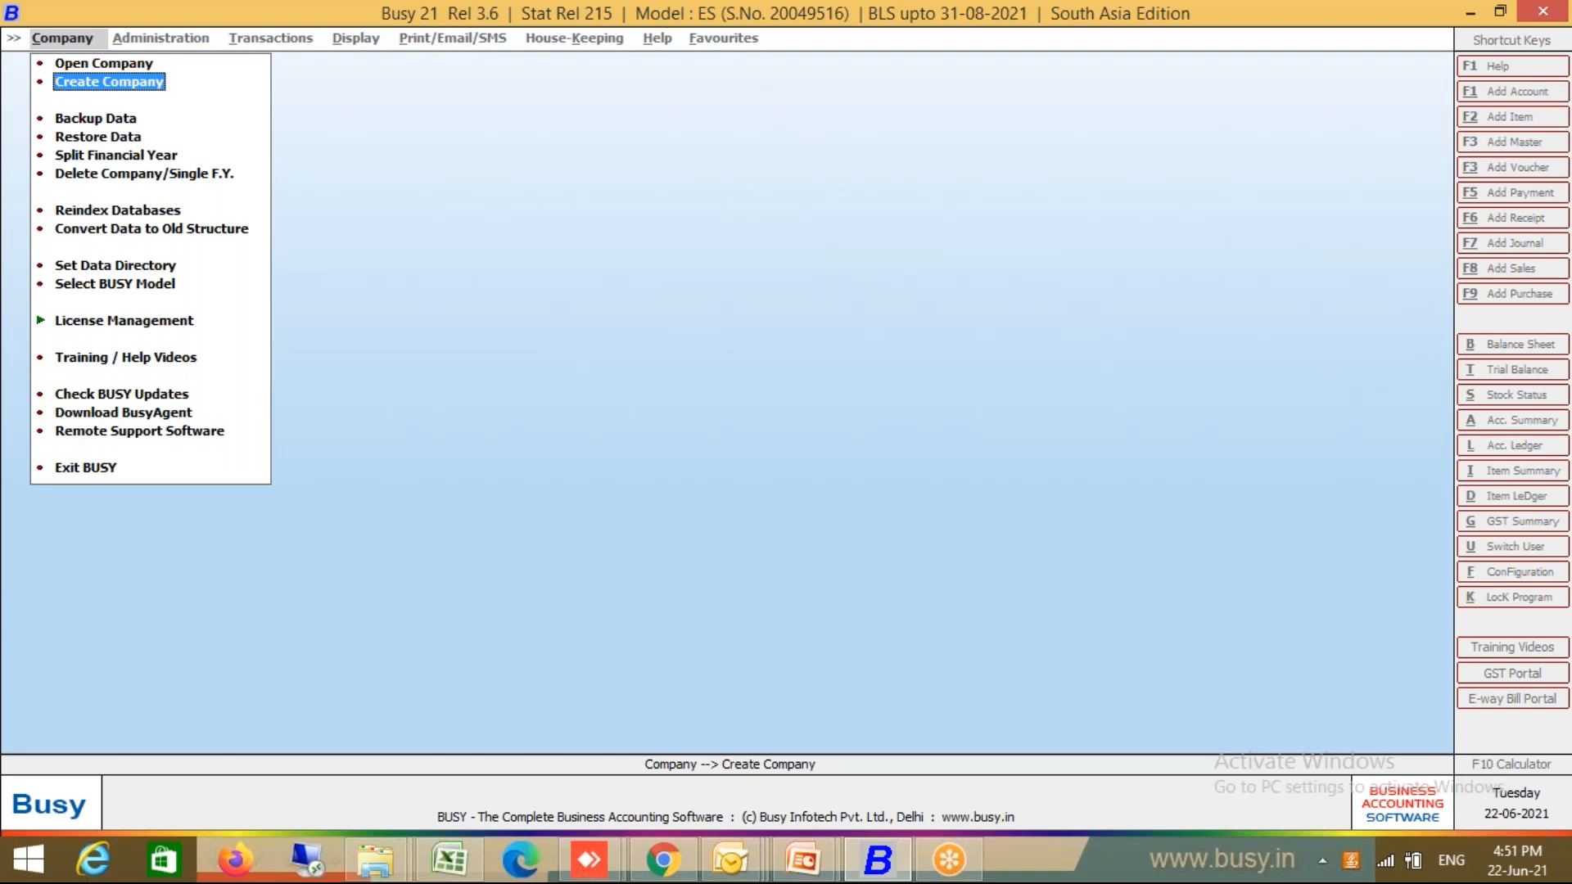
Start a new company named "Busy for Job Work Management", keeping the matching print name and leaving the short name blank
key("Return")
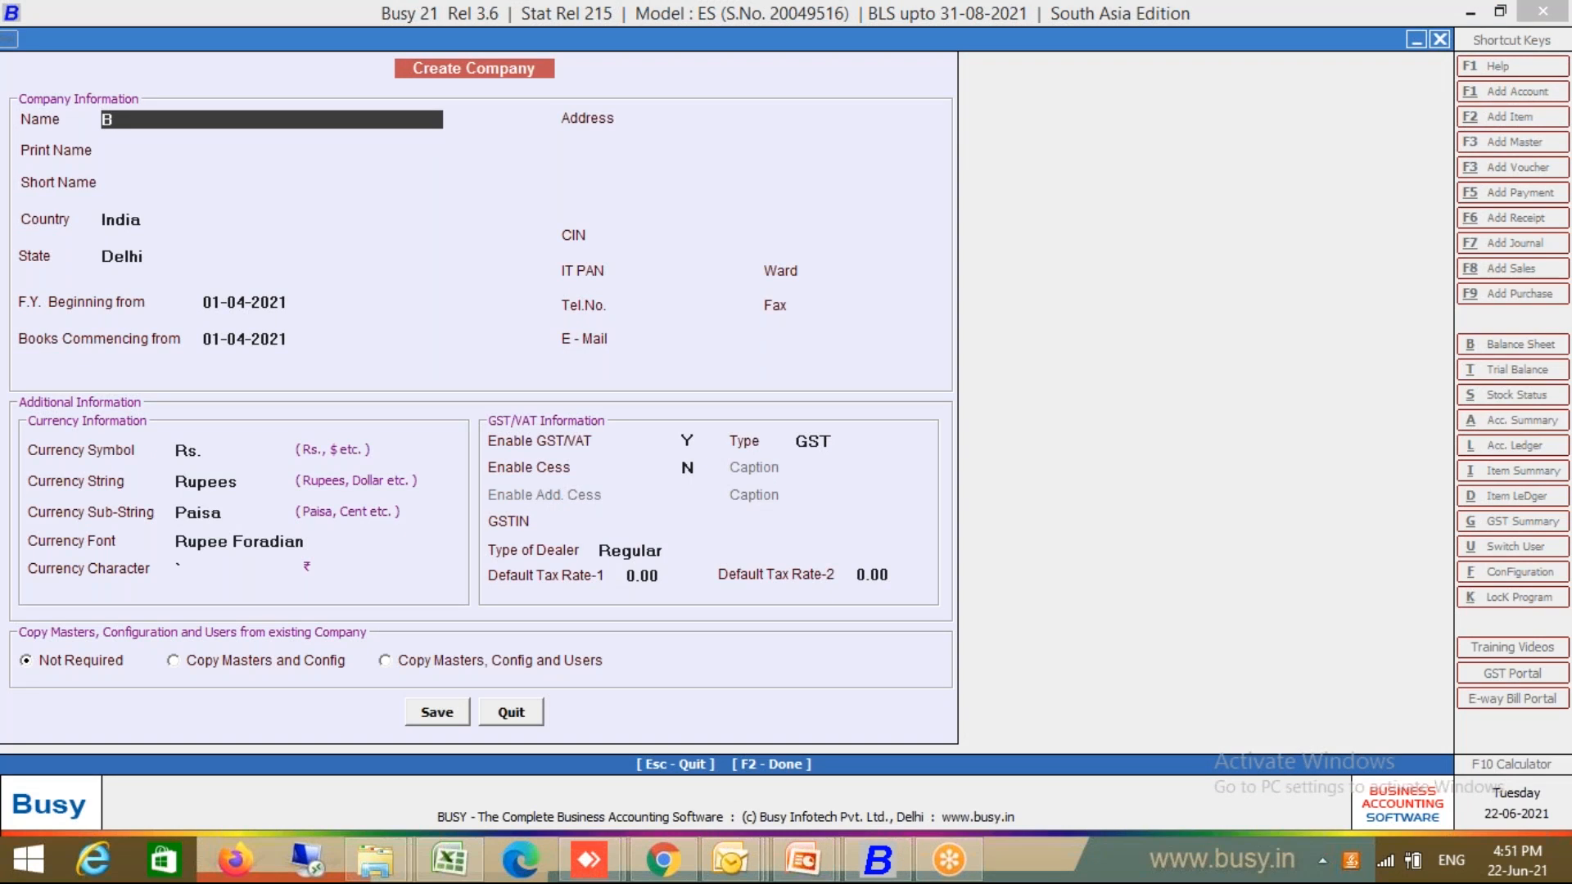
type("Busy for LL")
key("BackSpace")
key("BackSpace")
type("Job Work Managem")
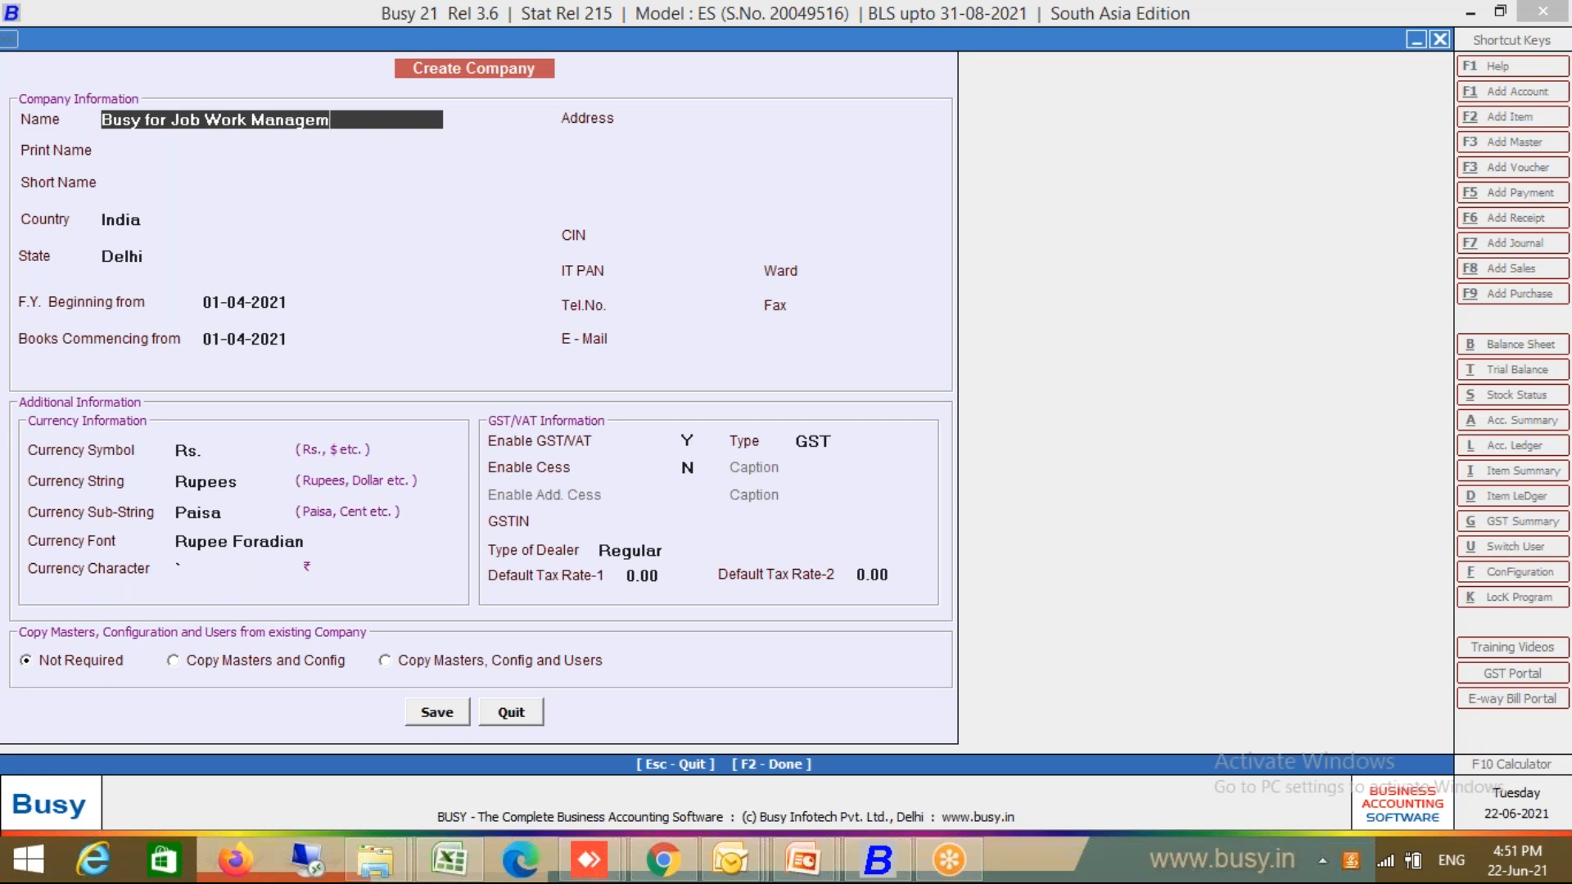
type("ent")
key("Return")
key("Return")
key("Return")
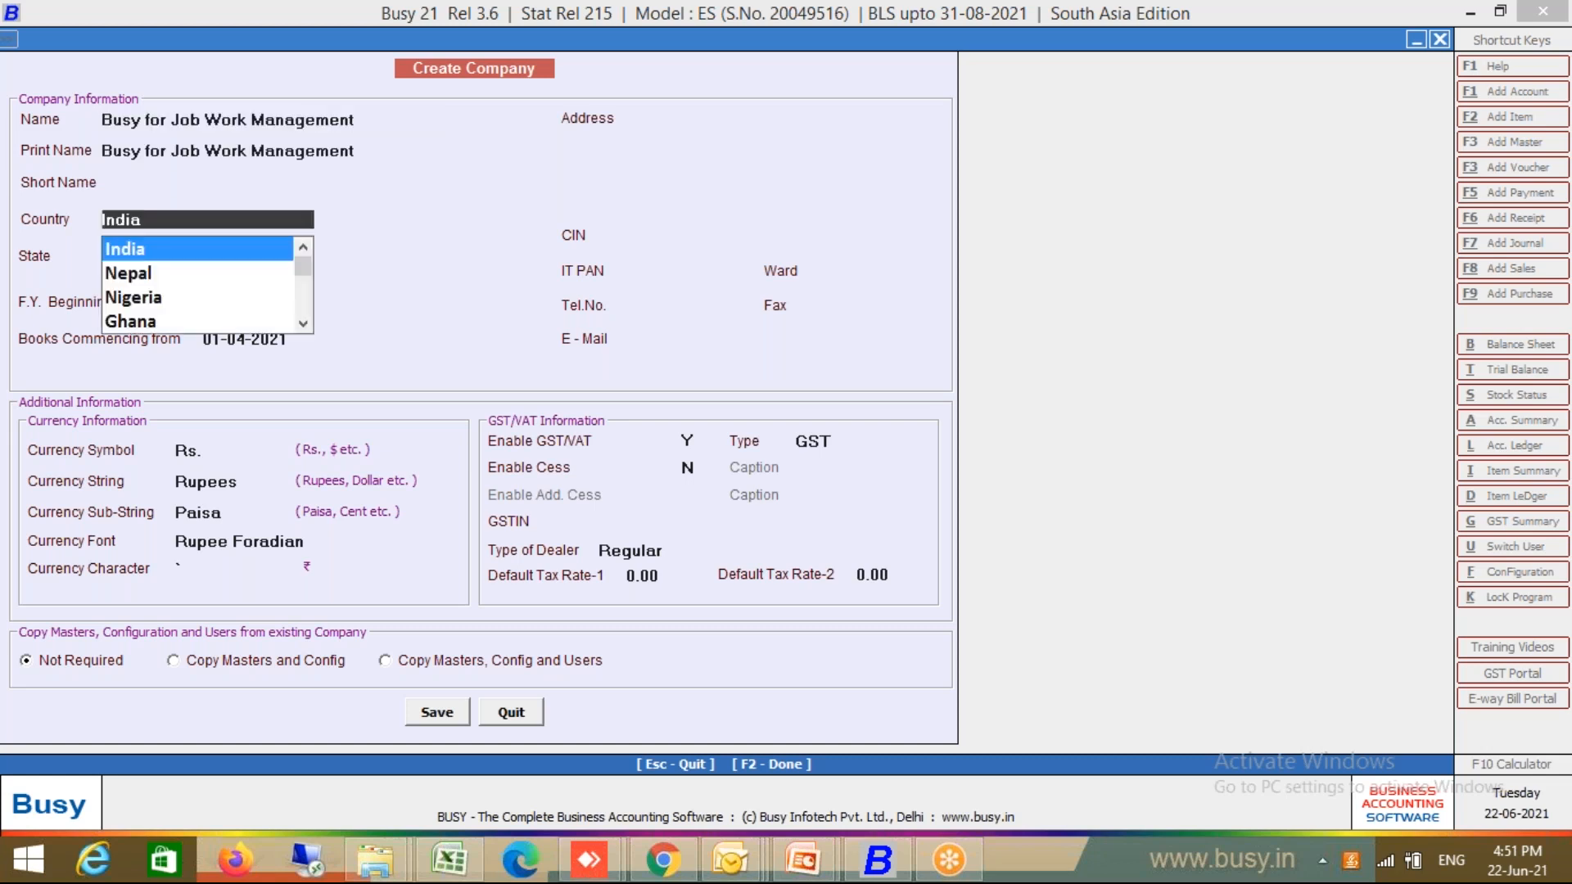
Keep India as the country, set the state to Maharashtra, and save and open the new company
key("Return")
type("ma")
key("Down")
key("Return")
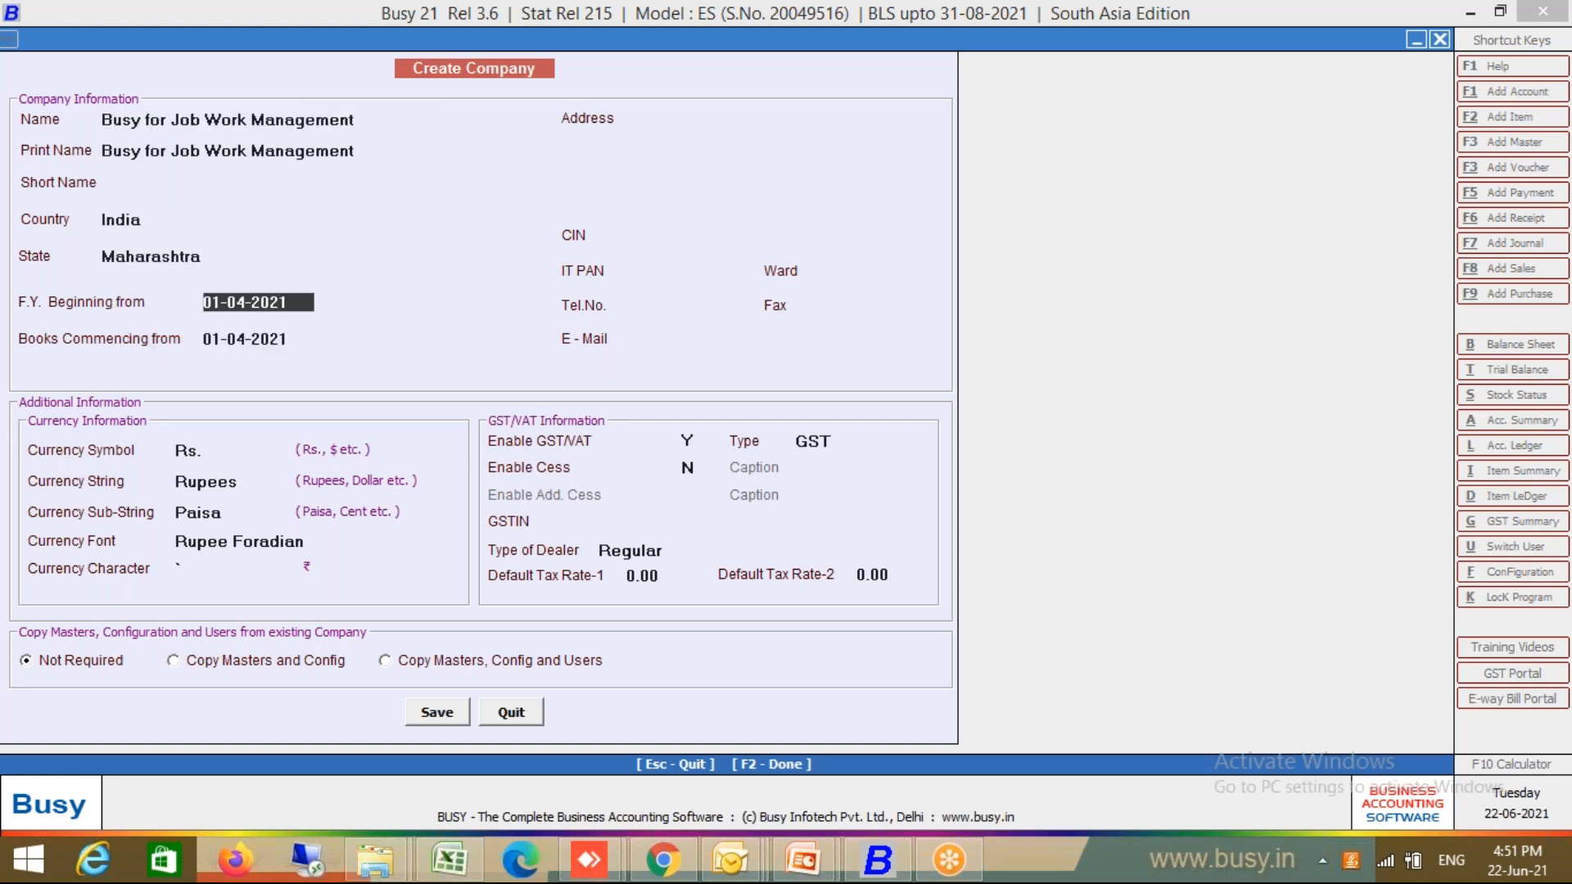
key("F2")
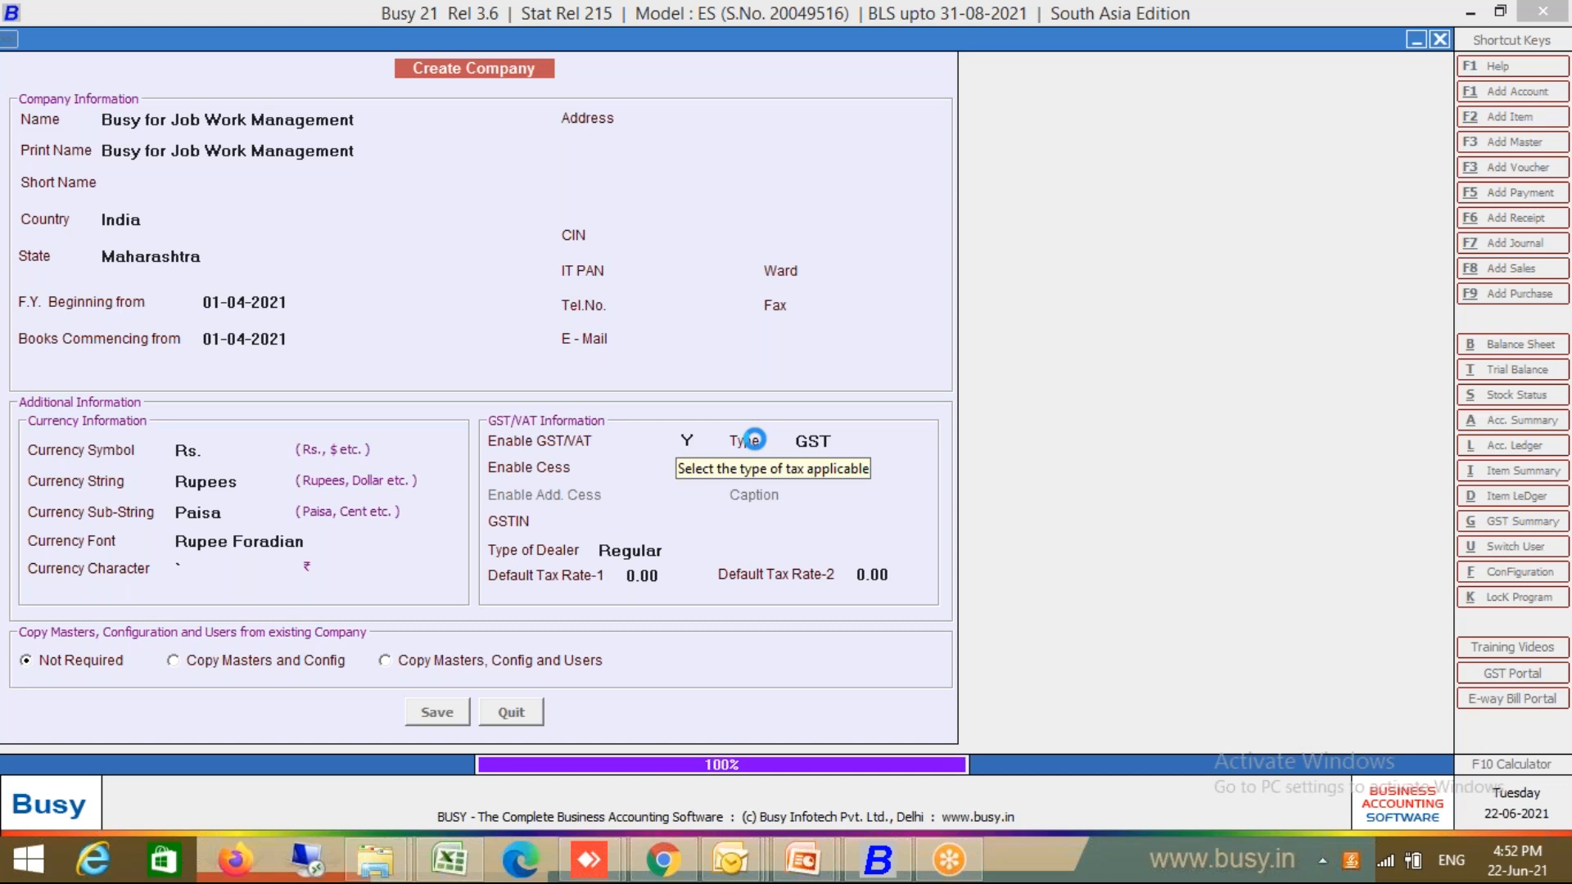
key("Return")
key("n")
key("Return")
key("Return")
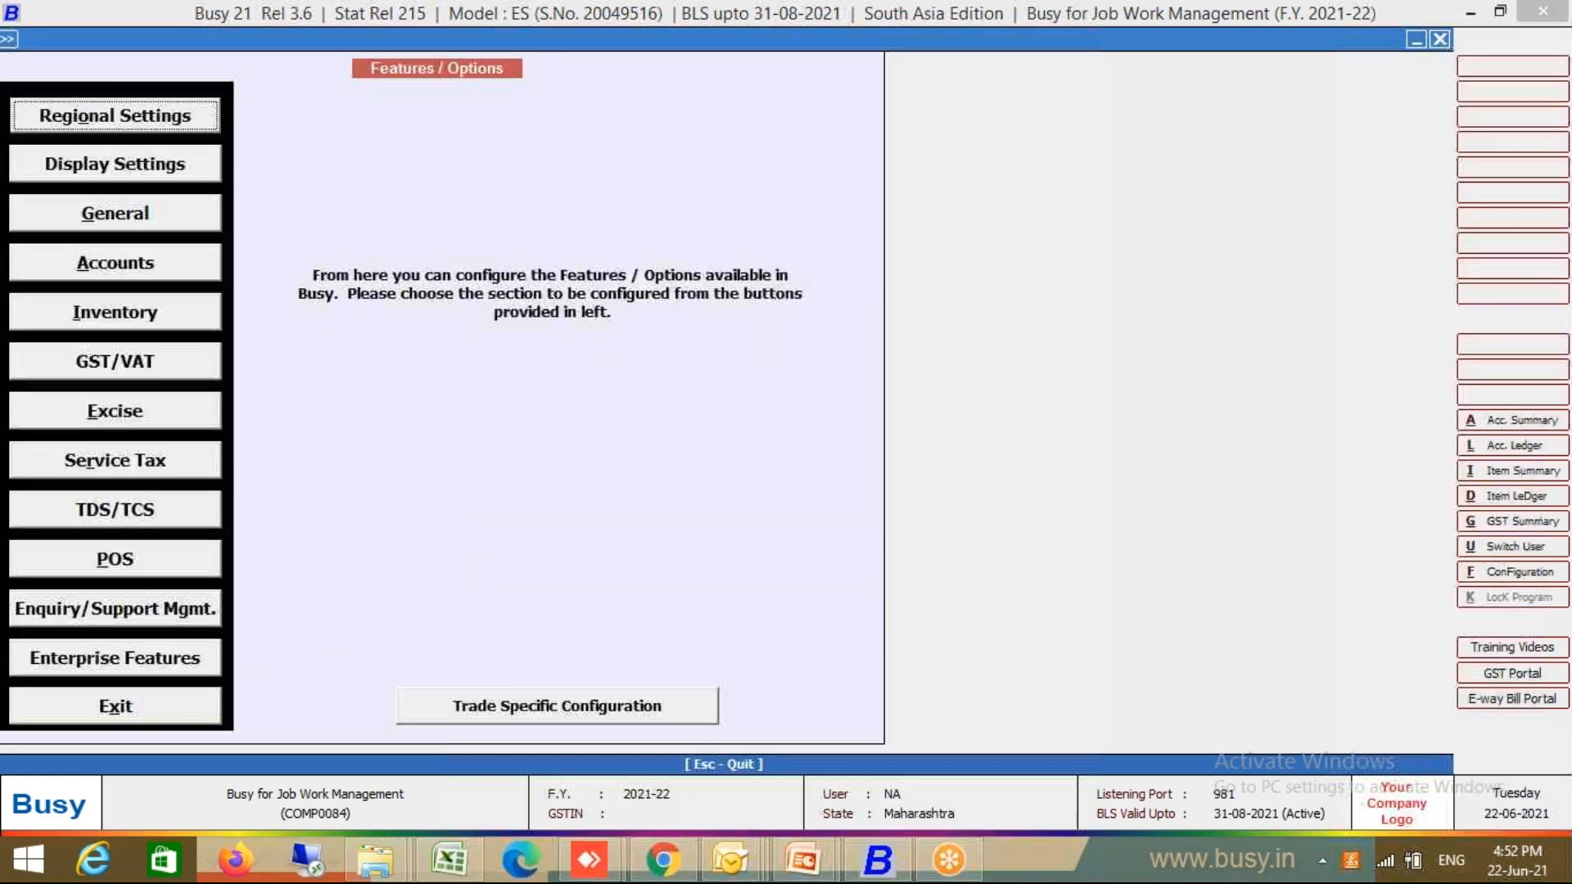
Open the Inventory section of the company's Features / Options configuration
key("Escape")
key("Right")
key("Right")
key("Left")
key("Down")
key("Return")
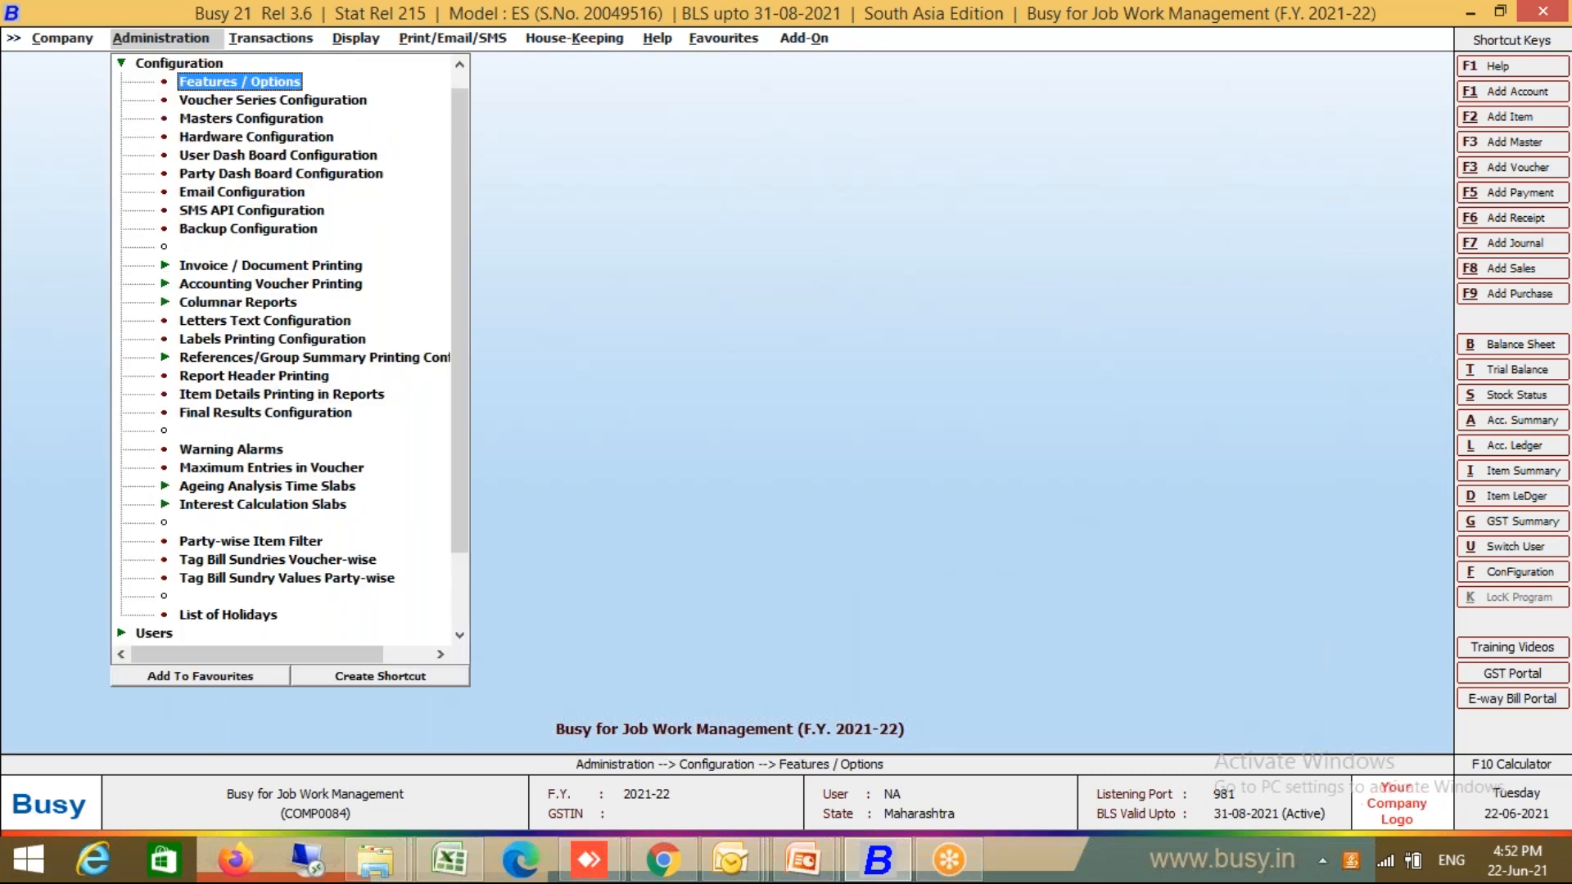
key("Return")
key("Down")
key("Down")
key("Down")
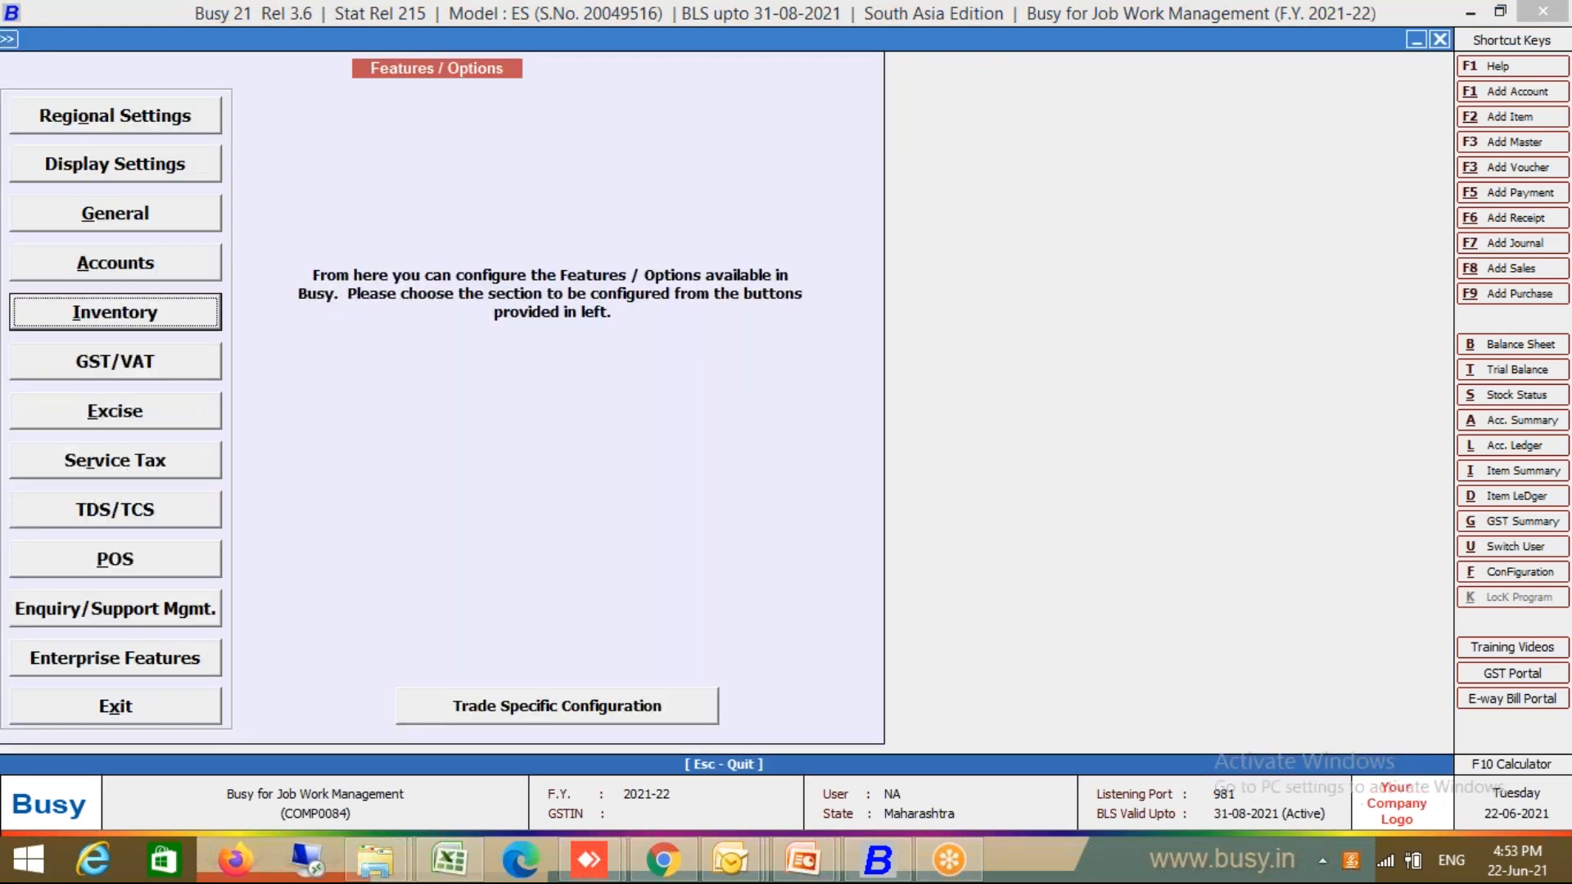
key("Return")
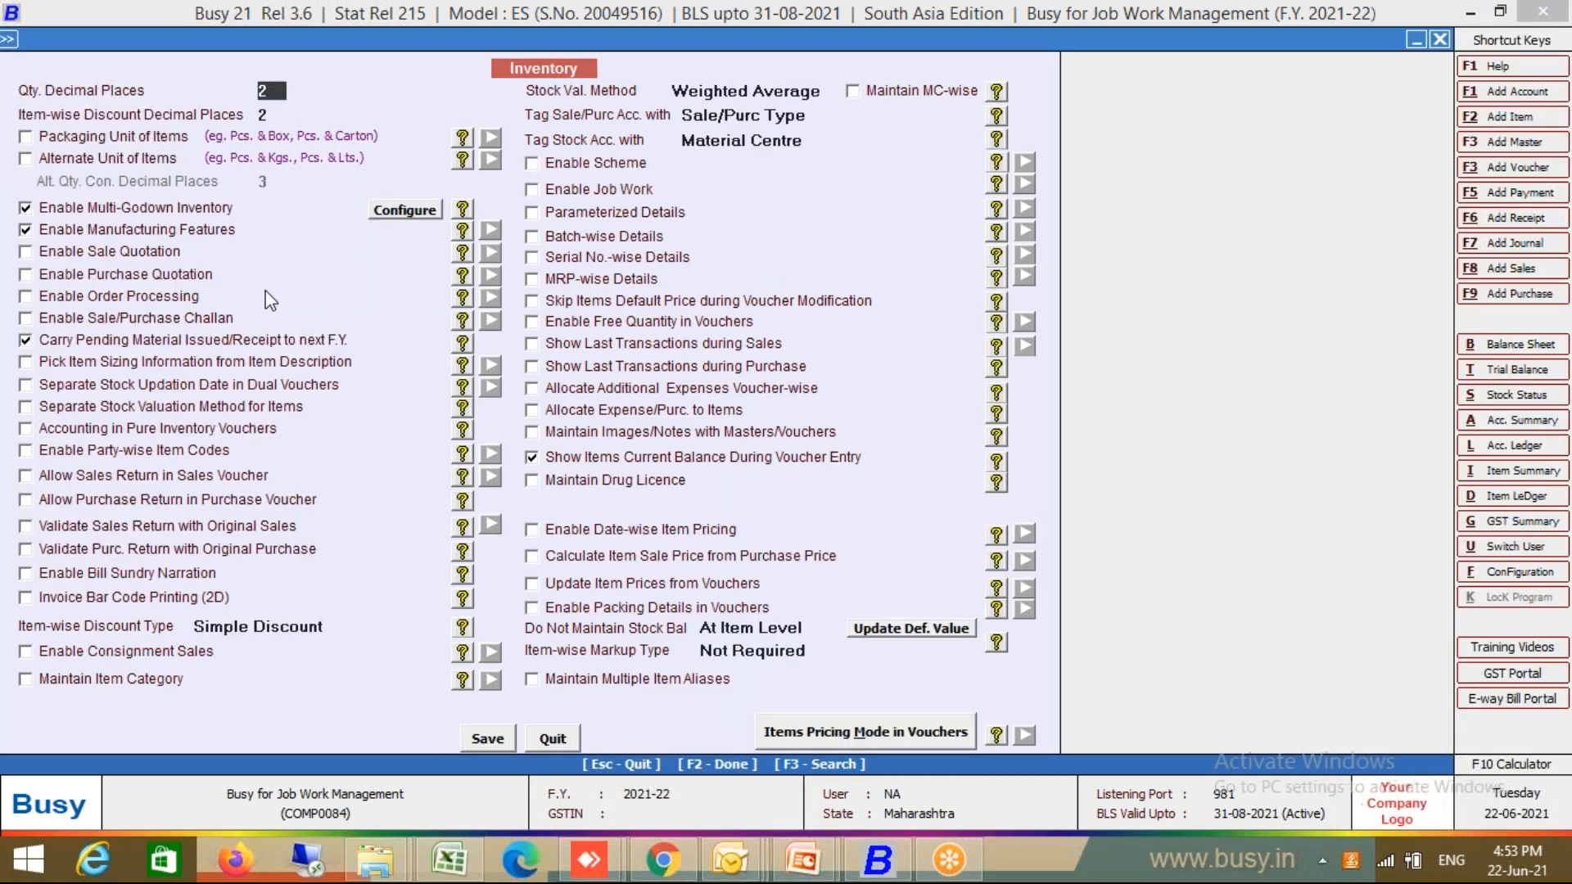
Enable order processing, alternate units and packaging units of items with their default options, and save the inventory configuration
left_click(153, 296)
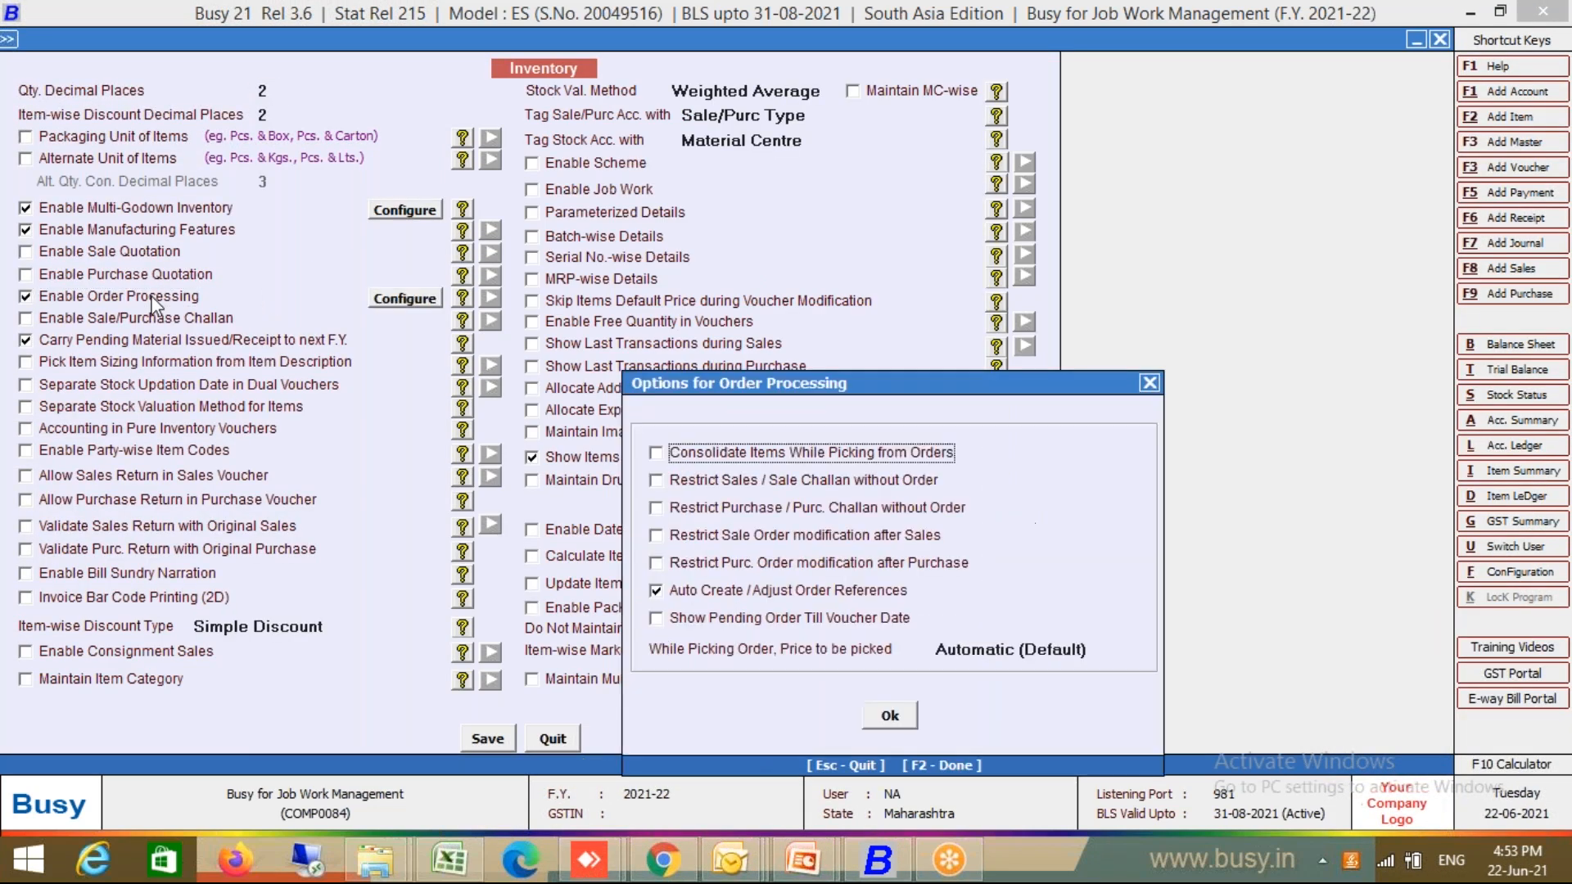
left_click(889, 713)
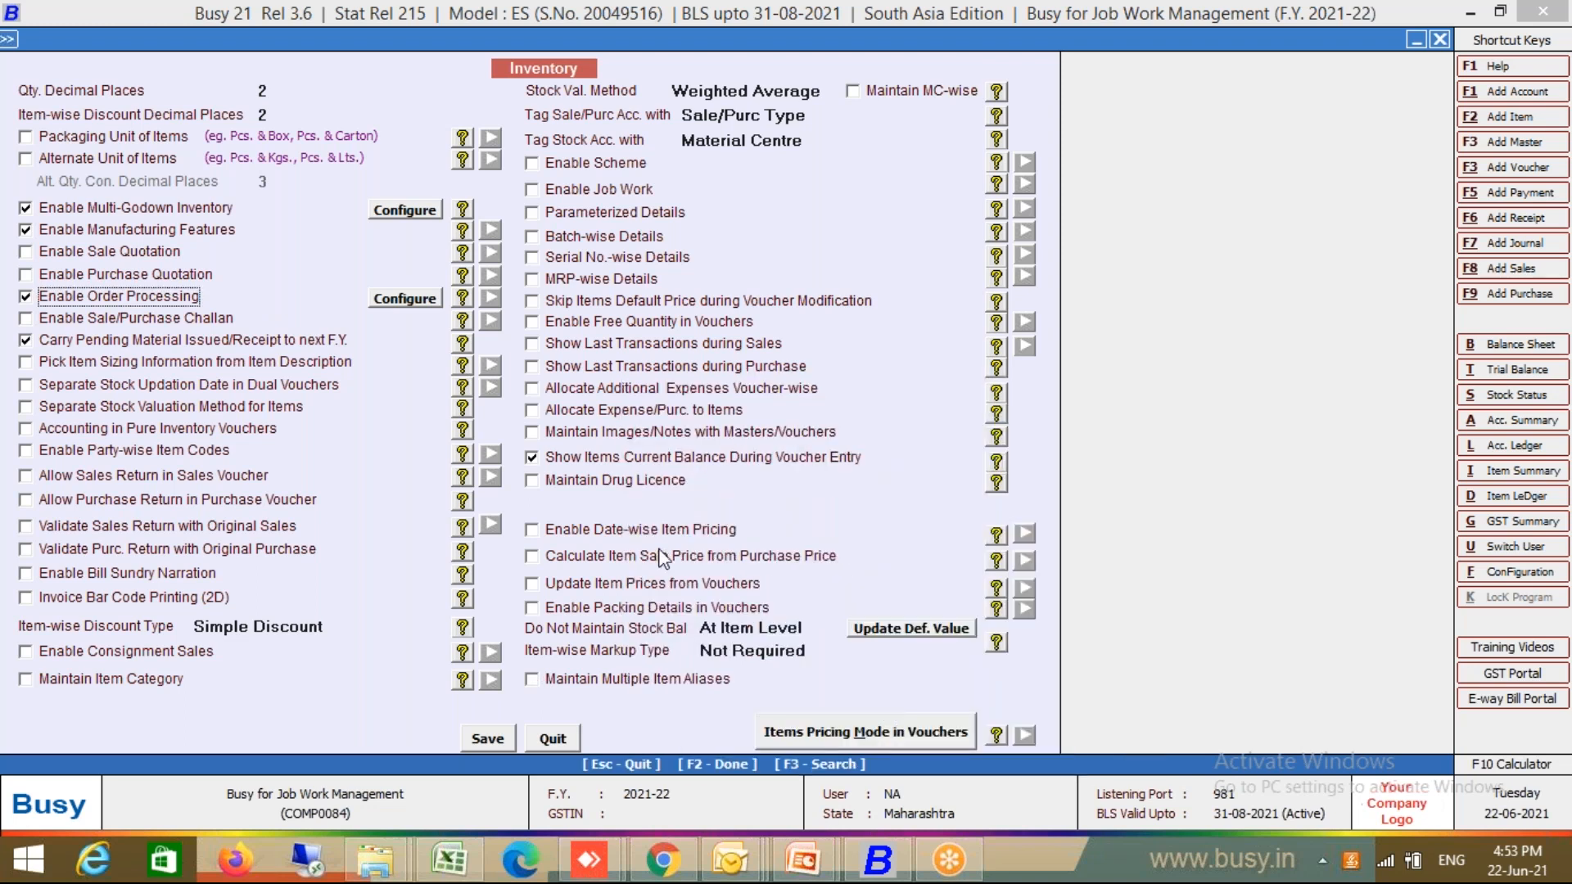
left_click(162, 162)
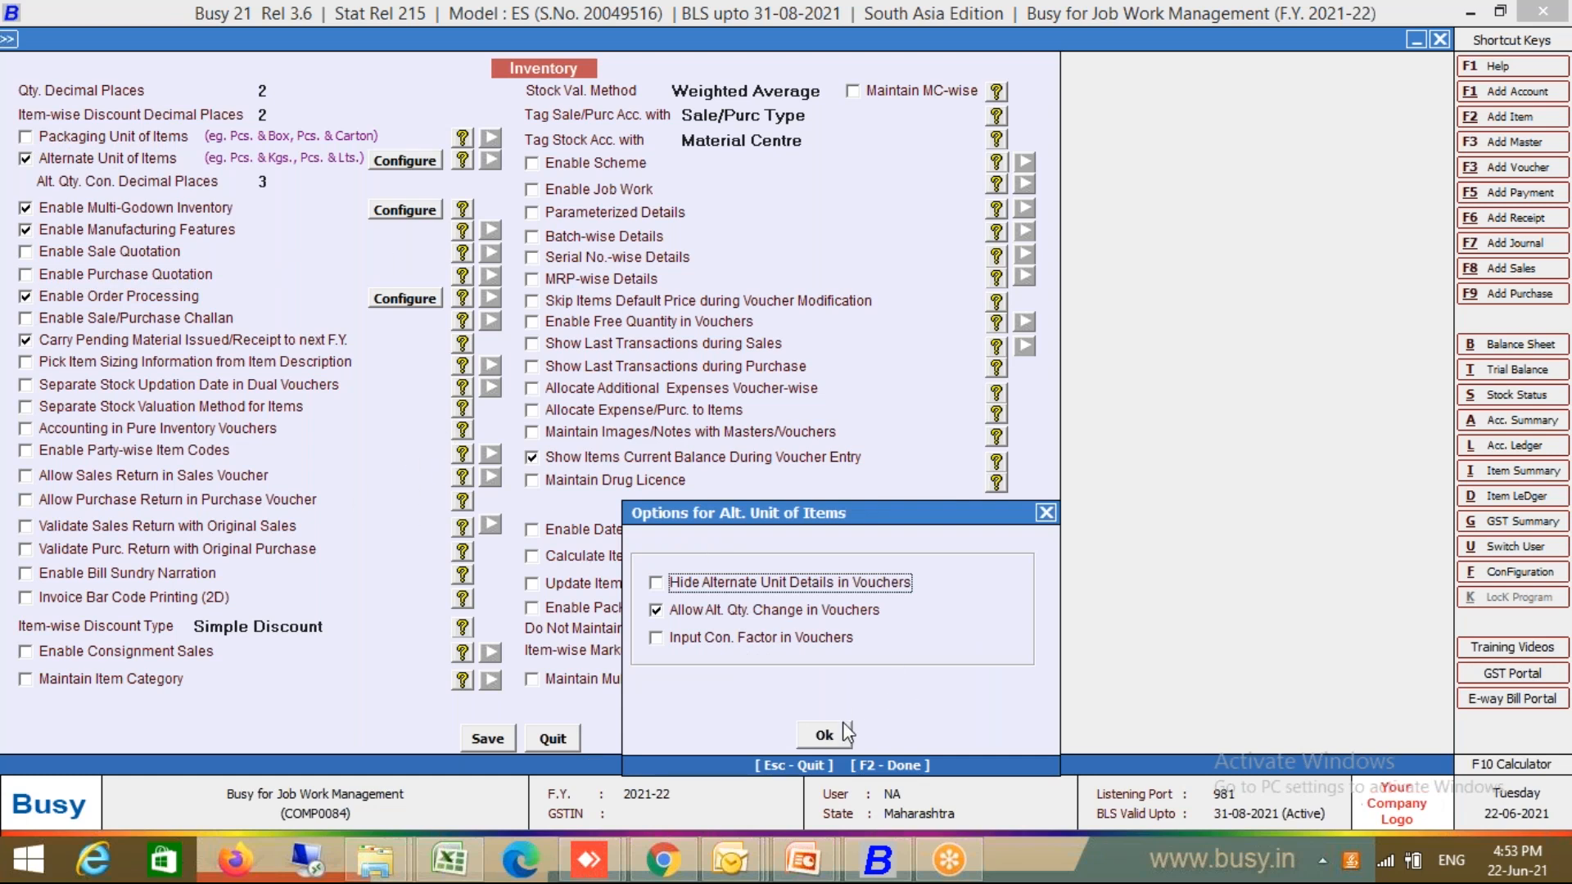
left_click(837, 735)
left_click(154, 141)
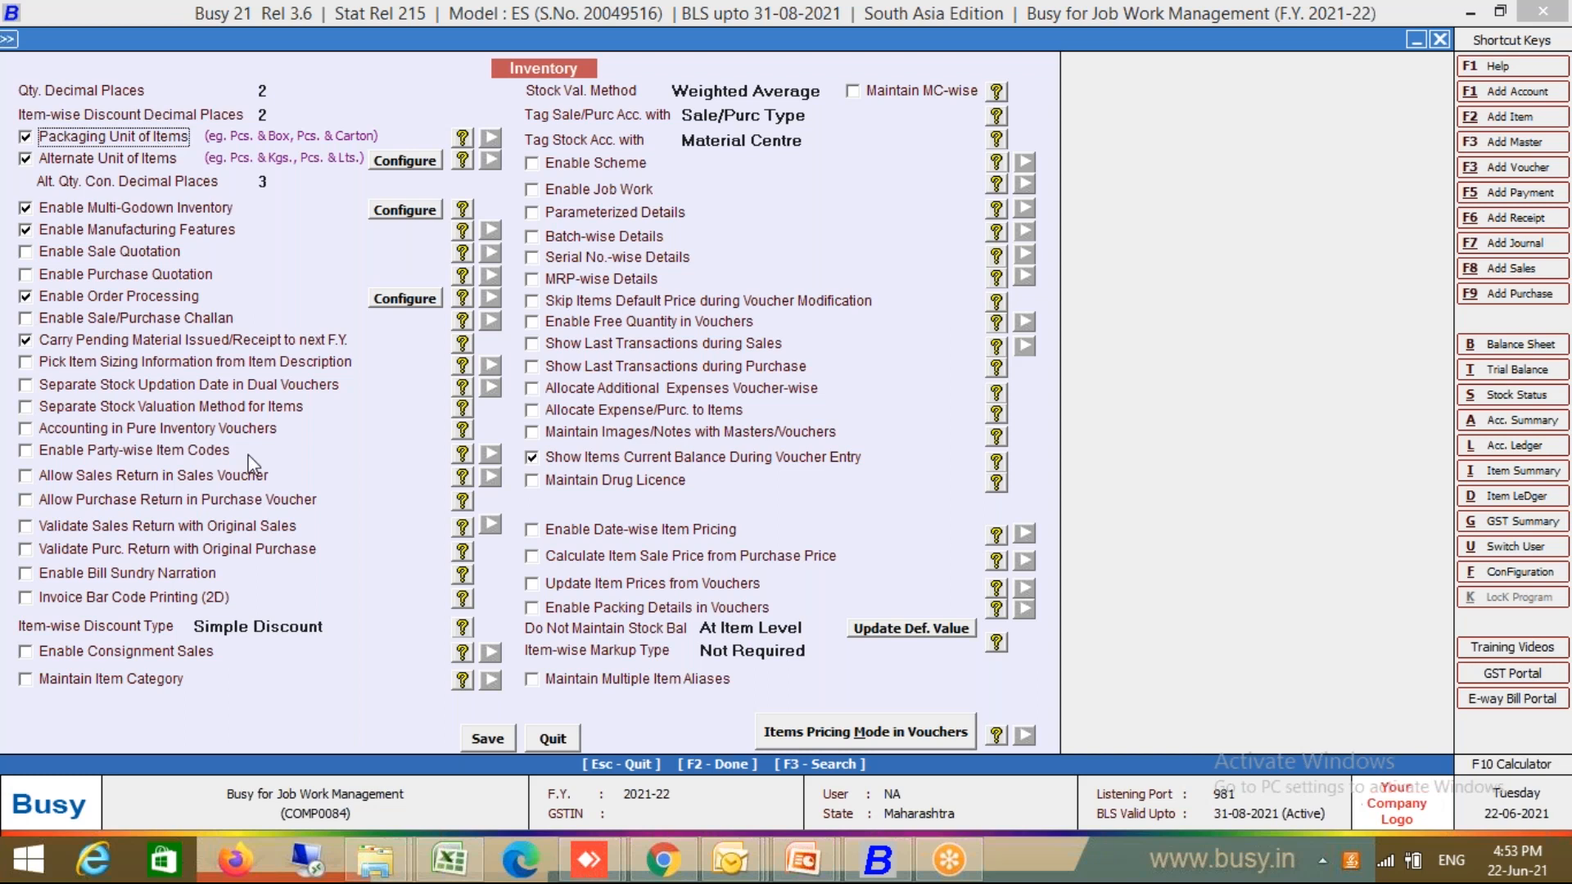
left_click(493, 740)
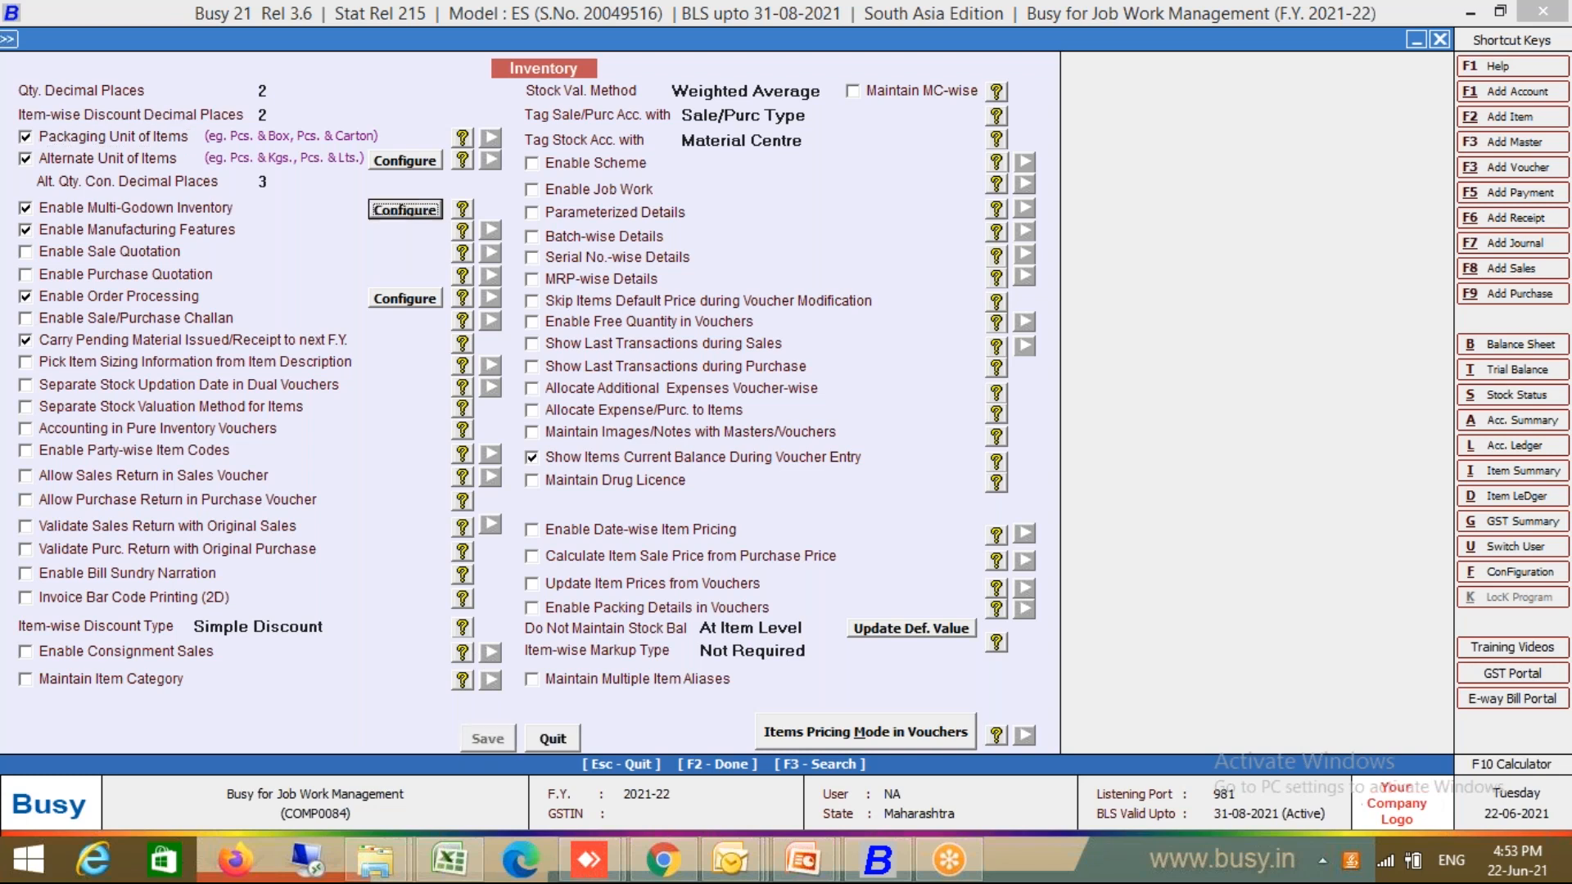
key("Escape")
key("Escape")
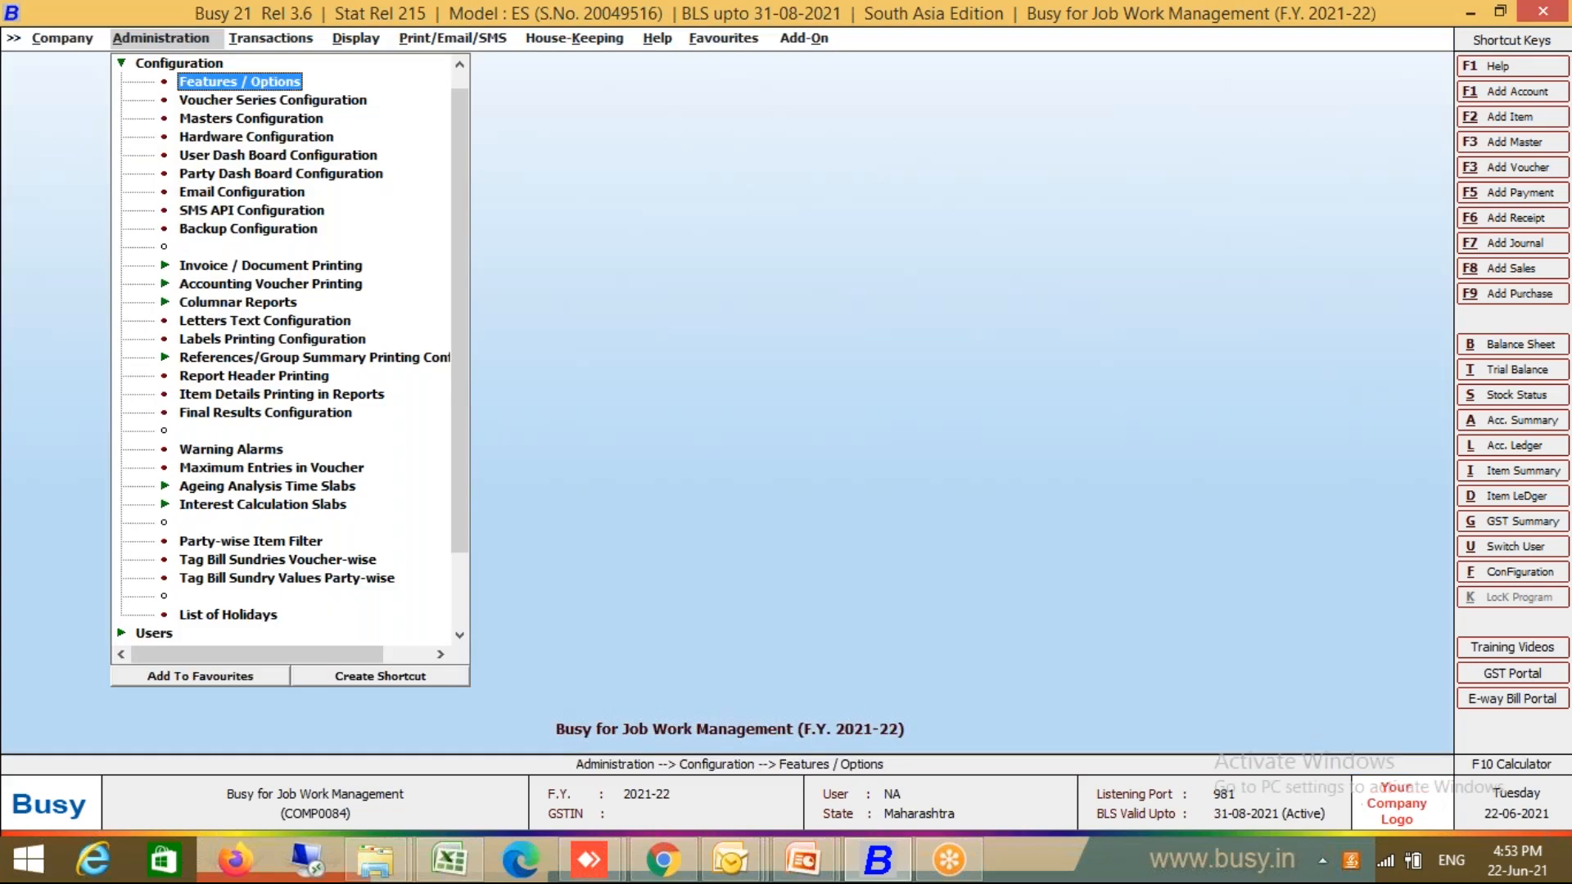
Start a new item master named "Wire Rod 3MM" with the same print name
key("Escape")
key("Up")
key("Return")
key("Down")
key("Down")
key("Down")
key("Return")
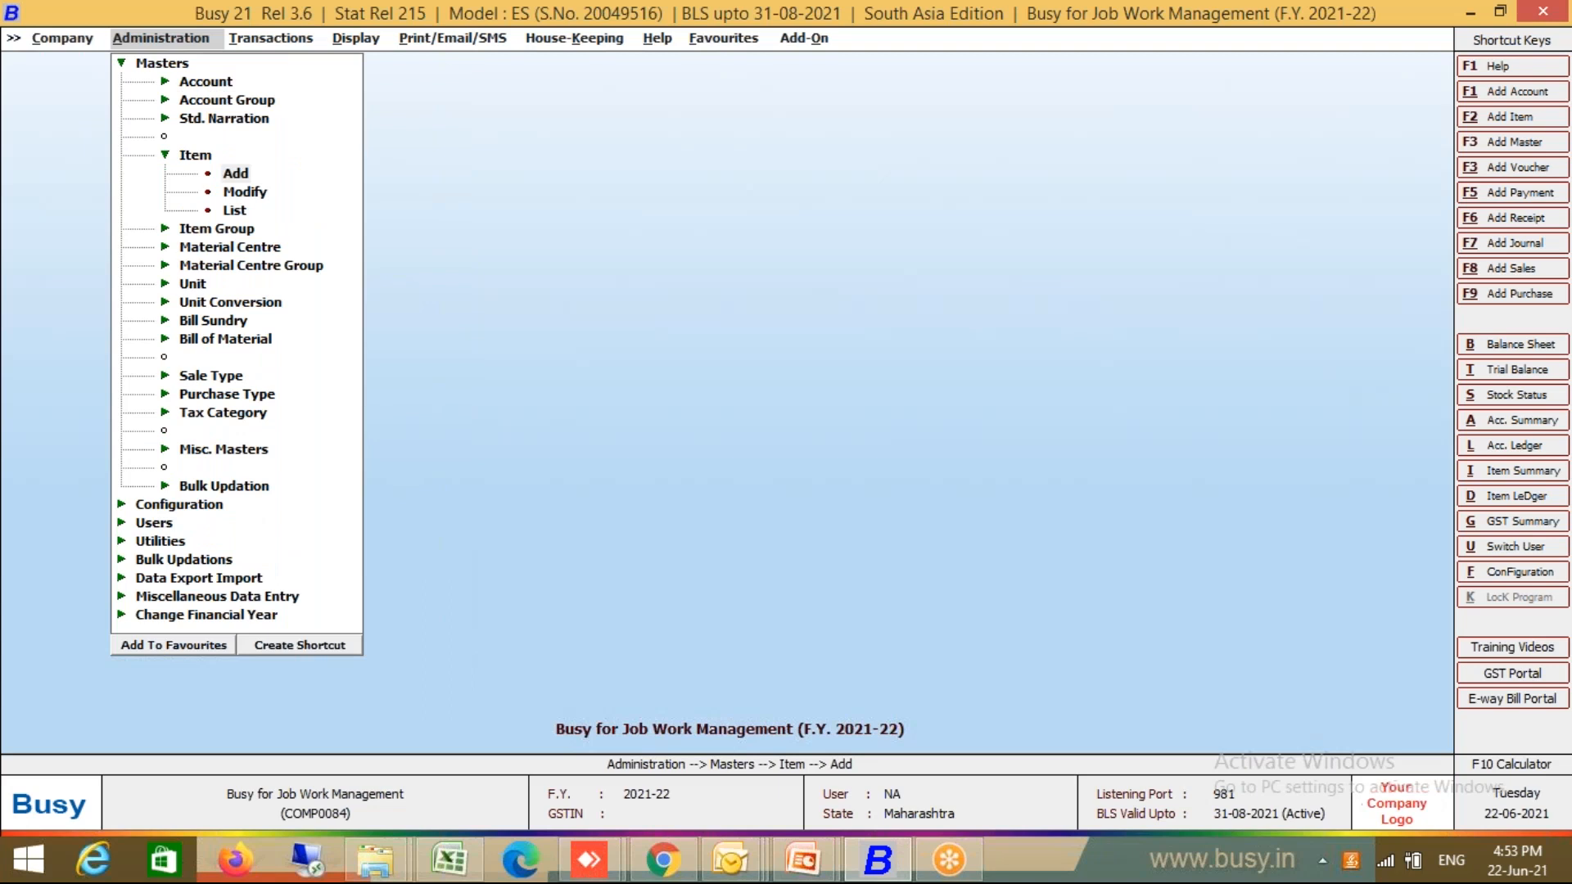
key("Return")
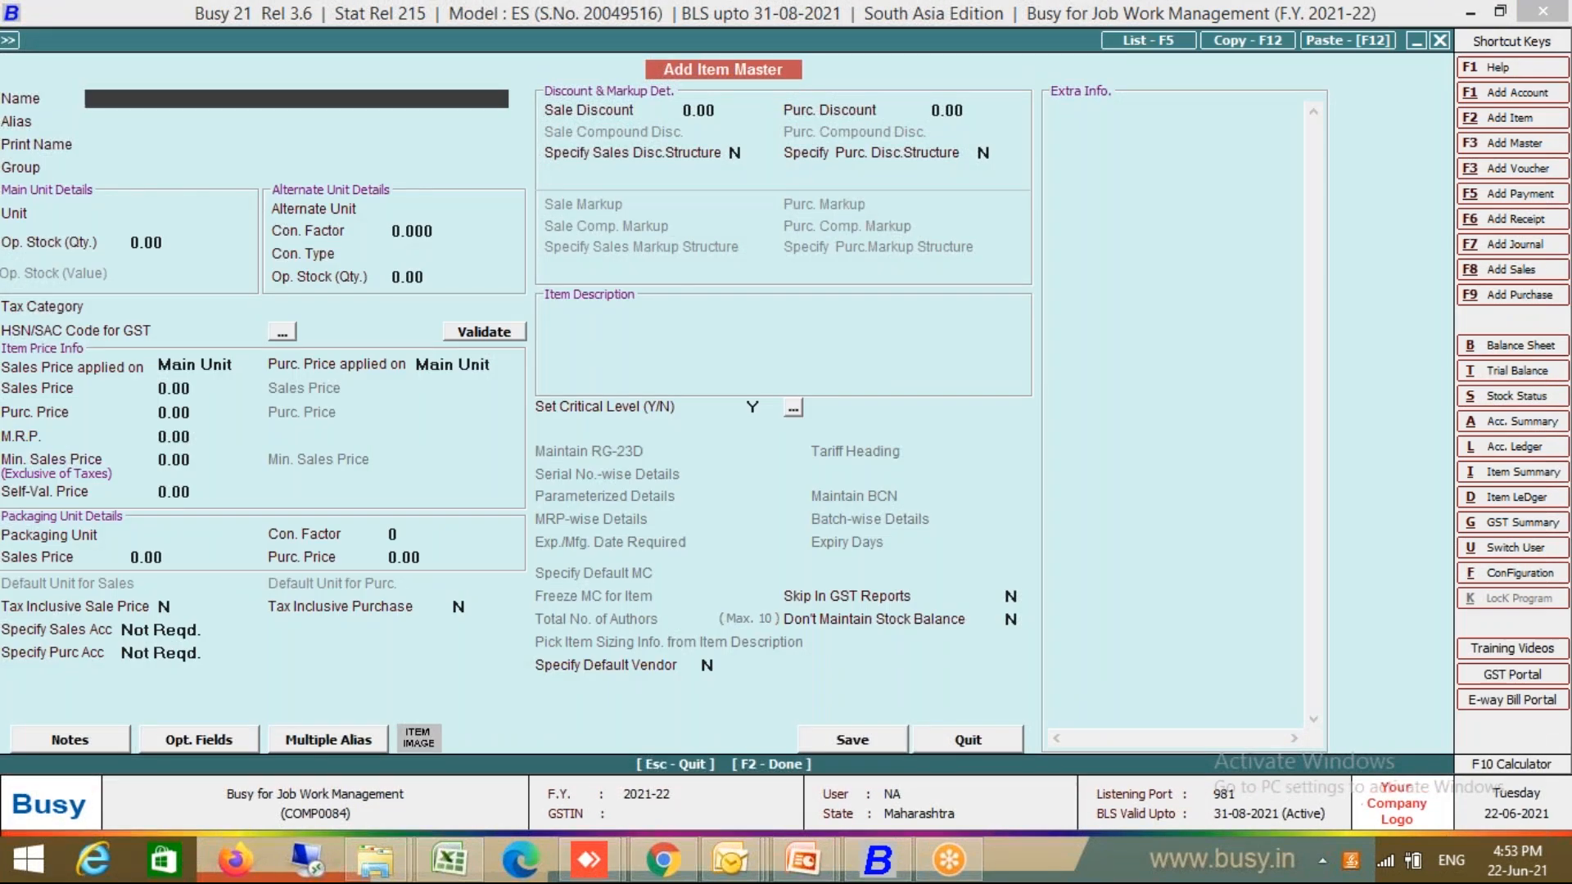
type("Wire Rod 3MM")
key("Return")
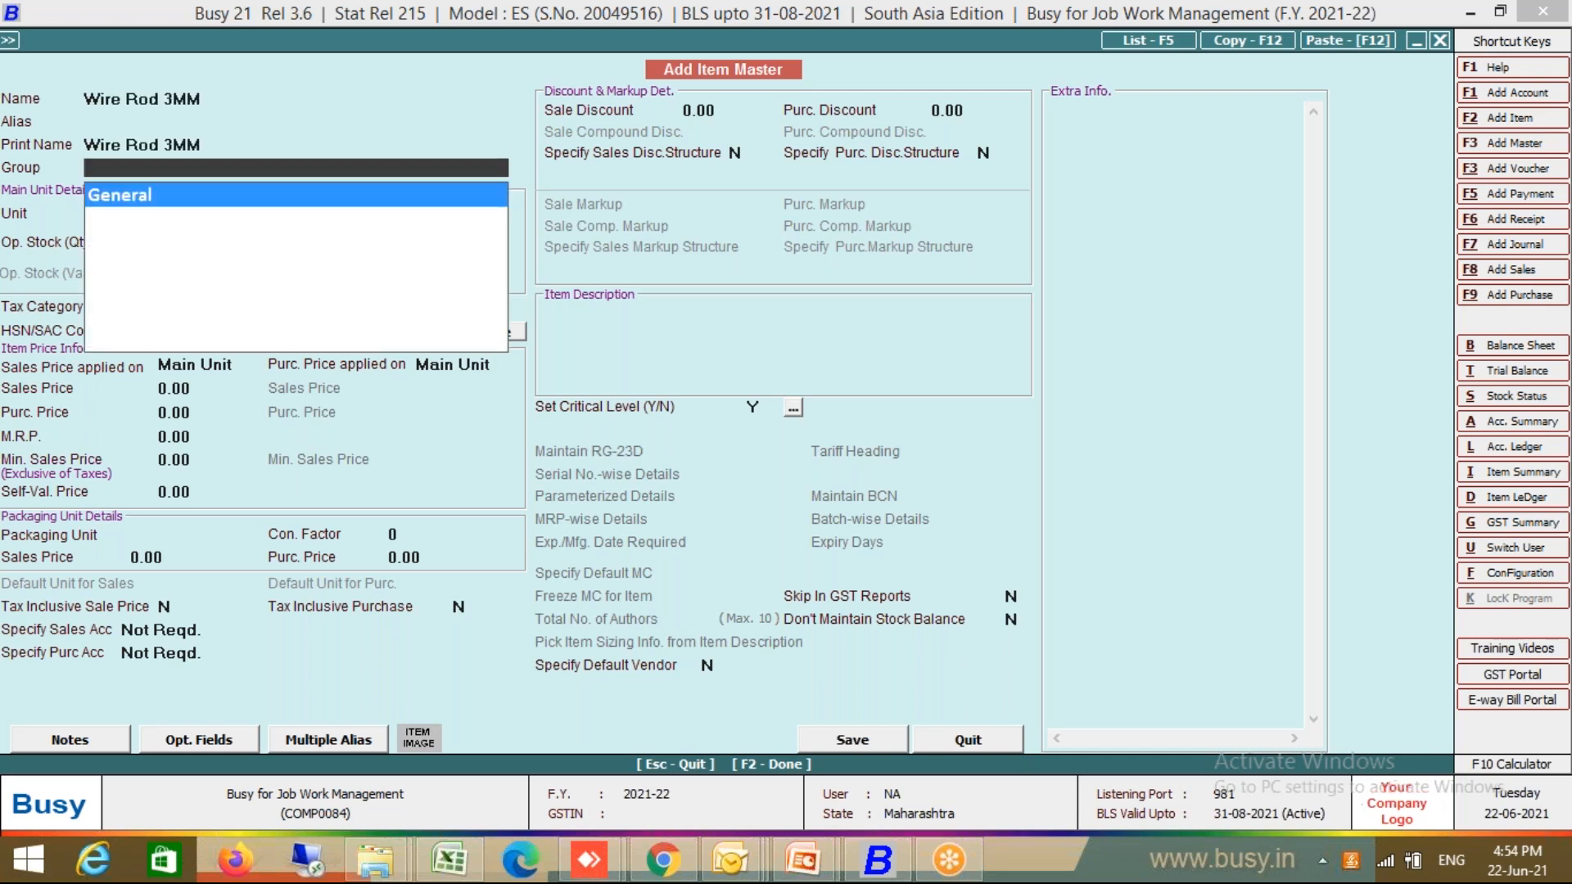
Create a primary item group named RM and assign it to the Wire Rod 3MM item
key("Return")
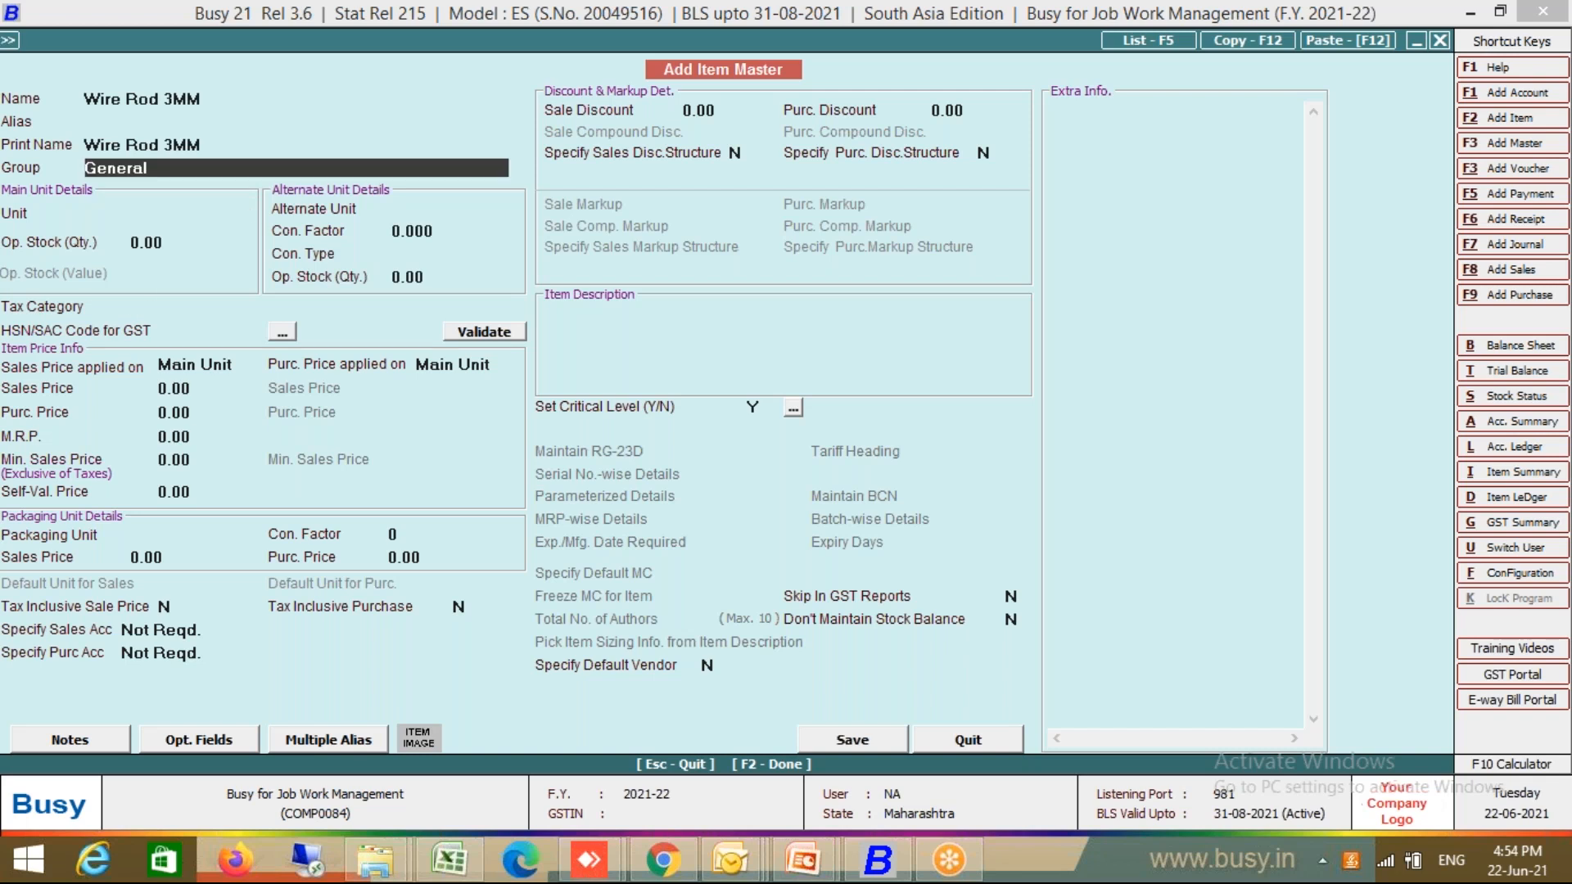
key("F3")
type("RM")
key("Return")
key("Return")
type("Y")
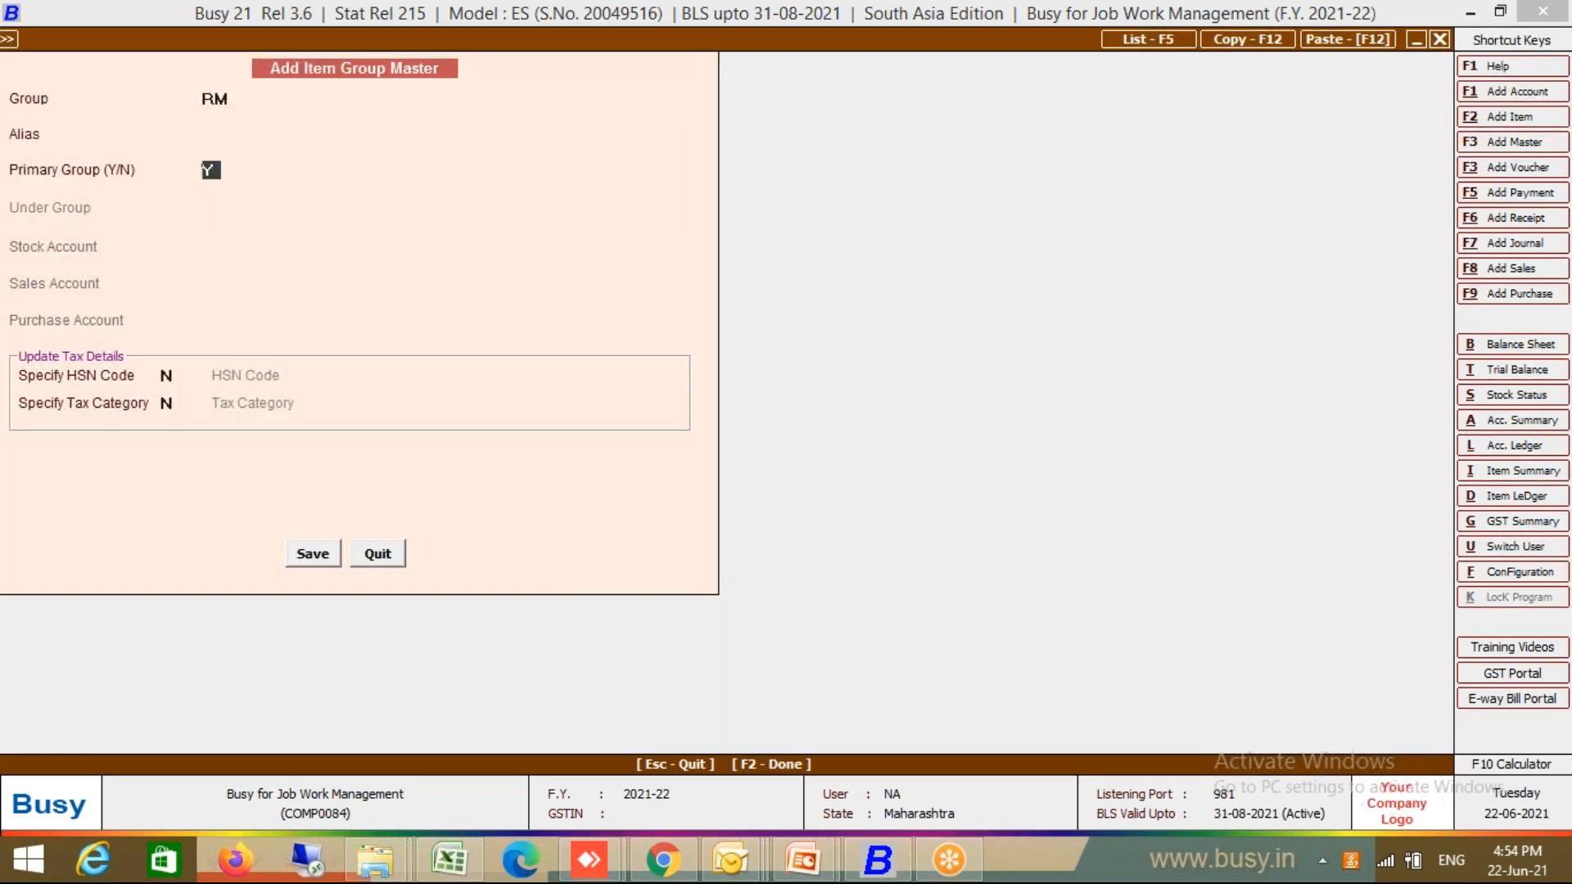
key("Return")
key("F2")
key("Return")
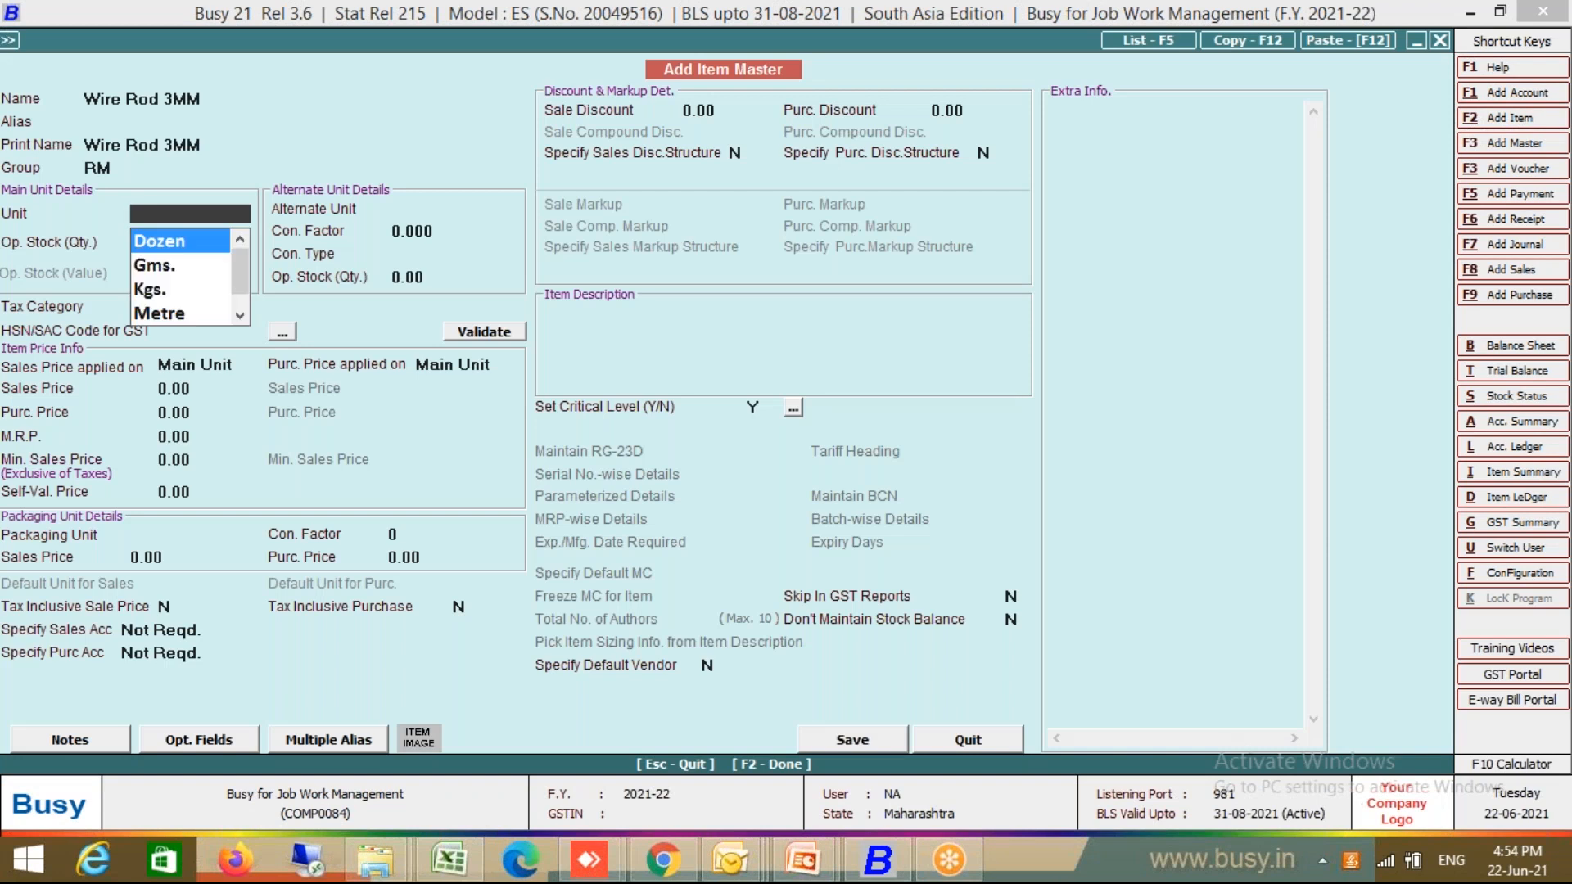
Set the item's main unit to Kgs. and its alternate unit to Metre, with a conversion factor of 20 Metre/Kgs
type("kgs")
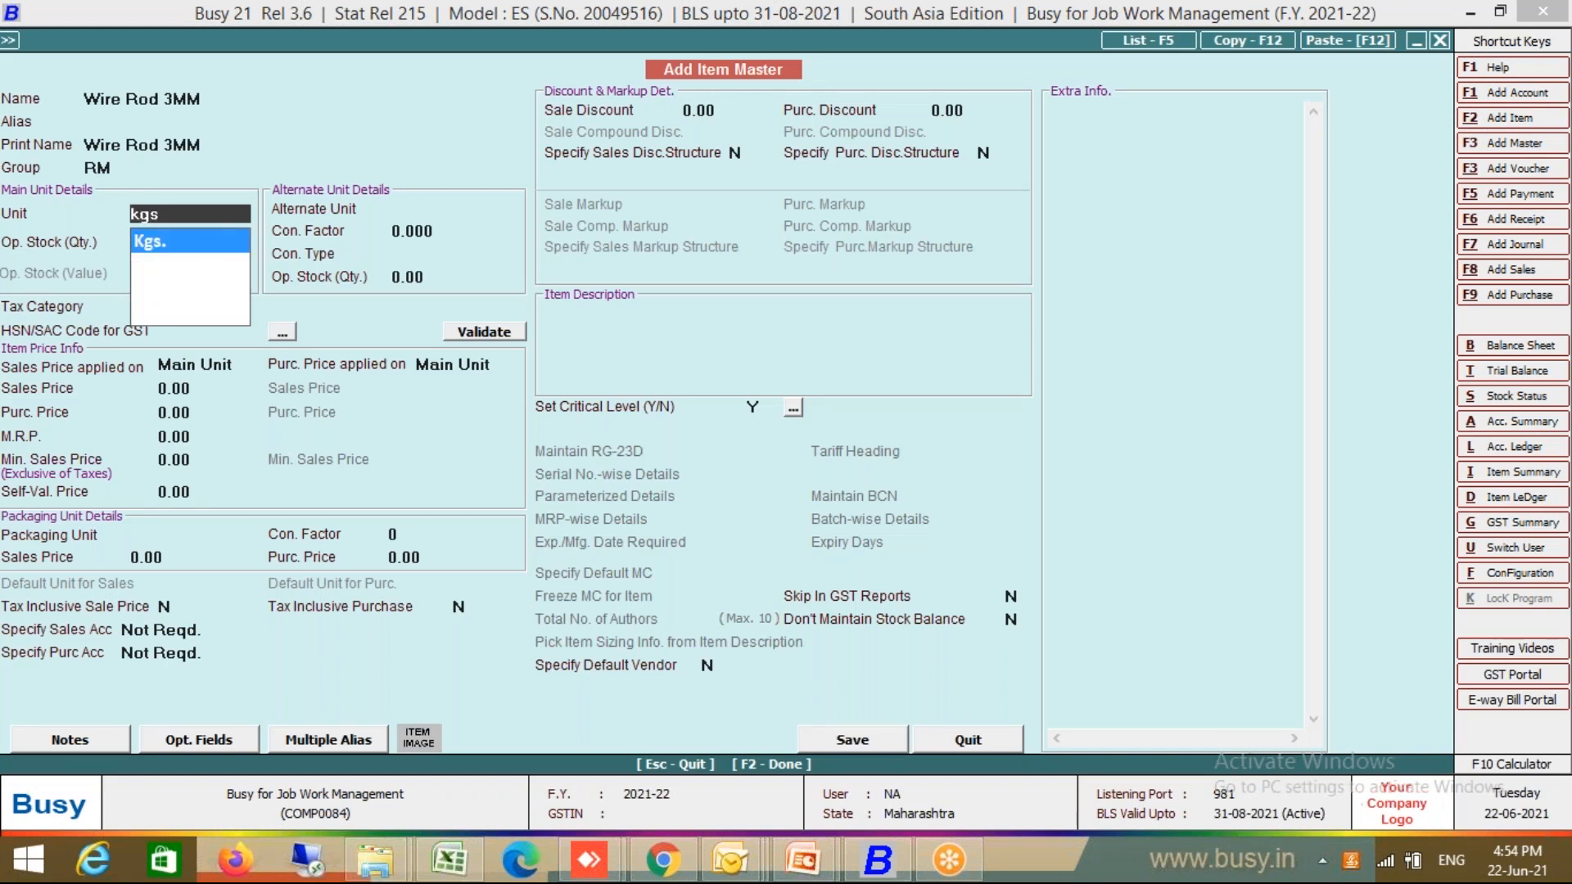
key("Return")
key("Return")
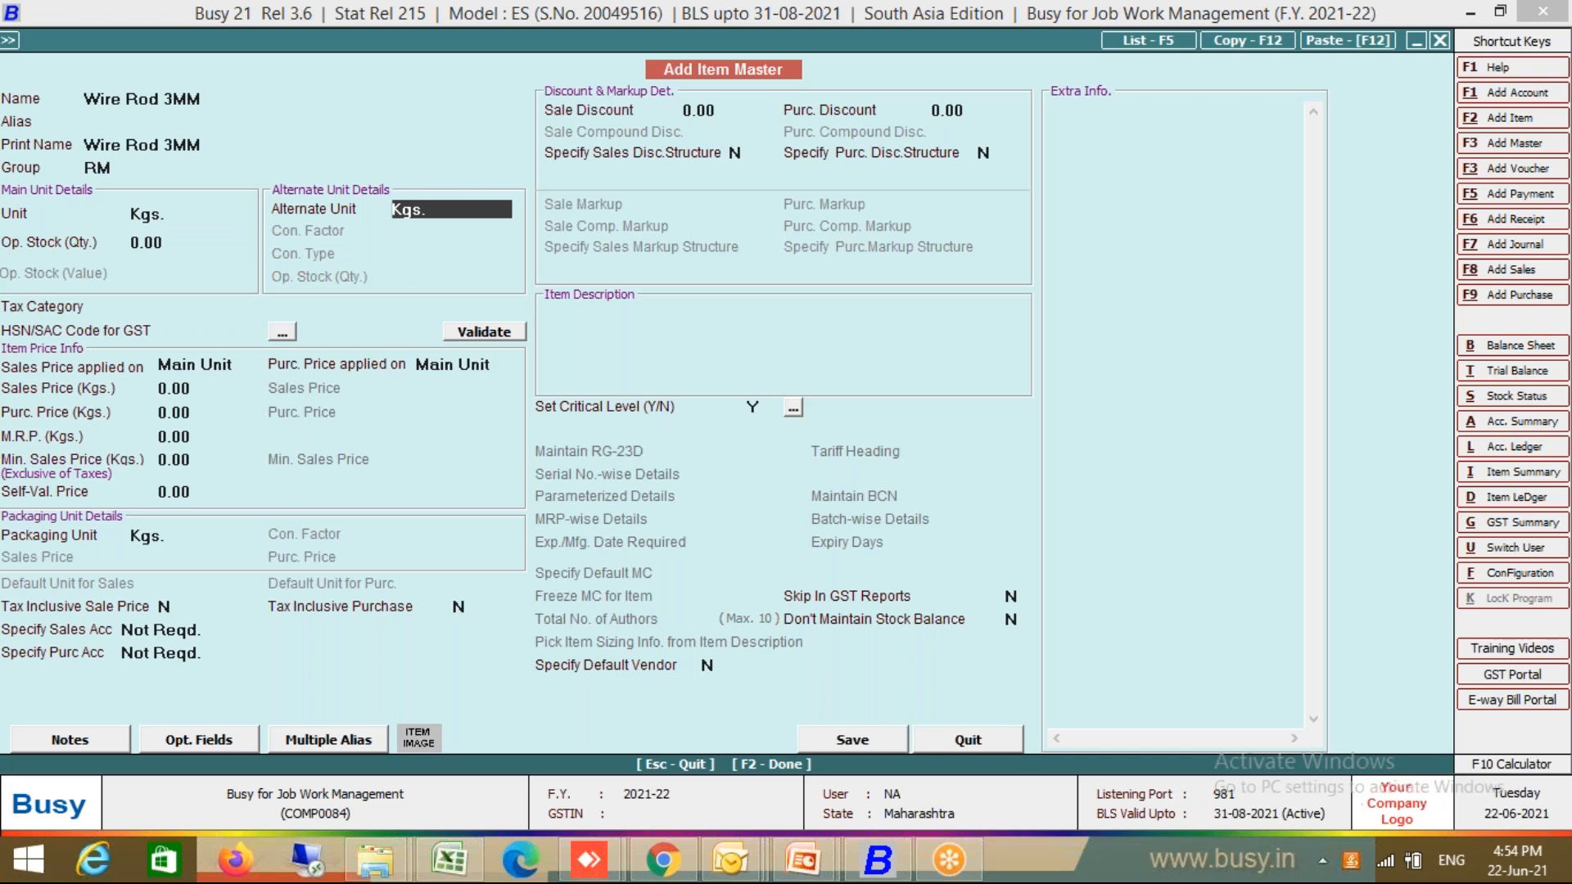
type("met")
key("Return")
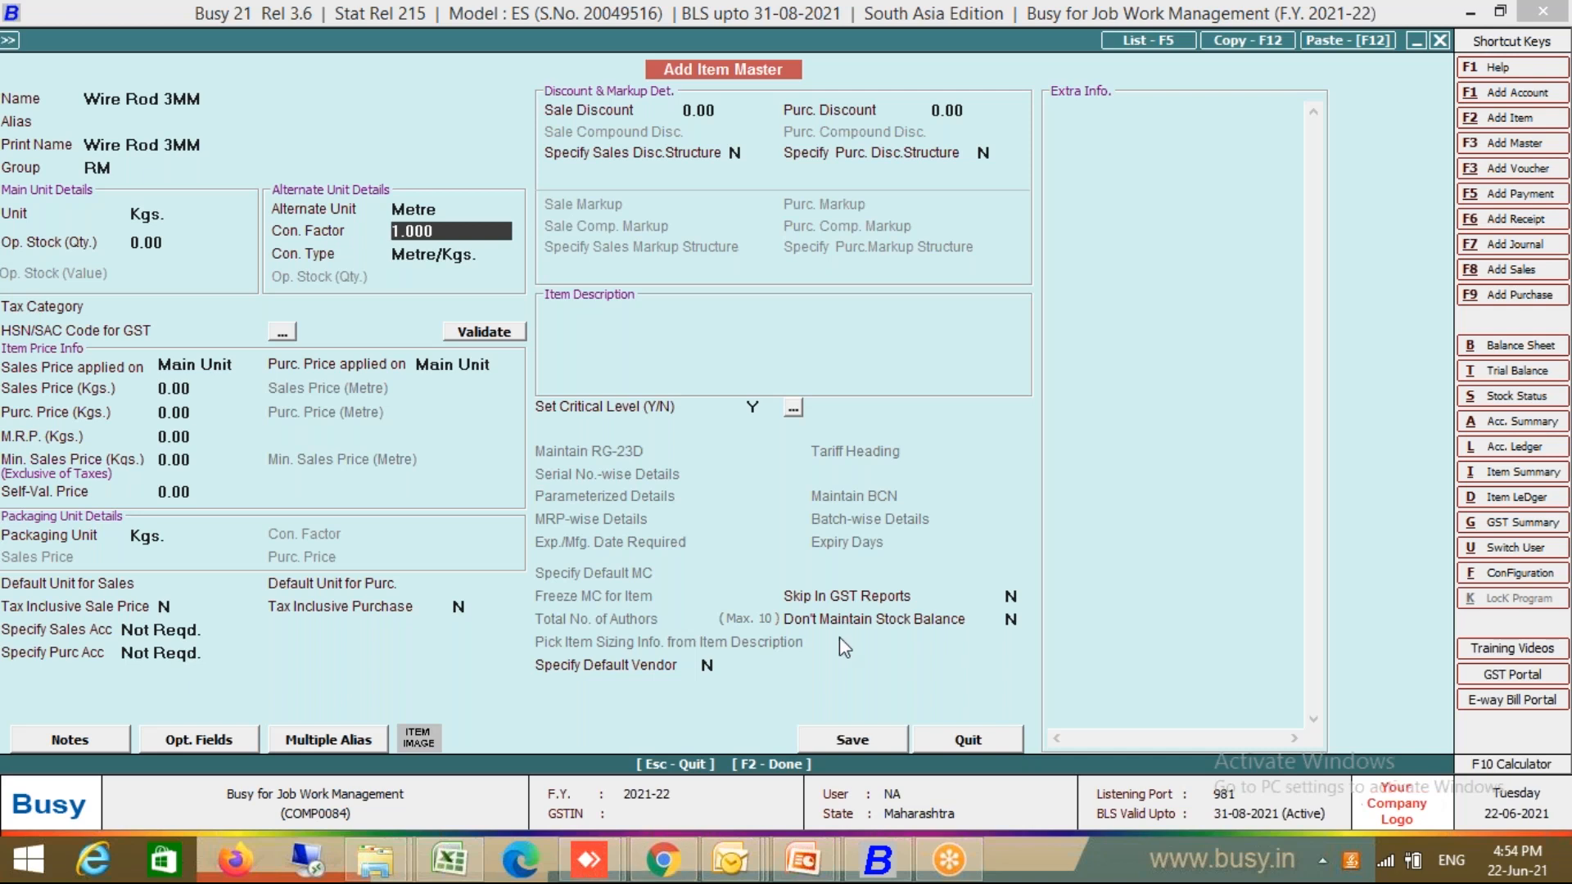
key("alt+Tab")
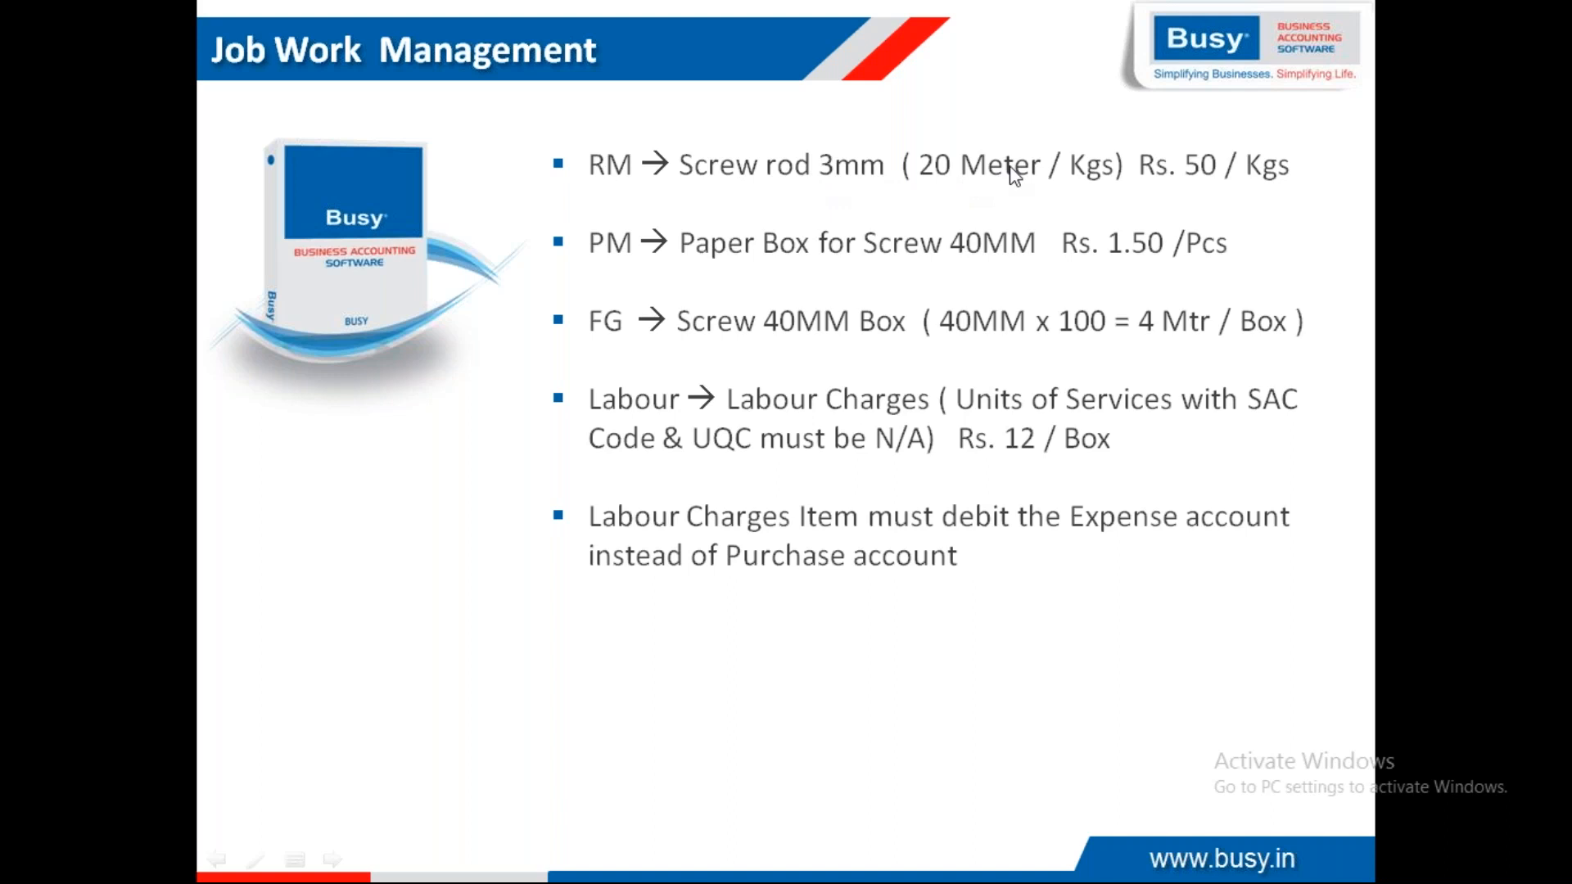
key("alt+Tab")
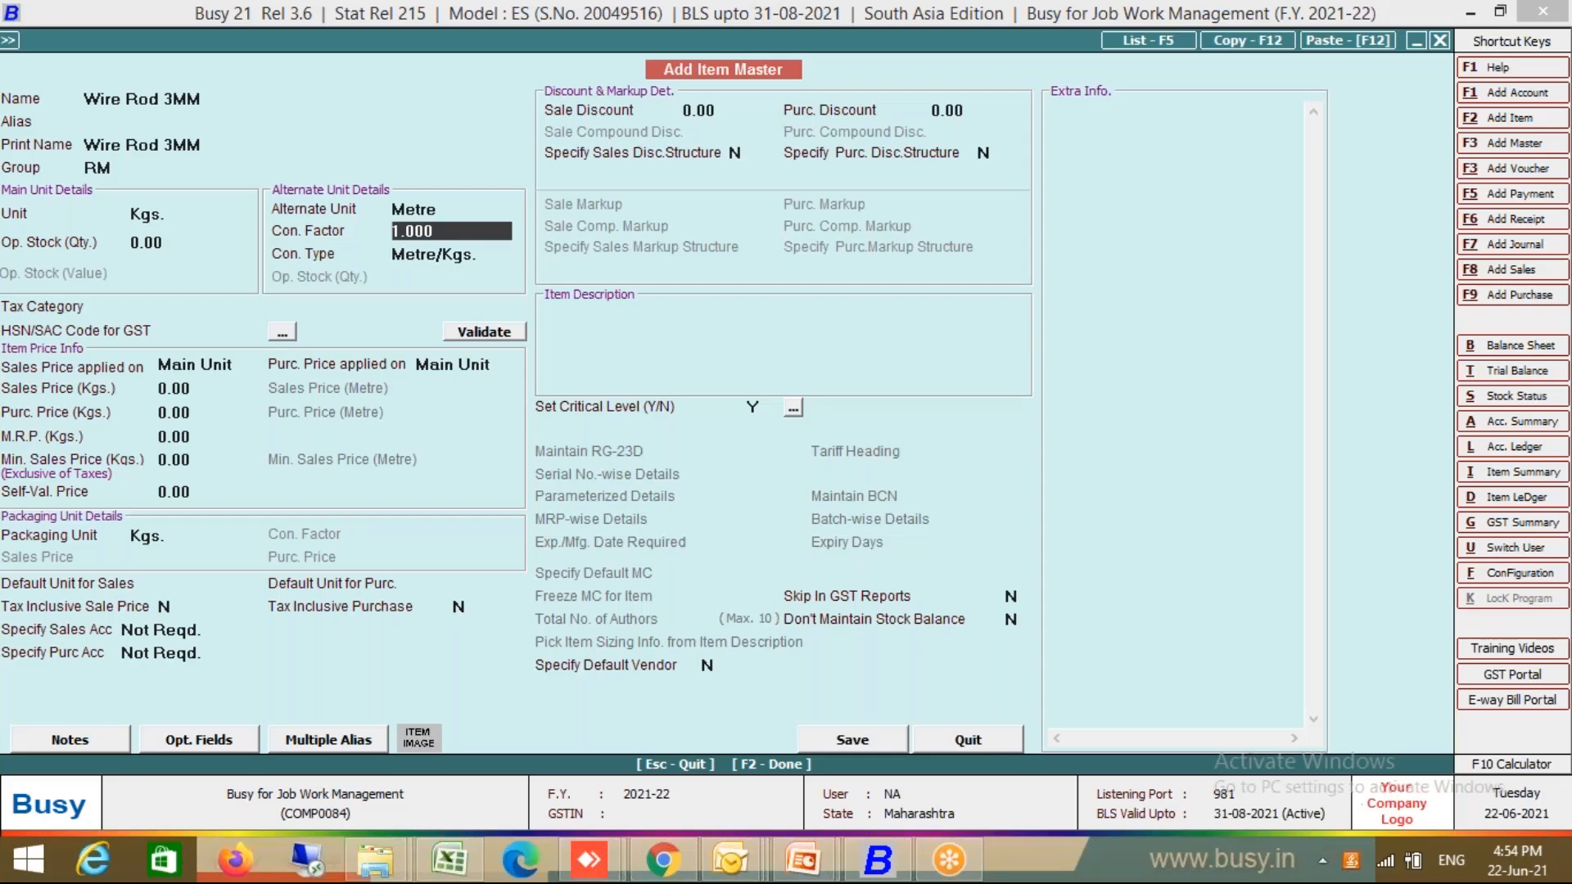
type("20")
key("Return")
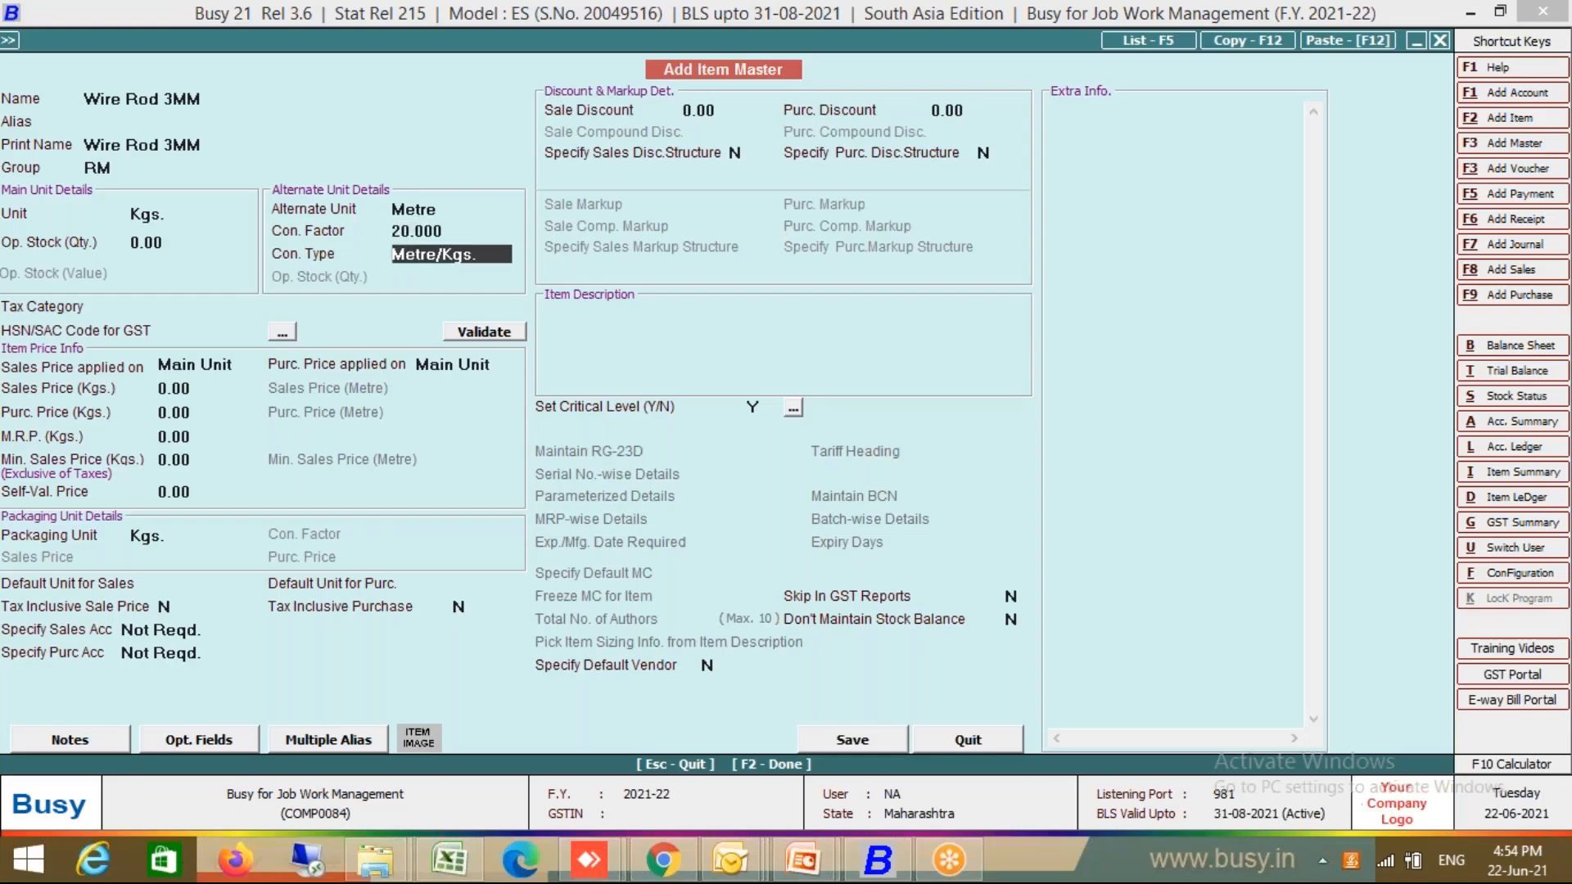
key("Return")
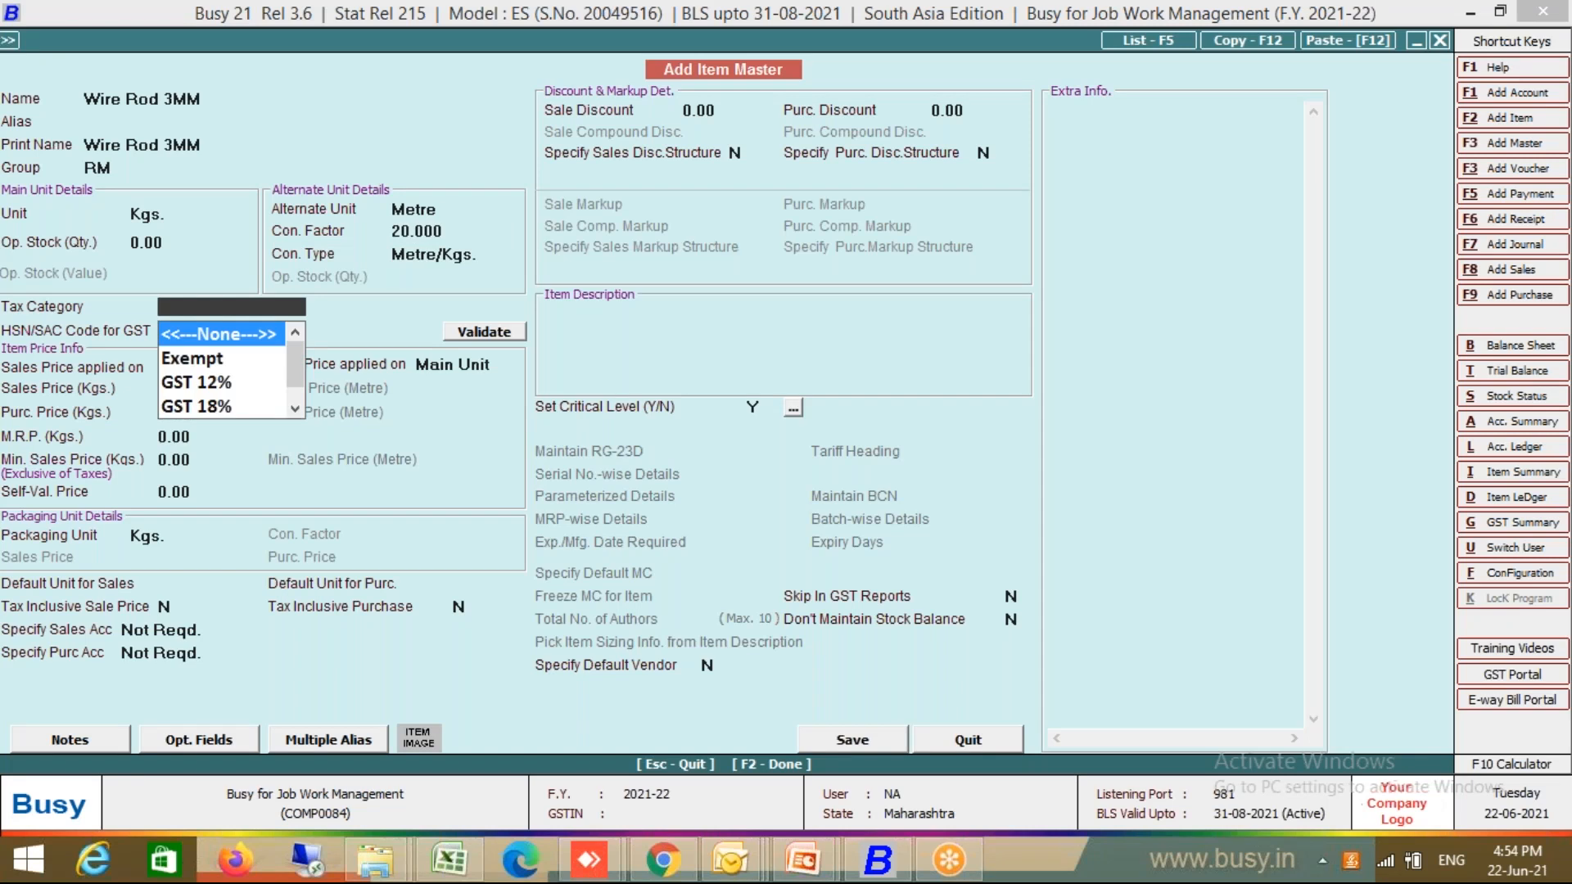
Assign the GST 5% tax category and HSN/SAC code 7777 to the Wire Rod 3MM item
type("5")
key("Down")
key("Up")
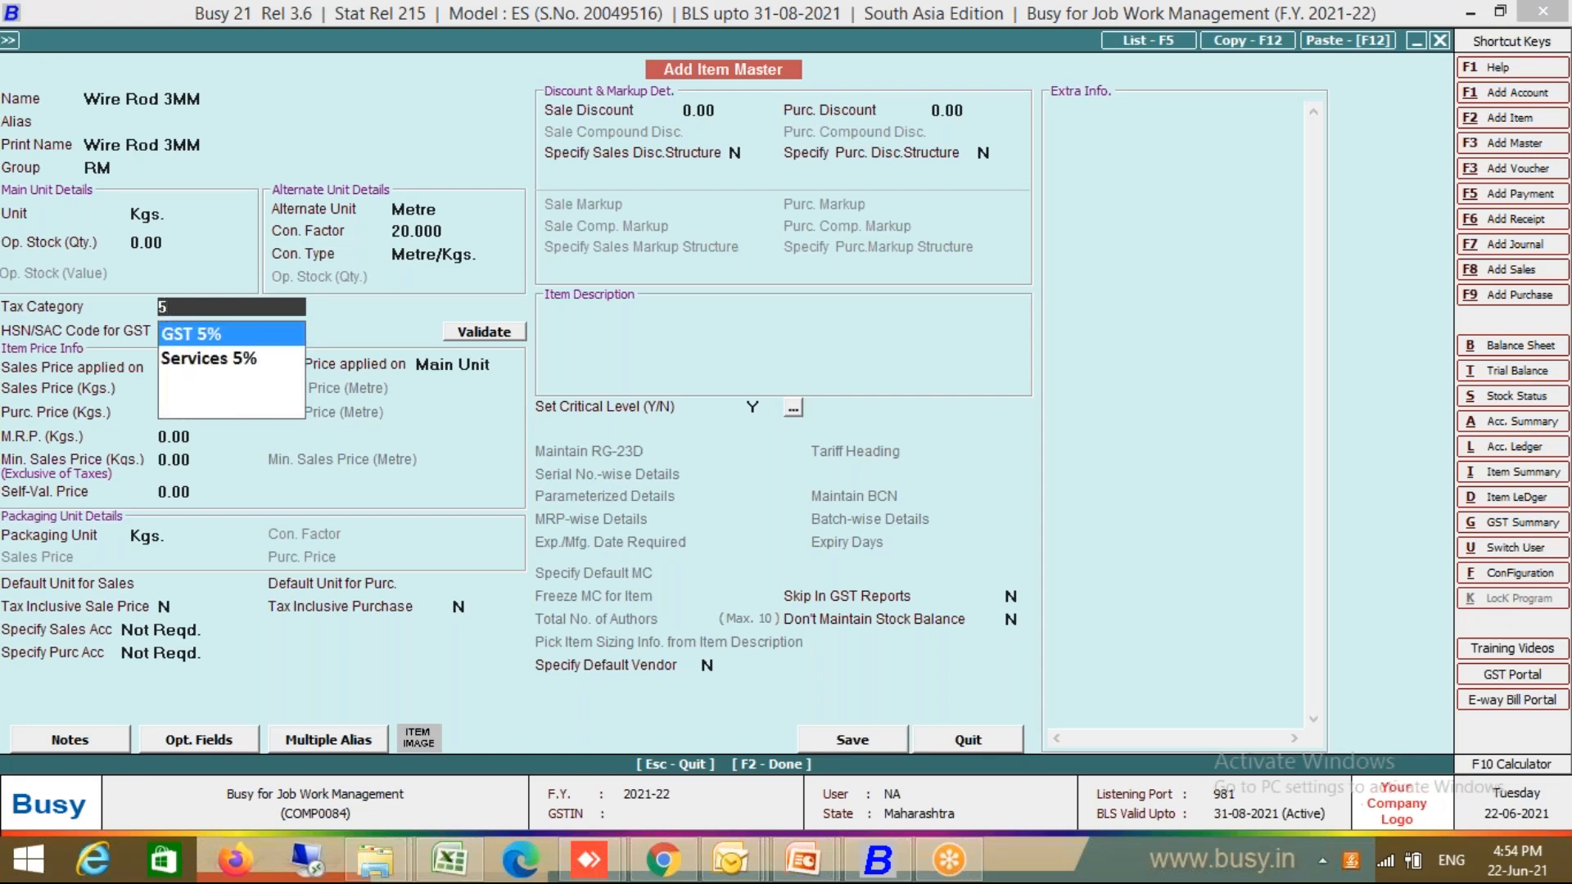
key("Return")
type("7777")
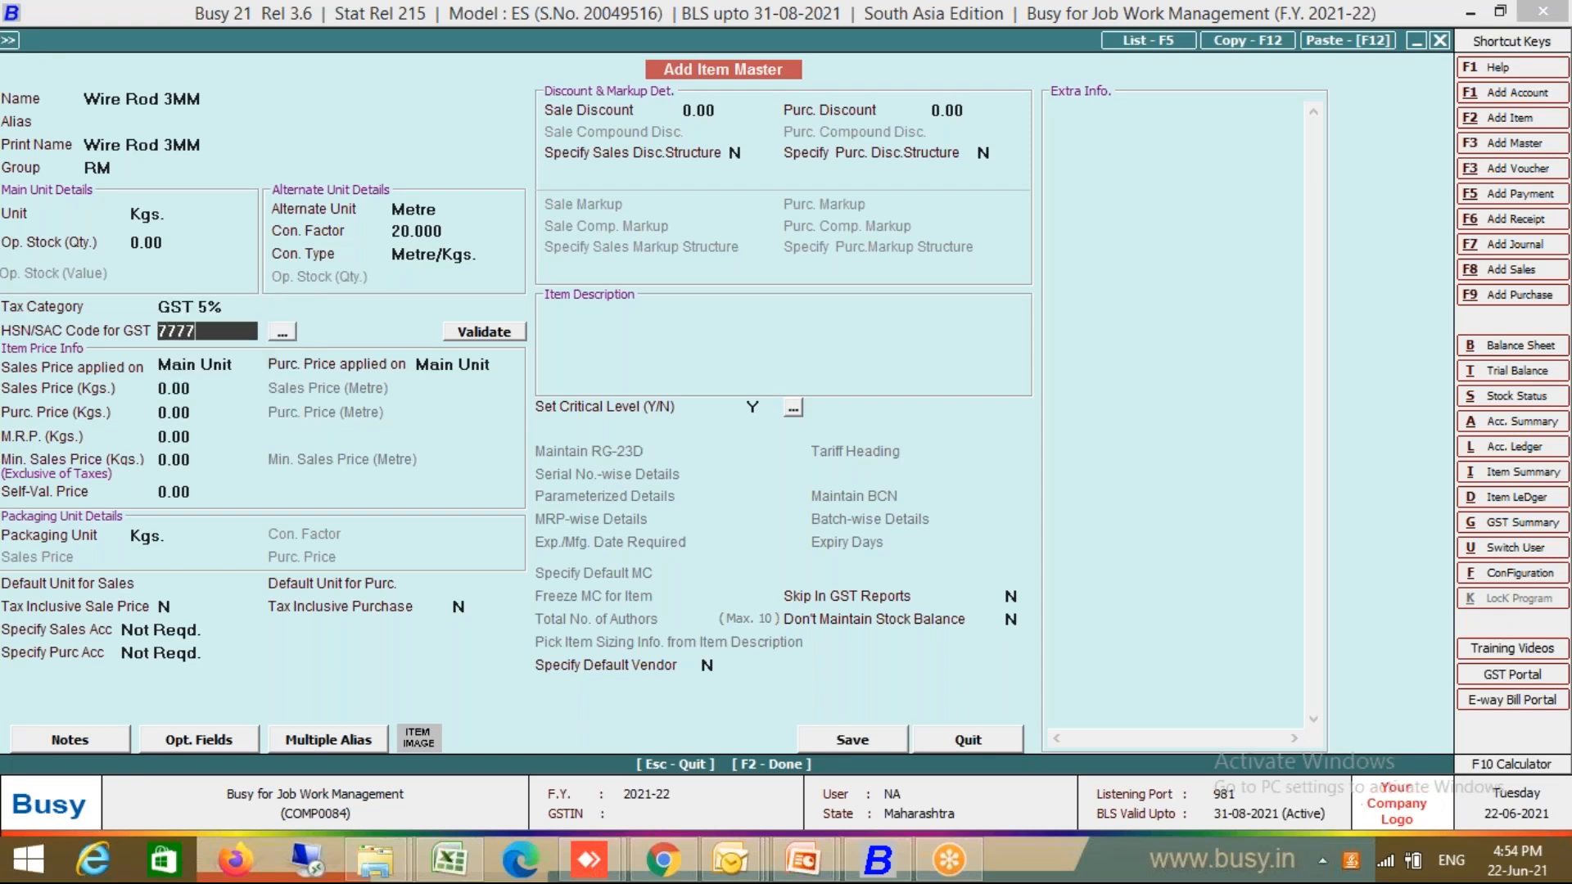
key("Return")
Set the purchase price per Kgs. to 50 and save the Wire Rod 3MM item master
key("Return")
key("Return")
key("Return")
key("Return")
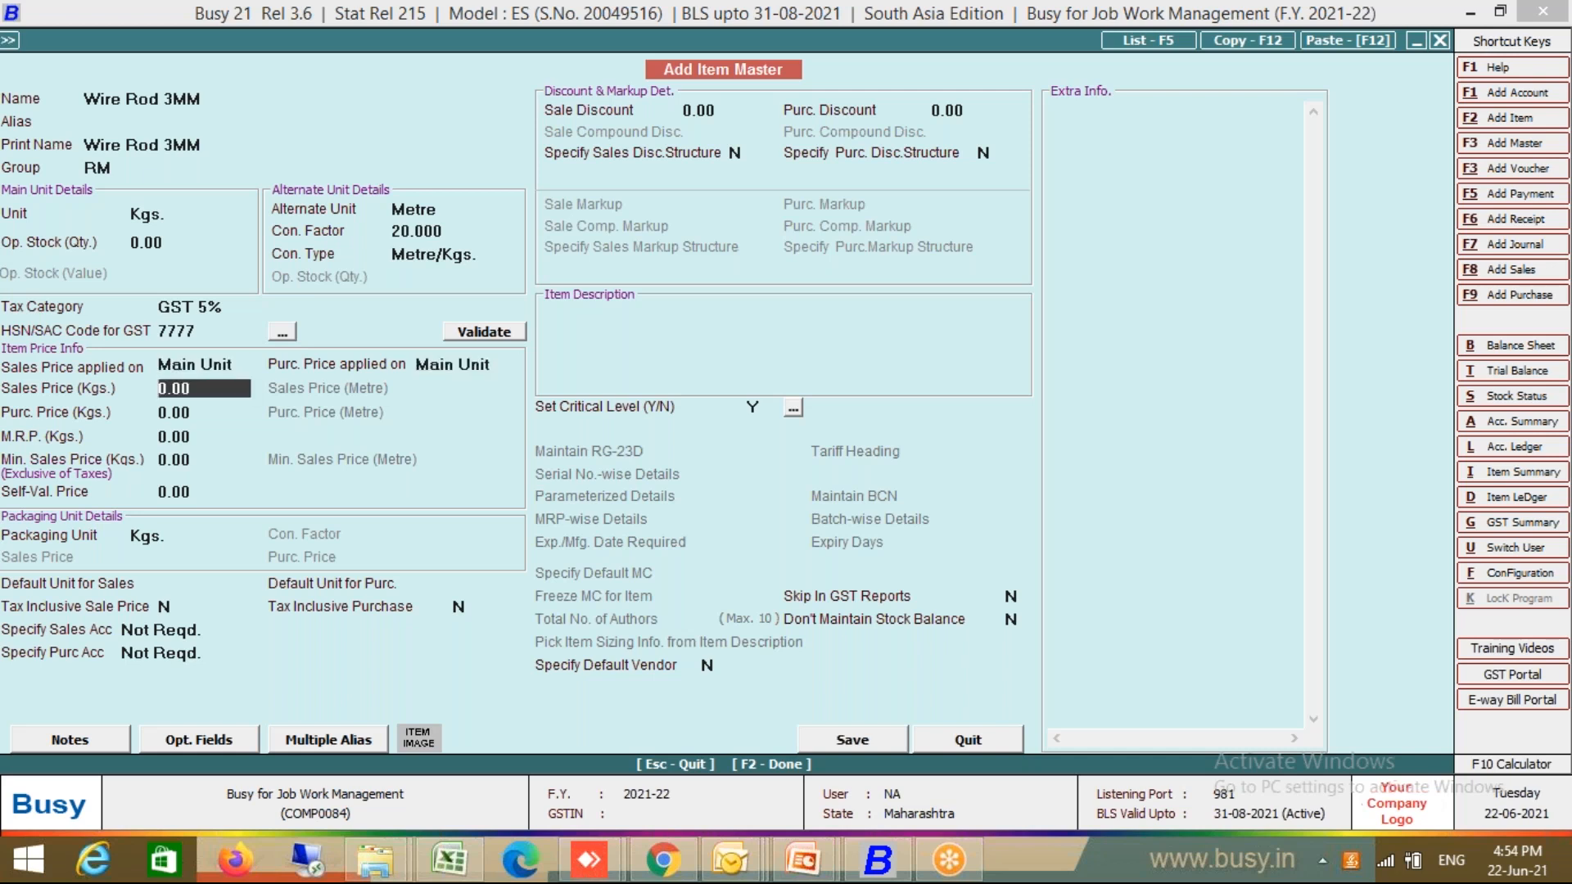
key("Up")
type("50")
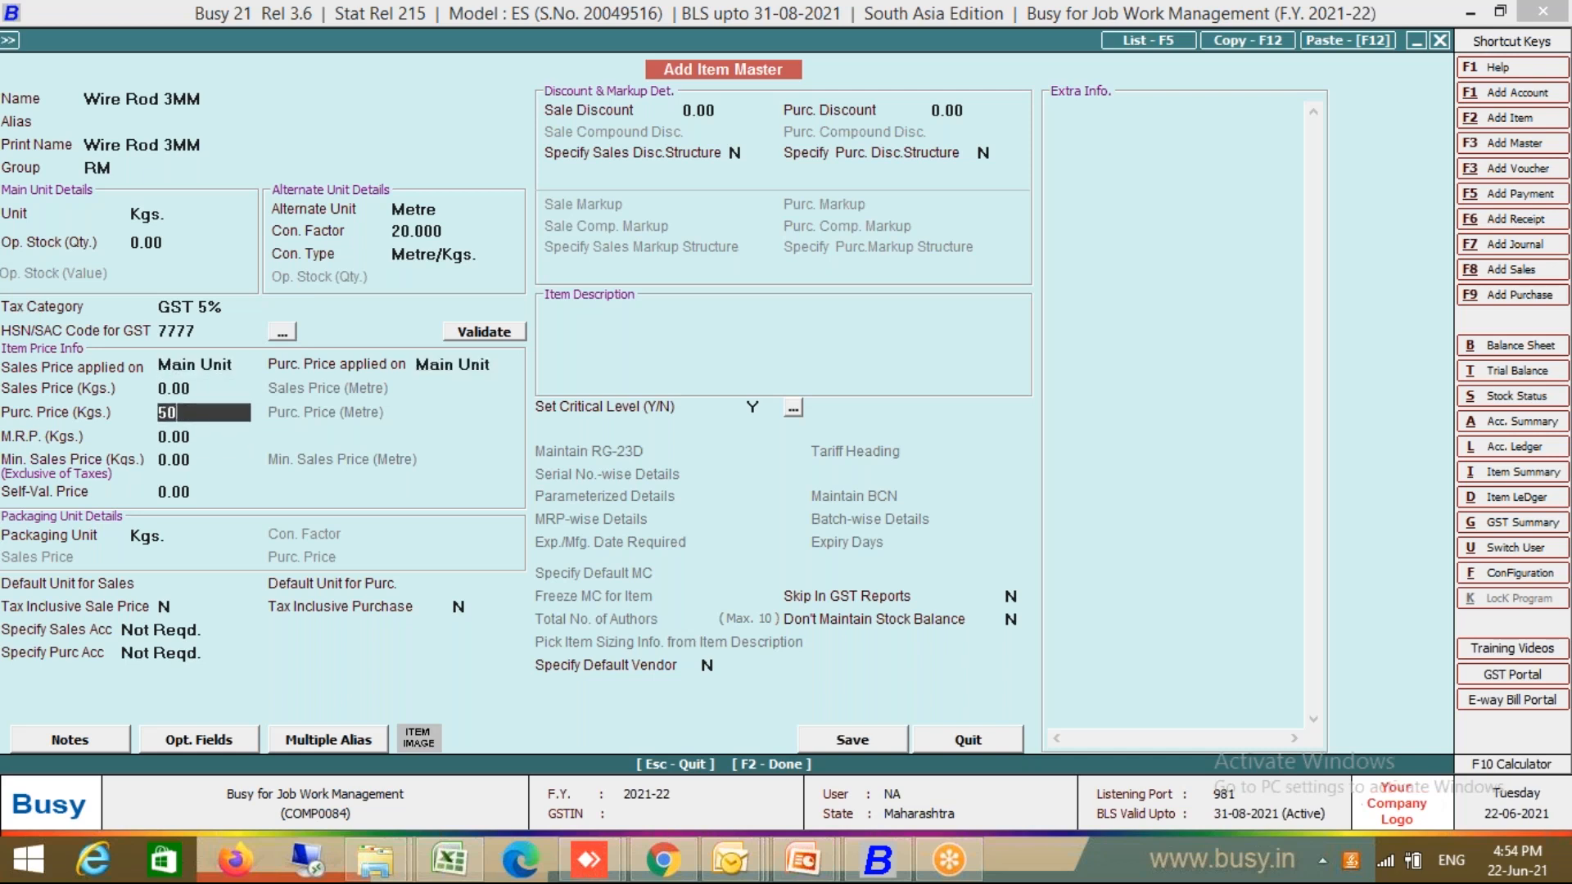
key("Return")
key("F2")
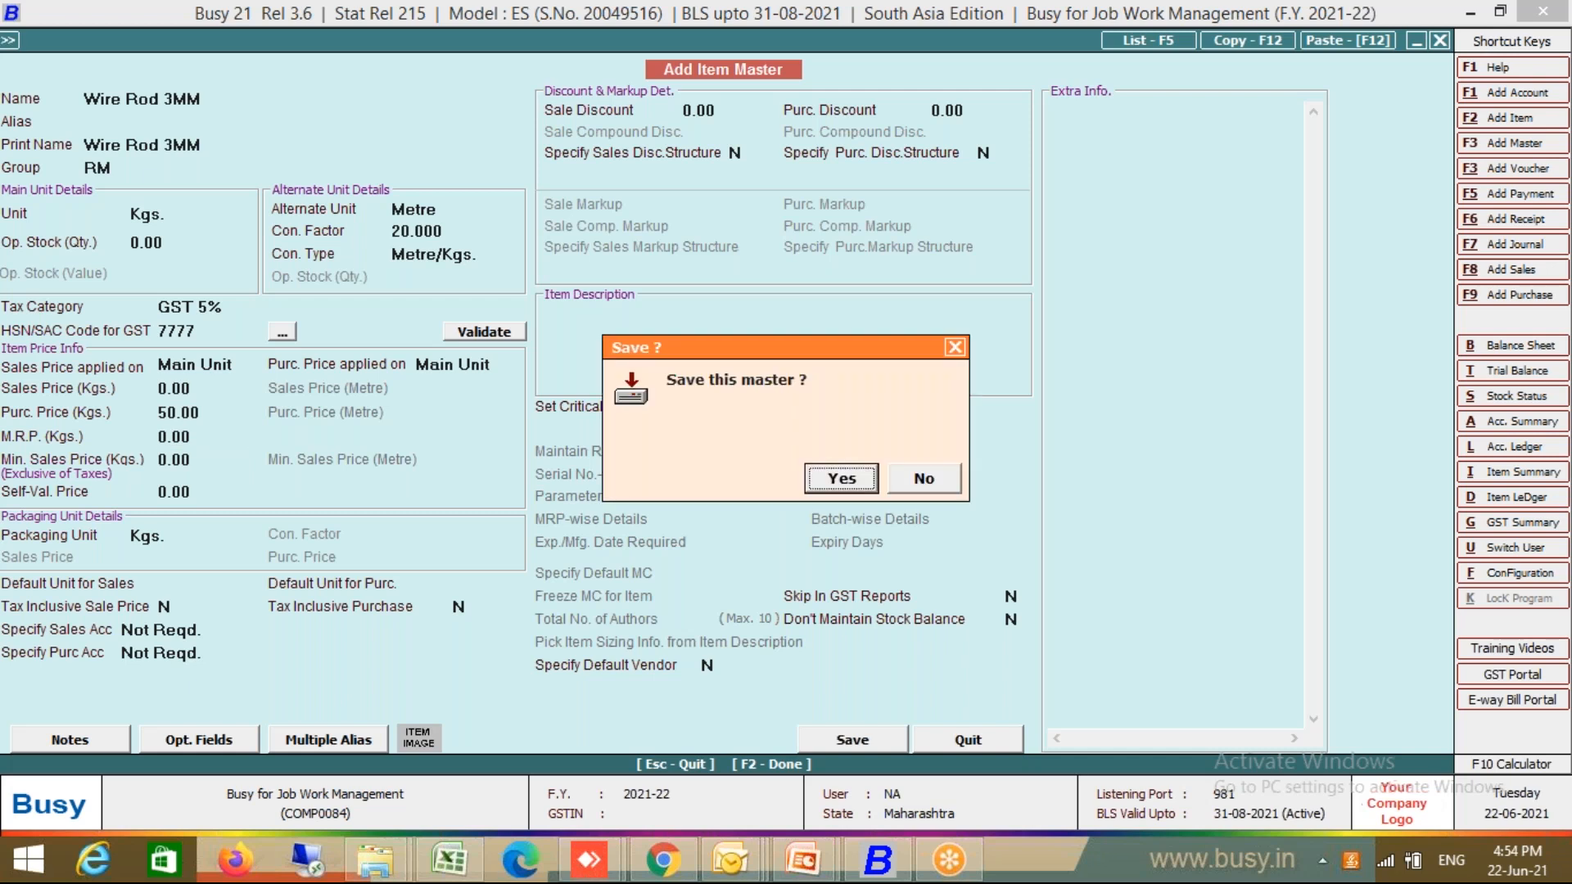
key("Return")
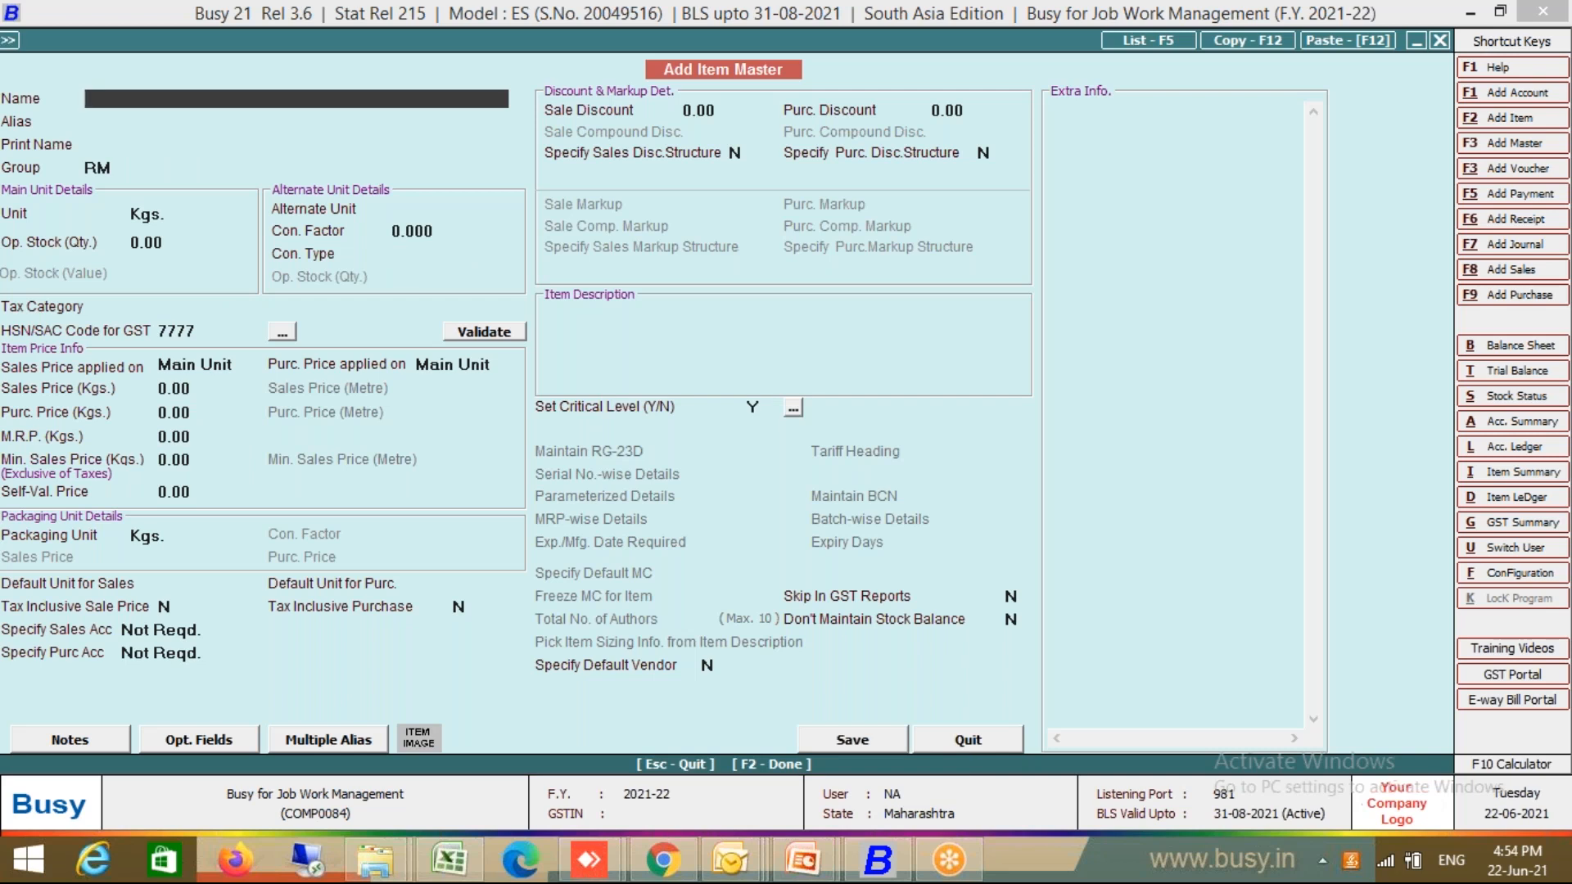
Name the next new item "Screw Labour Charges", keeping the same print name
type("Screw Labour Charges")
key("Return")
key("Return")
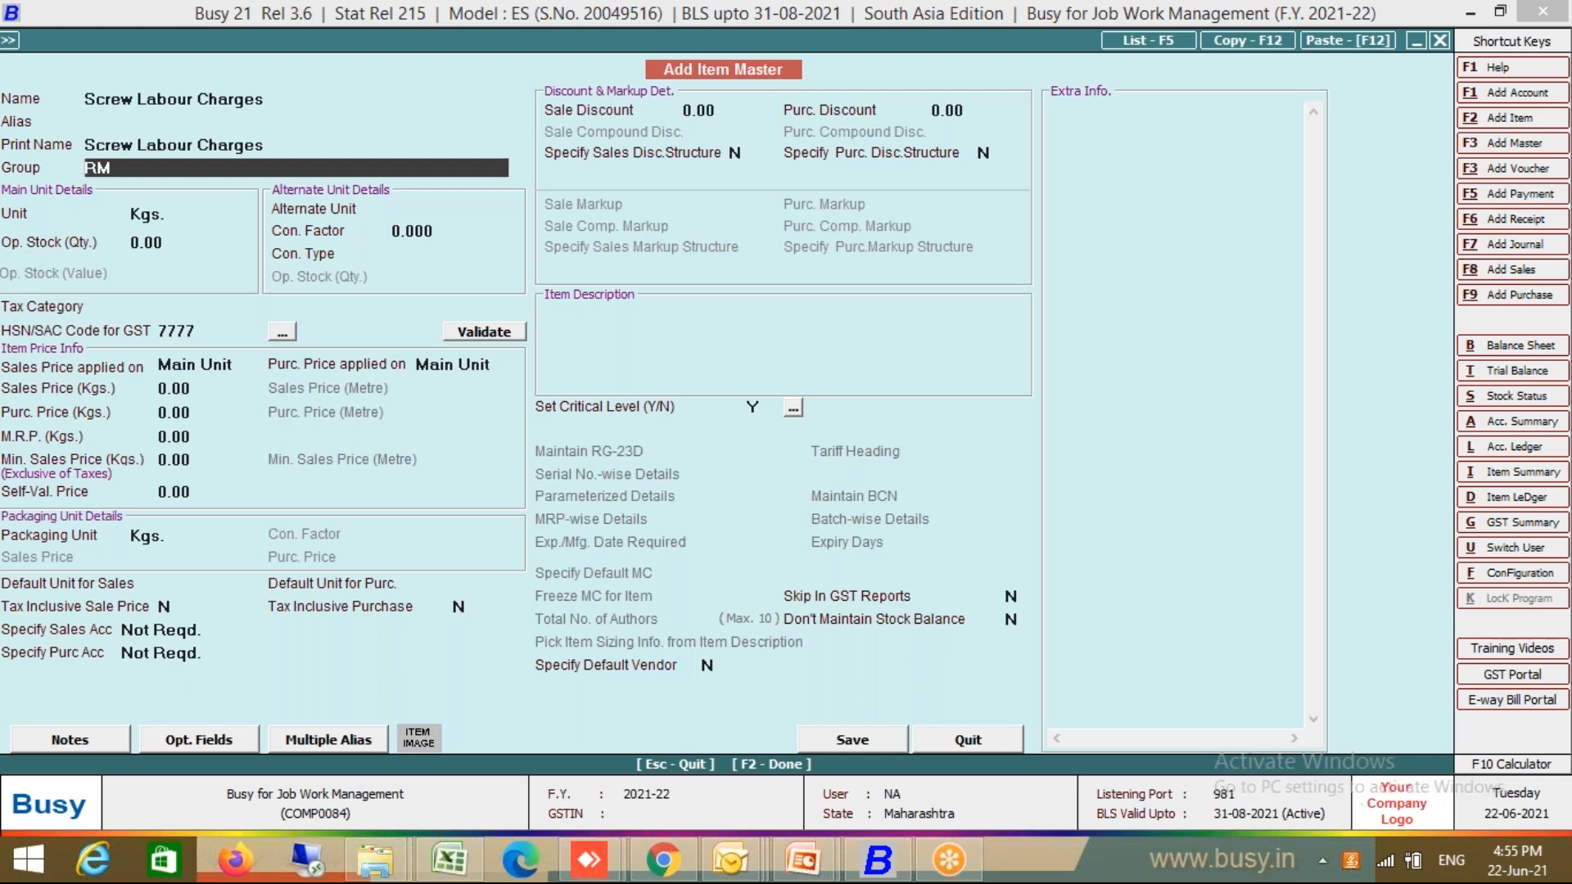
Create a new primary item group named "Service" and specify HSN code 9987 for it
key("F3")
type("Service")
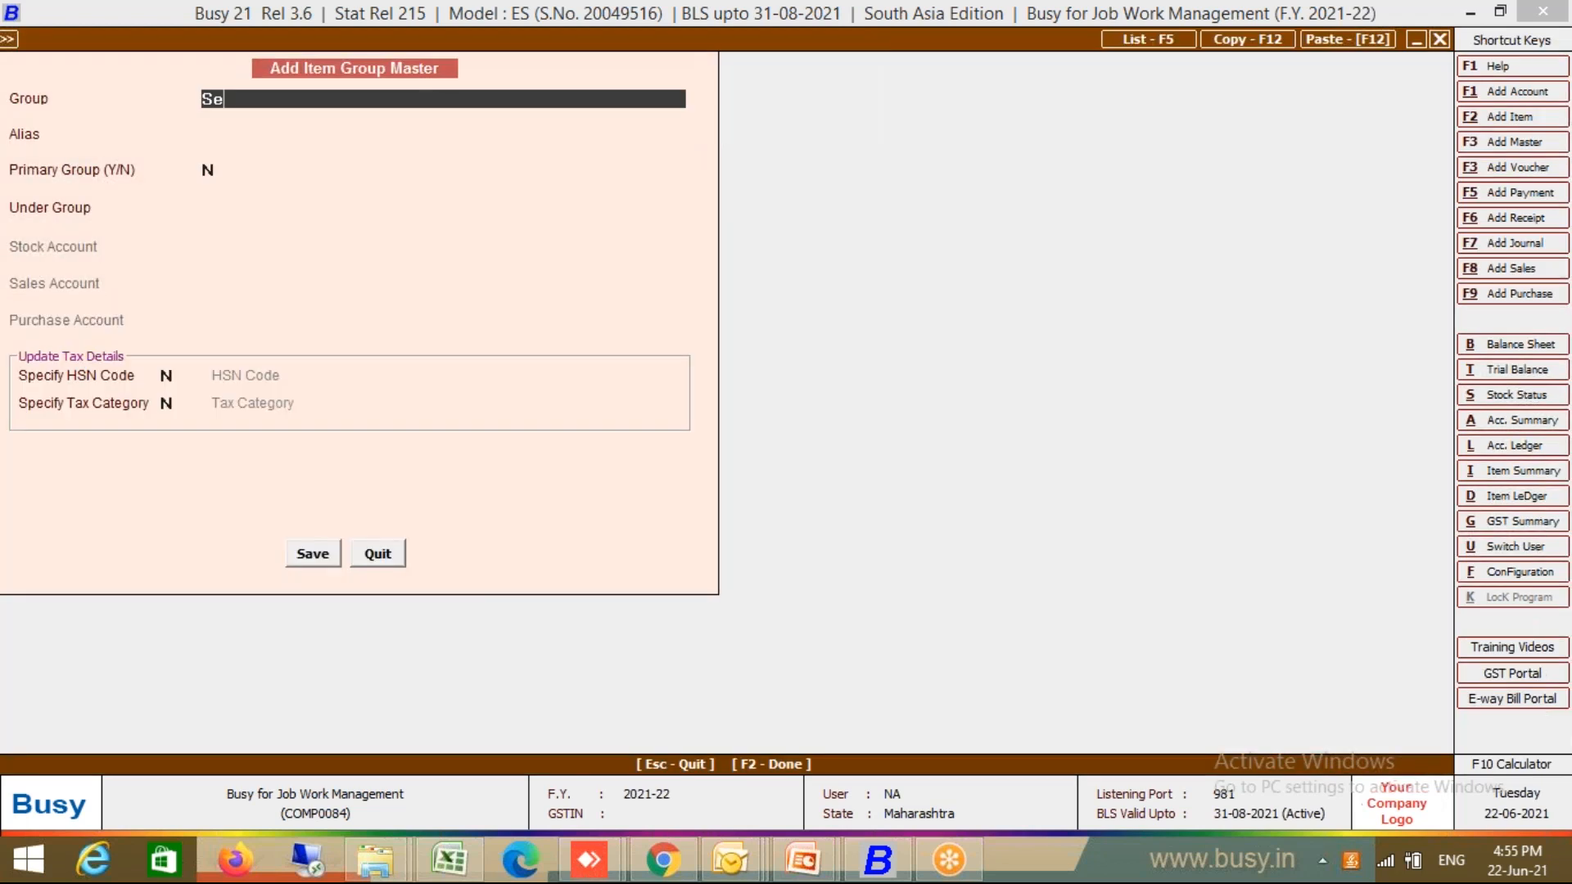
key("Return")
type("Y")
key("Return")
key("Return")
key("Up")
type("Y")
key("Return")
key("Return")
key("Return")
type("9987")
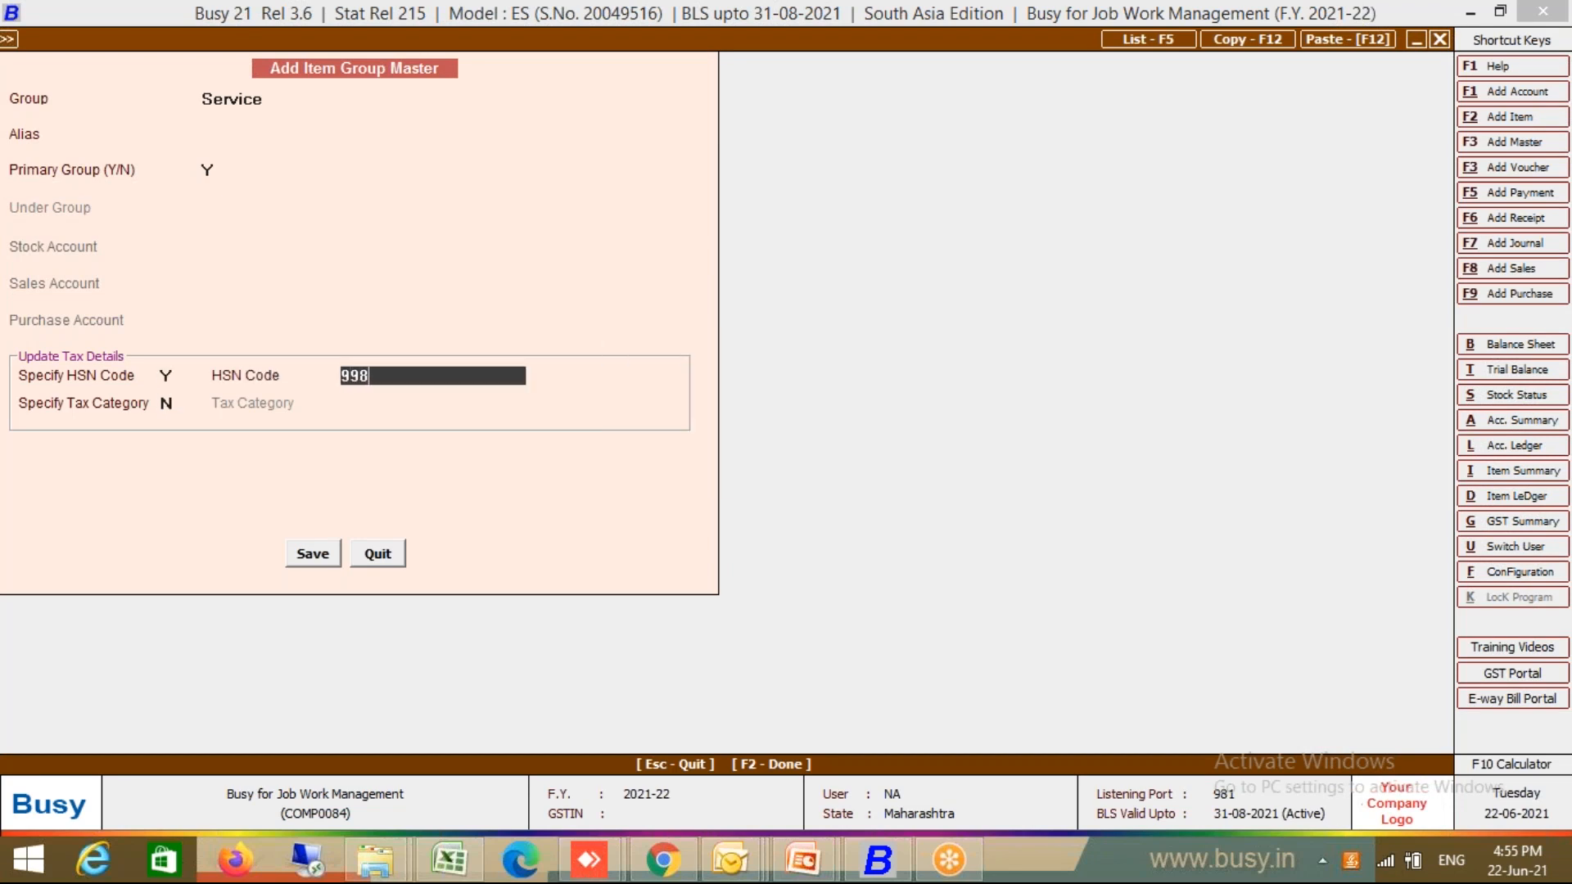
Assign the Services 18% tax category to the Service group and save it as the item's group
key("Return")
type("Y")
key("Return")
key("Return")
key("Up")
key("Return")
key("Return")
key("Return")
type("ser")
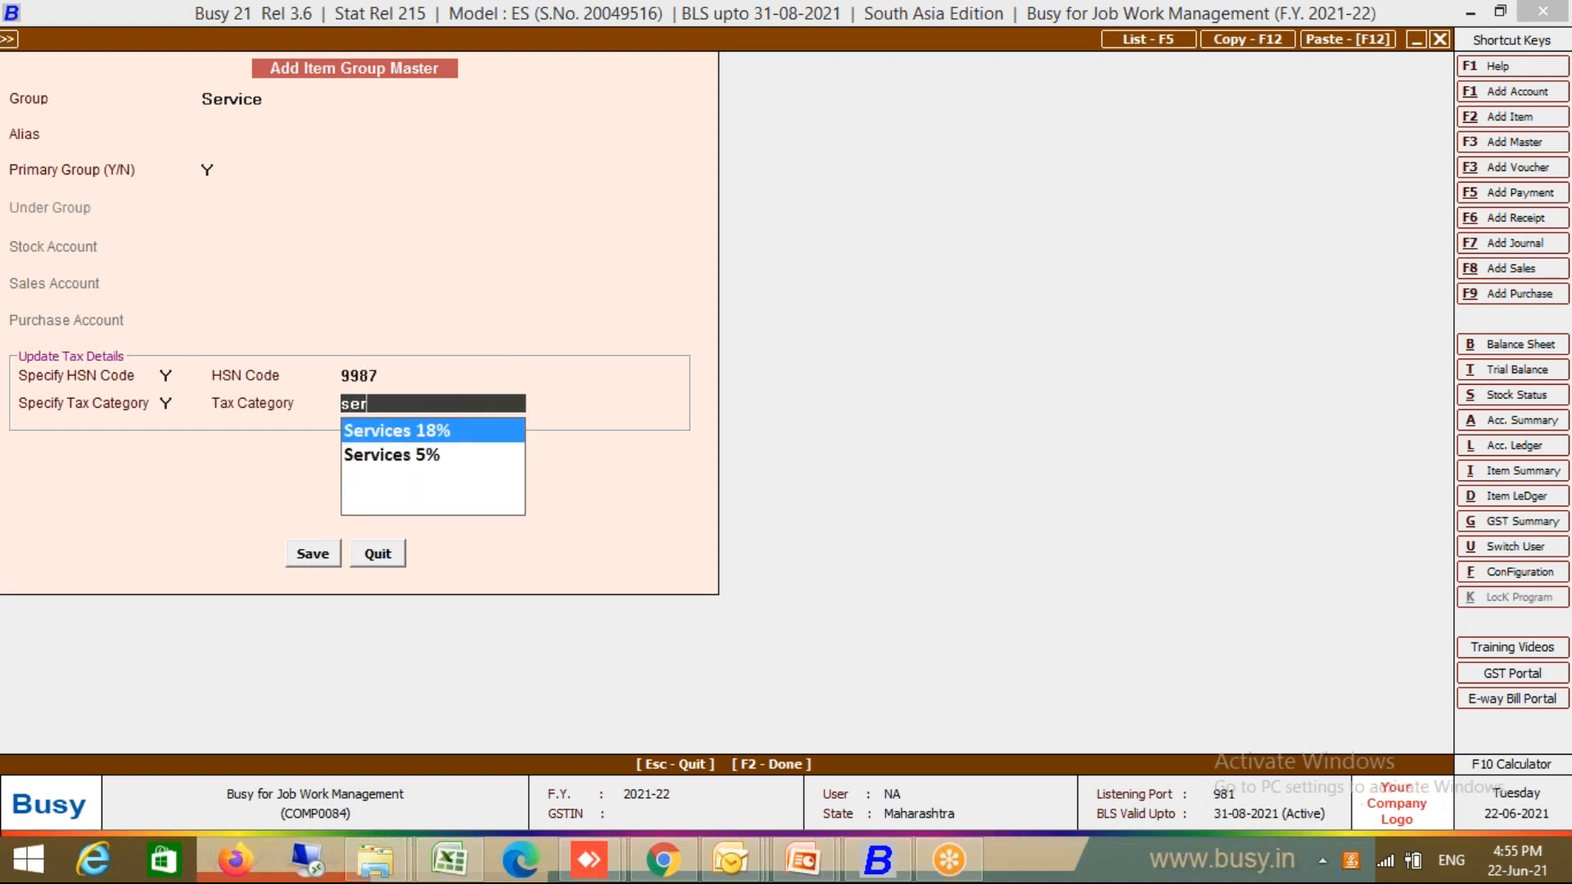
key("Return")
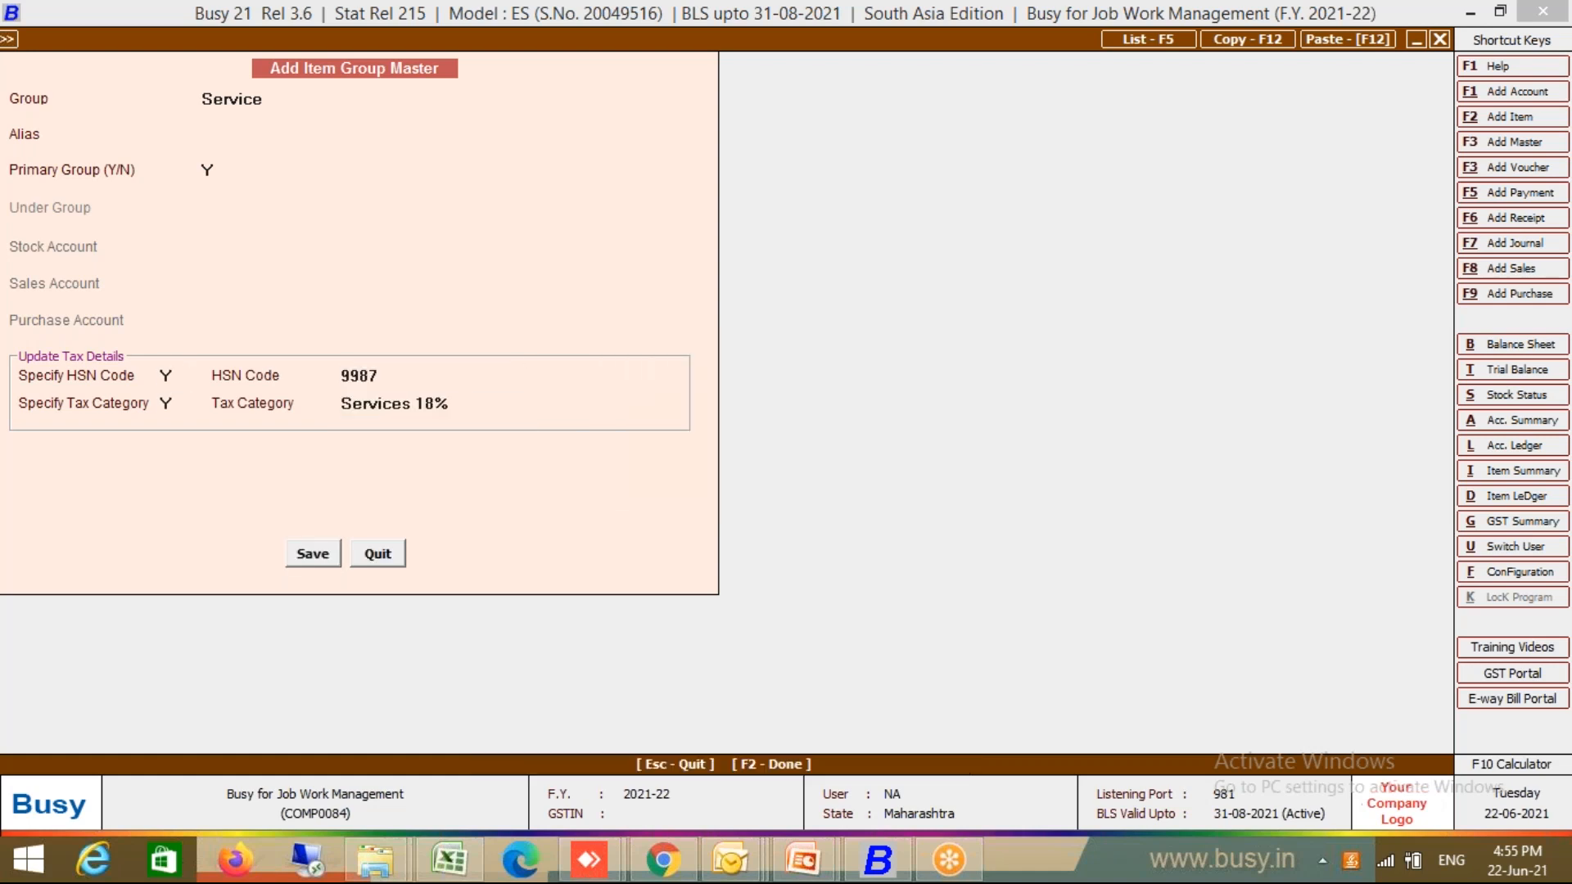
key("Return")
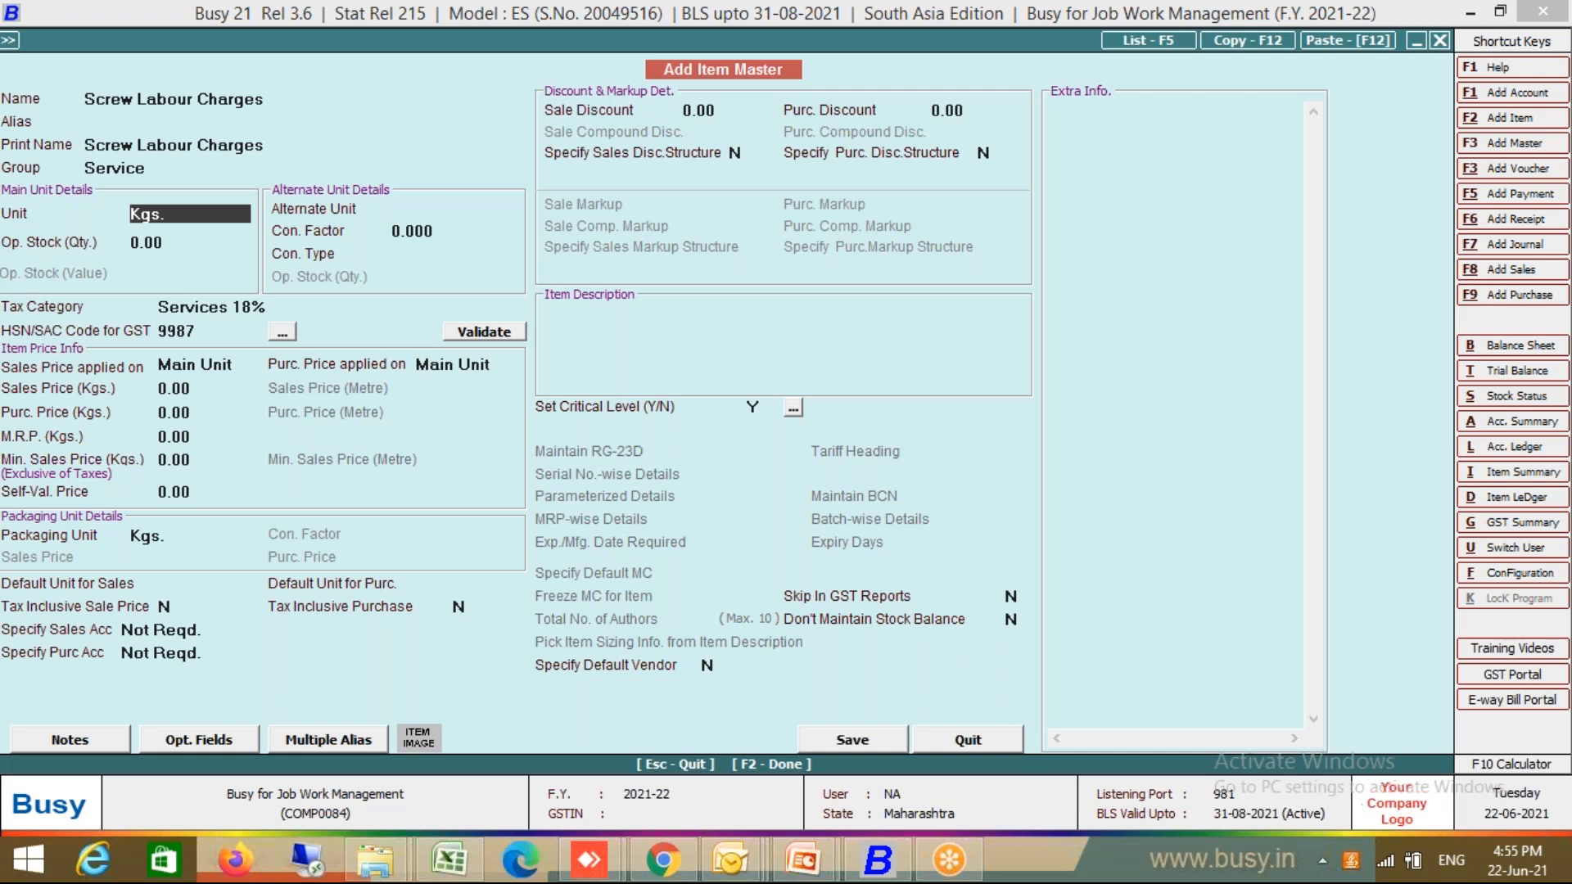
Set both the main unit and the alternate unit of Screw Labour Charges to Units
type("unit")
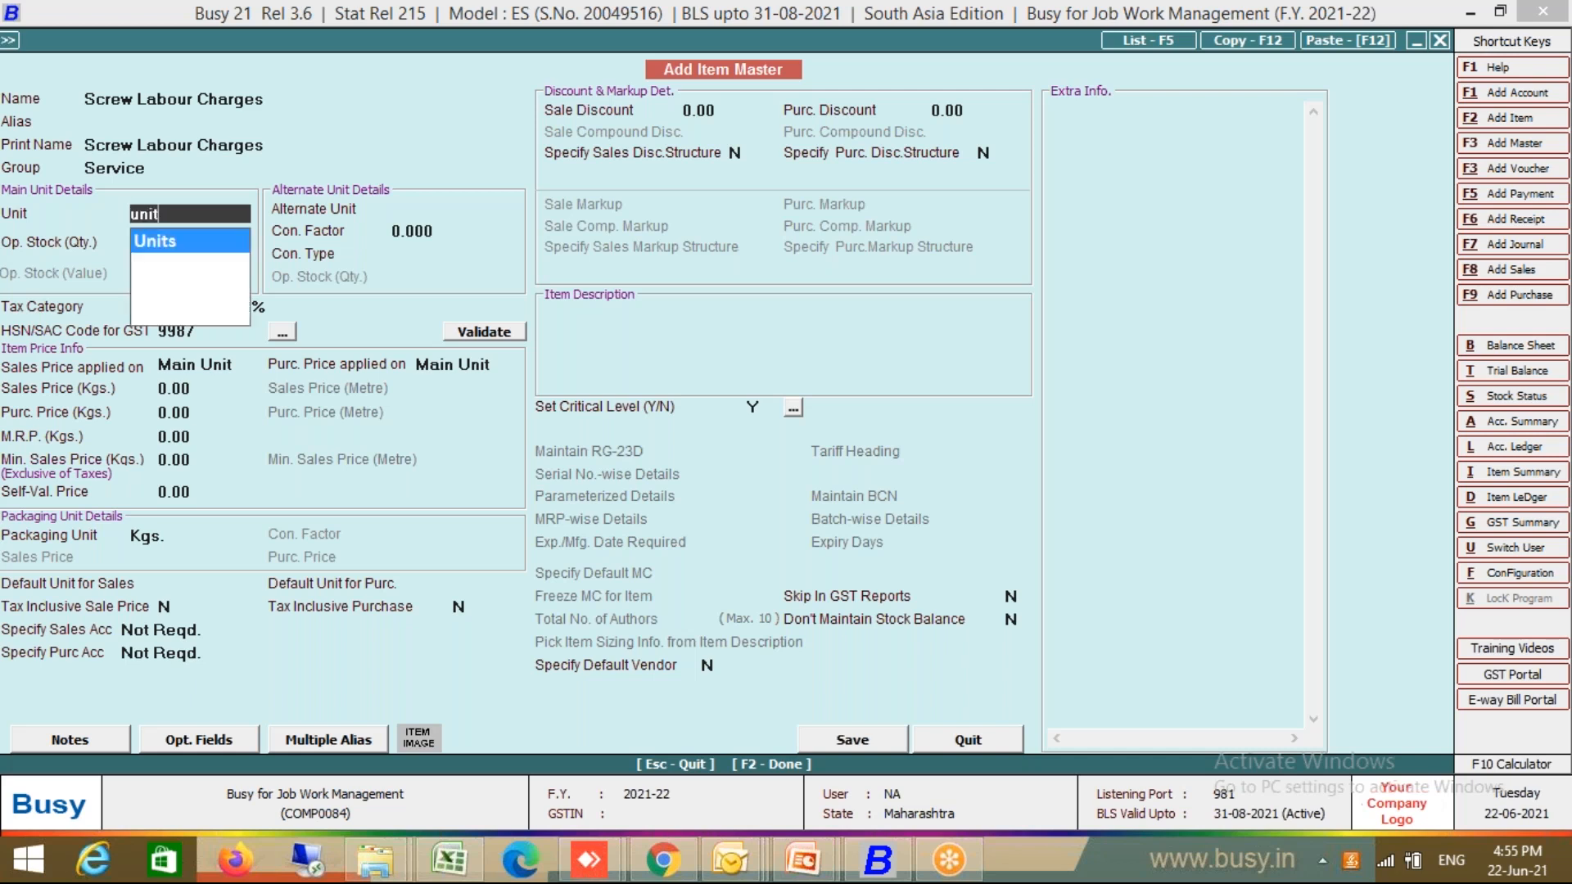
key("Return")
key("Return")
key("Return")
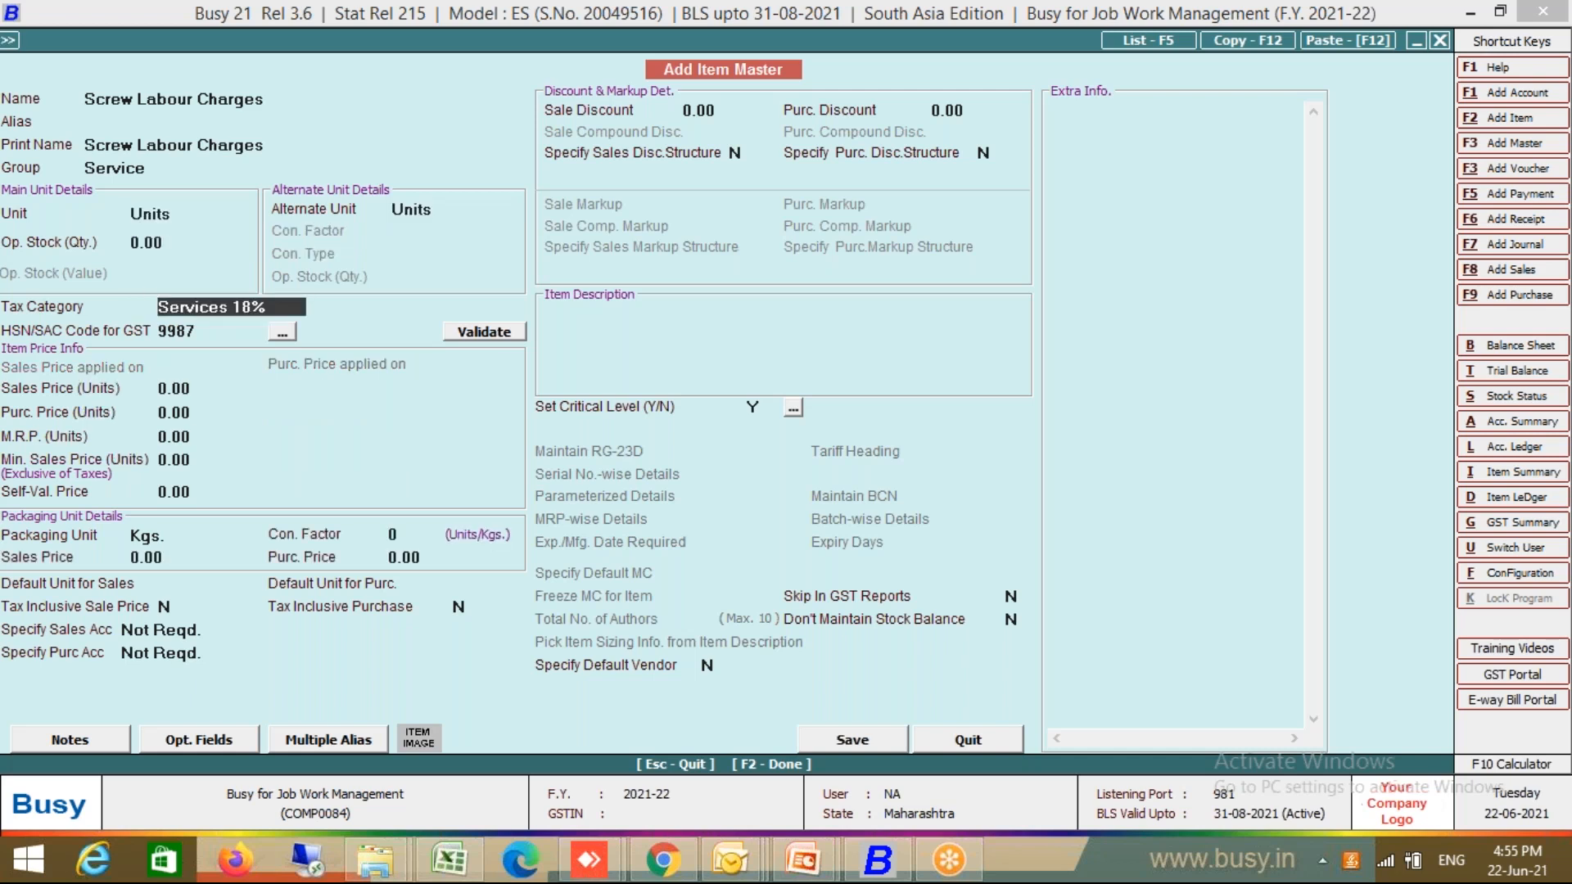
Modify the Units unit master so its UQC for GST e-Return is NA, and save it
key("Up")
key("Up")
key("Up")
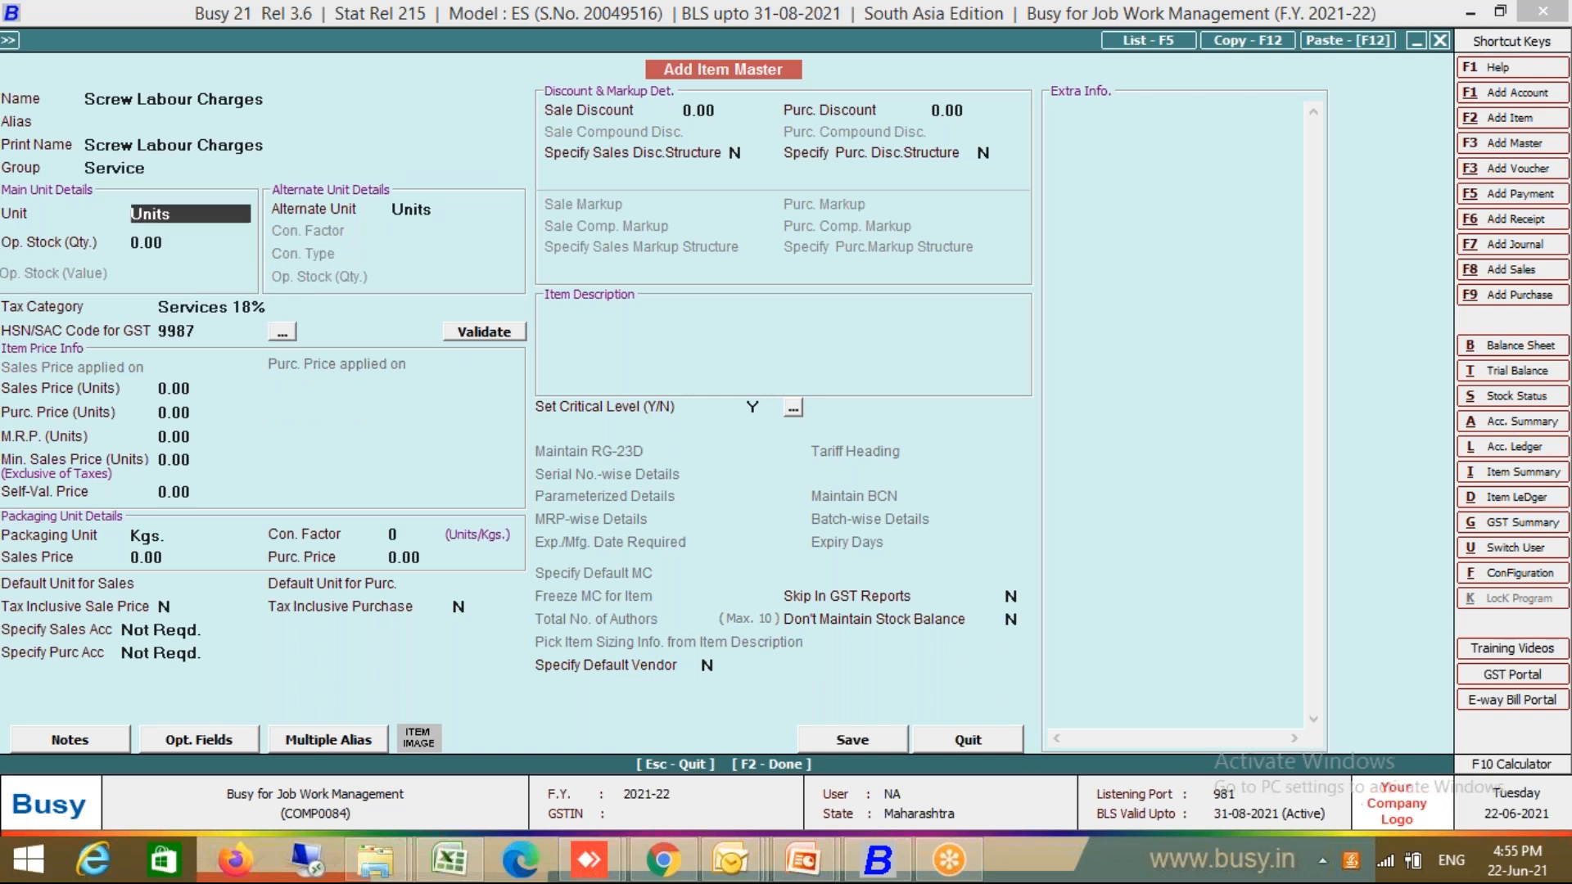
key("alt+m")
key("Return")
key("Return")
key("Return")
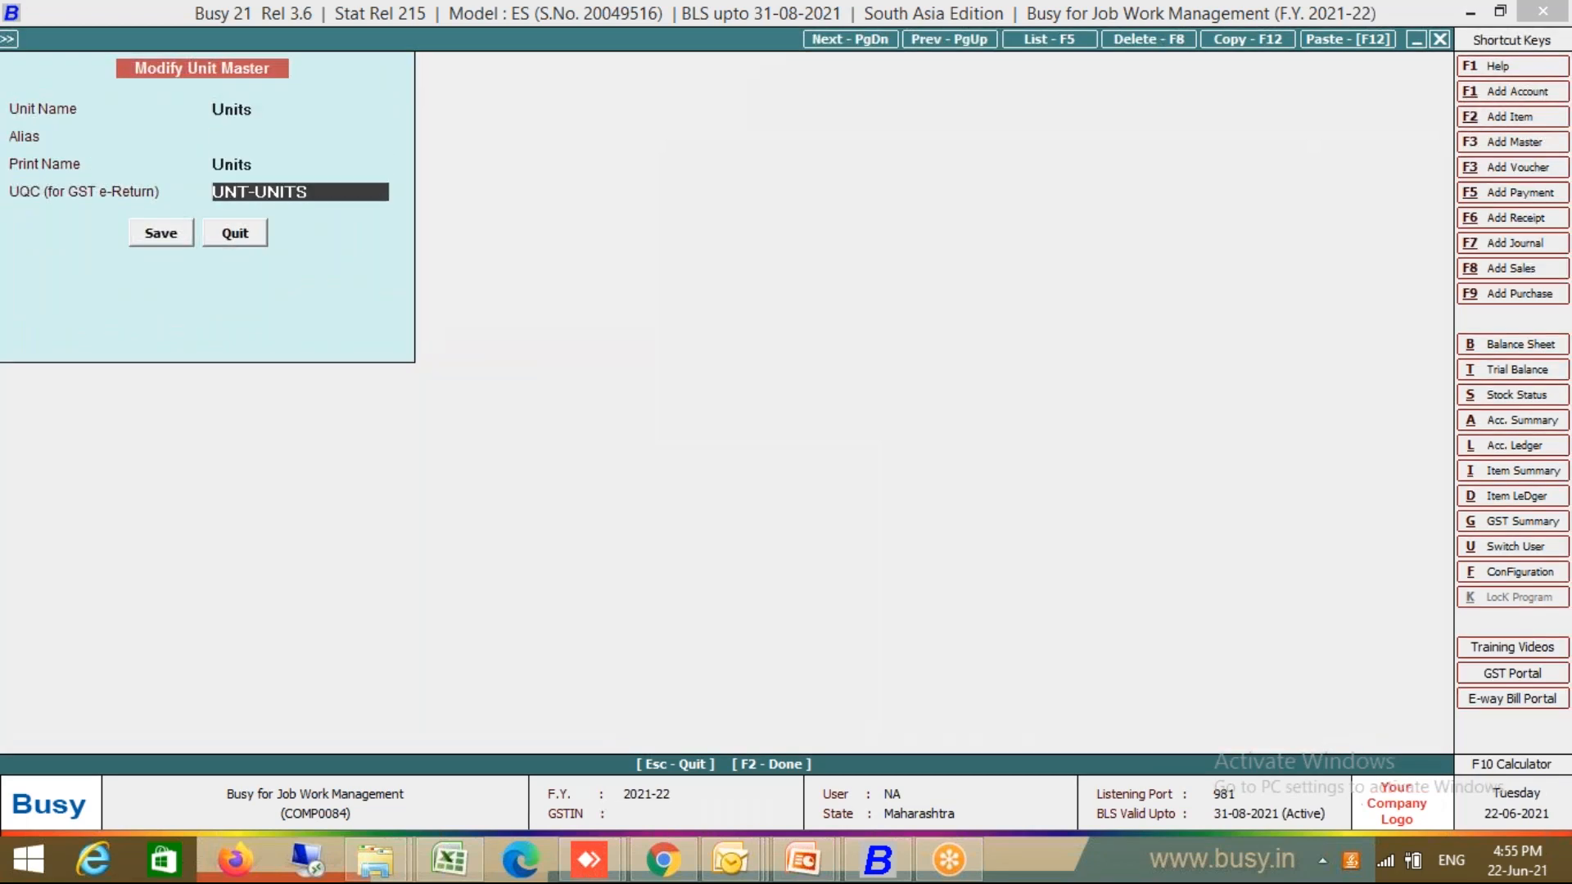
type("n")
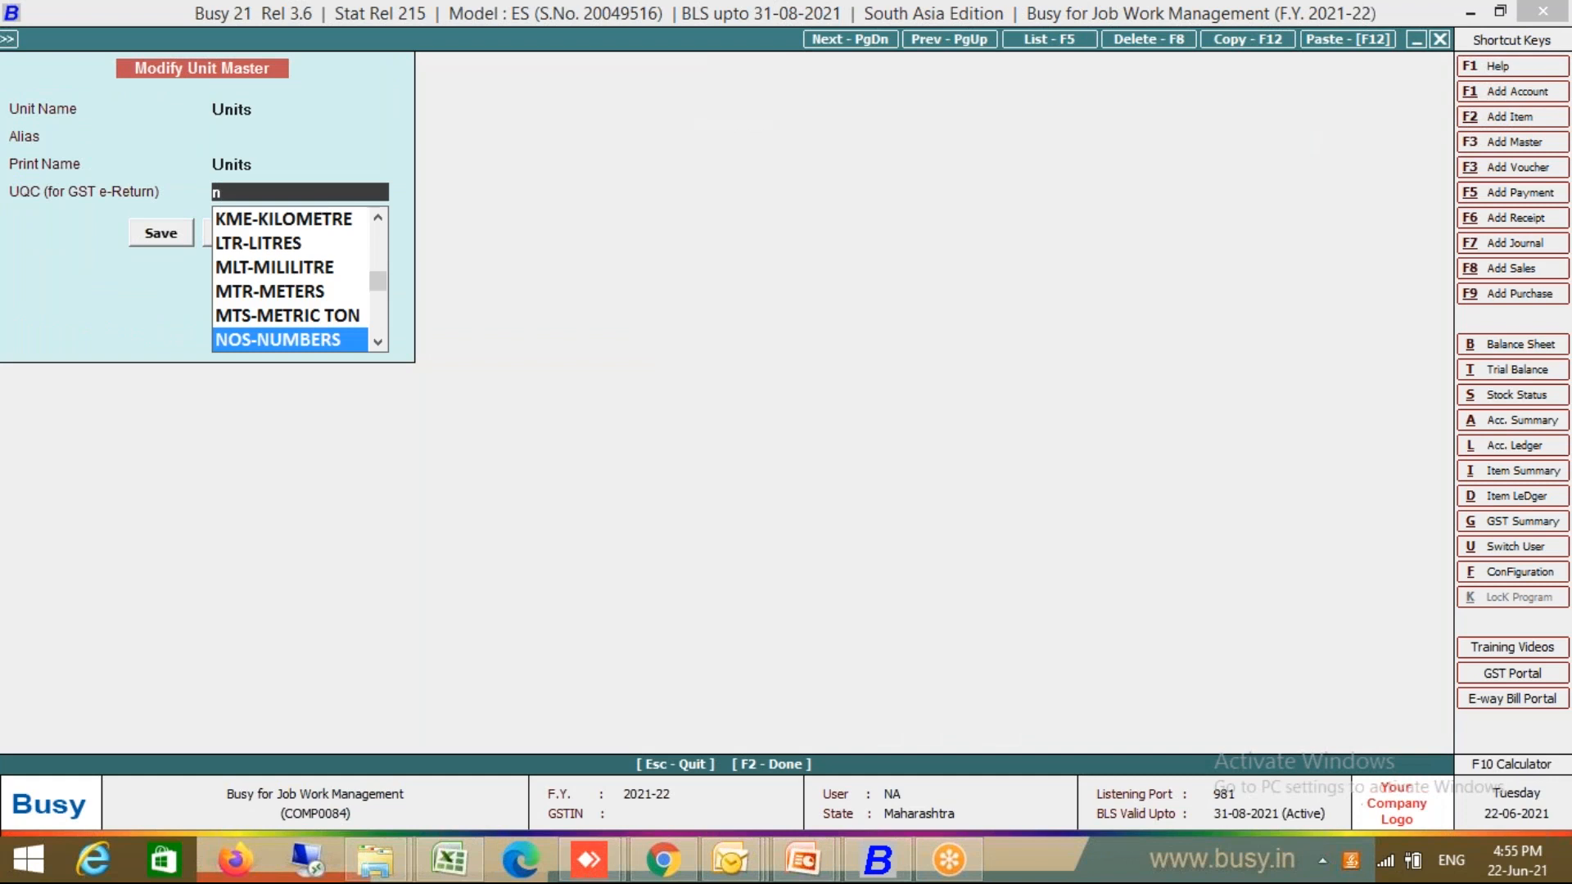
key("Down")
key("Down")
key("Down")
key("Down")
key("Down")
key("Down")
key("Down")
key("Down")
key("Down")
key("Down")
key("Down")
key("Down")
key("Down")
key("Down")
key("Down")
key("Down")
key("Down")
key("Down")
key("Down")
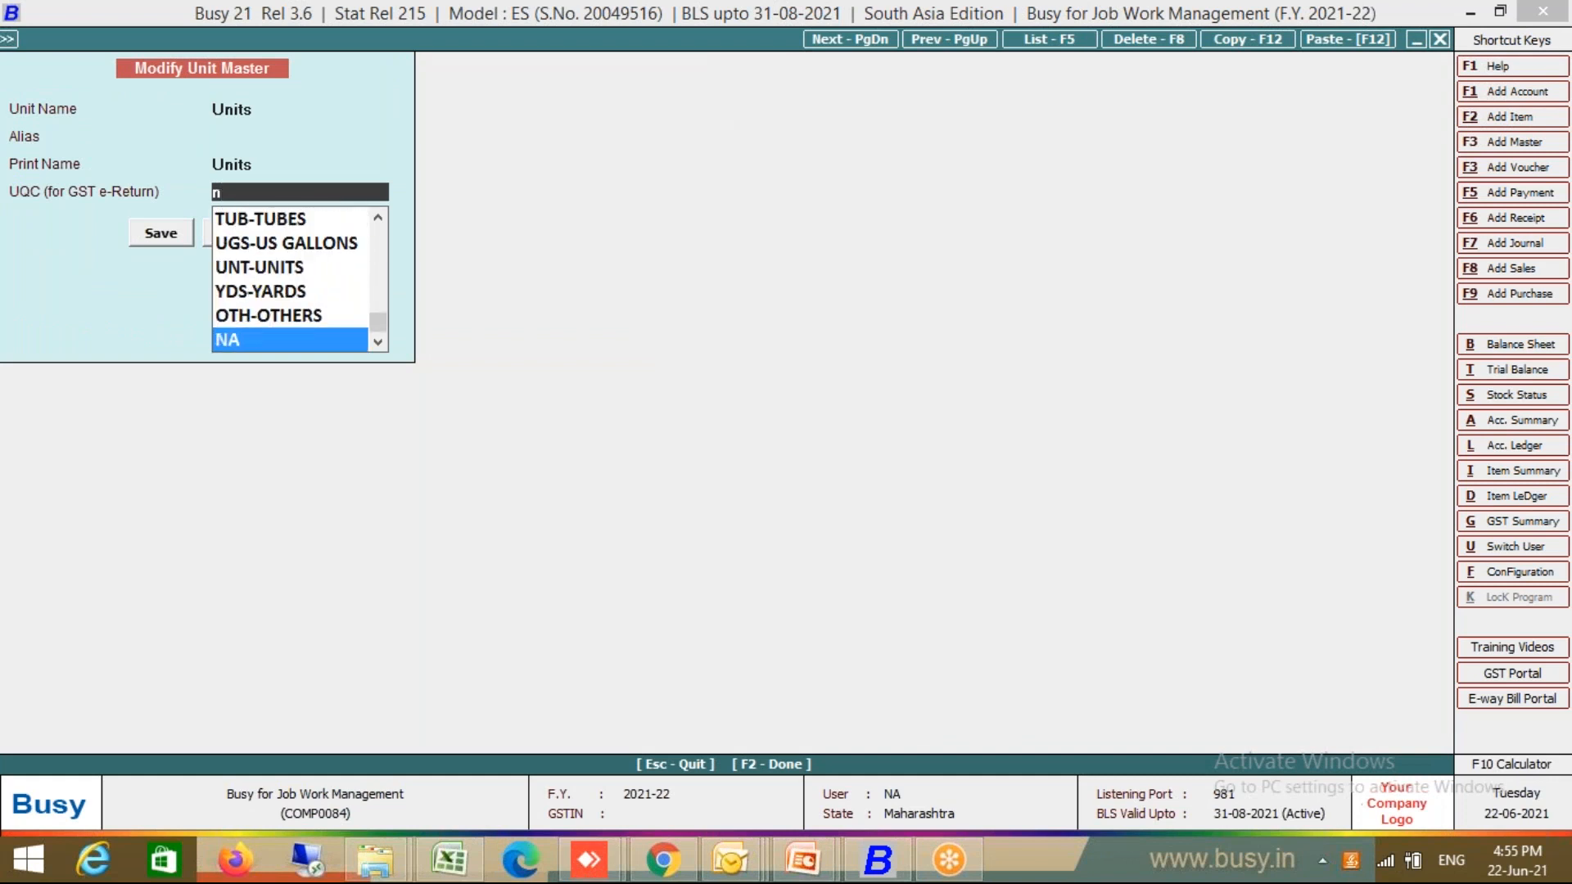
key("Return")
key("Return")
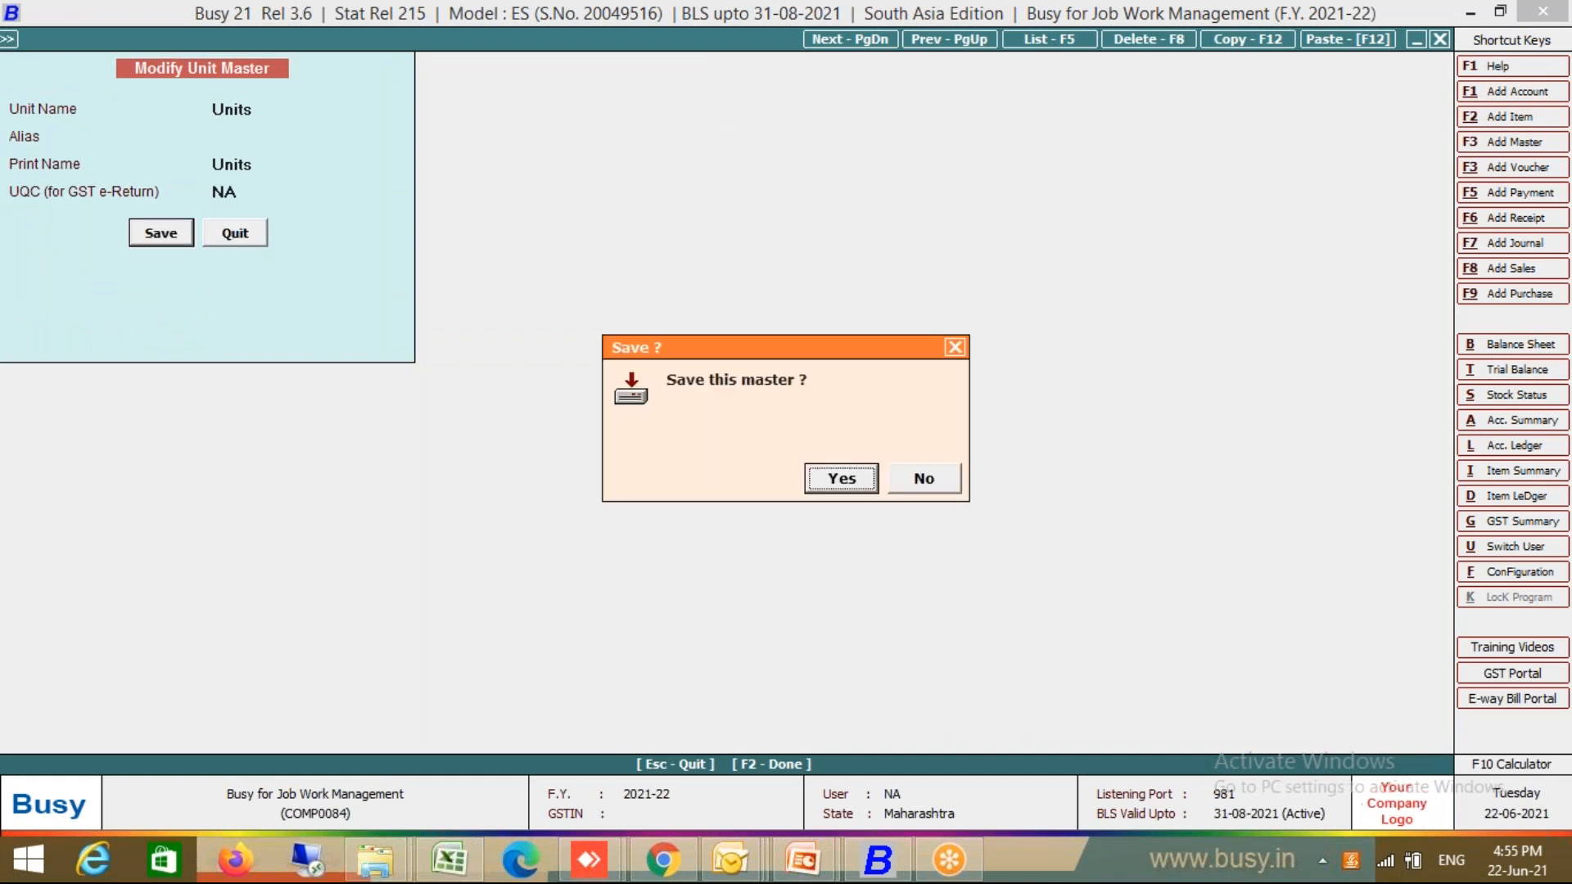
key("Return")
Try to save the Screw Labour Charges item master with its prices left at zero
key("Return")
key("Return")
key("Return")
key("Return")
key("Return")
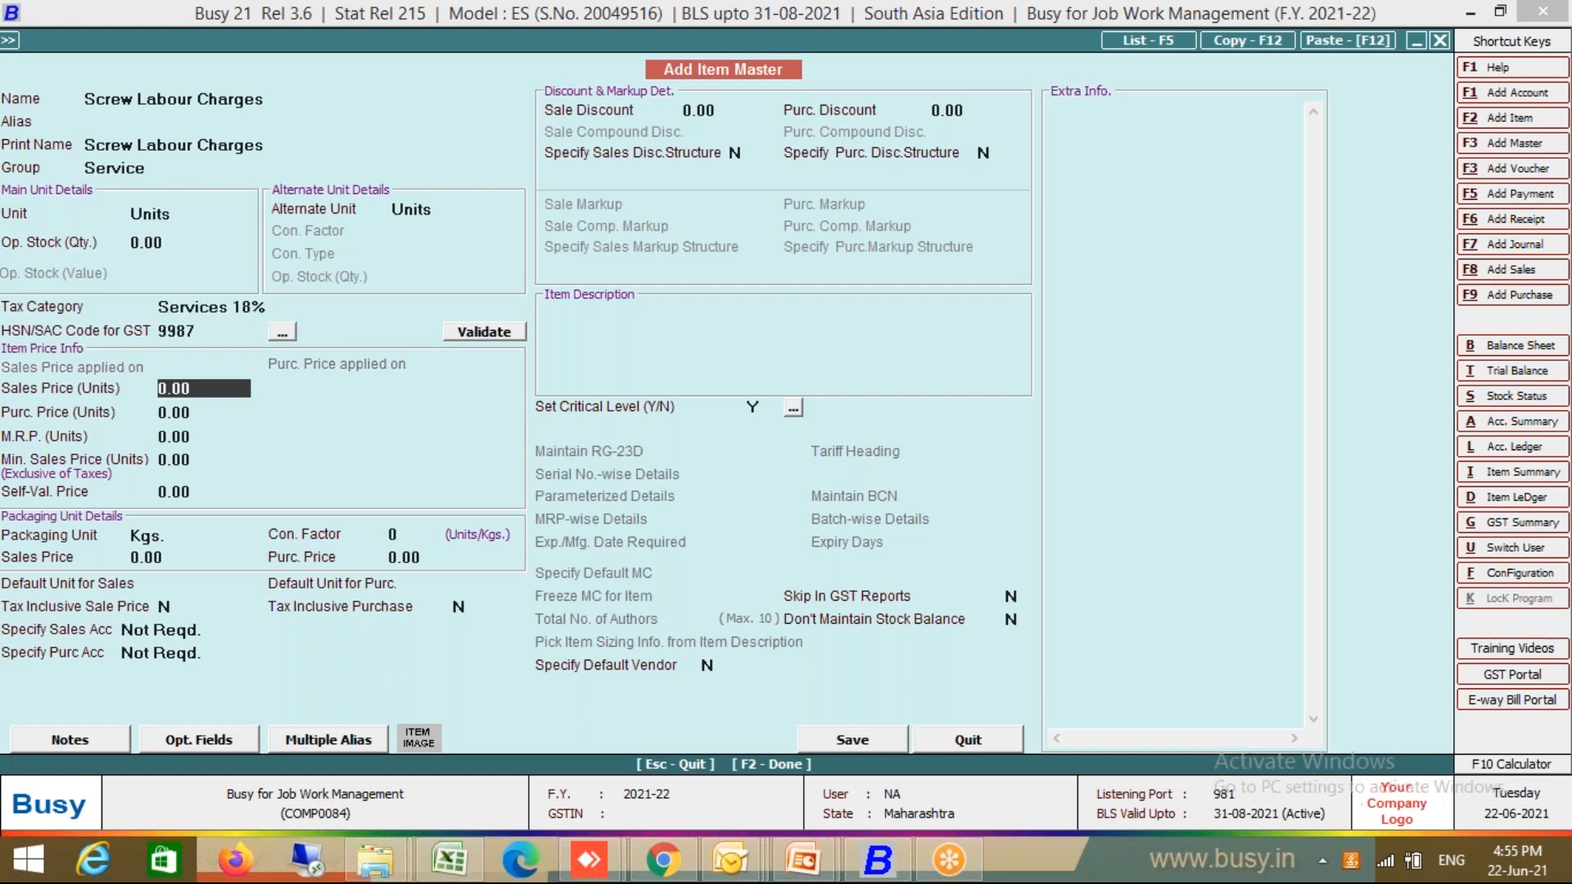
key("Return")
key("Return")
key("Return")
key("Return")
key("Return")
key("F2")
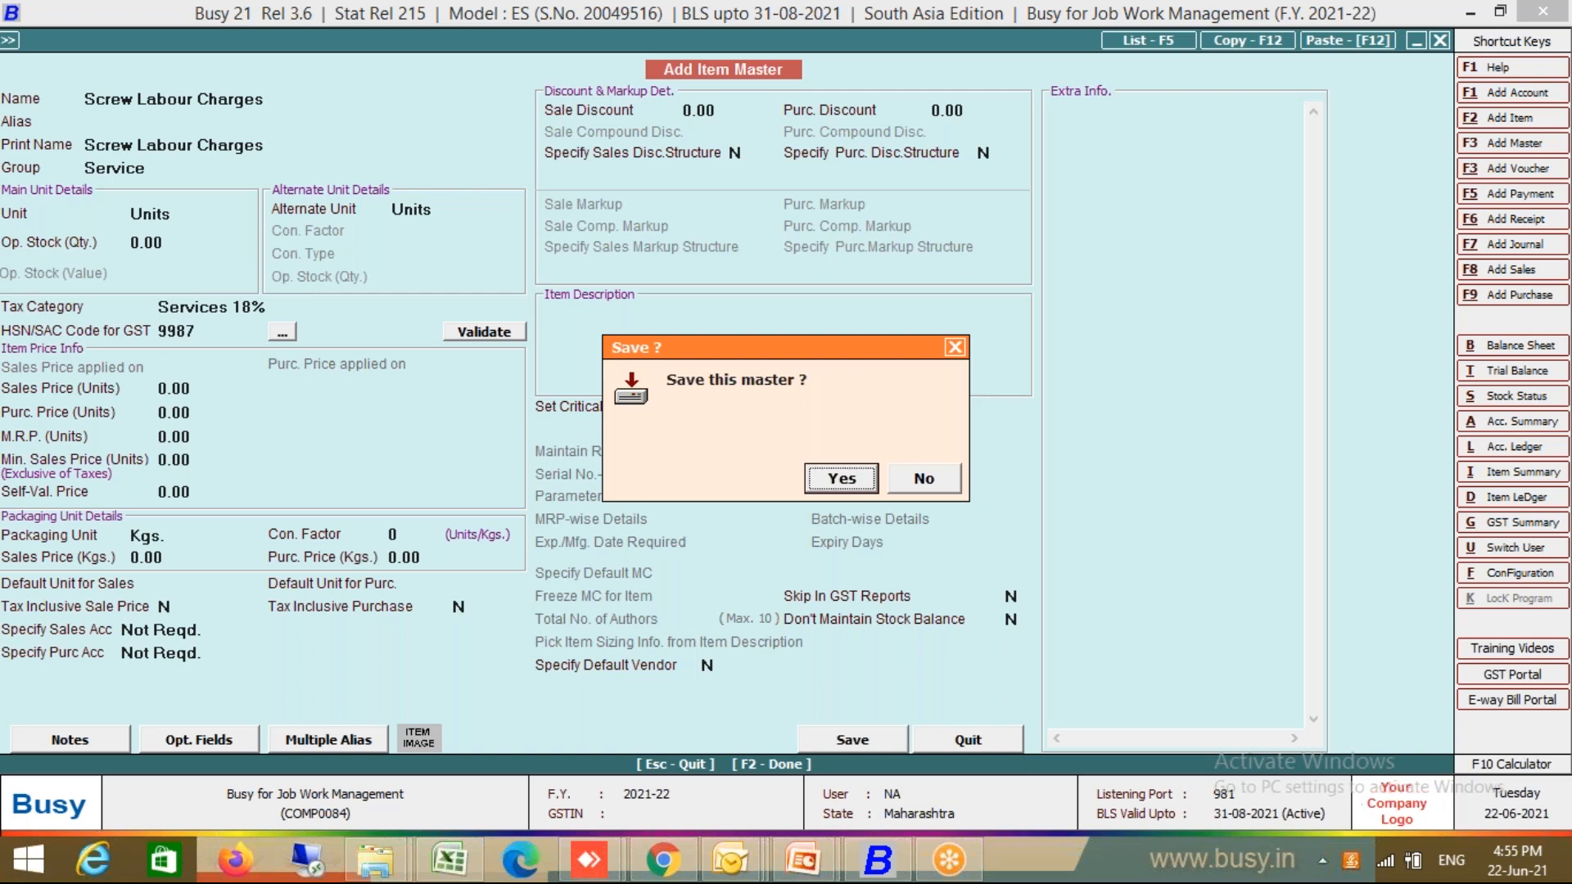
key("Return")
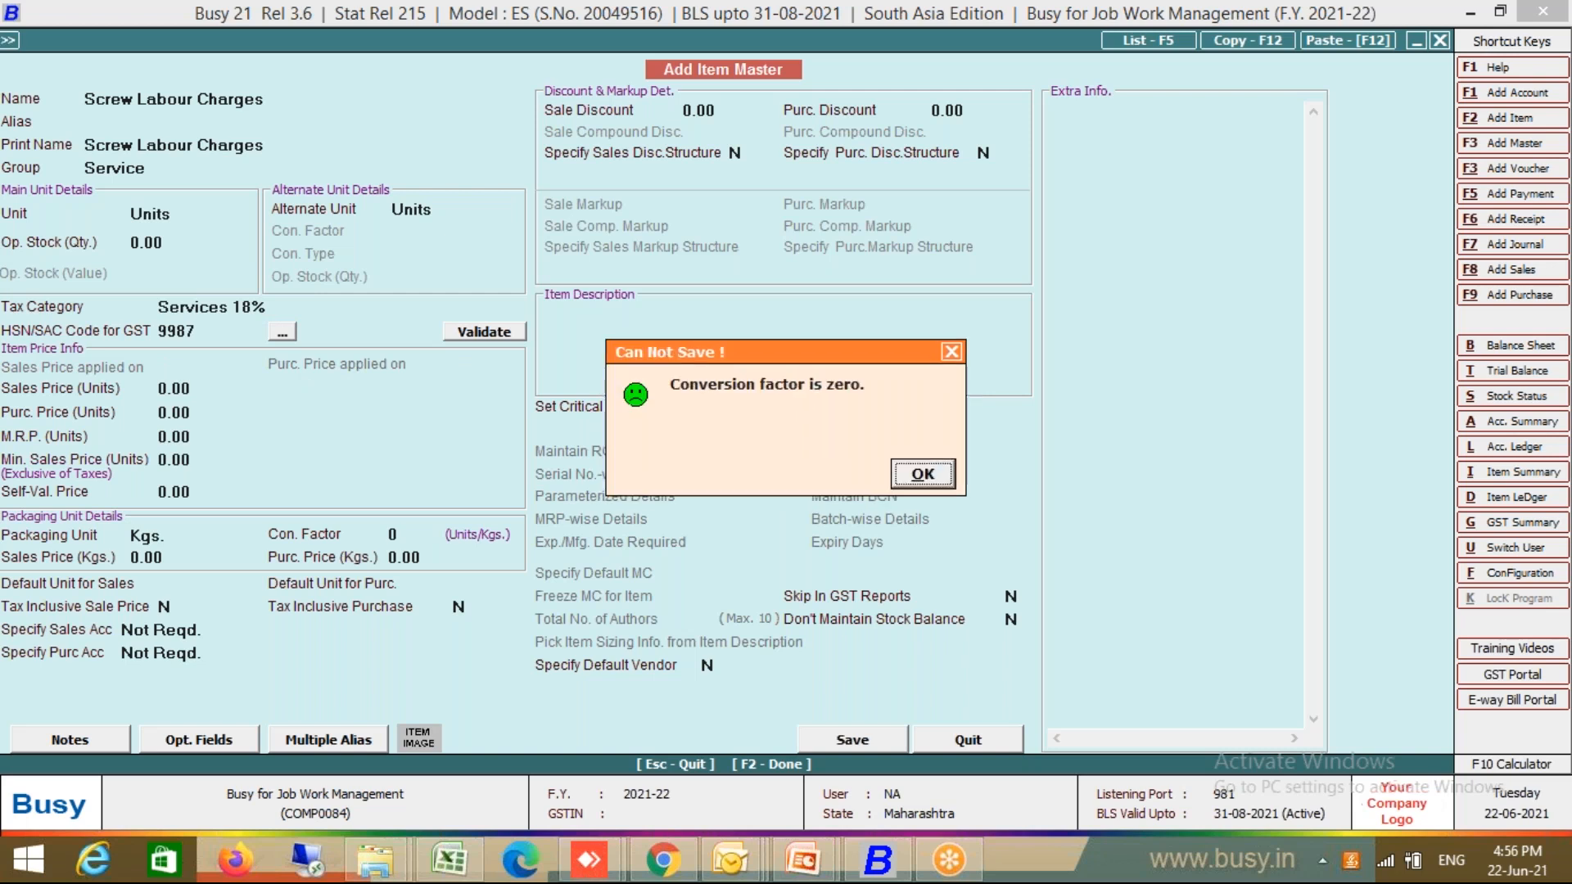
key("Return")
Set the packaging unit of Screw Labour Charges to Units and save the item master
key("Return")
key("Return")
key("Return")
key("Return")
key("Return")
key("Return")
key("Return")
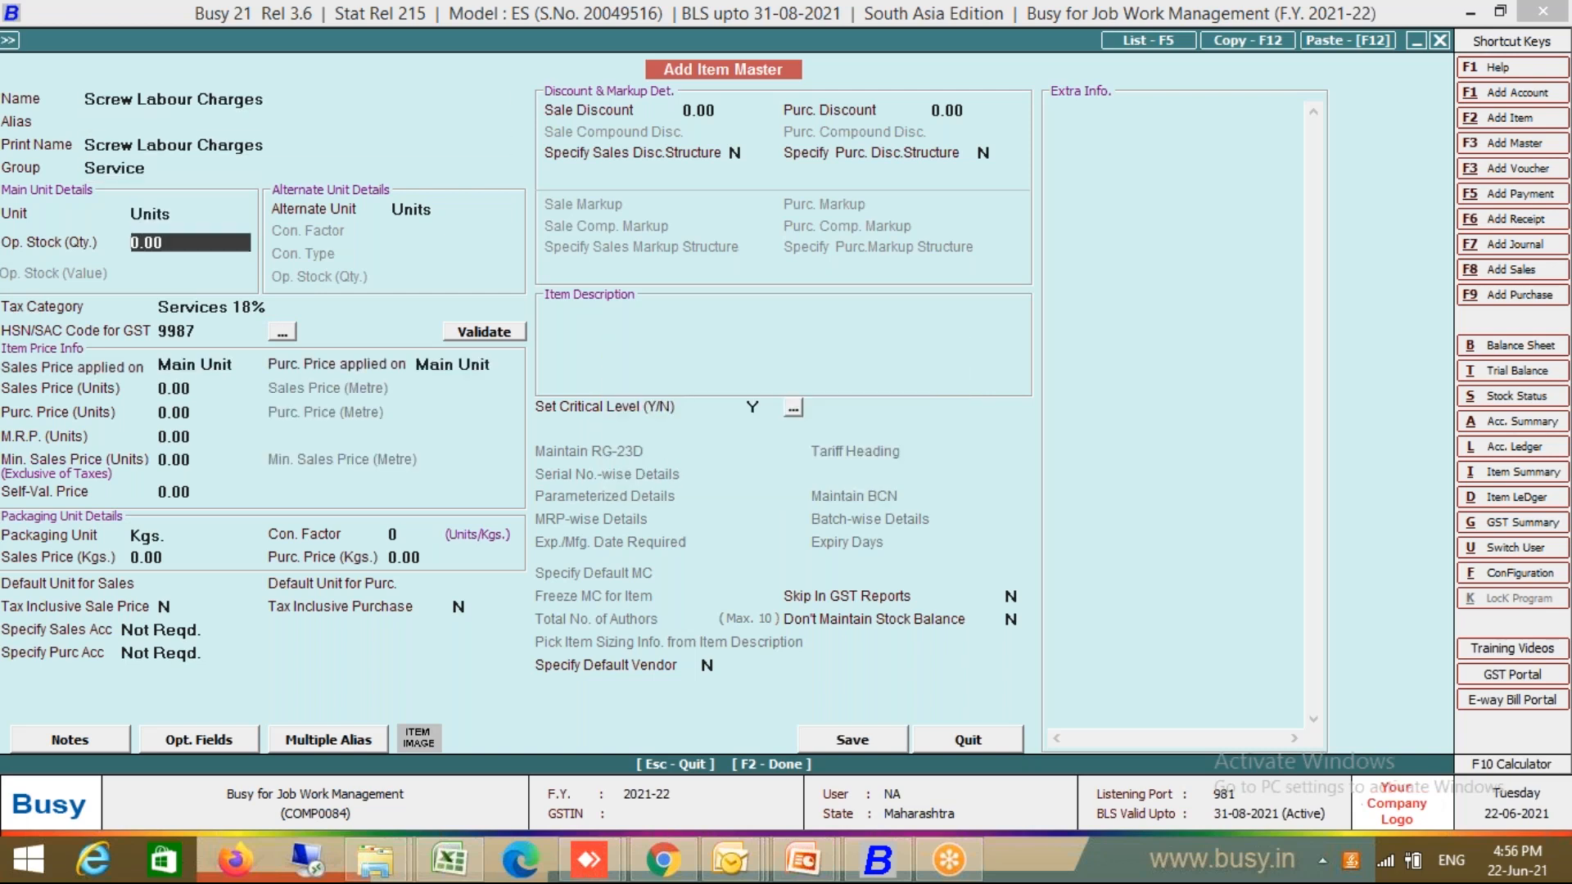
key("Return")
key("Return")
key("Return")
key("Return")
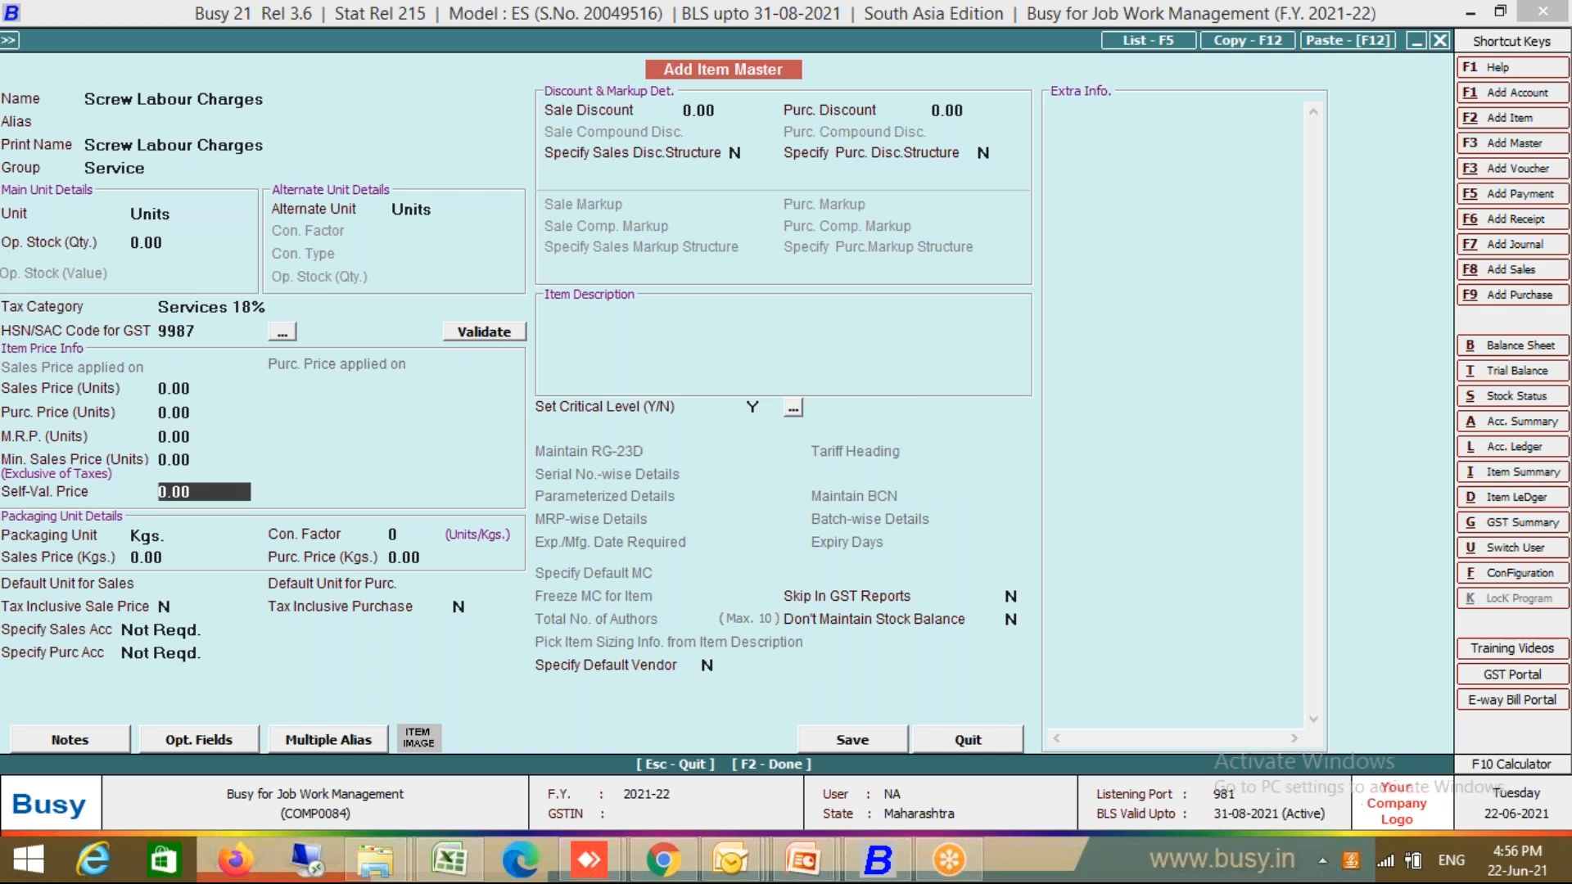
type("uni")
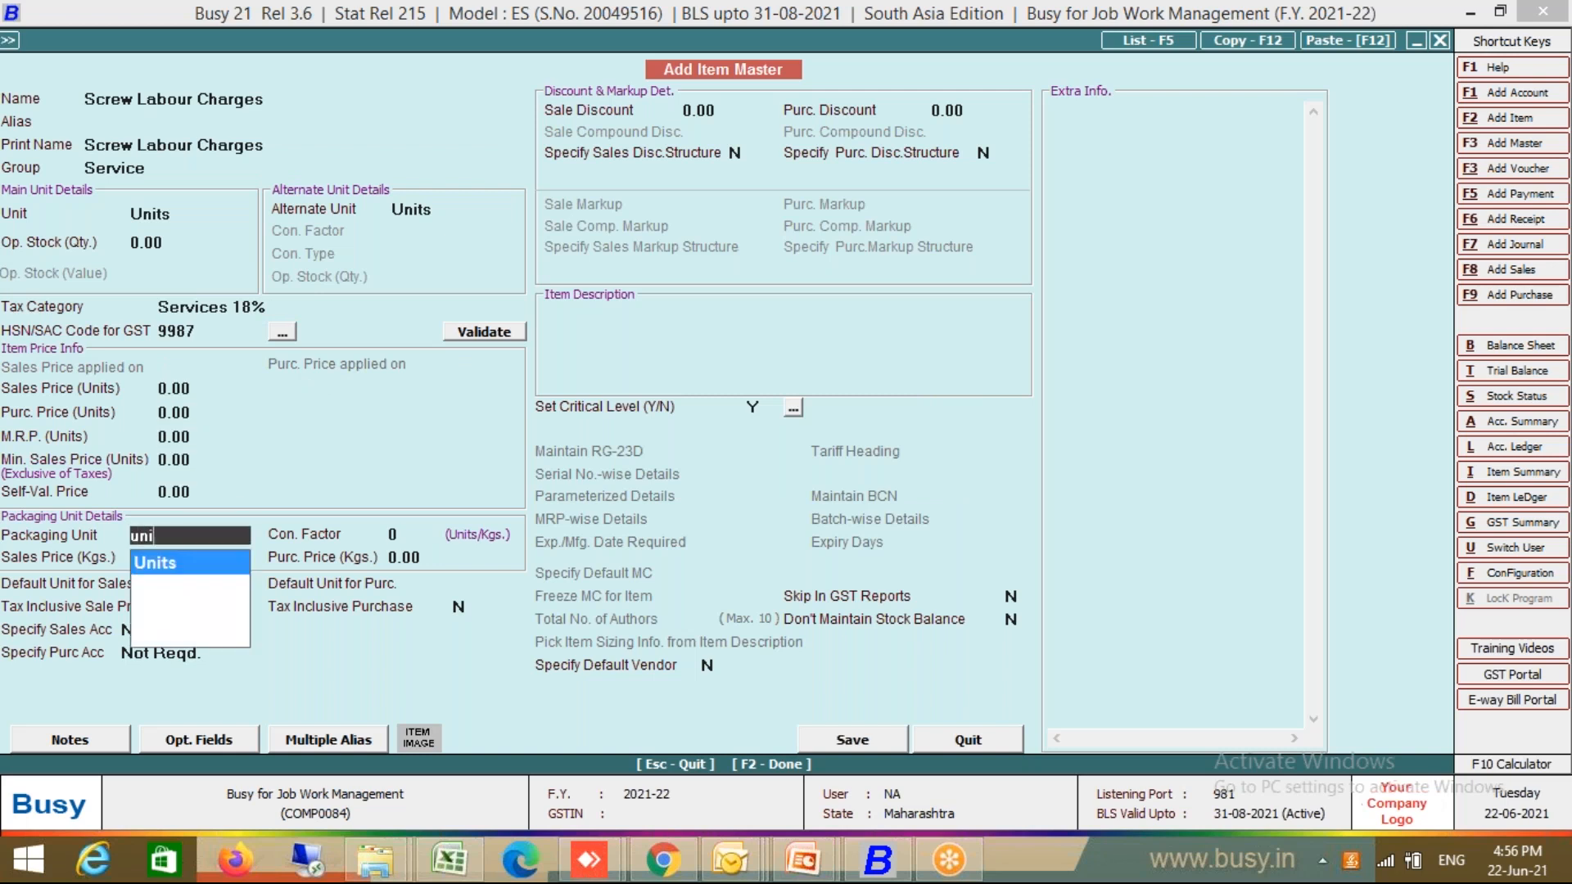
key("Return")
key("F2")
key("Return")
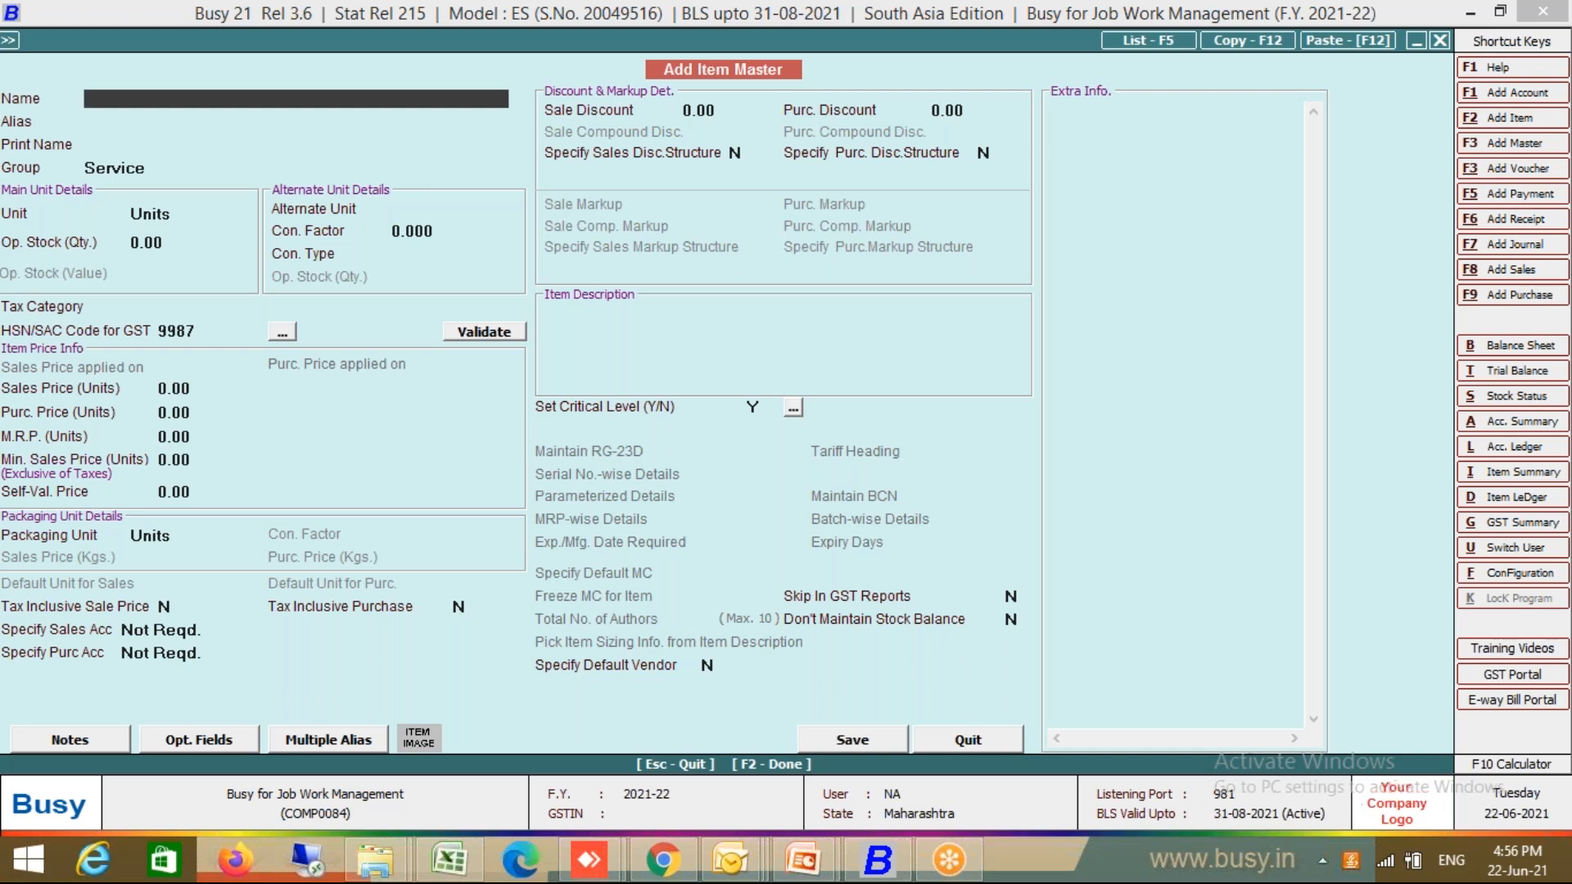
Name the next new item "Screw Box", keeping the same print name
type("Screw 40MM Box")
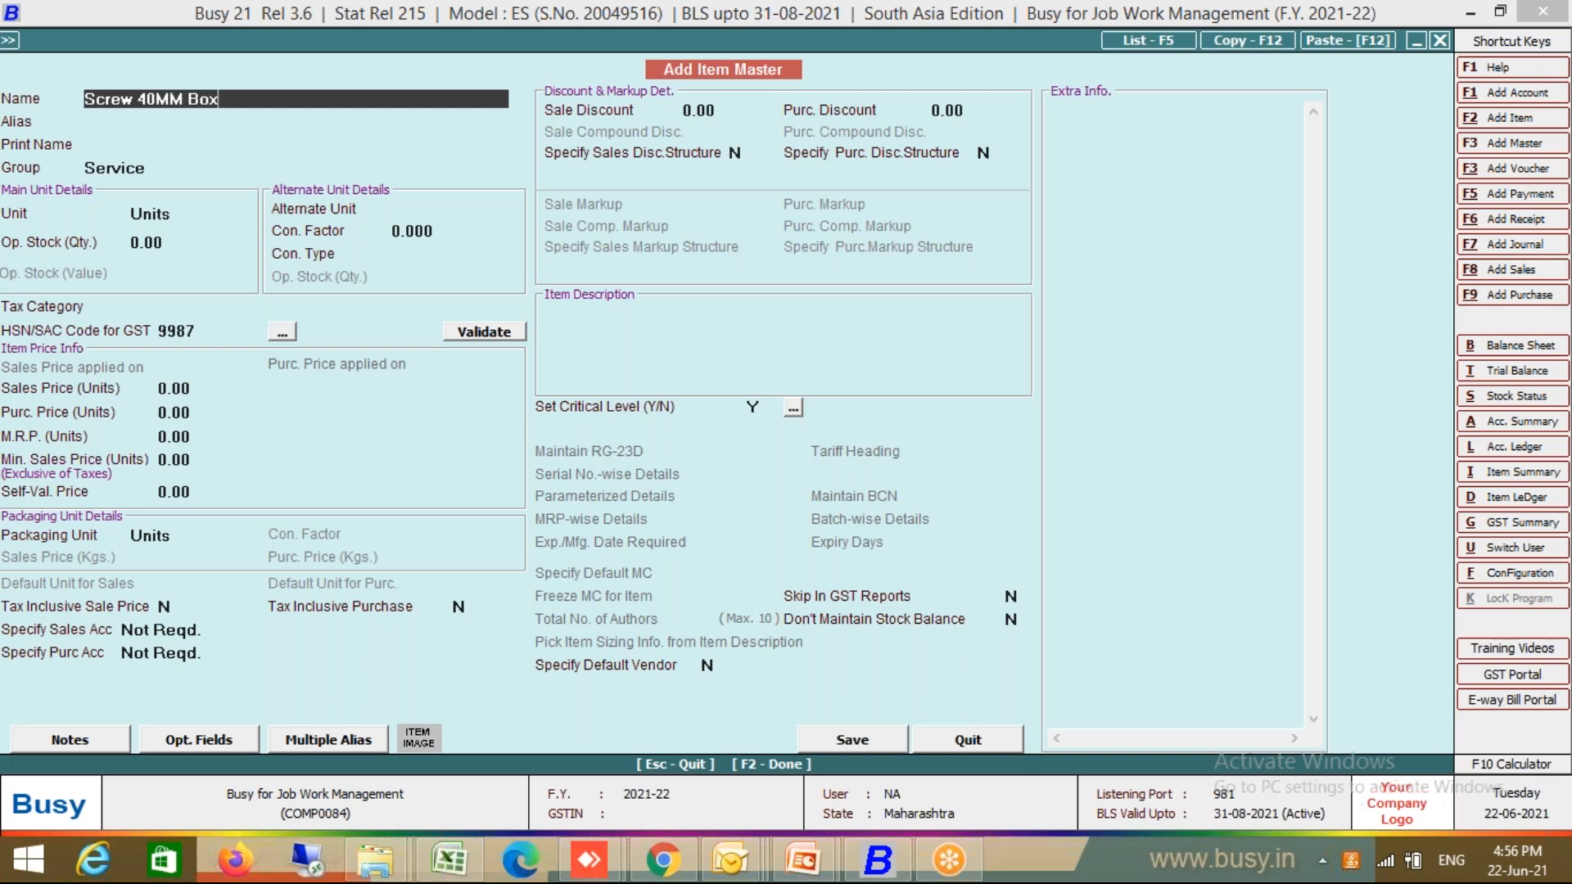
key("BackSpace")
key("BackSpace")
key("BackSpace")
key("BackSpace")
key("BackSpace")
key("Return")
key("Return")
key("Return")
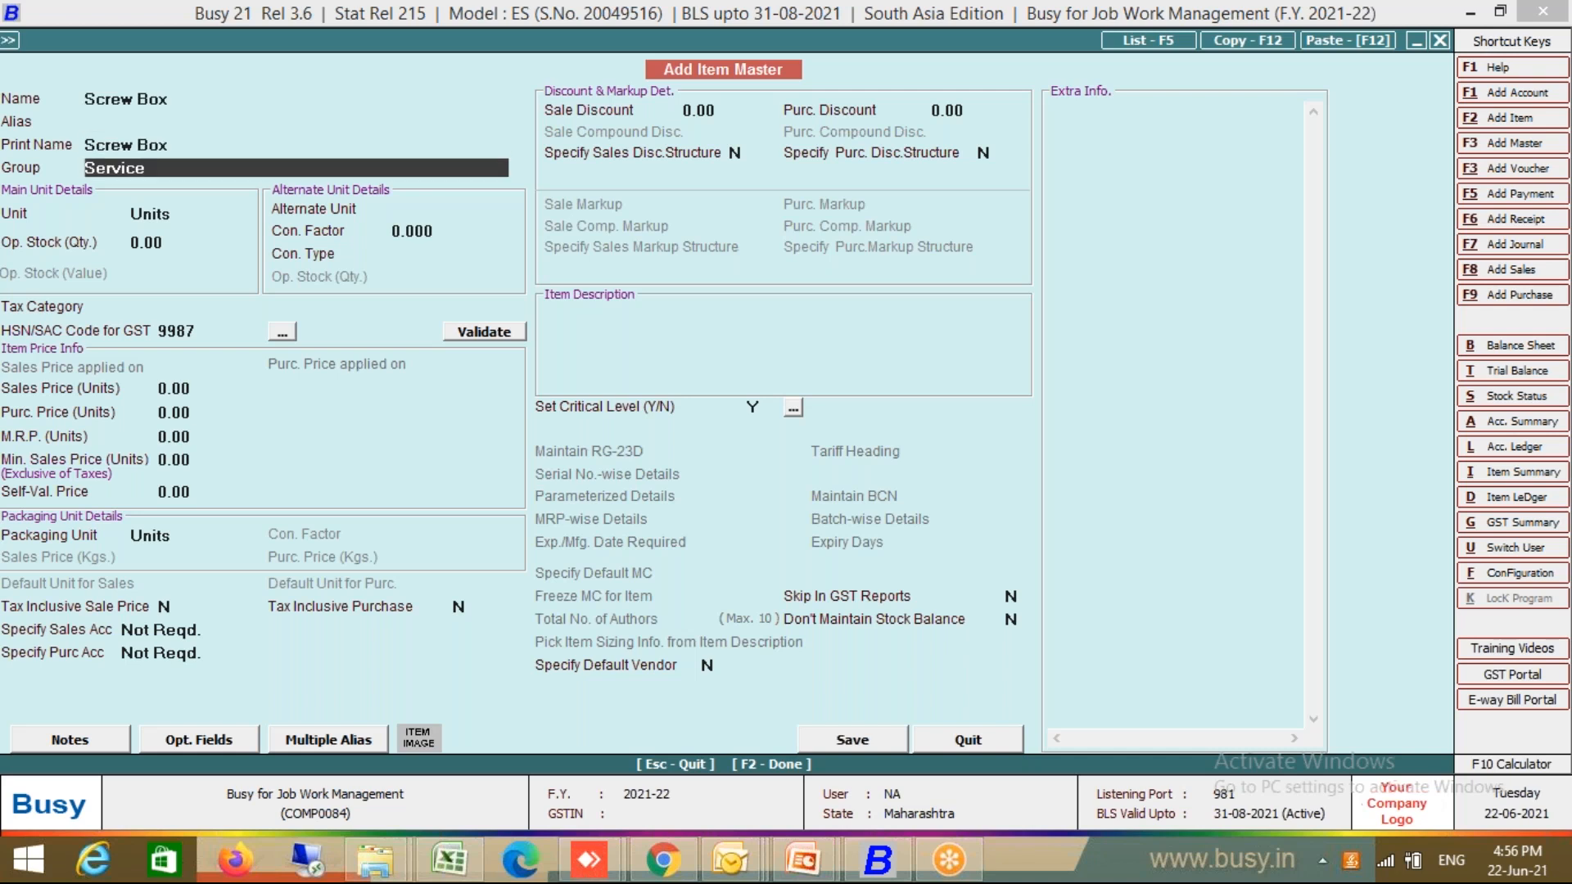
Create a primary item group named "PM" and assign it to the Screw Box item
key("F3")
type("PM")
key("Return")
key("Return")
type("Y")
key("Return")
key("Return")
key("Return")
key("Return")
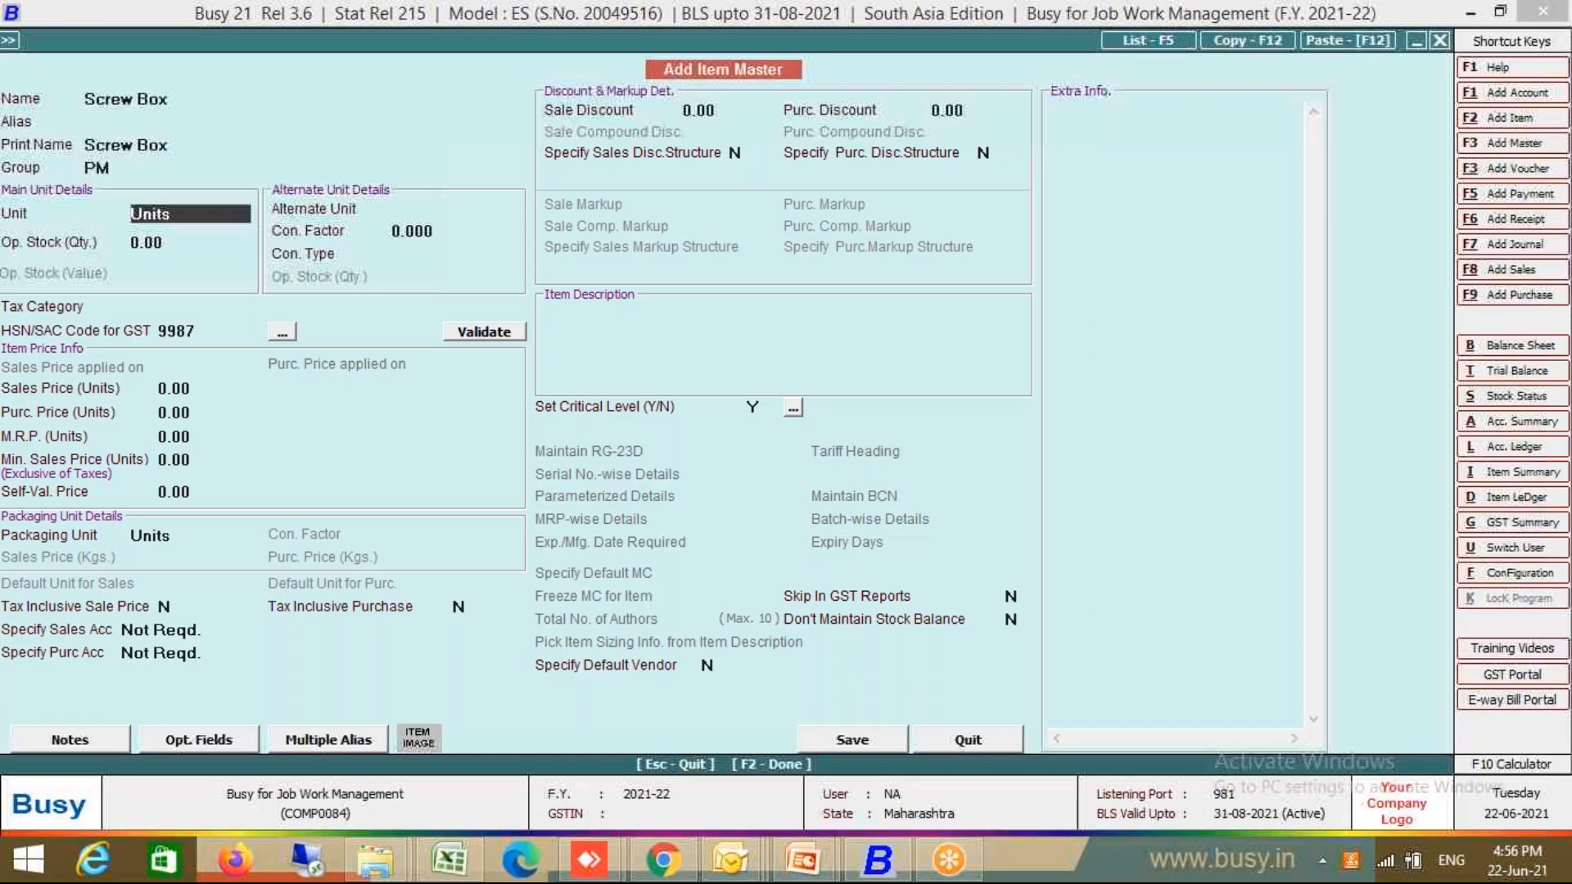
Set both the main unit and the alternate unit of Screw Box to Pcs
type("pcs")
key("Return")
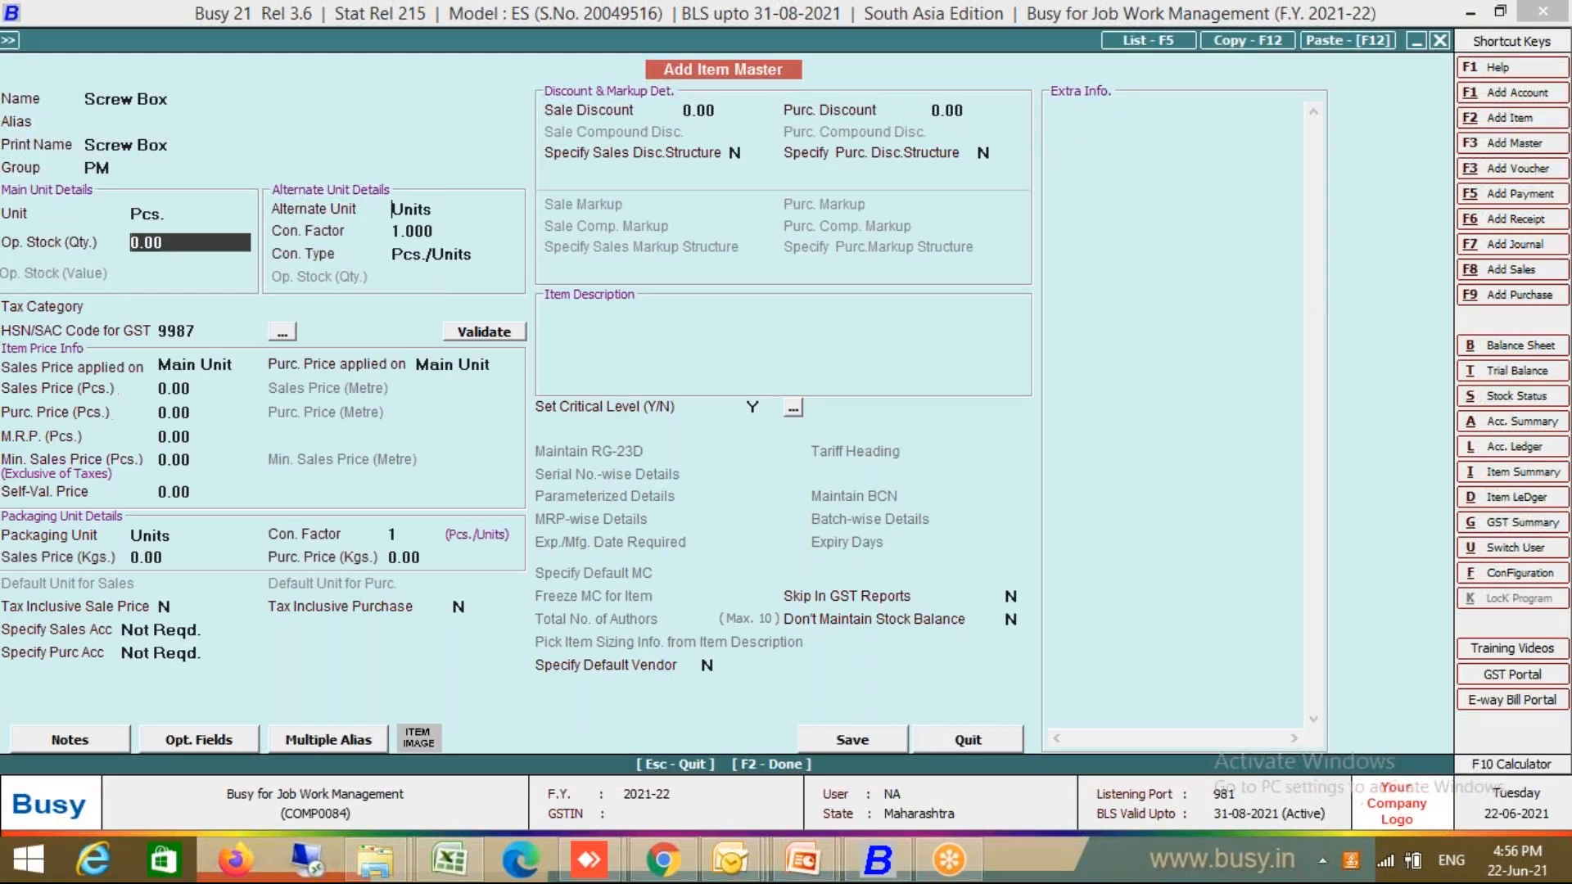
type("pcs")
key("Return")
Assign the GST 12% tax category and HSN/SAC code 8887 to the Screw Box item
key("Down")
key("Down")
key("Down")
key("Up")
key("Return")
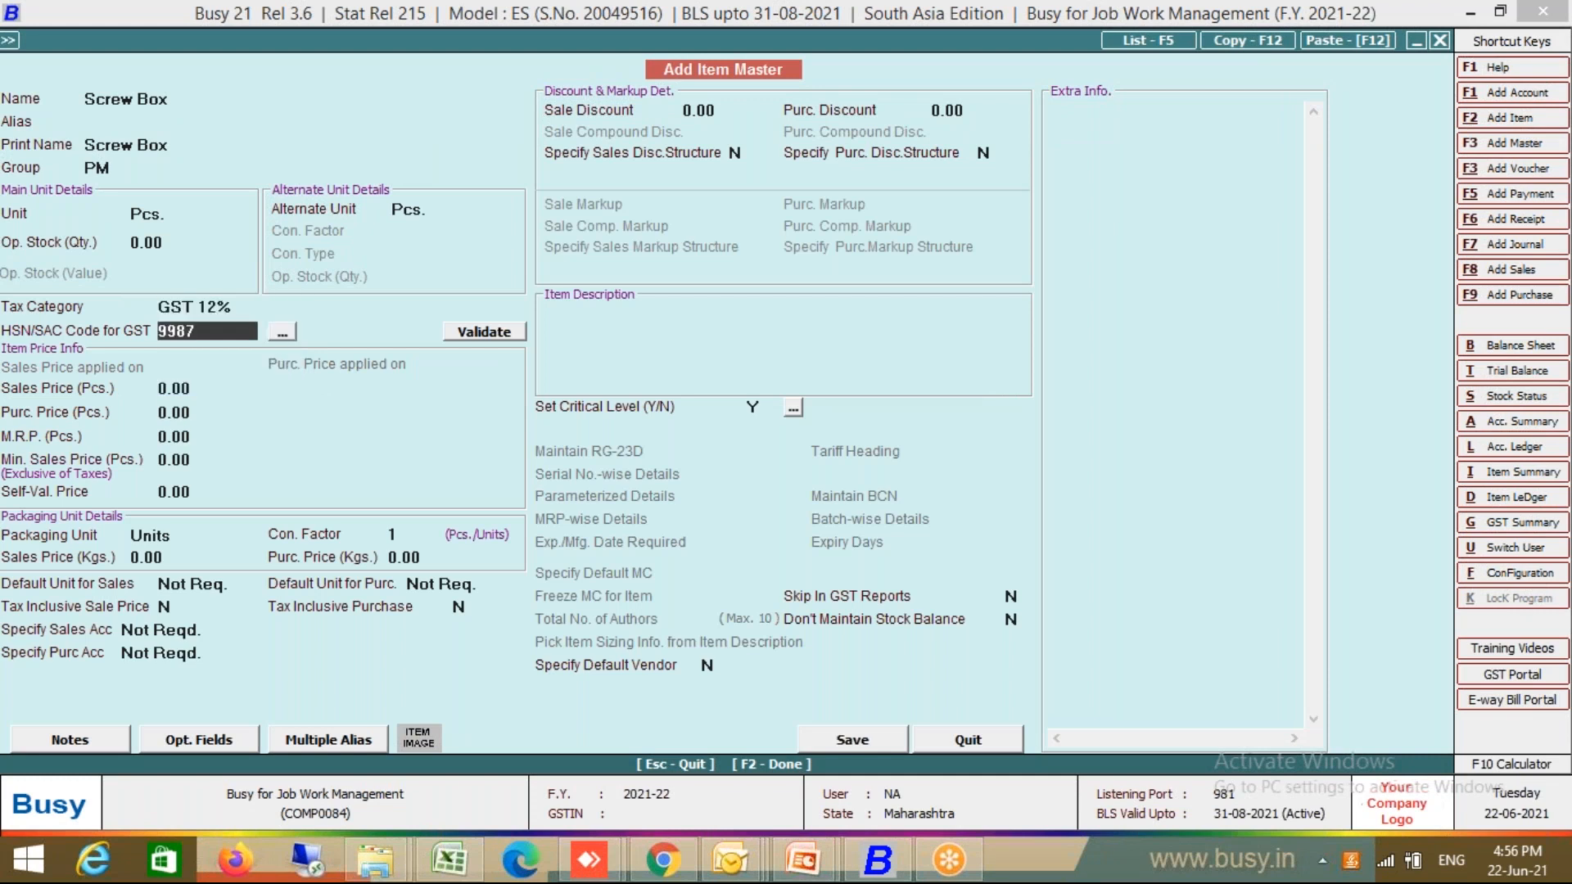
type("8887")
key("Return")
key("Return")
key("Return")
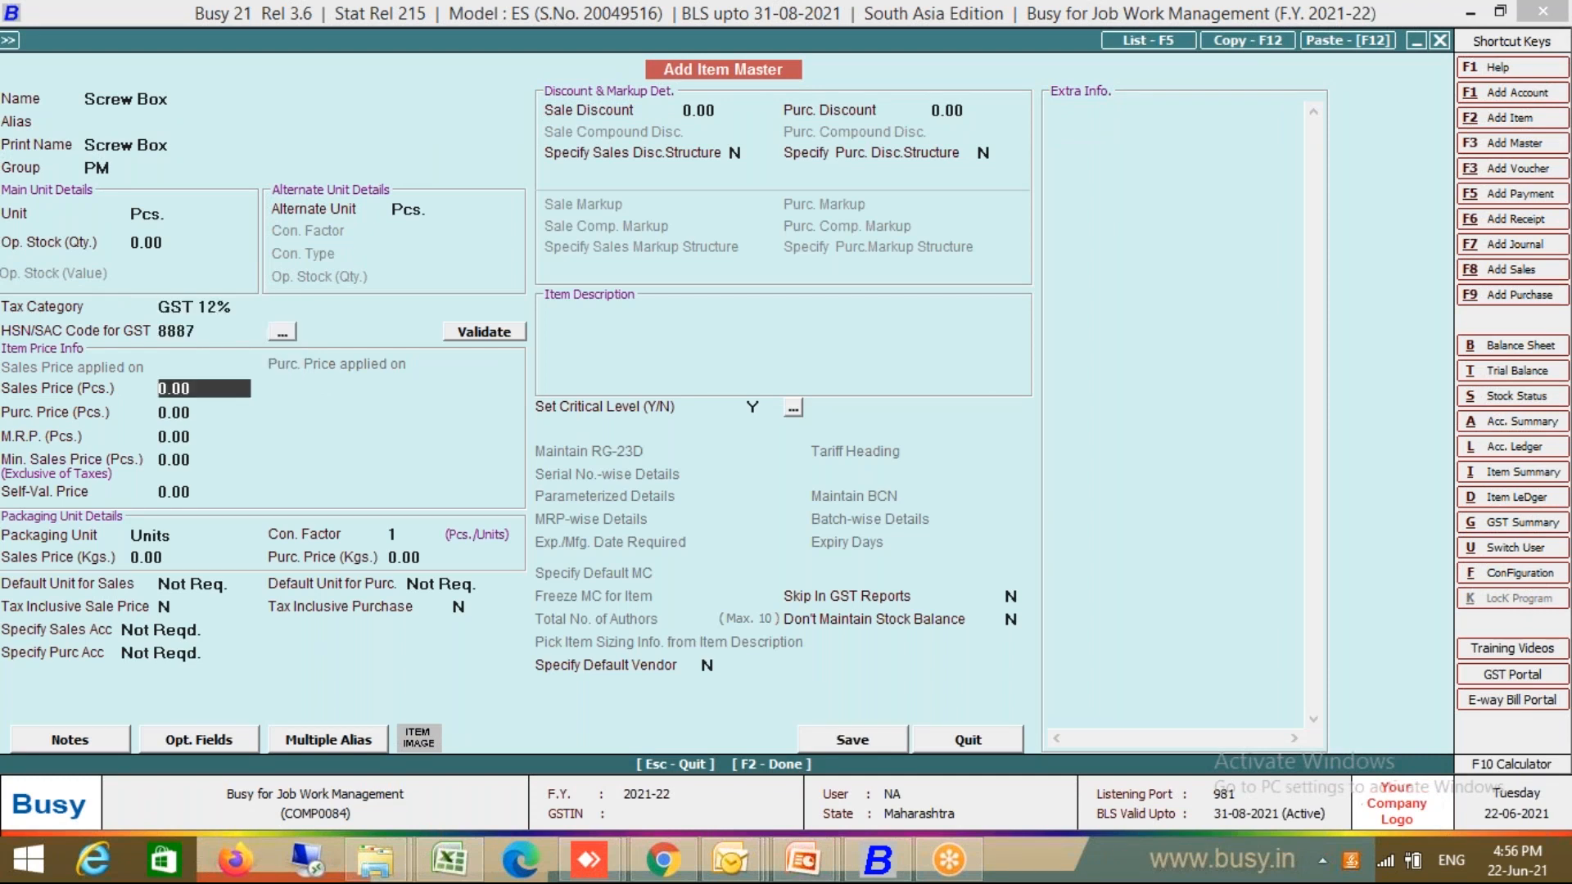
Set the packaging unit of Screw Box to Pcs. and save the item master
key("Return")
key("Return")
key("Return")
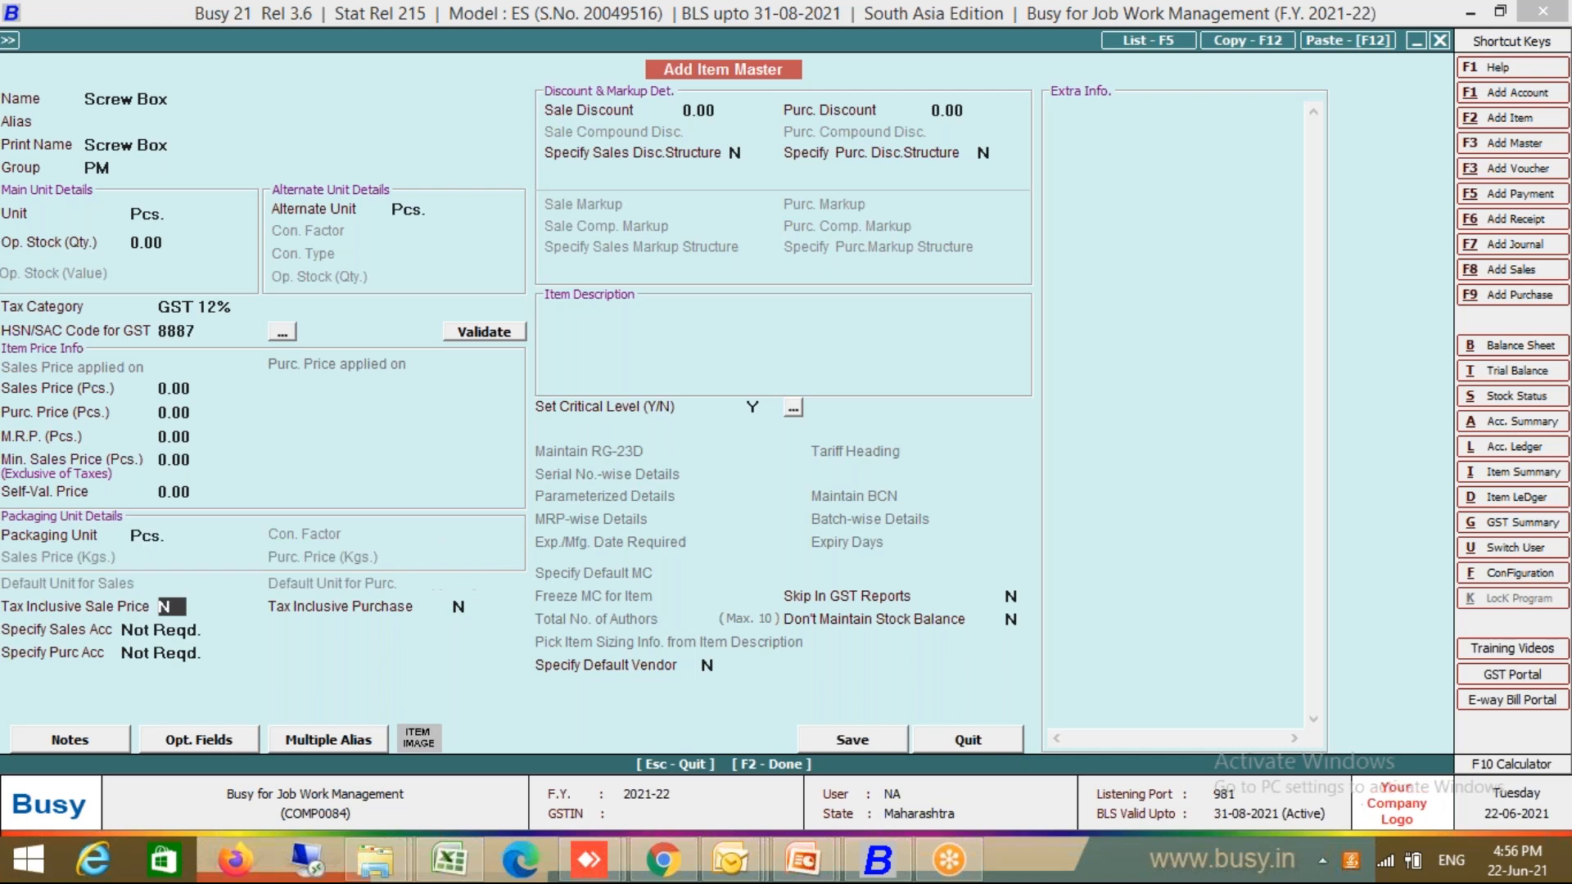
key("F2")
key("Right")
key("Left")
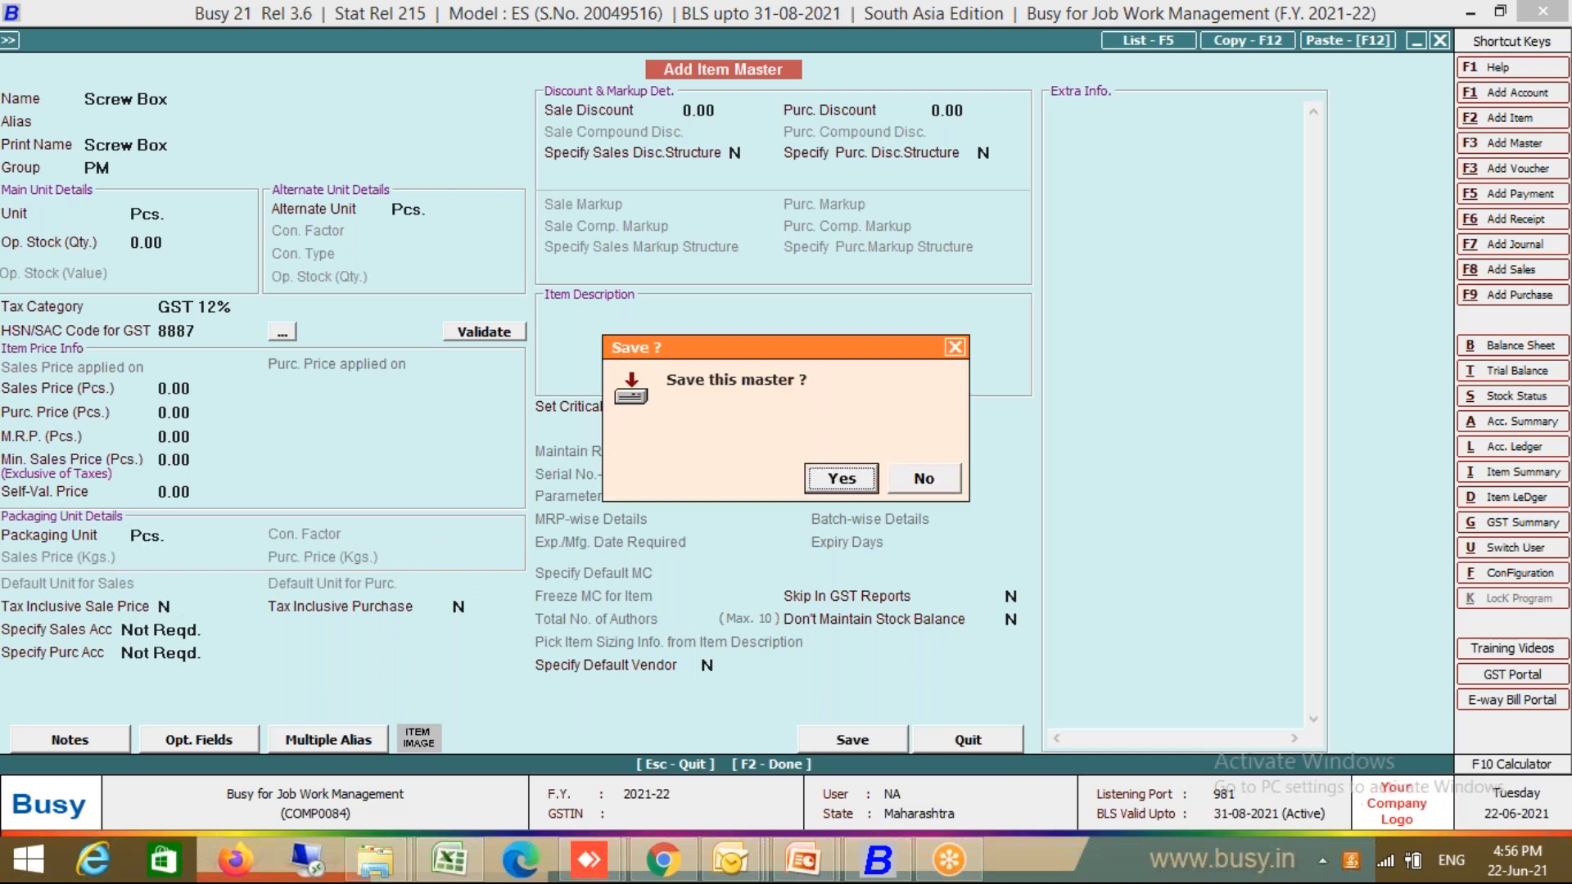
key("Return")
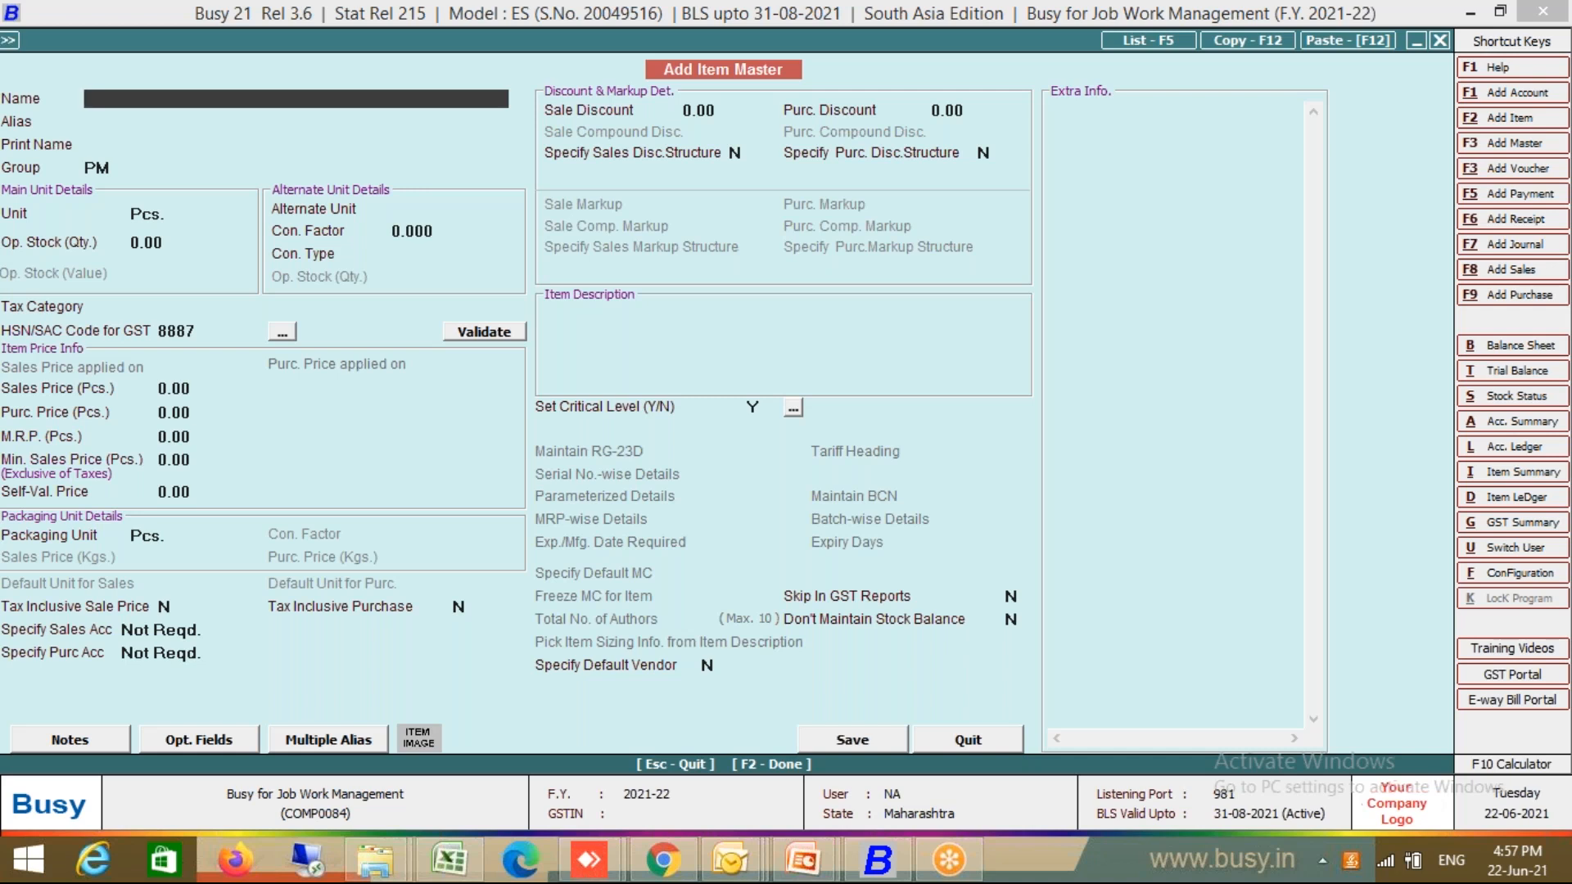
Name the next new item "Screw 40MM Box", keeping the same print name
type("Screw 40MM Box")
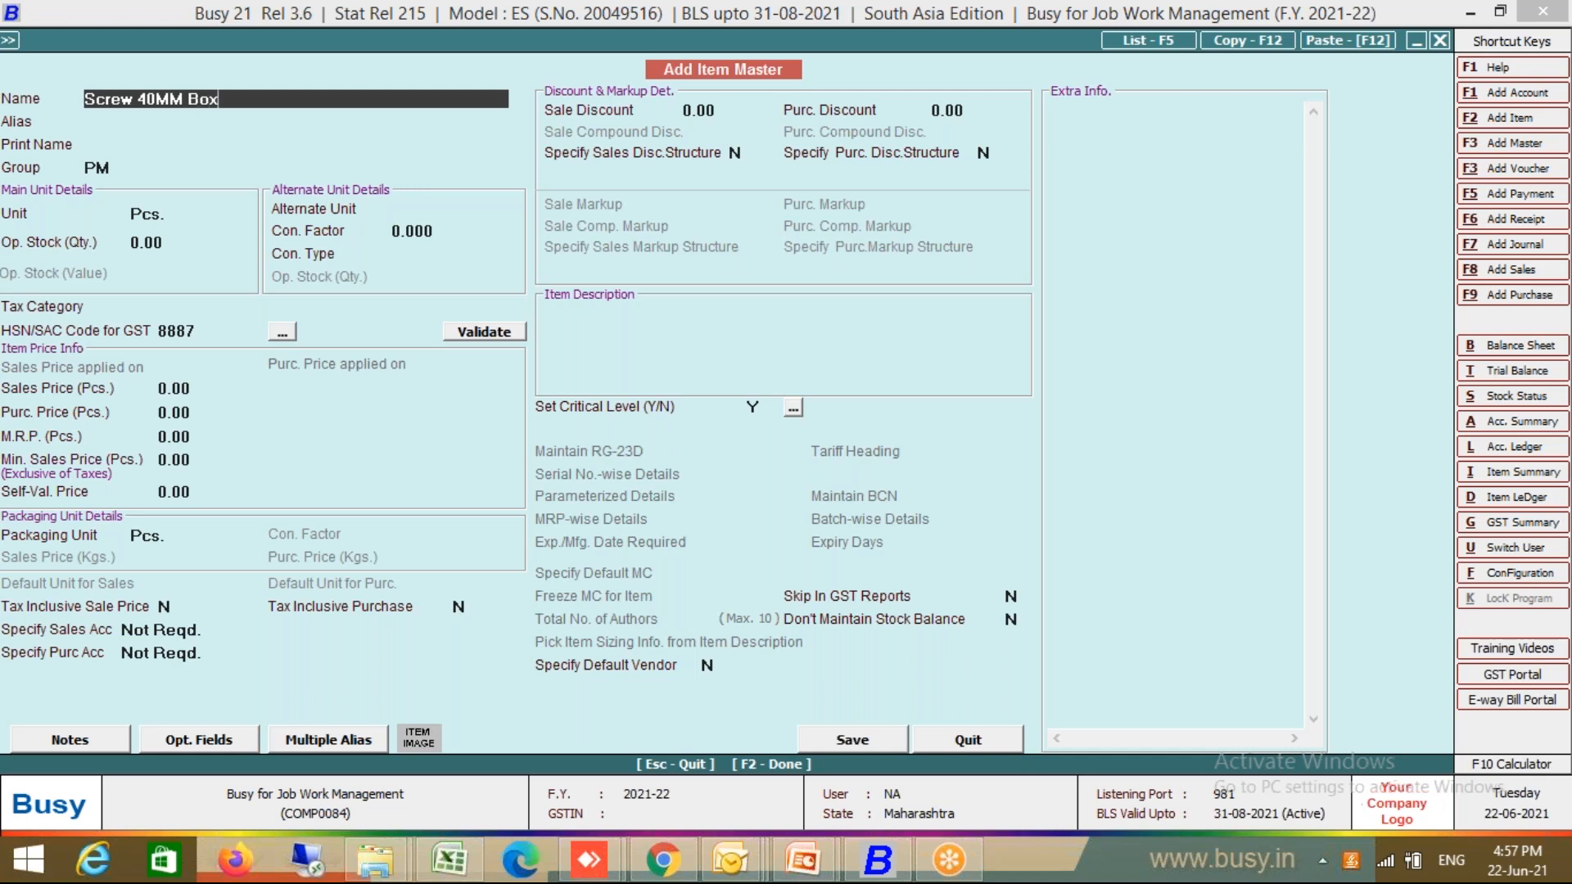
key("Return")
key("Return")
Create a primary item group named "FG" and assign it to the Screw 40MM Box item
key("F3")
type("FG")
key("Return")
key("Return")
key("Return")
key("Up")
type("Y")
key("Return")
key("Return")
key("Return")
key("Return")
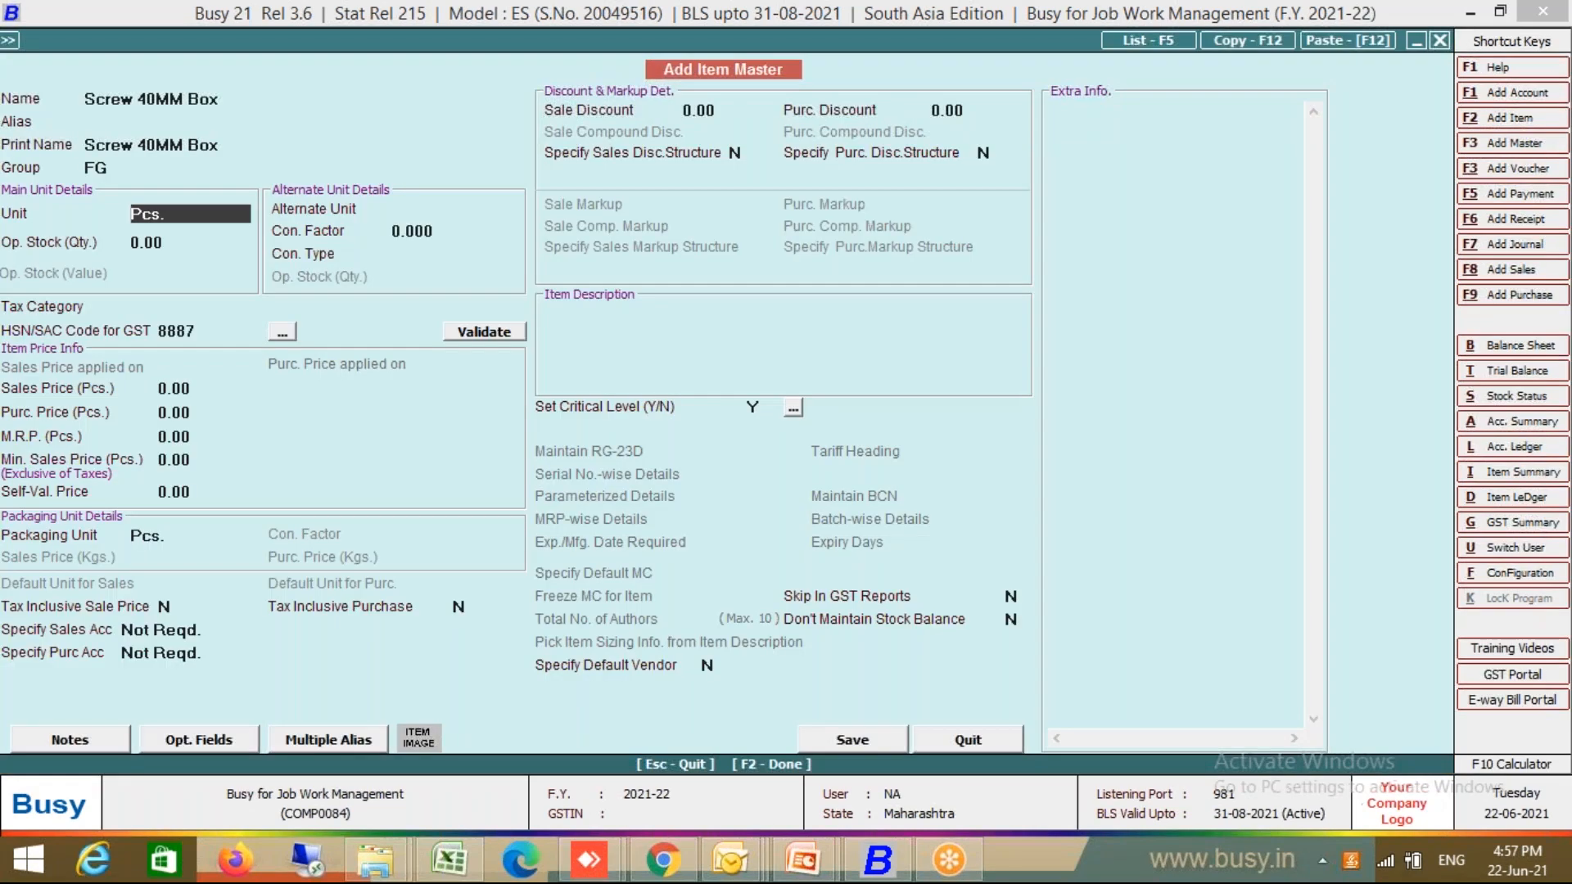
Keep Pcs. as the main unit of Screw 40MM Box and set its alternate unit to Metre
key("Return")
key("Return")
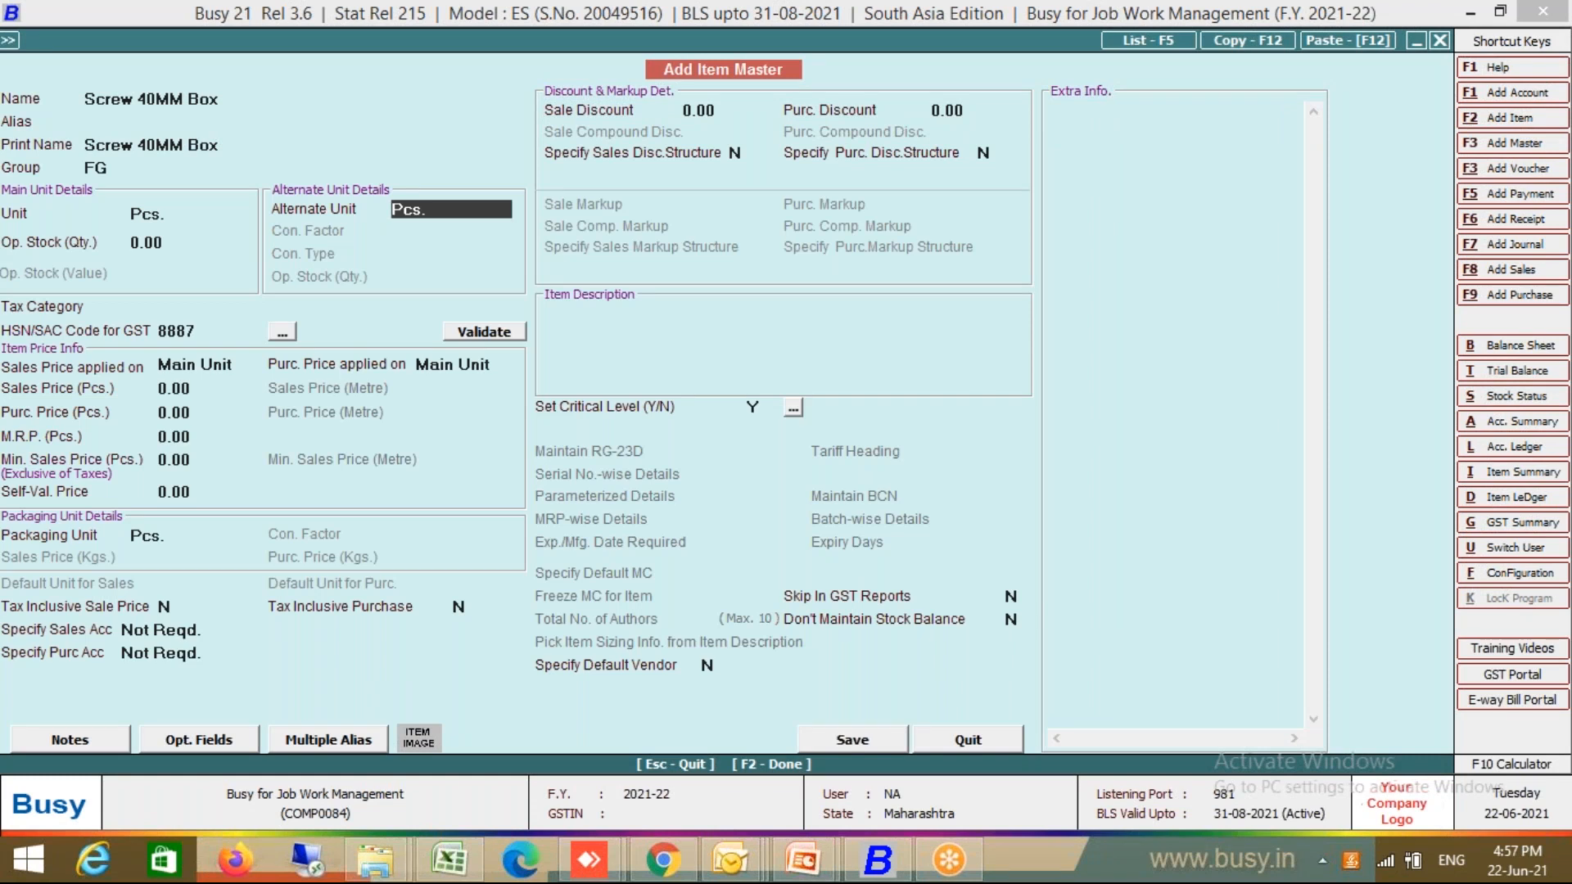
type("met")
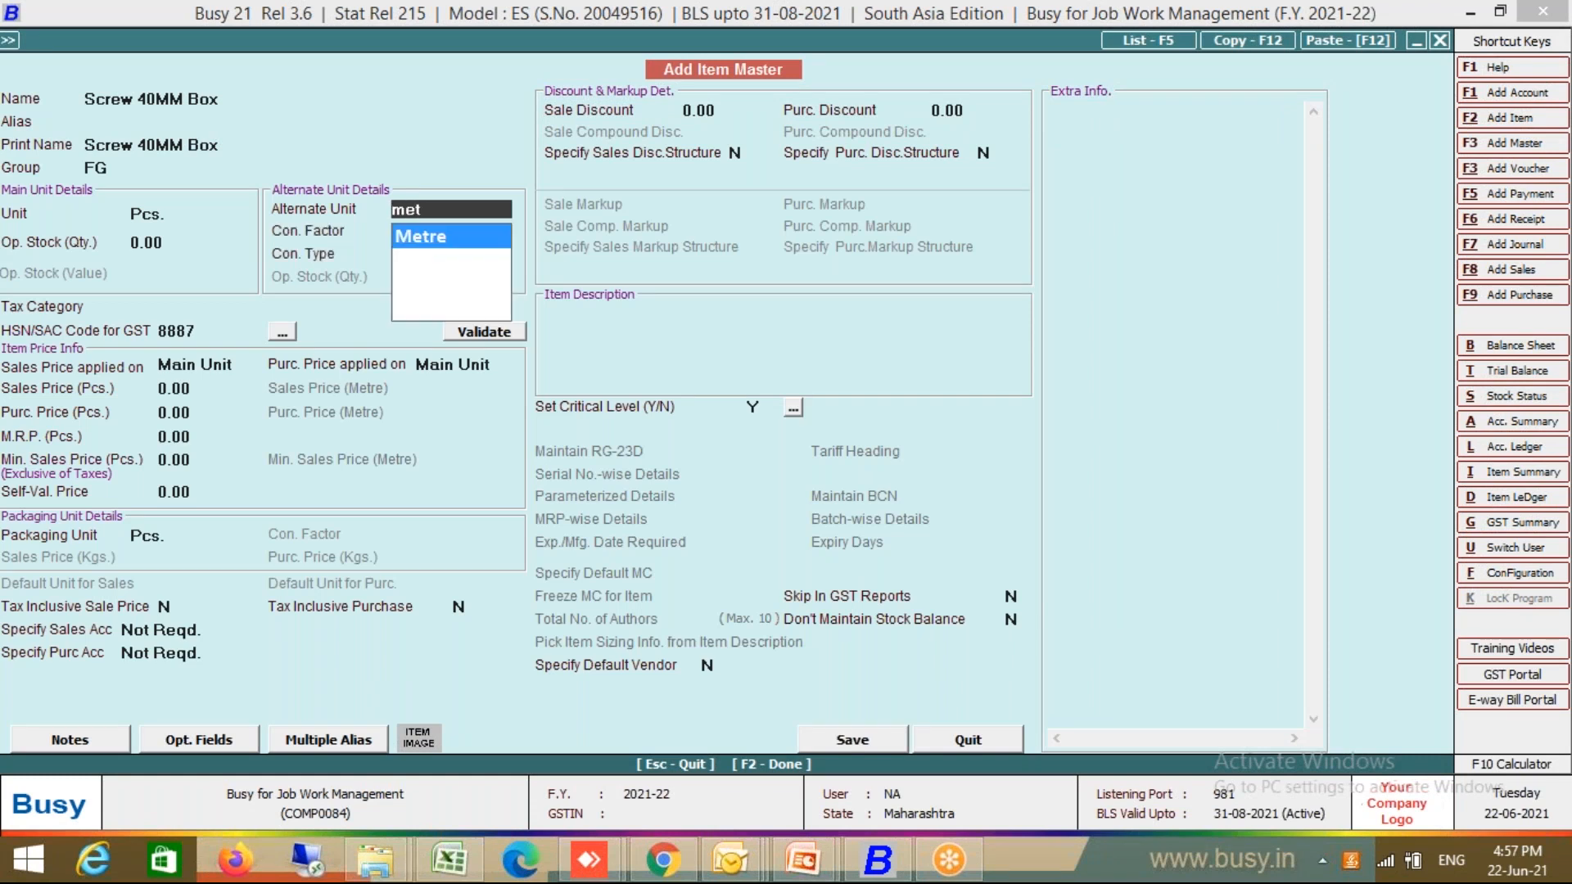
key("Return")
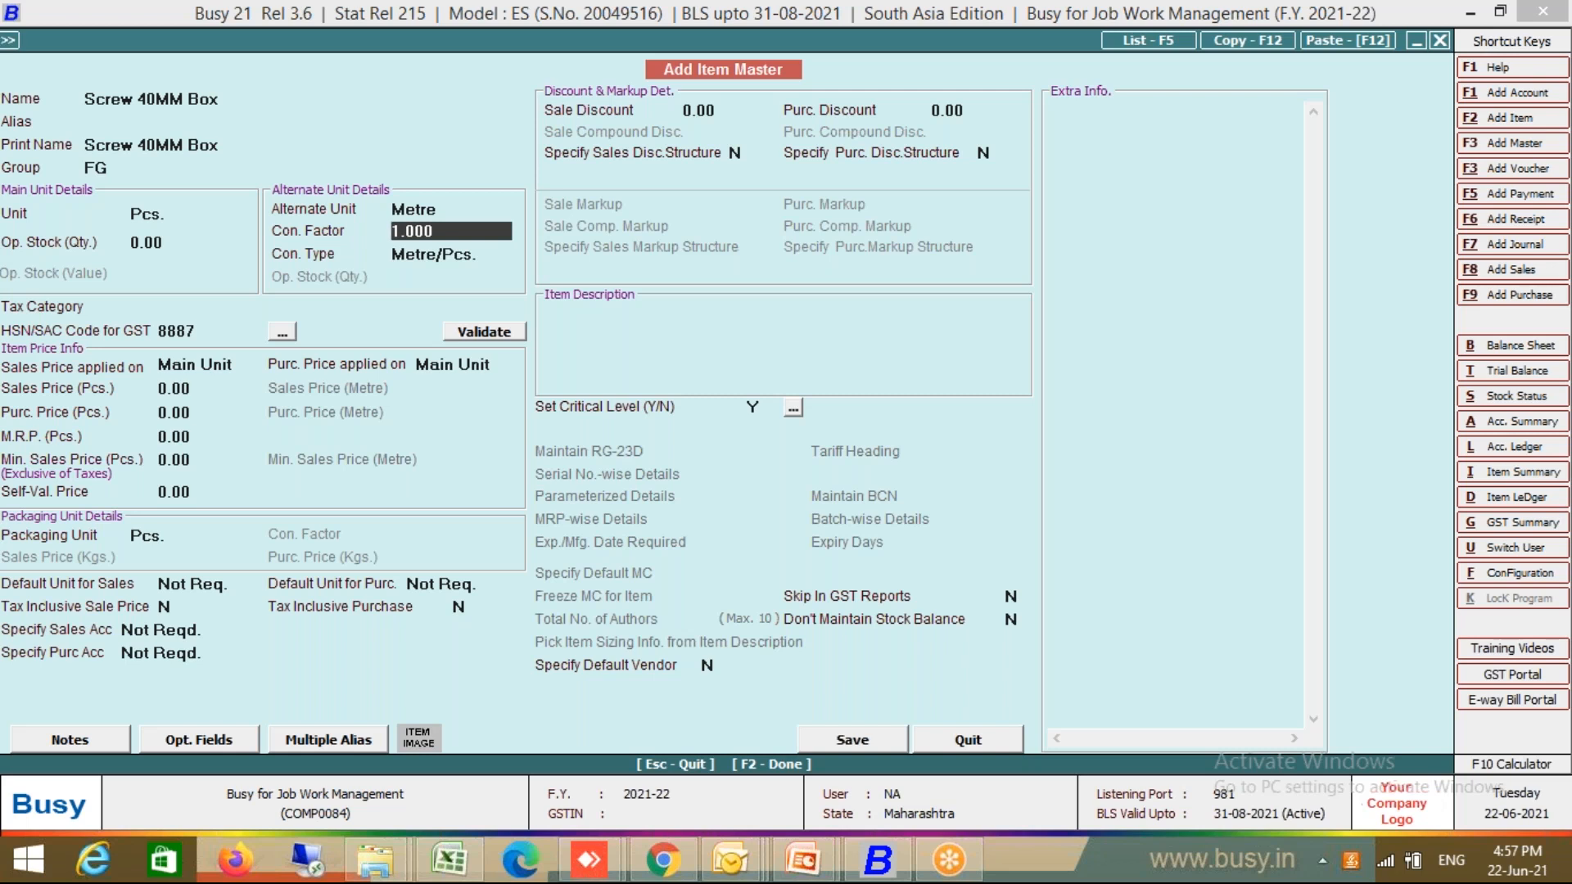
key("F12")
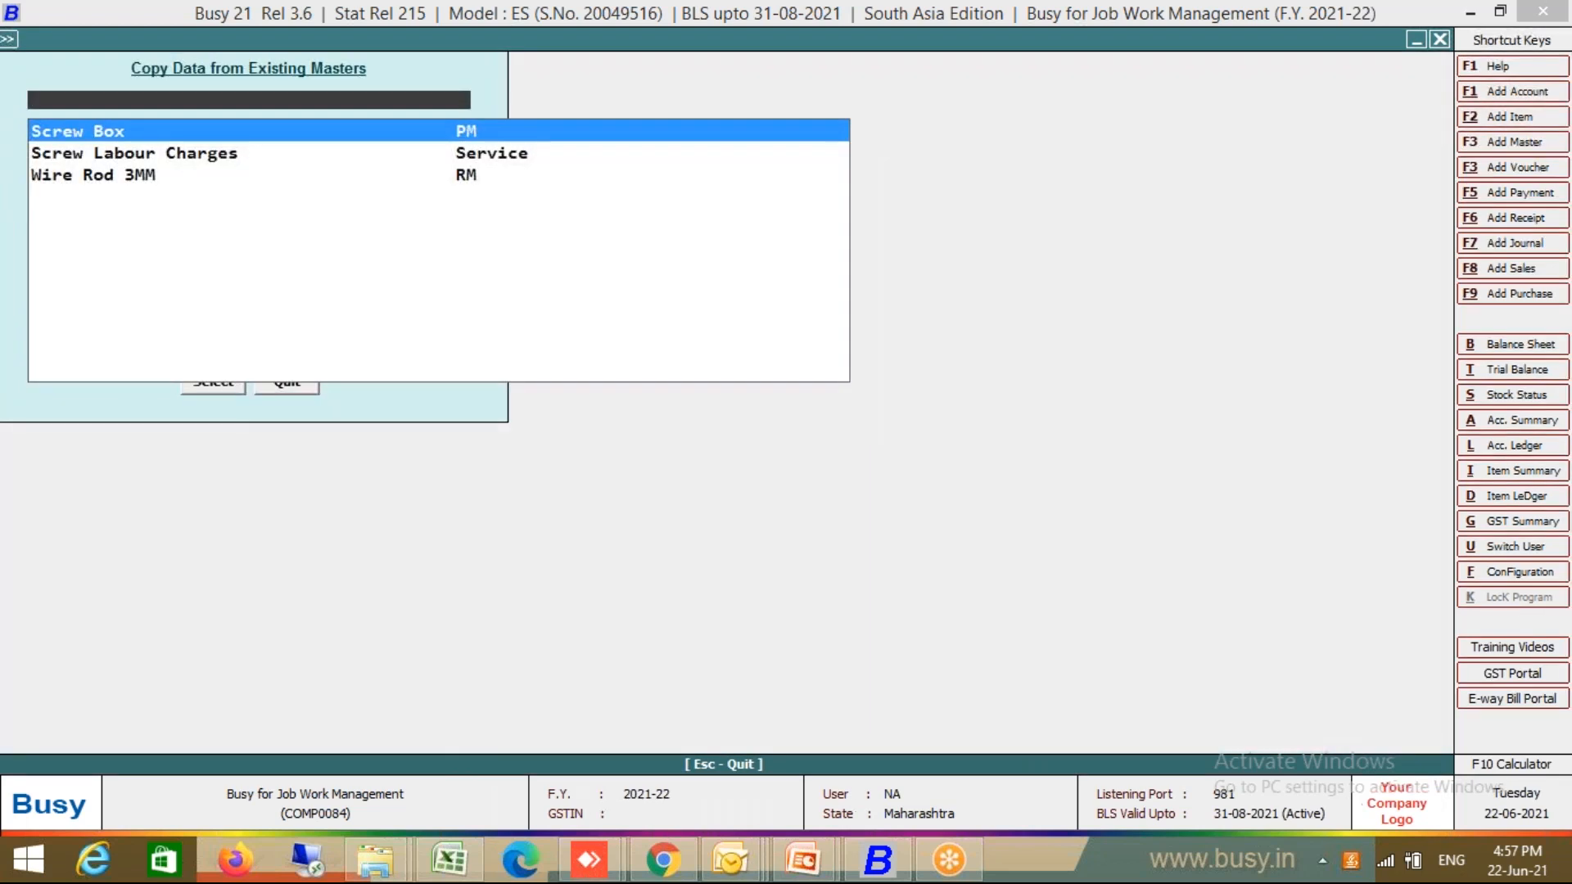
key("Return")
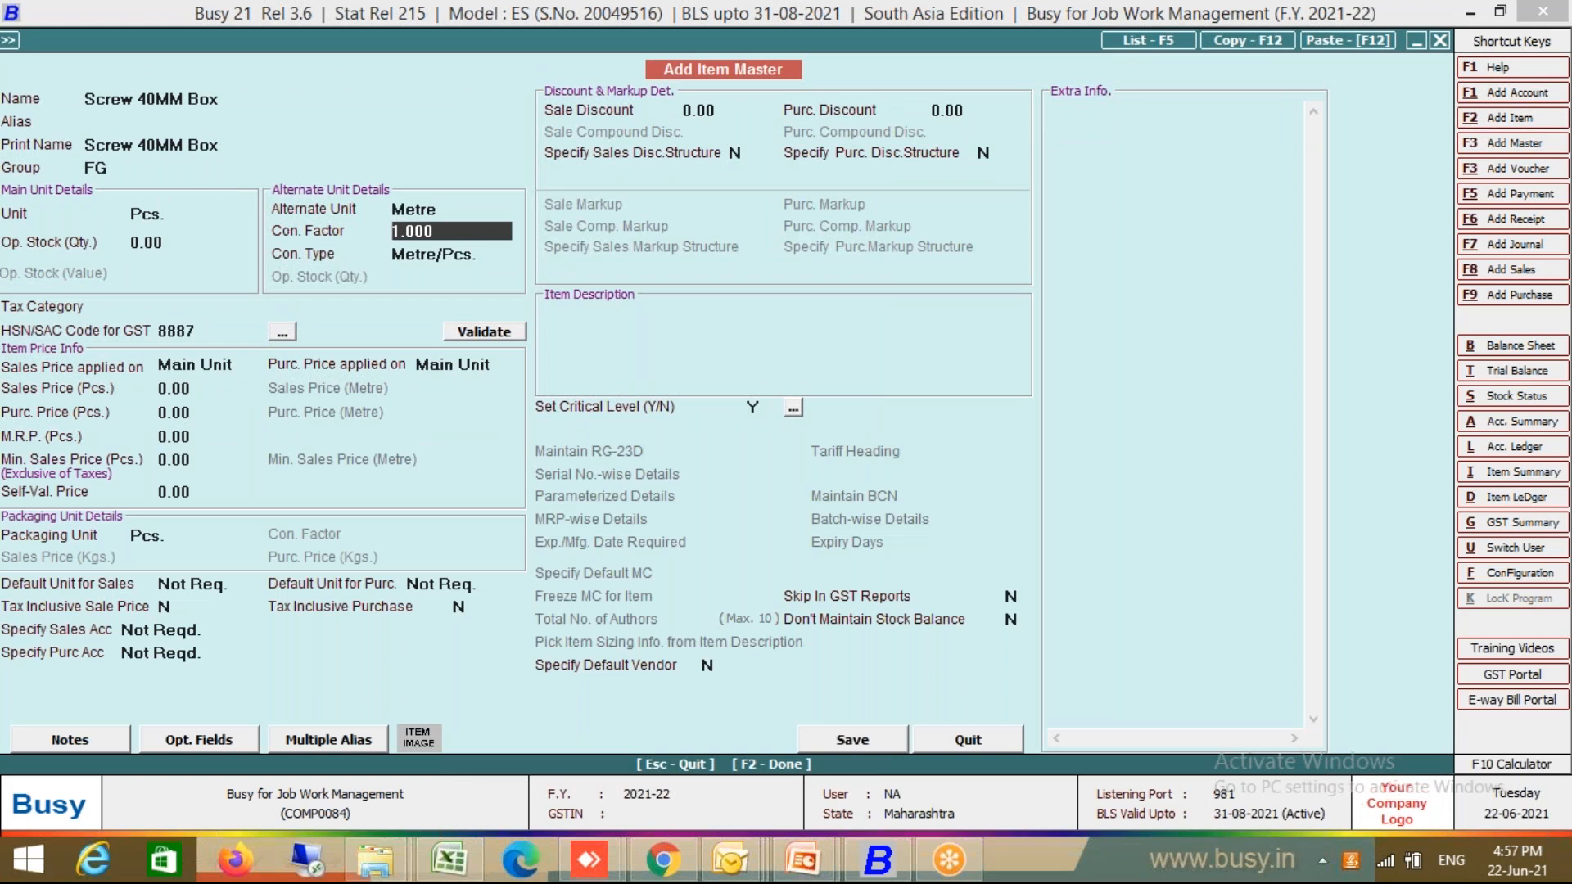
Set the alternate unit conversion factor of Screw 40MM Box to 0.040
key("F10")
key("Escape")
type(".040")
key("Return")
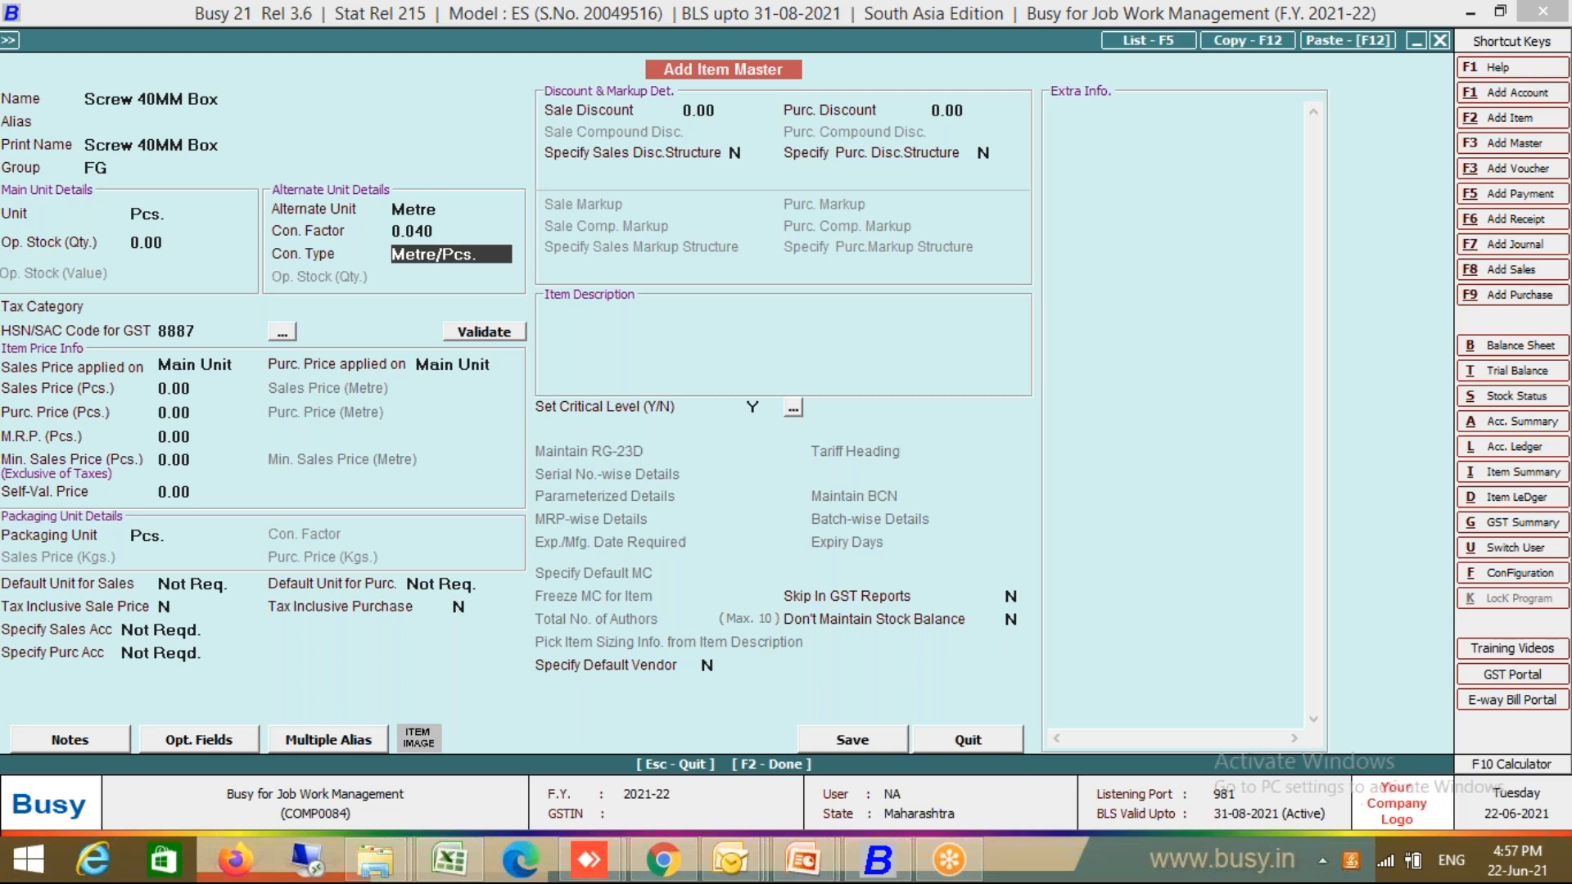
Check the millimetre-to-metre conversion arithmetic in the calculator, dividing by 1000 and multiplying by 40
key("F10")
type("1000")
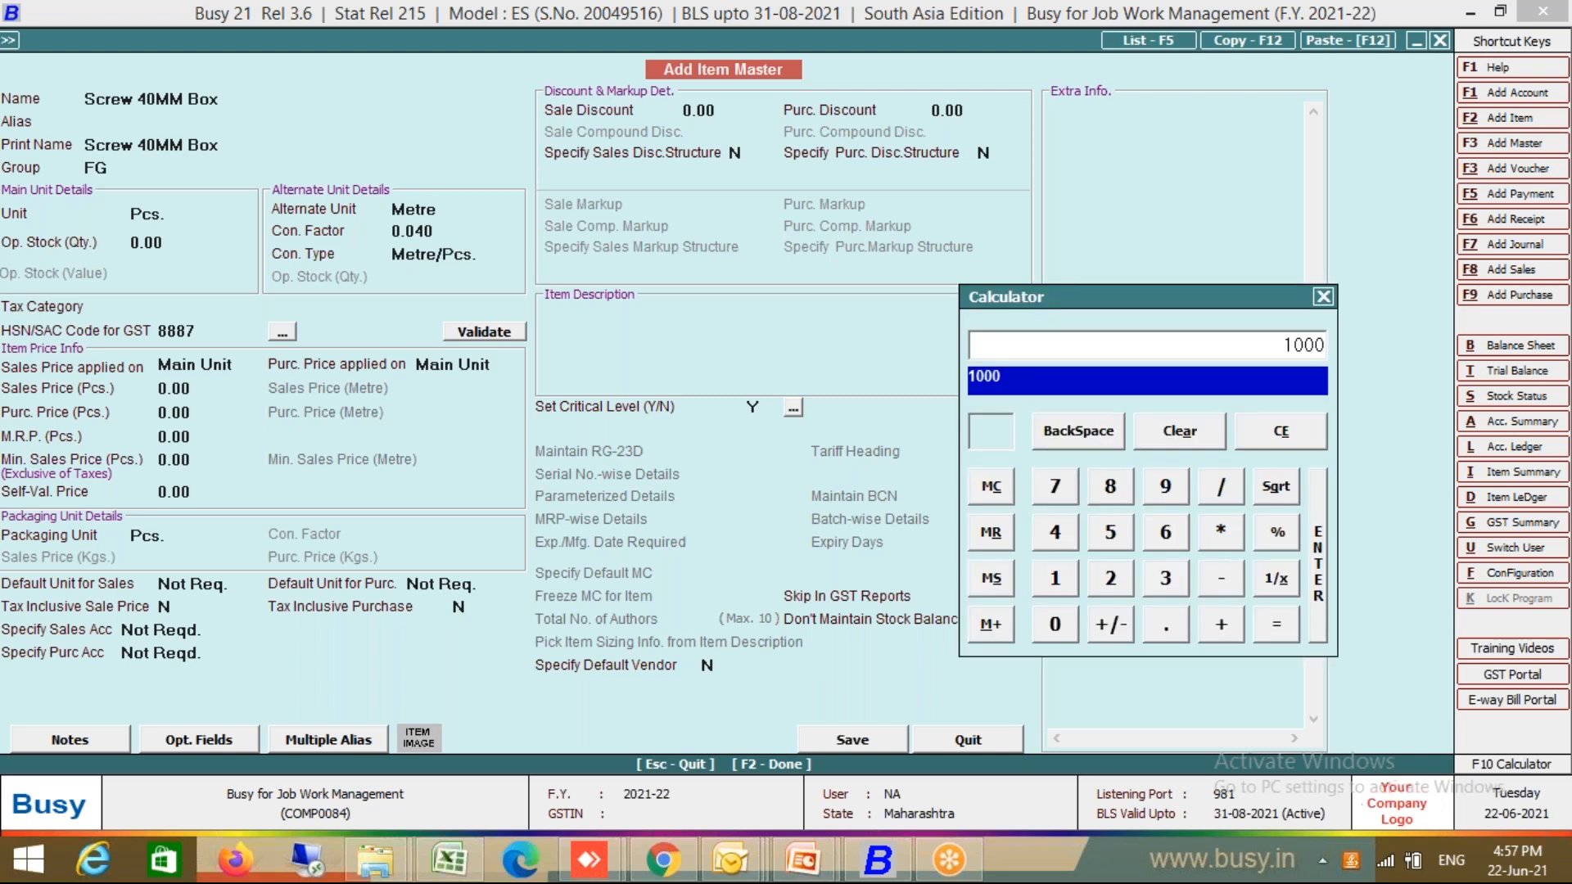
type("50")
type("/1000")
key("Escape")
type("1")
key("BackSpace")
type("100")
key("BackSpace")
key("BackSpace")
type("/1000/20")
key("Return")
type("/100")
type("0")
key("Return")
type("*40")
key("Return")
key("BackSpace")
key("Escape")
Keep Metre/Pcs. as the conversion type and set the item's tax category to GST 18%
key("Up")
key("Up")
key("Down")
key("Down")
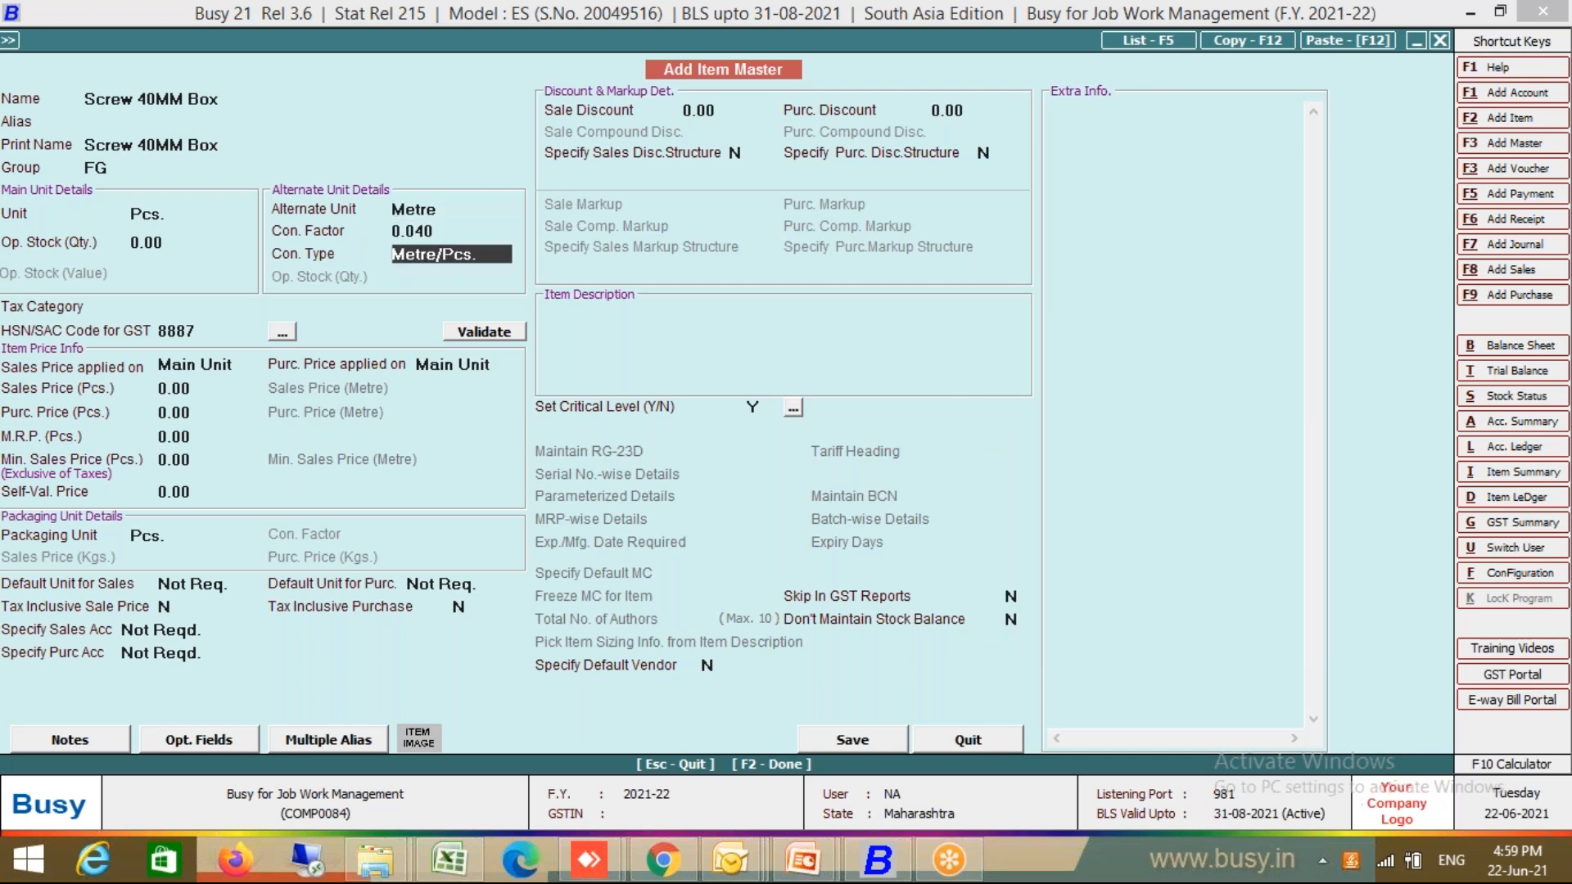
key("Return")
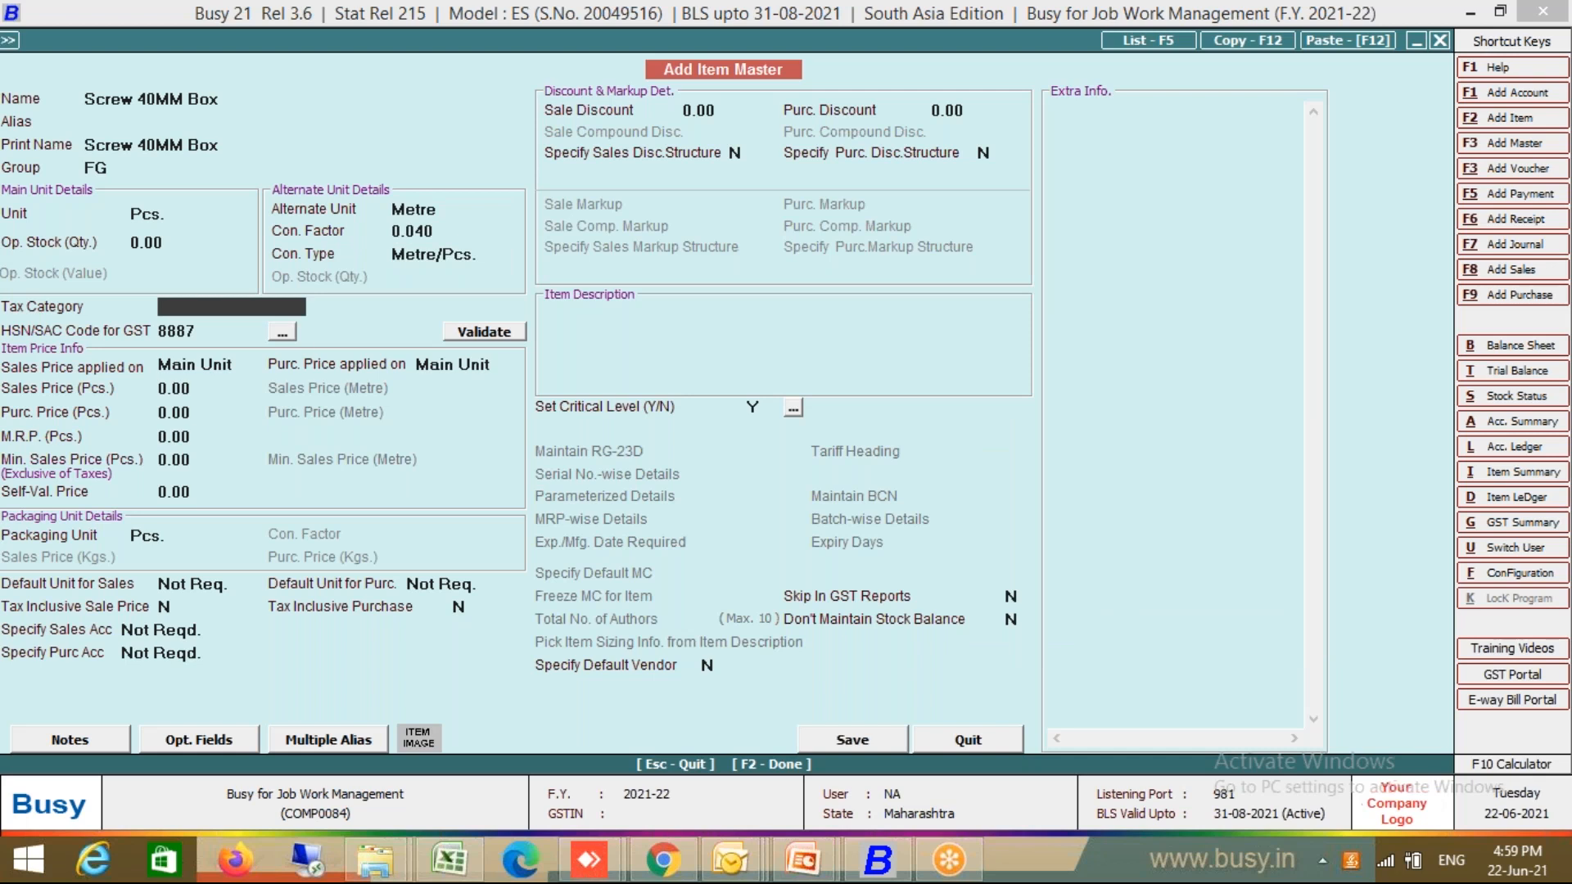
key("space")
key("Down")
key("Down")
key("Down")
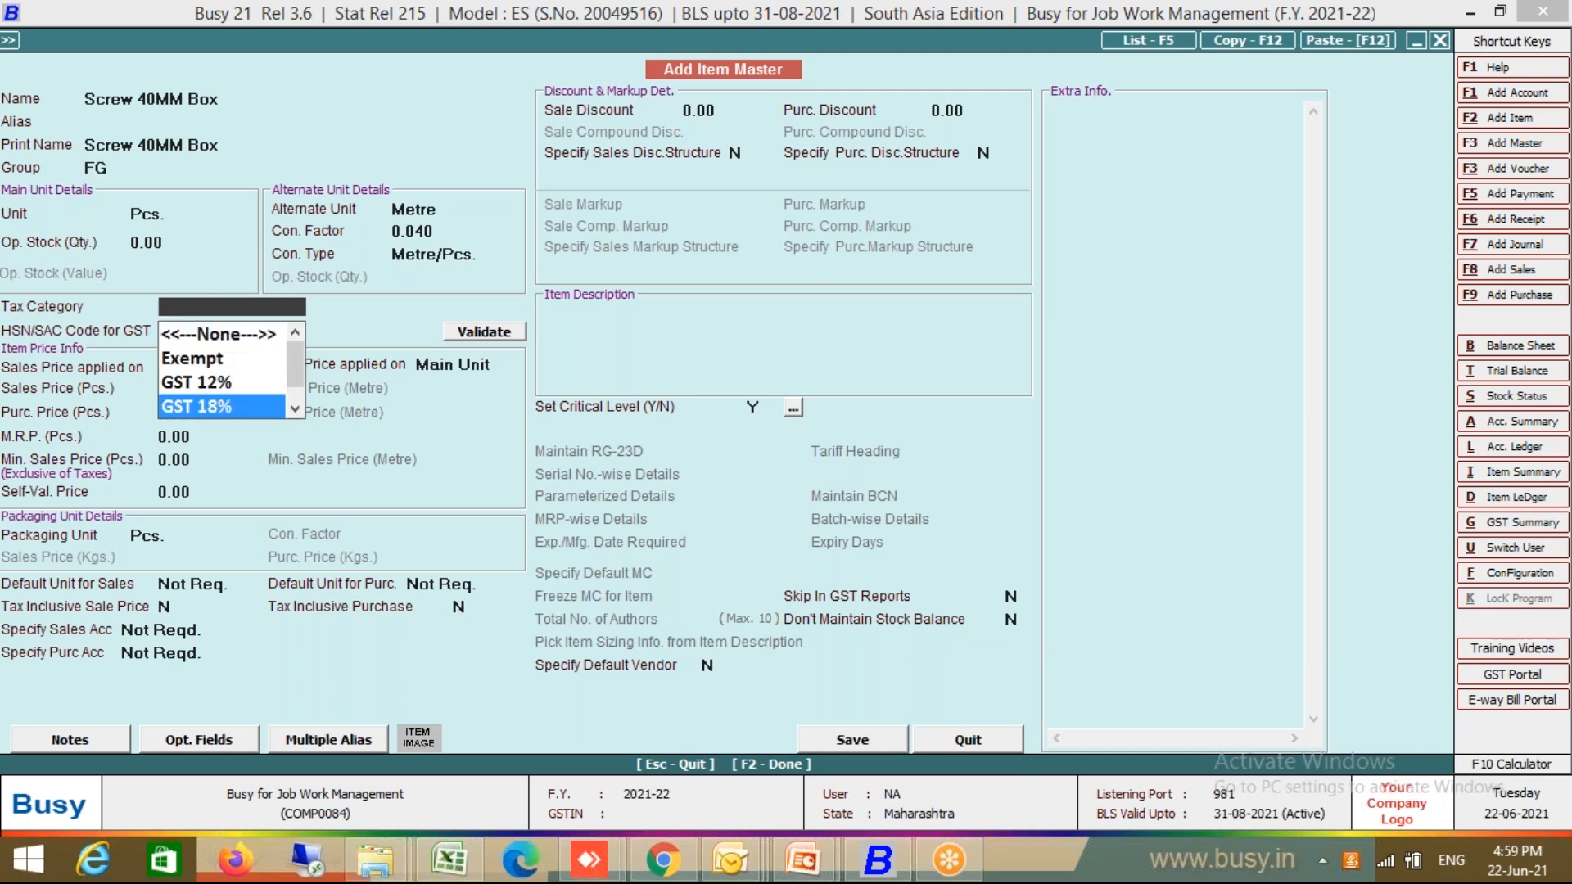
key("Up")
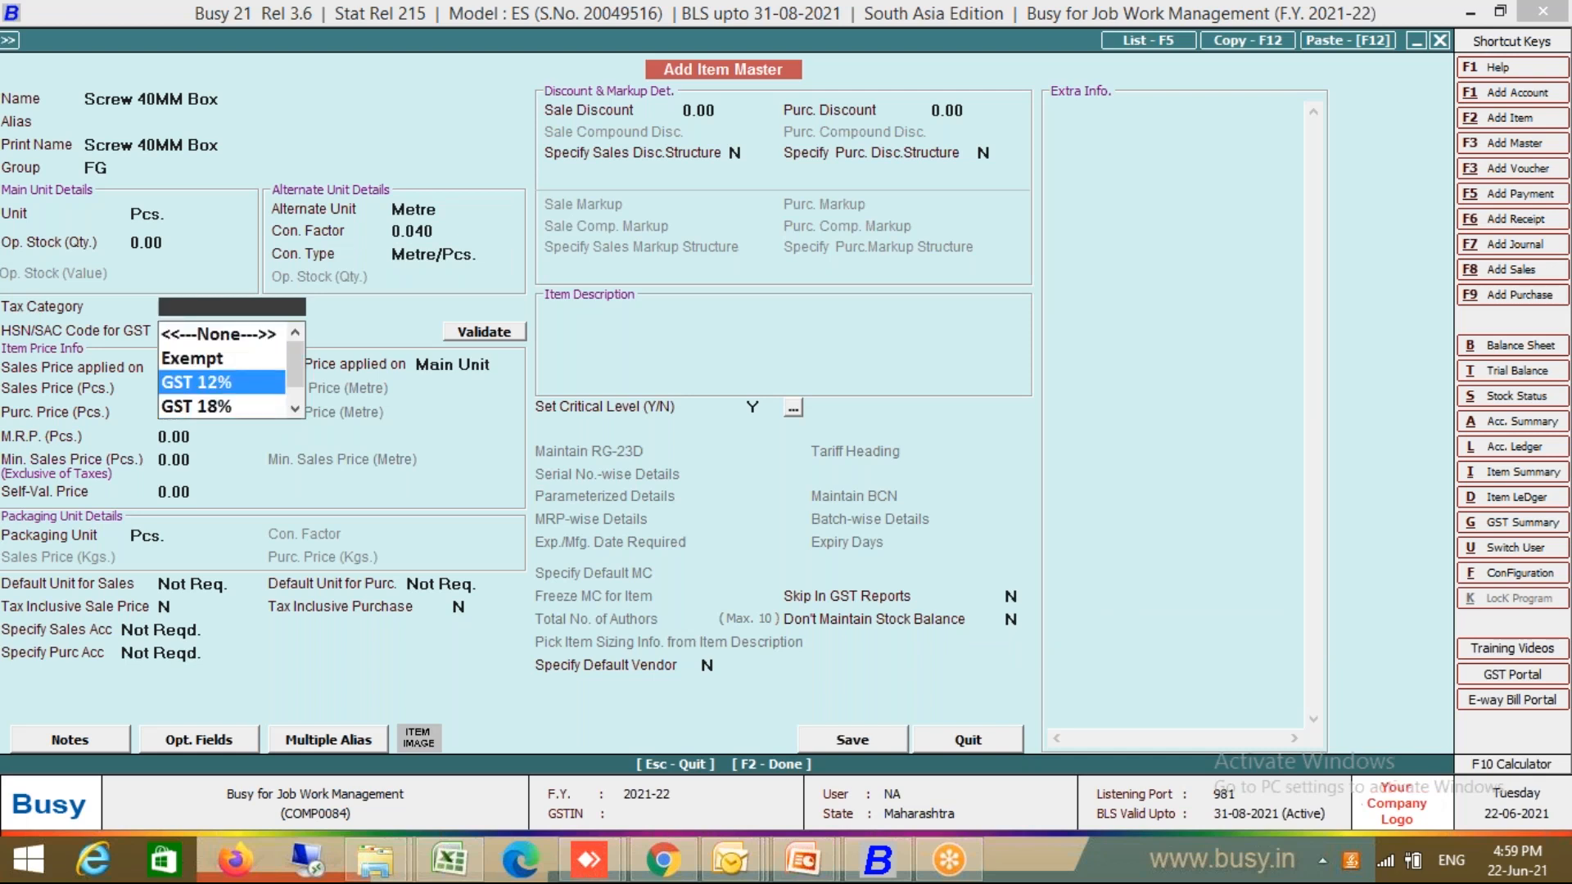
key("Down")
key("Return")
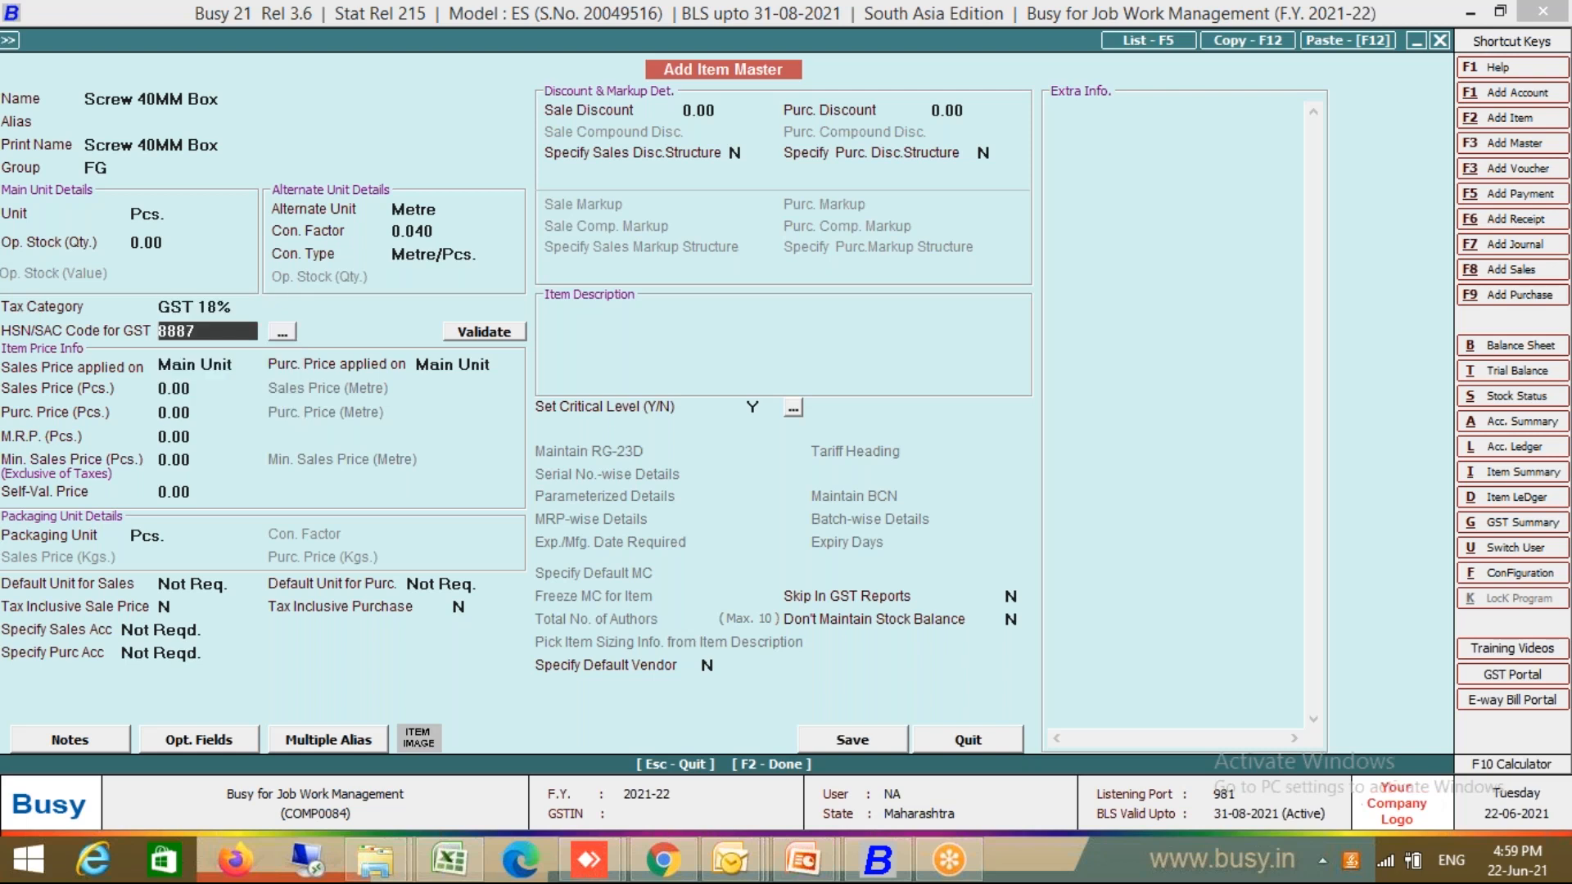
Keep the HSN code, set the sales price per piece to 65, save the item master and return to the main menu
key("Return")
key("Return")
key("Return")
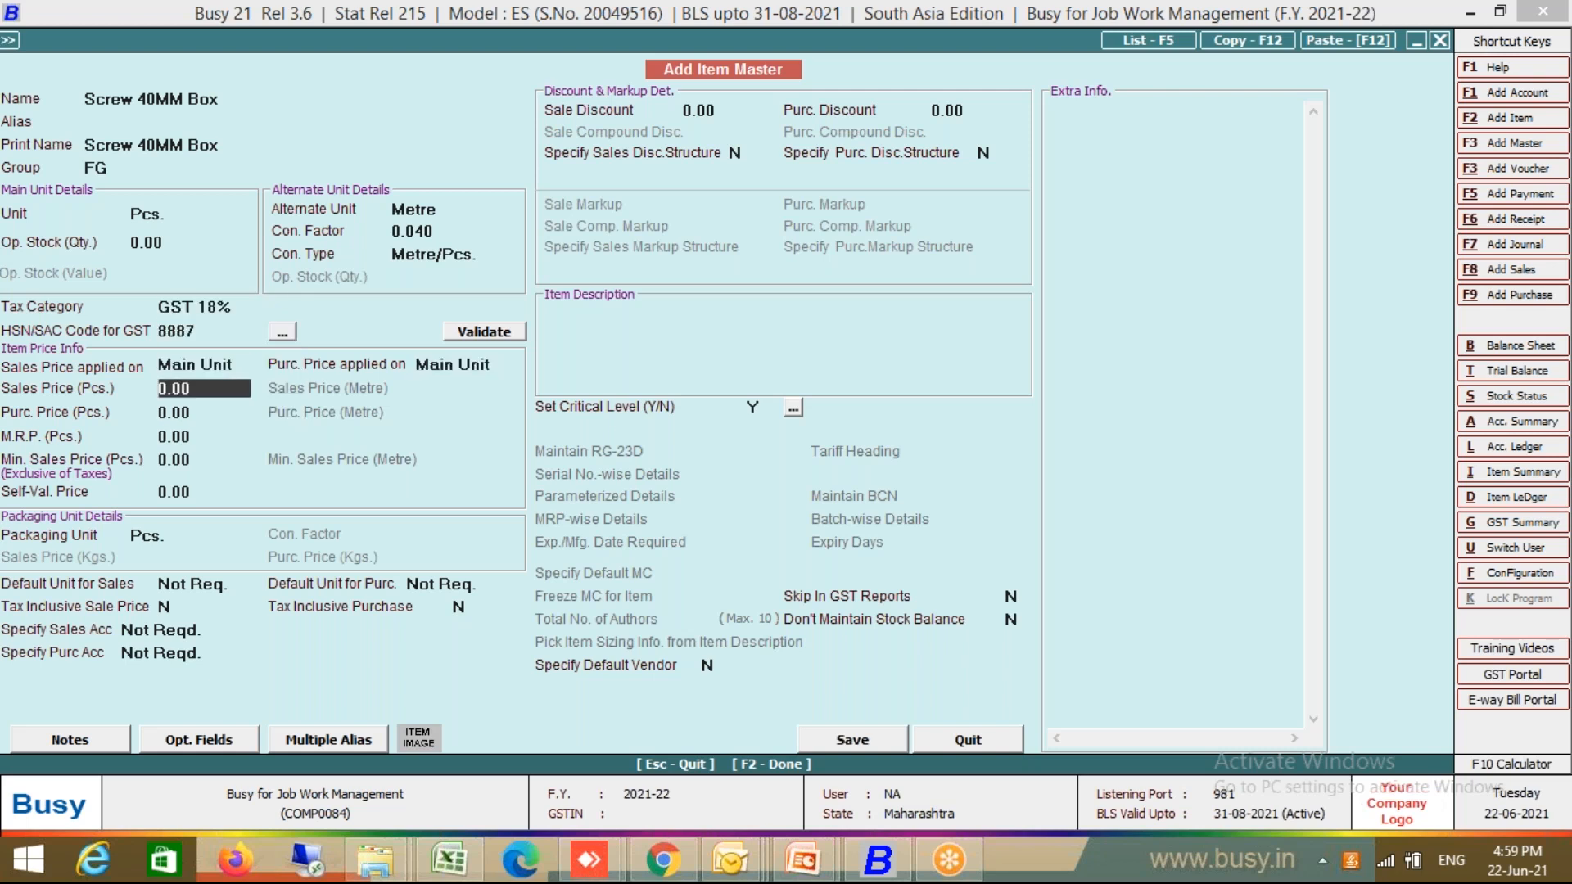
type("65")
key("Return")
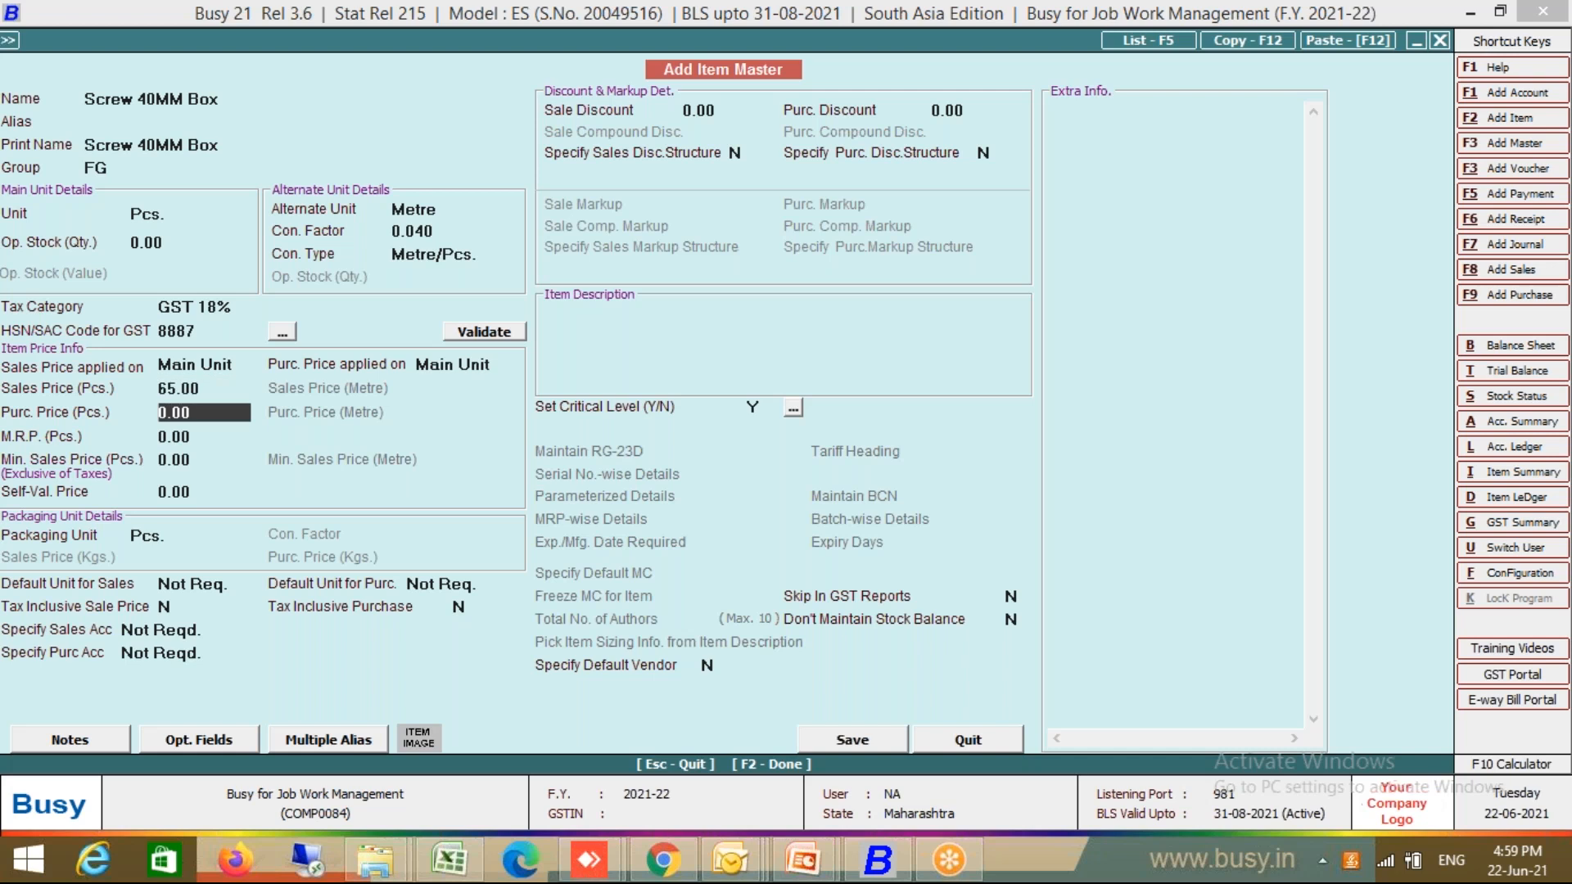
key("F2")
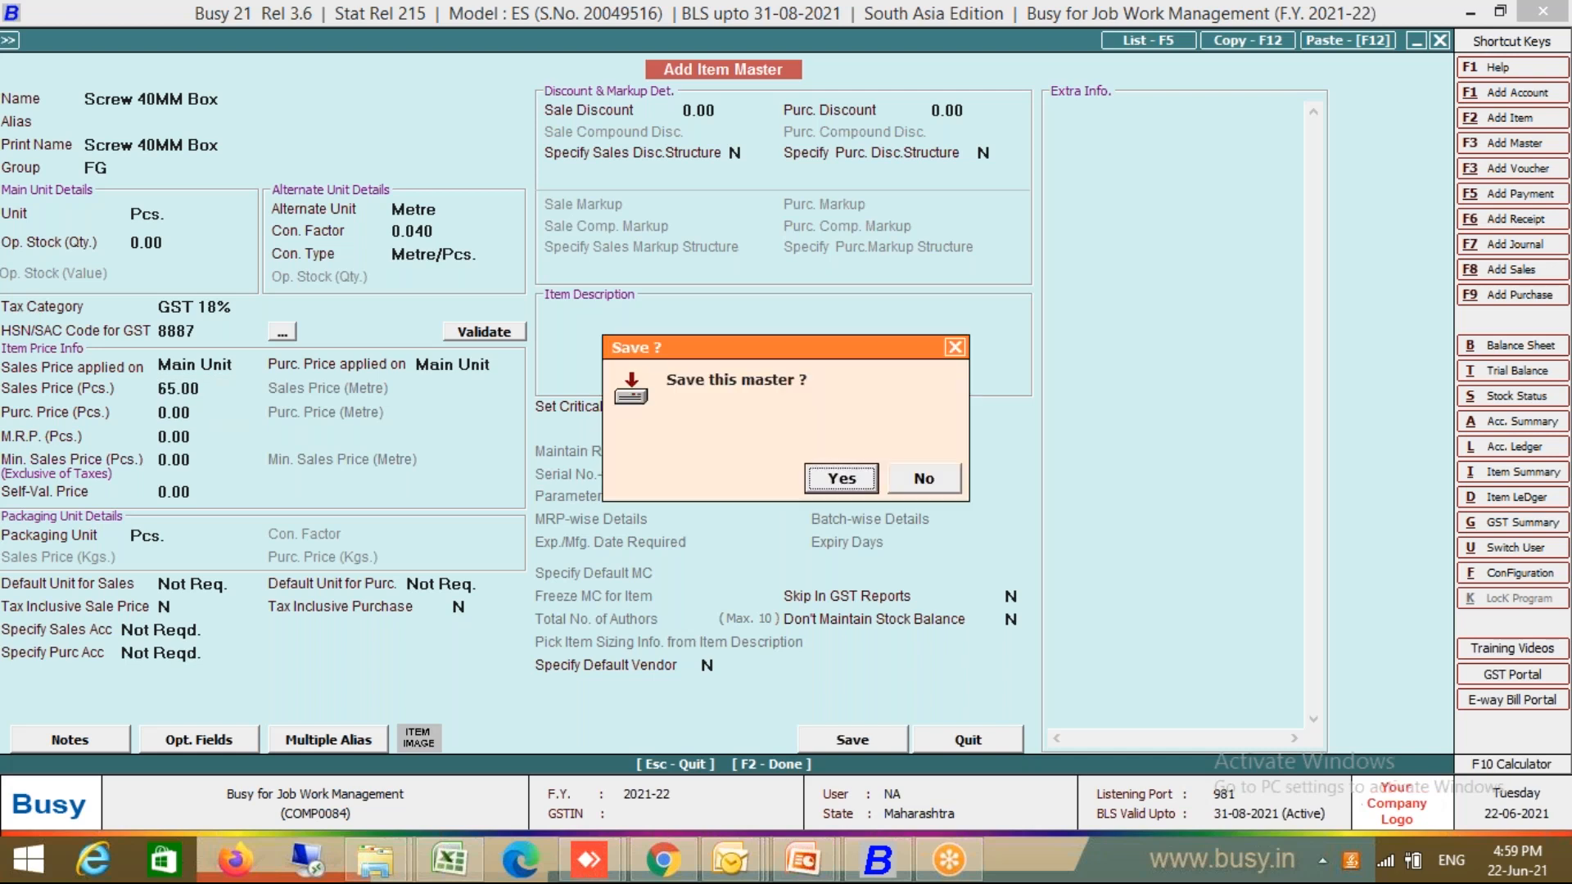
key("Return")
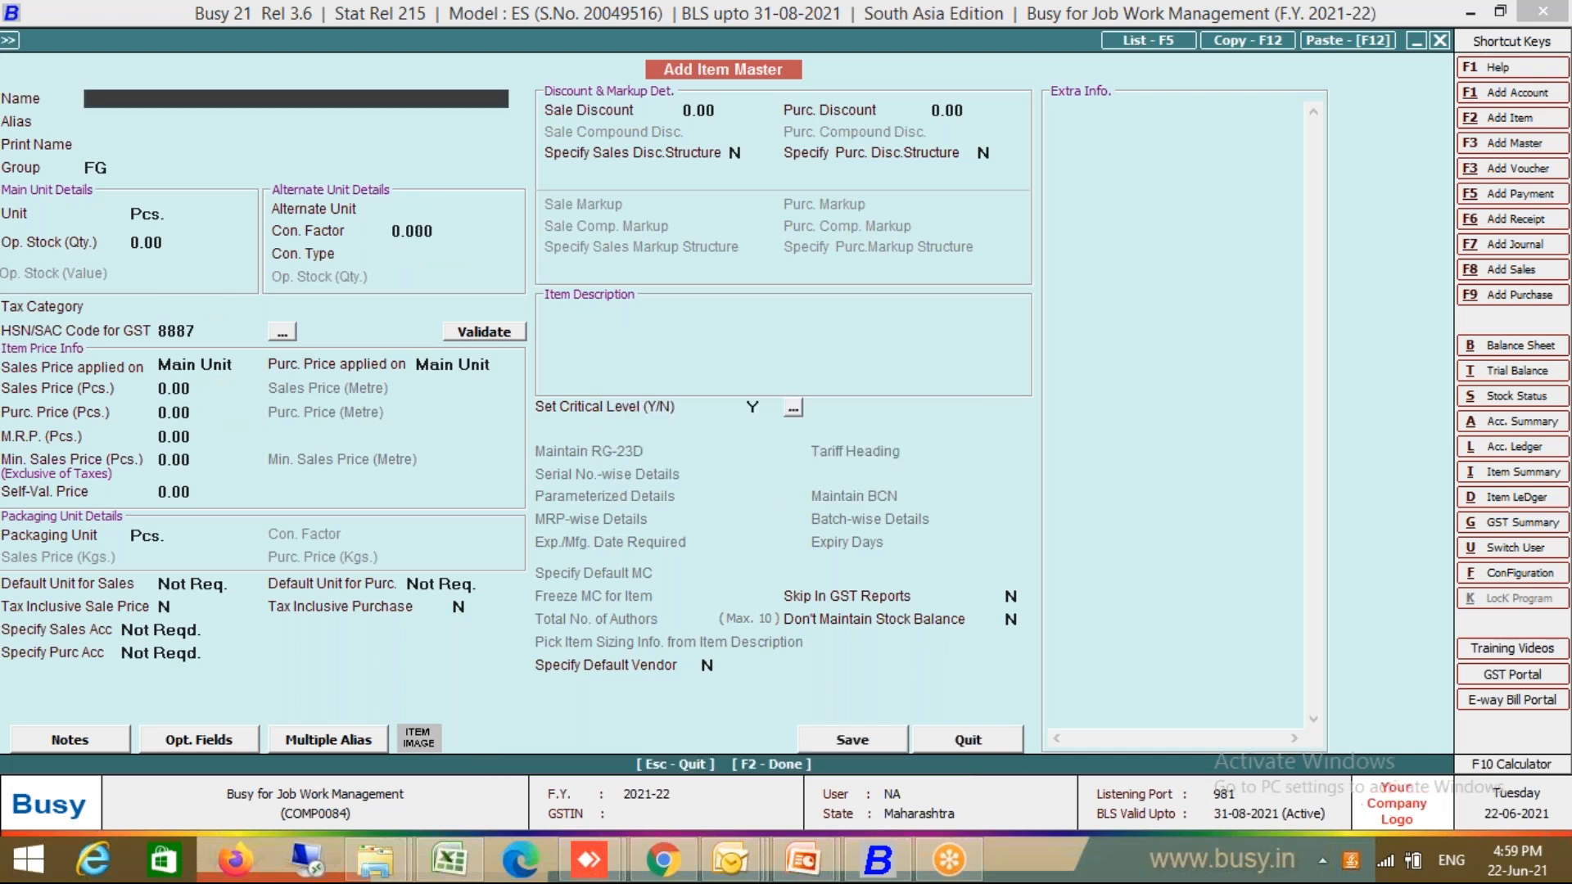
key("Escape")
key("Escape")
key("Escape")
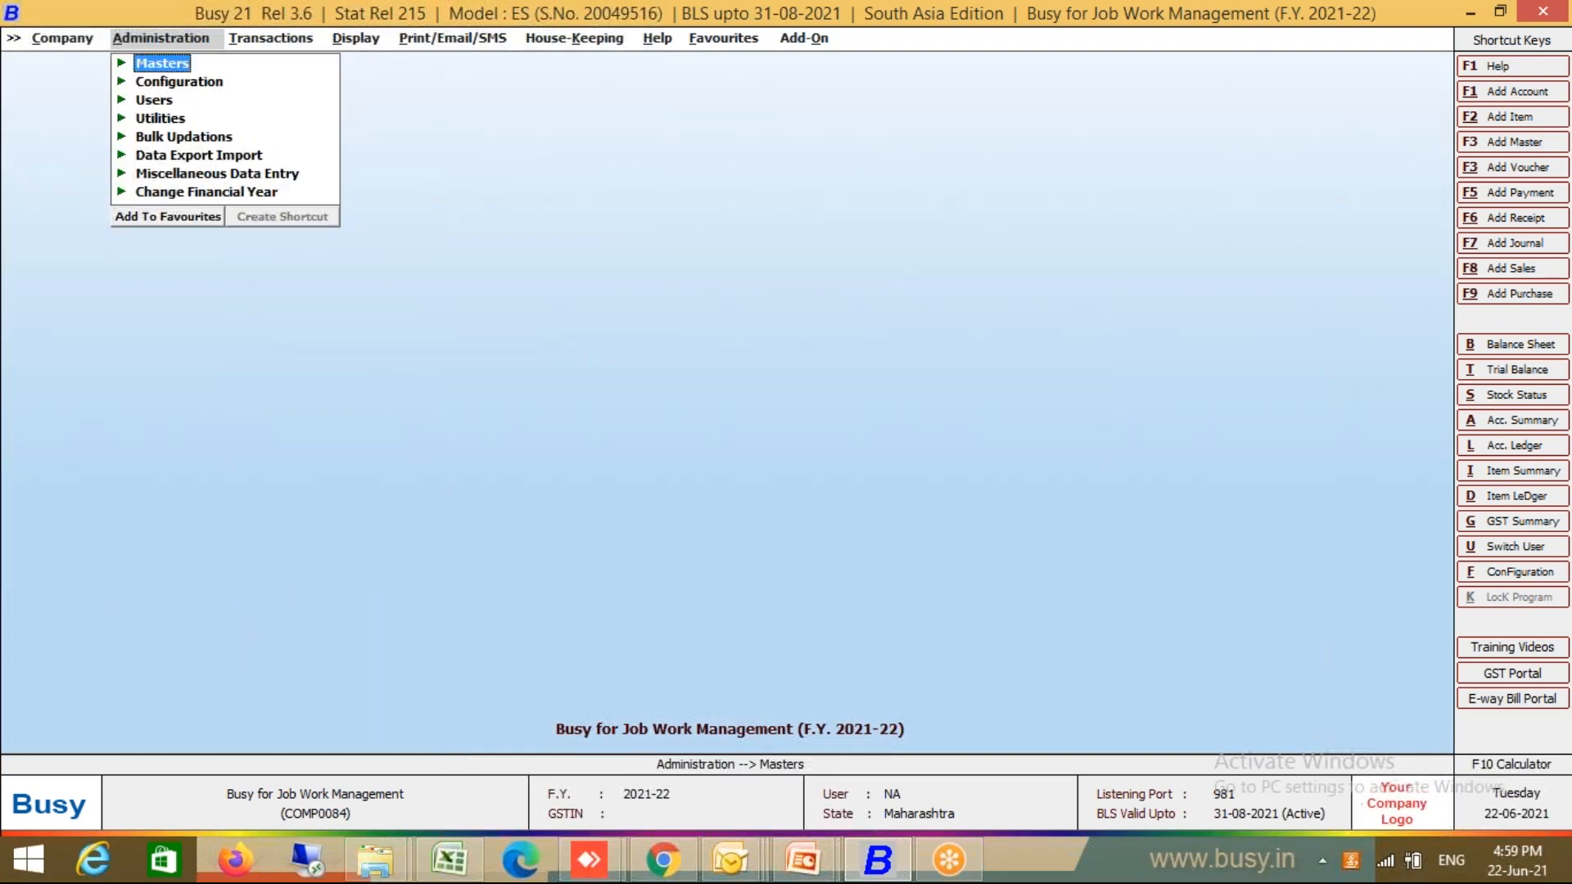
key("Right")
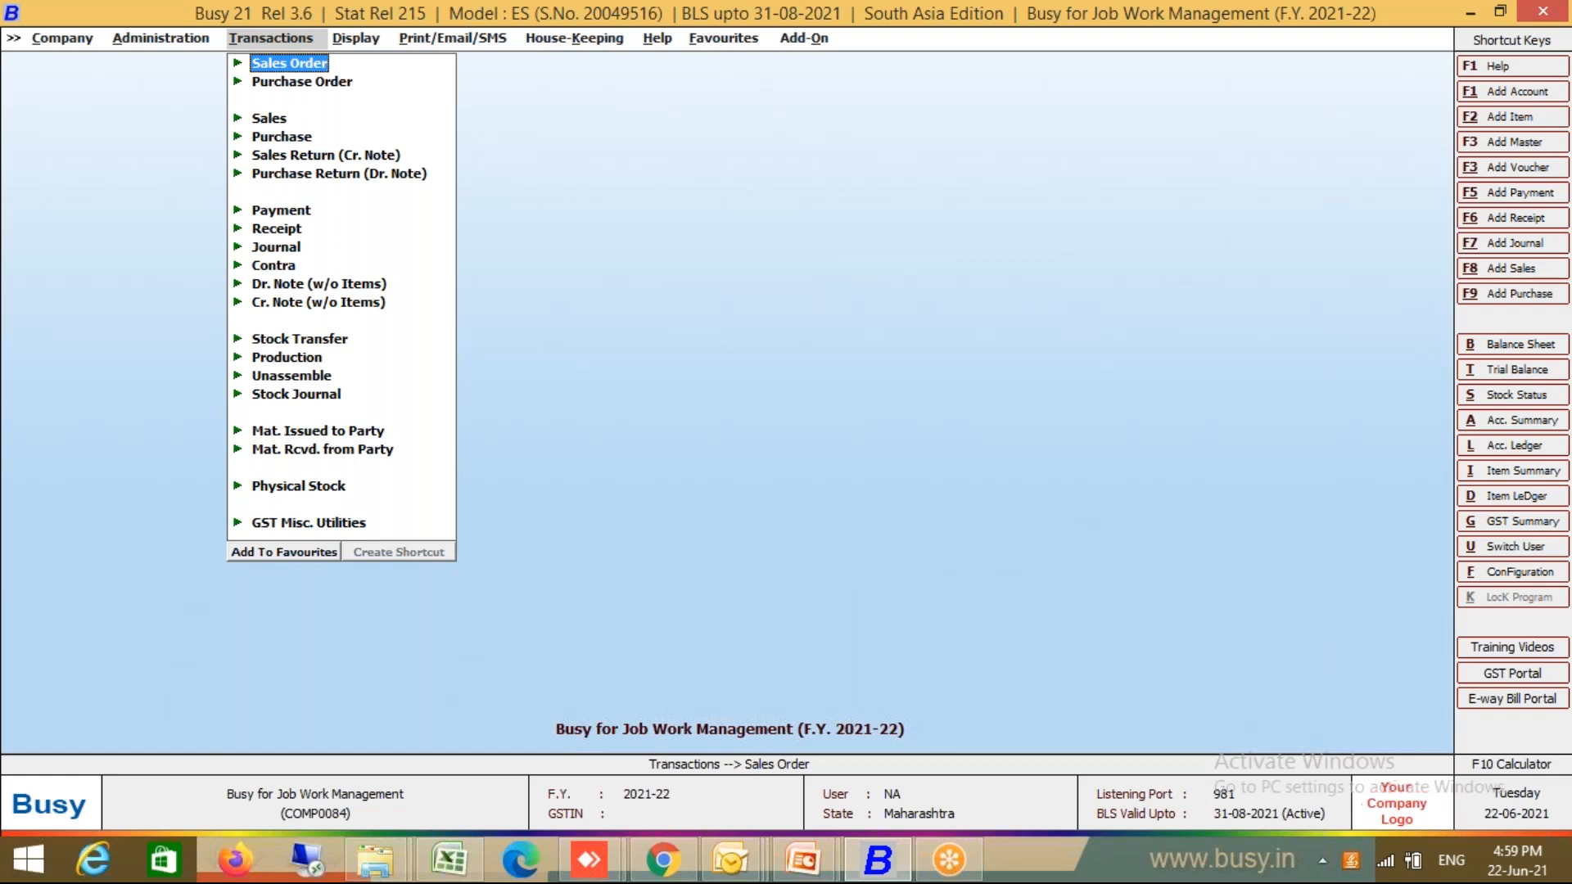
key("Down")
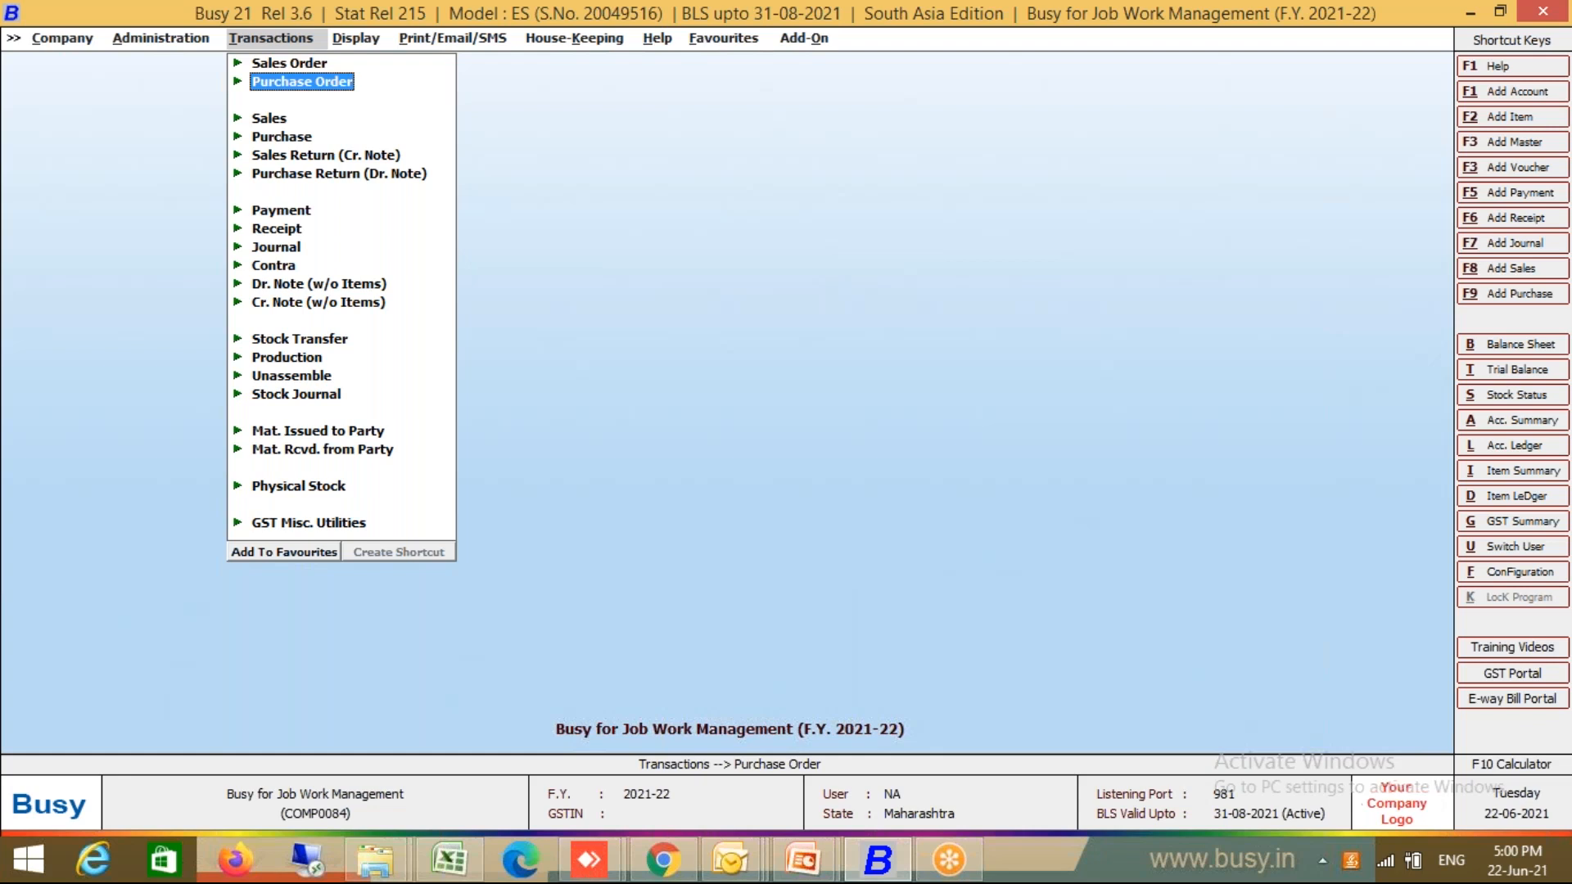
key("Return")
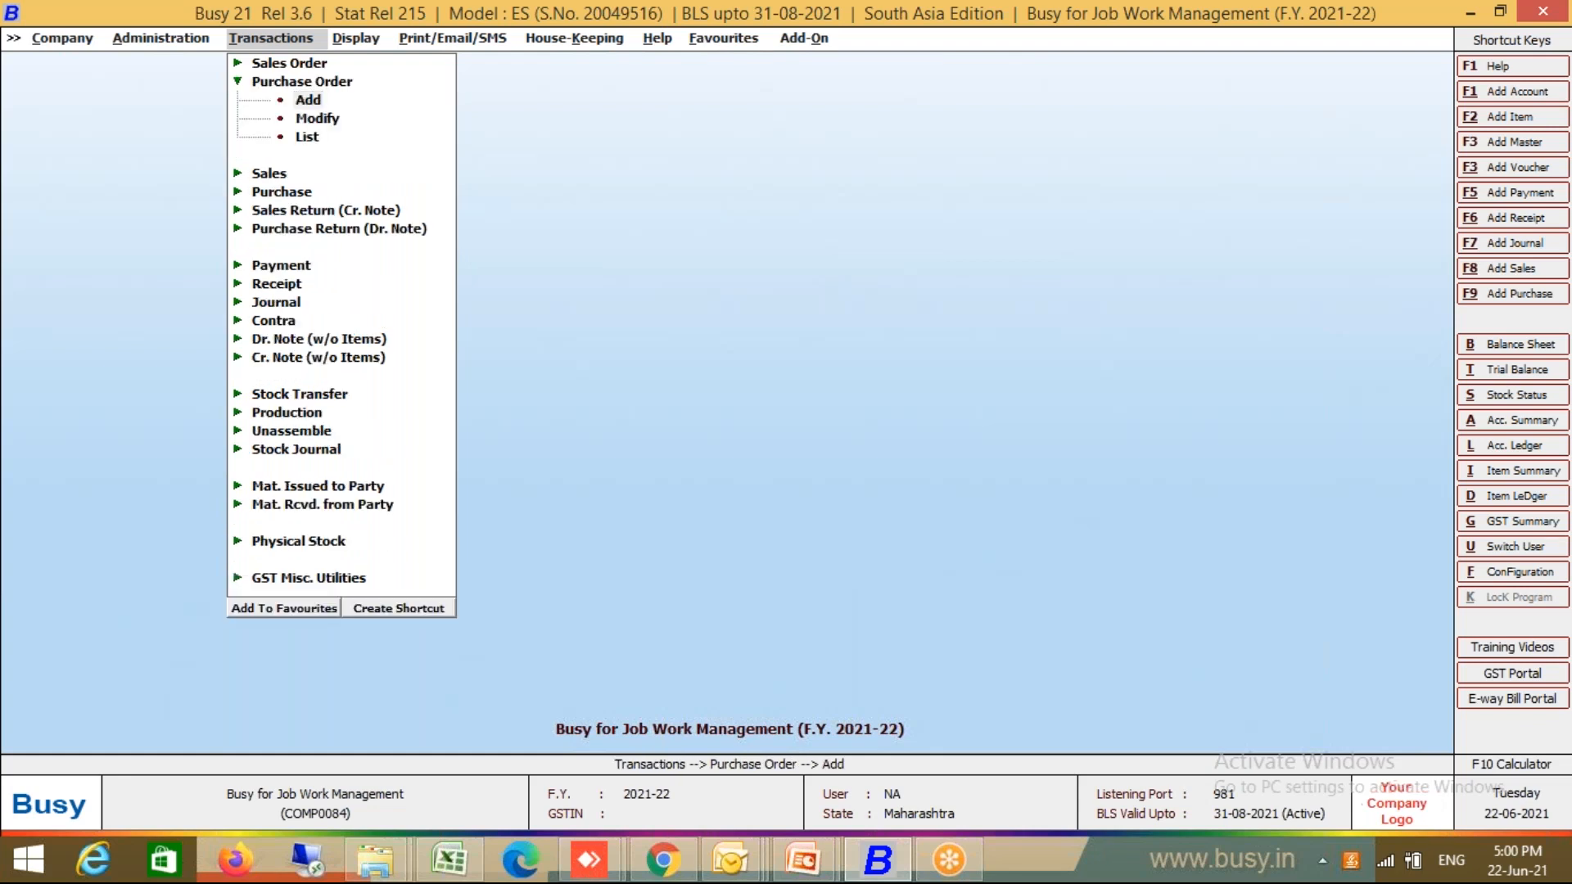
key("Return")
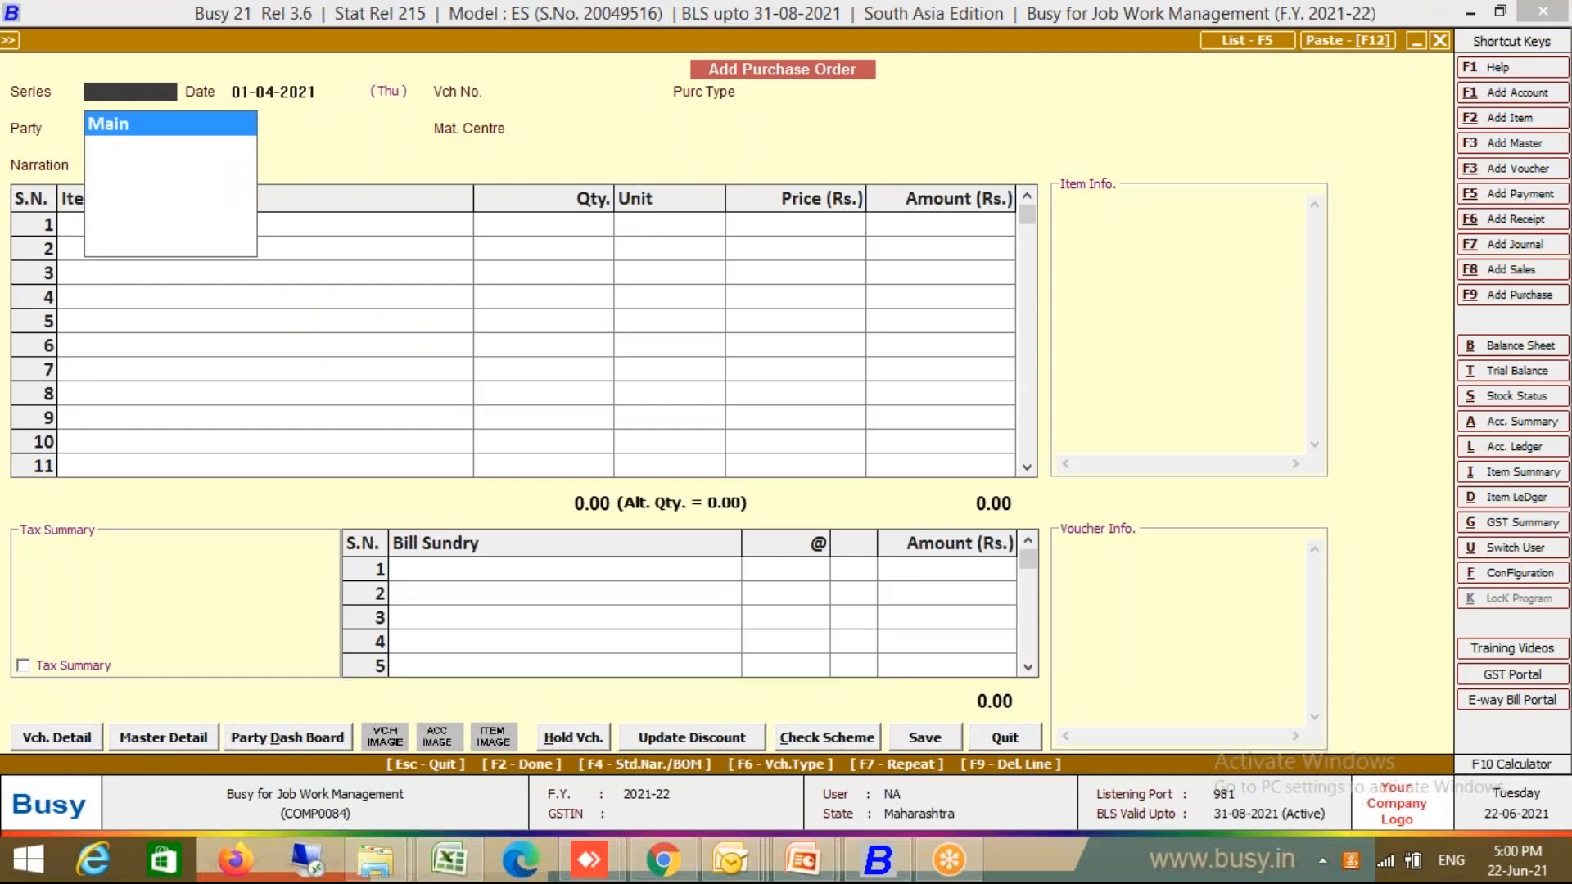
key("Escape")
key("Escape")
Open the item master of Screw 40MM Box for modification
key("Left")
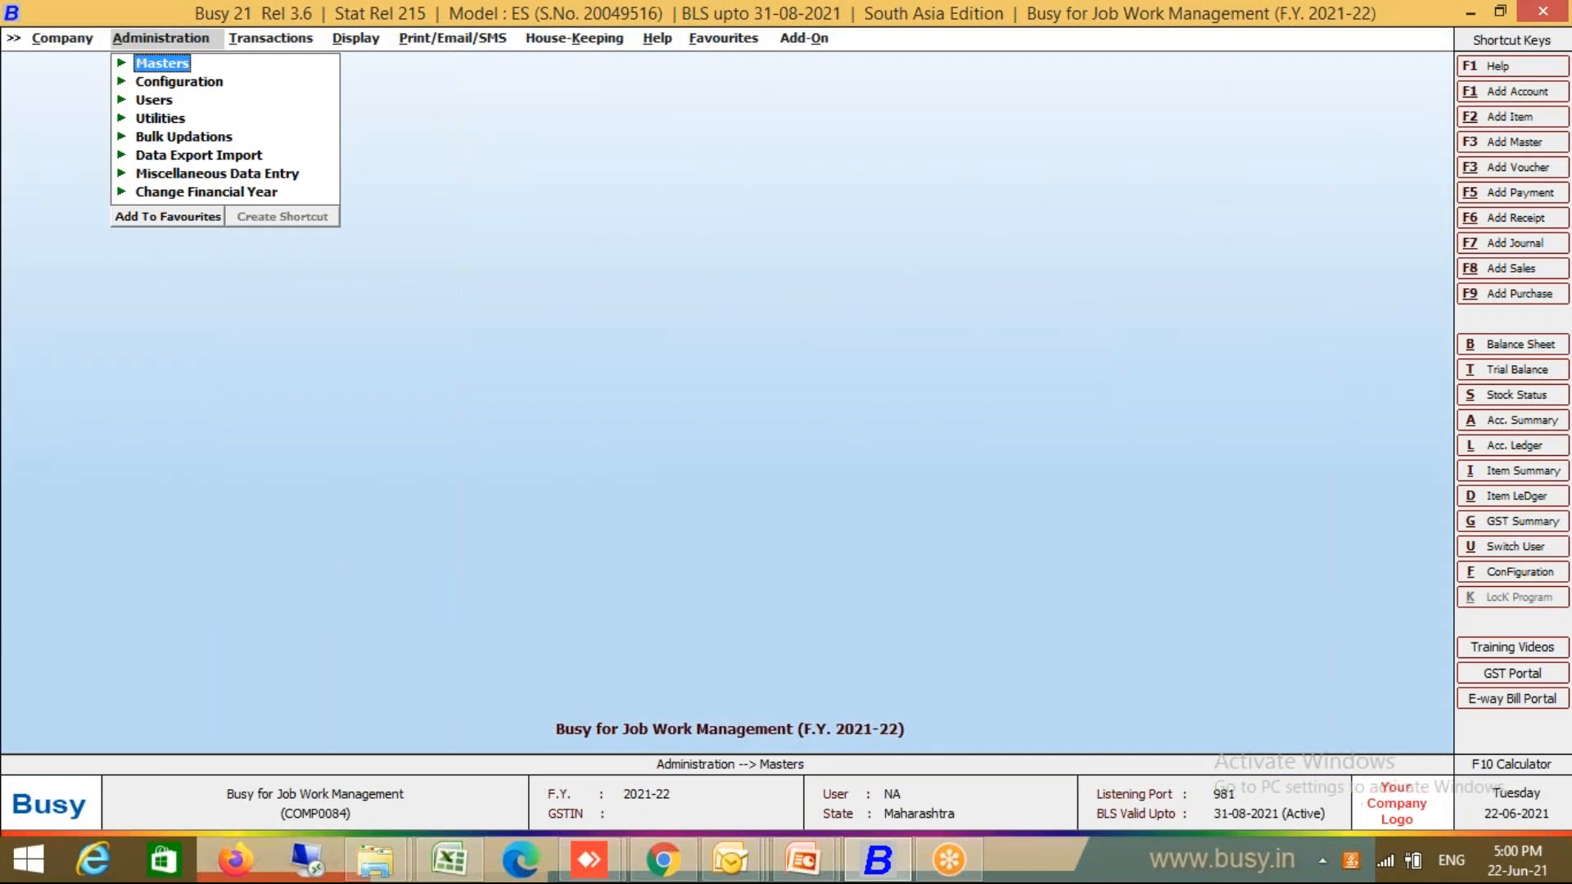
key("Down")
key("Up")
key("Return")
key("Down")
key("Down")
key("Down")
key("Down")
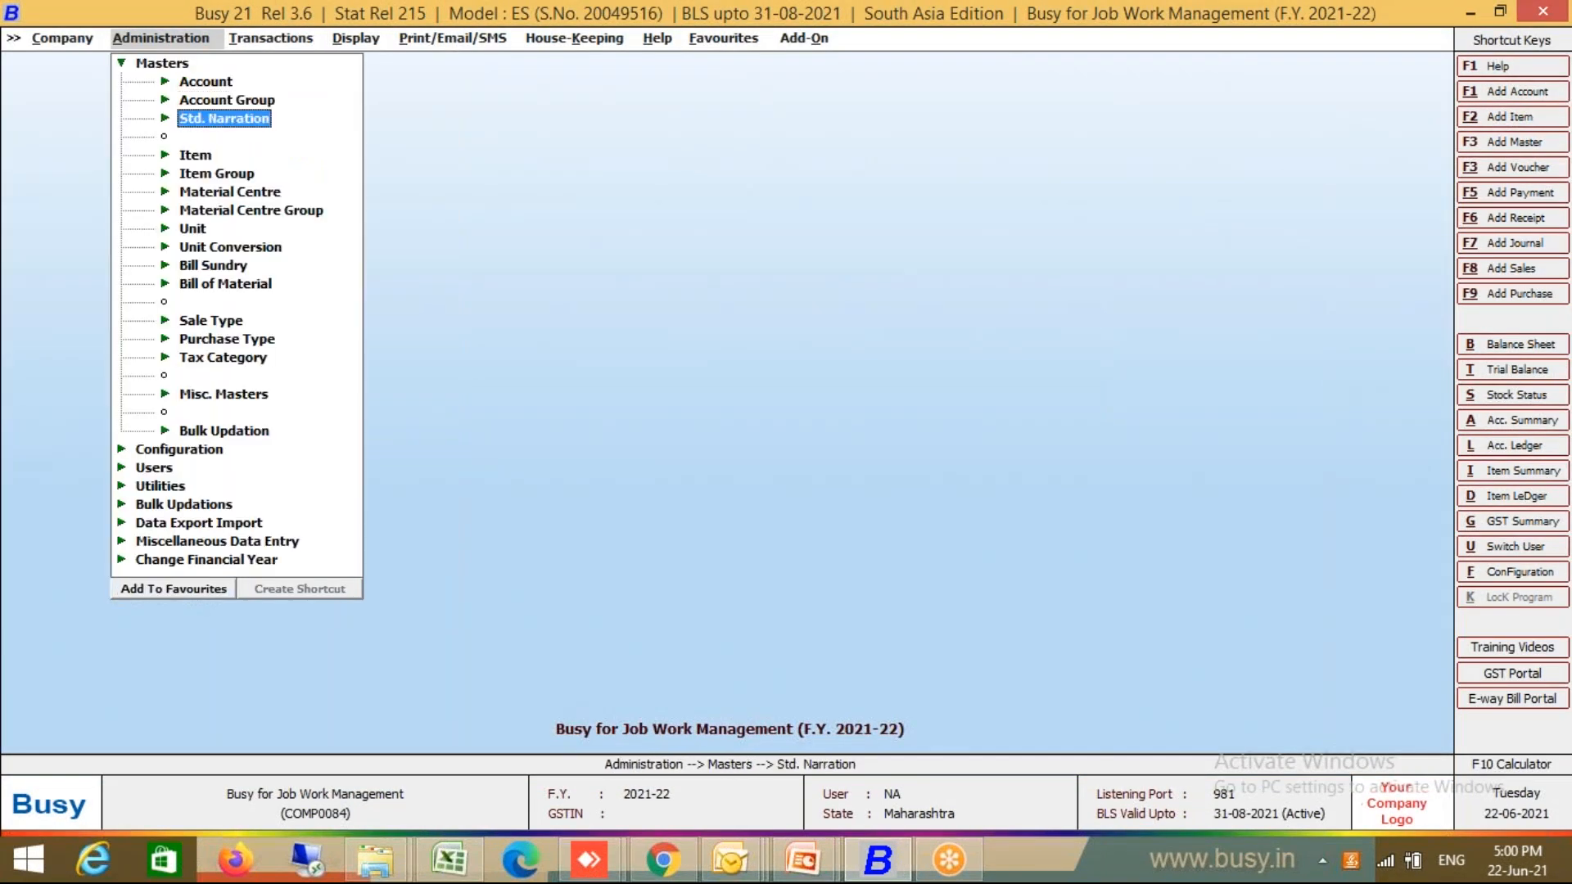
key("Return")
key("Down")
key("Return")
type("40")
key("Return")
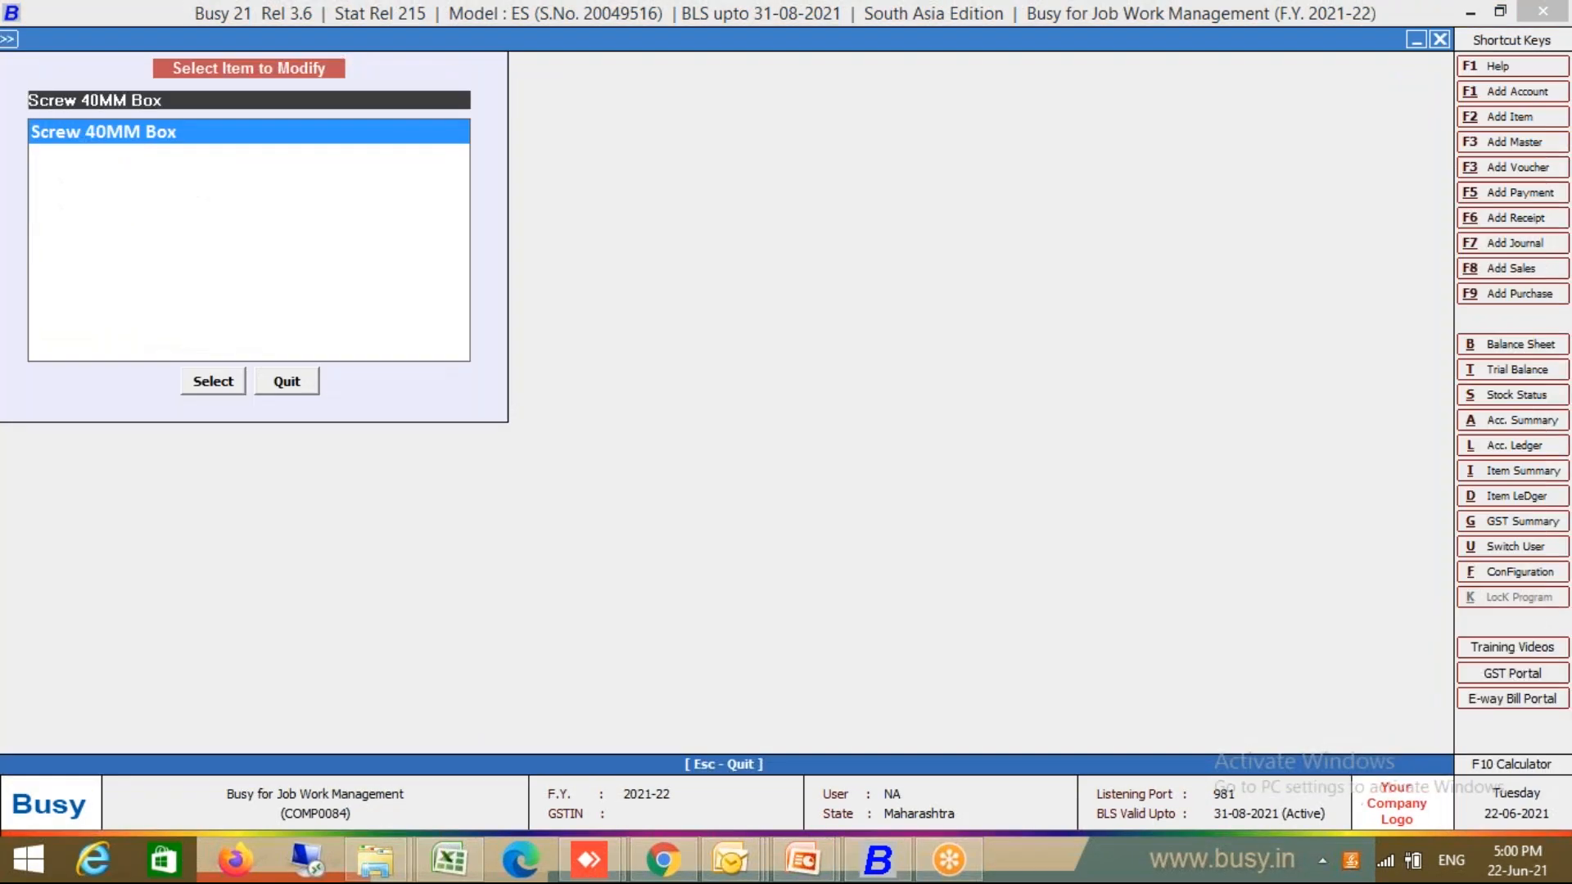
key("Return")
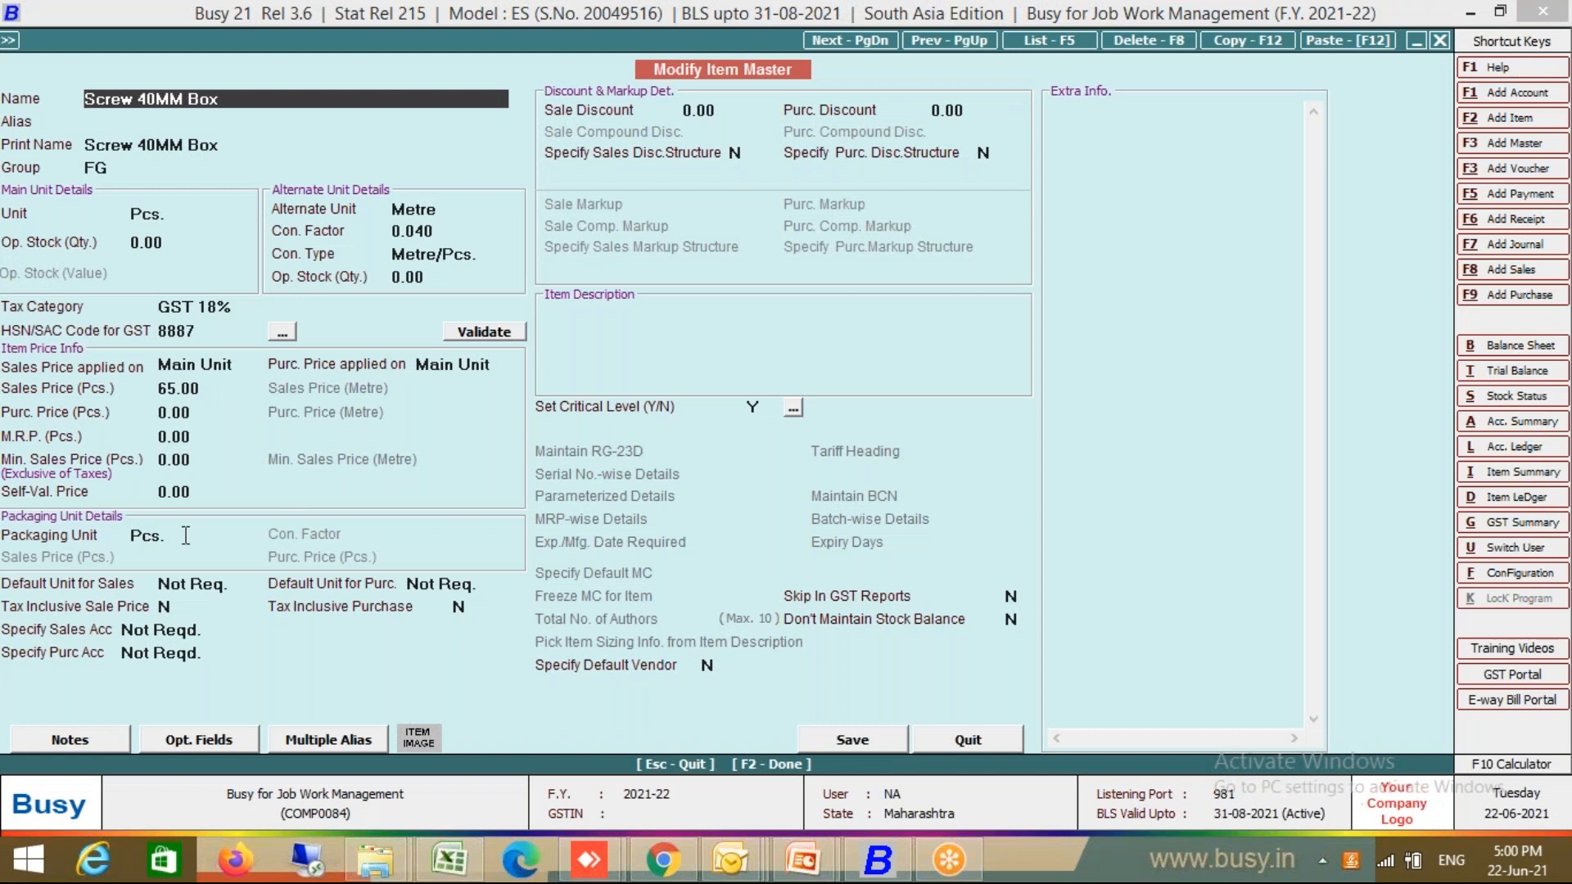
Create a unit named "Box" with UQC BOX-BOX and assign it as the packaging unit of Screw 40MM Box
left_click(182, 540)
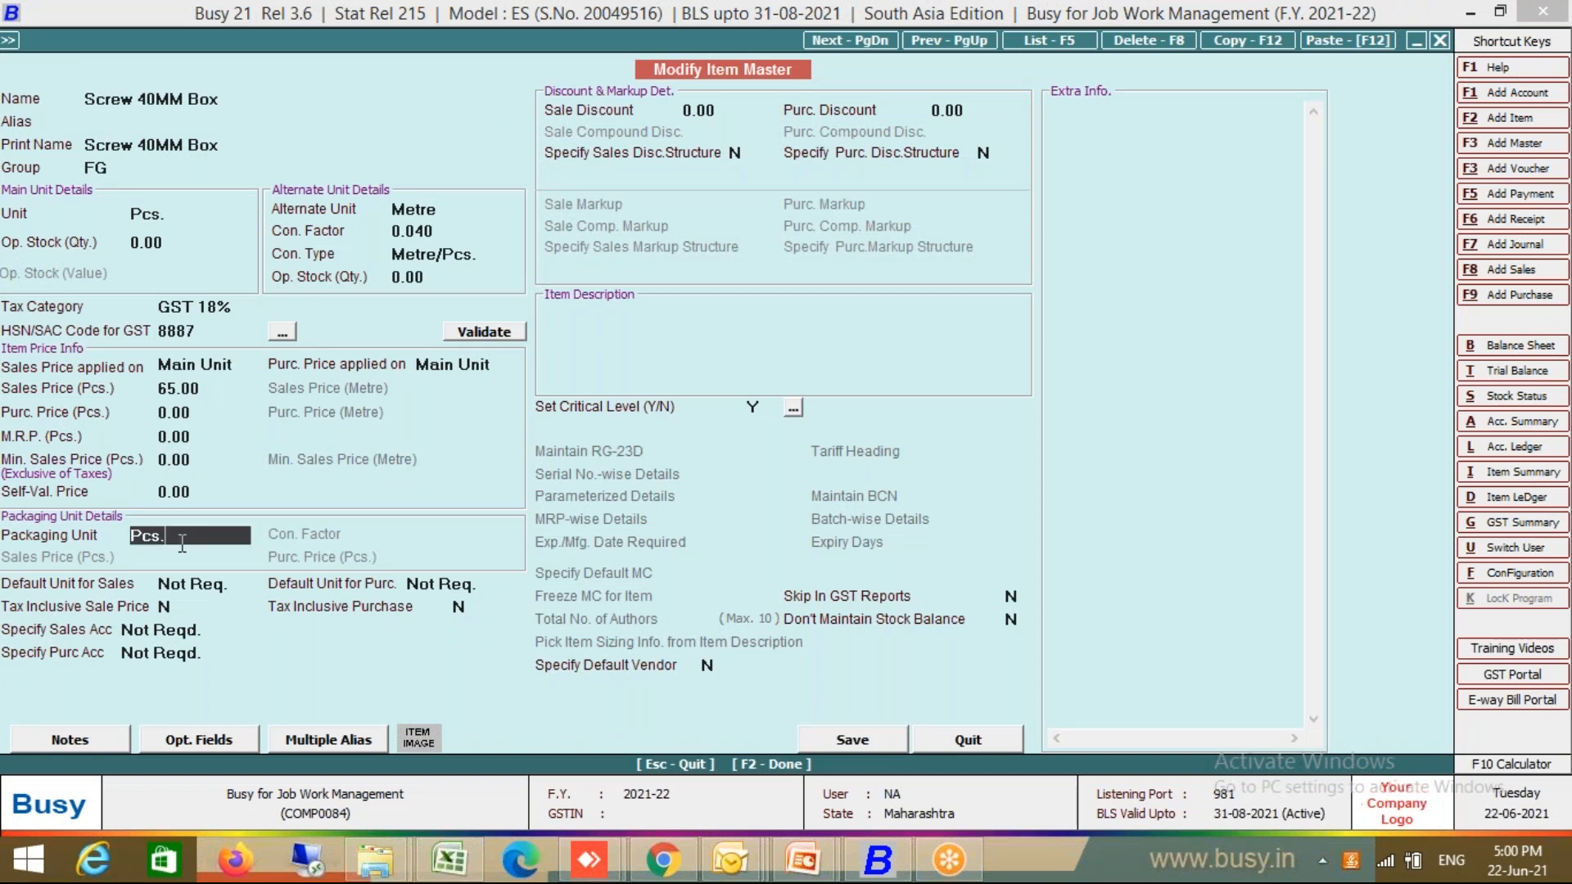
key("BackSpace")
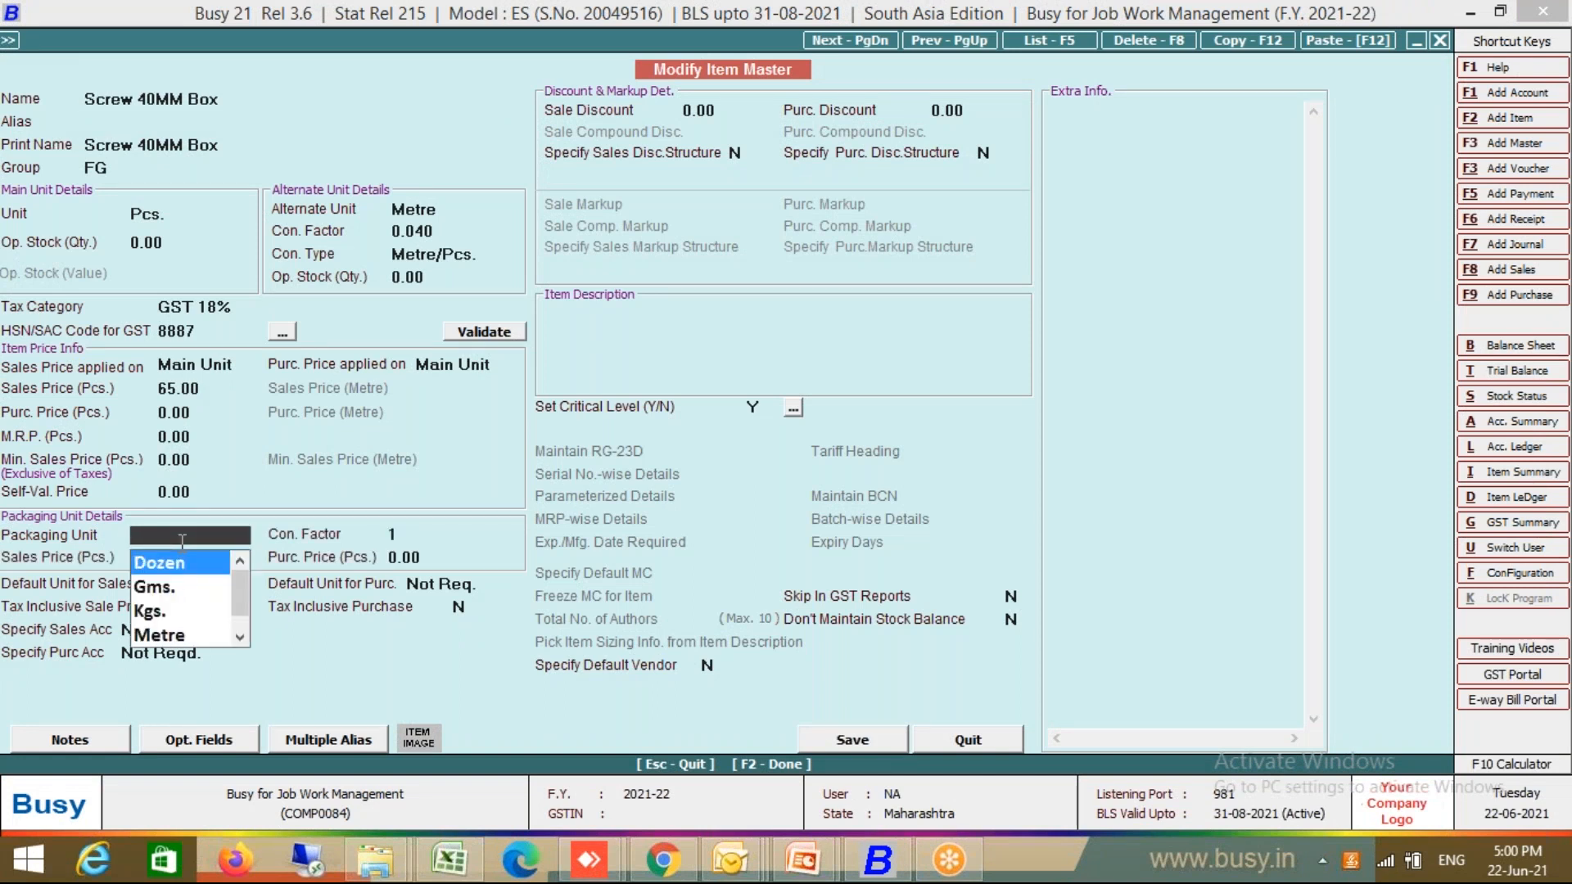
type("o")
key("F3")
type("Box")
key("Return")
key("Return")
key("Return")
key("Down")
key("Down")
key("Down")
key("Down")
key("Down")
key("Return")
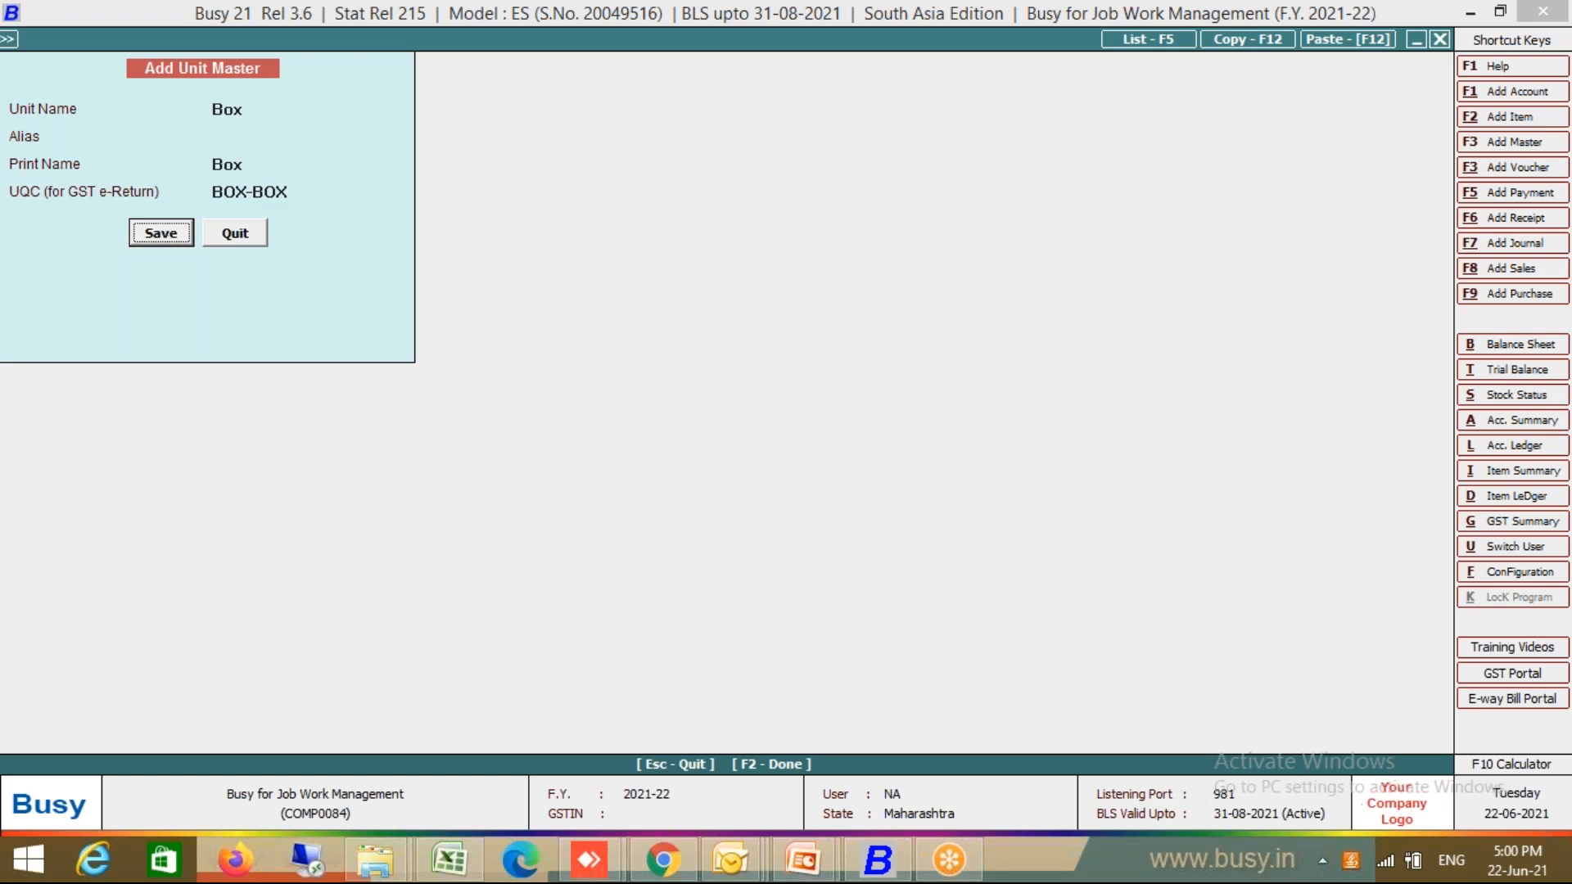
key("Return")
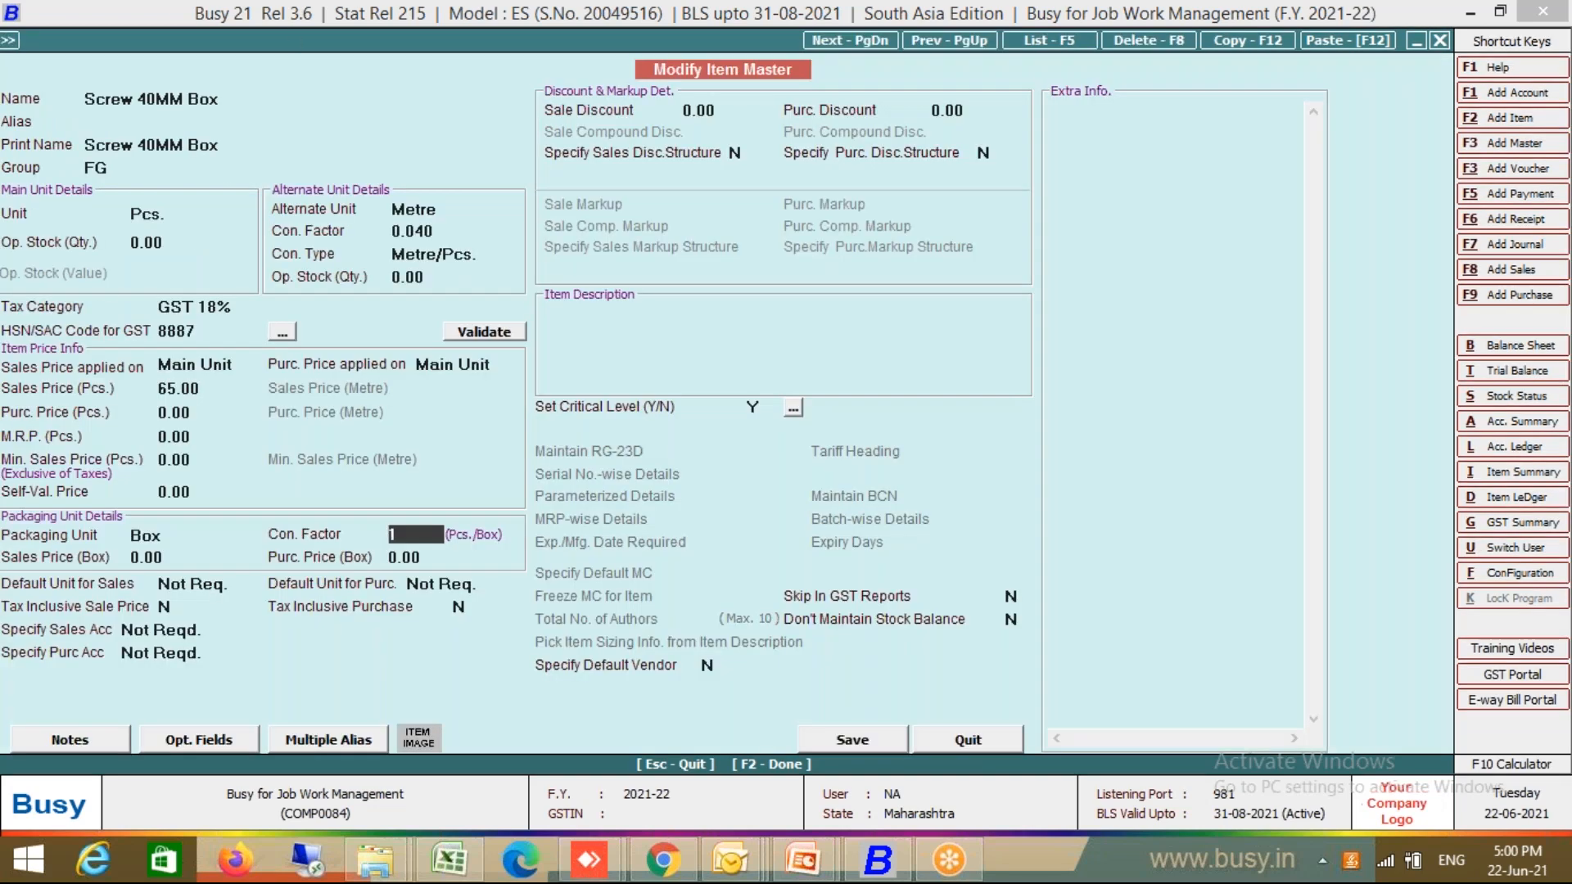
Set the packaging conversion factor to 100 Pcs./Box and the sales price per box to 65
type("00")
key("Return")
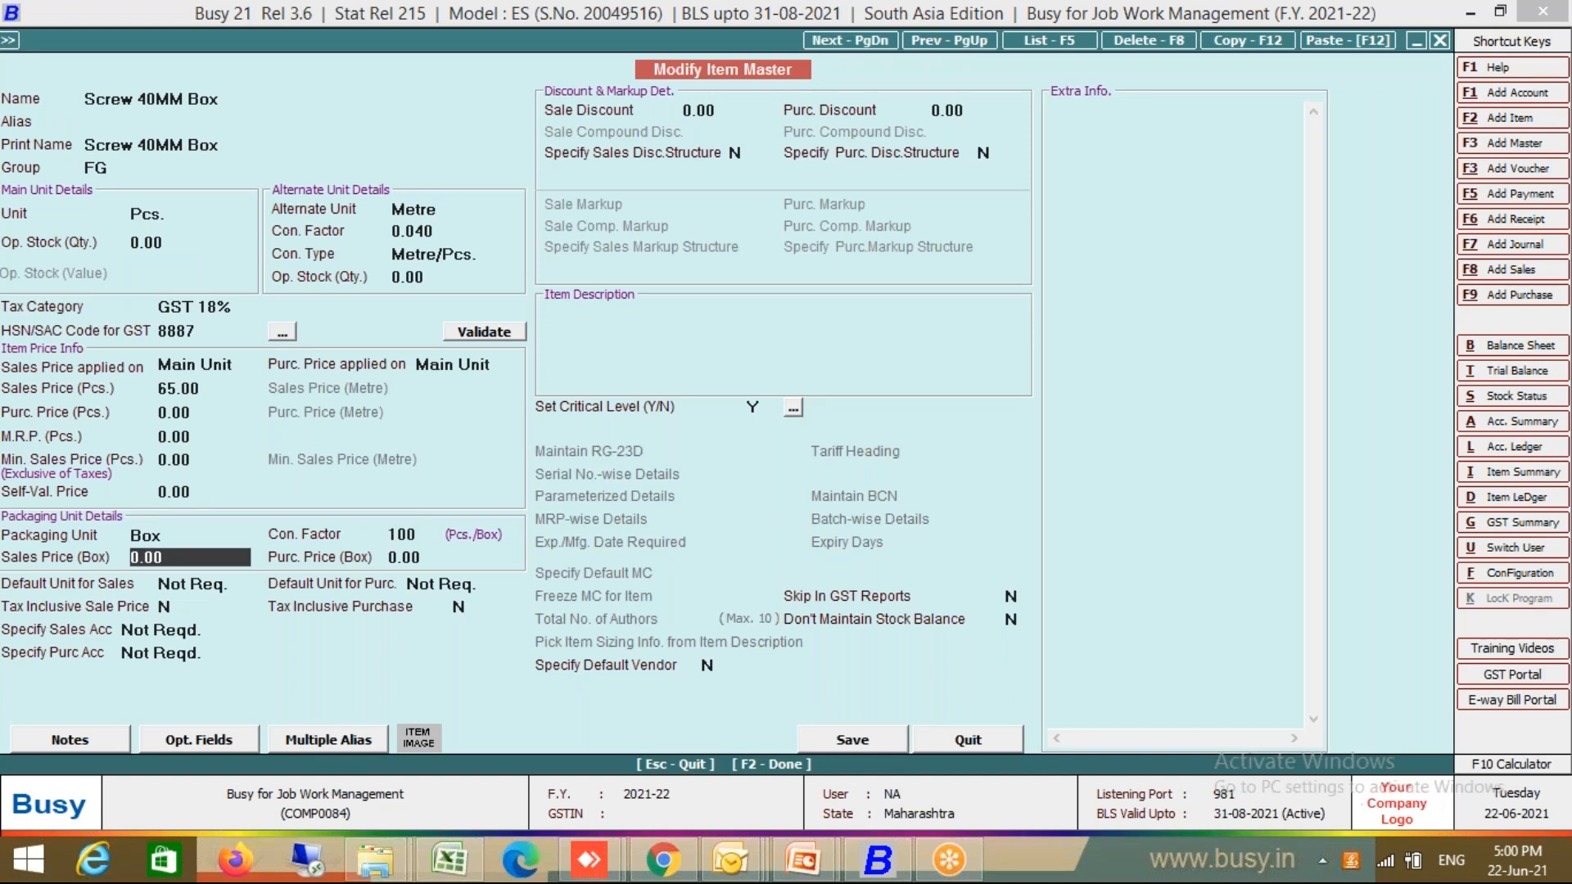
type("65")
Clear the sales price per piece of Screw 40MM Box
left_click(211, 391)
key("BackSpace")
key("BackSpace")
key("BackSpace")
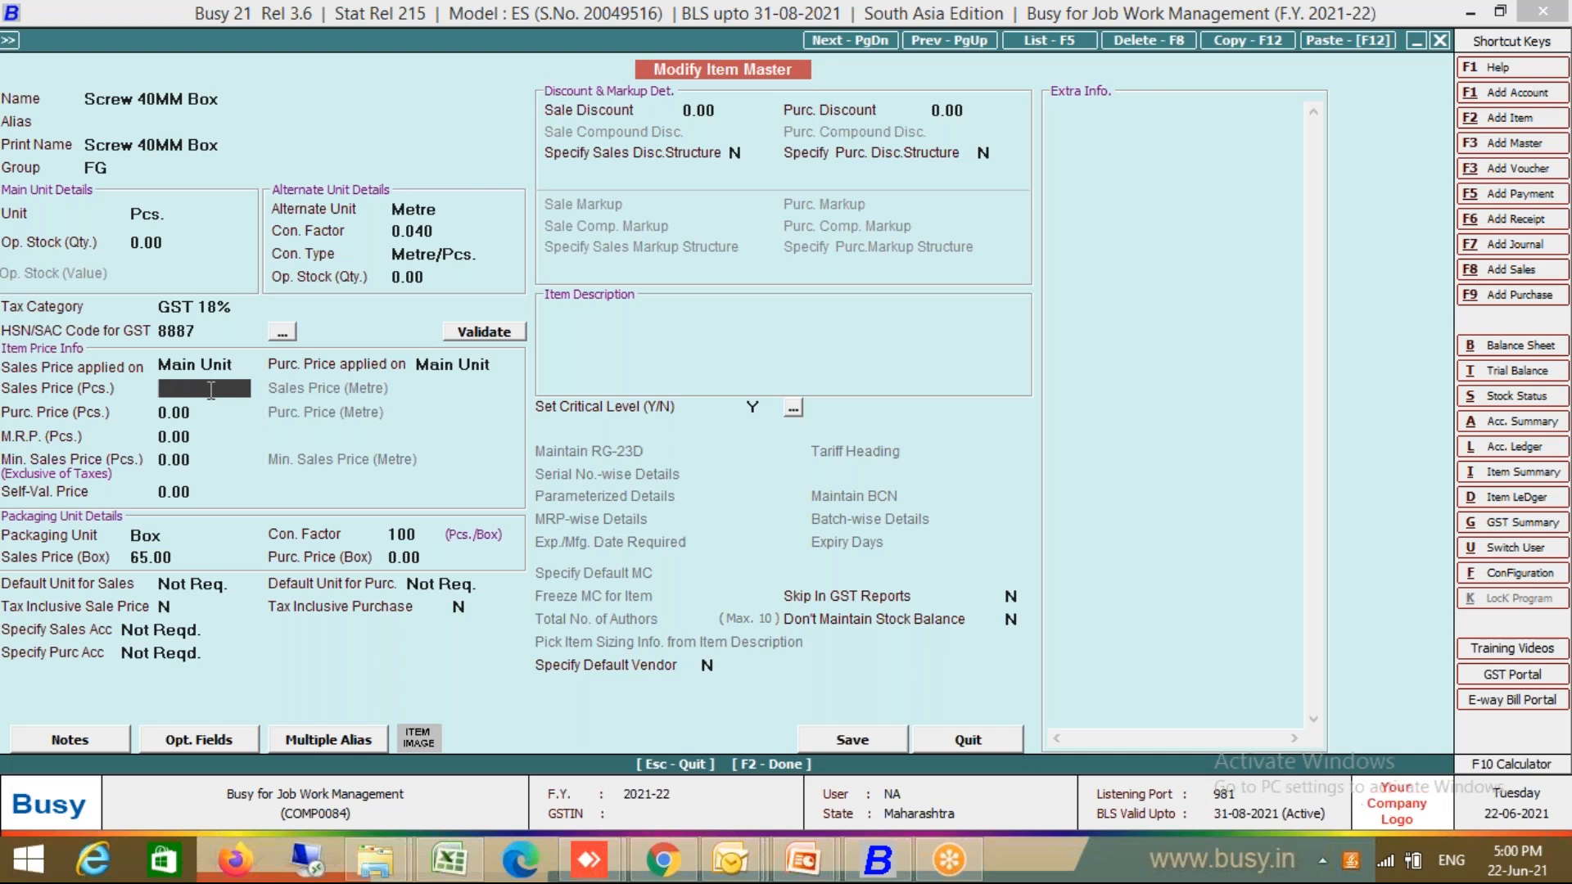
key("Return")
Choose a default unit for sales for Screw 40MM Box, save the modified item master and close the item selection
left_click(196, 581)
key("Down")
key("Down")
key("Down")
key("Return")
key("Return")
key("F2")
key("Return")
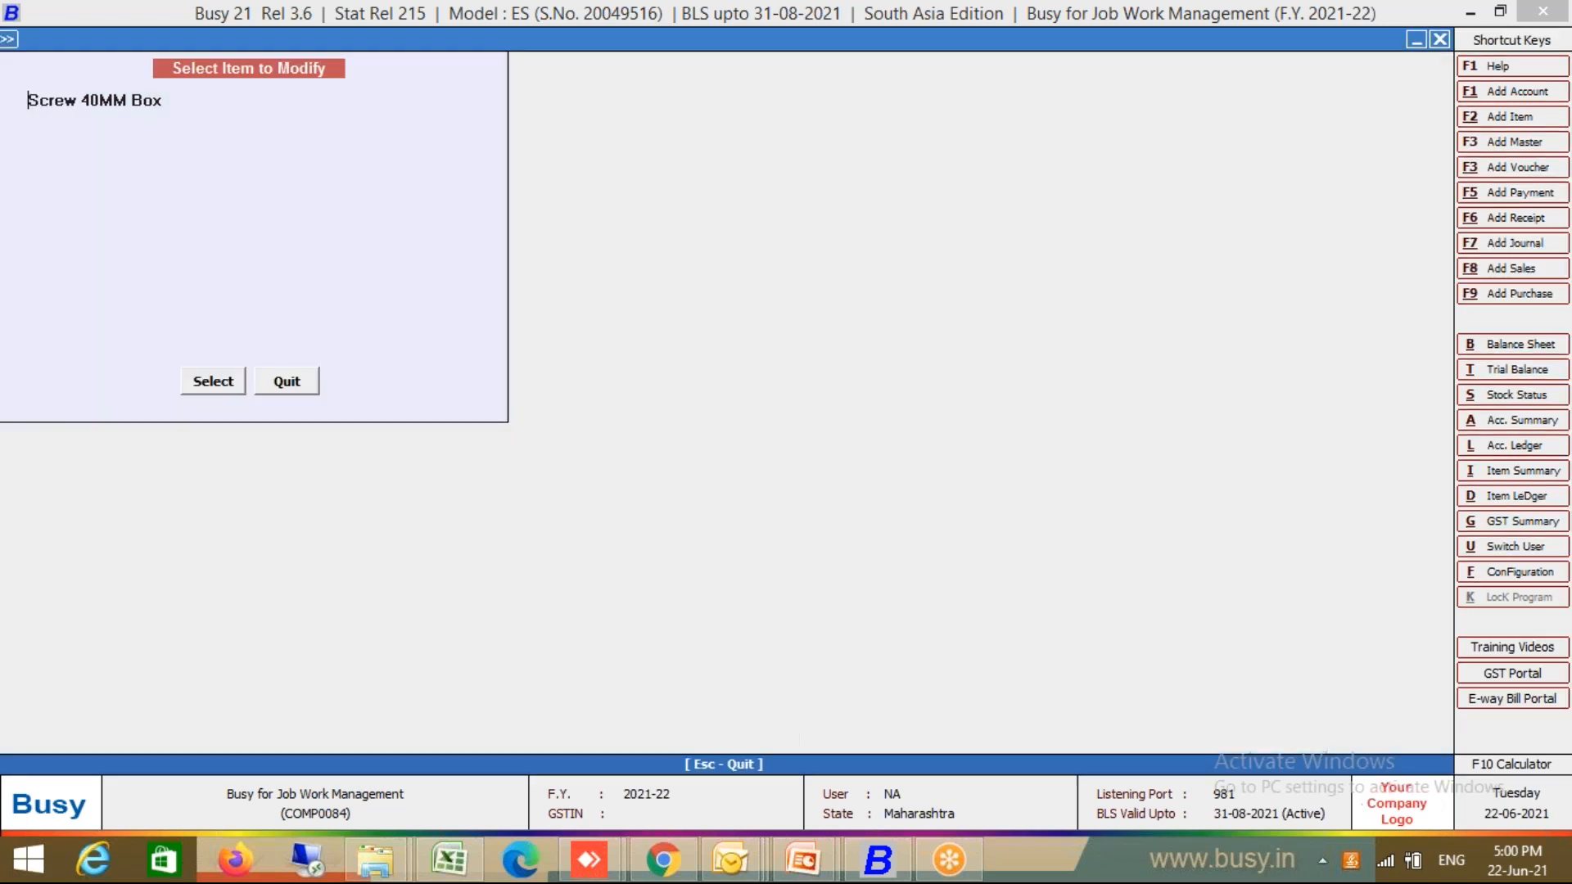
key("Escape")
Start a new purchase order dated 01-06-2021 with purchase type L/GST-MultiRate
key("Right")
key("Down")
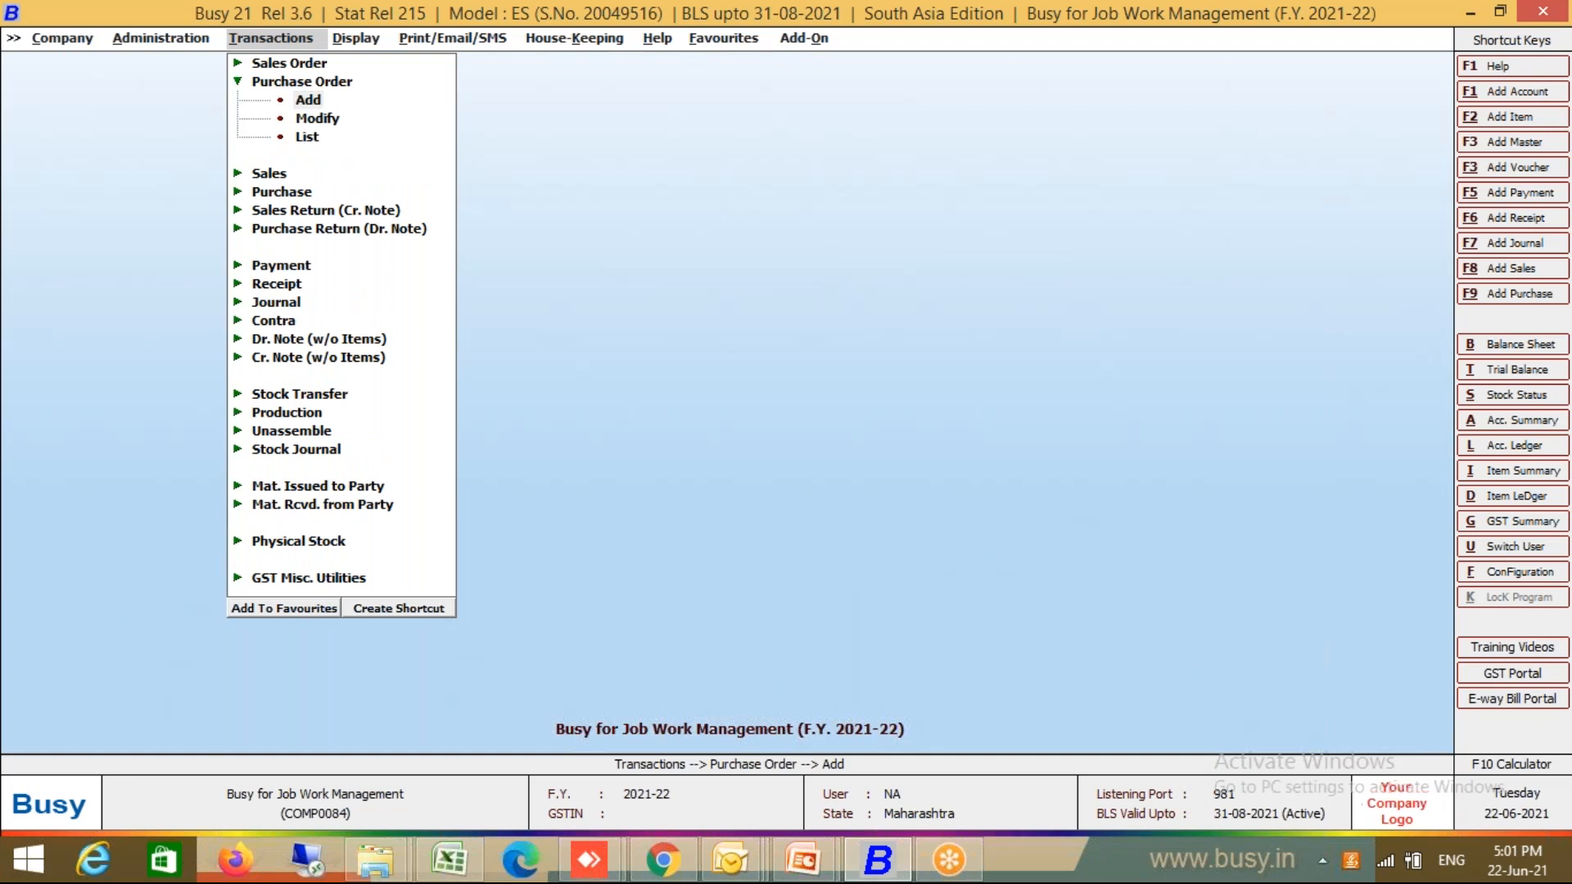
key("Return")
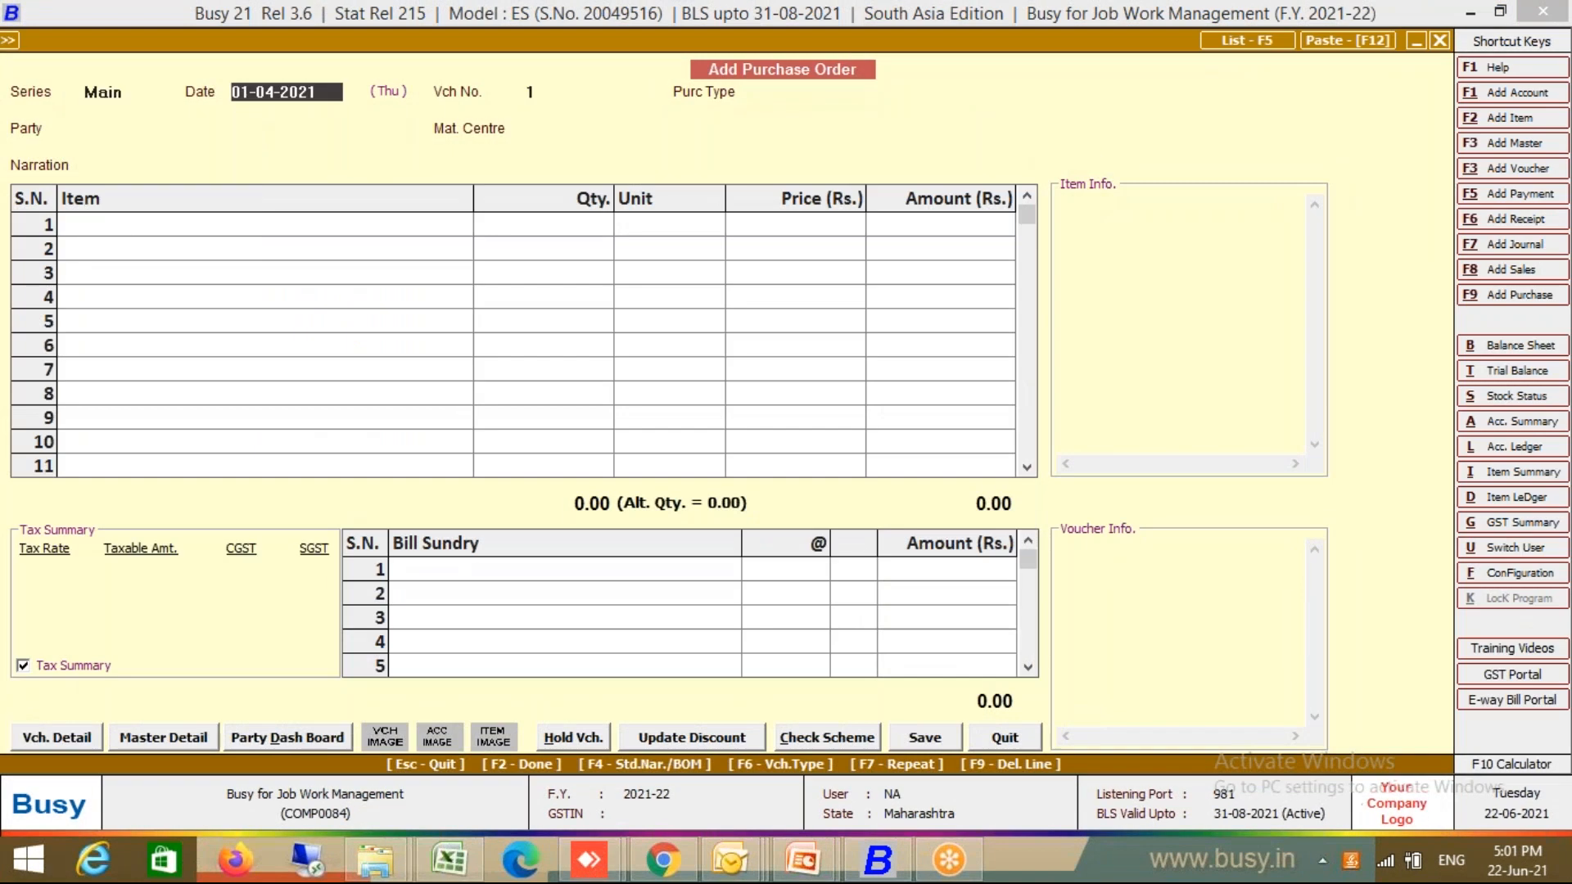
type("1-6")
key("Return")
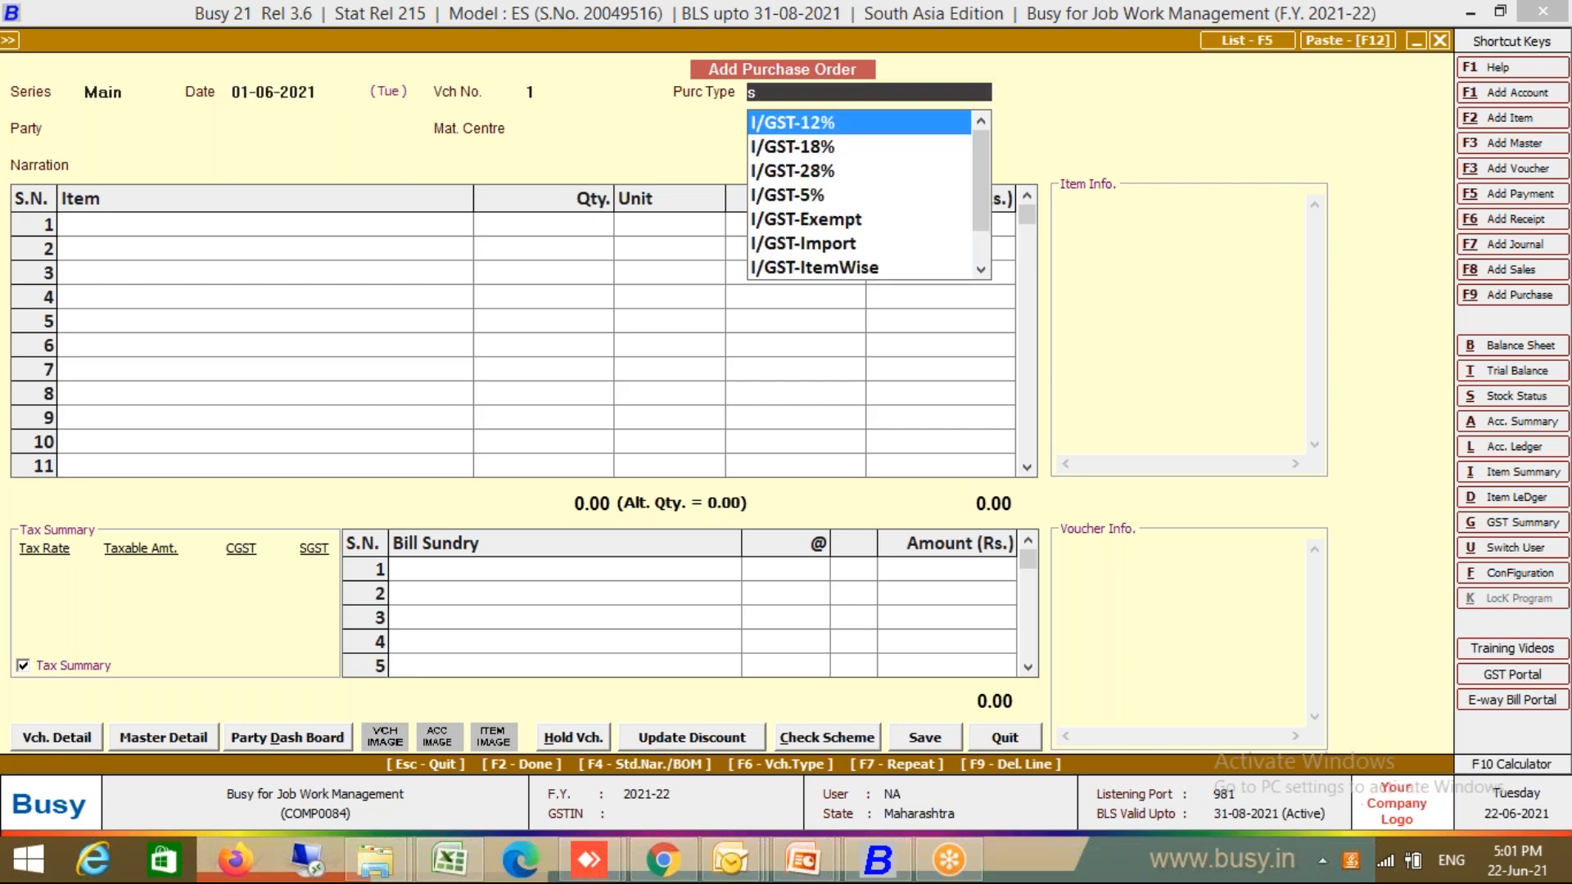
type("mult")
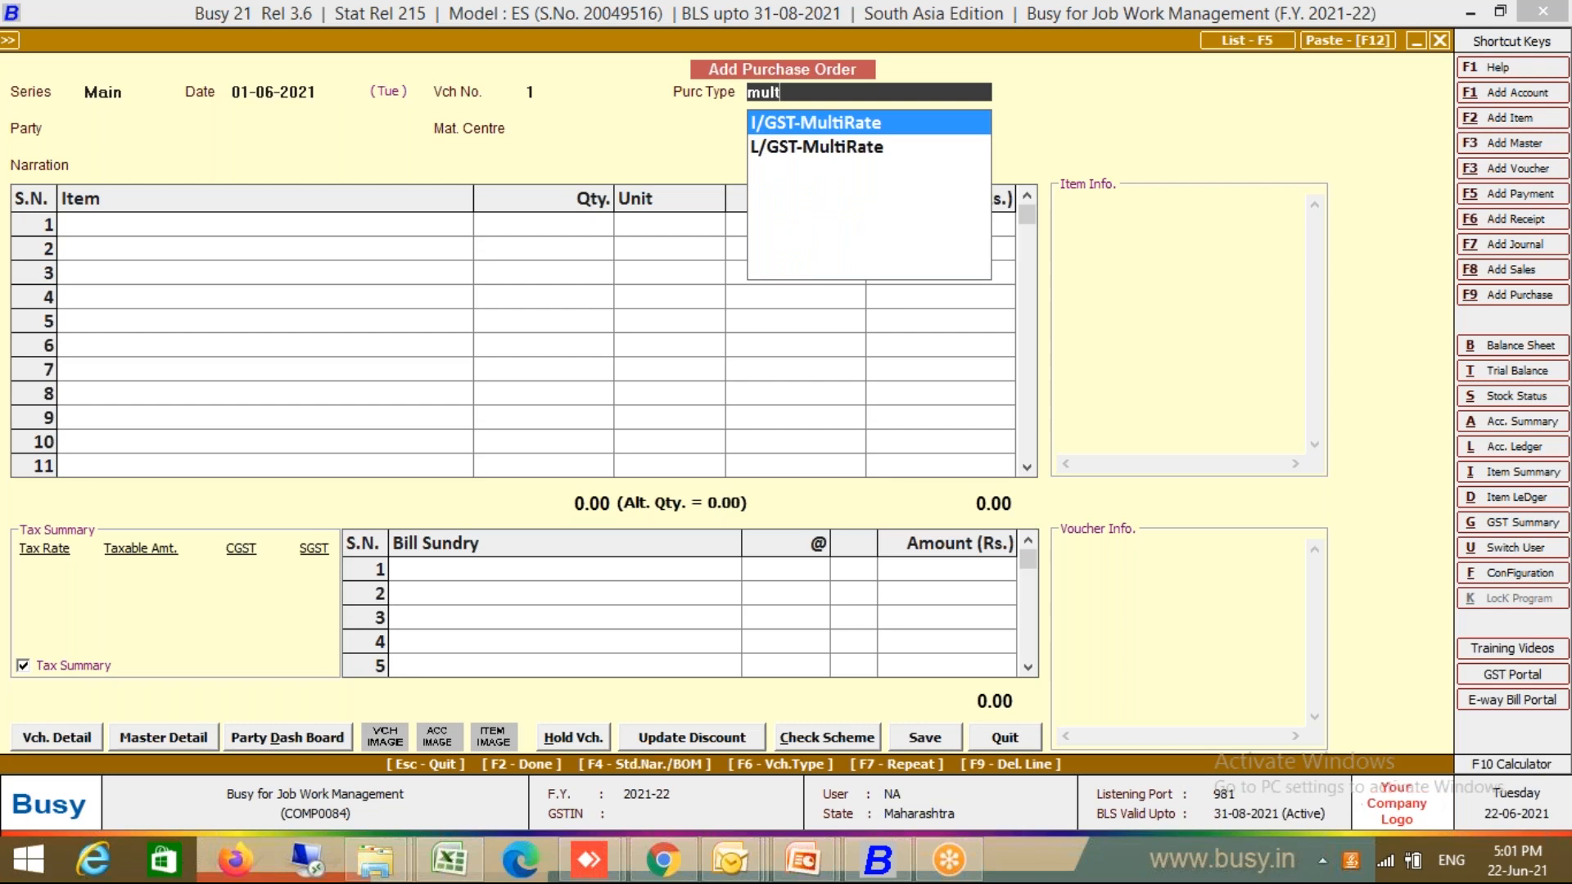
key("Down")
key("Return")
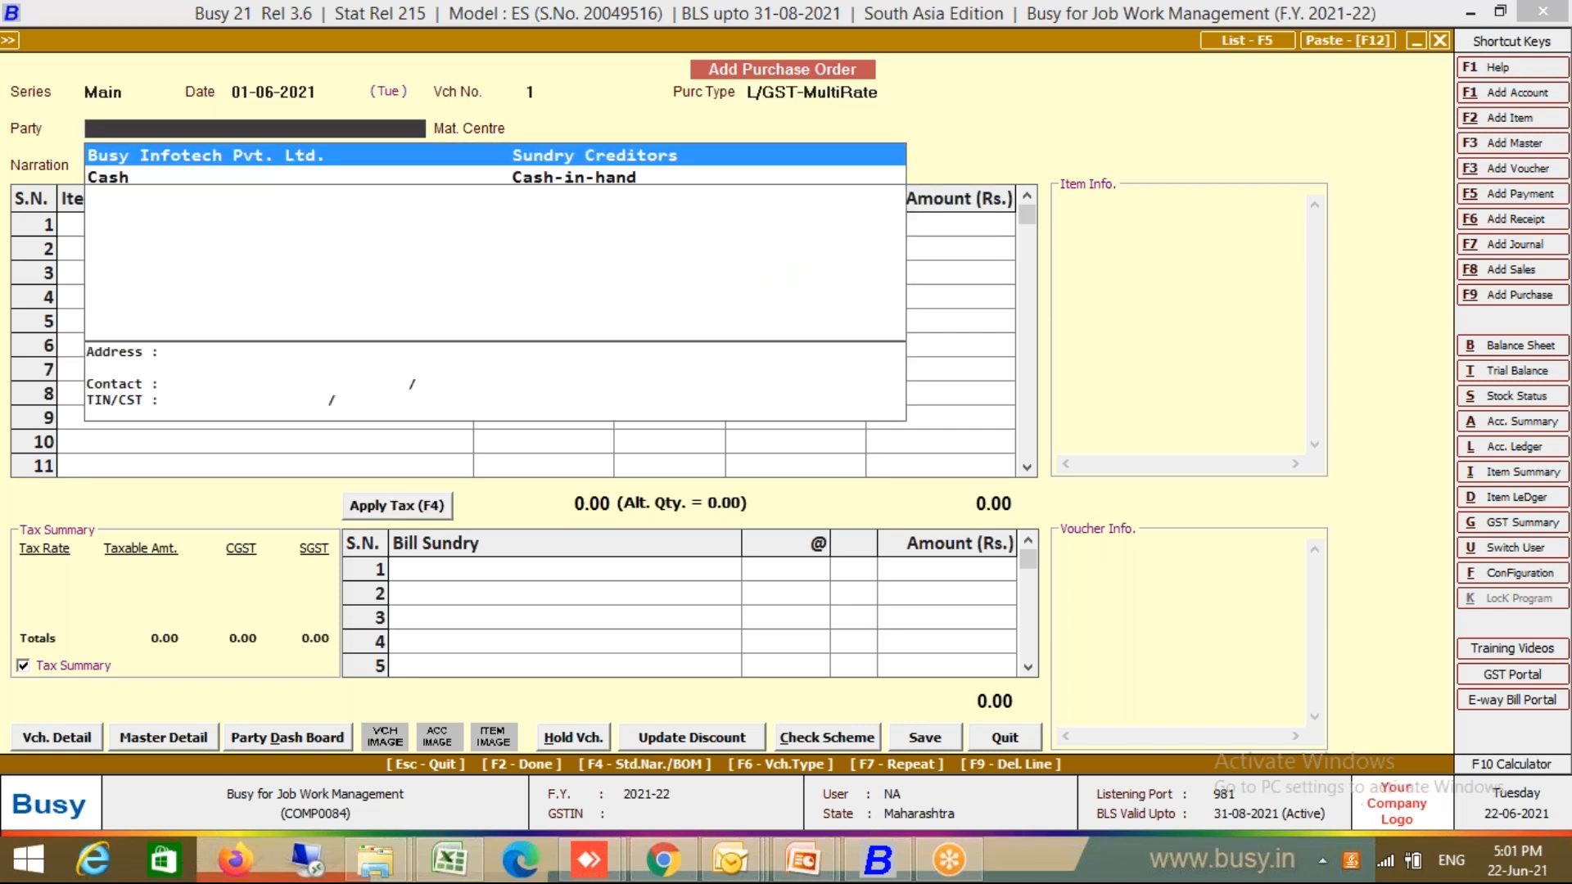
Add a new party account named "Service Vendor" from the purchase order, keeping the same print name
key("F3")
type("Ser")
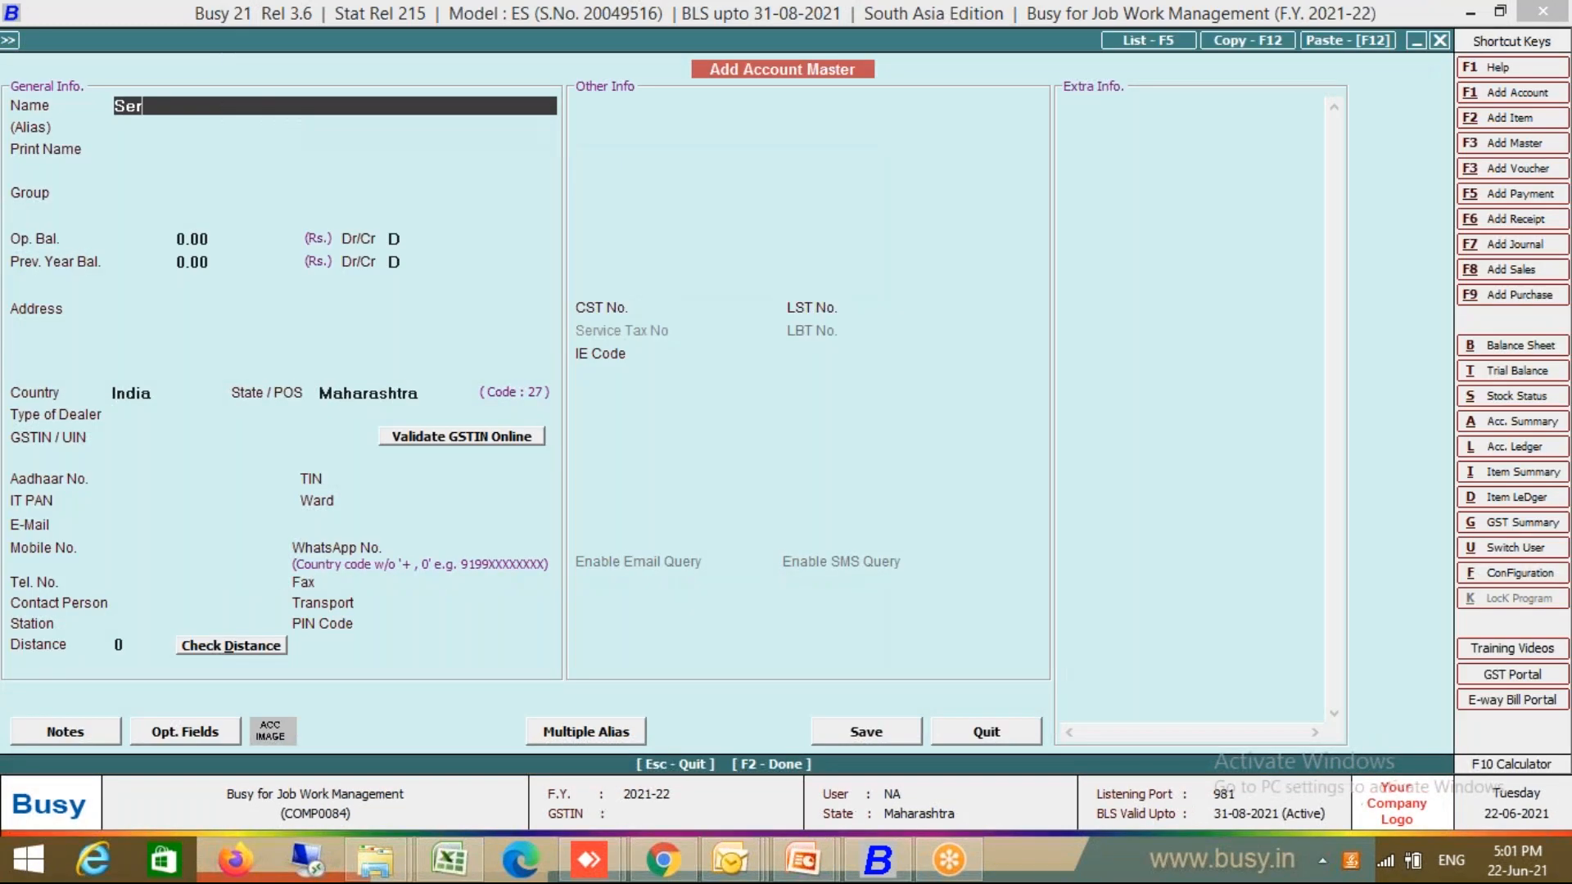
type("vice Vendor")
key("Return")
key("Return")
Place the Service Vendor account under Sundry Creditors, save it and use it as the purchase order's party
type("sun")
key("Return")
key("Return")
key("Return")
key("Return")
key("Return")
key("Return")
key("Return")
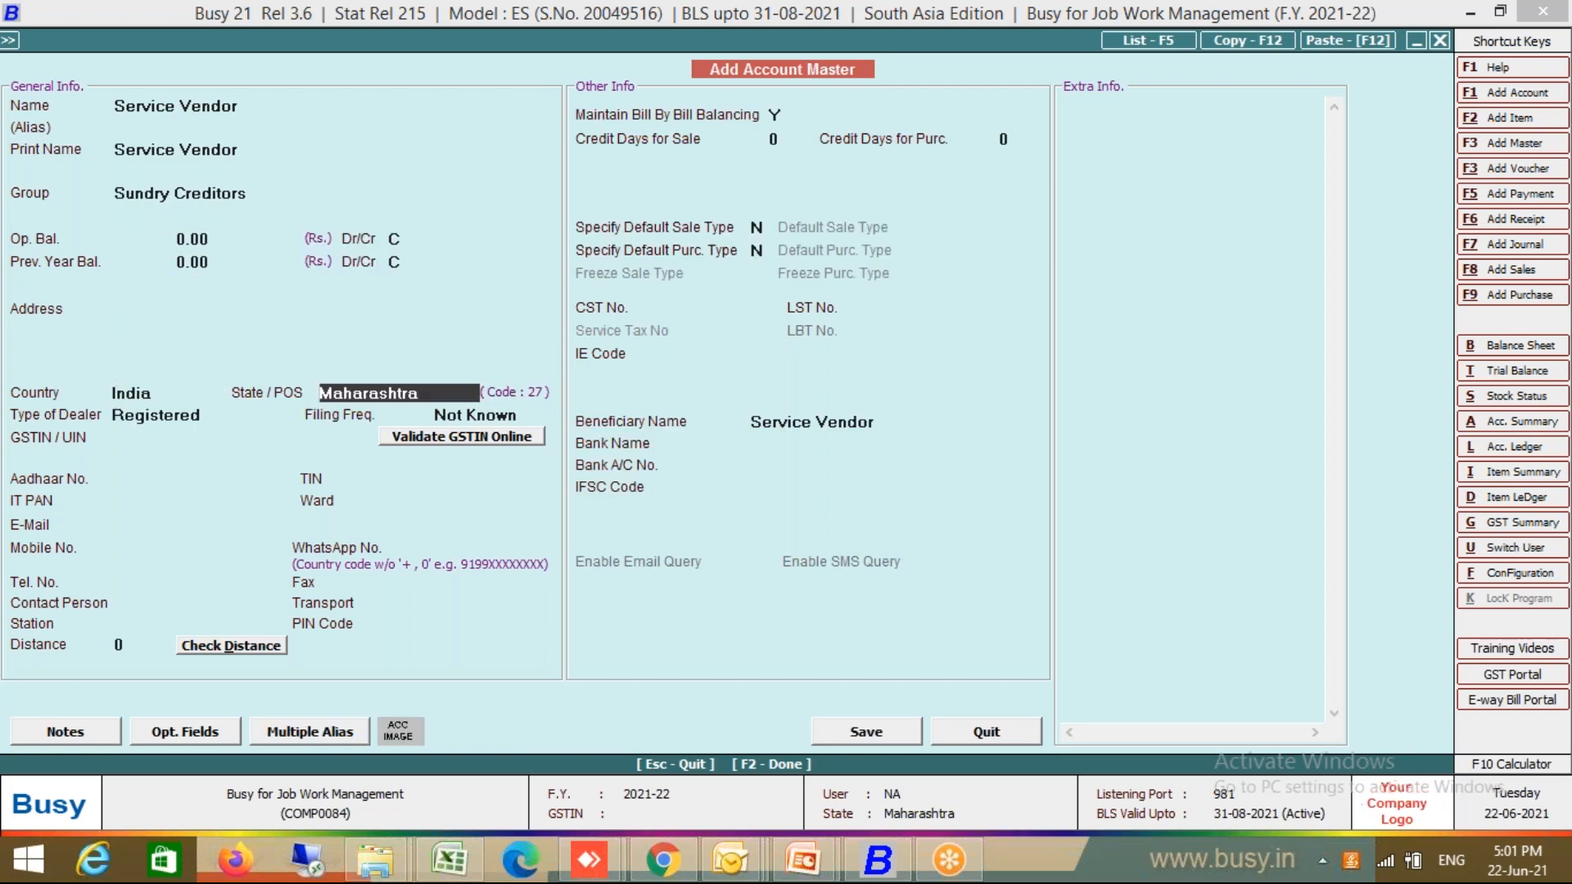
key("F2")
key("Return")
key("Return")
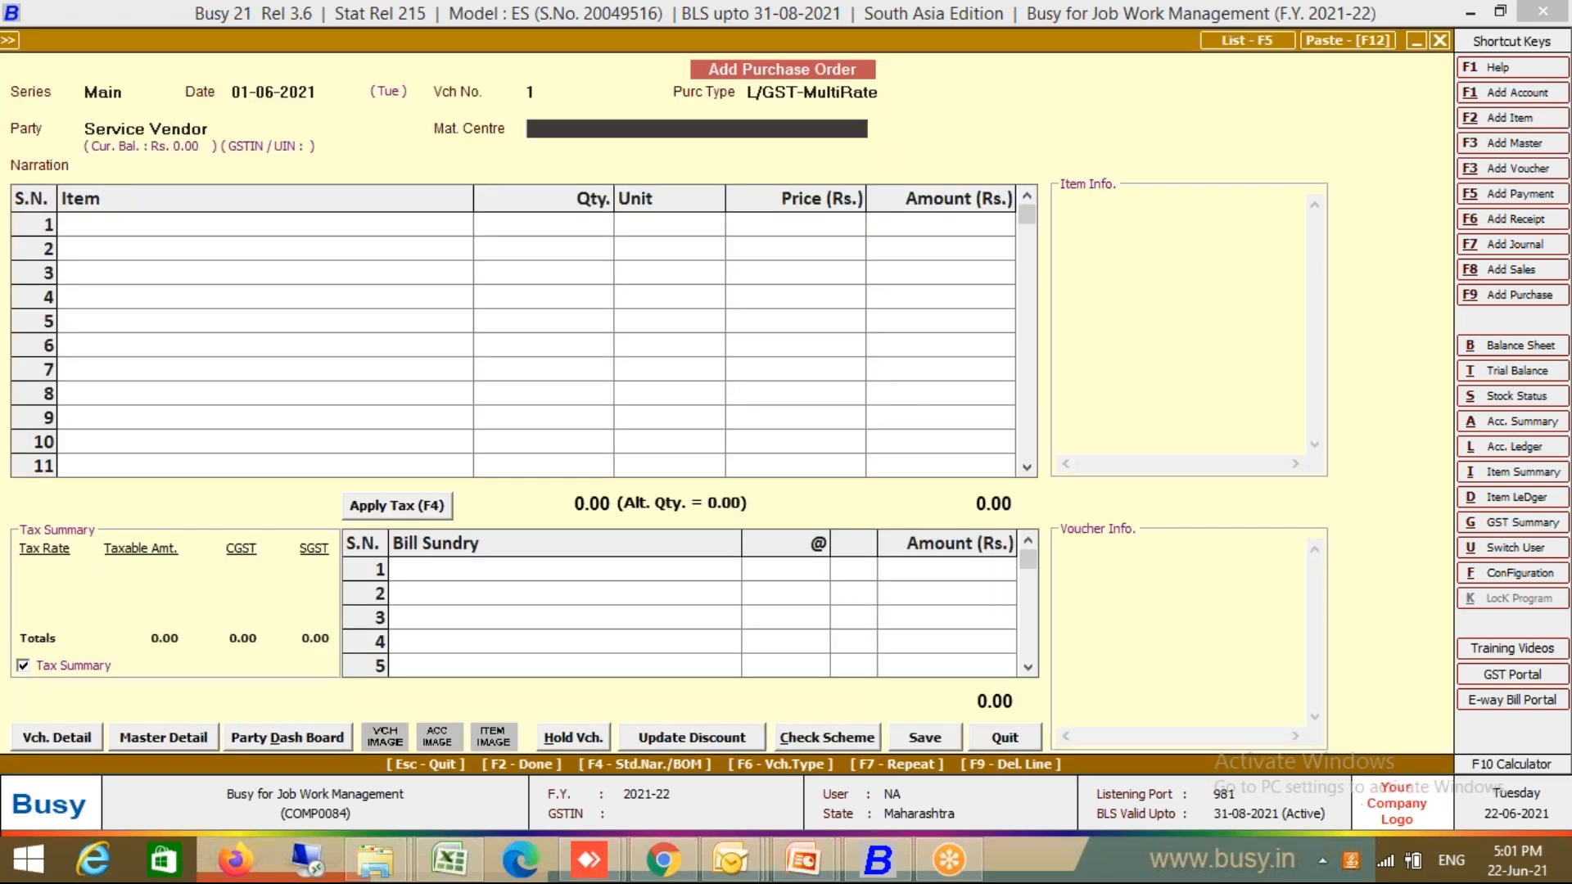
Set the purchase order's material centre to Main Store and choose Screw 40MM Box as the first item
key("Return")
key("Return")
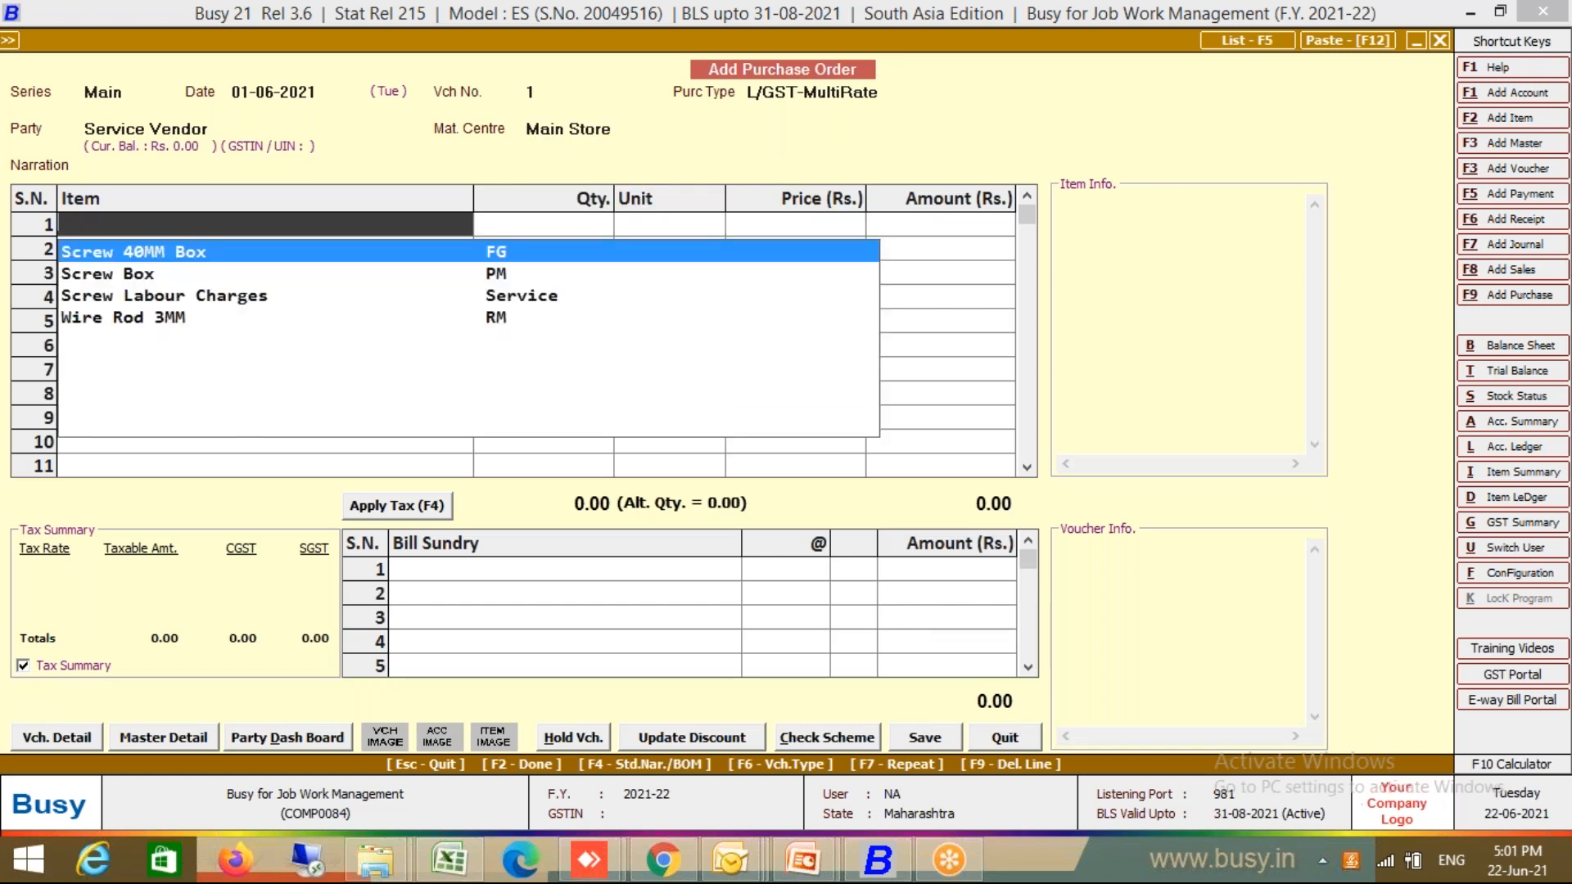
key("Down")
key("Up")
key("Return")
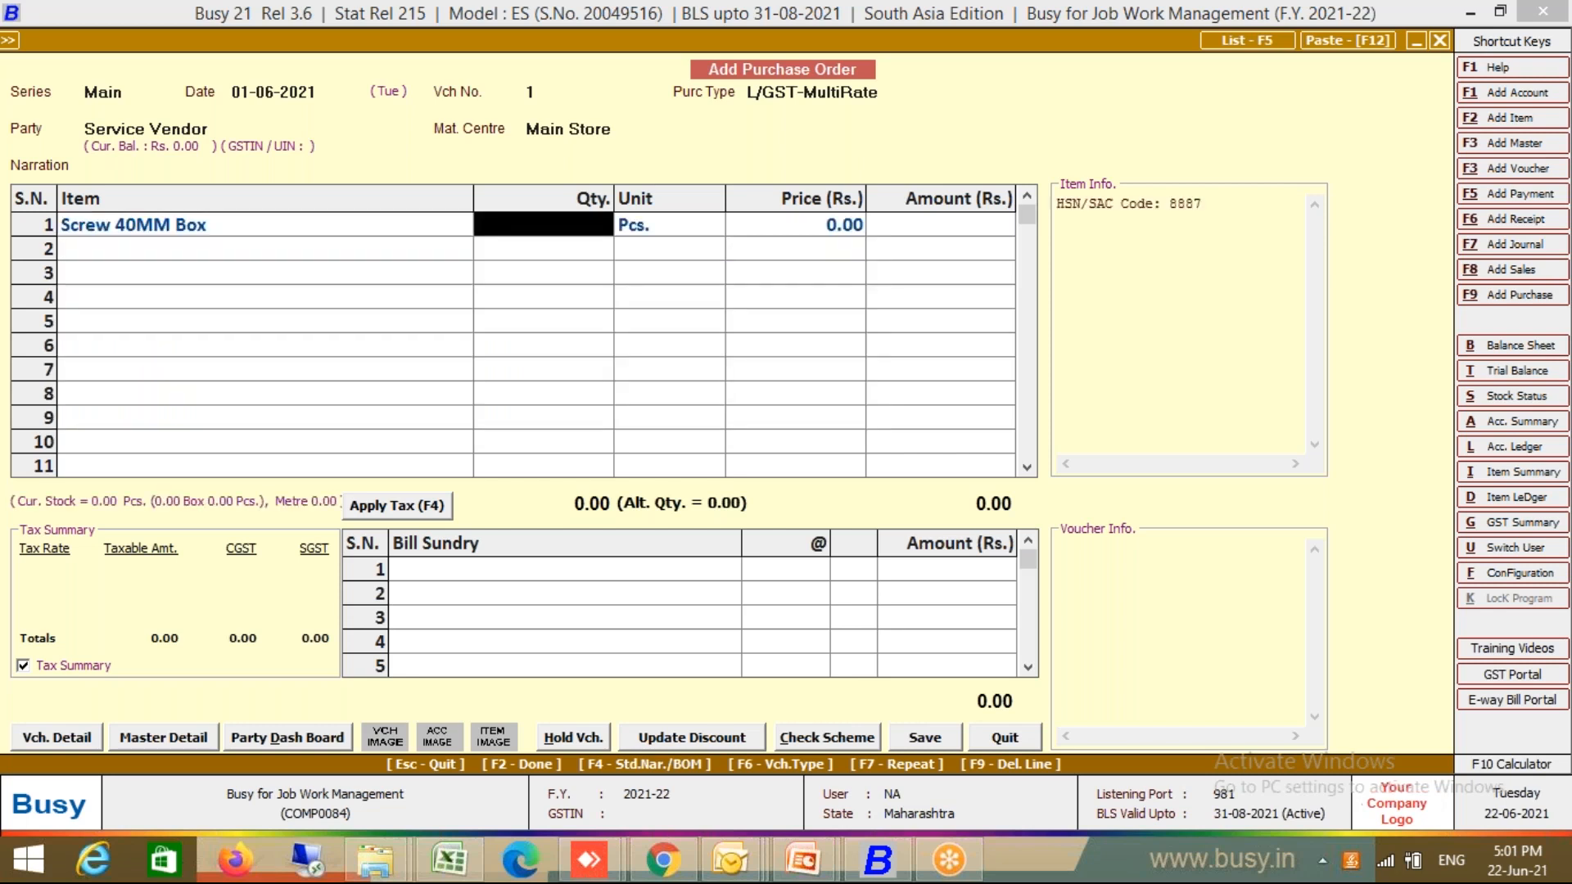
Order 4,000 Pcs. of Screw 40MM Box, accepting the alternate quantity in metres and a zero price
type("4000")
key("Return")
key("Return")
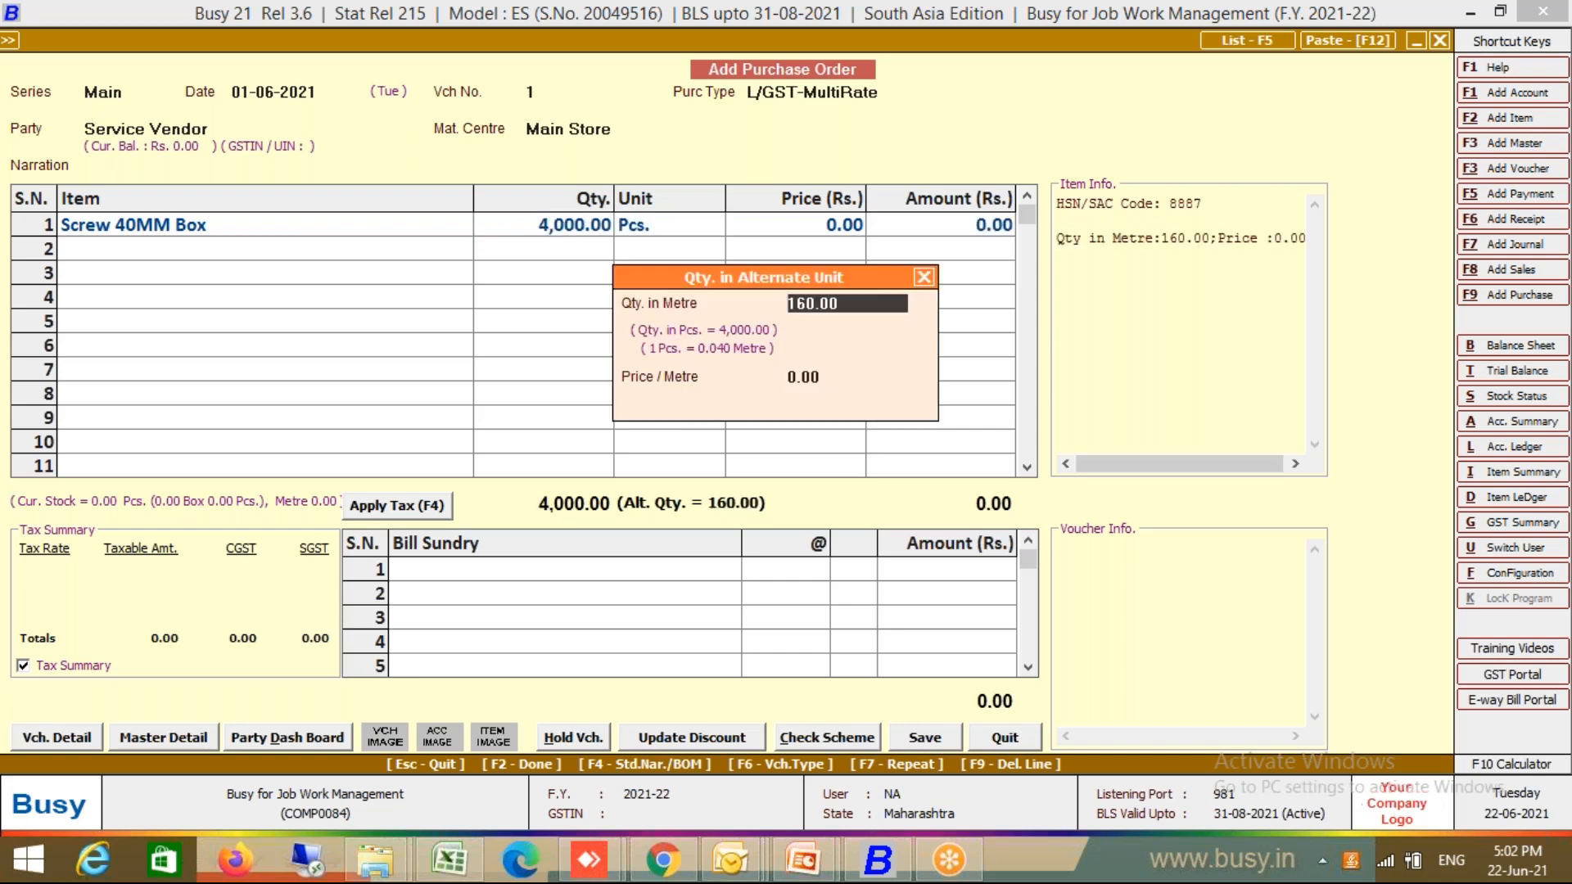
key("Return")
key("Return")
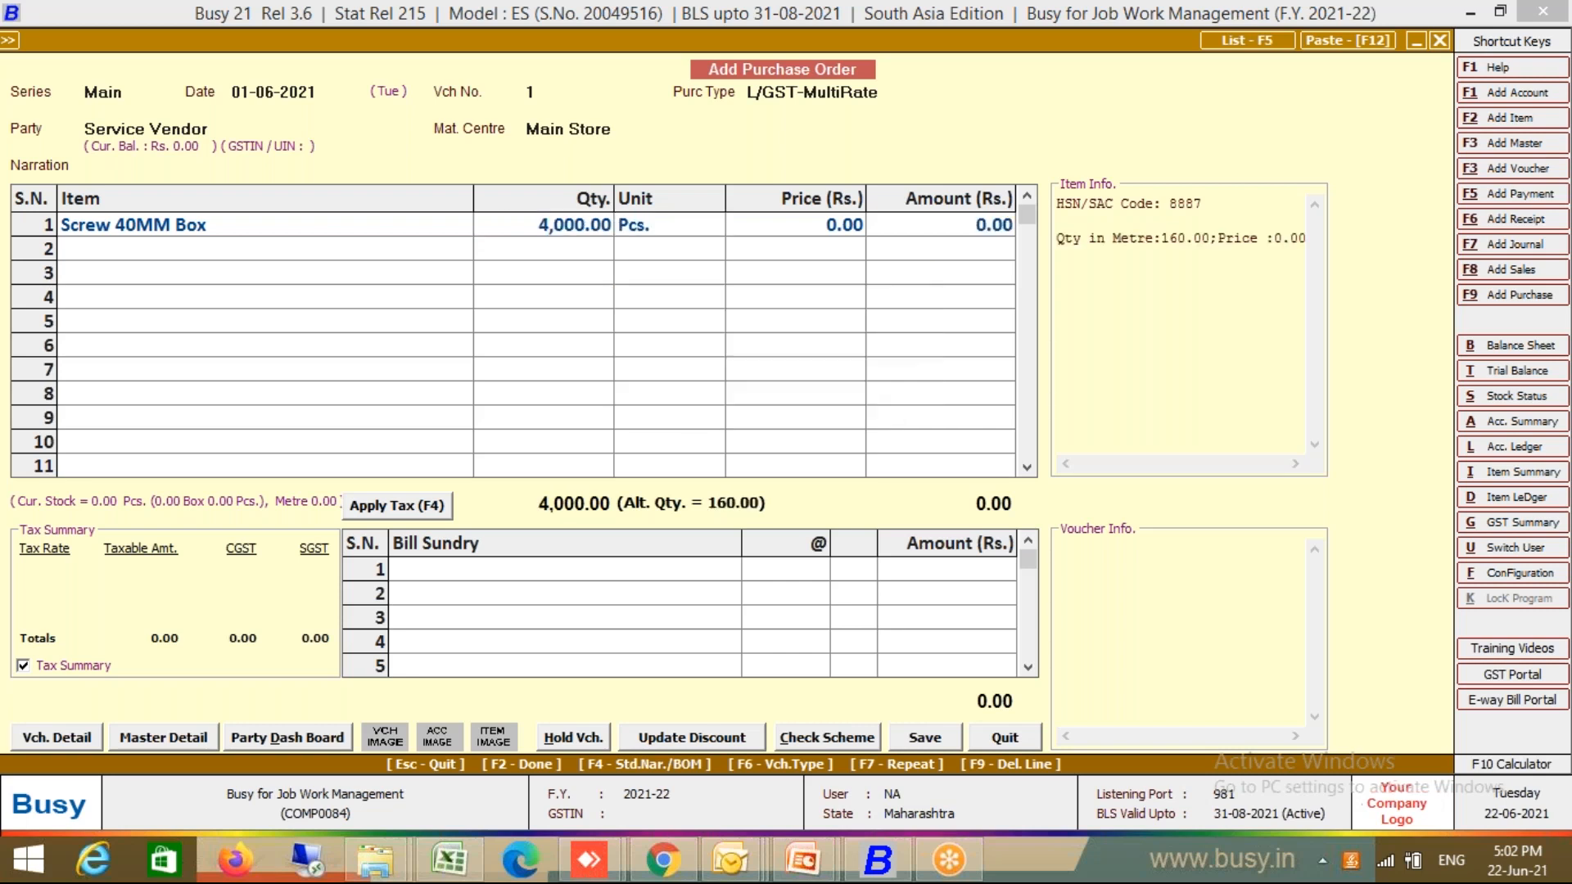
key("Return")
key("Return")
Choose Screw Labour Charges as the second item and open its item master for modification
key("Down")
key("Down")
key("Return")
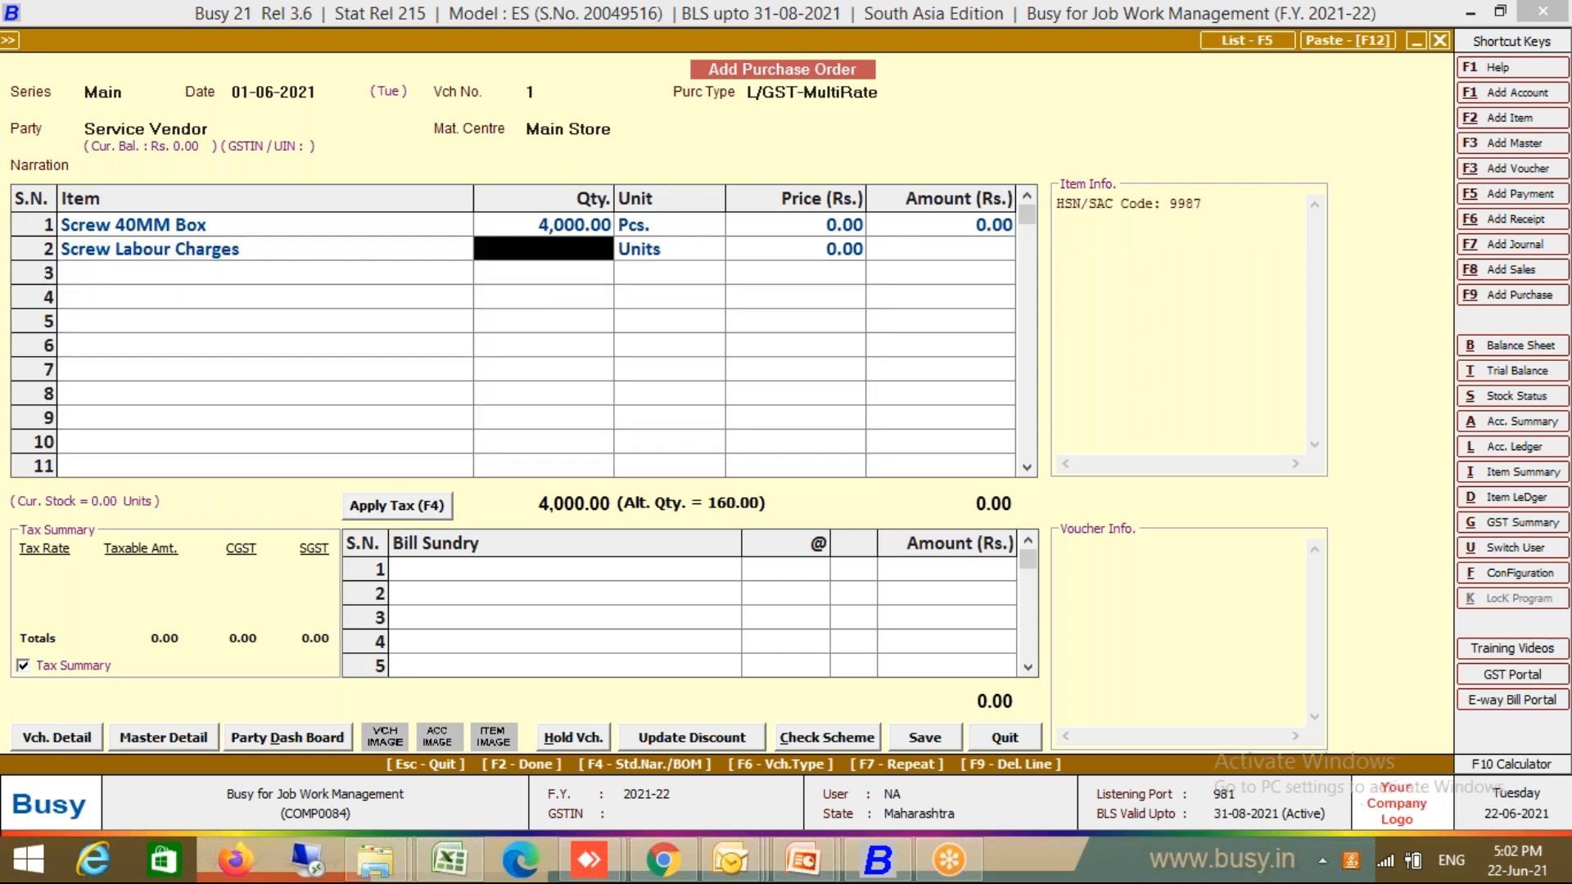
key("Left")
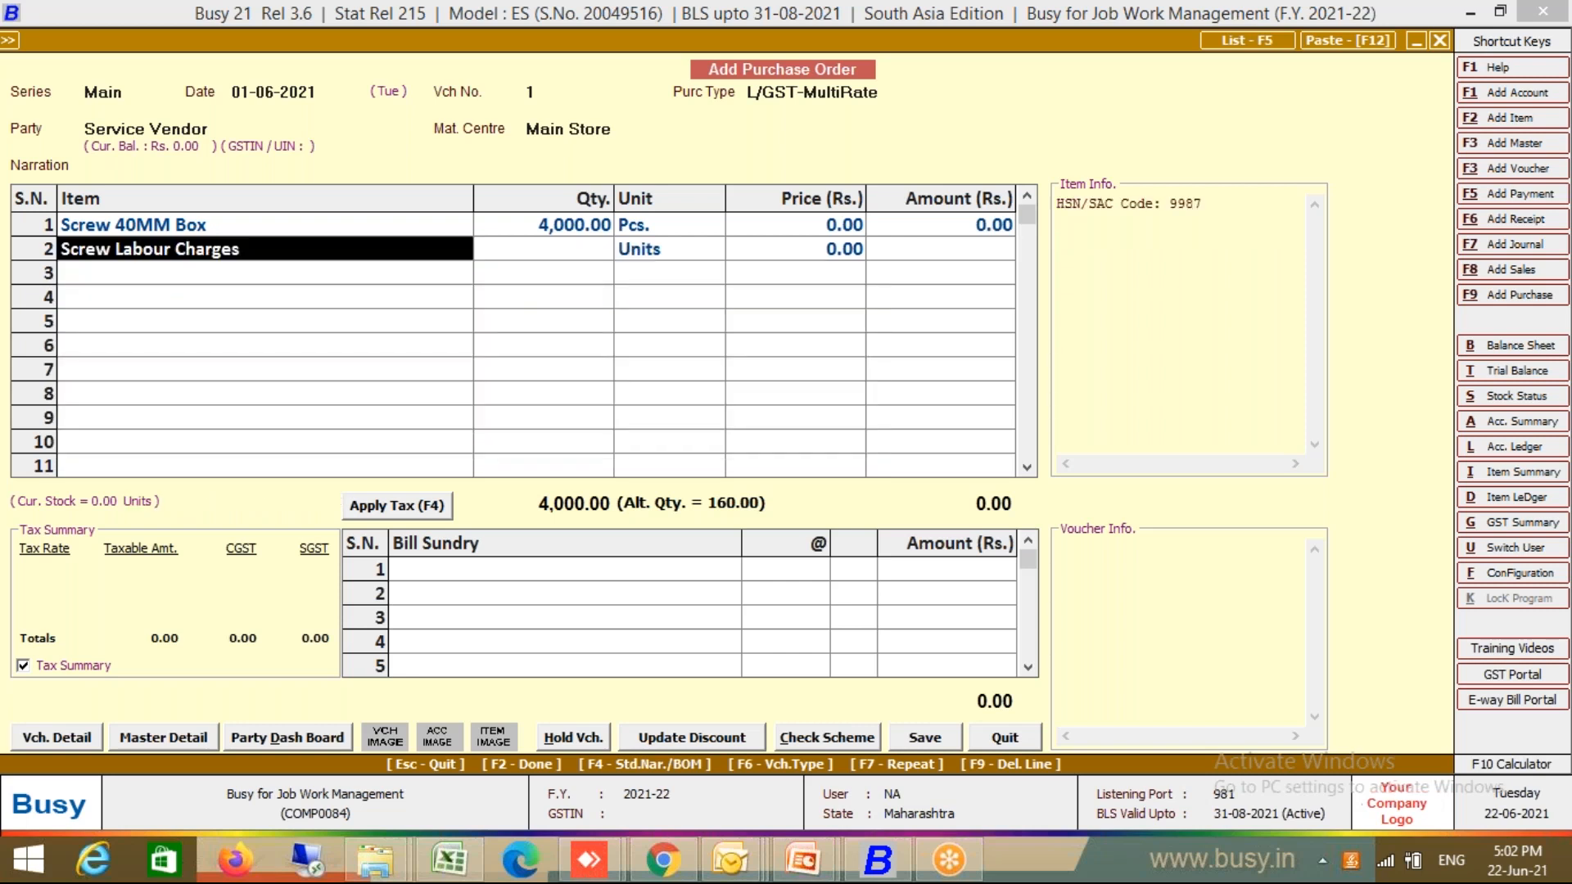
key("alt+m")
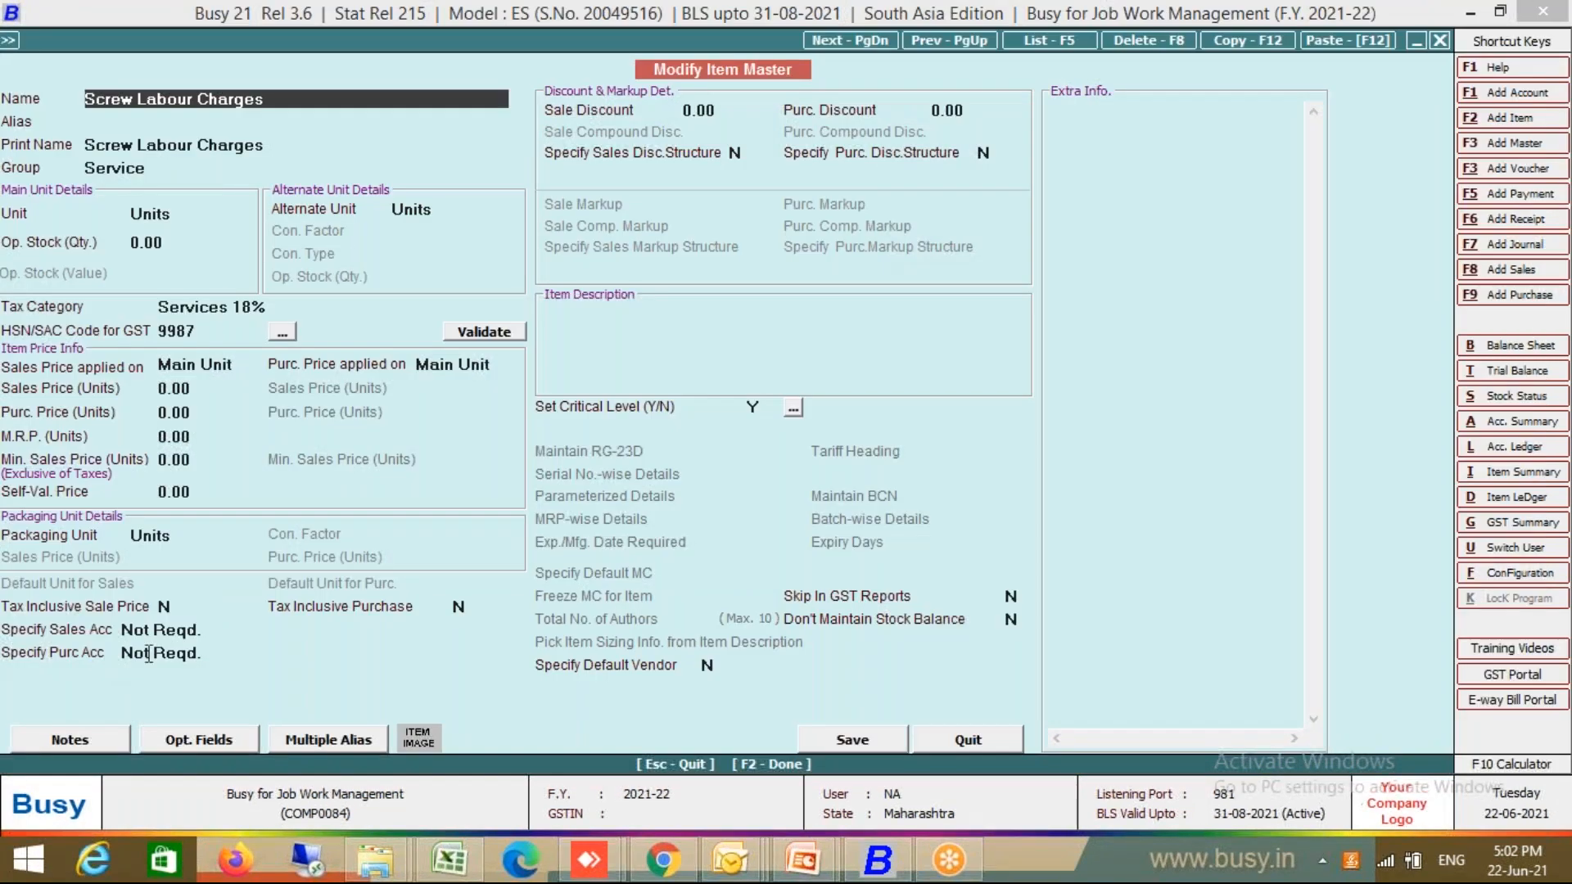
Set the purchase account option of Screw Labour Charges to Specify Here
left_click(149, 653)
key("Down")
key("Down")
key("Up")
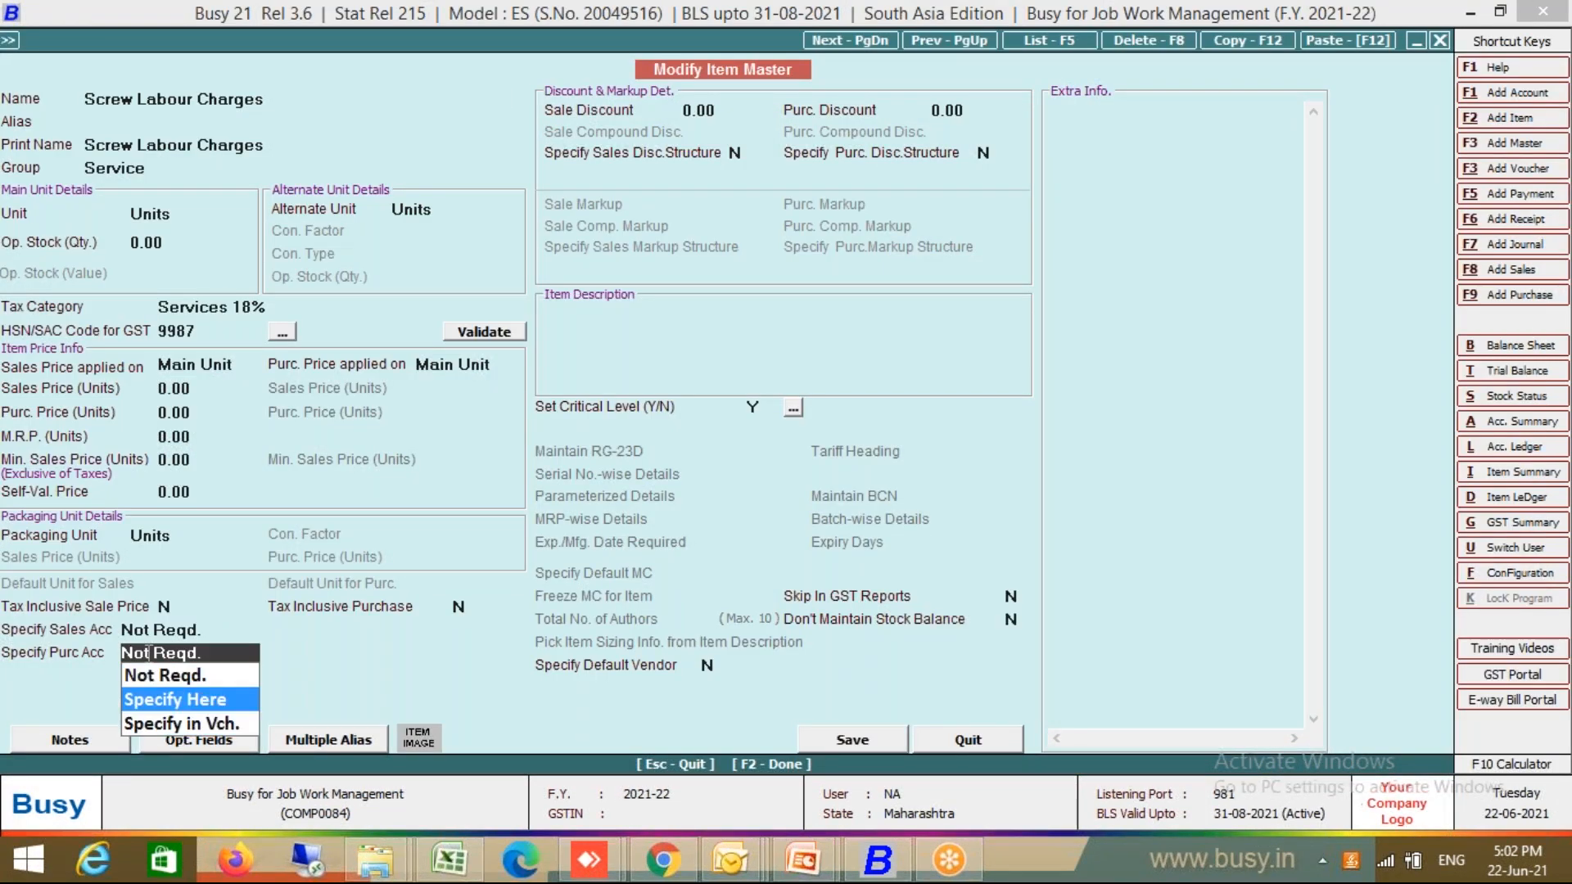
key("Return")
Add a new account named "Labour Charges" under Expenses (Direct/Mfg.) from the purchase account field
key("F3")
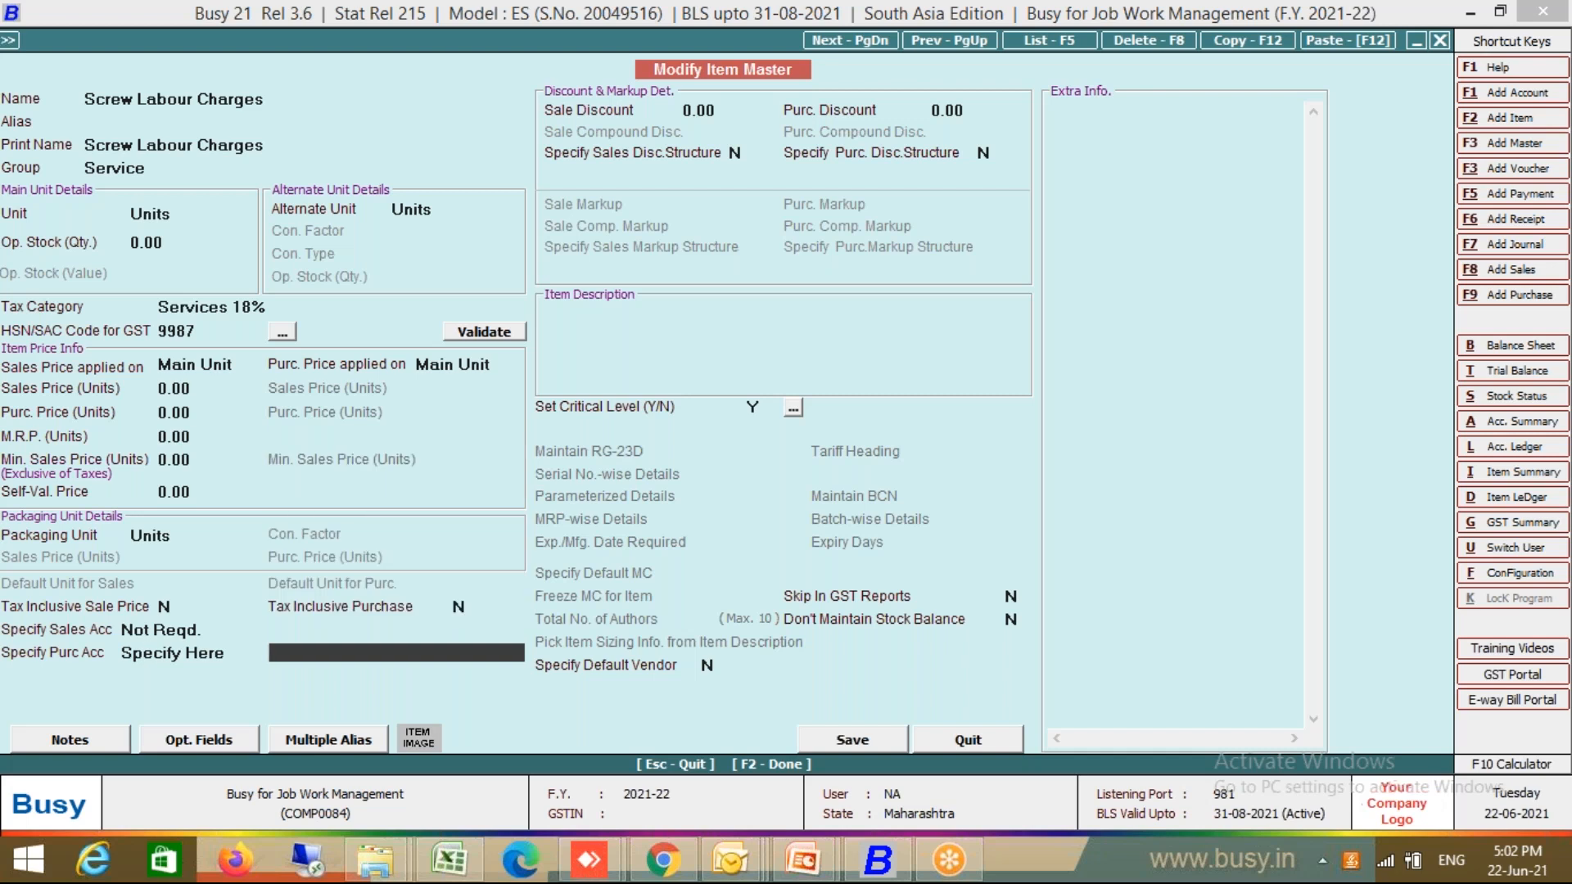
type("Labour Charges")
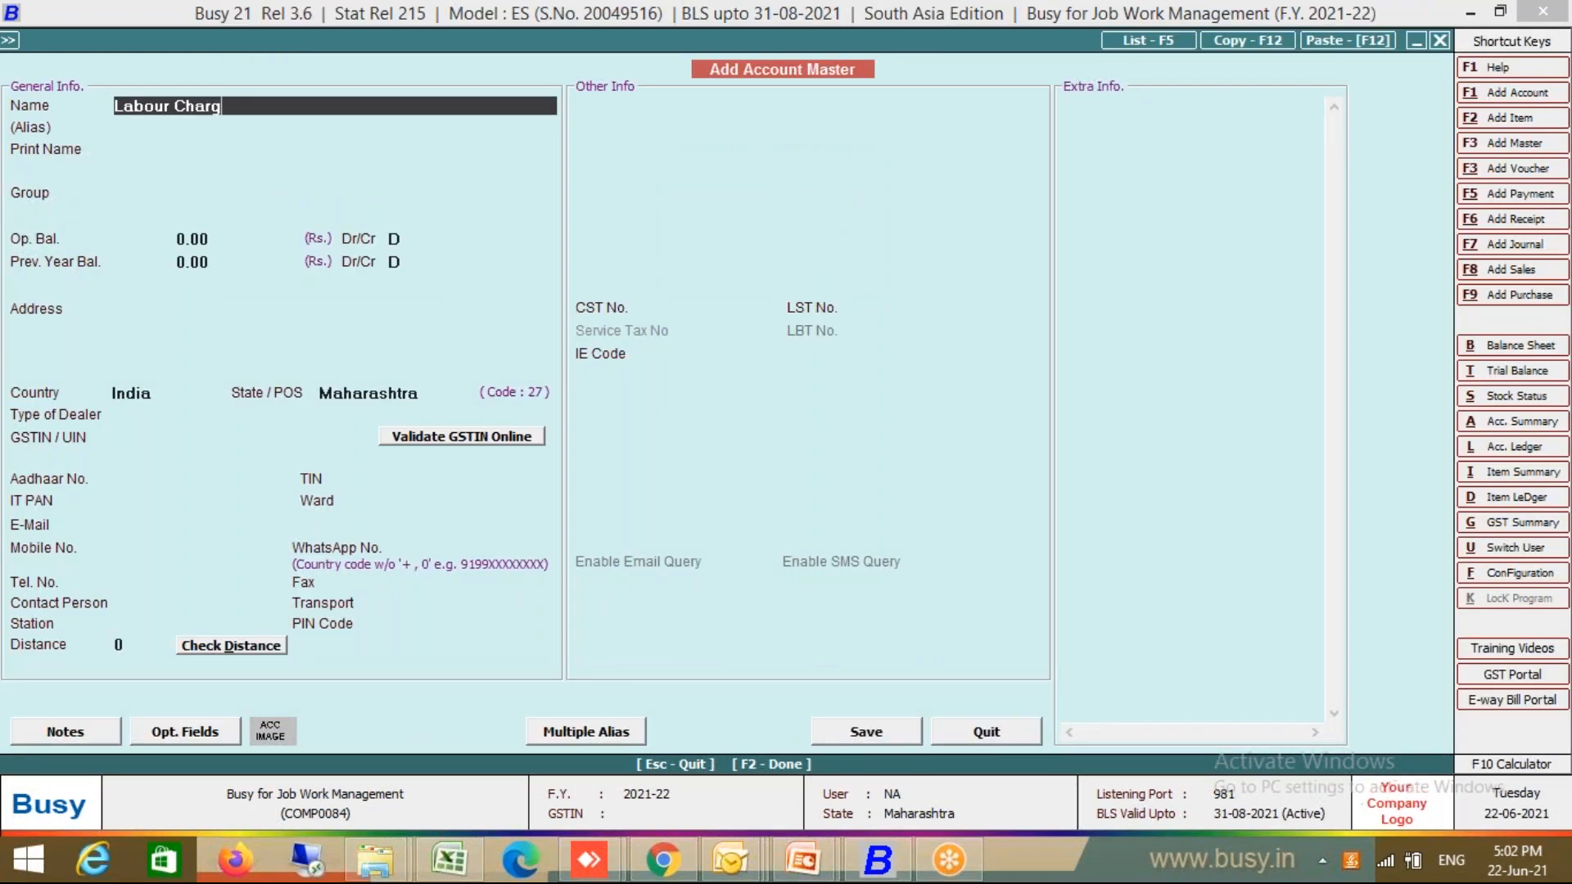
key("Return")
key("Return")
type("e")
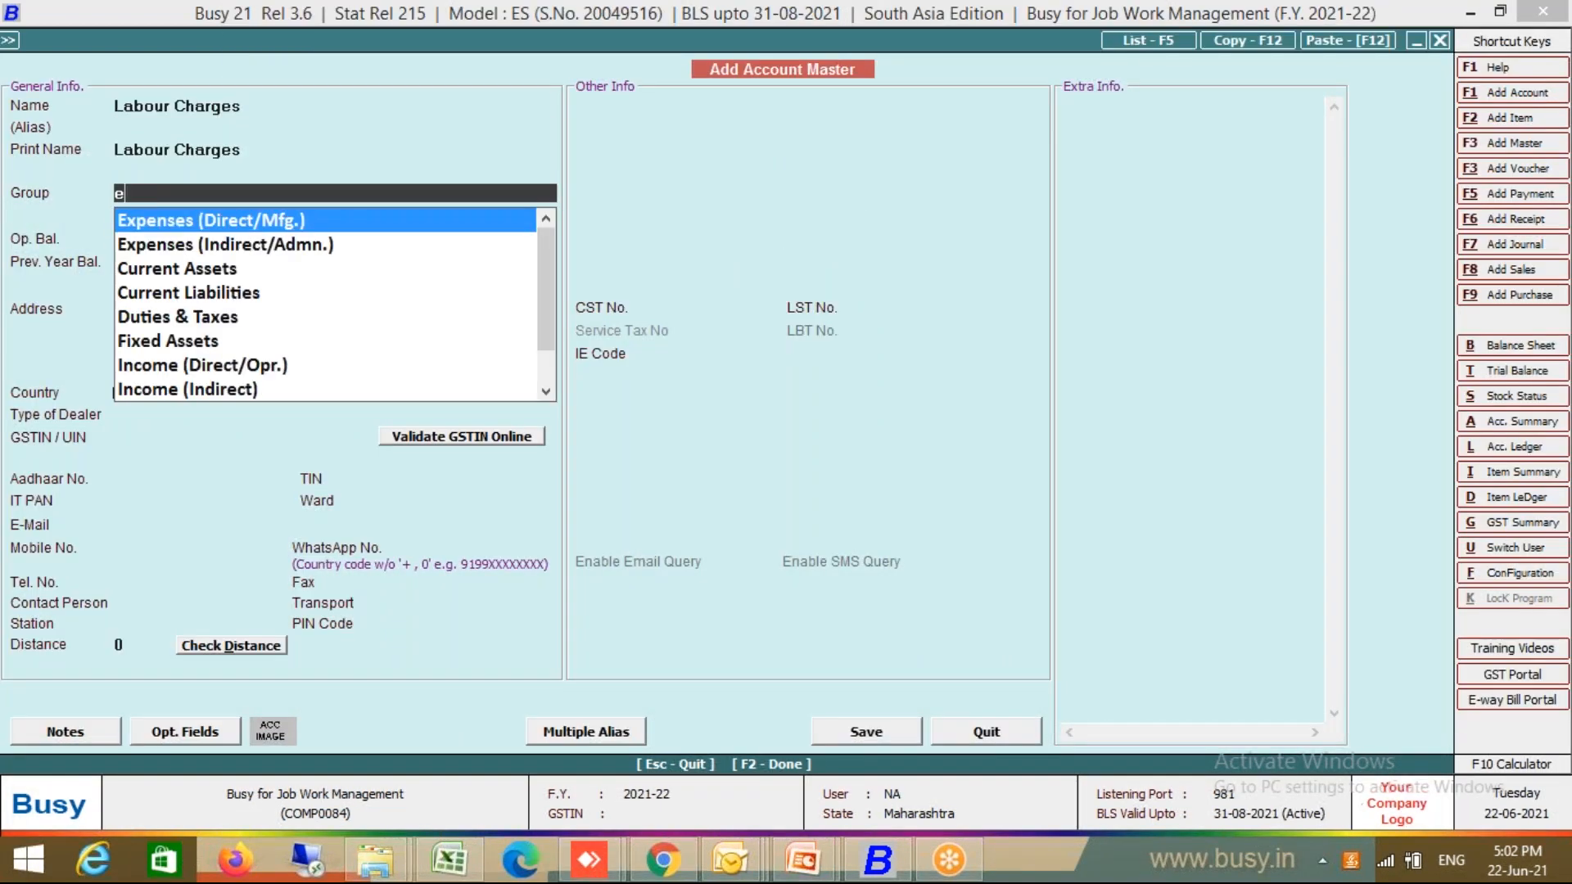
type("x")
key("Return")
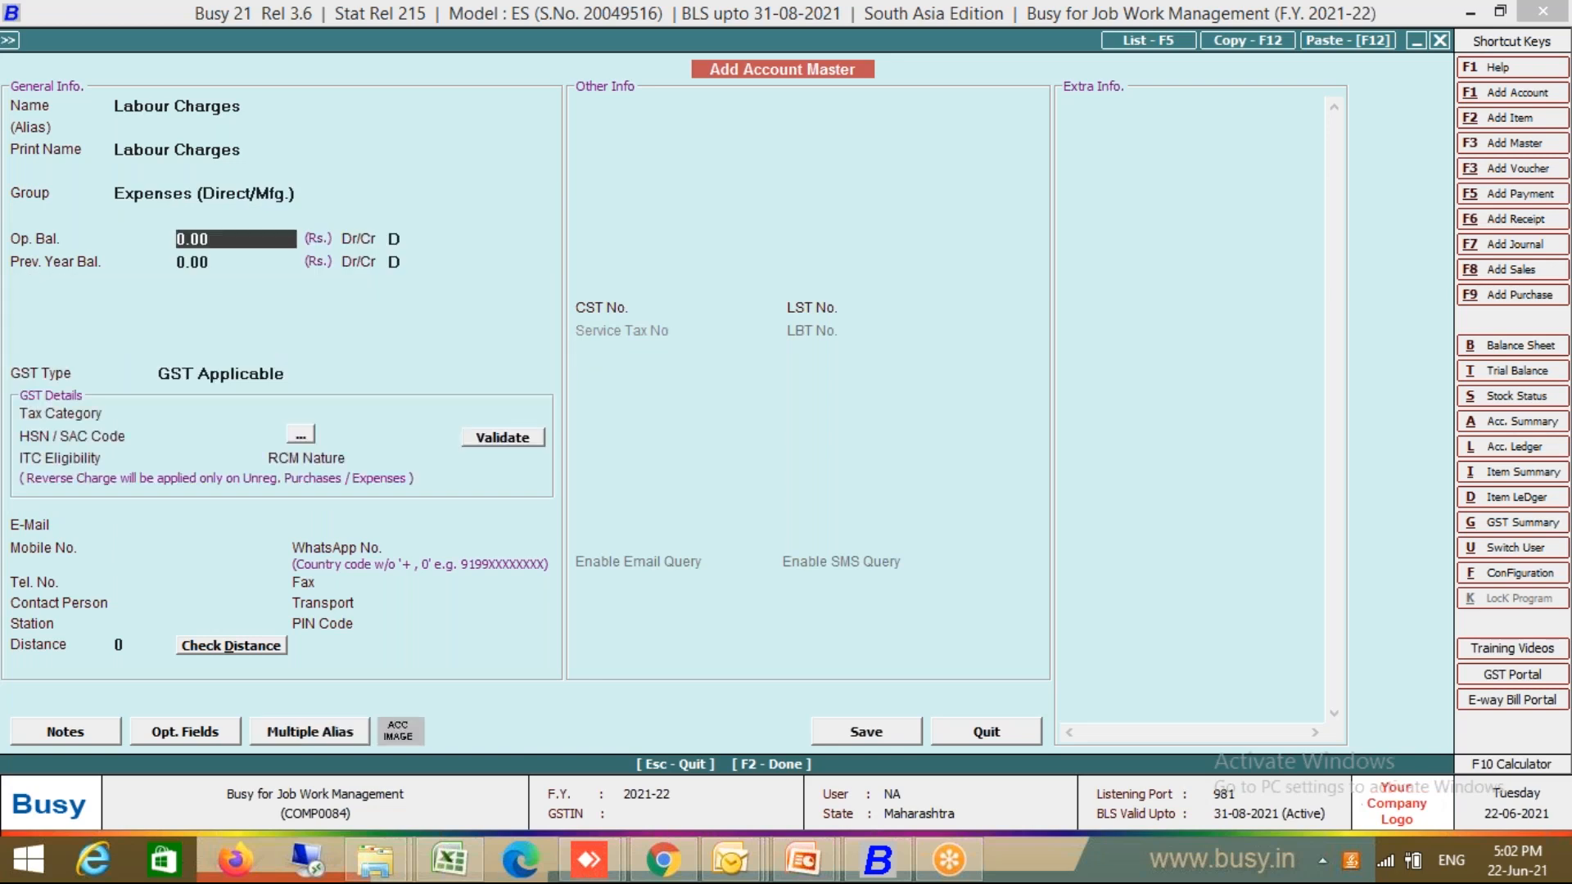
Save the Labour Charges account as the item's purchase account, then save the modified item master and return to the purchase order
key("Return")
key("Return")
key("Return")
key("Return")
key("Return")
key("Return")
key("Return")
key("Return")
key("Return")
key("Return")
key("Return")
key("Return")
key("F2")
key("Right")
key("Return")
key("F2")
key("Right")
key("Left")
key("Return")
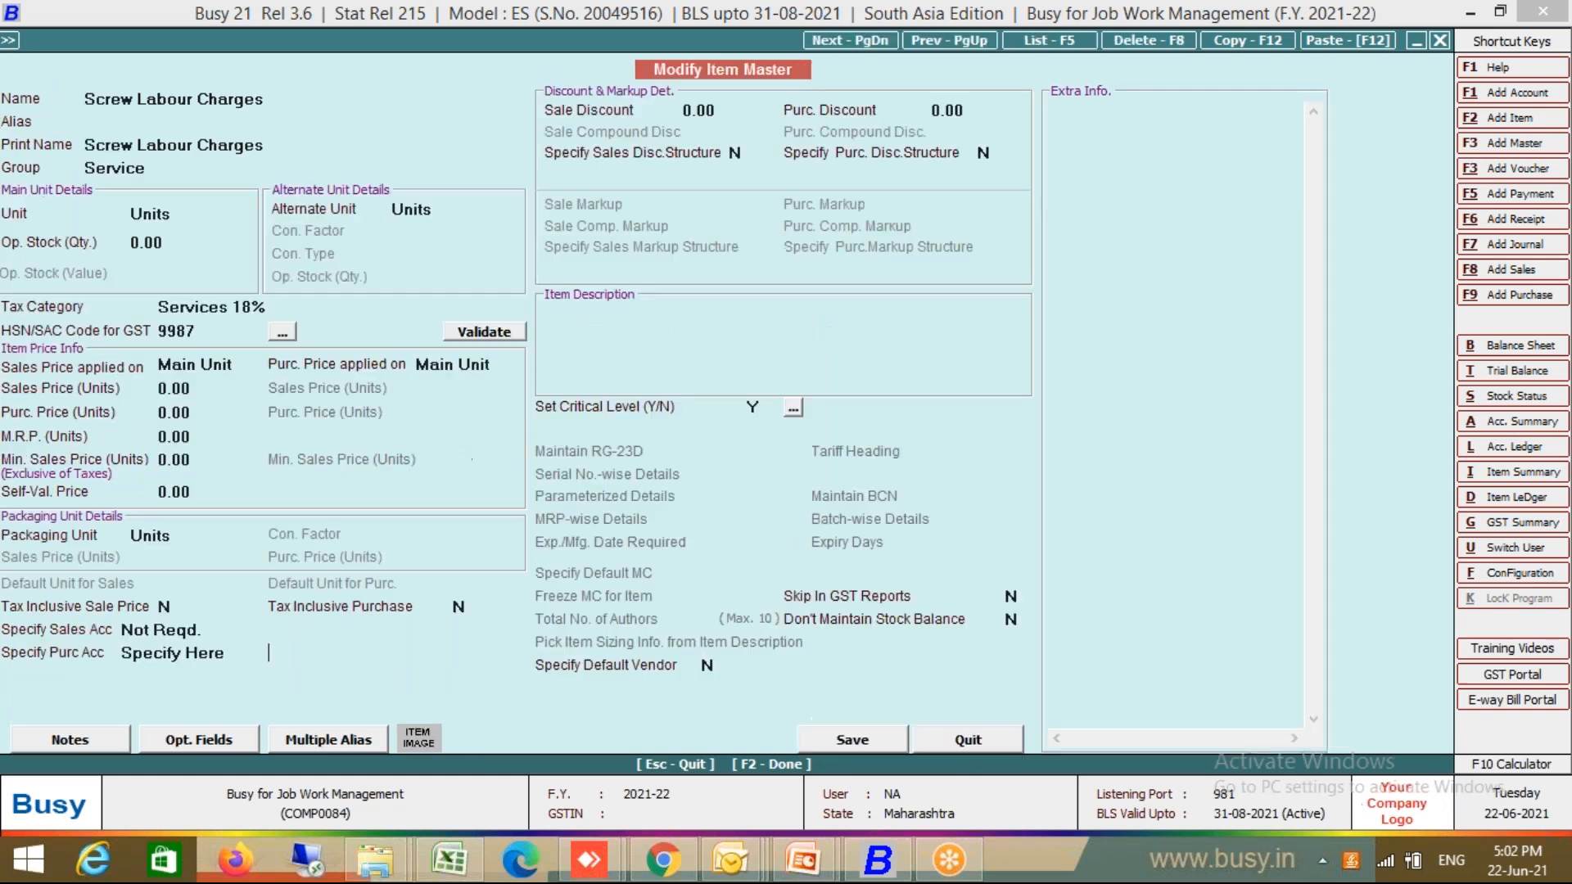
key("F2")
key("Escape")
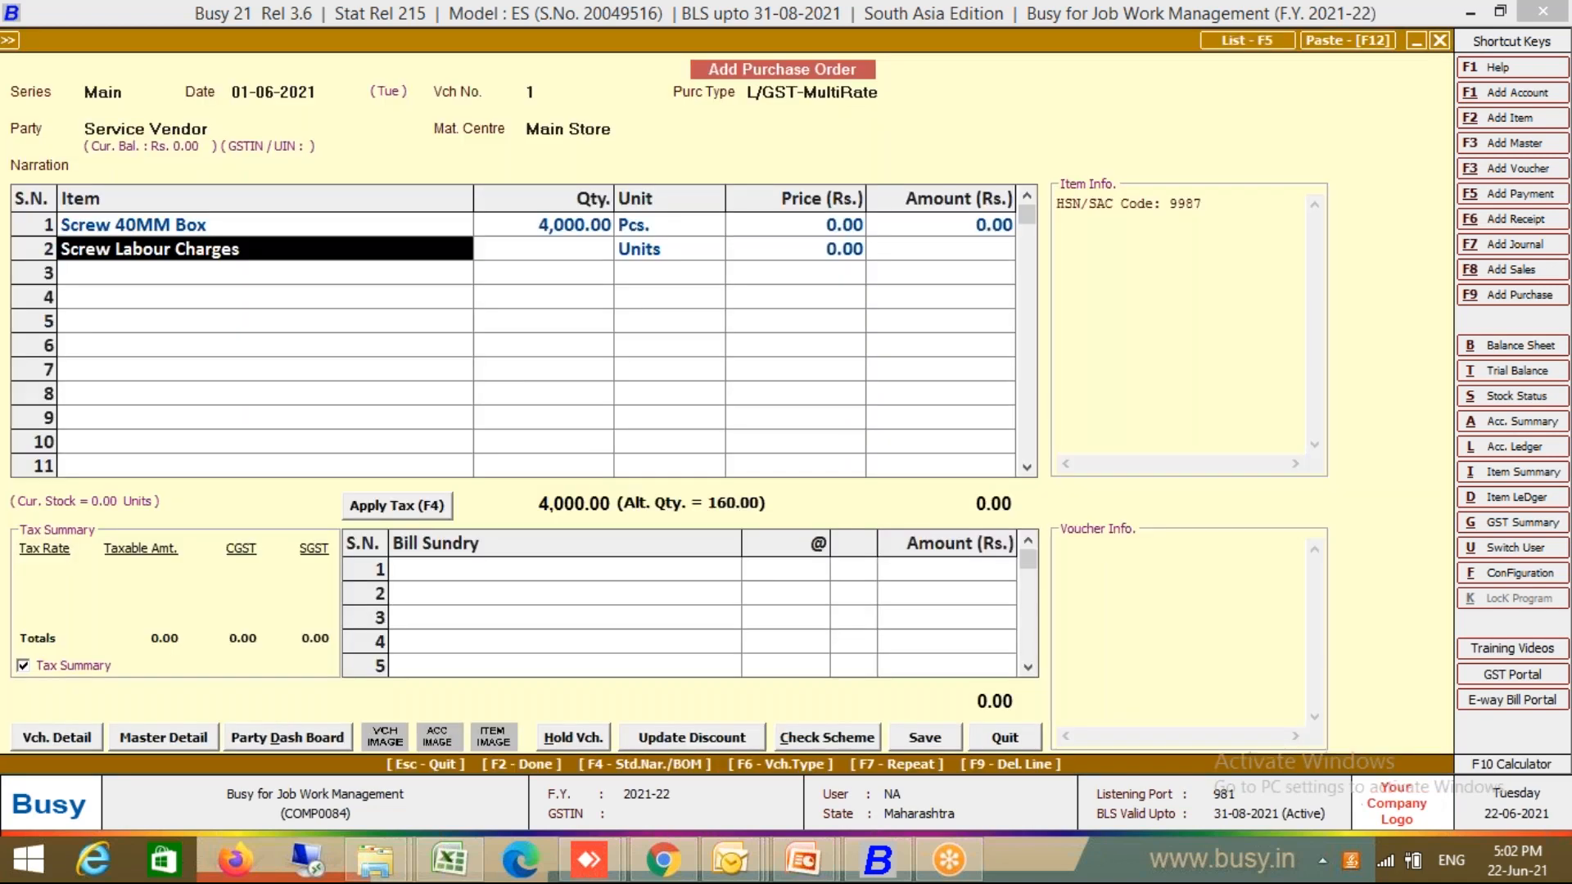
Enter a quantity of 4000 Units and a price of Rs. 12 for Screw Labour Charges
key("Return")
type("4000")
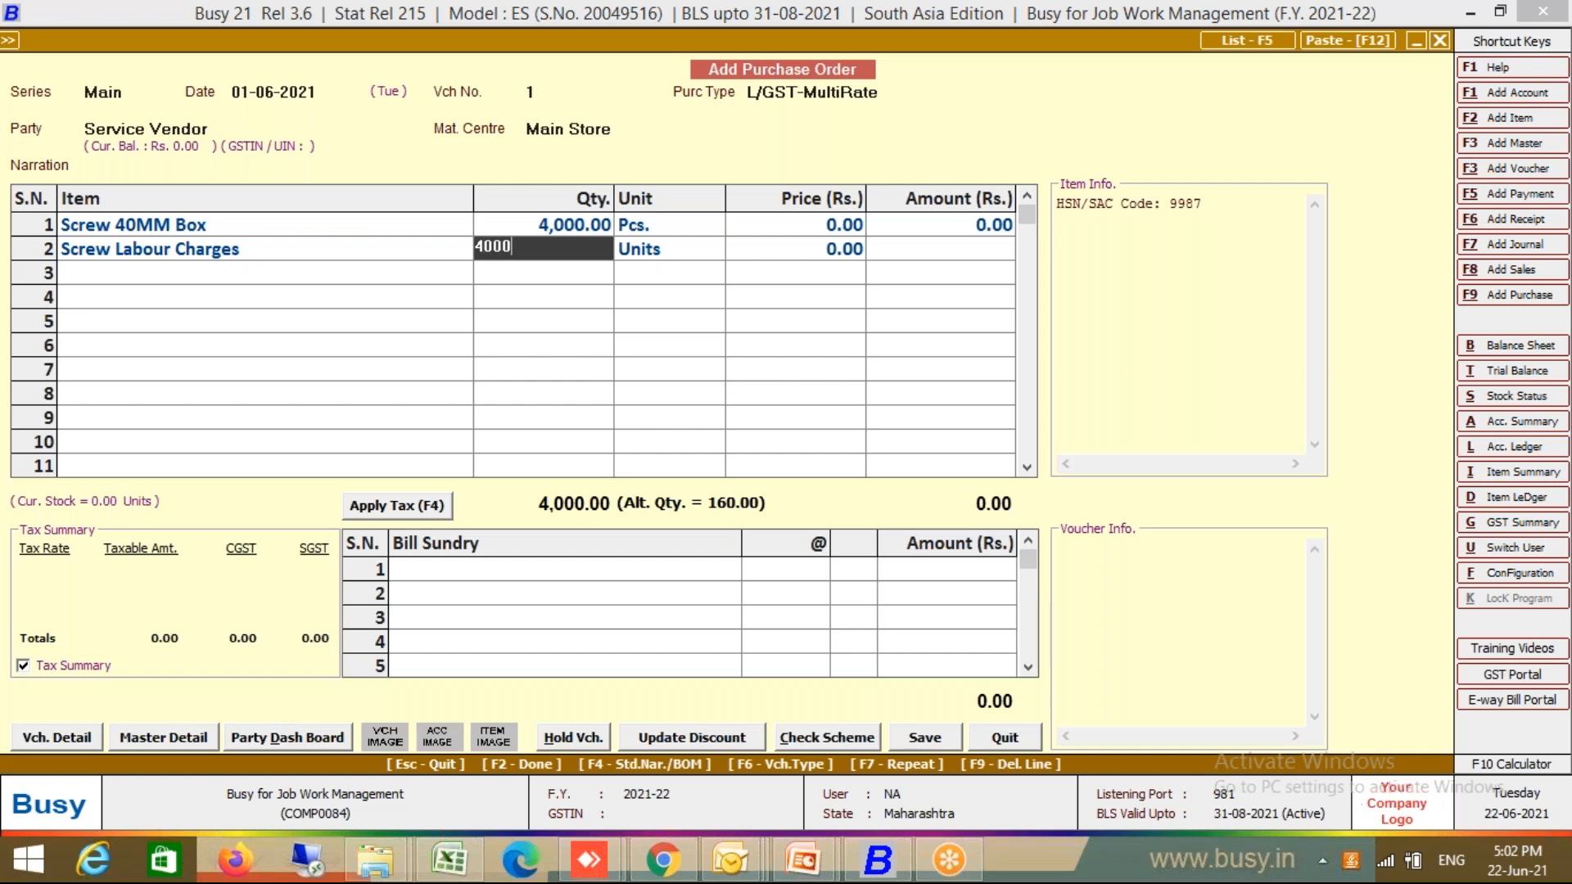
key("Return")
key("Return")
type("12")
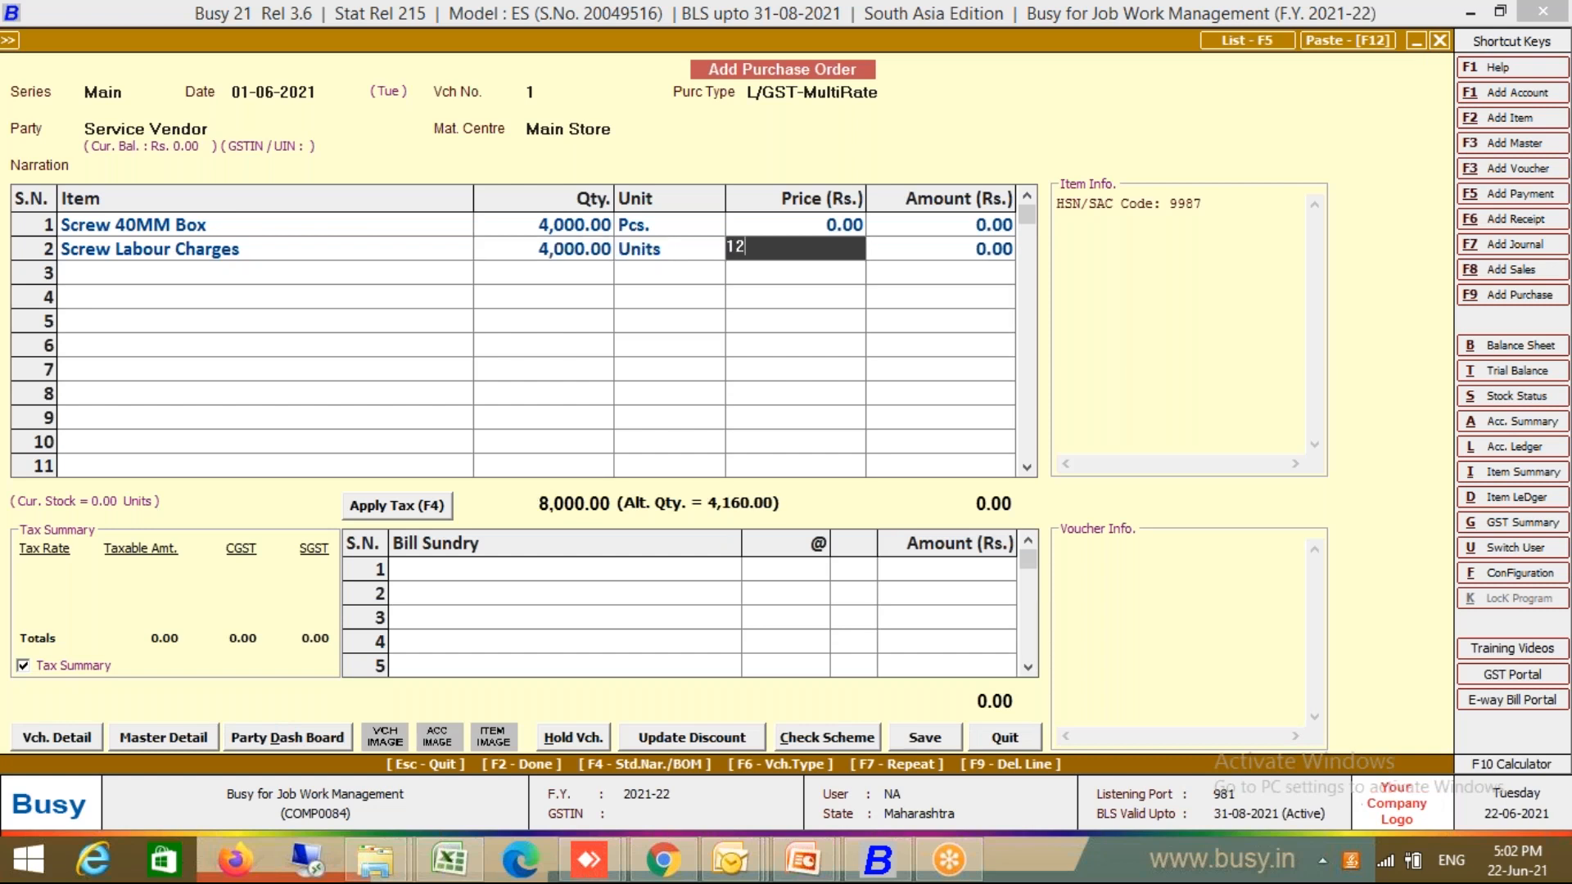
key("Return")
key("Return")
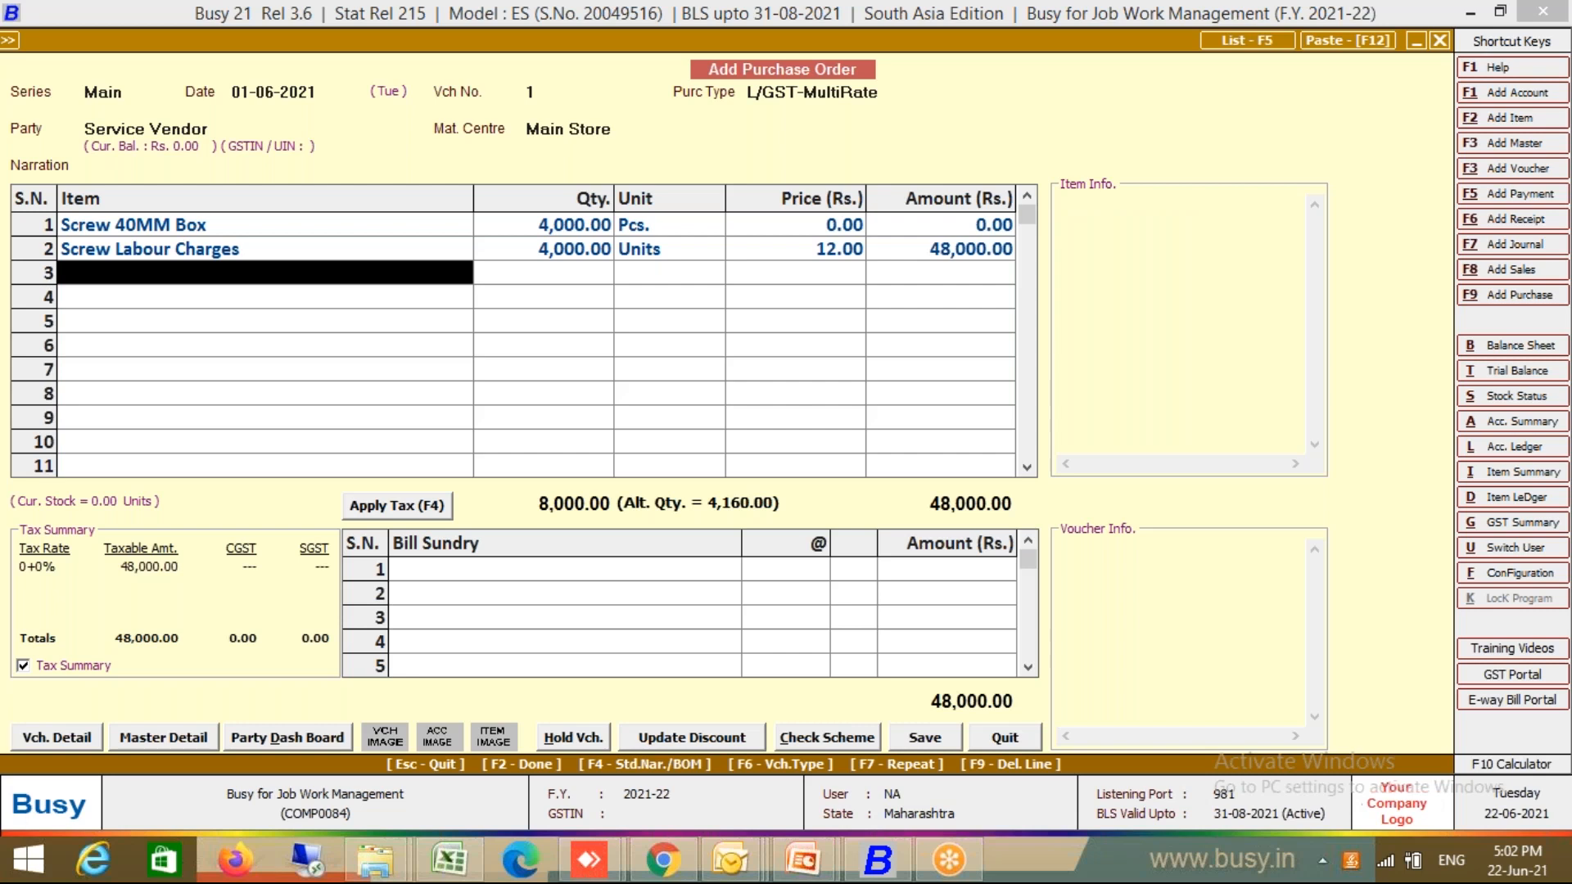
Apply CGST and SGST to the purchase order and save it
left_click(357, 509)
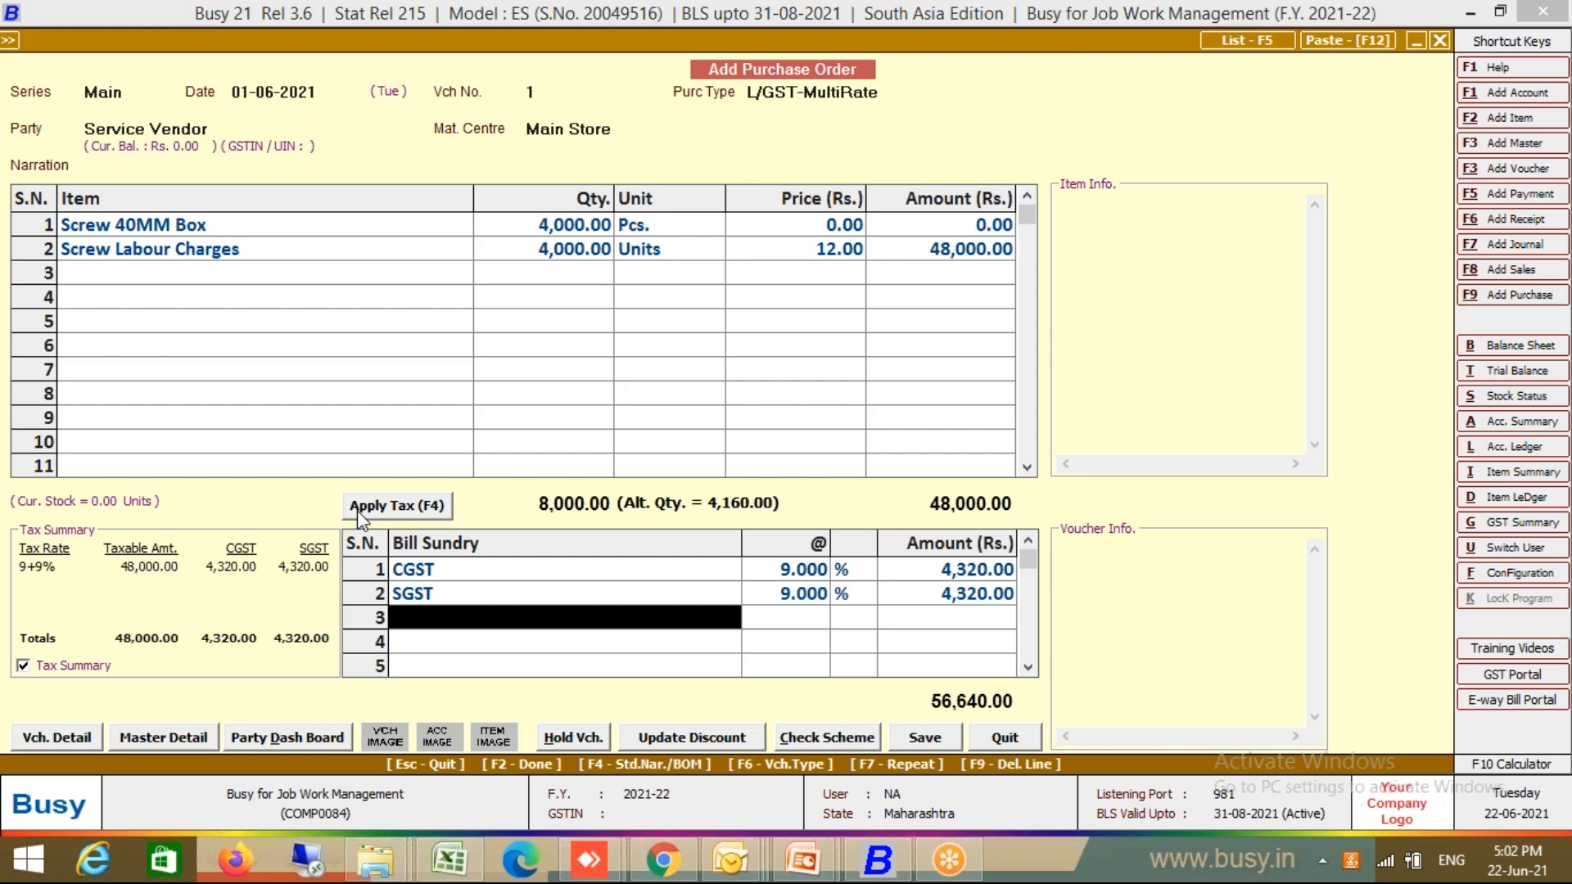
key("F2")
key("Return")
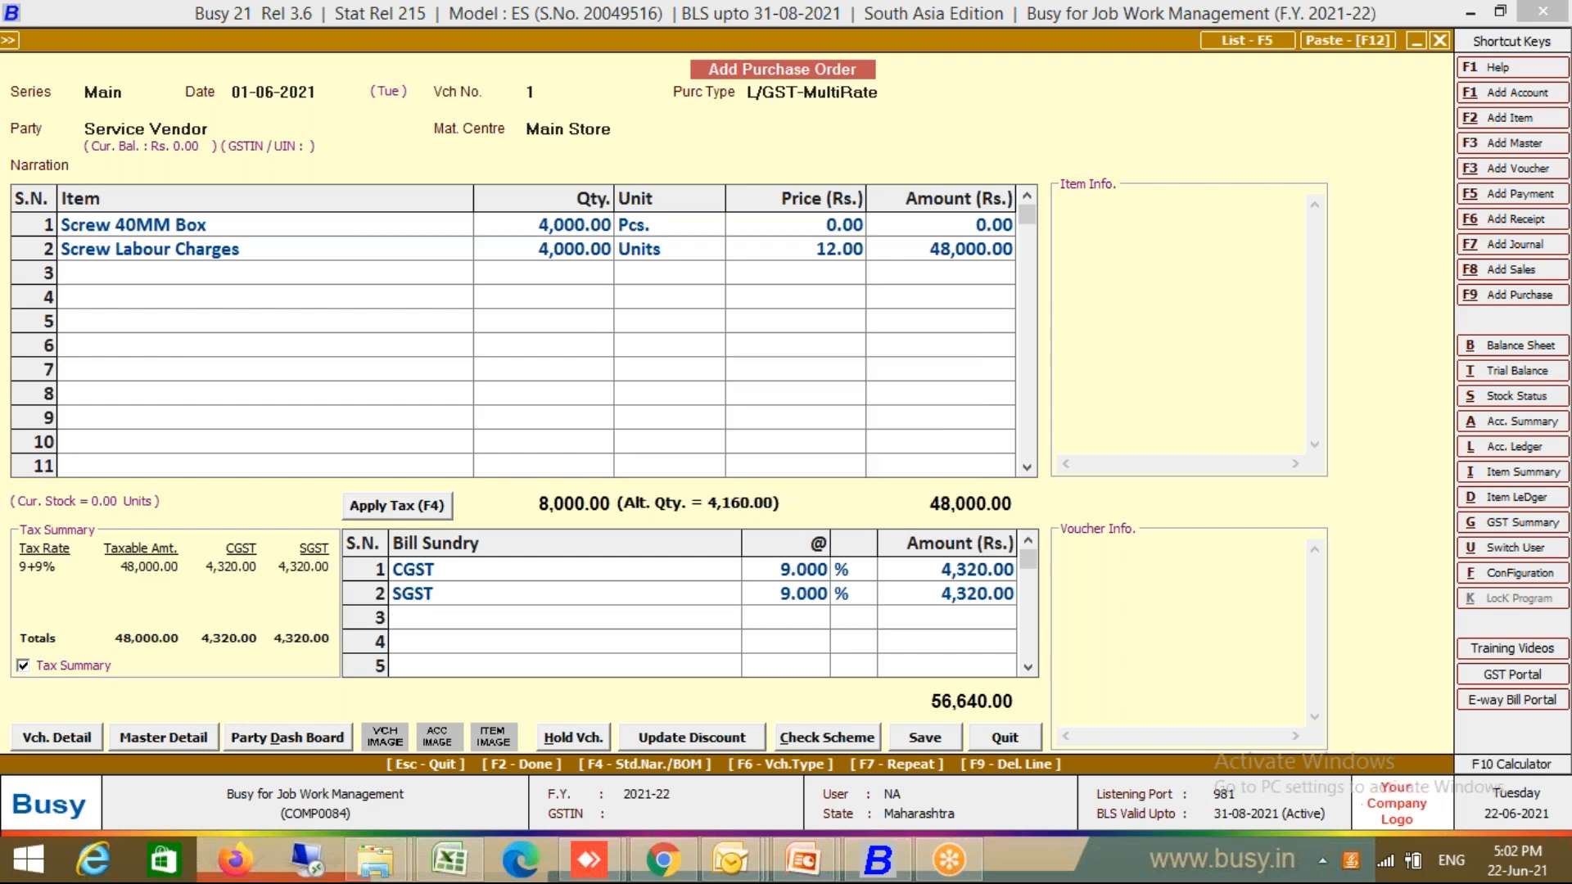
Close the new order entry and open purchase order 1 of series Main, dated 01-06-2021, for modification
key("Escape")
key("Down")
key("Down")
key("Return")
key("Return")
key("Return")
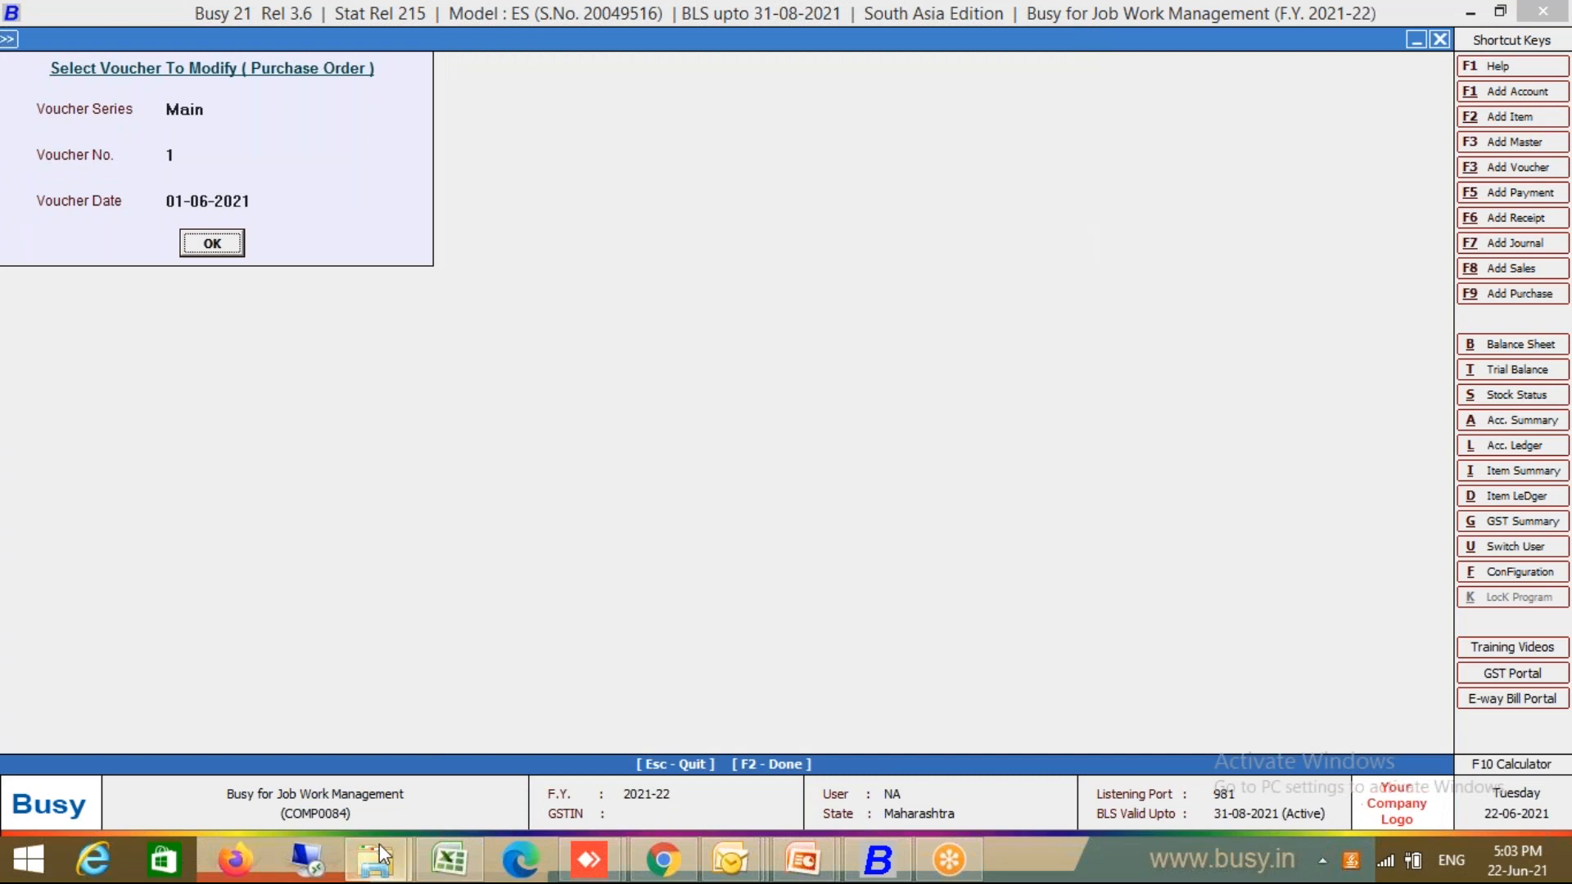
key("Return")
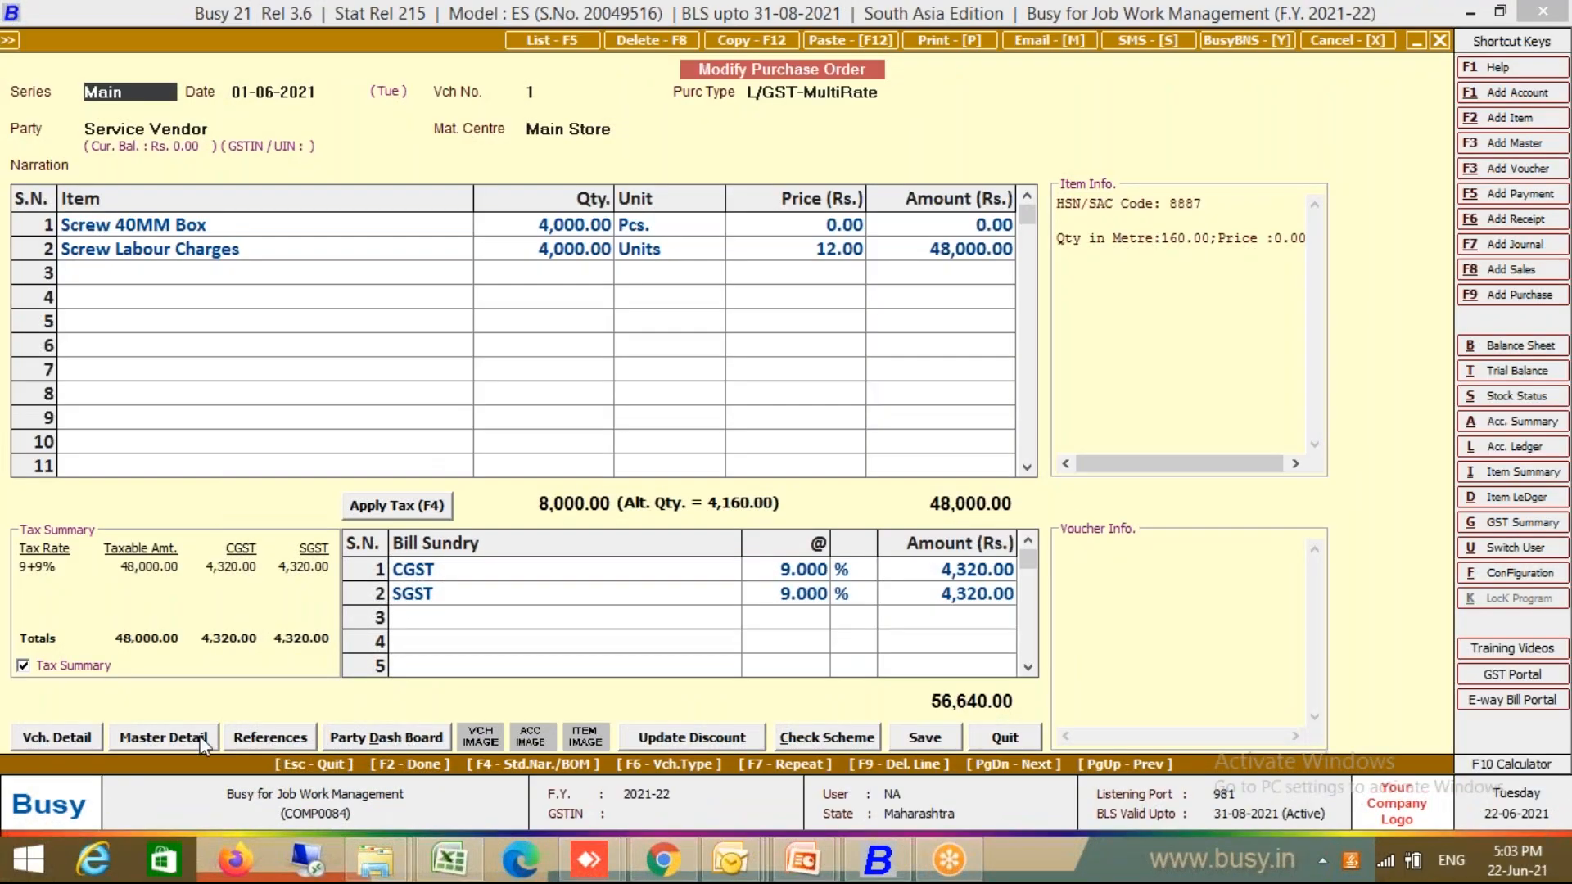
Open the purchase order's order references and set the due date for Screw 40MM Box to 10-06-2021
left_click(270, 740)
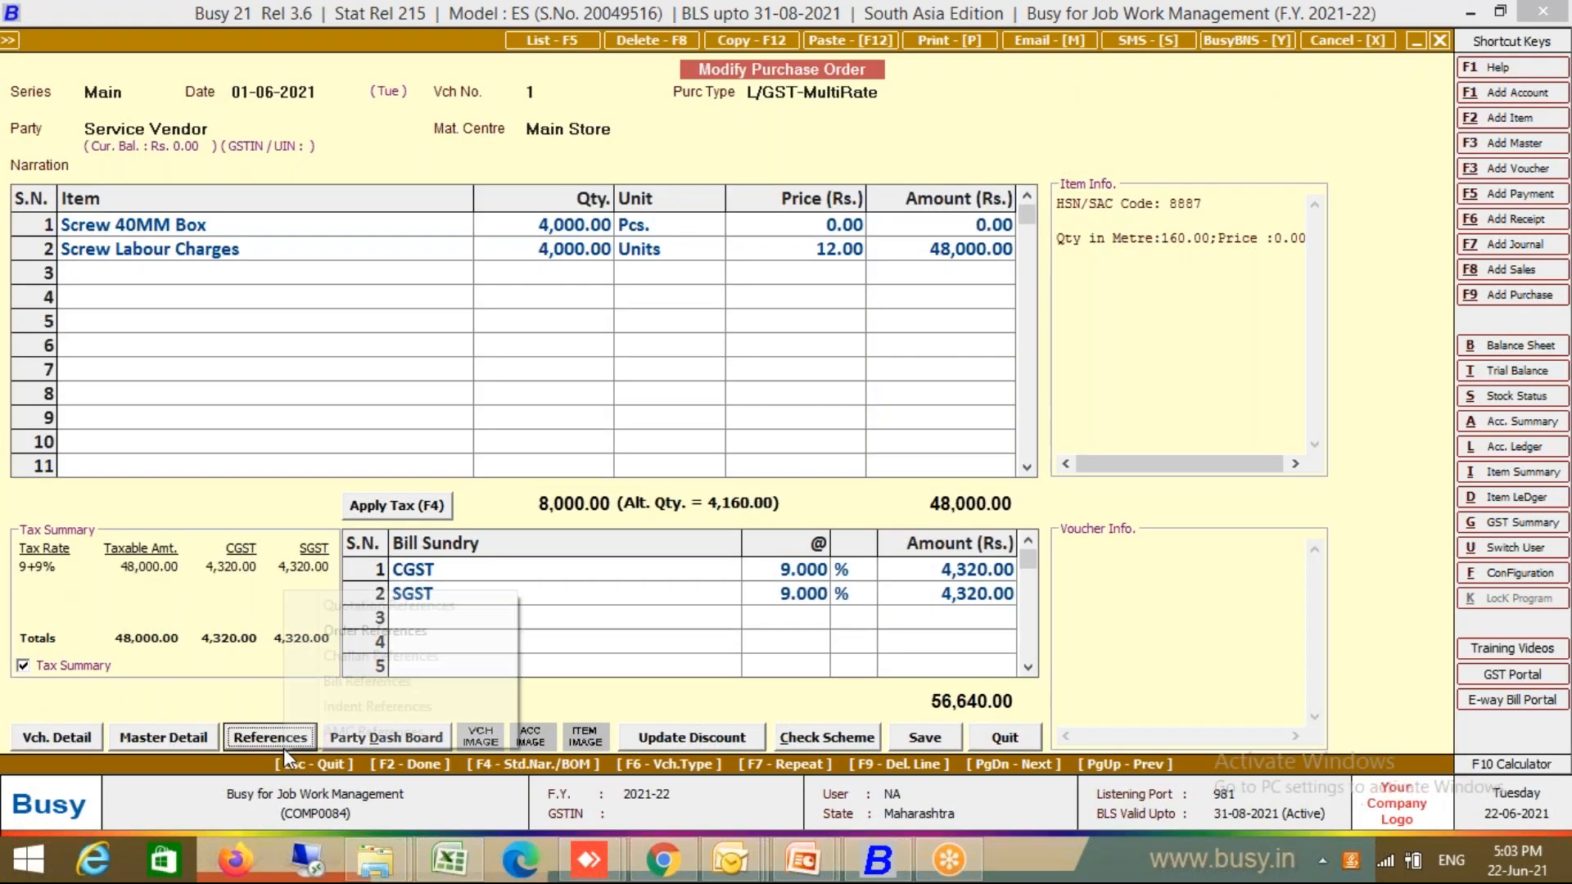
key("Down")
key("Down")
key("Return")
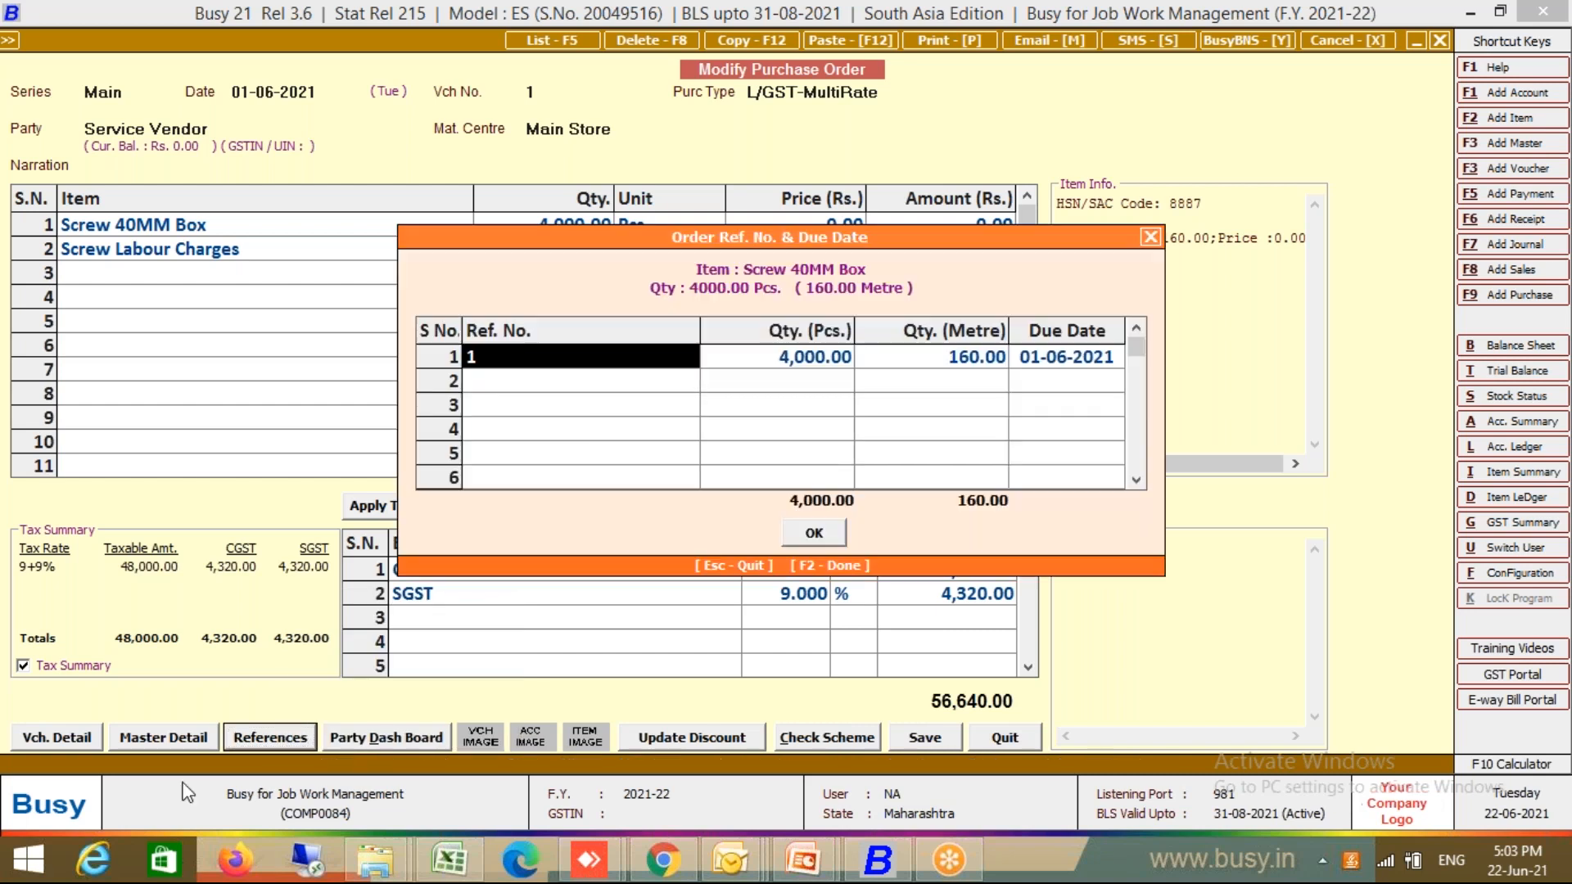
left_click(1076, 367)
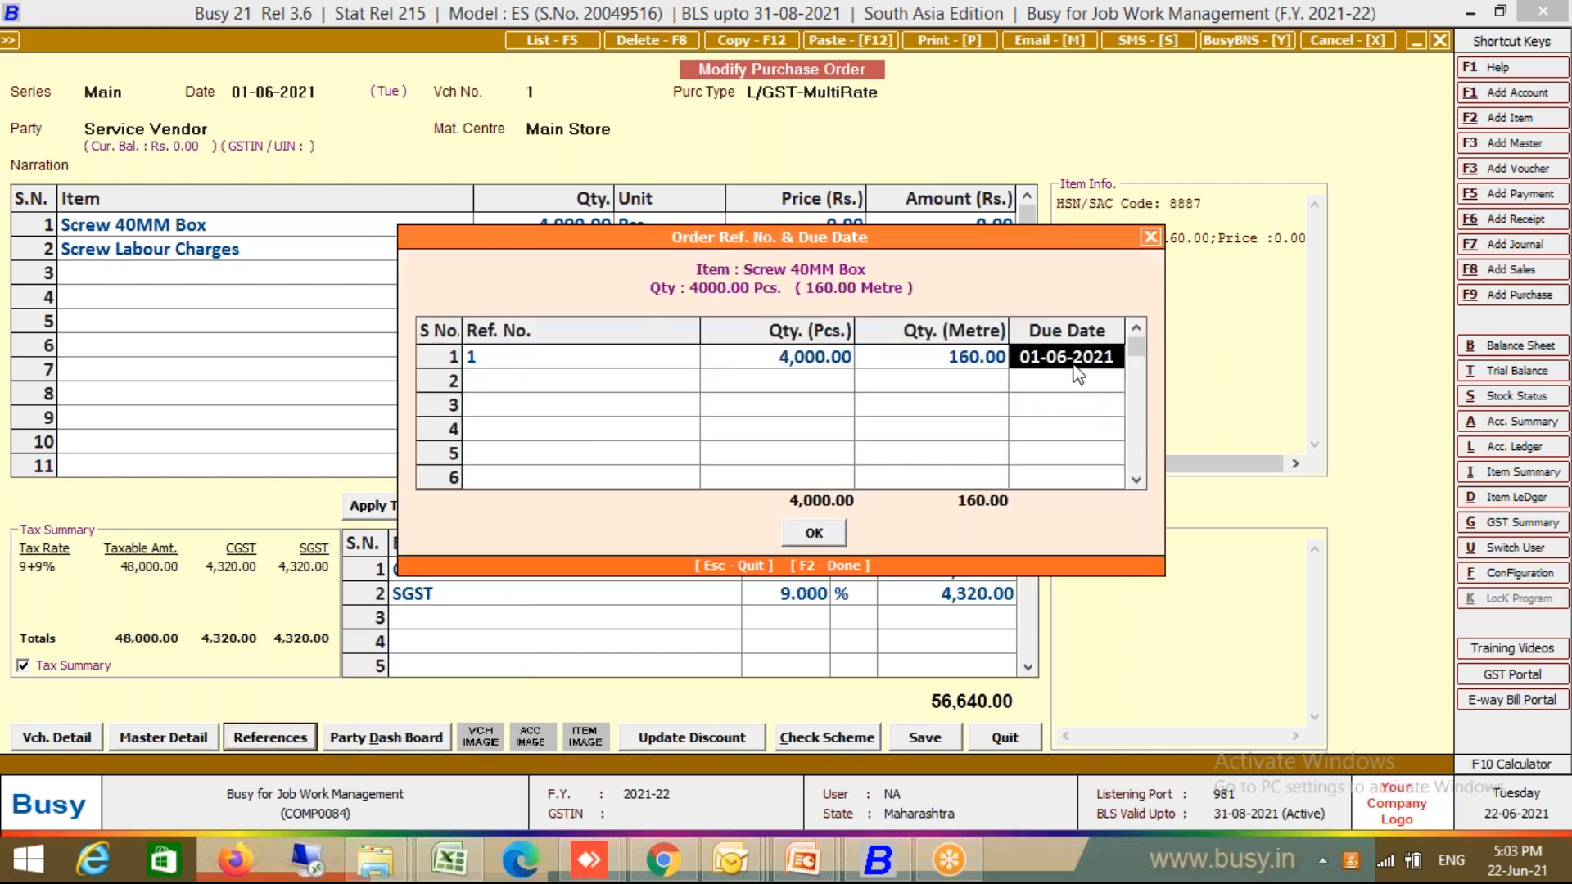
type("10.")
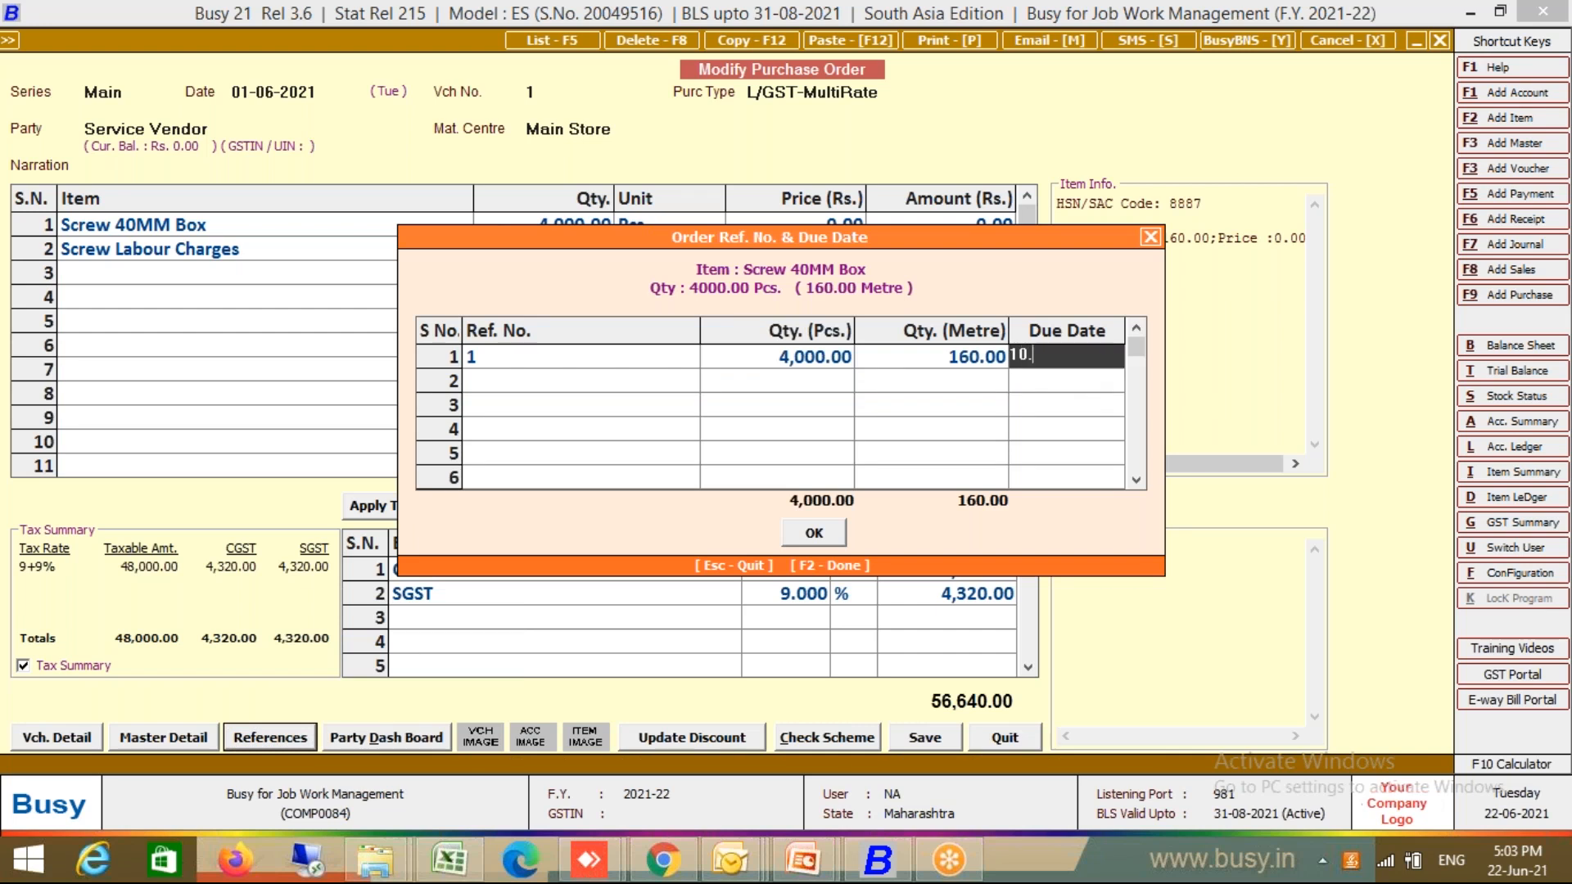
type("6.21")
key("Return")
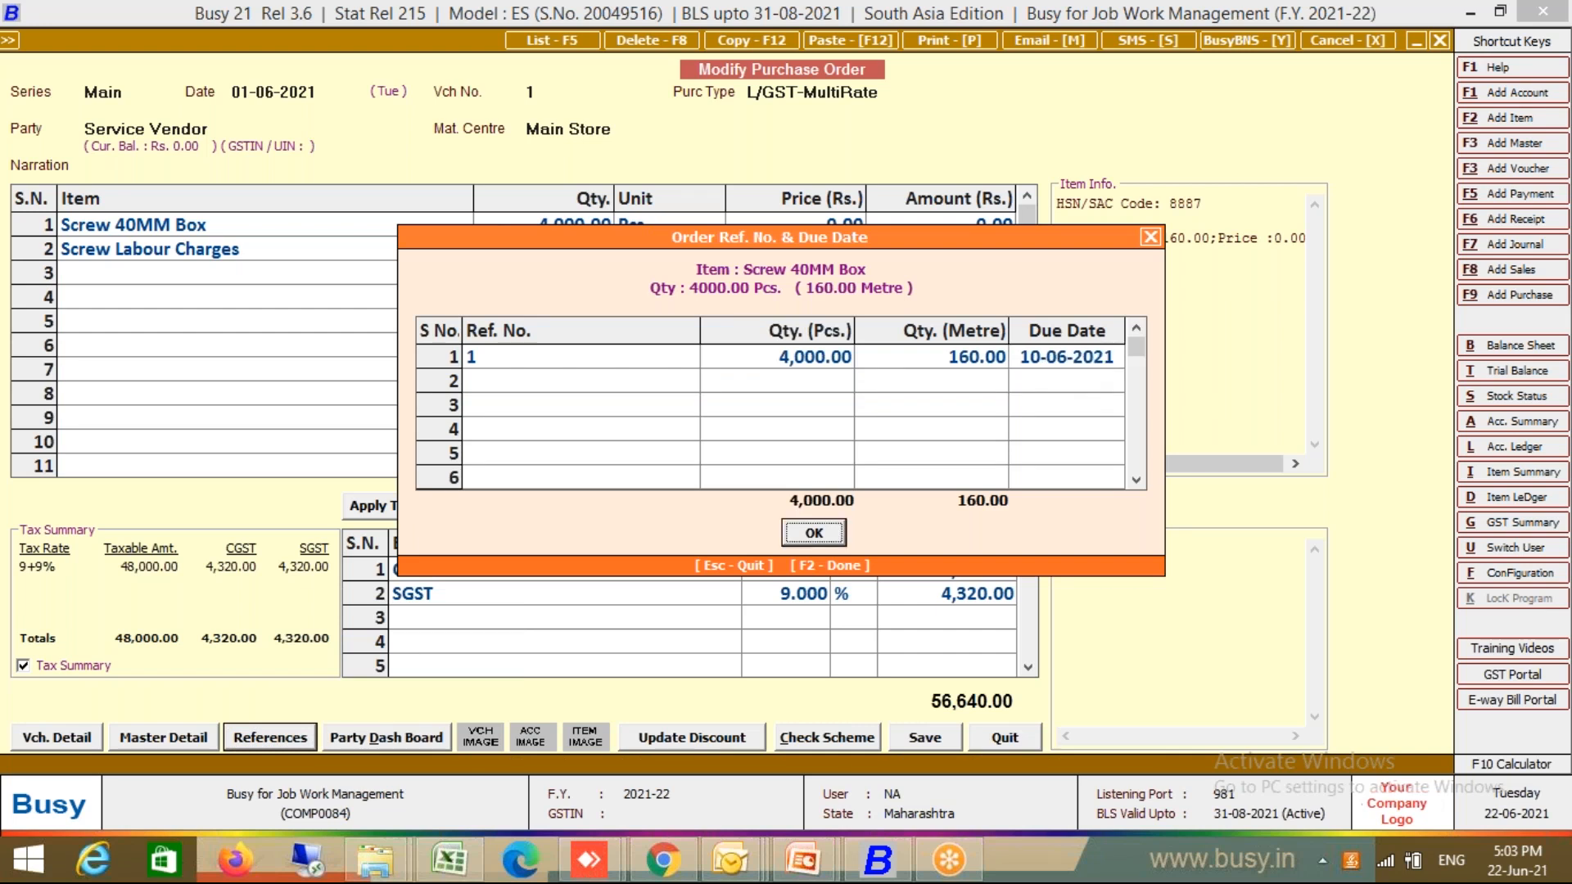
key("Return")
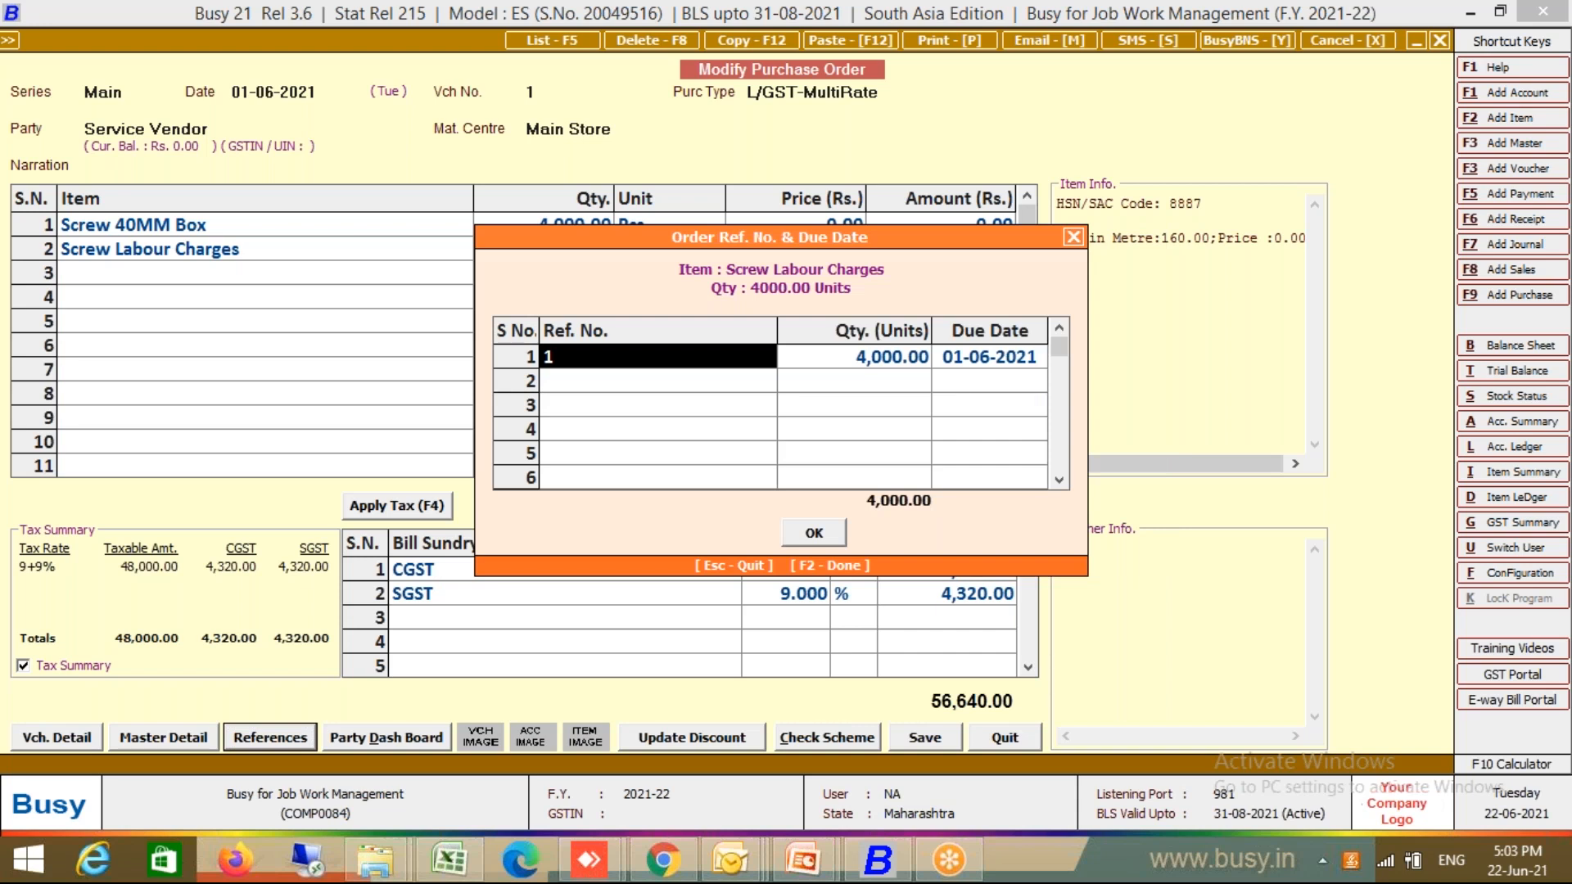
Accept the order reference for Screw Labour Charges, save the modified purchase order and close it
key("F2")
key("F2")
key("Return")
key("Escape")
key("Escape")
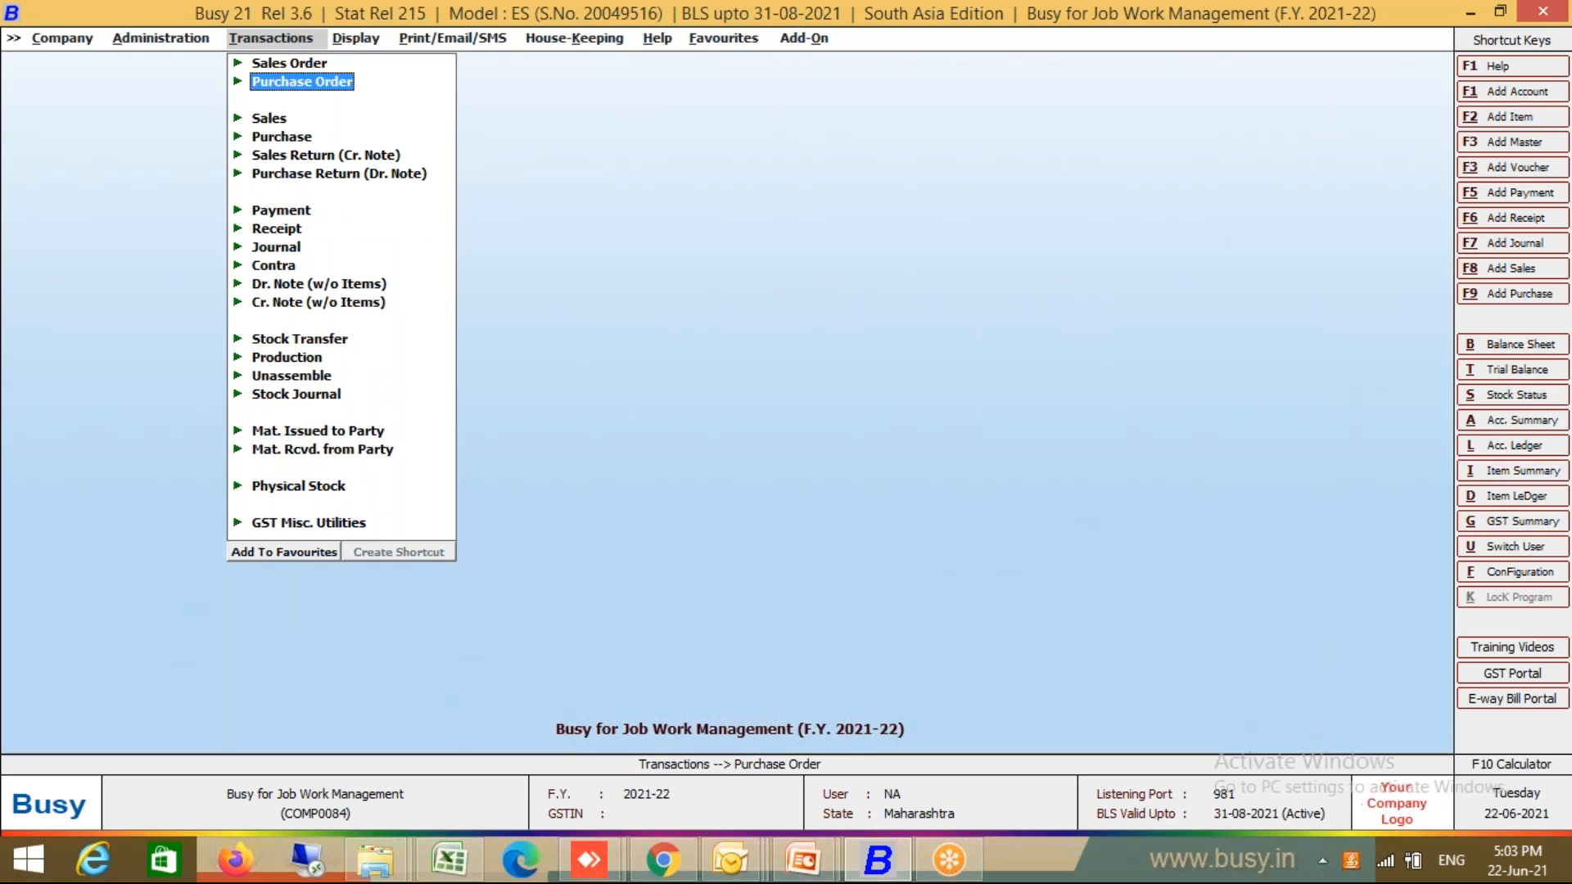
Start adding a new Bill of Material master
key("Left")
key("Escape")
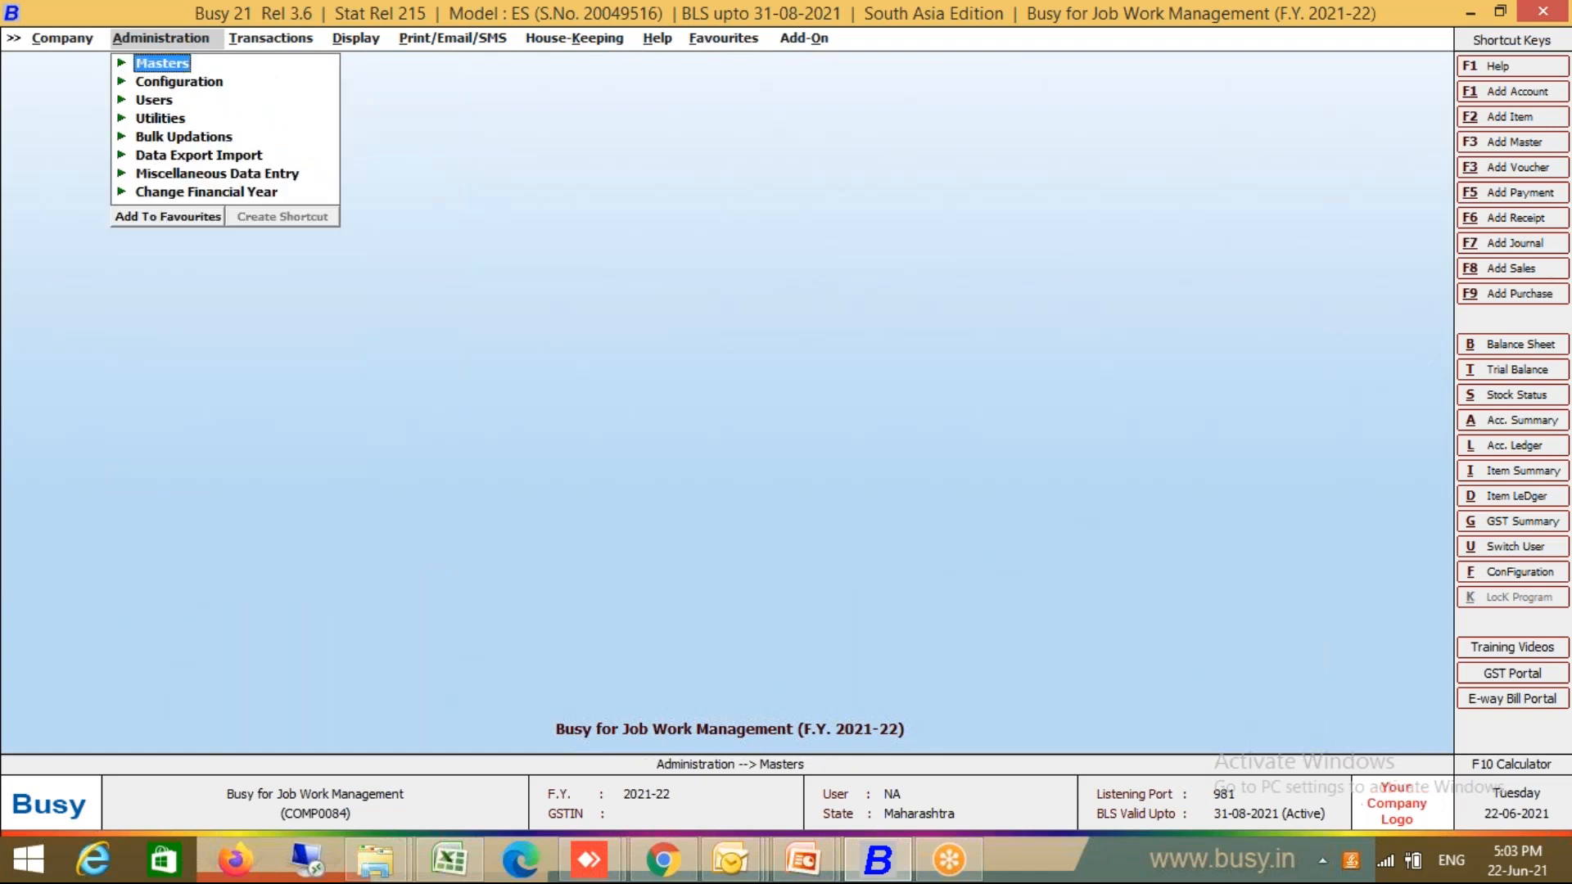
key("Right")
key("Down")
key("Down")
key("Down")
key("Down")
key("Down")
key("Down")
key("Down")
key("Down")
key("Down")
key("Down")
key("Right")
key("Down")
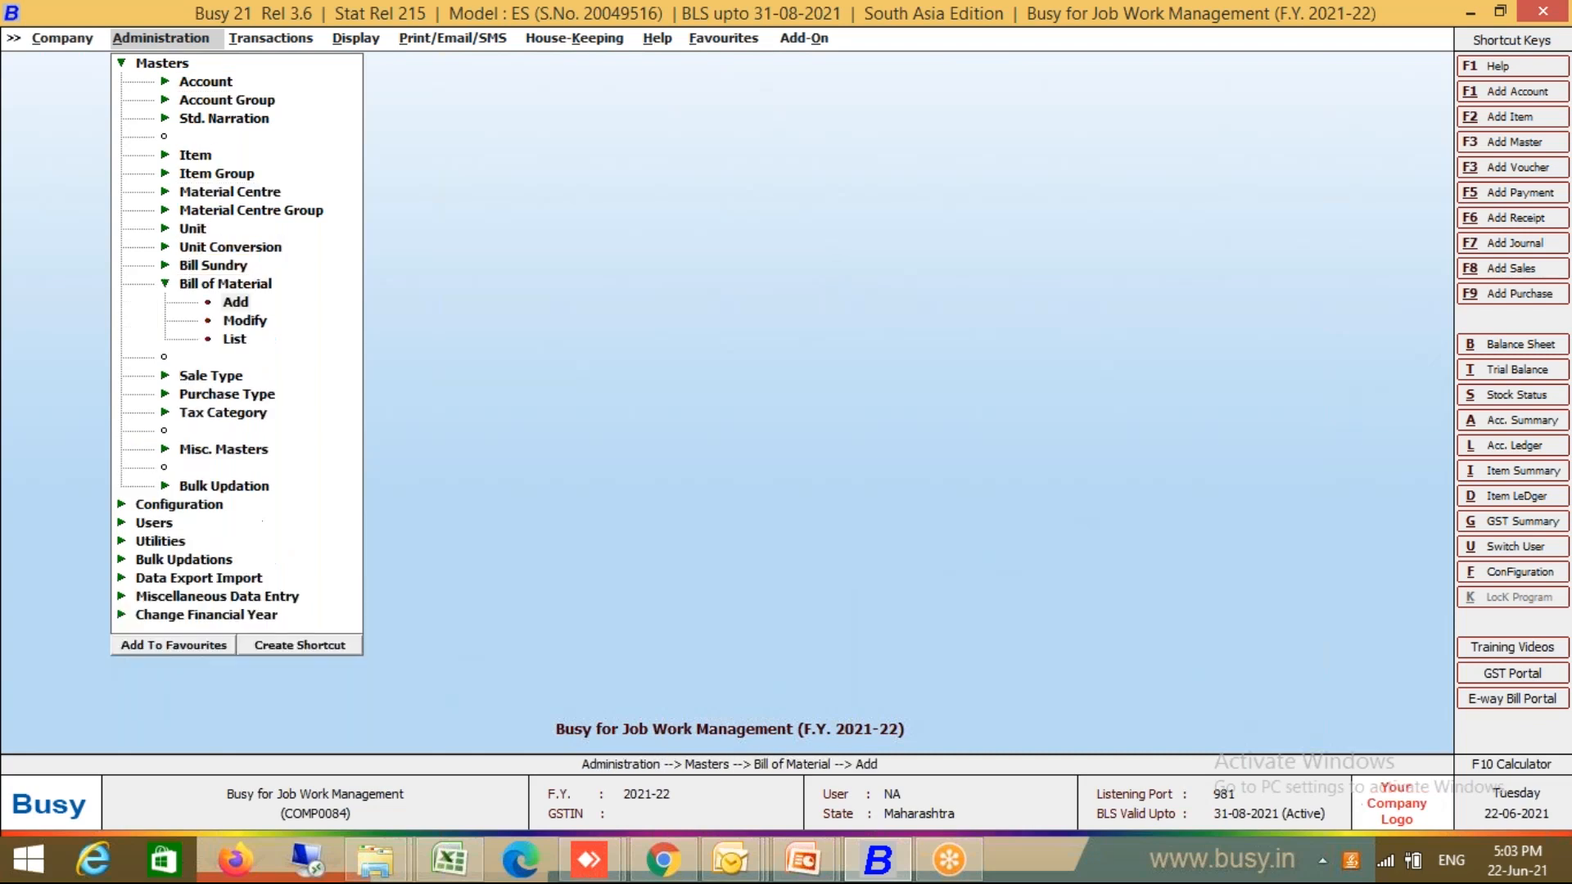
key("Return")
Name the bill of material "Screw 40mm BOX" and set it to produce 1 Box of Screw 40MM Box
type("s")
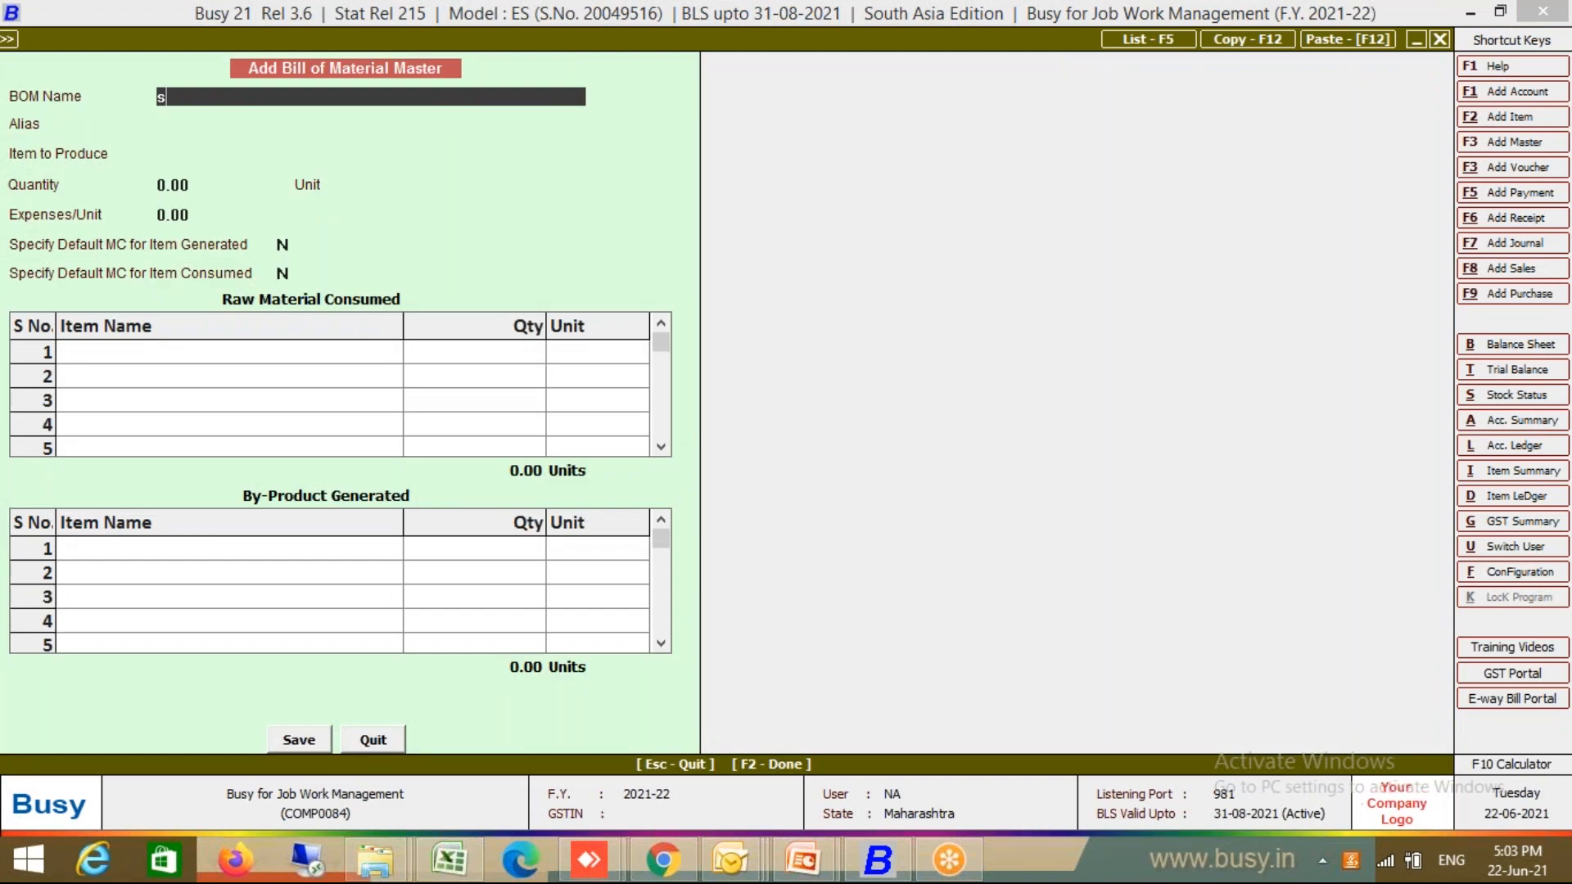
type("crew 40mm BOX")
key("Return")
key("Return")
key("Return")
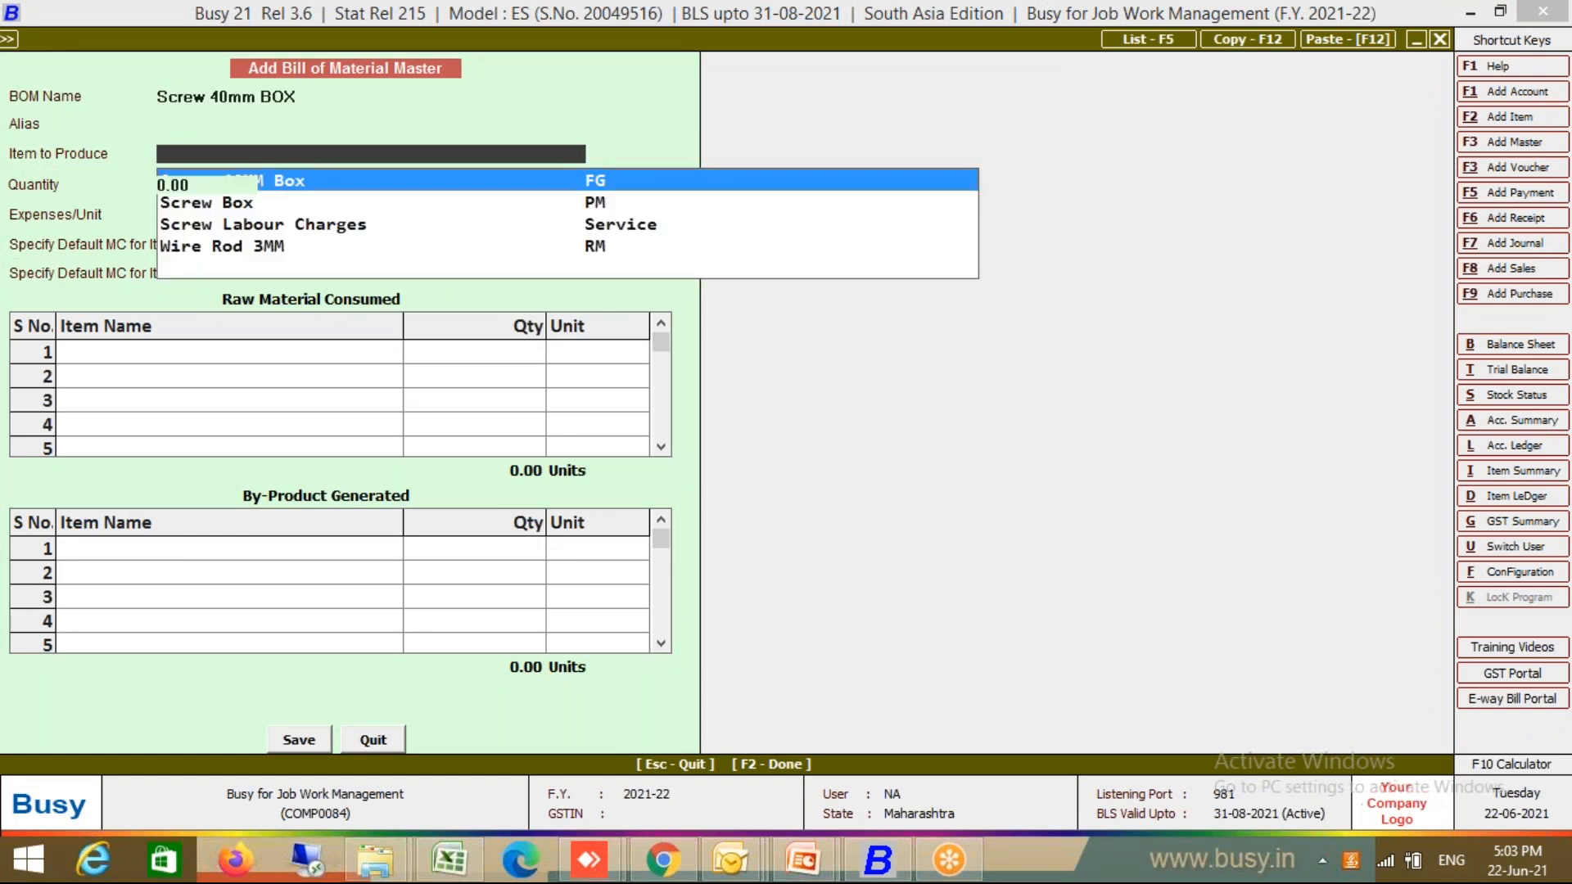
type("1")
key("Return")
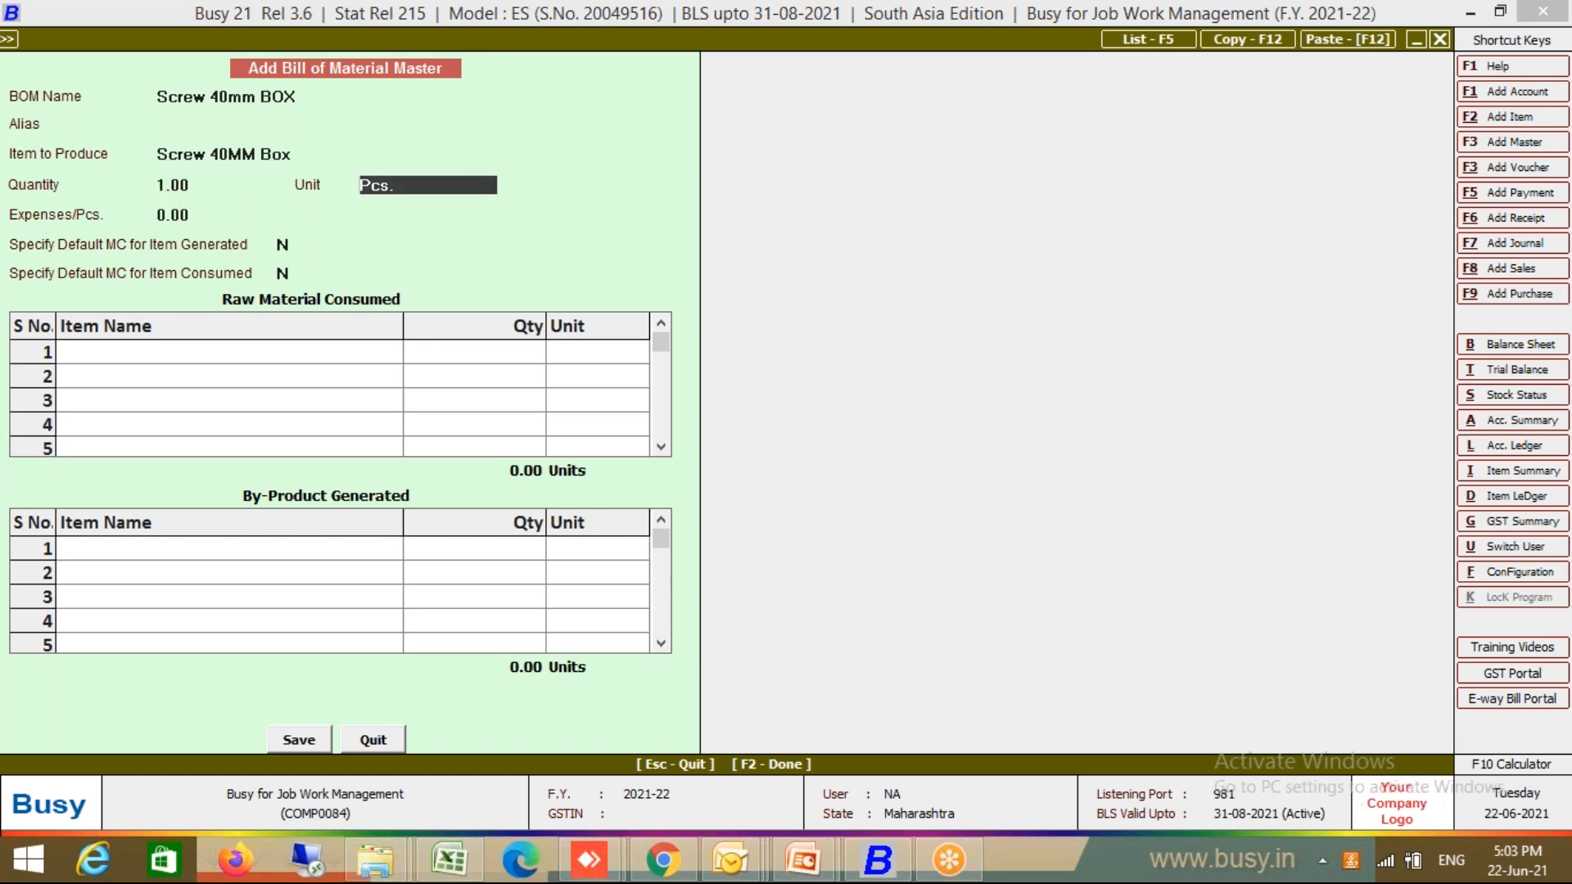
type("box")
key("Return")
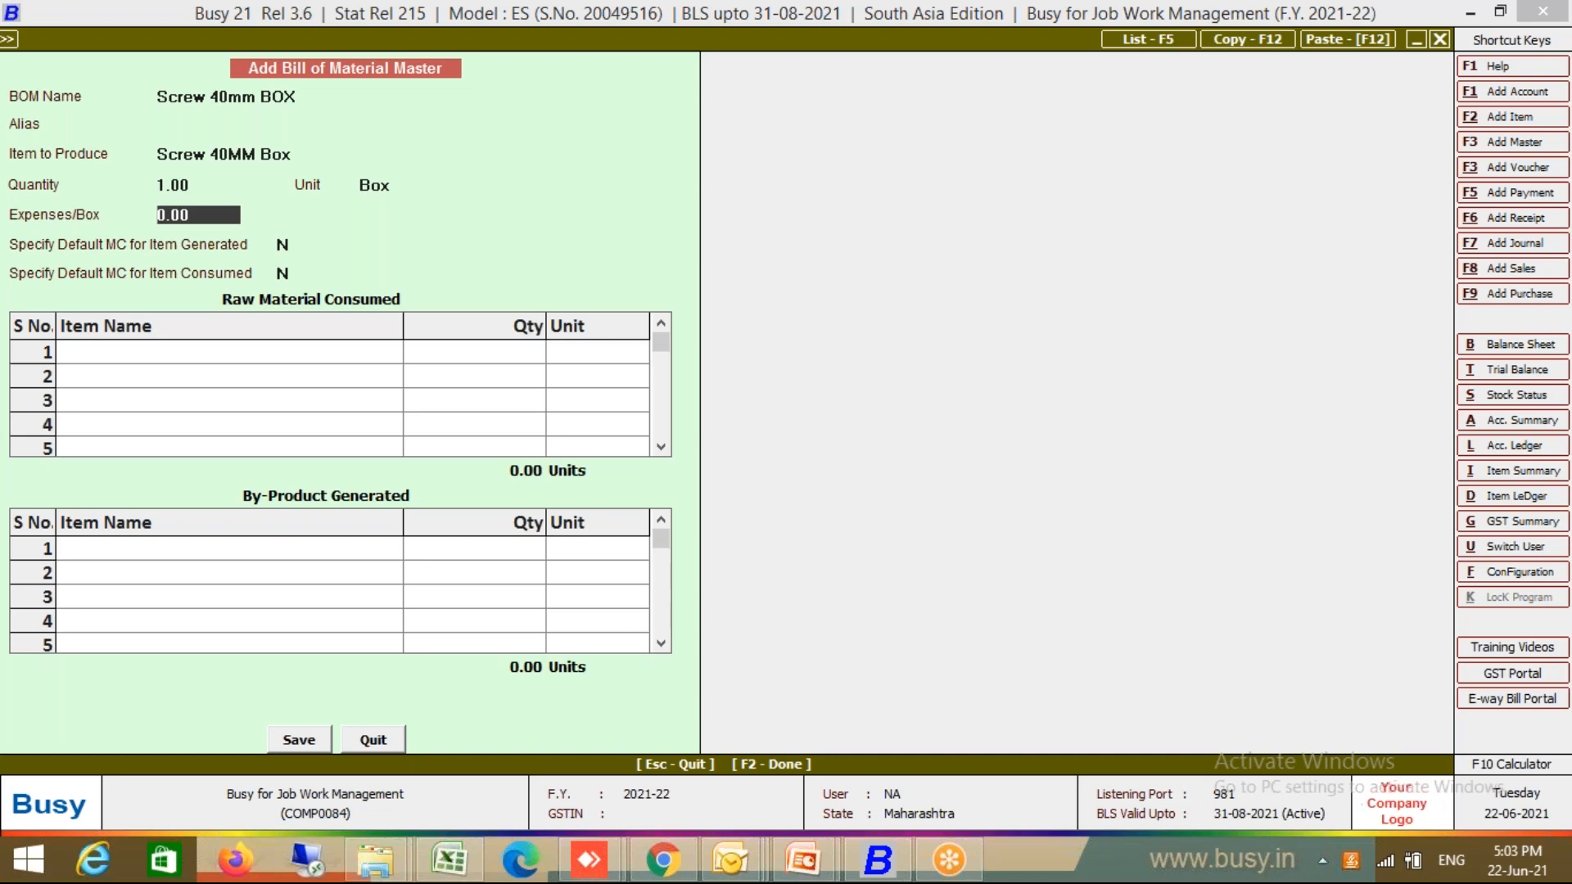
Specify Main Store as the default material centre for both the generated and the consumed items
key("Return")
type("y")
key("Return")
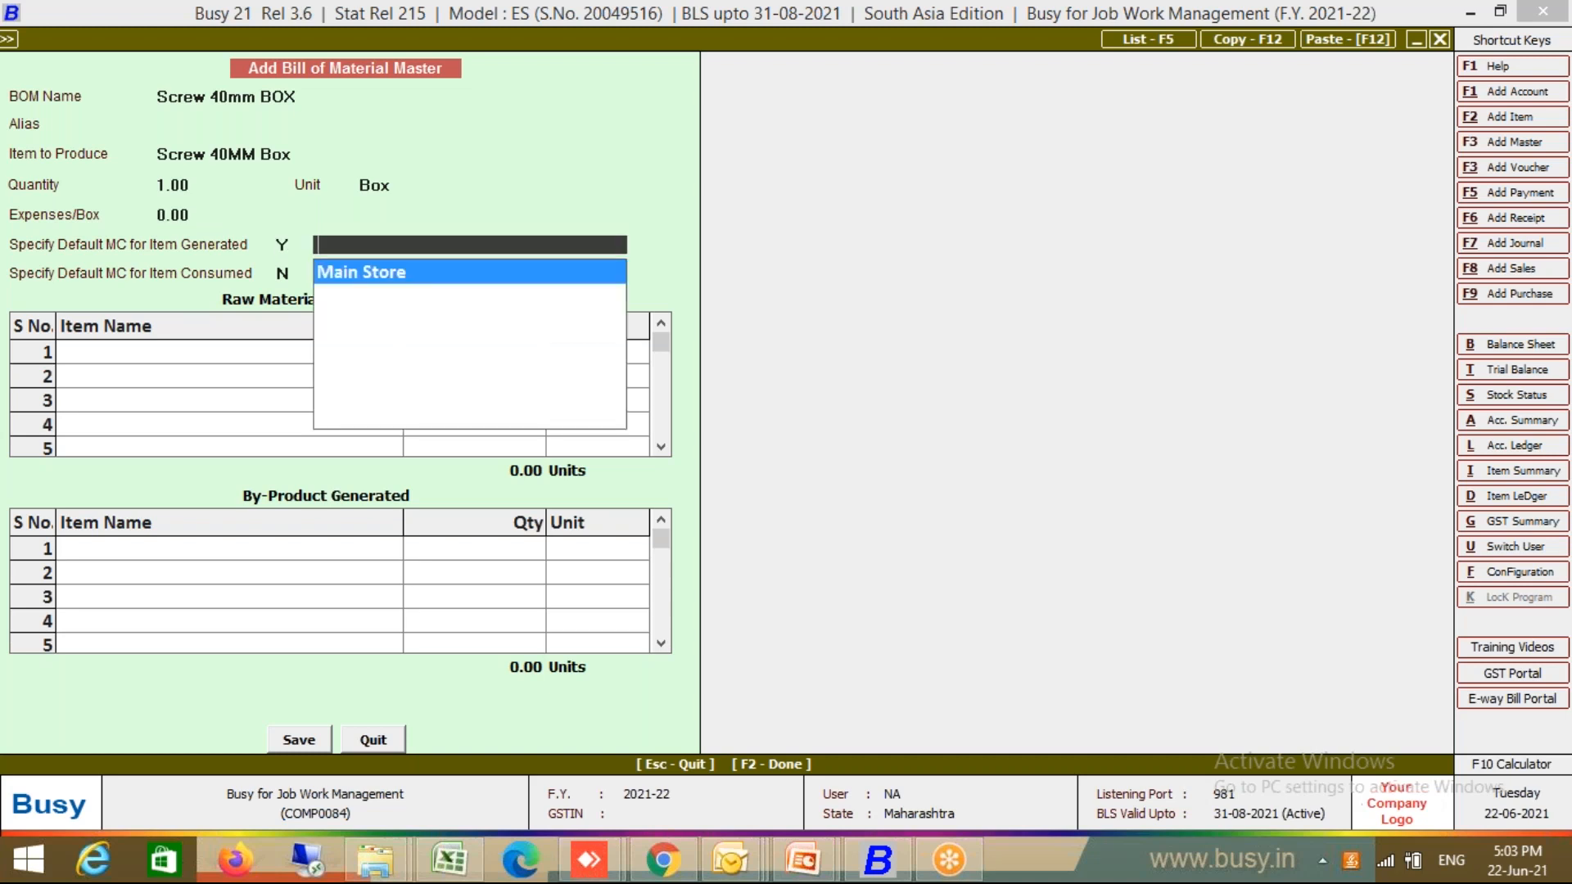
key("Return")
type("y")
key("Return")
key("Return")
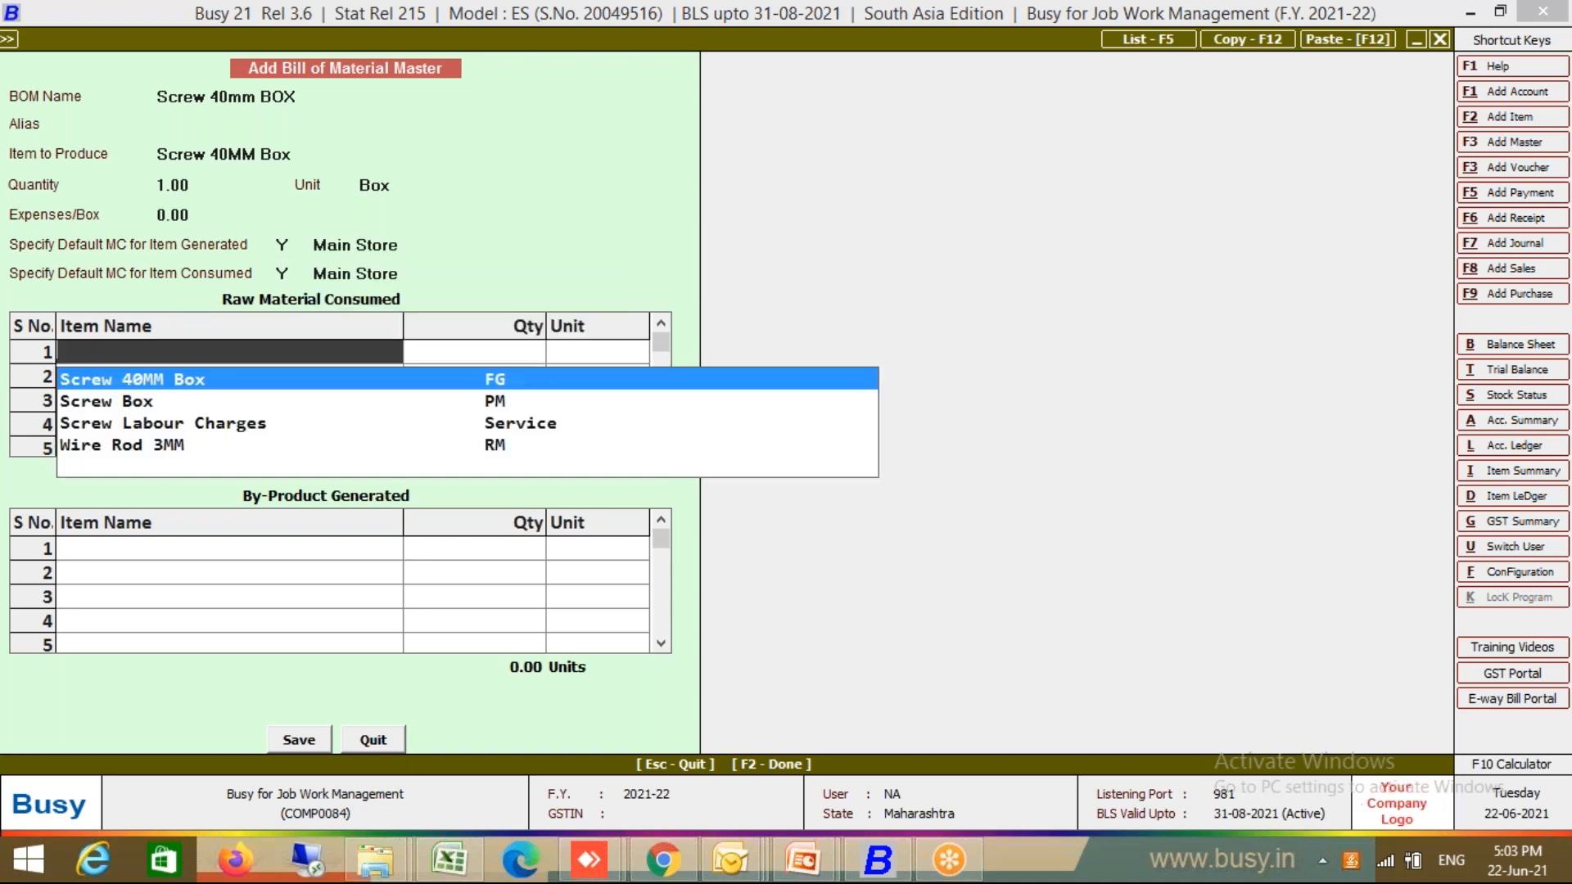
Add Wire Rod 3MM as the first raw material consumed, with a quantity of 4 Metre
key("Down")
key("Down")
key("Down")
key("Return")
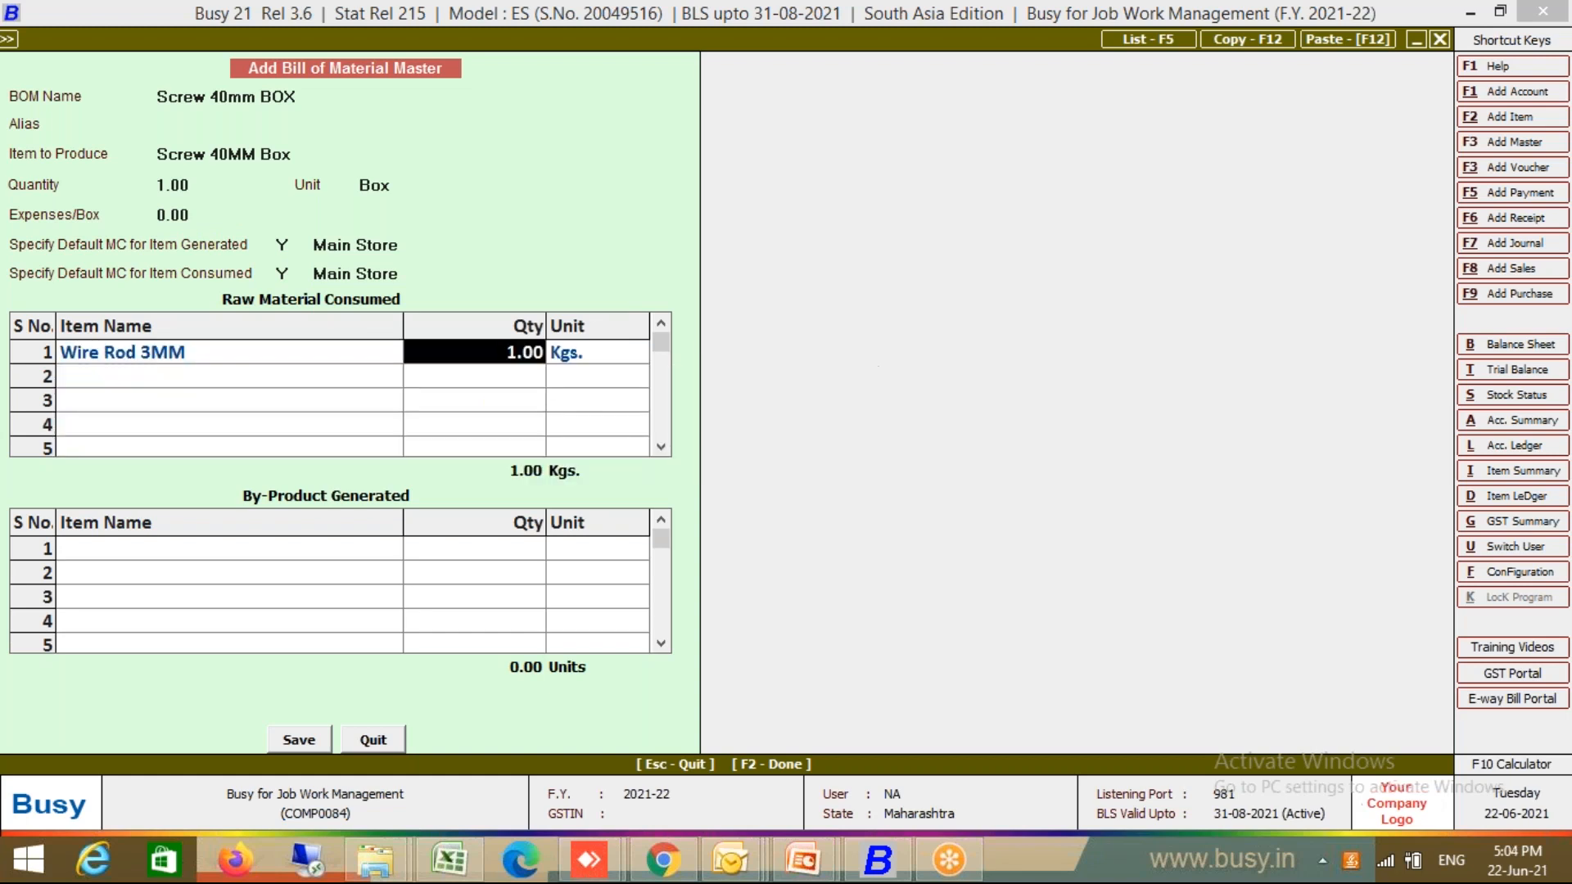
type("4")
key("Return")
type("metr")
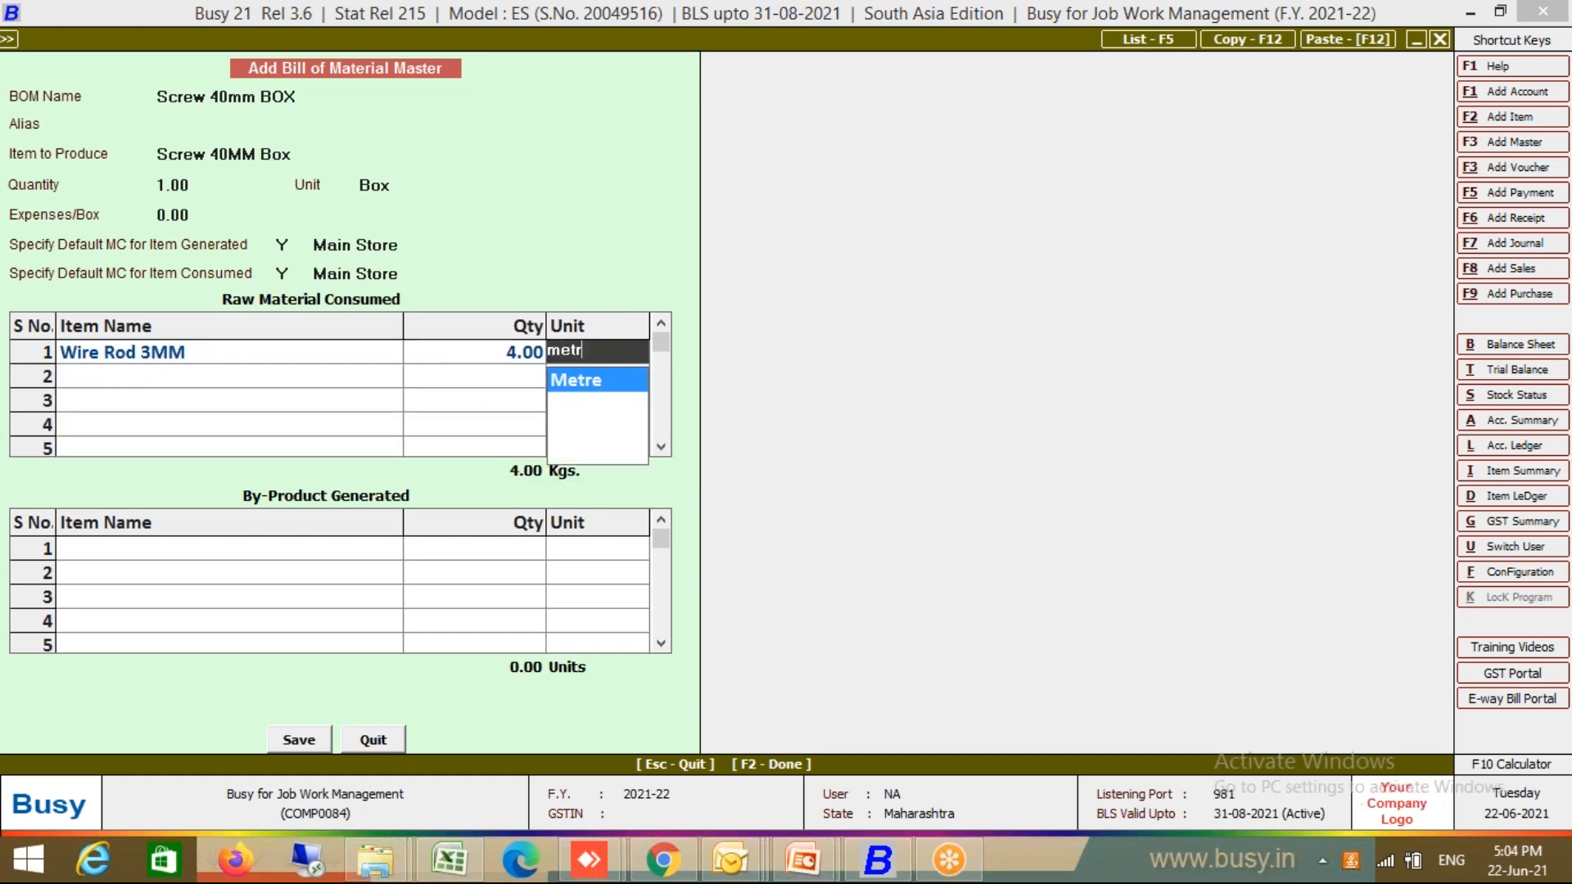
key("Return")
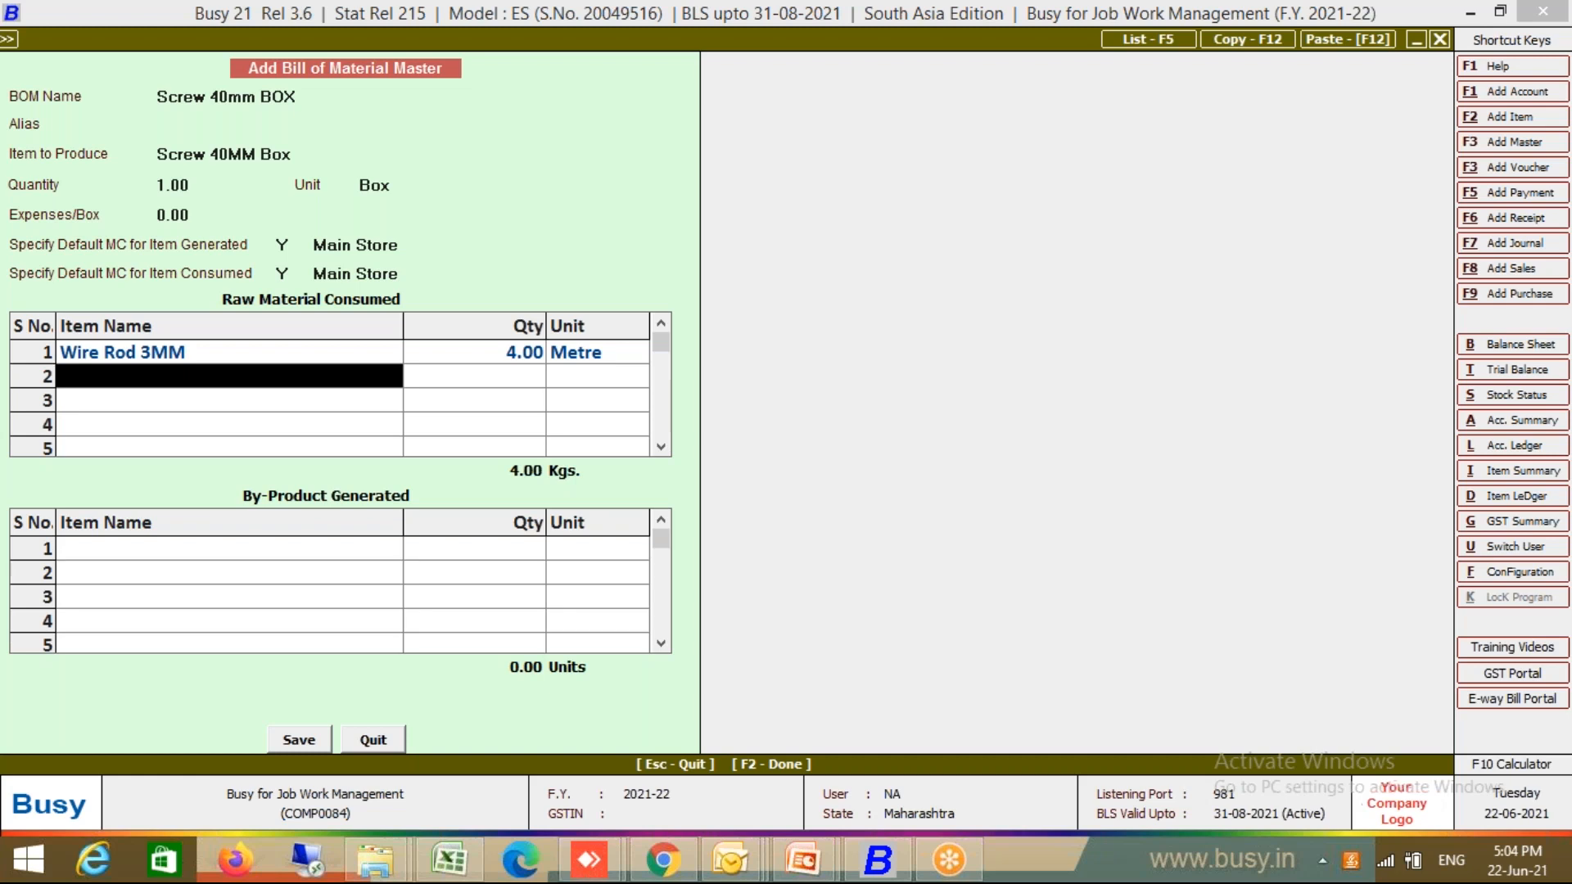
Add Screw Box as the second raw material consumed, with a quantity of 1 Pcs
type("box")
key("Down")
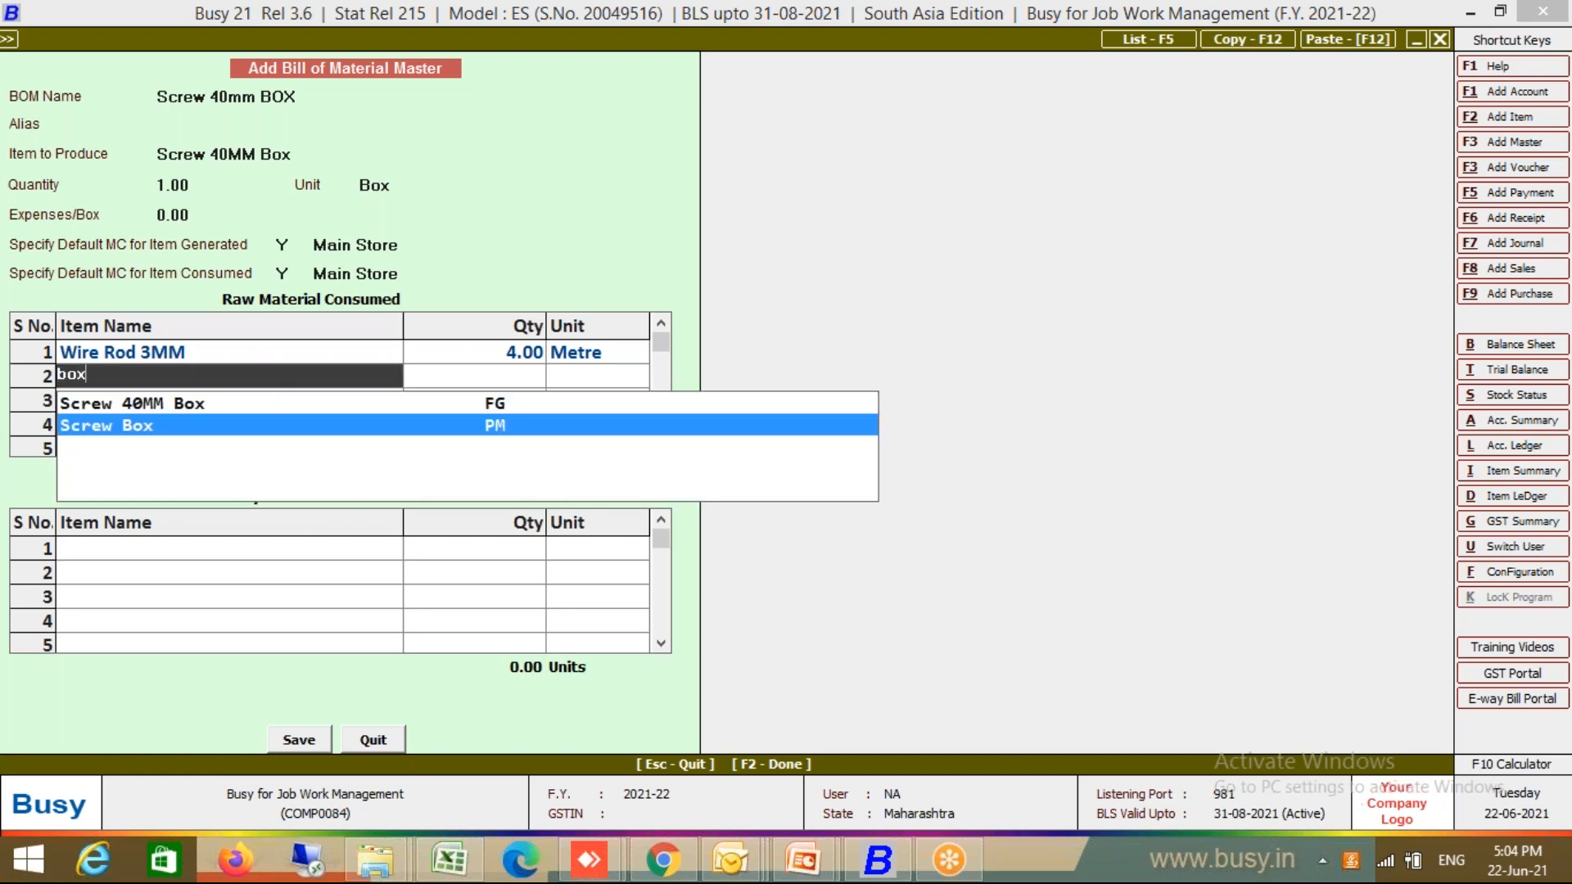
key("Return")
key("Return")
key("Return")
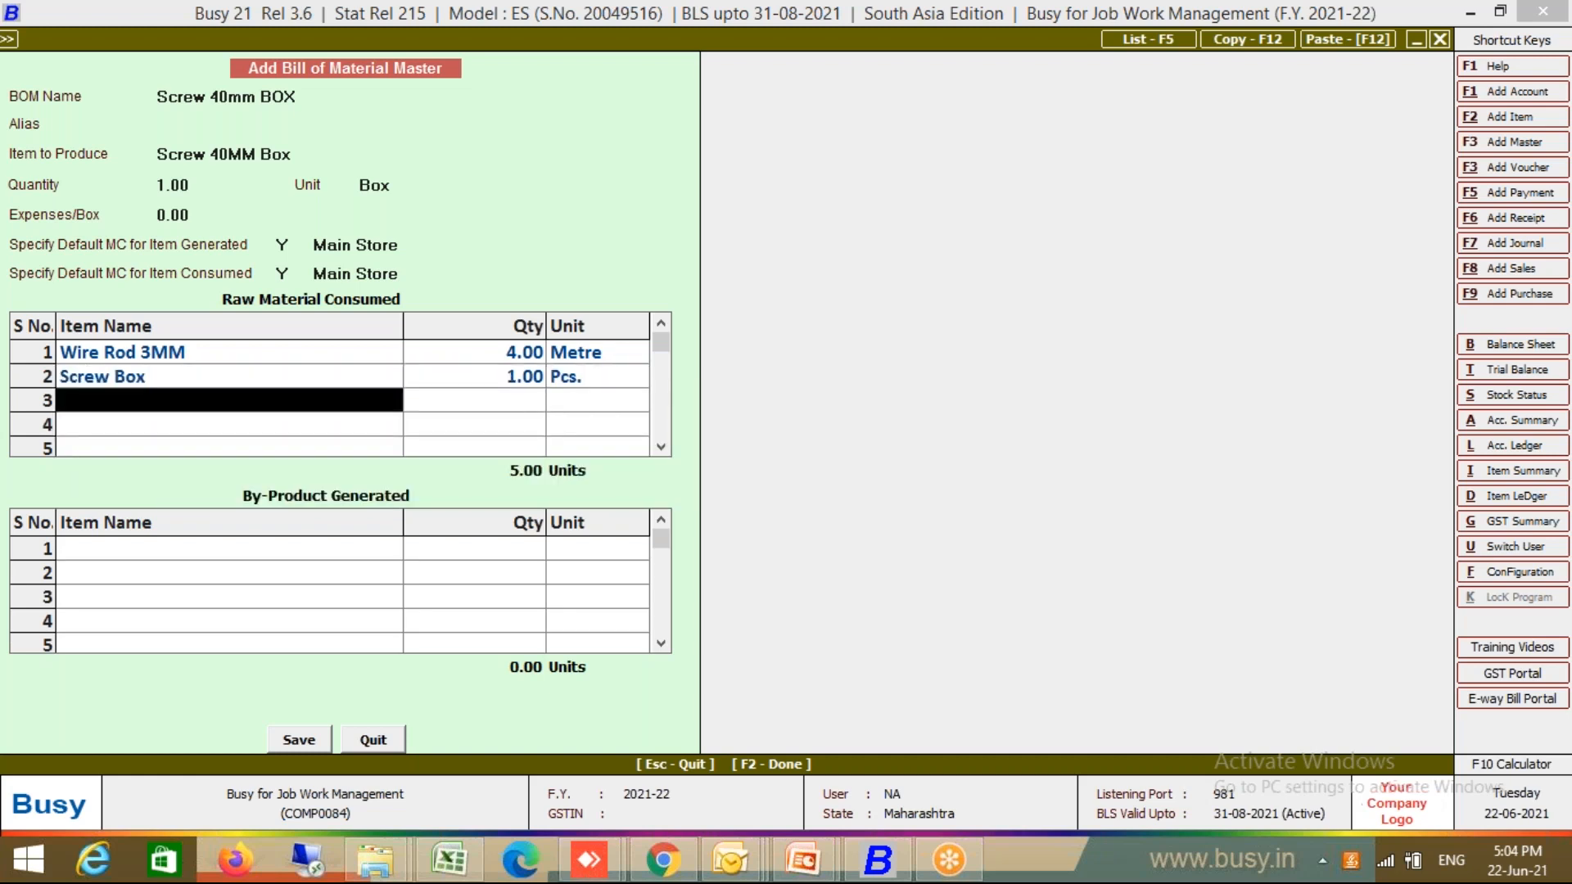
Add Screw Labour Charges as the third raw material consumed, with a quantity of 1 Units
type("lab")
key("Return")
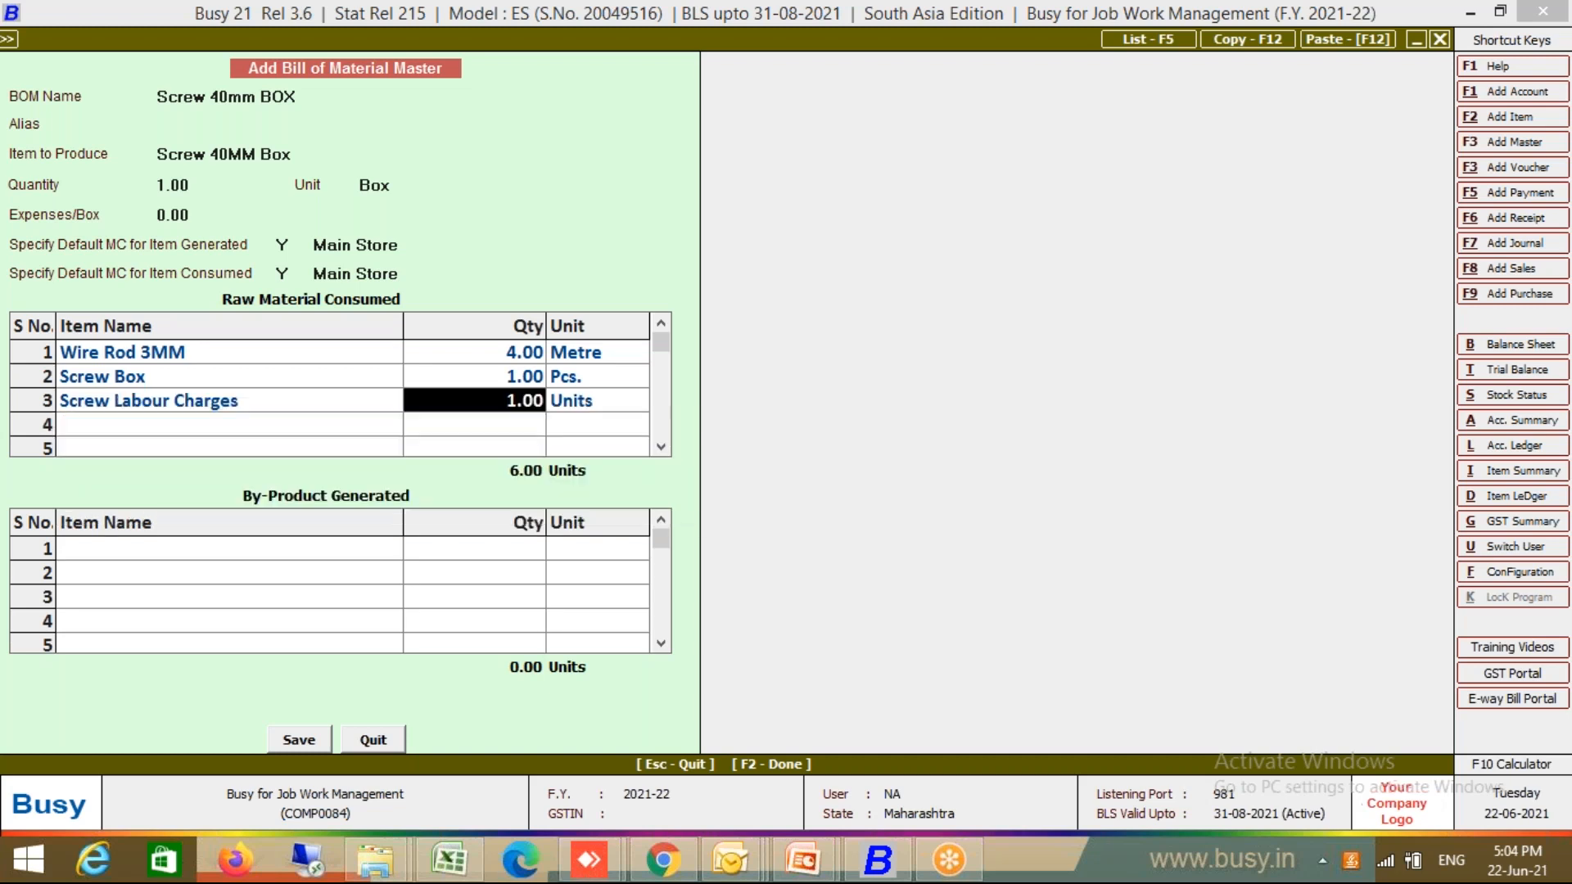
key("Return")
key("Return")
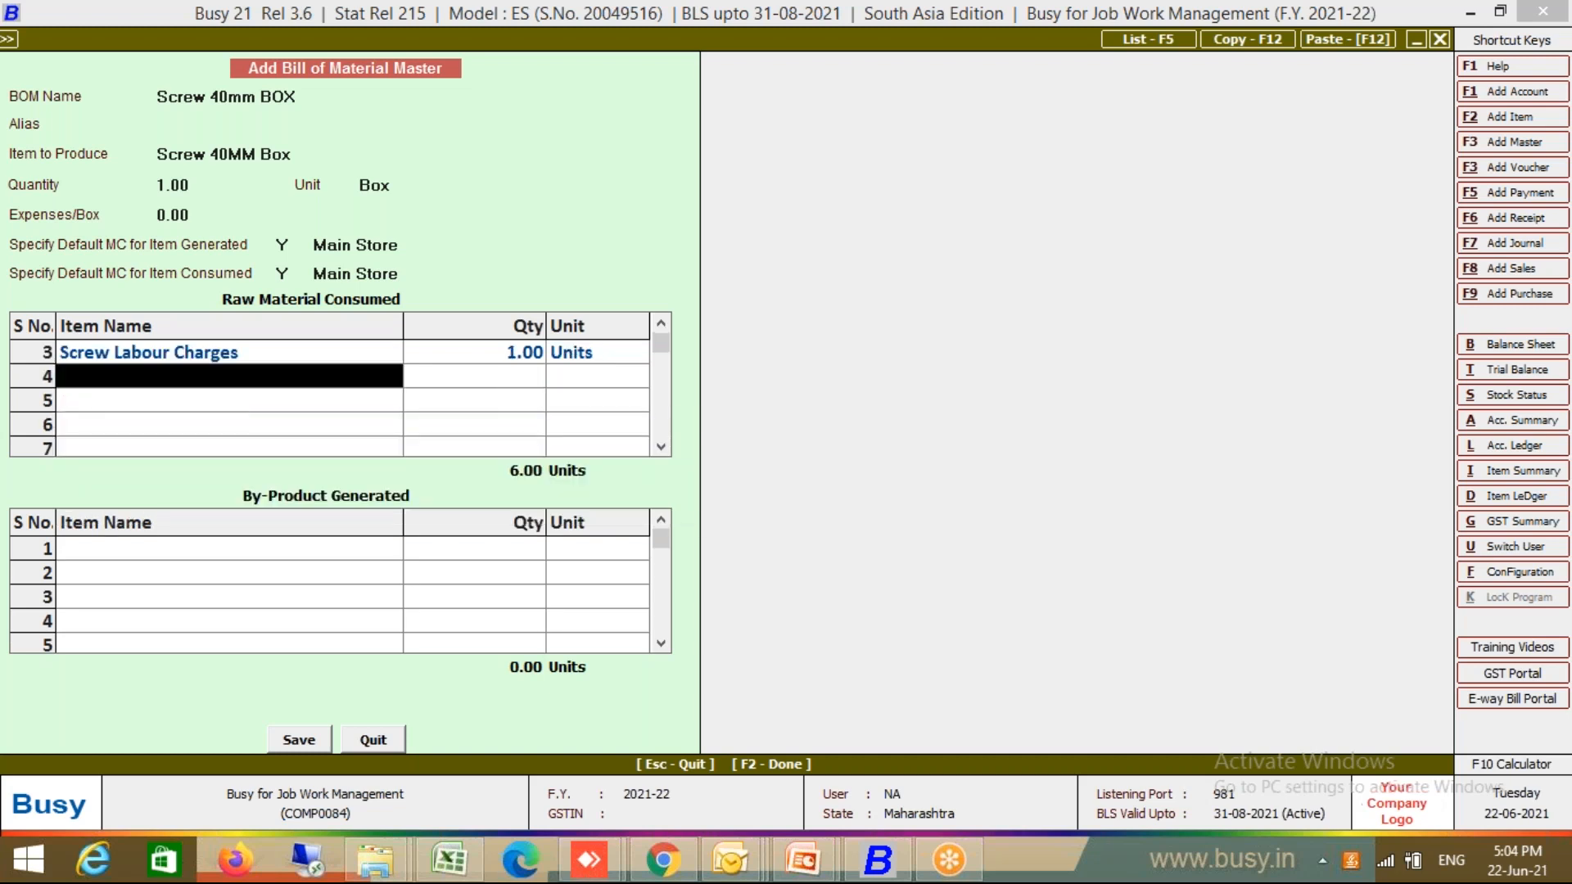
Save the bill of material without any by-products and leave the Bill of Material entry form
left_click(229, 352)
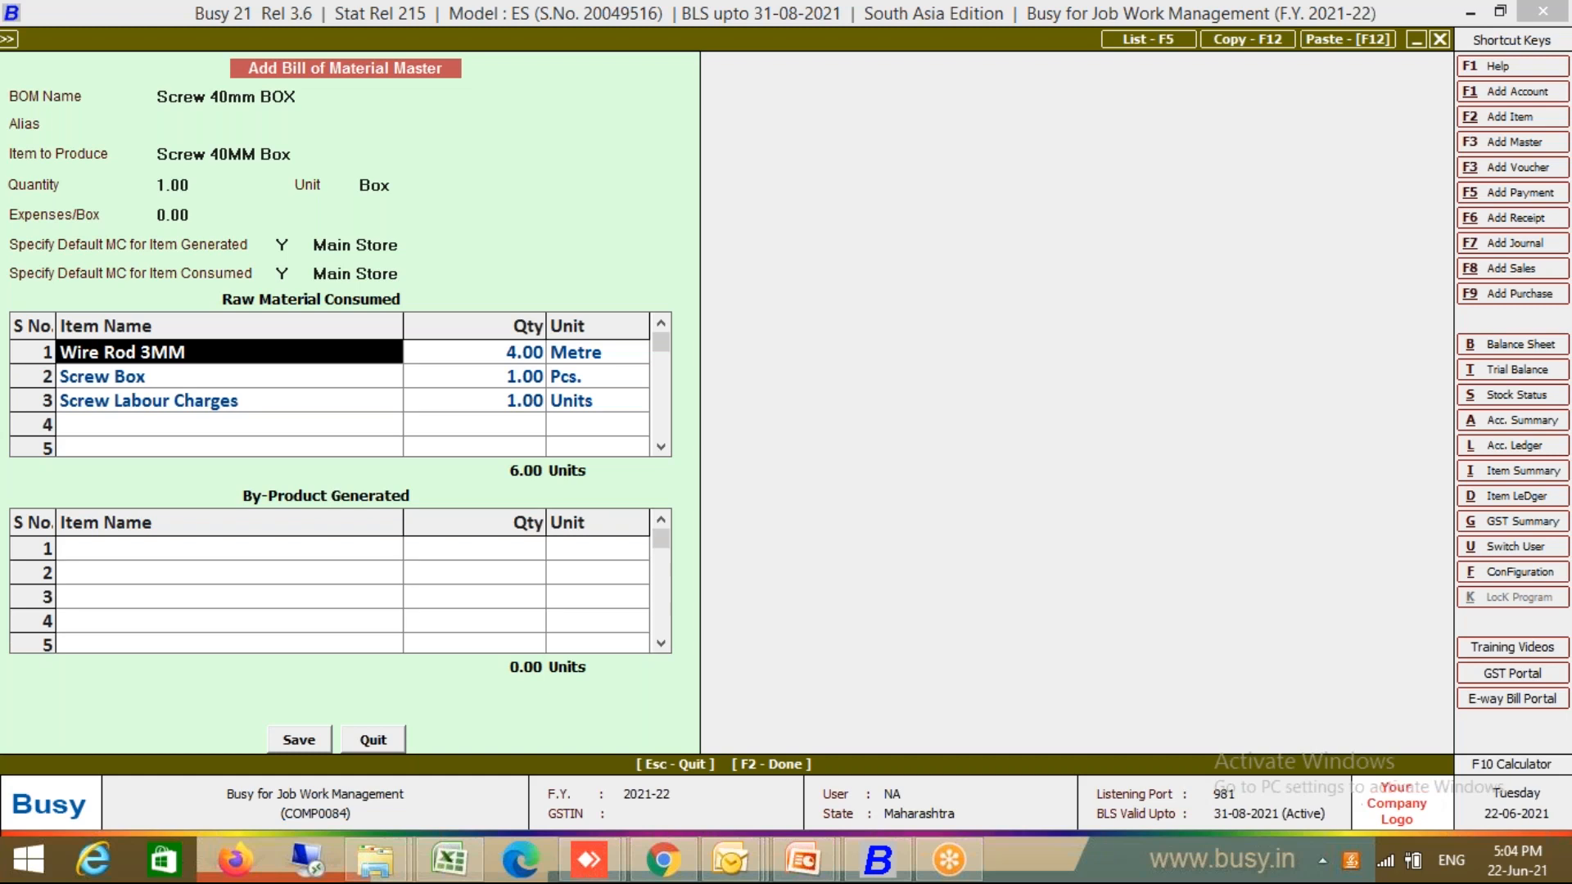
key("F2")
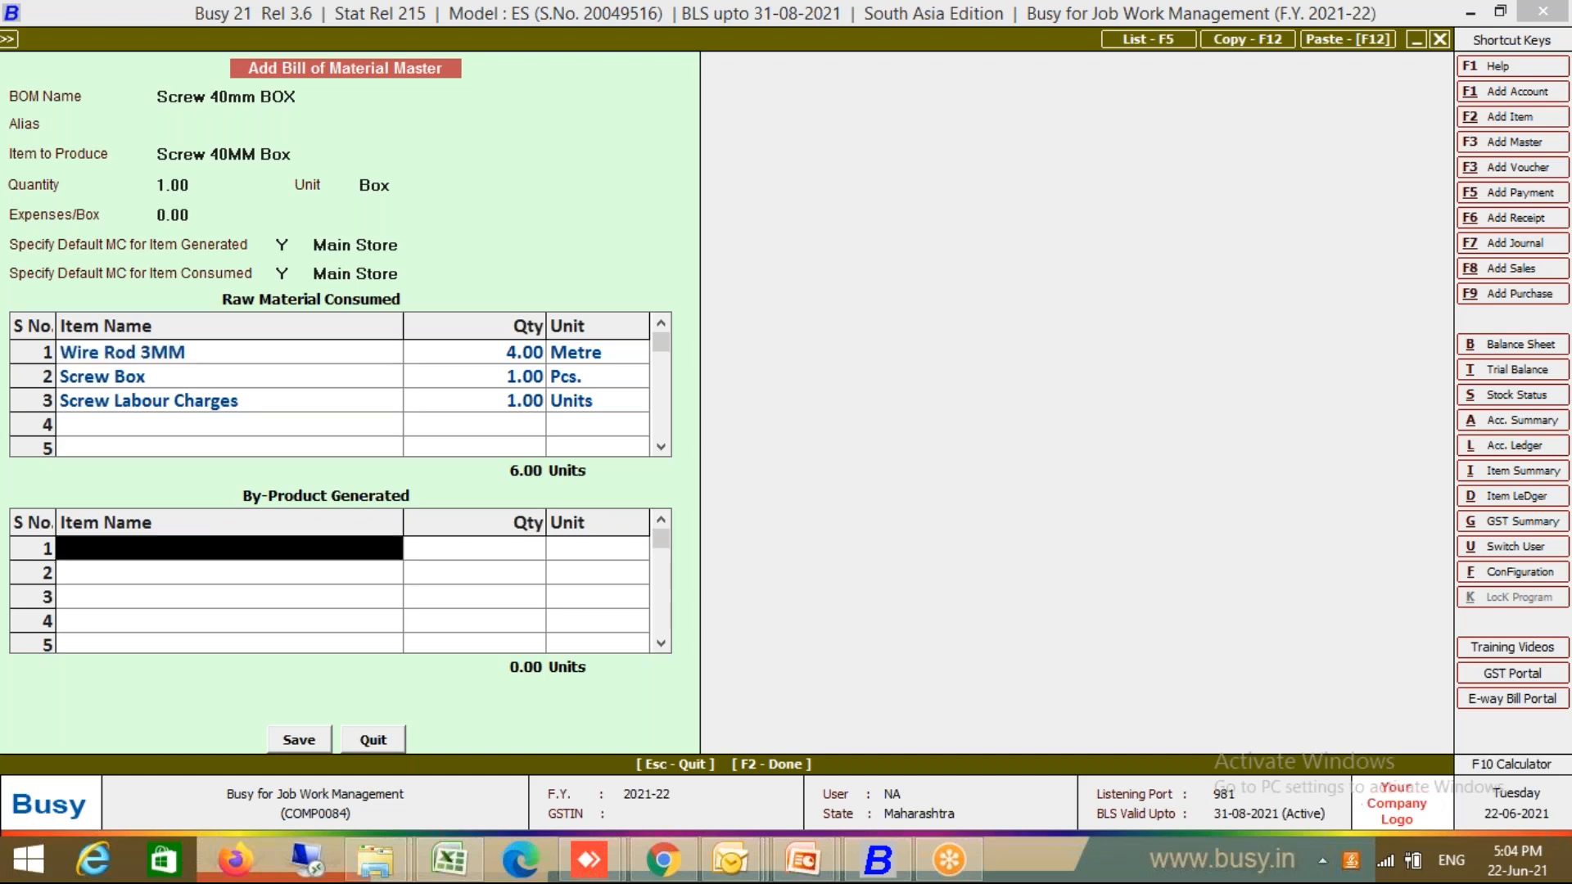
key("F2")
key("Return")
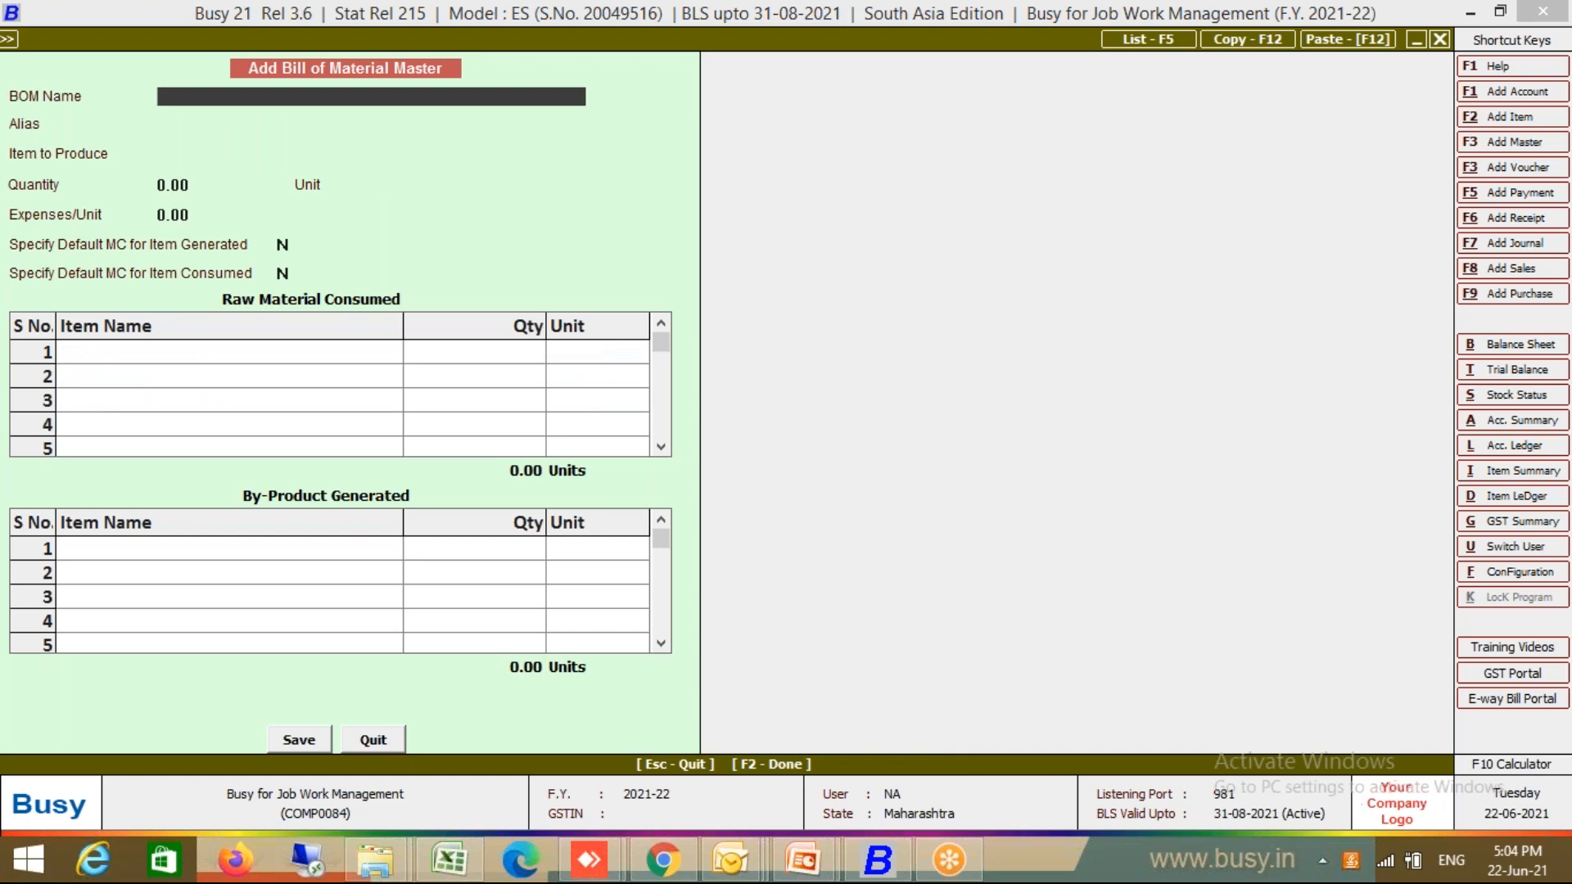
key("Escape")
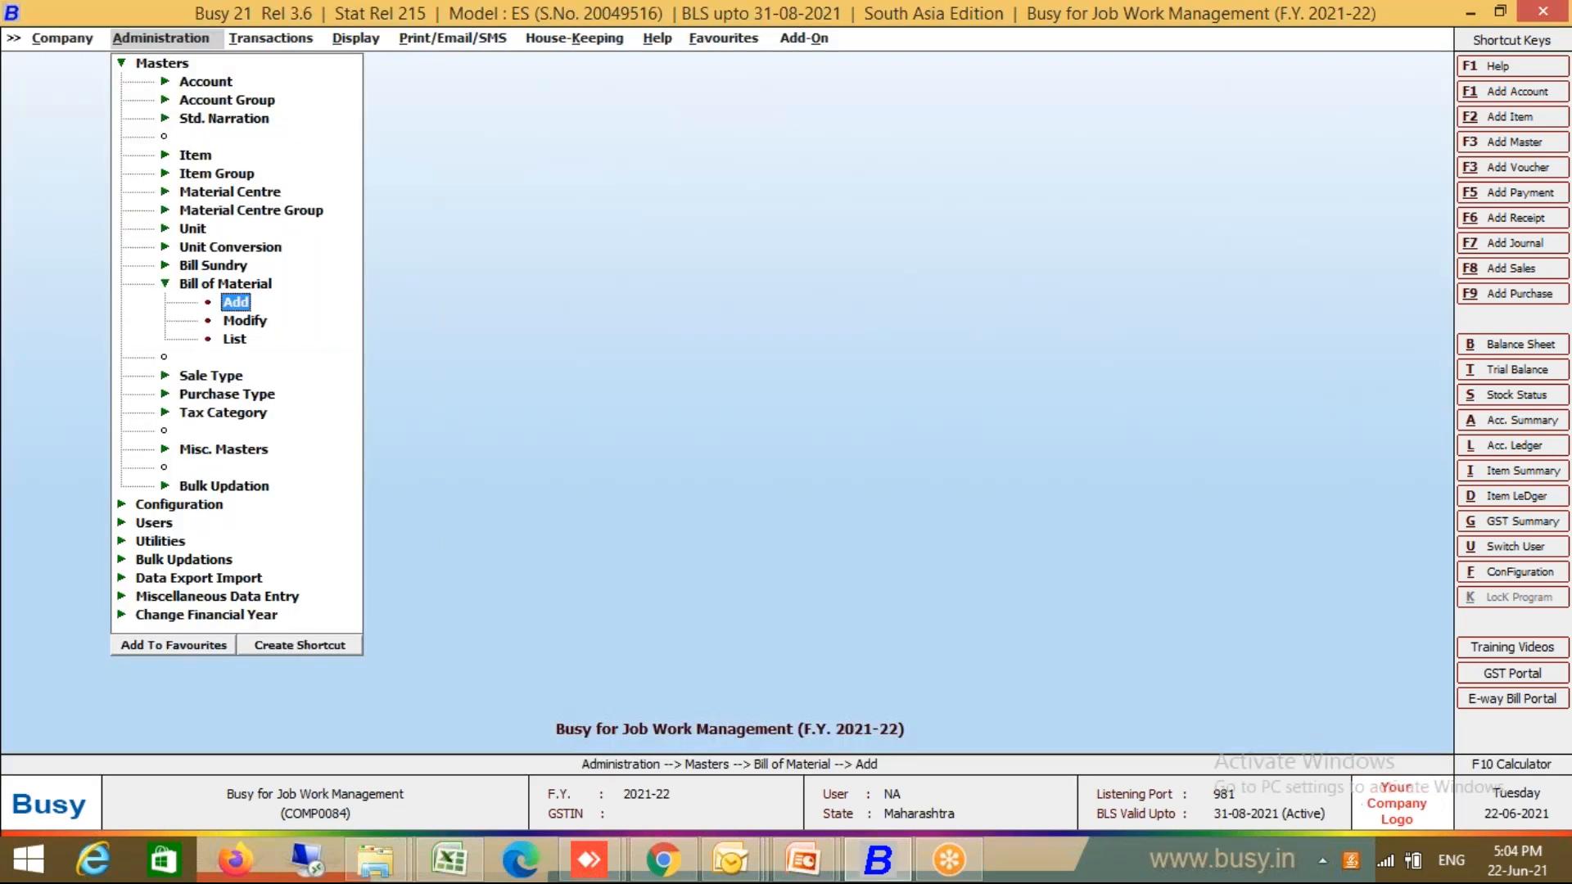
Start adding a Mat. Issued to Party voucher dated 03-06-2021
key("Escape")
key("Right")
key("Down")
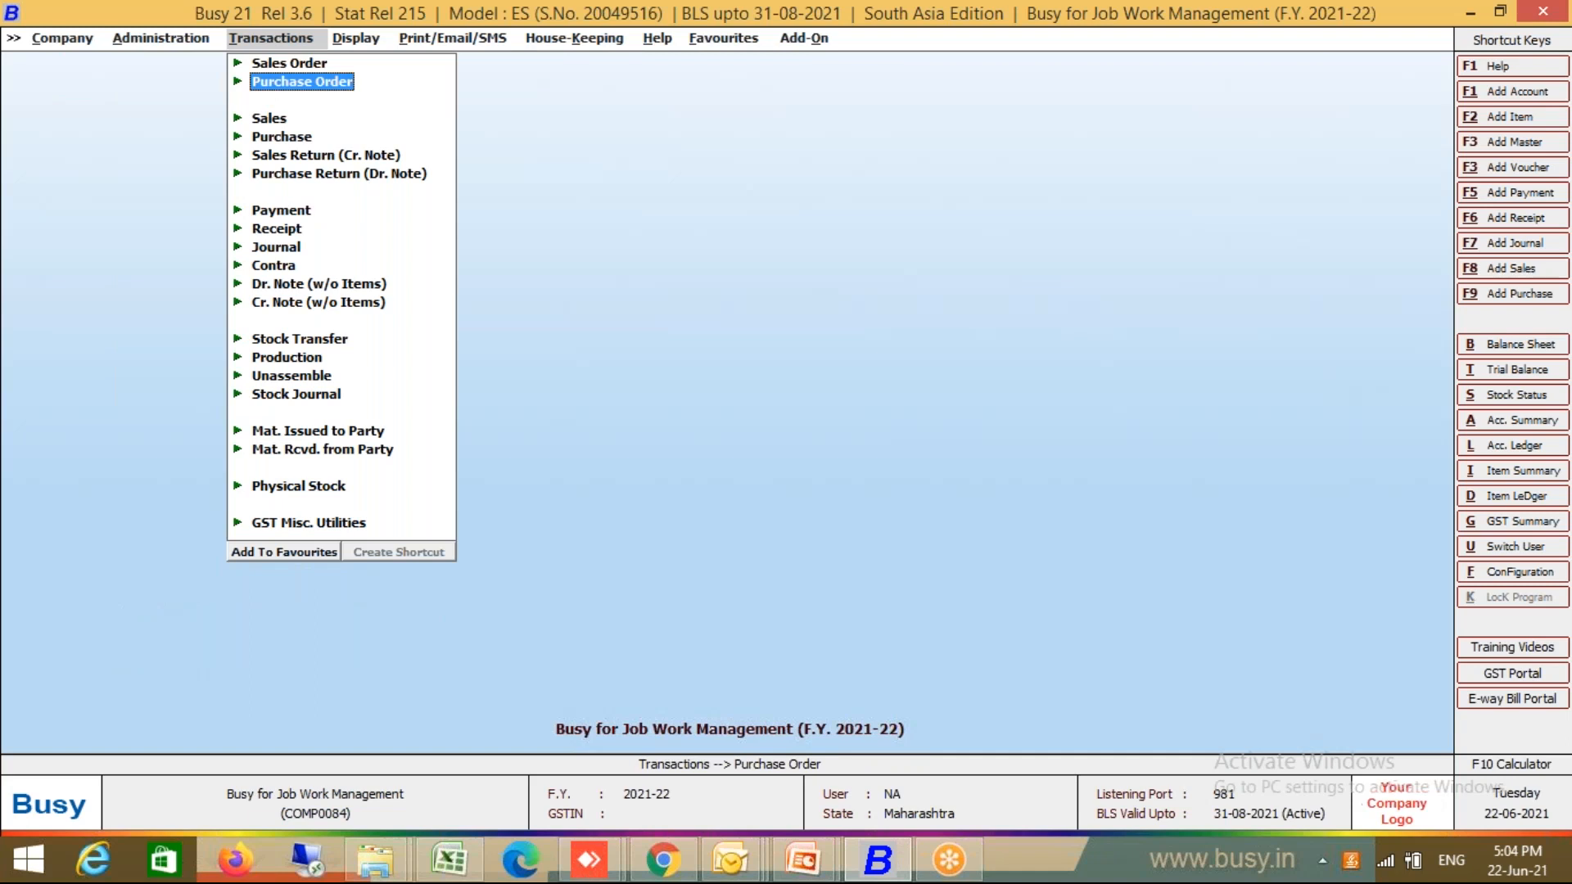
key("Down")
key("Down")
key("Down")
key("Down")
key("Down")
key("Down")
key("Down")
key("Down")
key("Down")
key("Down")
key("Down")
key("Down")
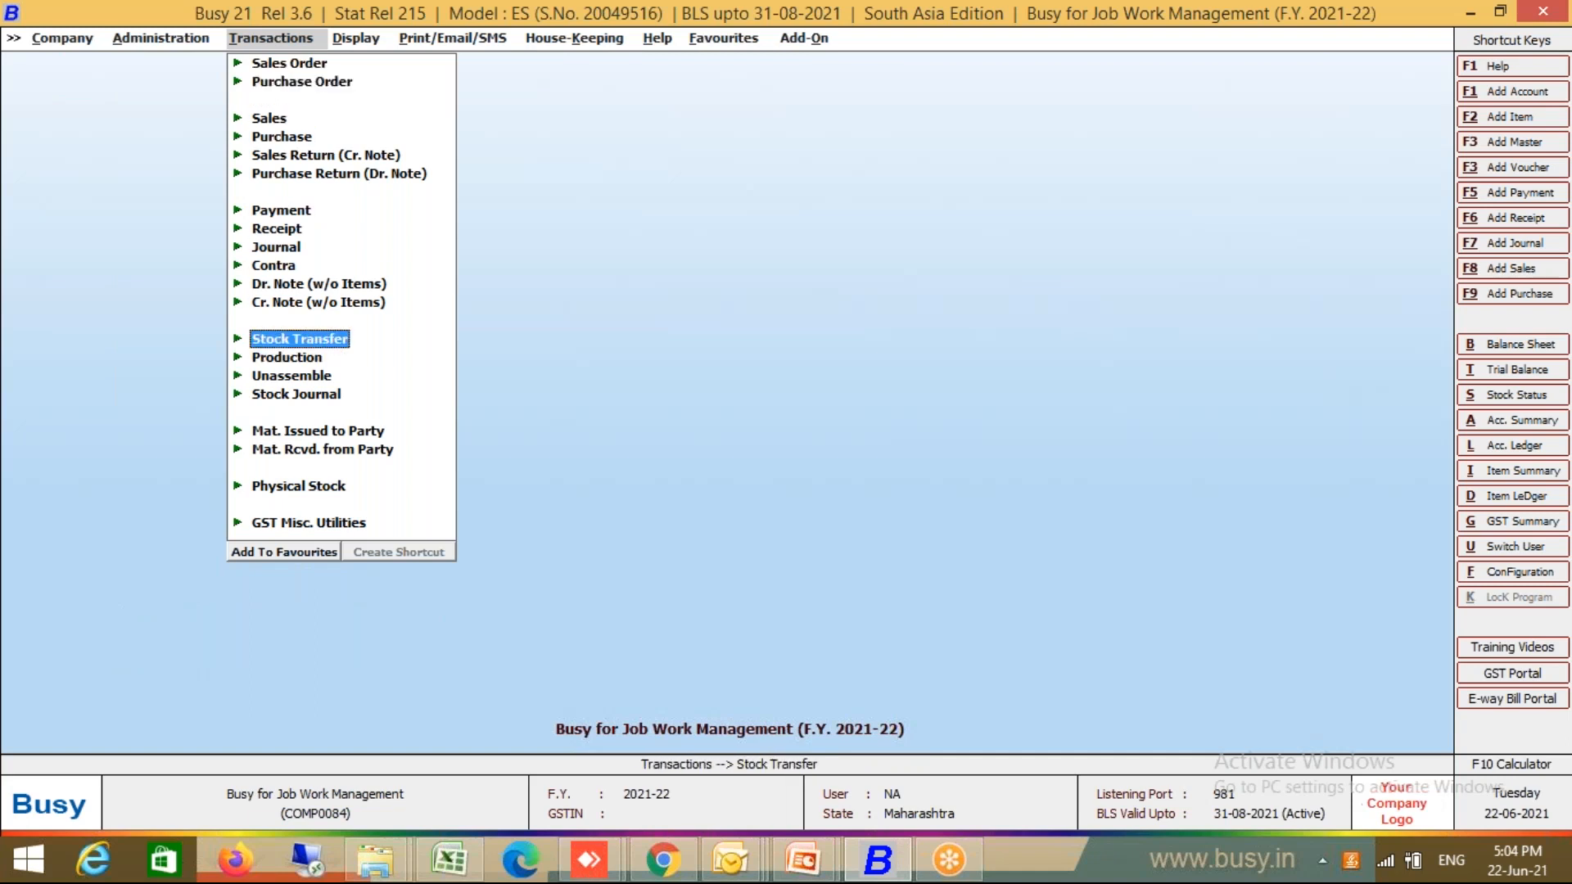
key("Down")
key("Down")
key("Down")
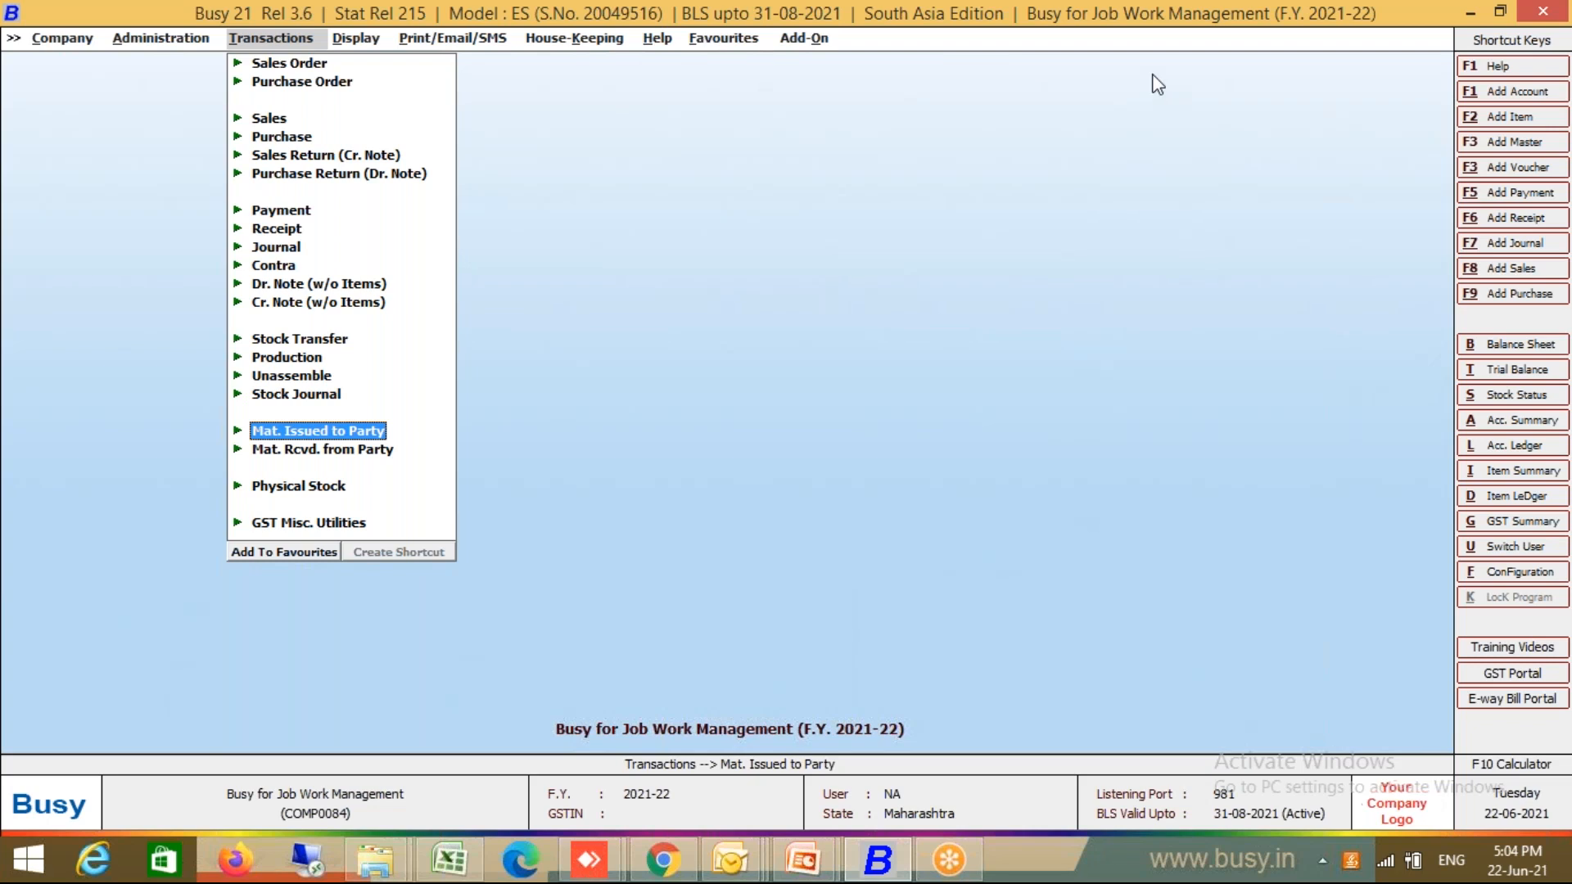
left_click(1127, 33)
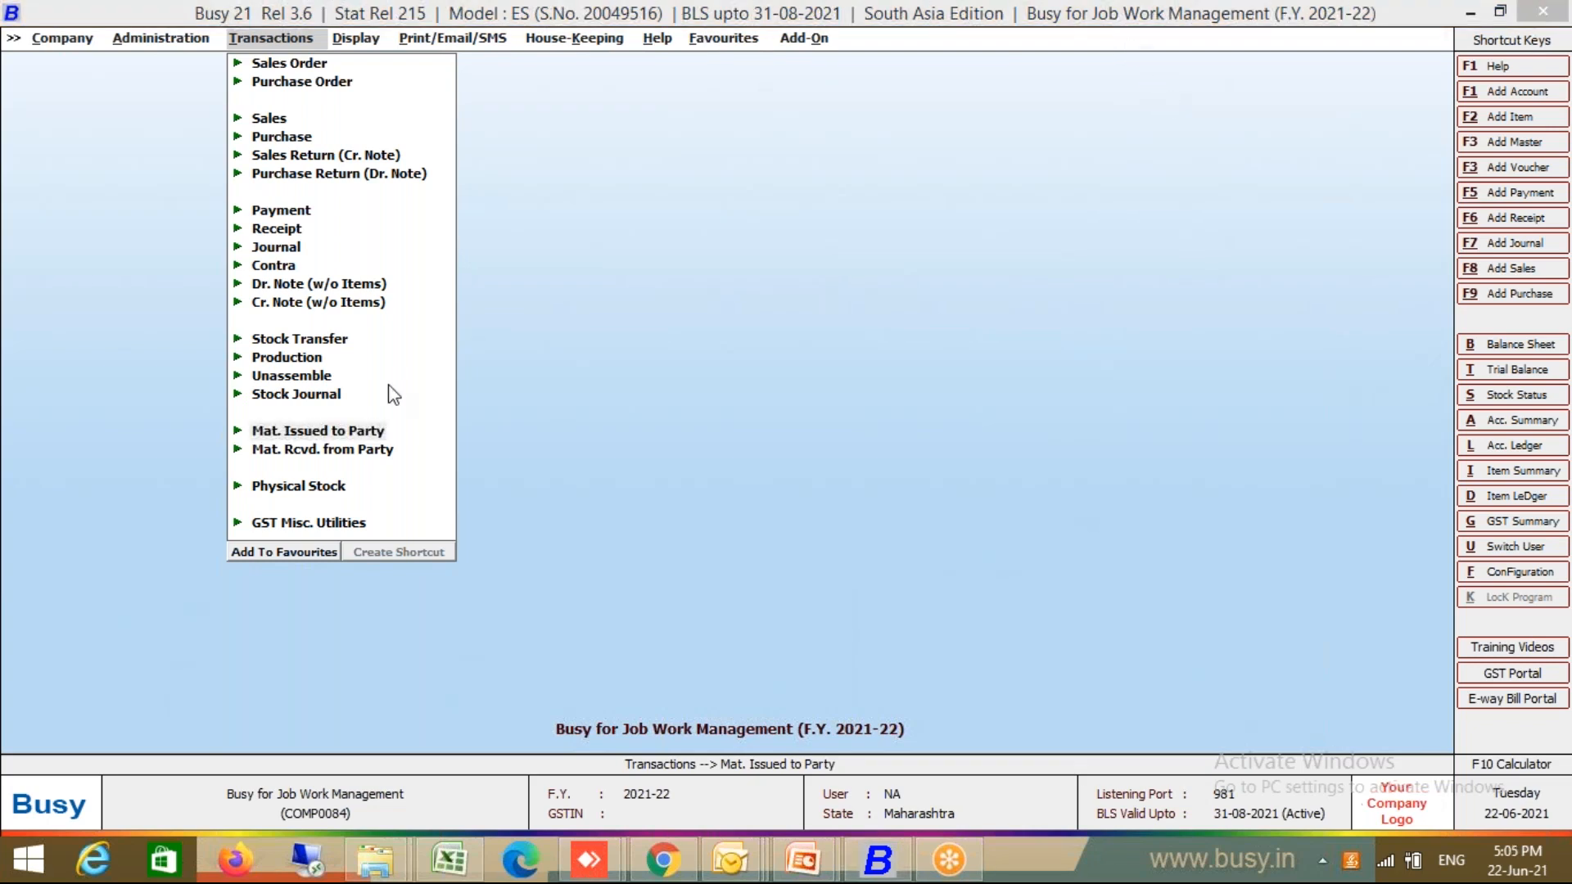
left_click(372, 440)
key("Down")
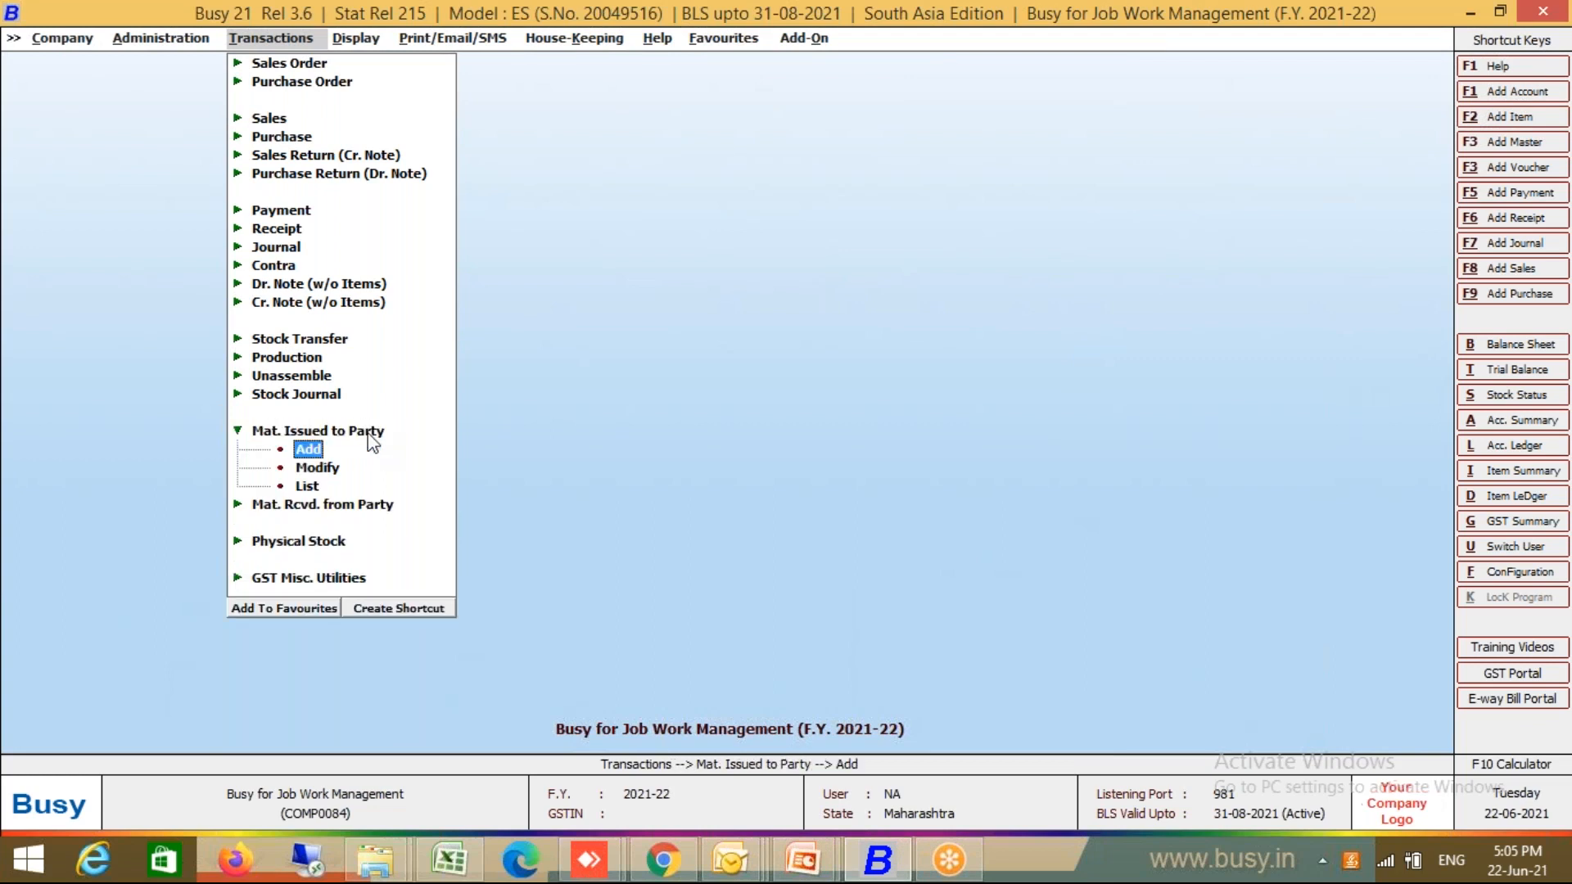
key("Return")
key("Return")
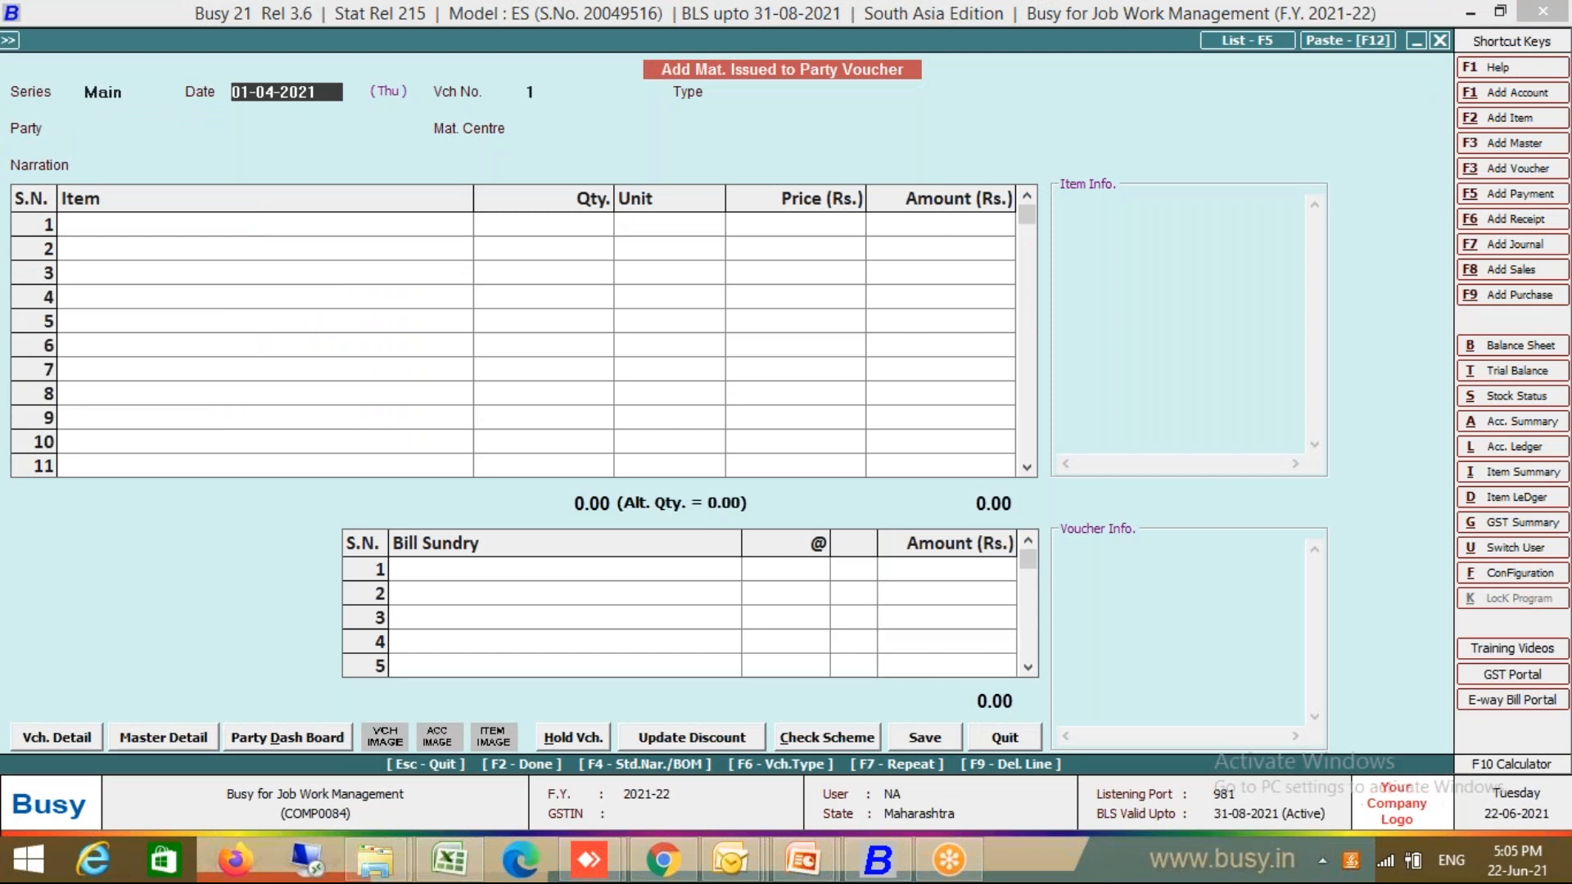
type("3.")
key("Return")
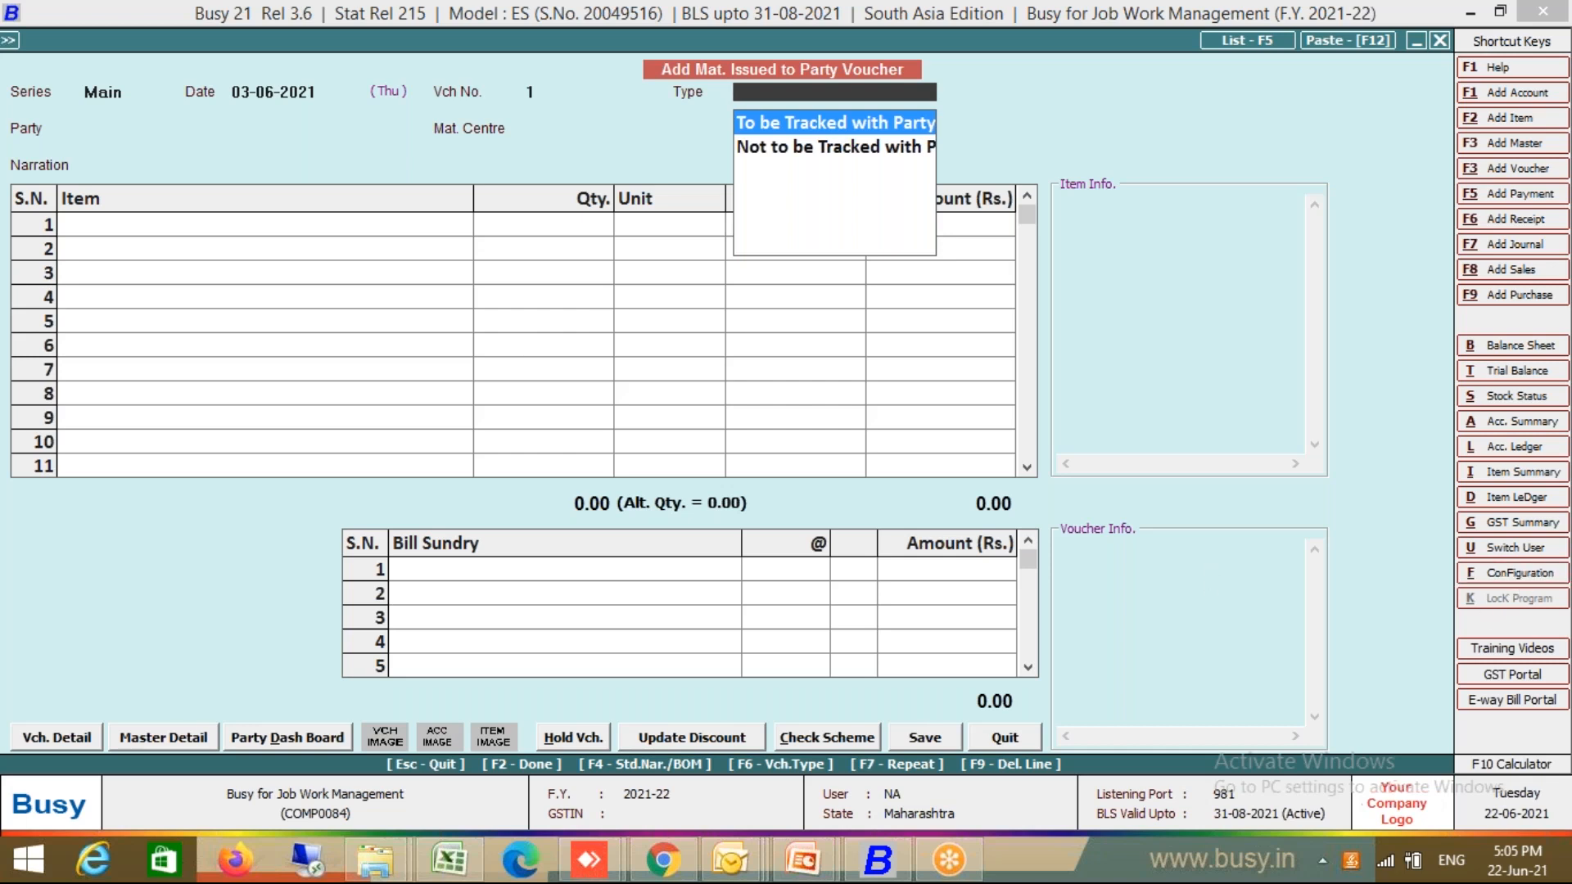
Enable job work in the inventory features and turn on adjusting job work entries in the purchase voucher
left_click(1519, 575)
key("Return")
key("Down")
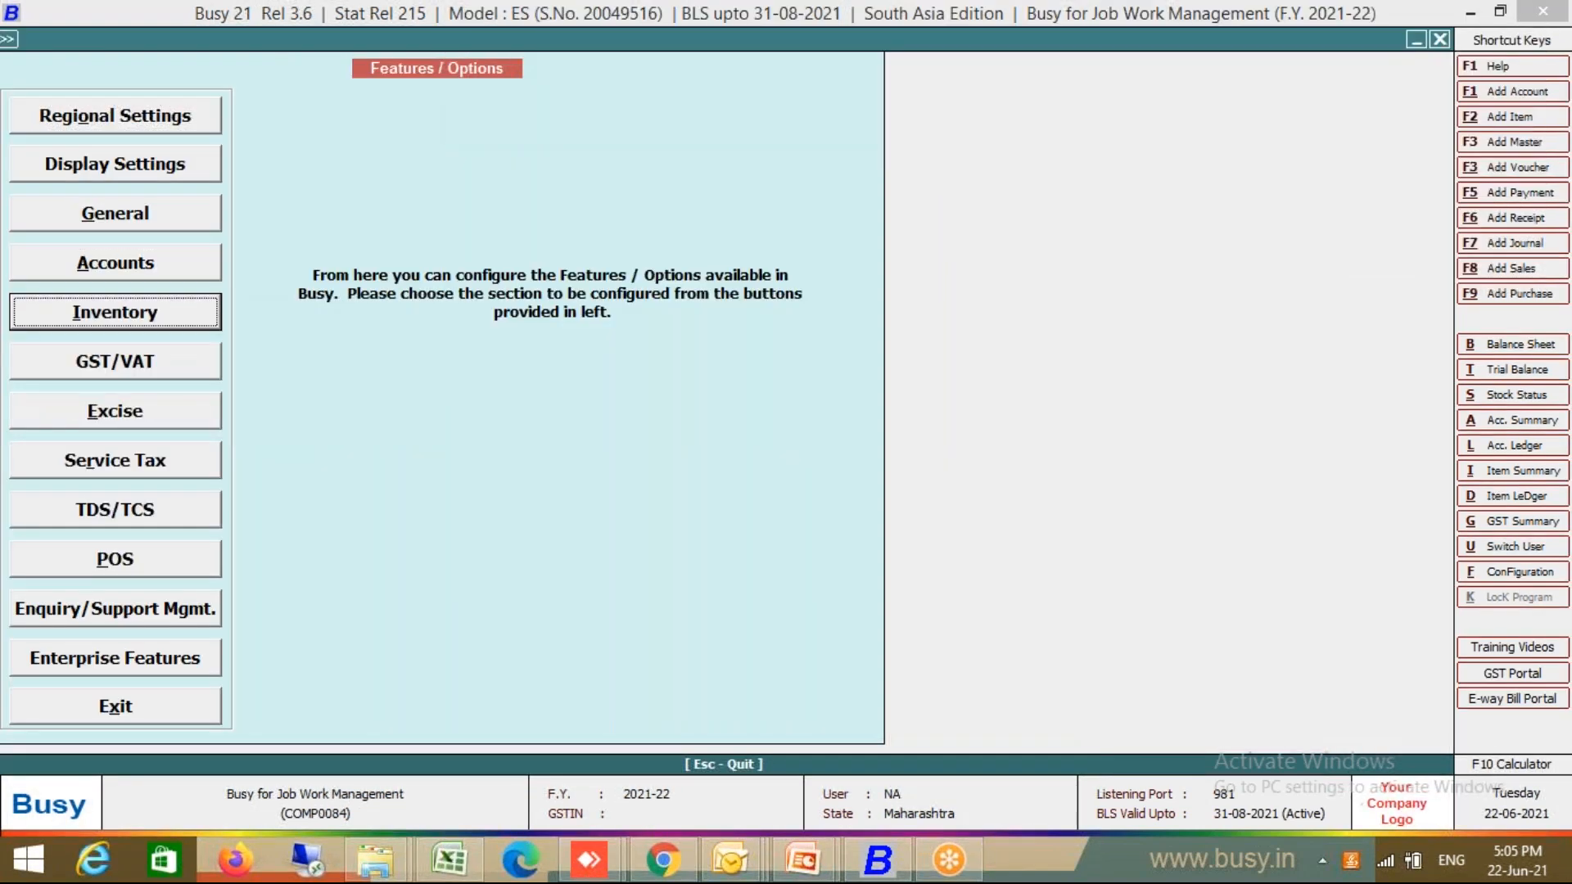
key("Return")
left_click(640, 196)
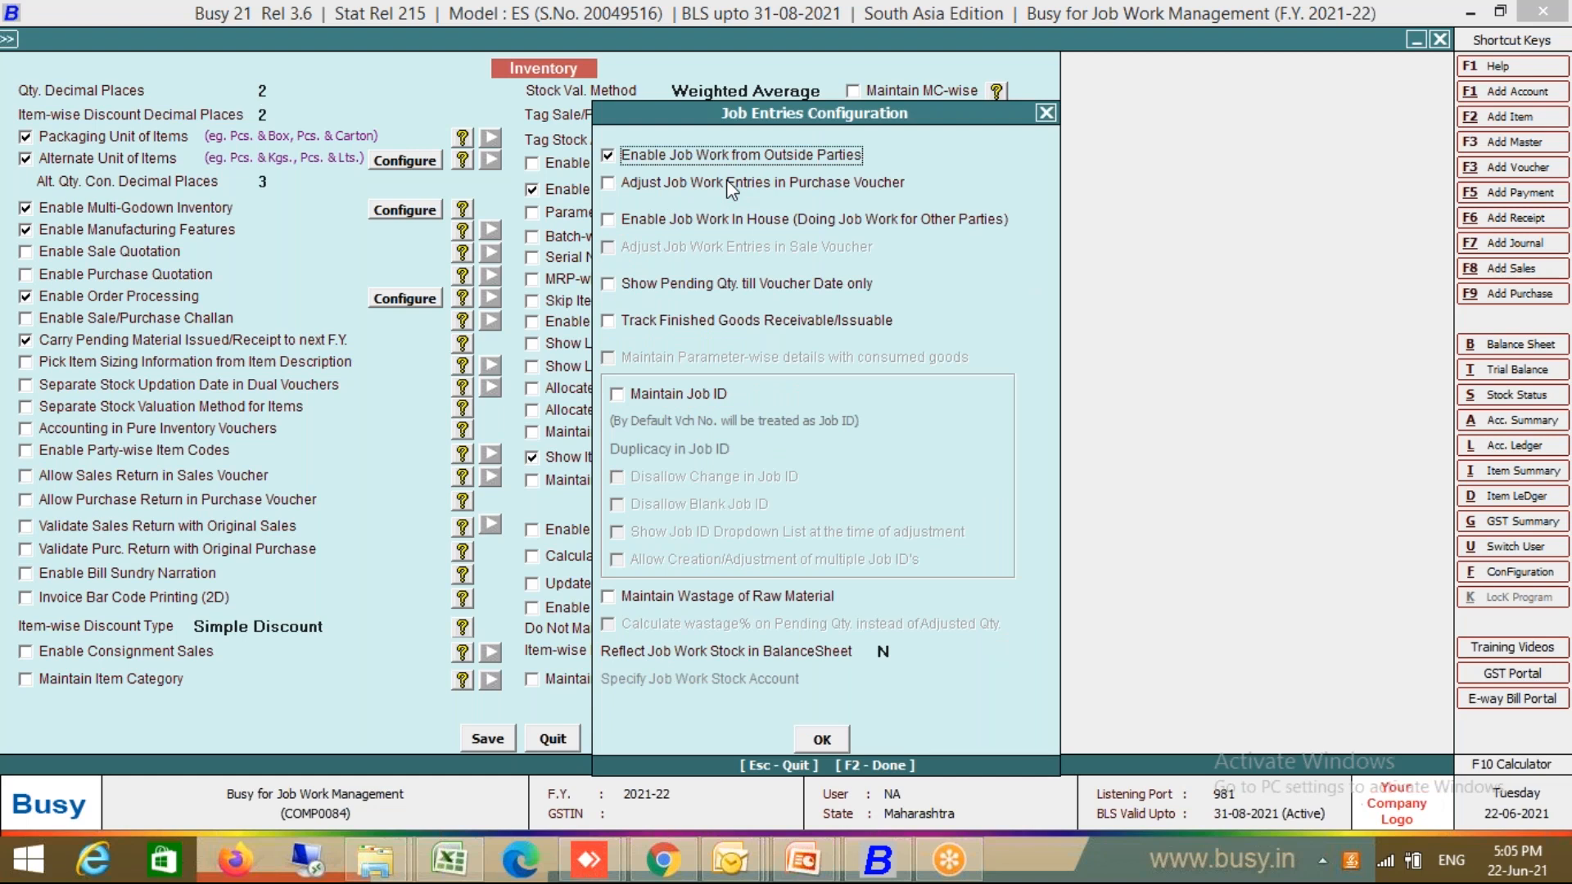
left_click(704, 193)
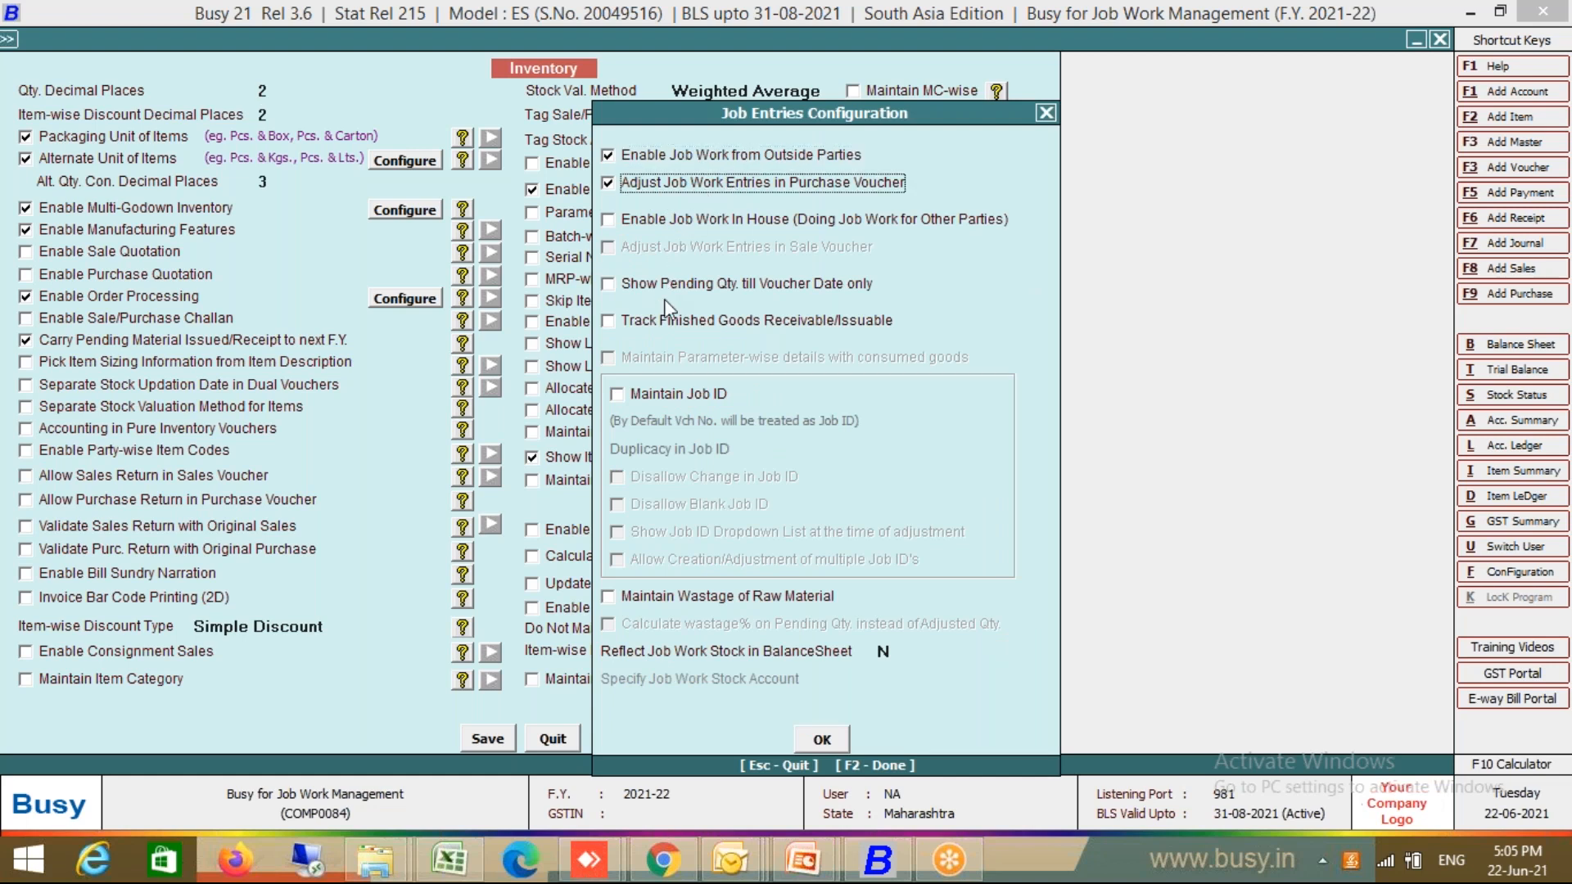
Turn on Maintain Job ID with creation/adjustment of multiple Job IDs, and save the inventory options
left_click(669, 401)
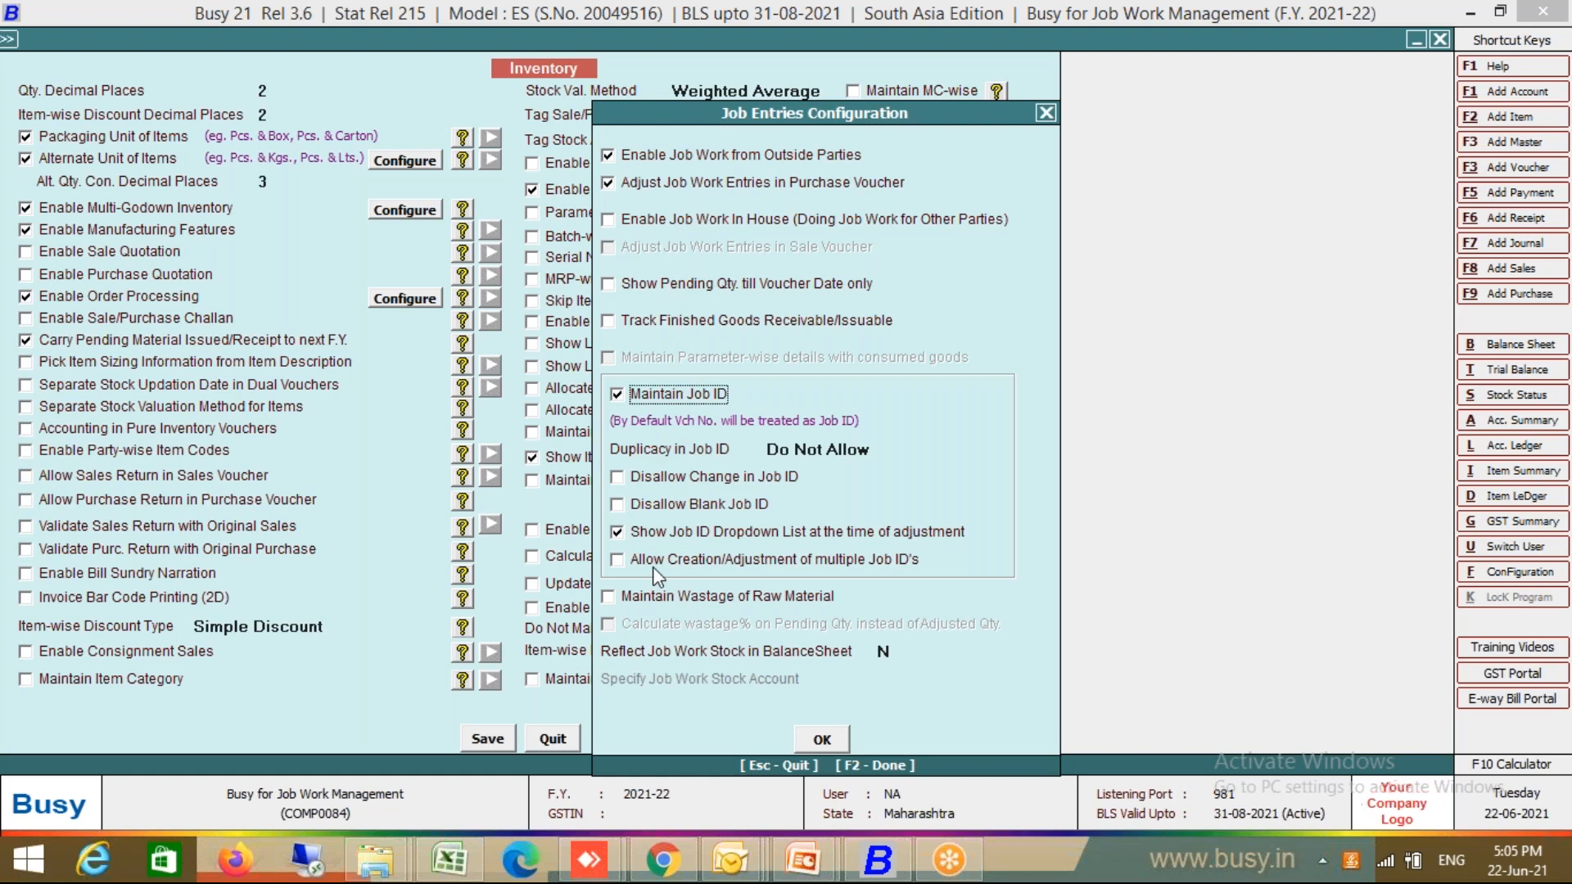
left_click(686, 565)
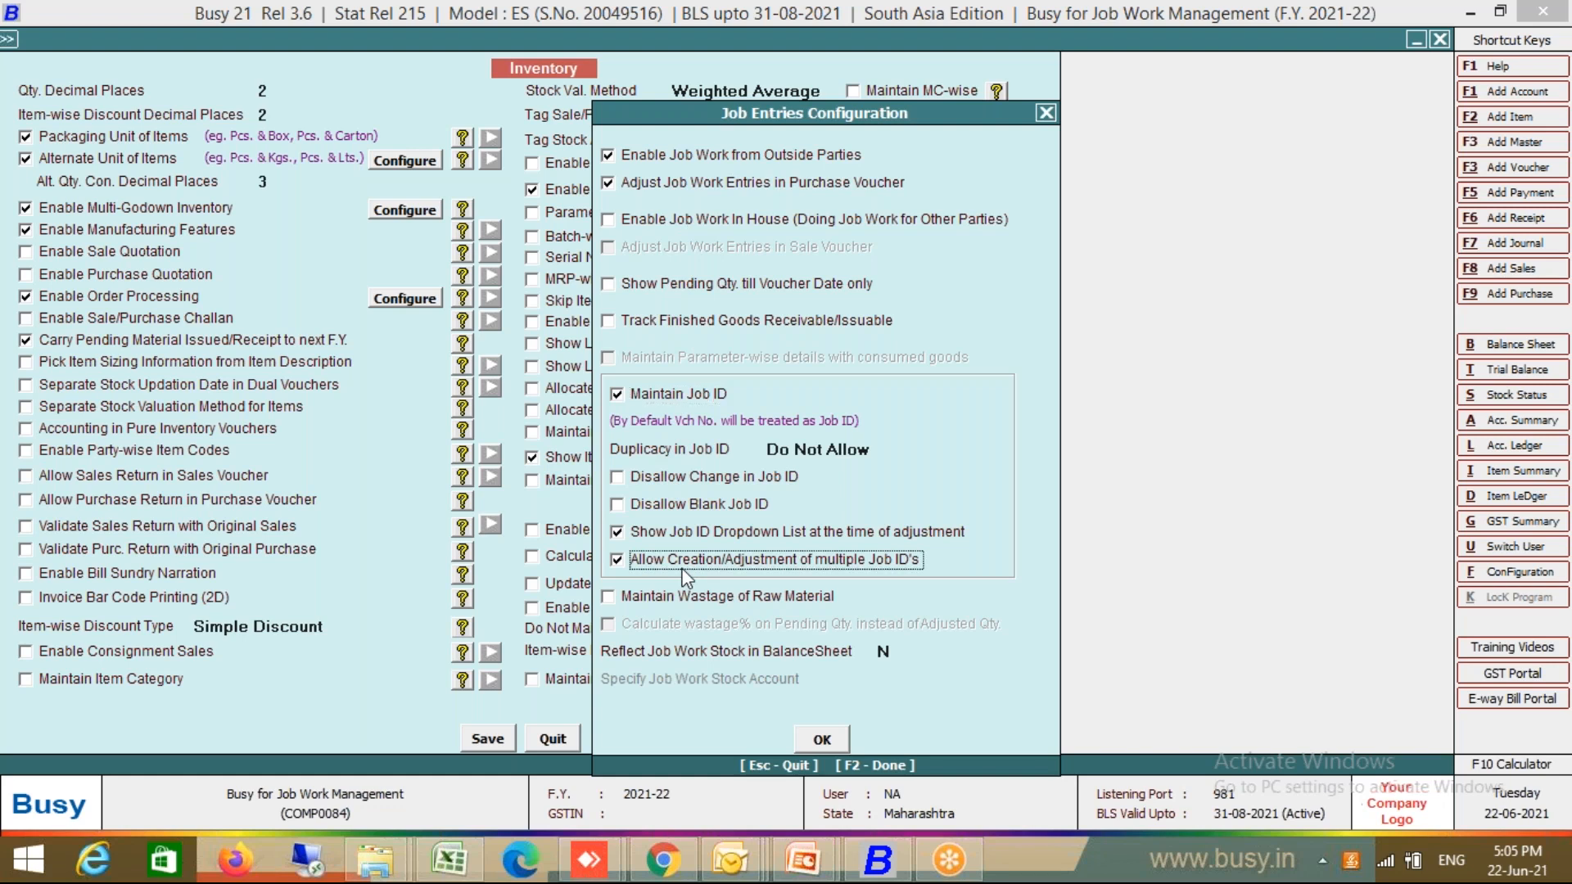
left_click(820, 739)
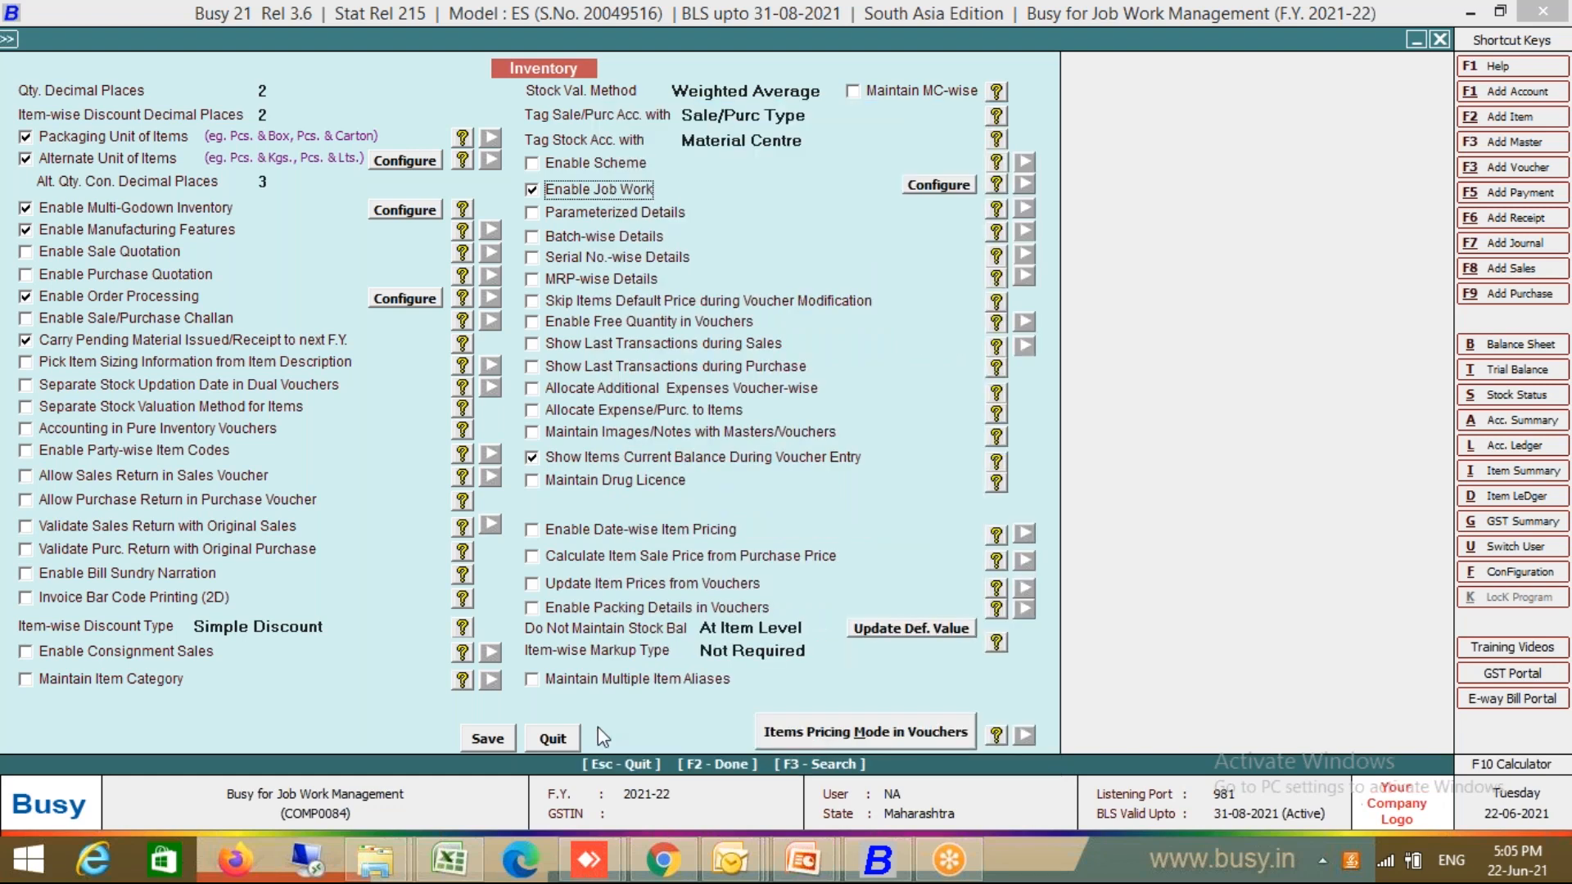
left_click(488, 740)
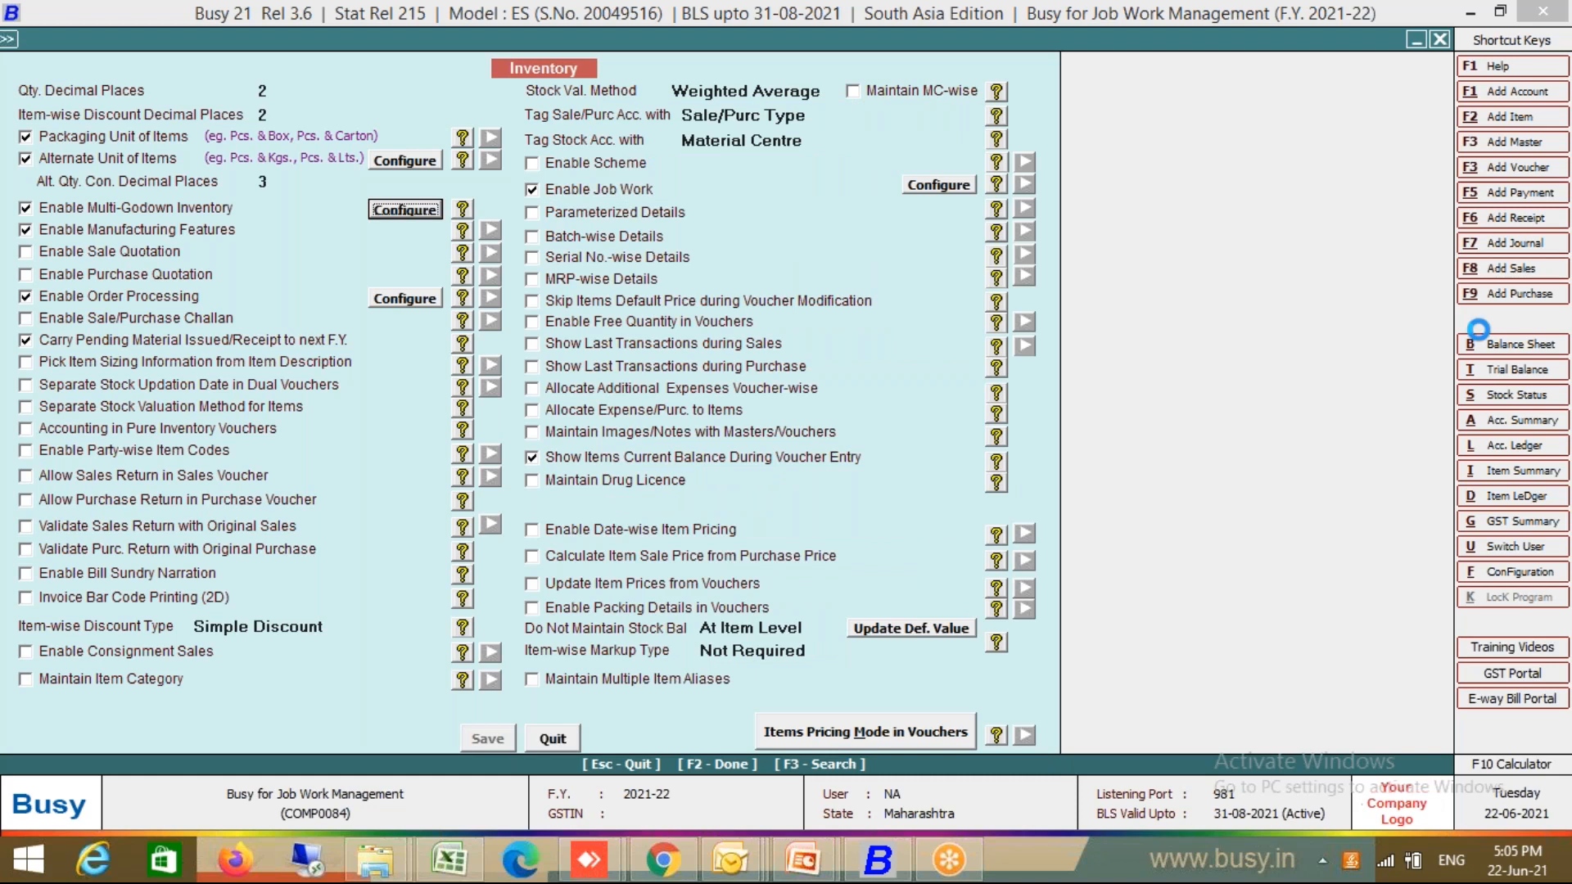
key("Escape")
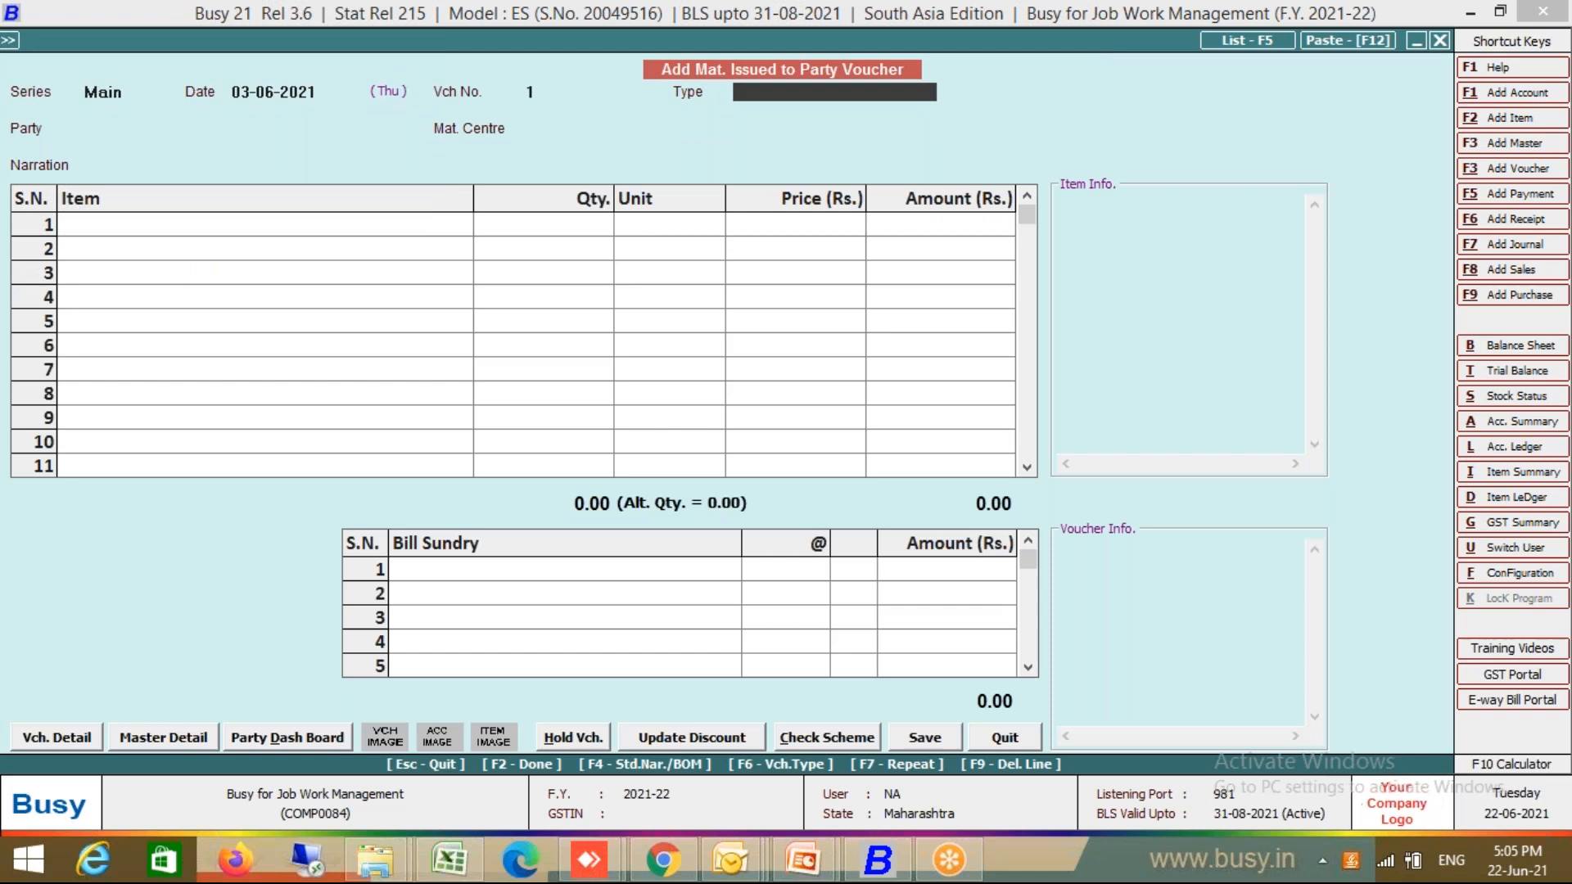
Discard the open Mat. Issued to Party voucher and start a new one dated 03-06-2021
key("Escape")
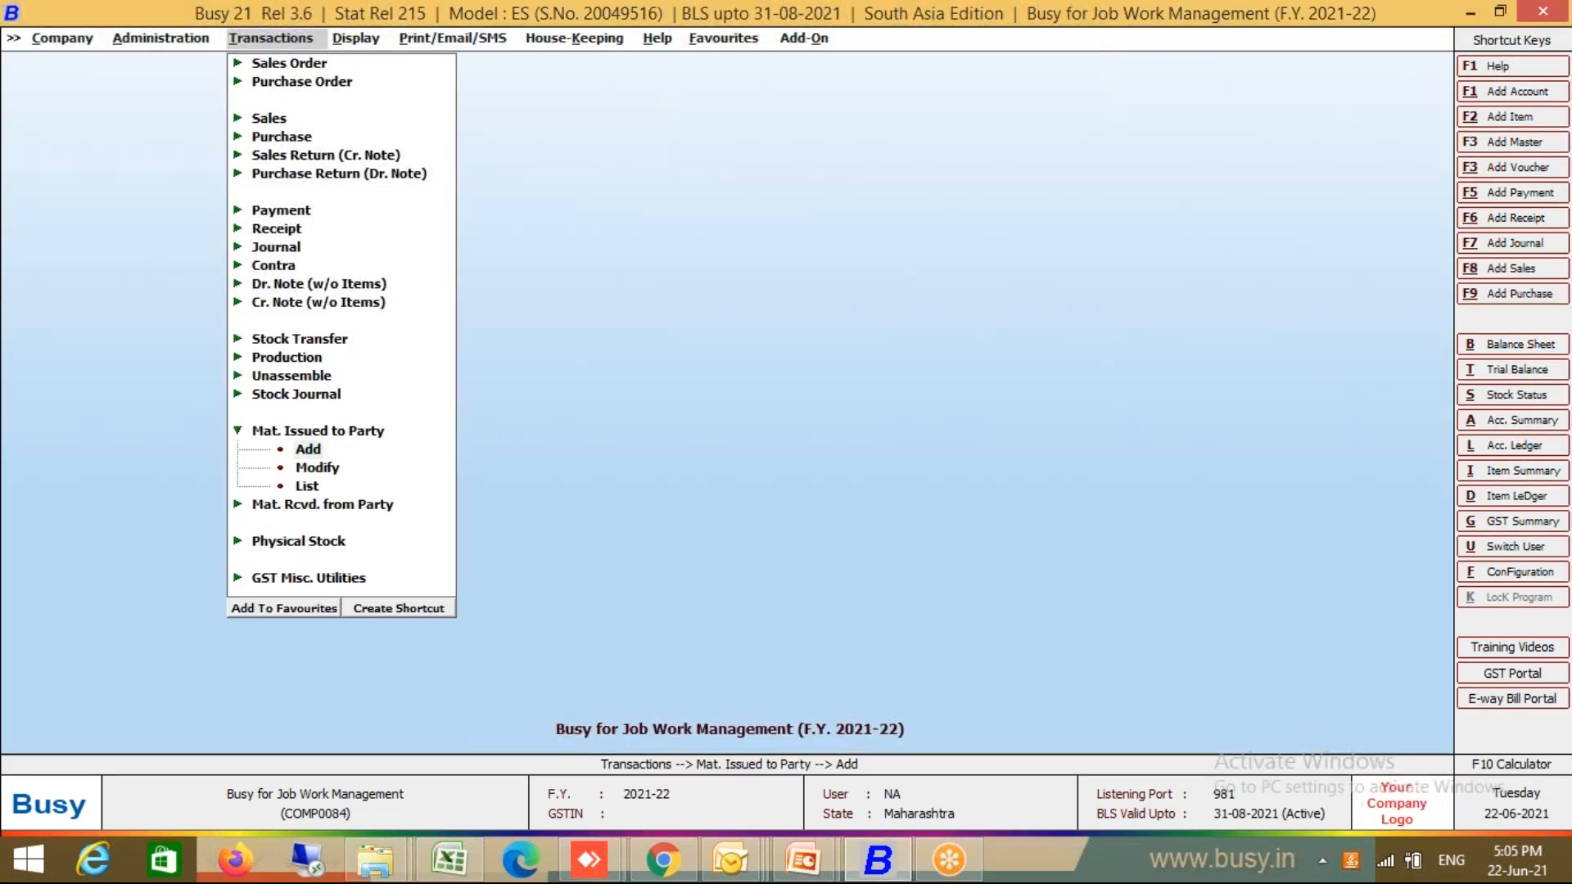
key("Return")
key("Return")
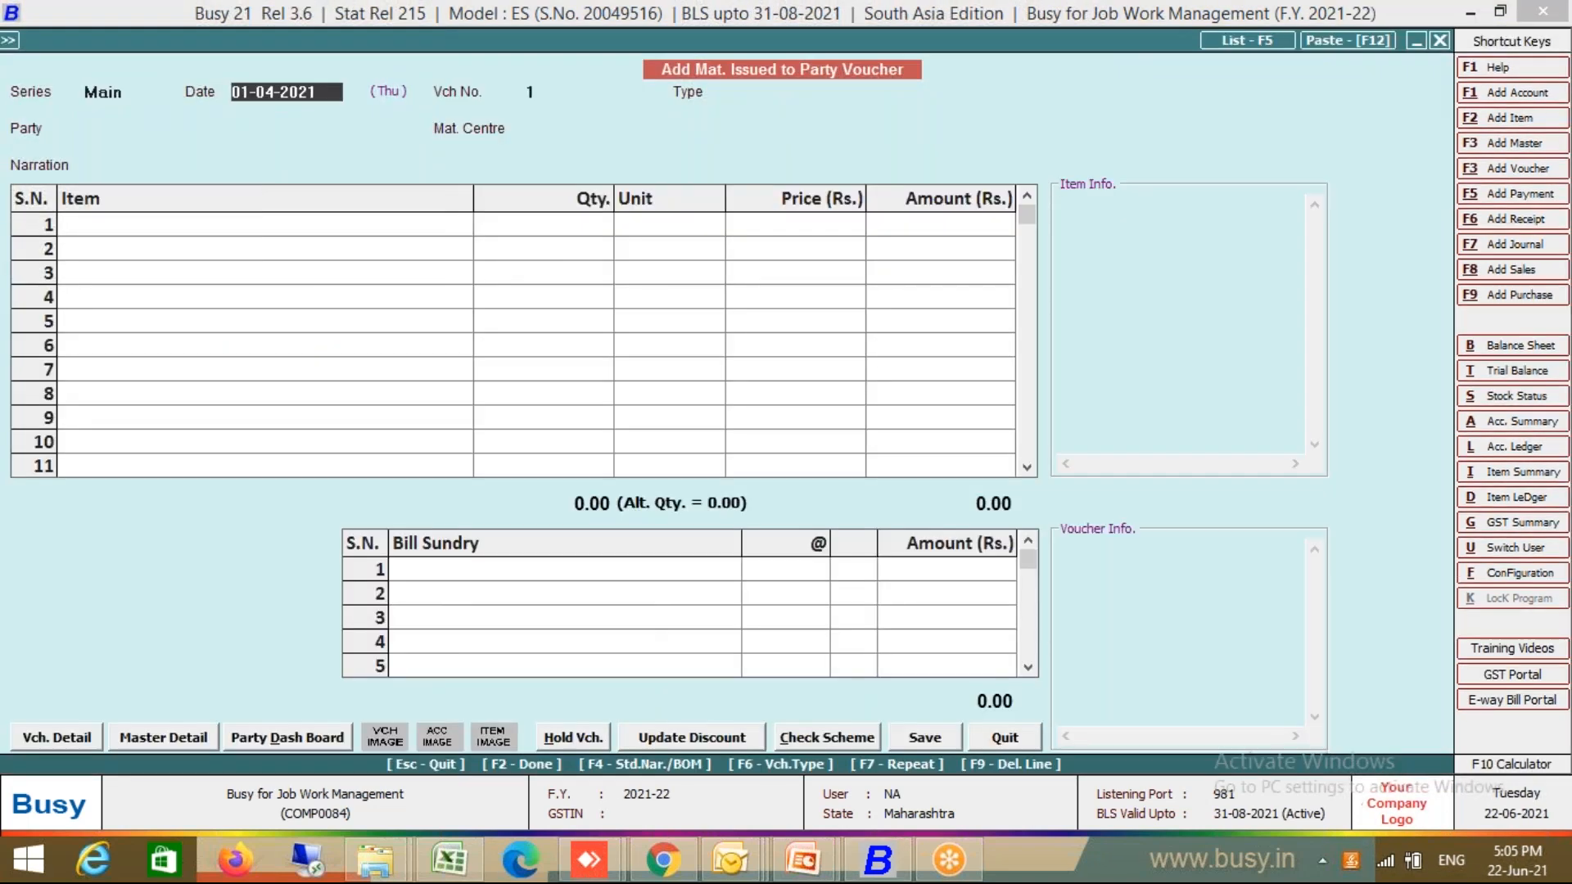
type("03-06-2021")
key("Return")
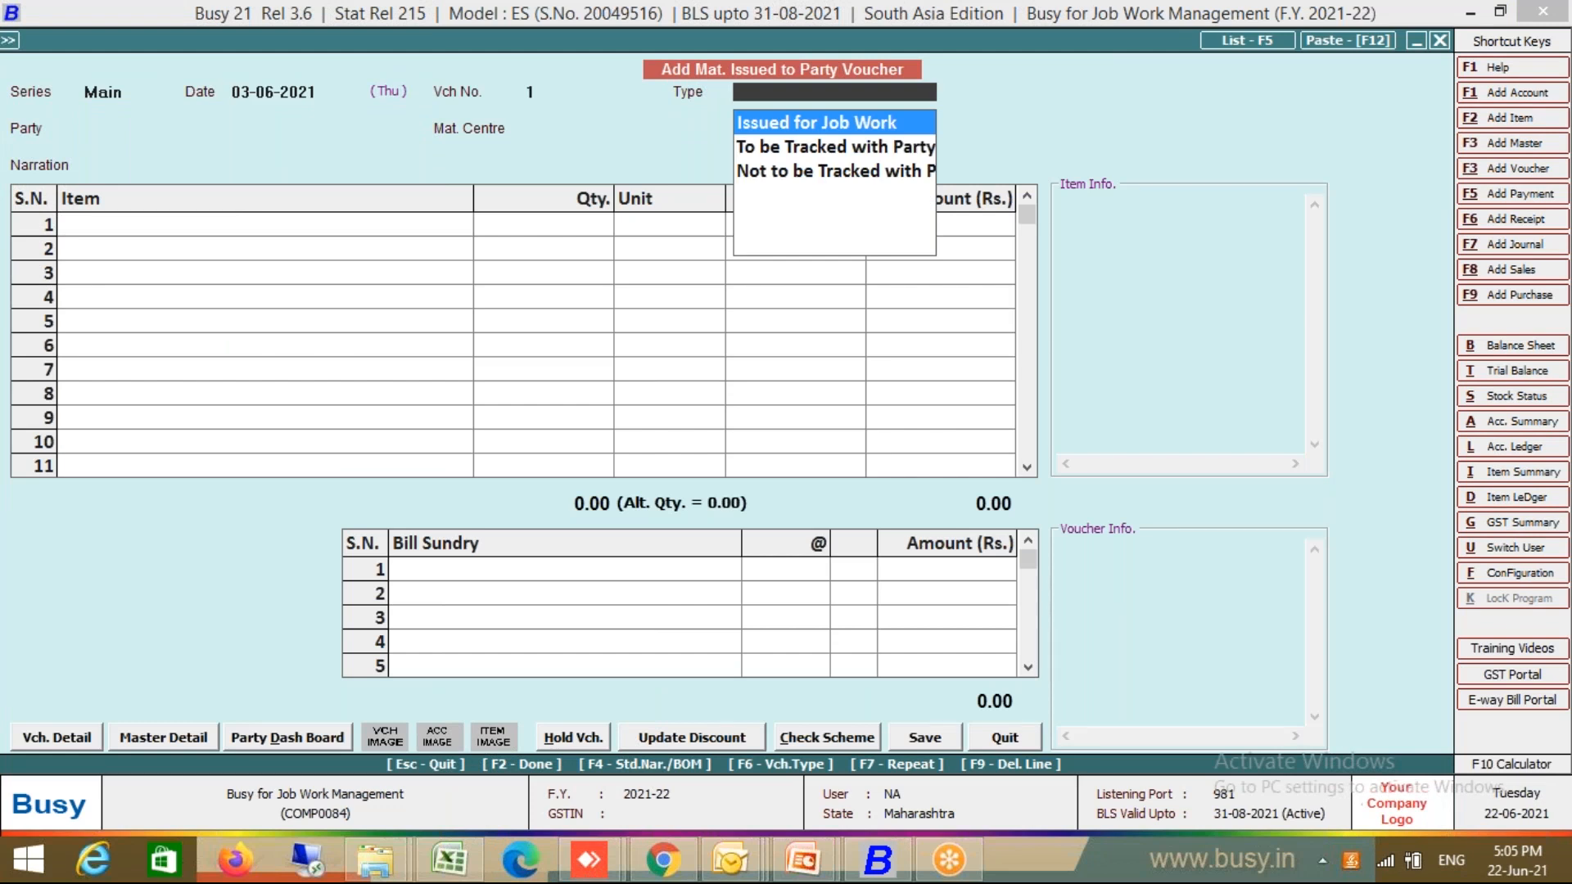
Enable Sale/Purchase Challan in the inventory features, save the options and return to the voucher
left_click(1518, 573)
key("Return")
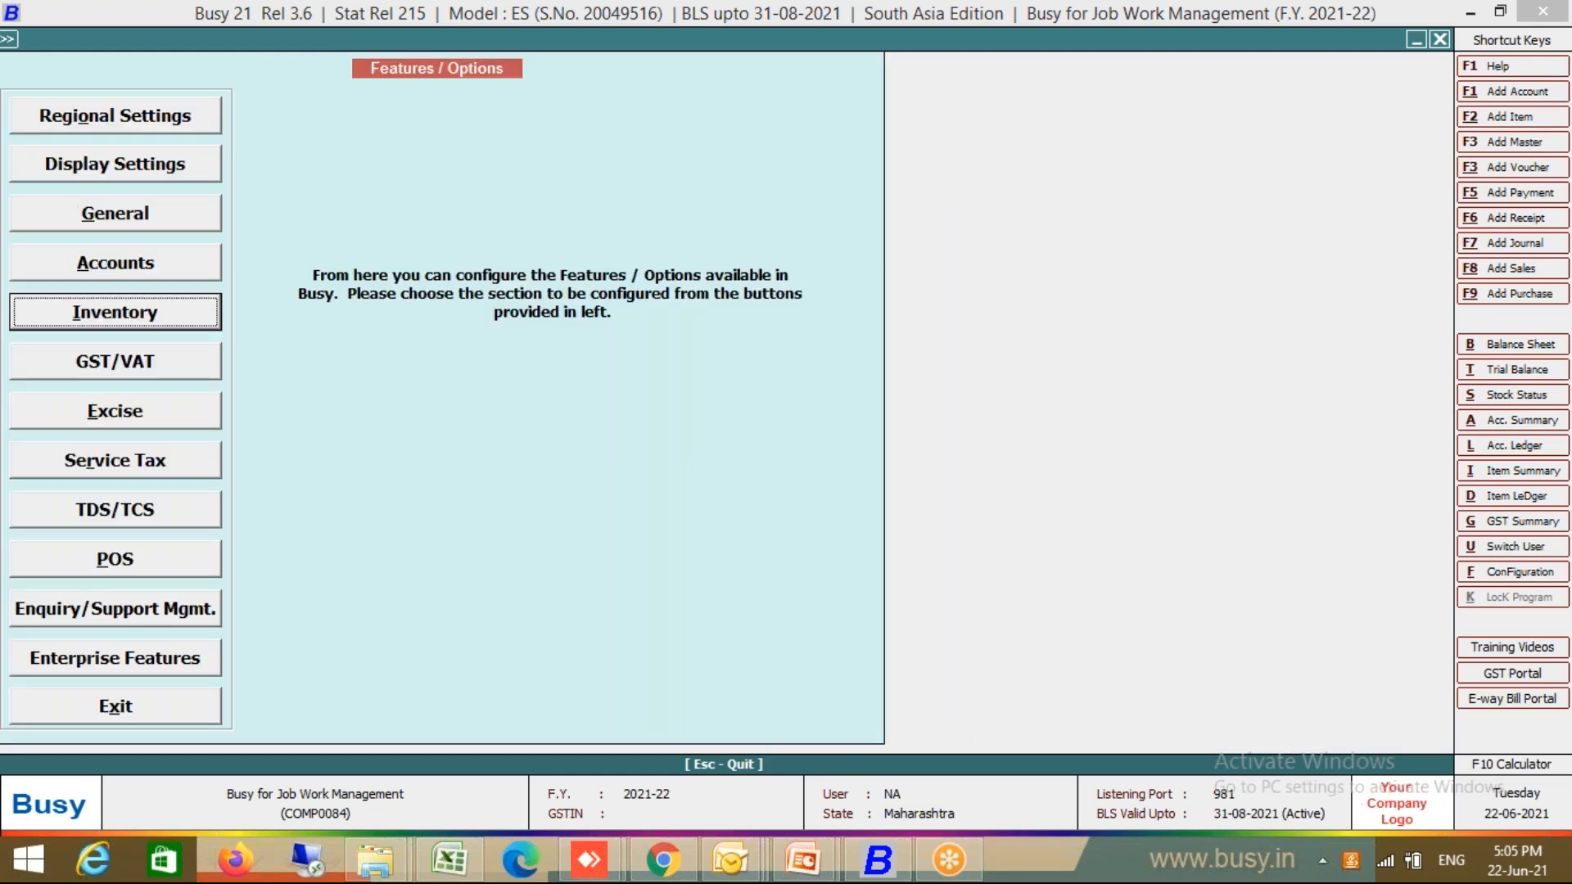
key("Return")
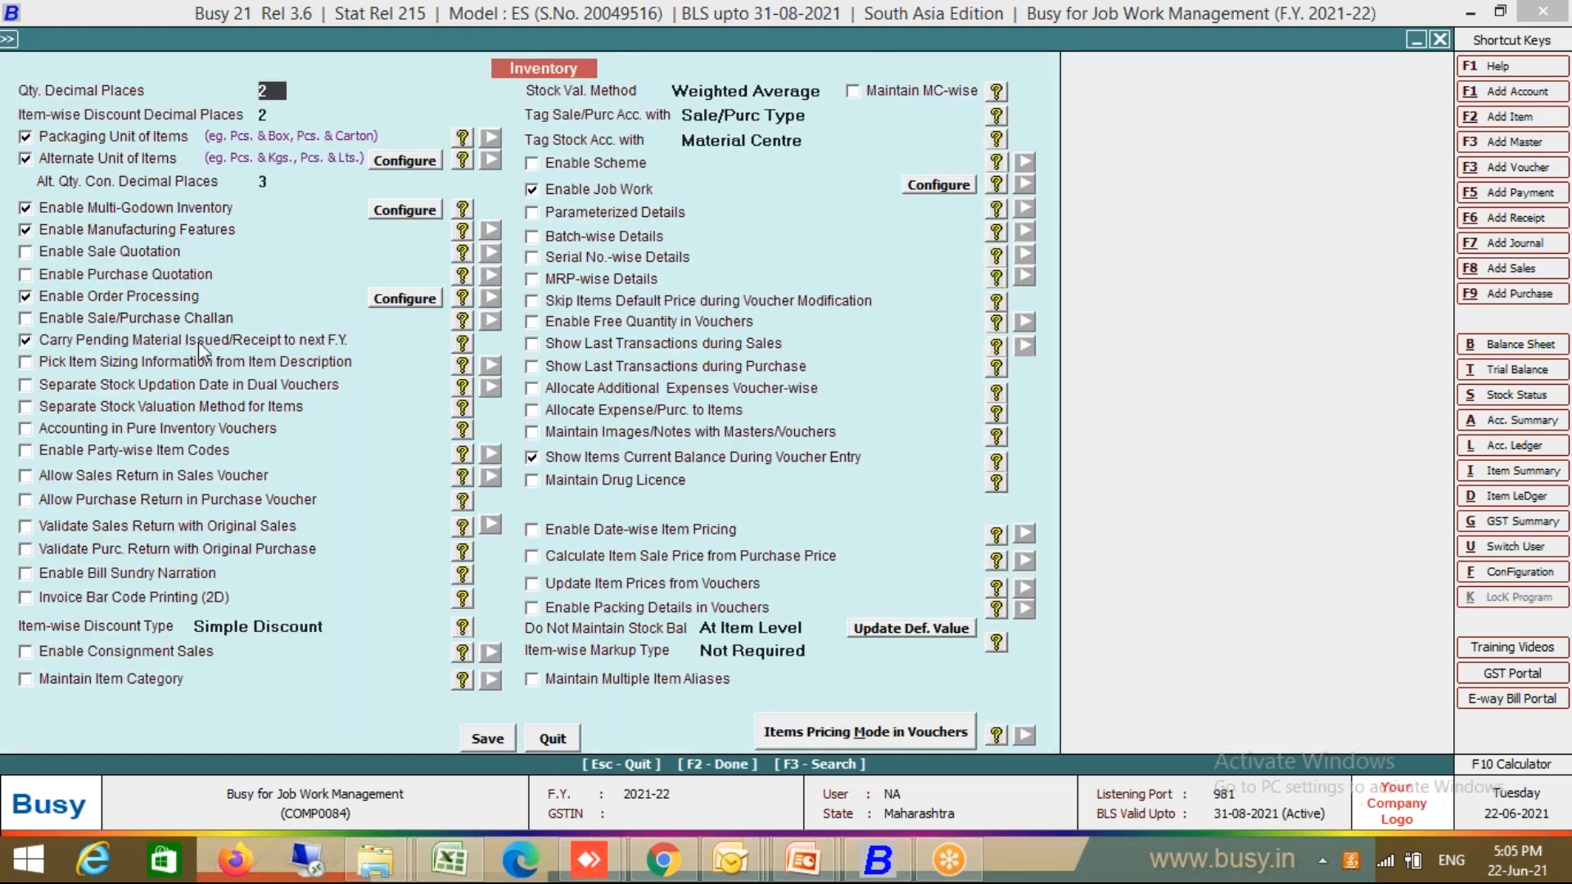
left_click(146, 322)
left_click(150, 322)
left_click(886, 706)
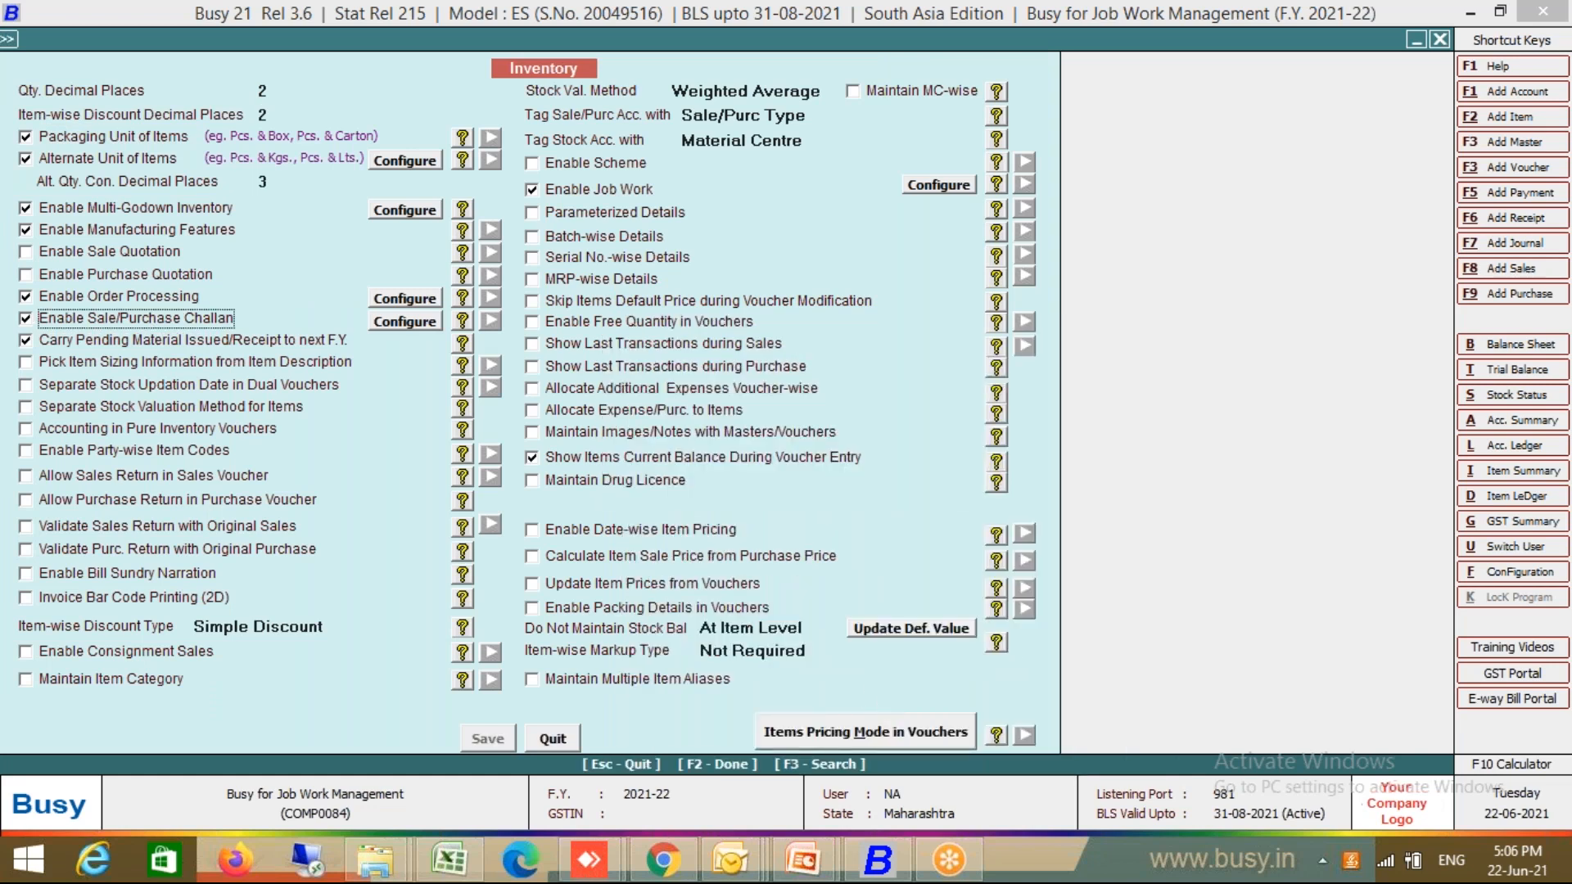
key("Escape")
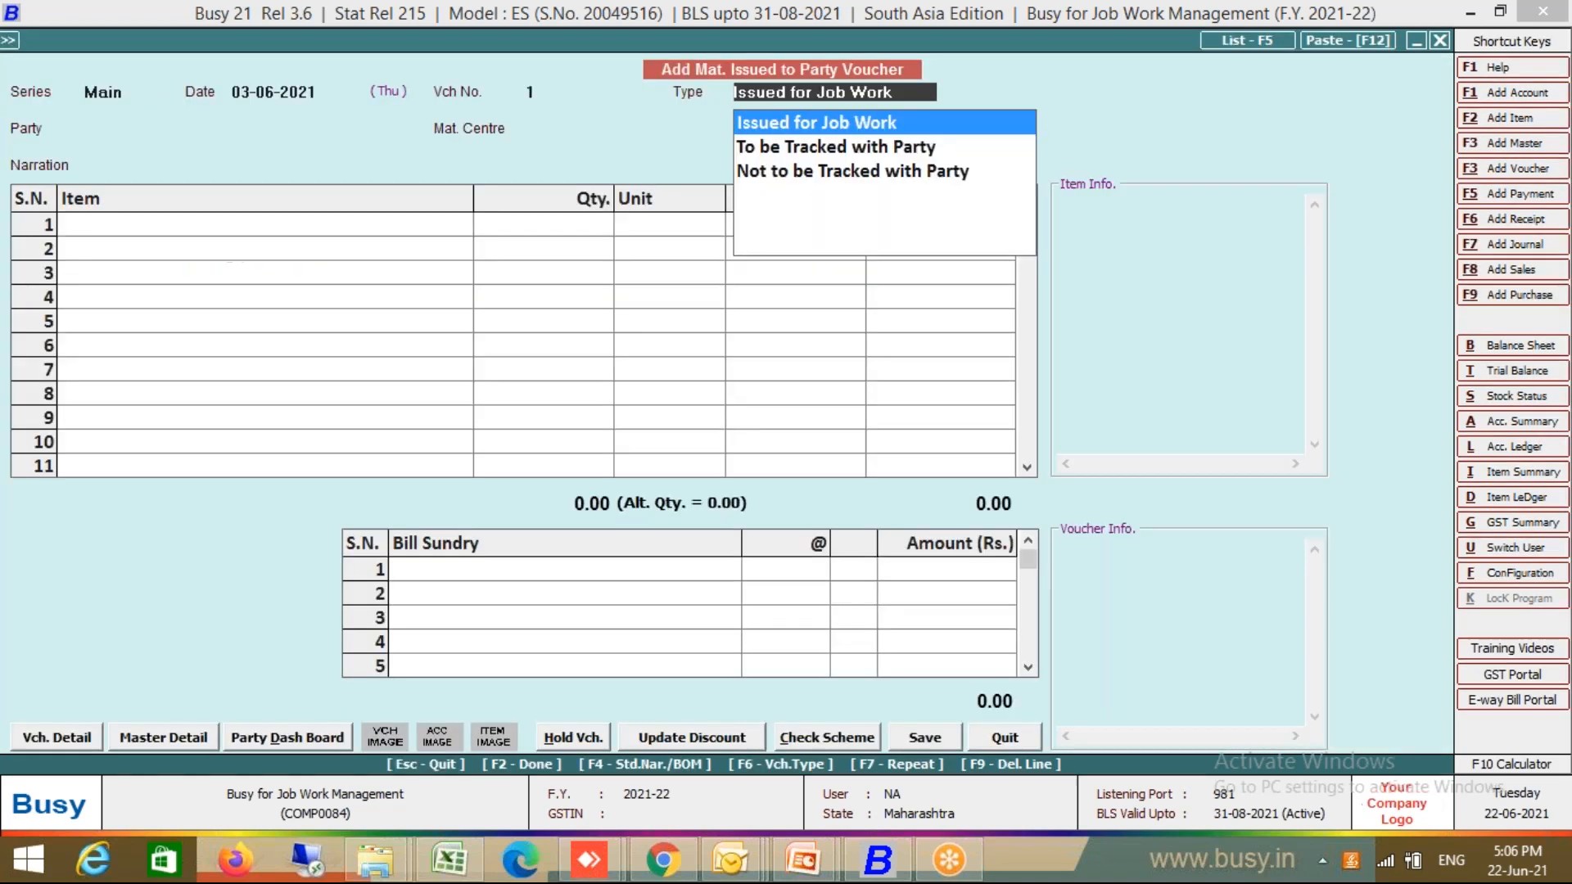
Close the open voucher and start a fresh Mat. Issued to Party voucher dated 03-06-2021
key("Escape")
key("Escape")
key("Return")
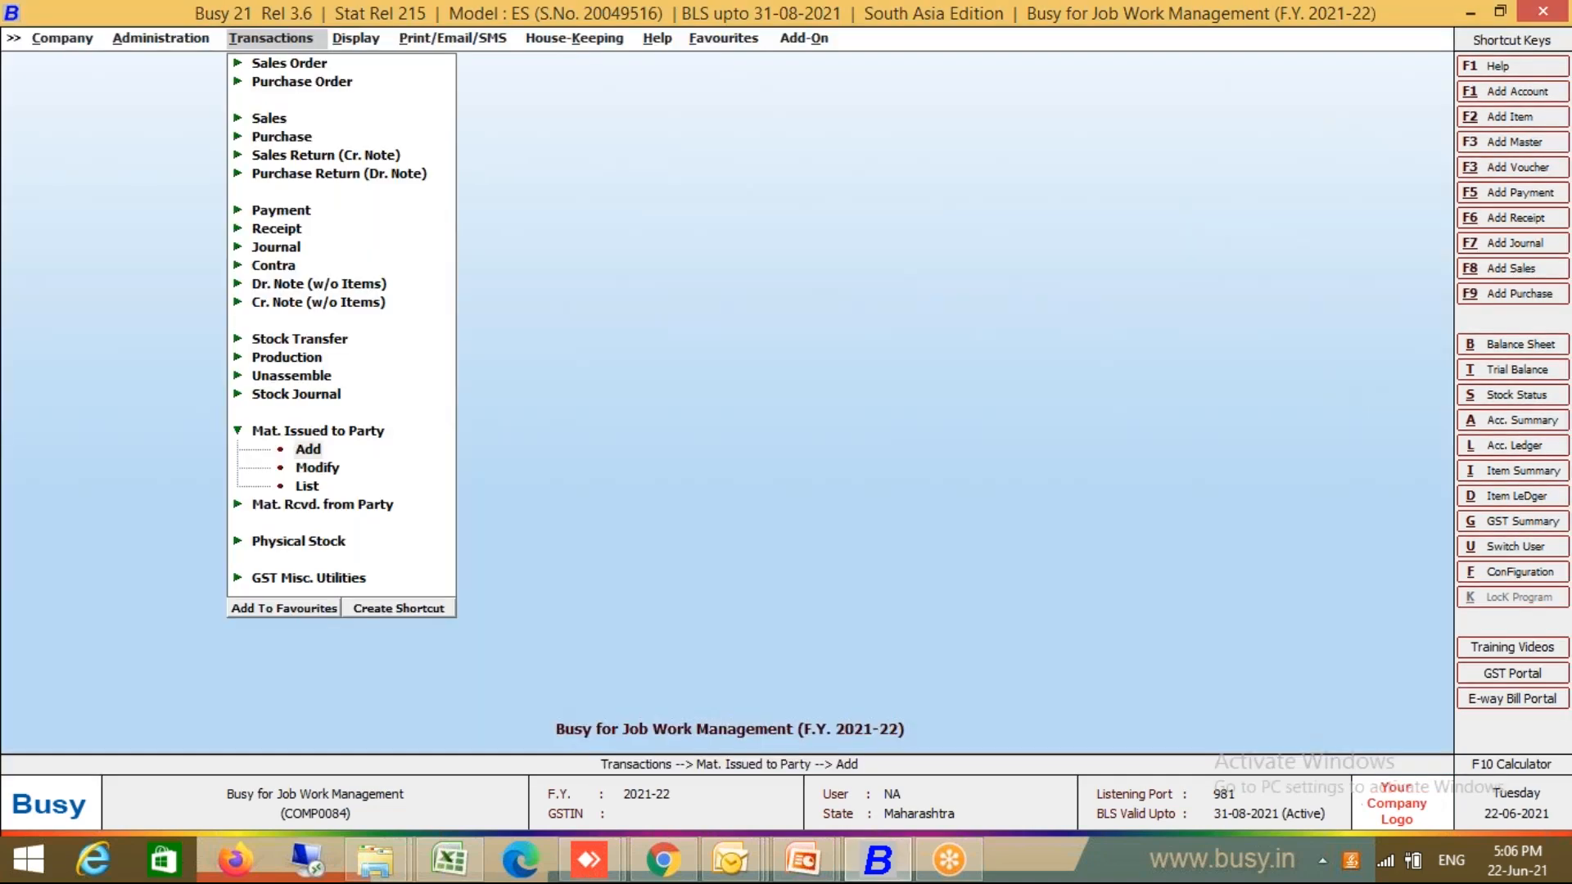
key("Return")
key("Return")
type("3.")
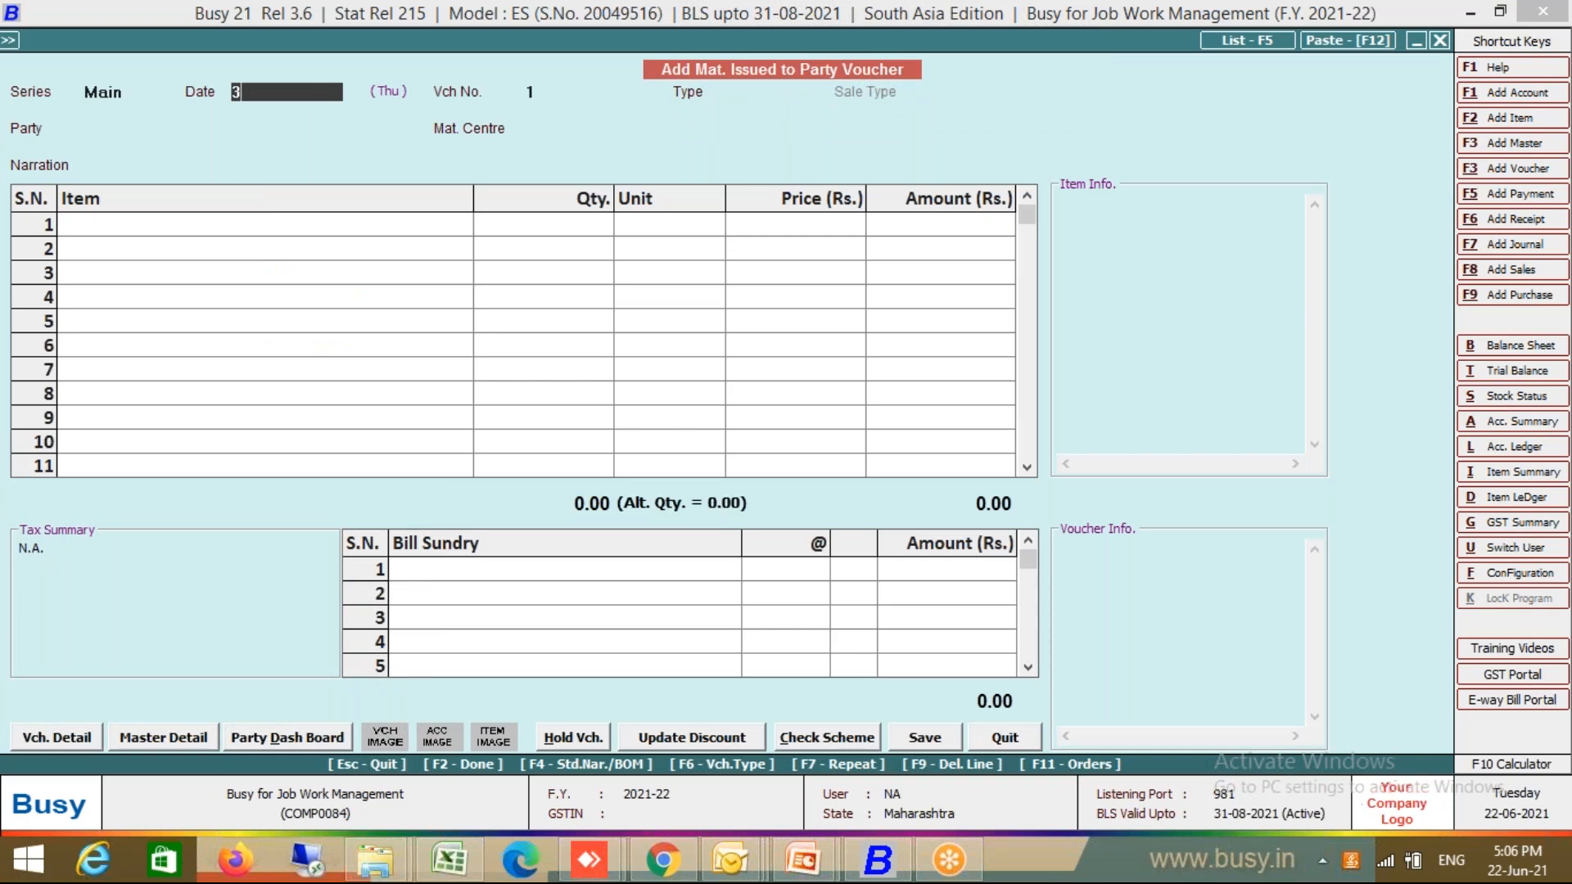
key("Return")
Set the voucher type to Issued for Job Work, the party to Service Vendor and the material centre to Main Store
key("Down")
key("Down")
key("Down")
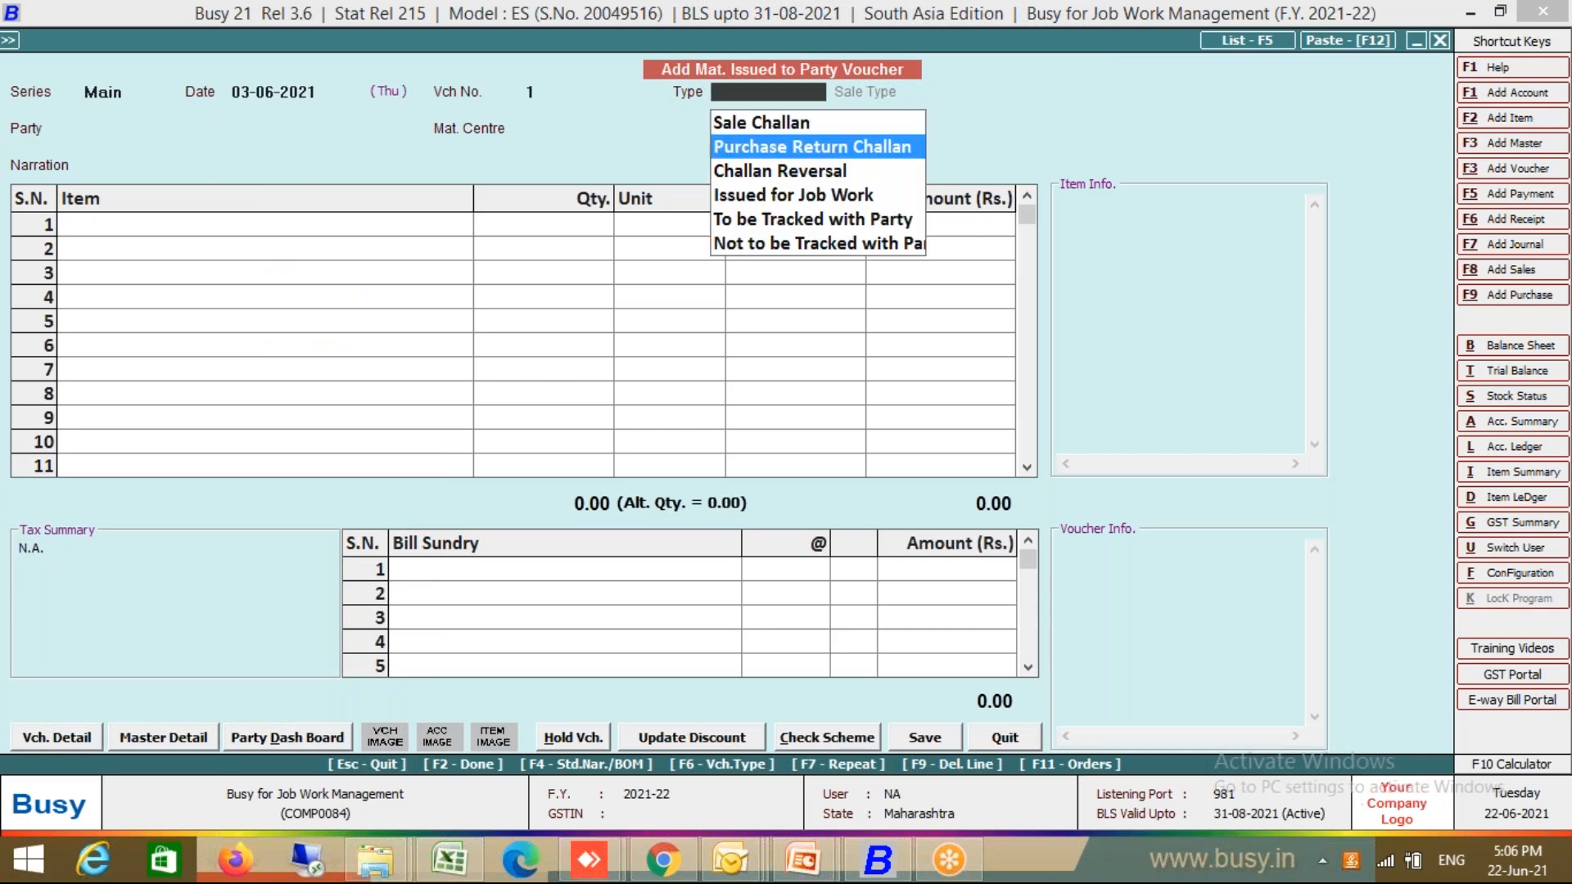
key("Return")
key("Down")
key("Down")
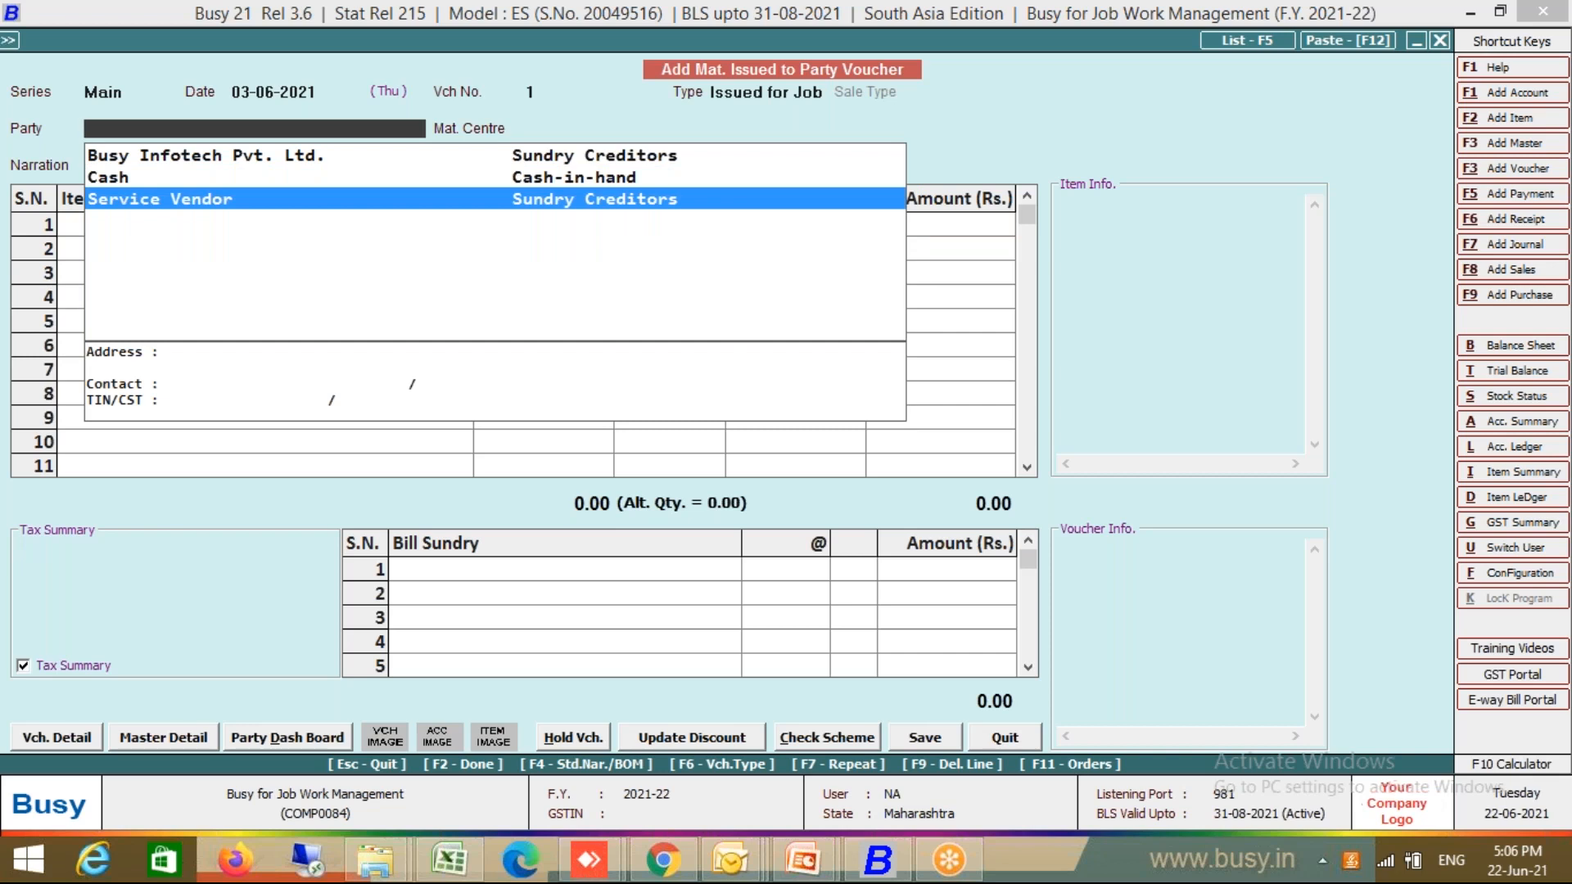
key("Return")
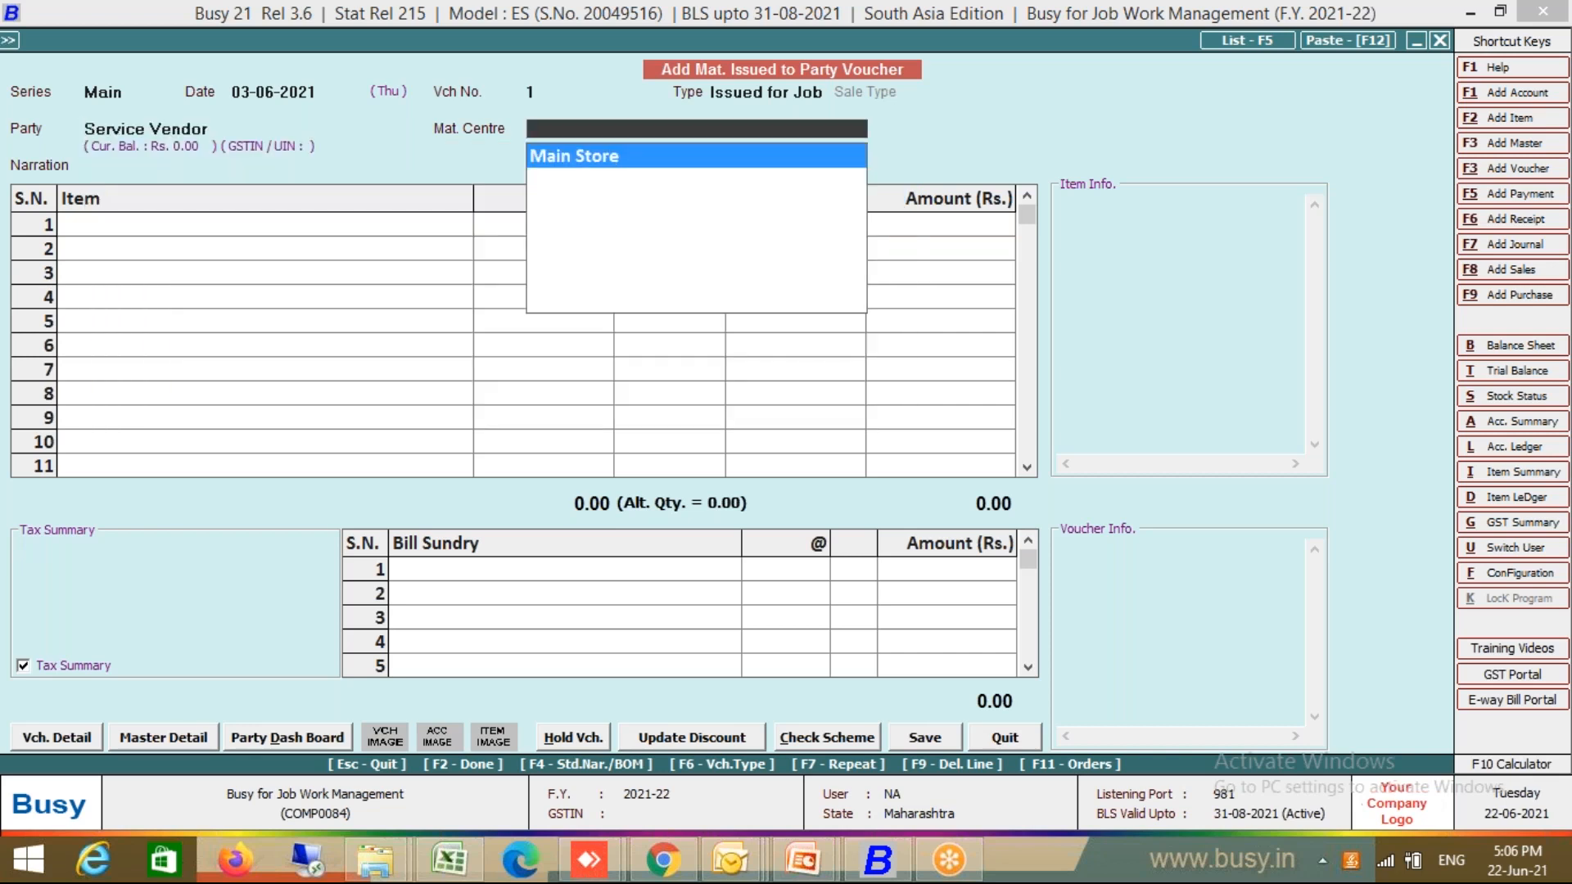
key("Return")
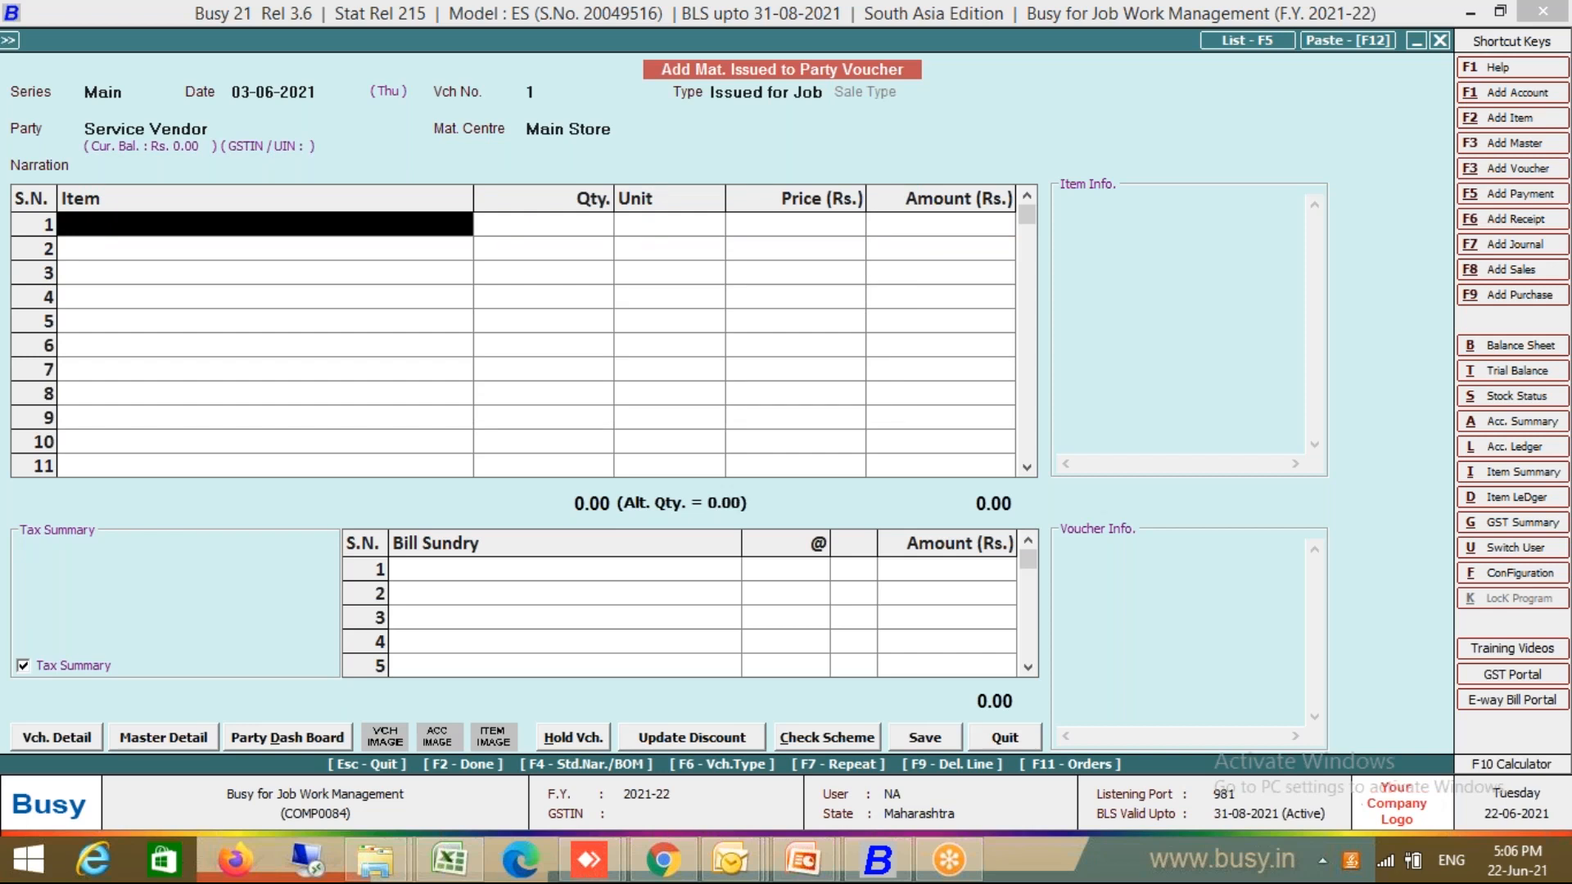
Pick the voucher's item details from the Screw 40mm BOX bill of material for a quantity of 4000 boxes
key("F4")
key("Right")
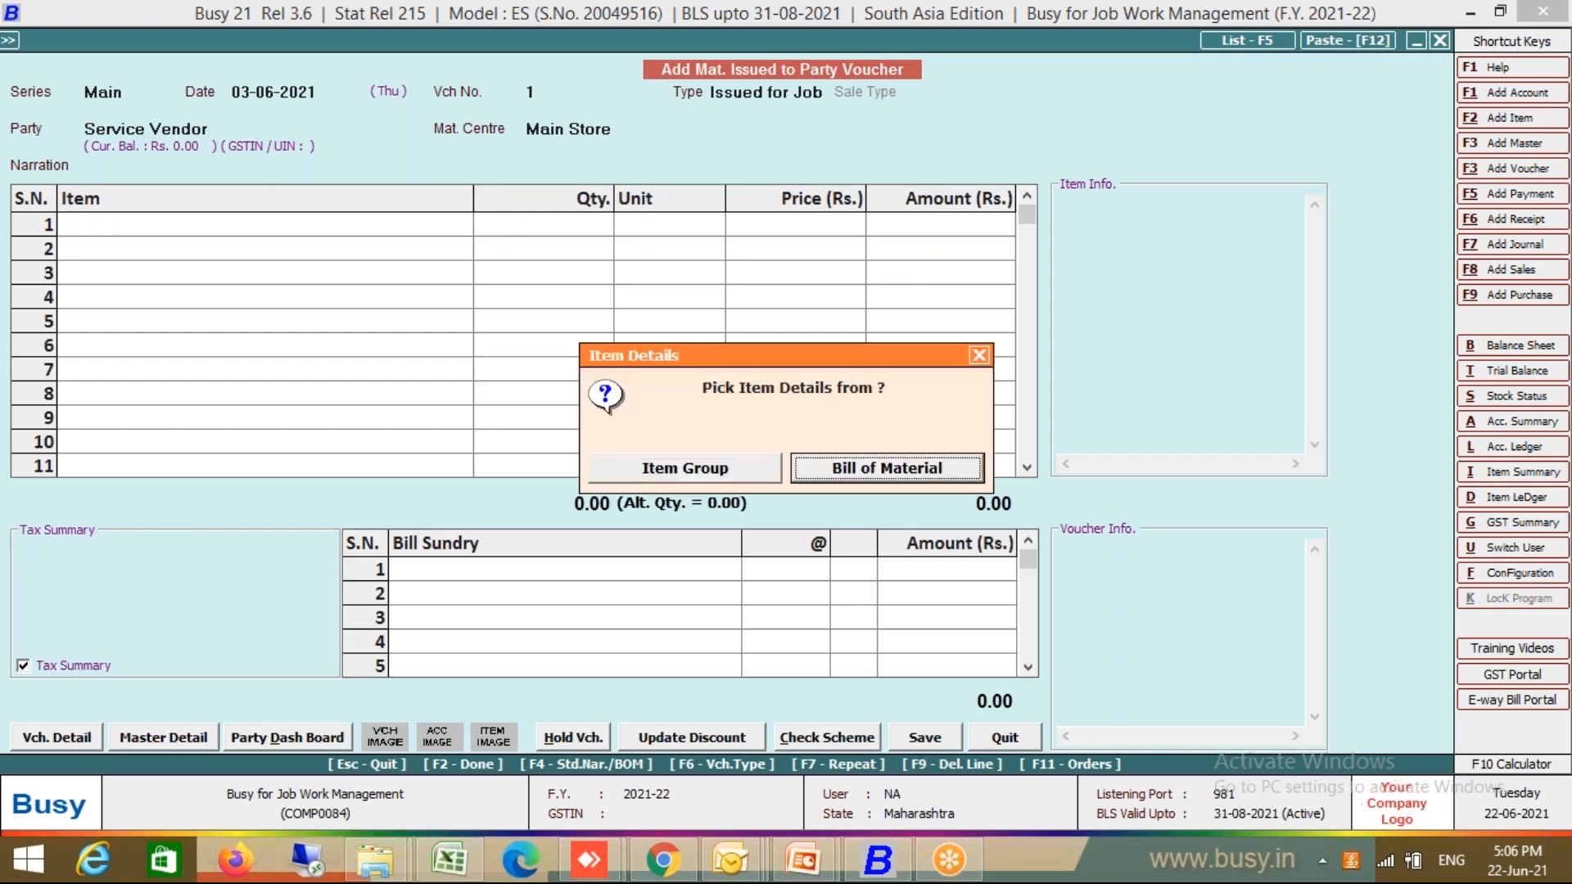
key("Return")
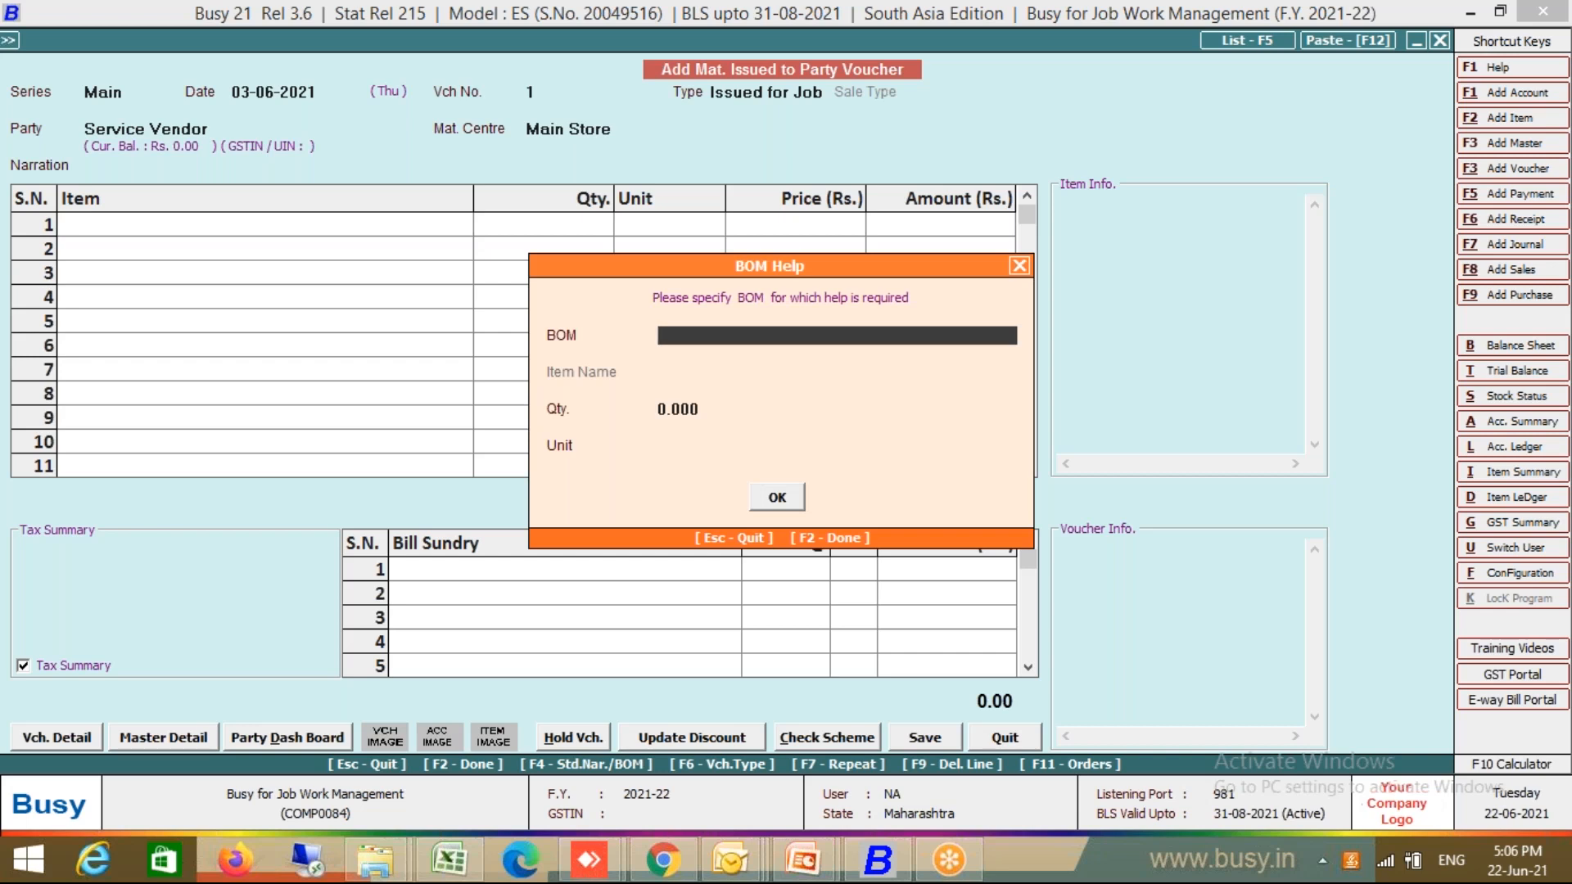
key("Return")
type("4000")
key("Return")
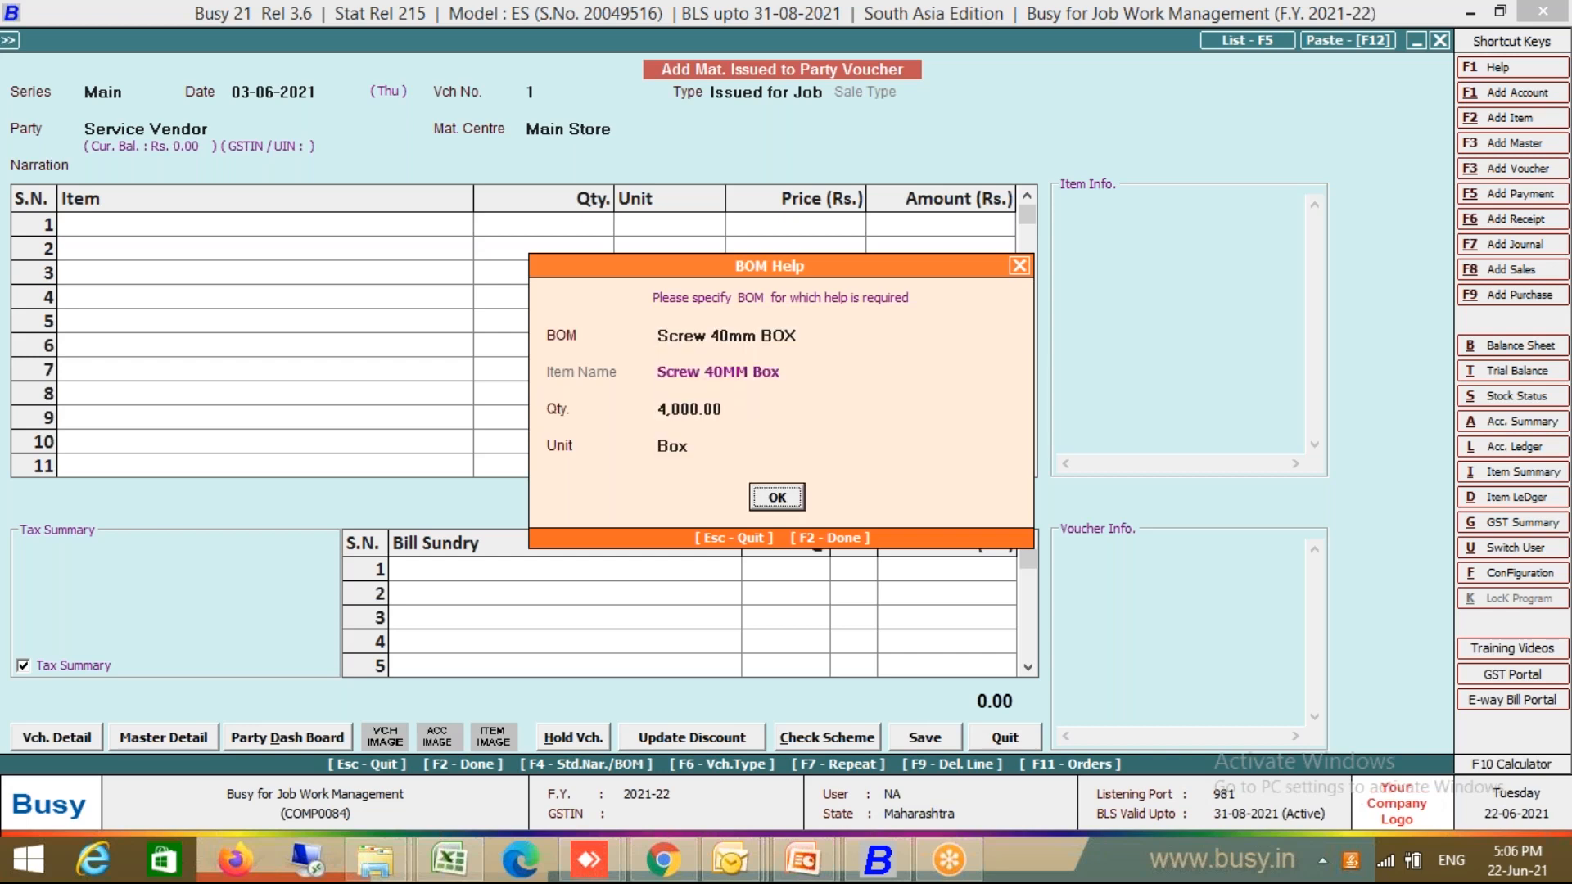
key("Return")
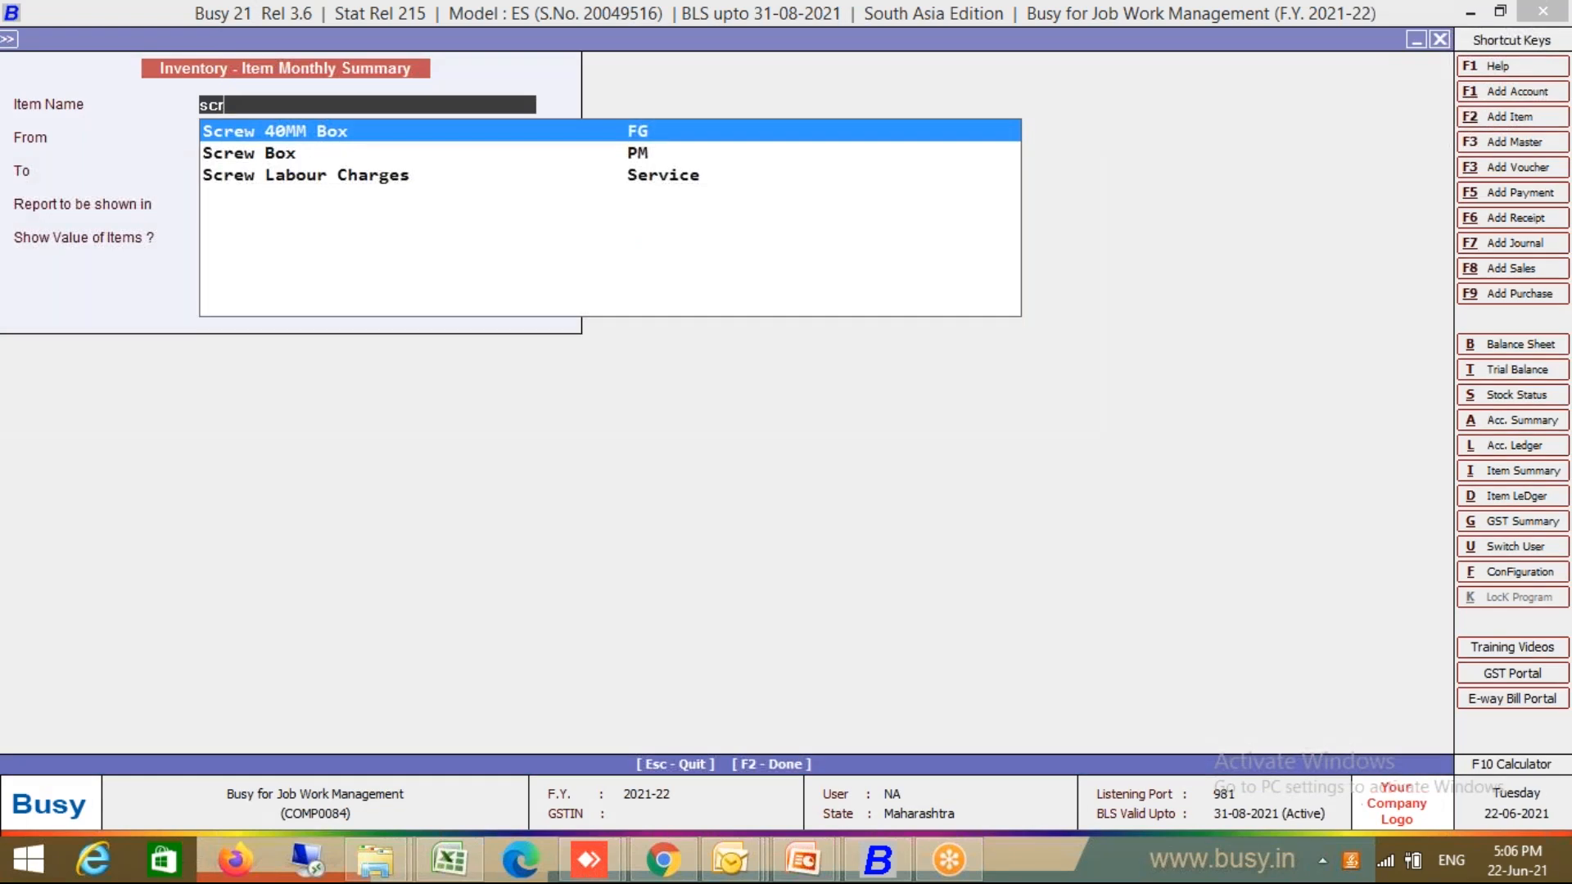
Check the monthly inventory summary of Screw 40MM Box for April to June and return to the voucher
key("Return")
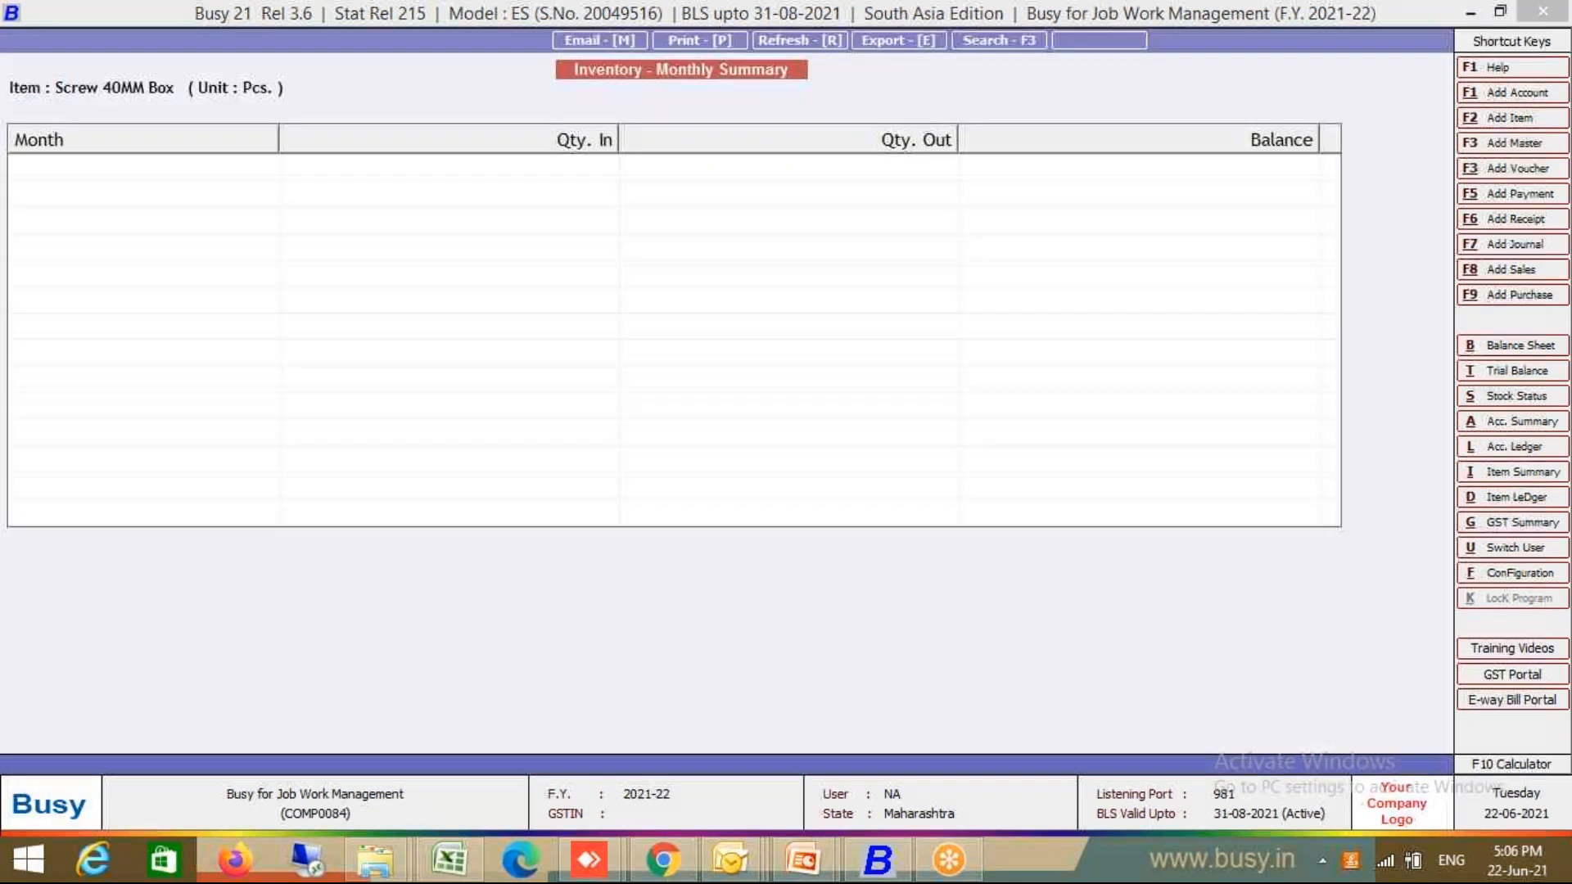
key("Escape")
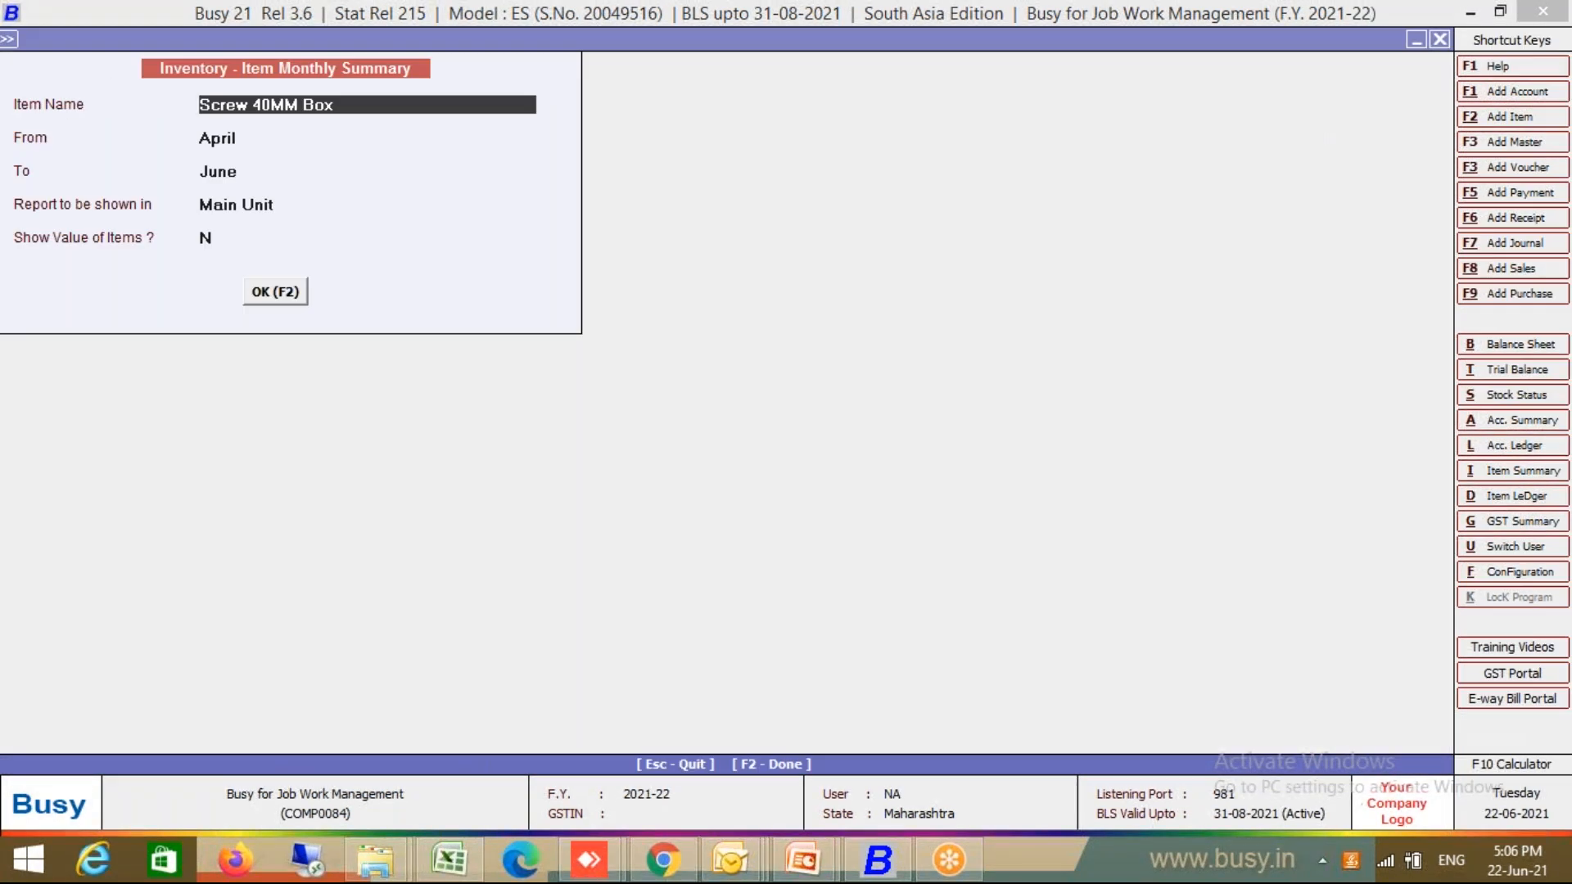
key("F2")
key("Escape")
key("Escape")
Discard the unsaved Mat. Issued to Party voucher
key("Escape")
key("Return")
key("Escape")
Start a new purchase voucher dated 03-06-2021 with voucher number 0002
key("Up")
key("Up")
key("Up")
key("Up")
key("Up")
key("Up")
key("Up")
key("Up")
key("Up")
key("Up")
key("Up")
key("Up")
key("Up")
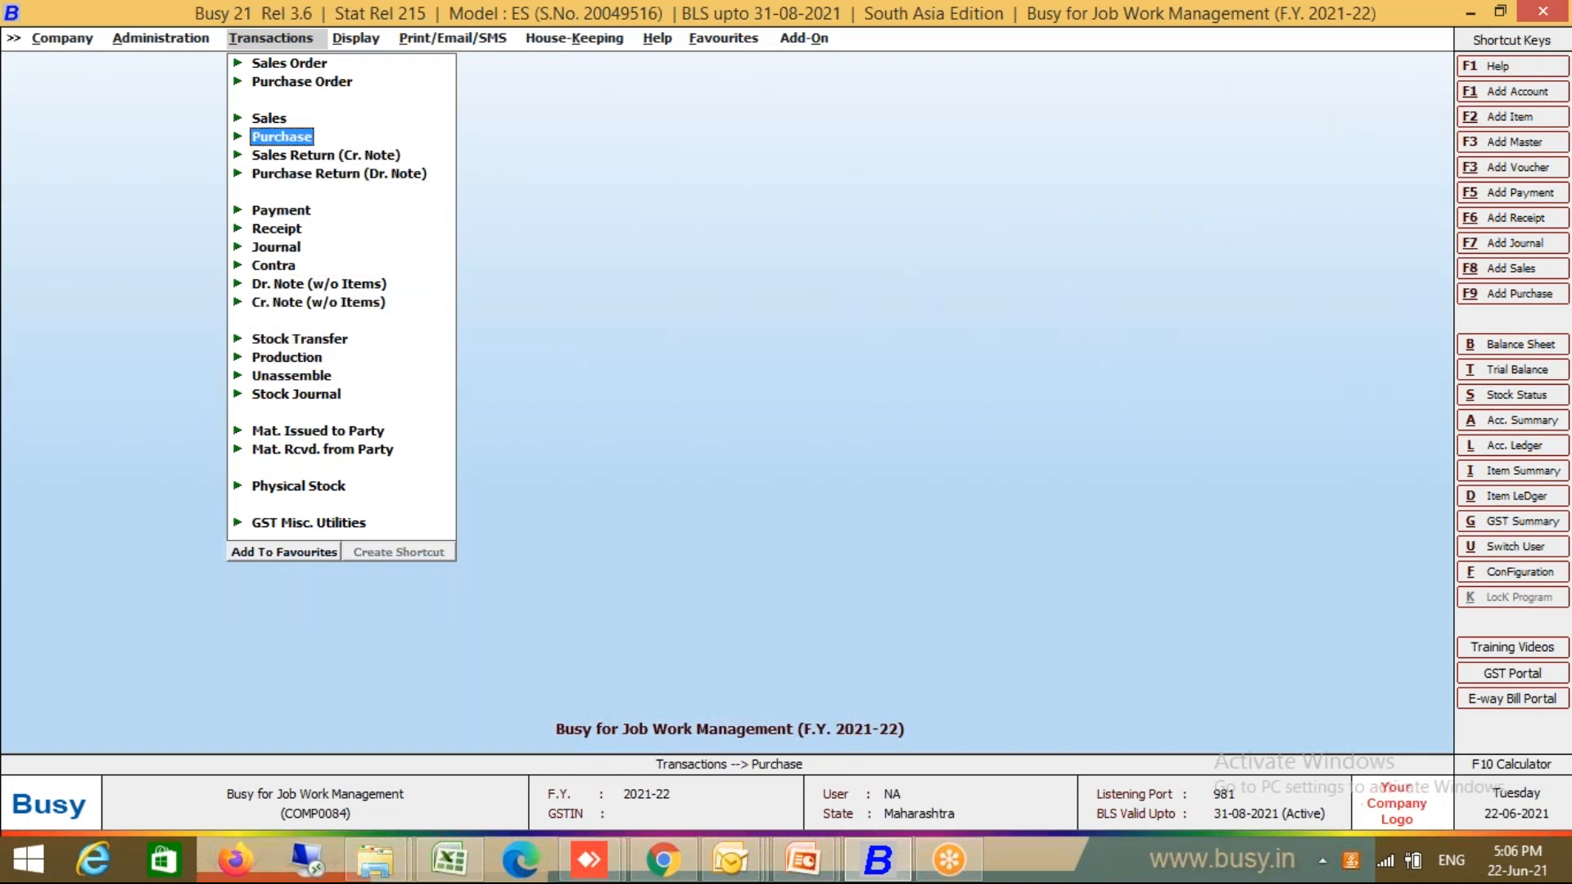
key("Return")
key("Return")
key("Return")
type("3")
key("Return")
key("Up")
type("3-06")
key("Return")
type("0002")
key("Return")
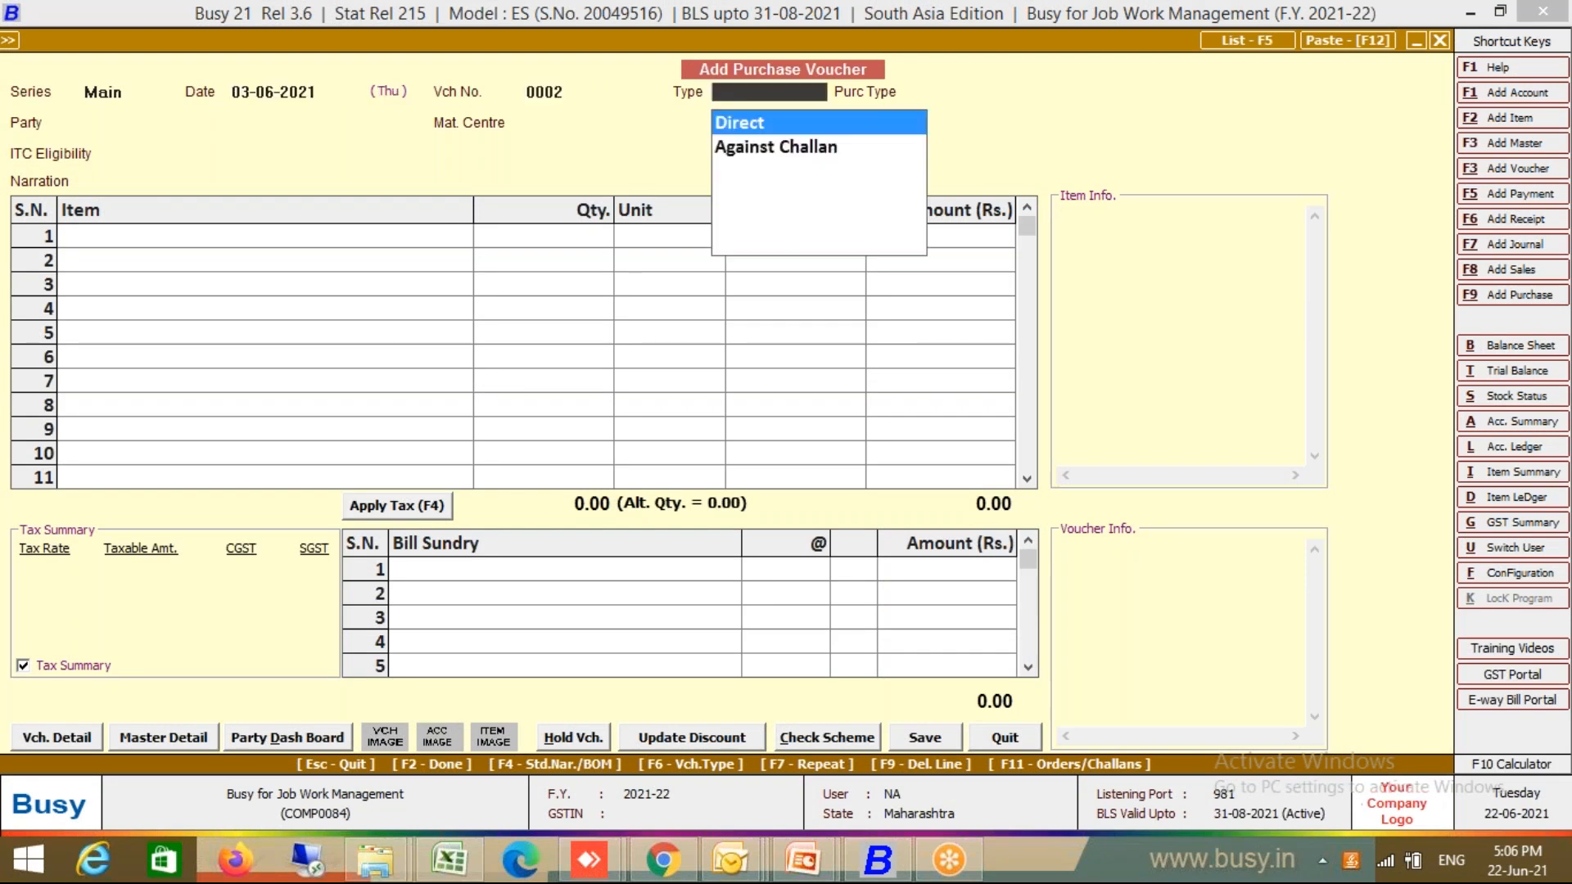
Set the purchase voucher's type to Direct and its purchase type to L/GST-ItemWise
key("Return")
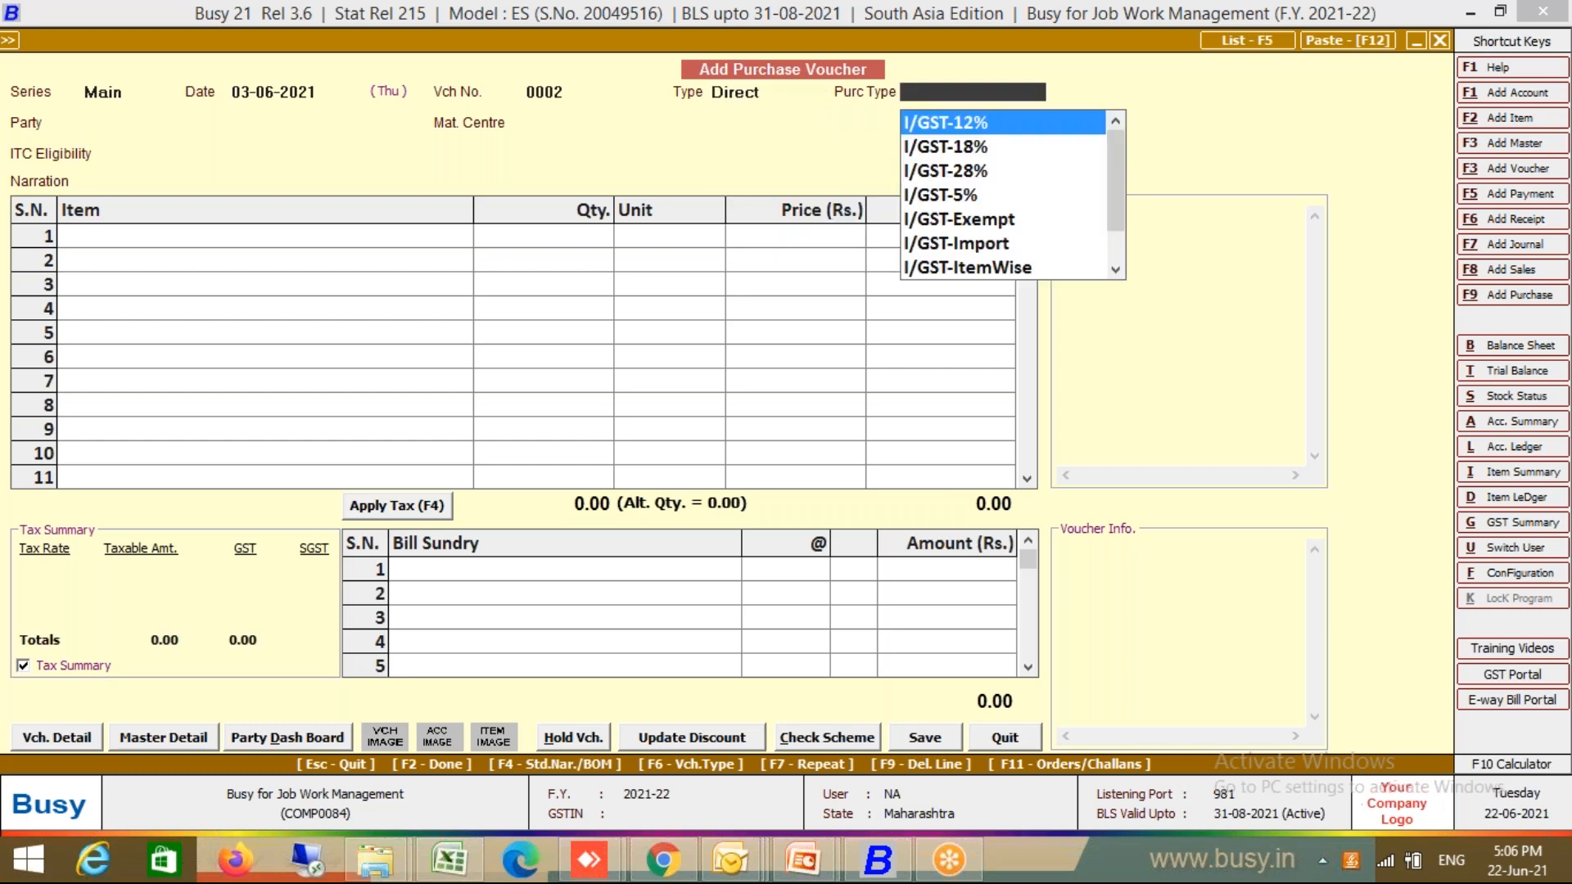
type("l/gst")
key("Return")
Add a new party account named Supplier 1 under the Sundry Creditors group from the purchase voucher
key("Down")
key("Down")
key("alt+F1")
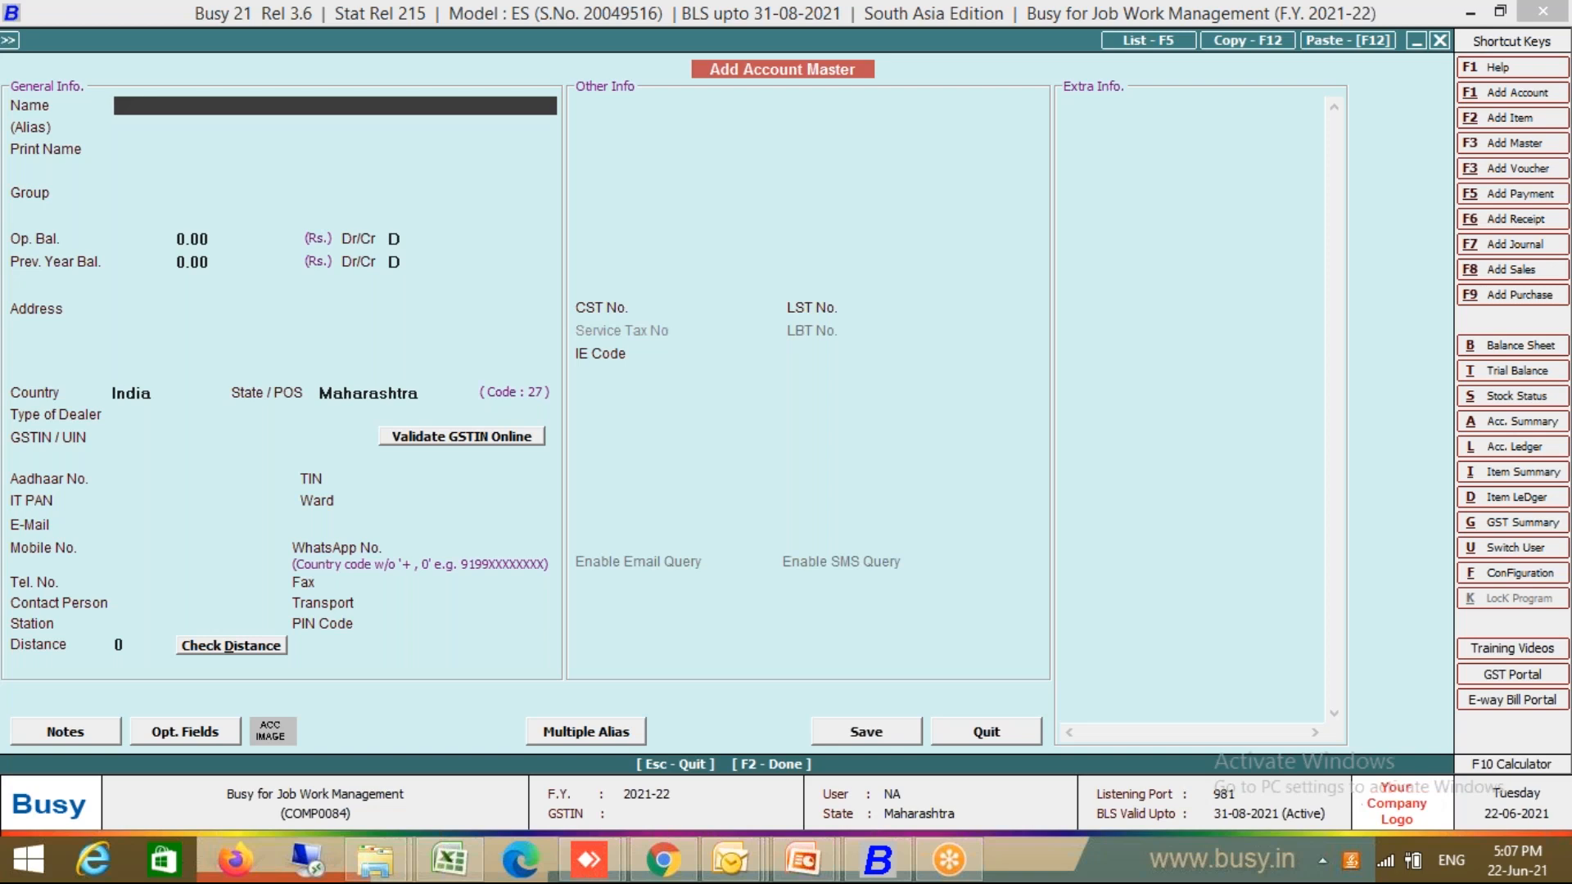
type("Supplier 1")
key("Return")
key("Return")
key("Up")
type("sund")
key("Return")
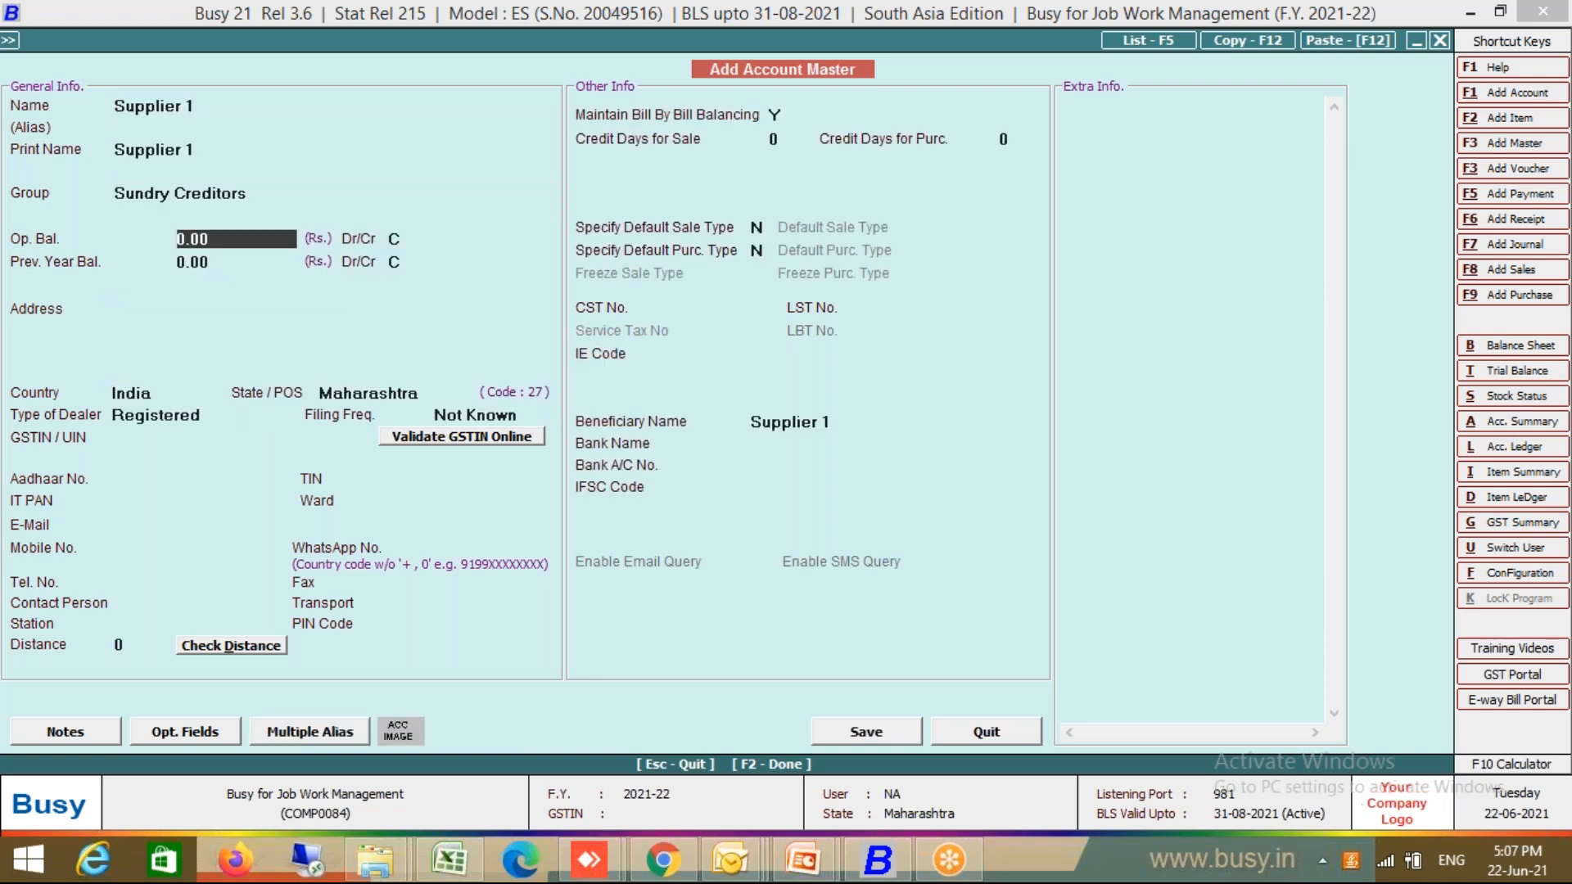
Save the Supplier 1 account with its default details and use it as the purchase voucher's party
key("Return")
key("Return")
key("Return")
key("Left")
key("Return")
key("Return")
key("Left")
key("Return")
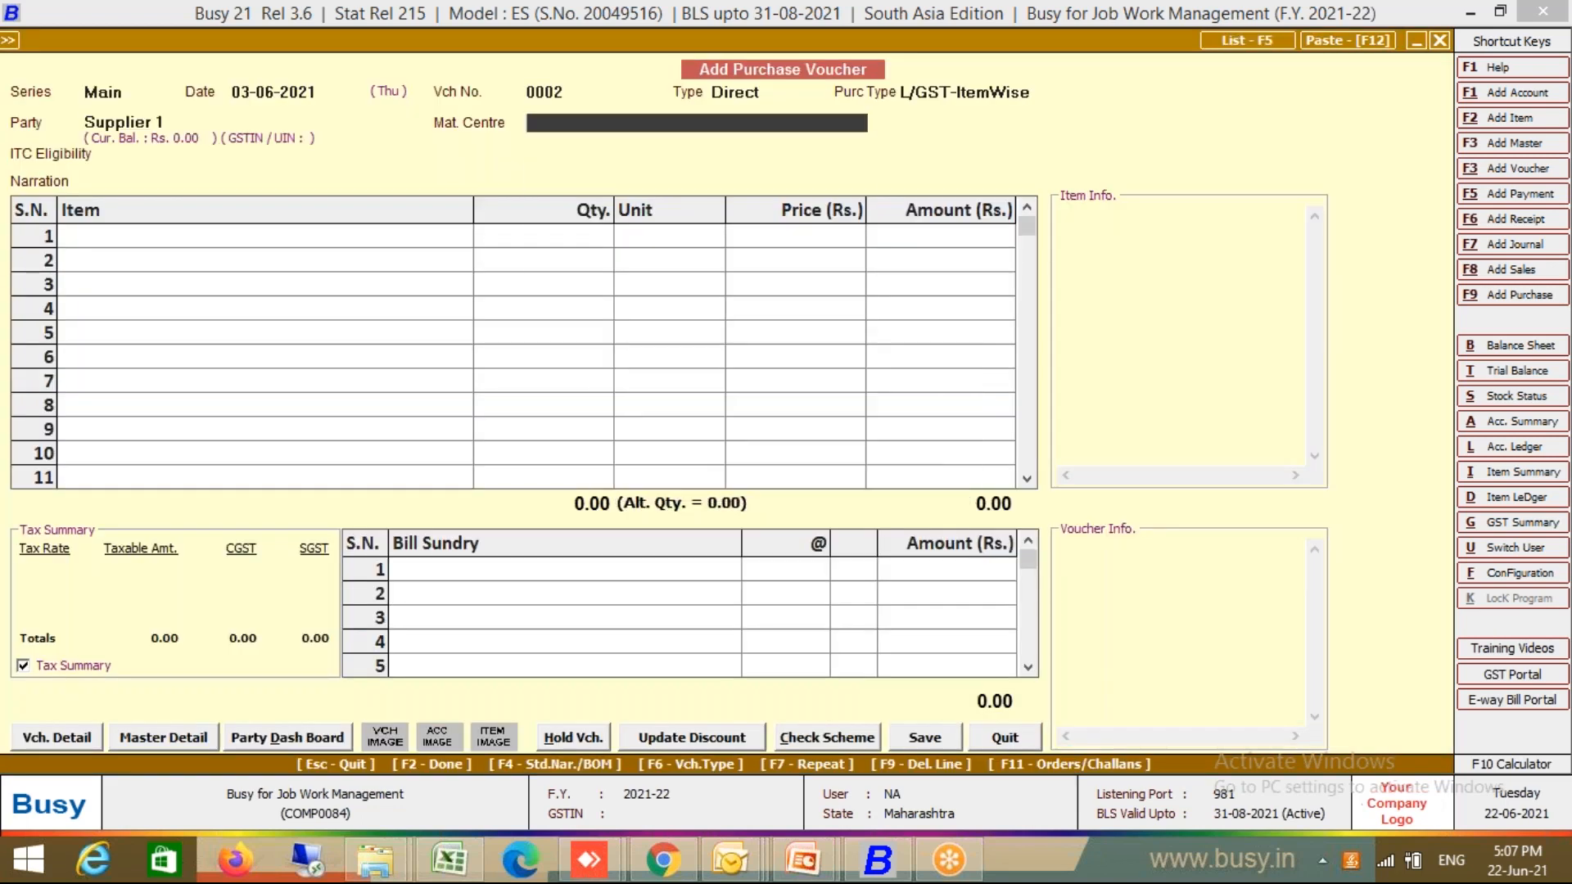
Choose Main Store and Input Goods/Services, and fill the items from the Screw 40mm BOX bill of material for 5000 boxes
key("Return")
key("Return")
key("F4")
key("Return")
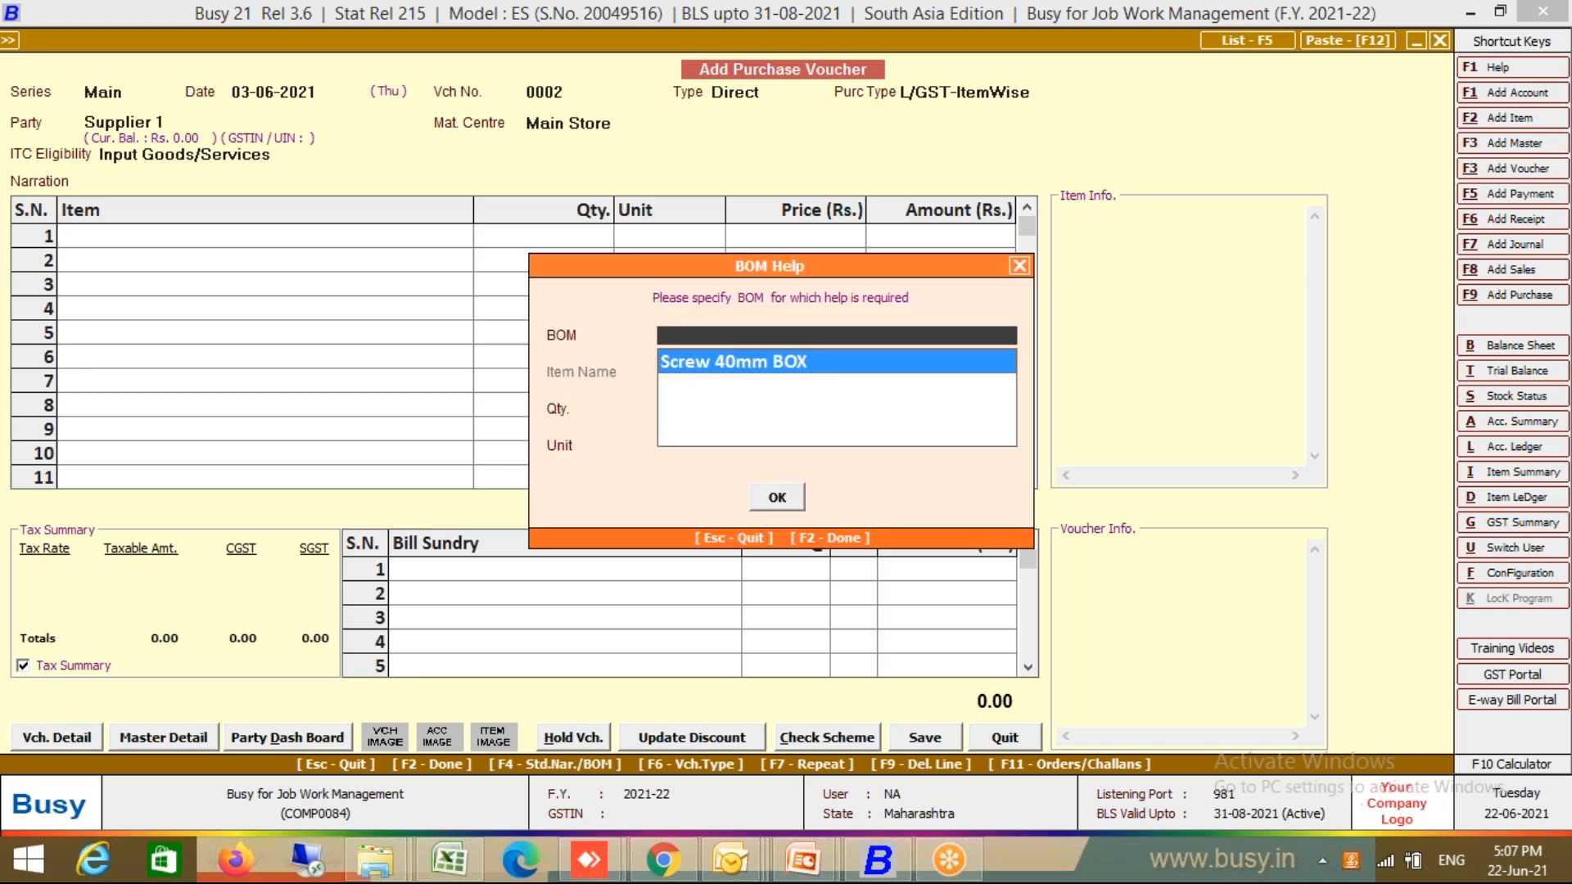
key("Return")
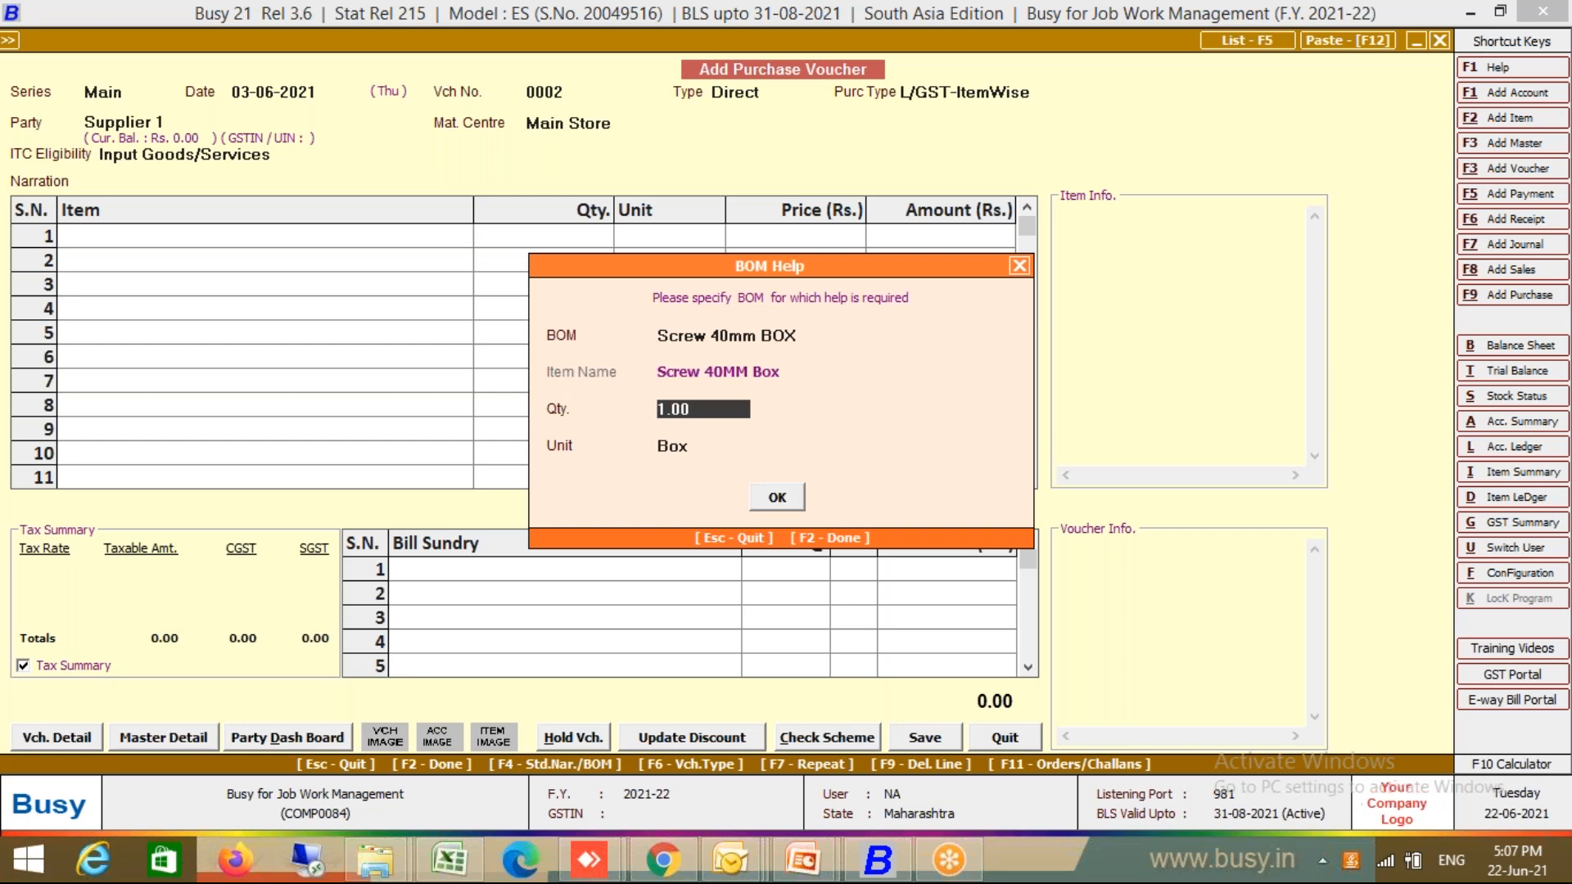
type("5000")
key("Return")
key("Return")
key("Return")
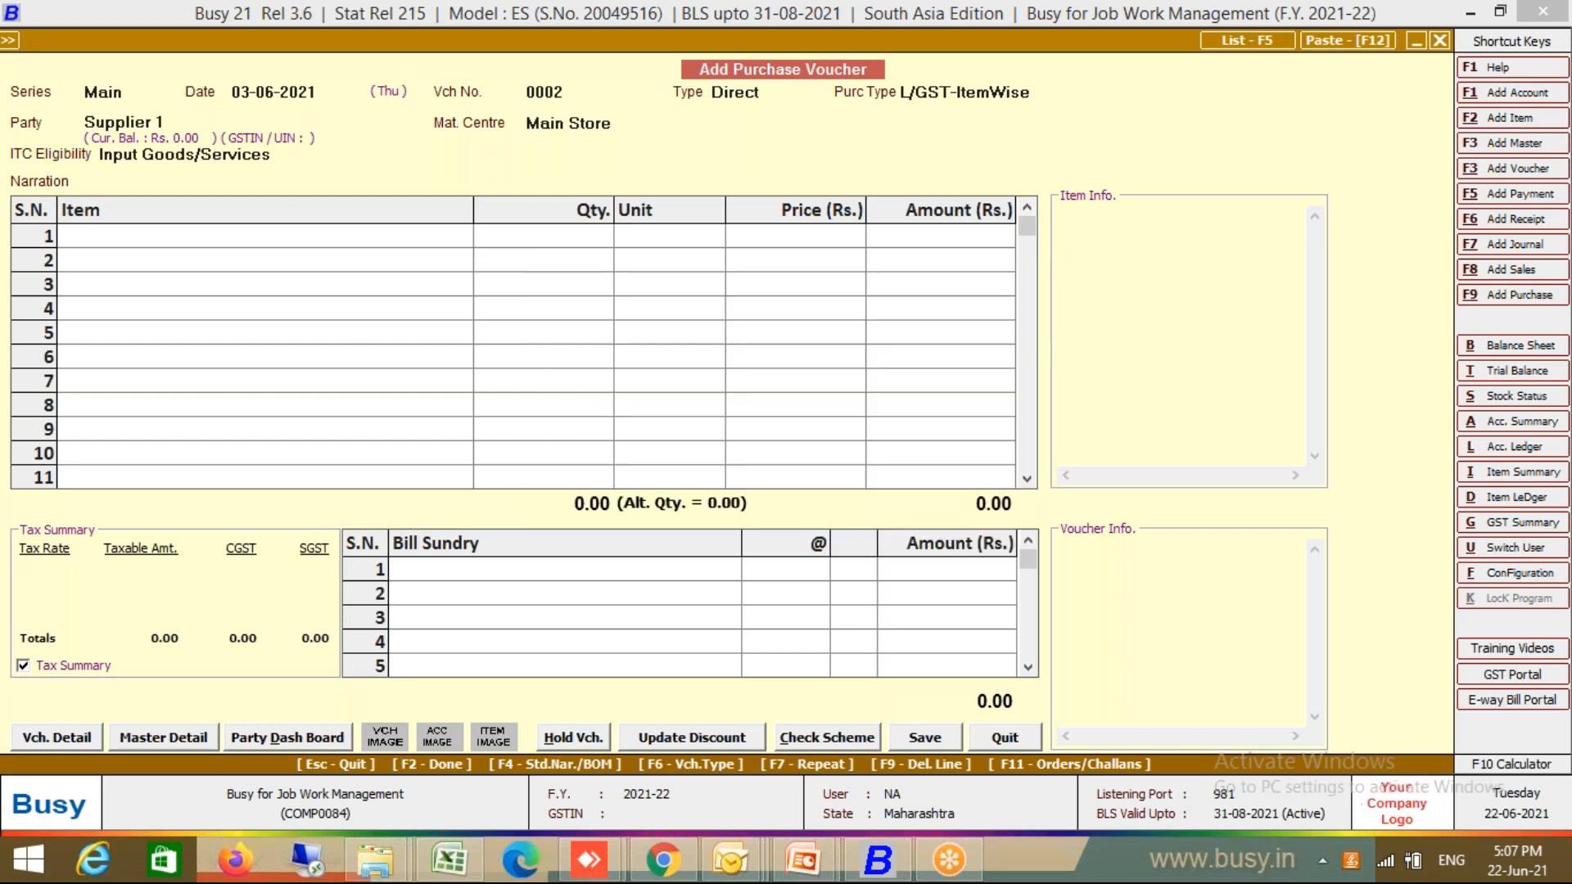
key("Return")
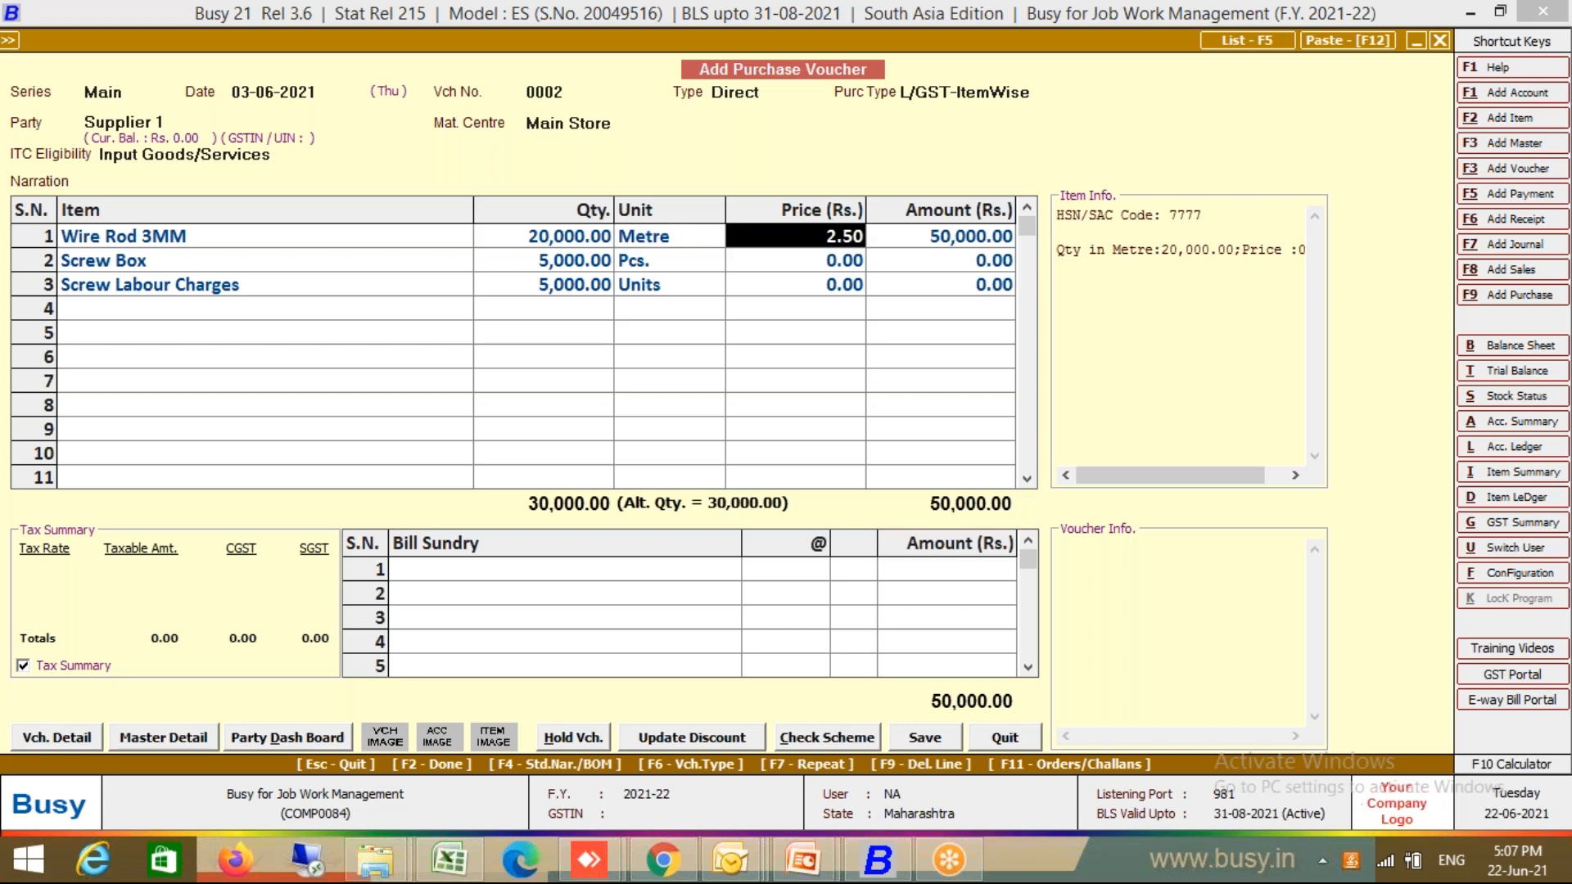
key("Left")
key("Left")
key("Left")
key("Right")
key("Right")
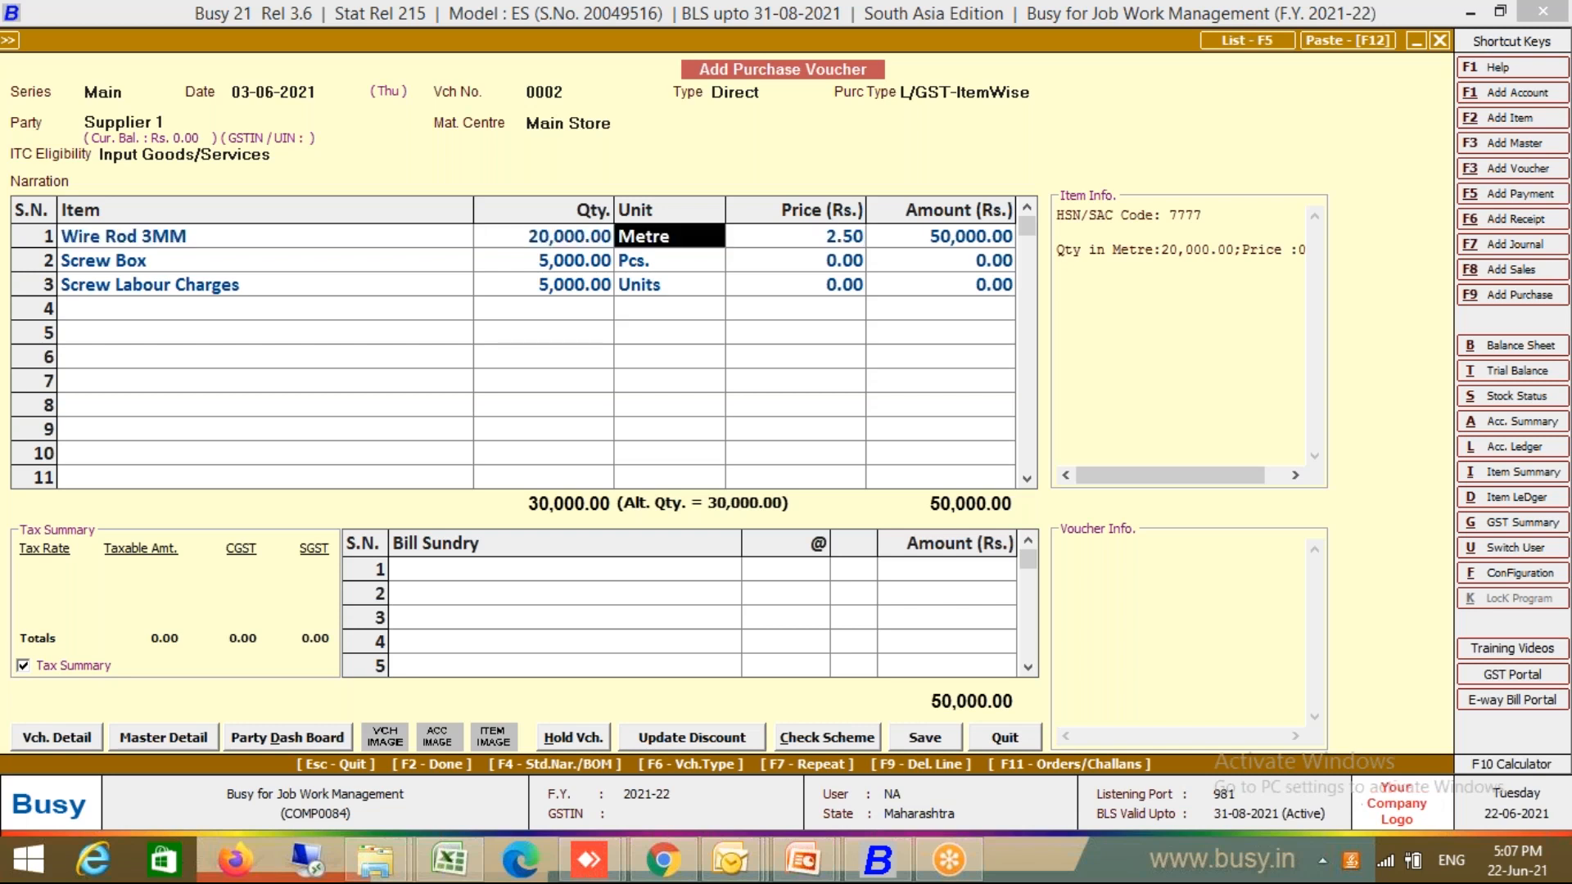
key("Right")
key("Left")
key("Left")
key("Right")
key("Right")
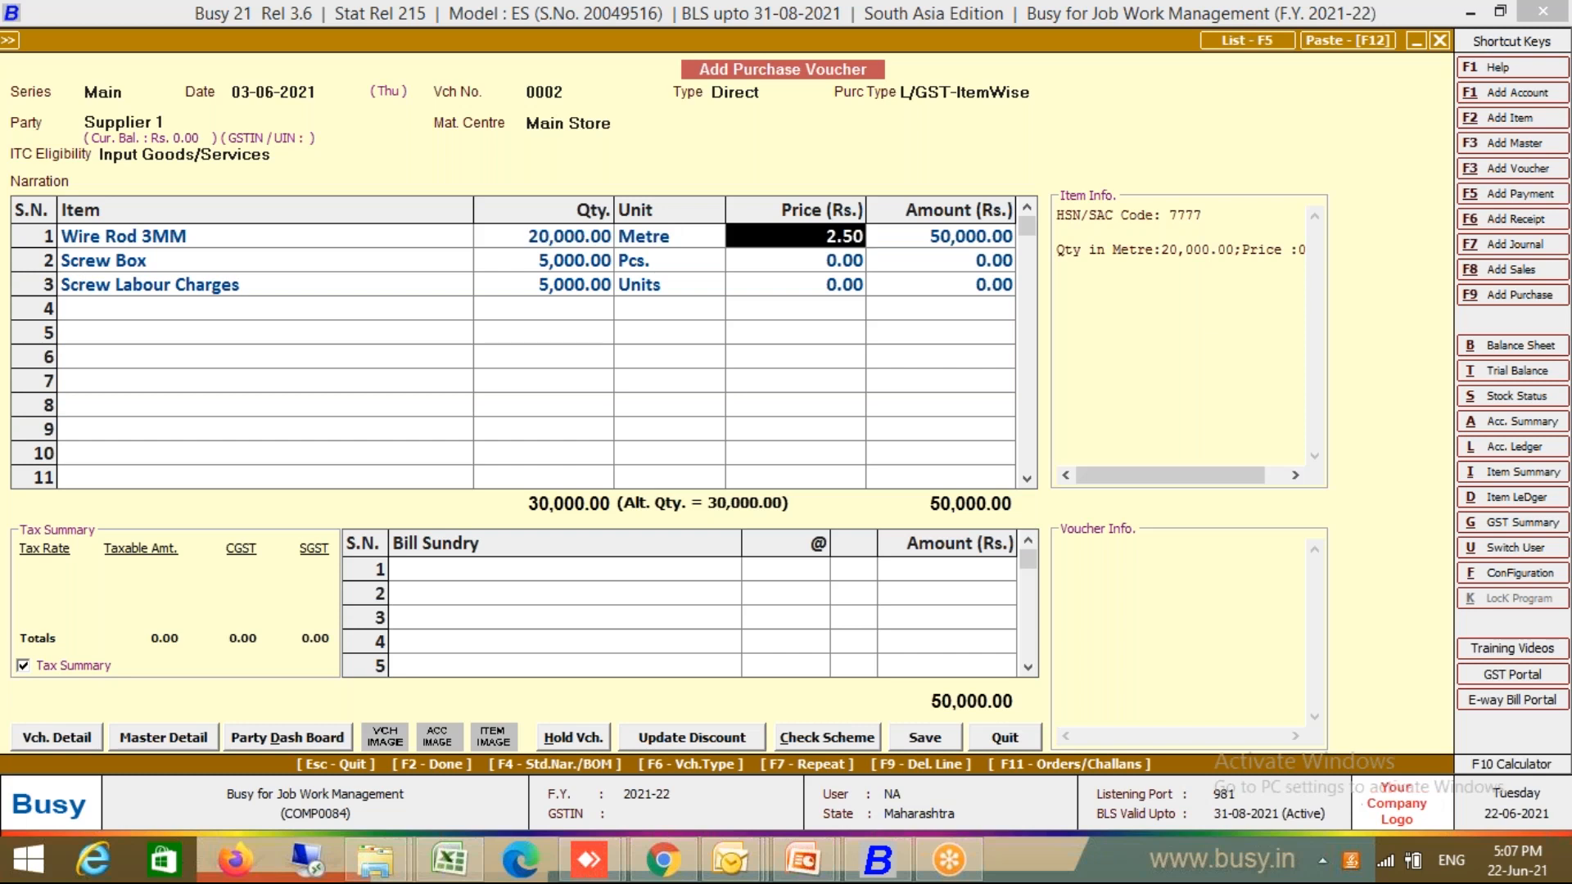
key("Left")
key("Left")
key("Right")
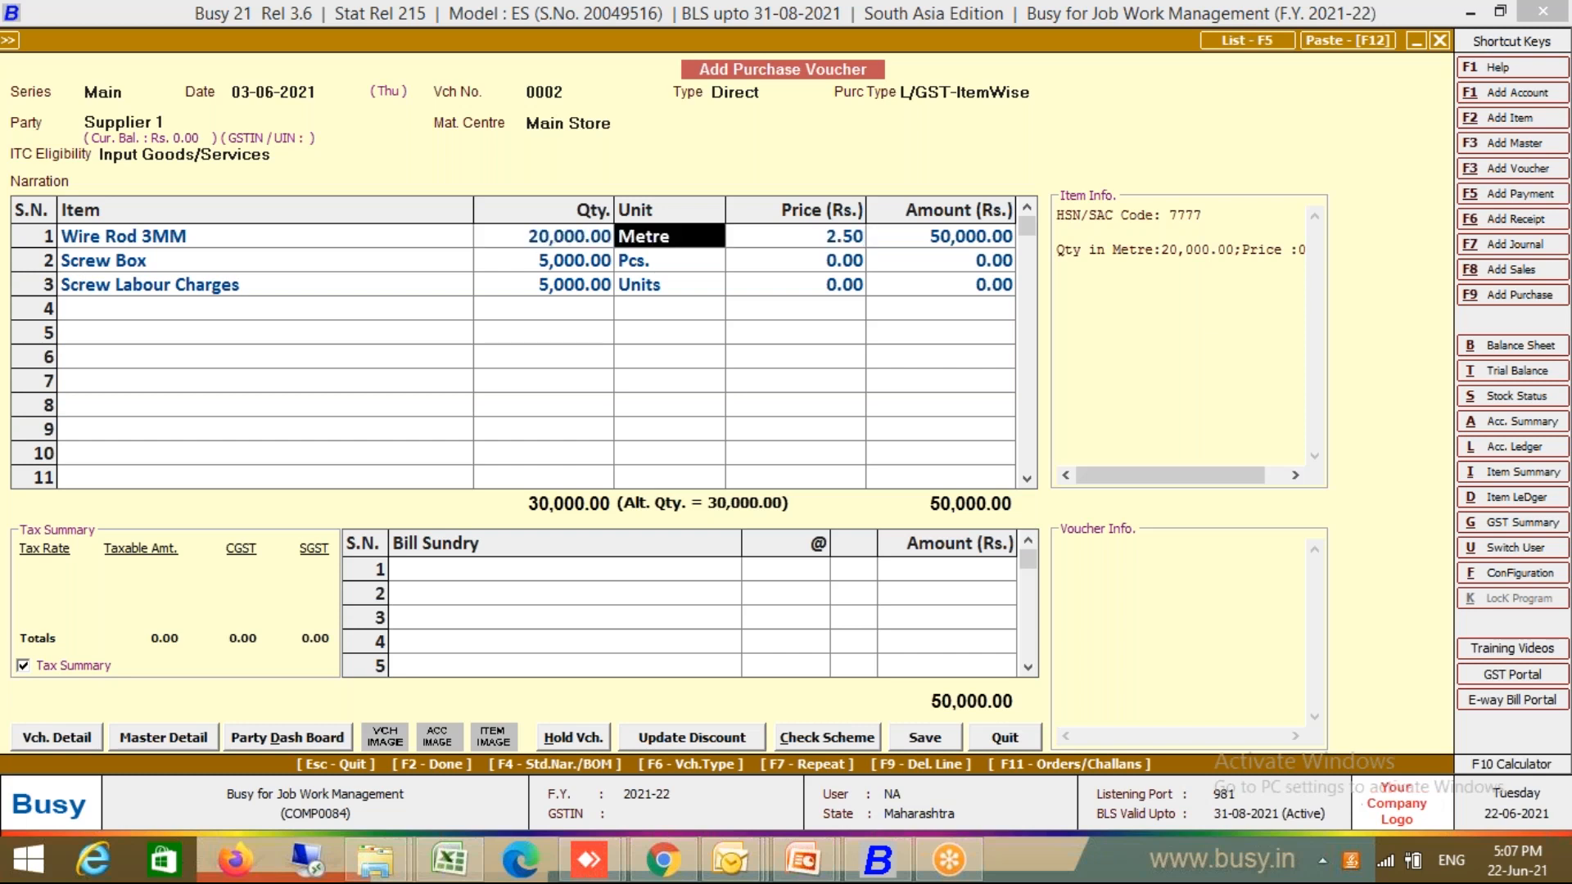
key("Right")
key("Left")
key("Right")
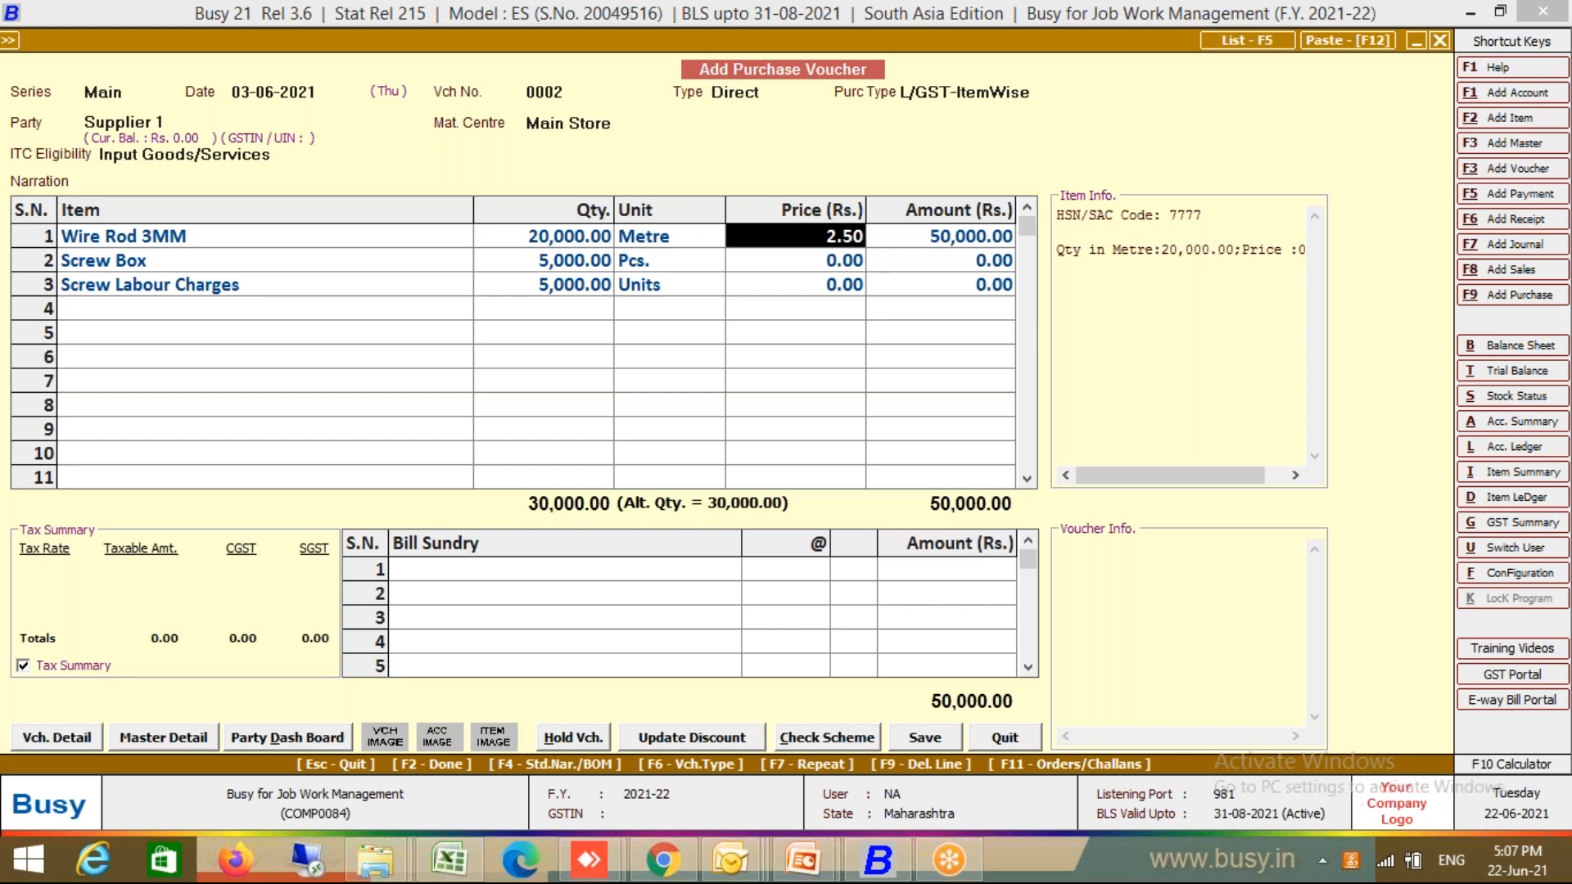
key("Right")
key("Left")
key("Left")
key("Left")
key("Right")
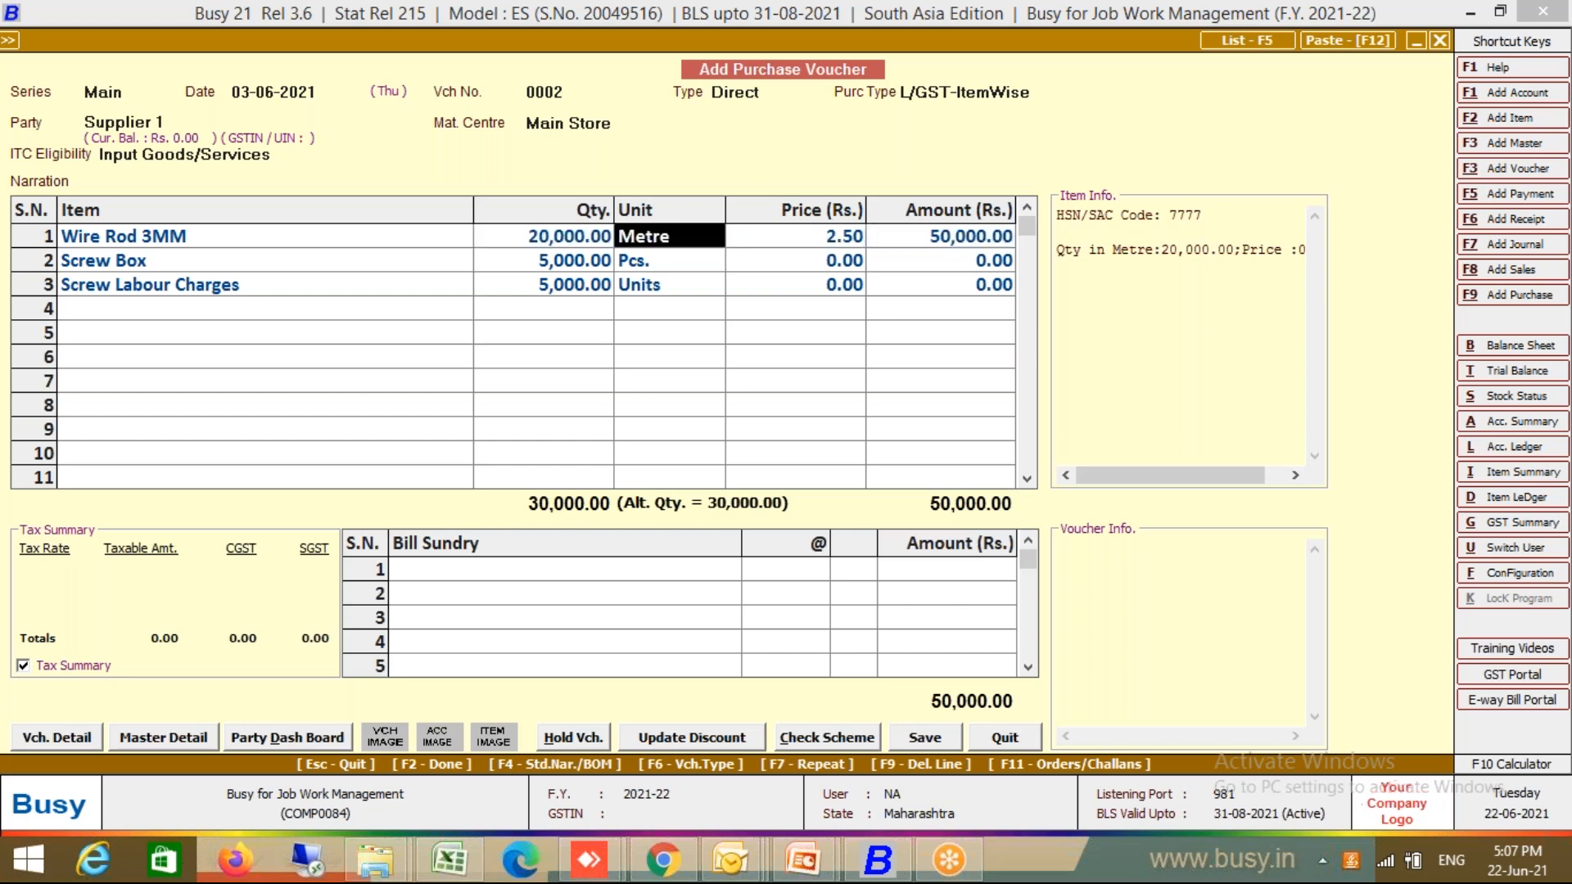
key("Right")
key("Right")
key("Left")
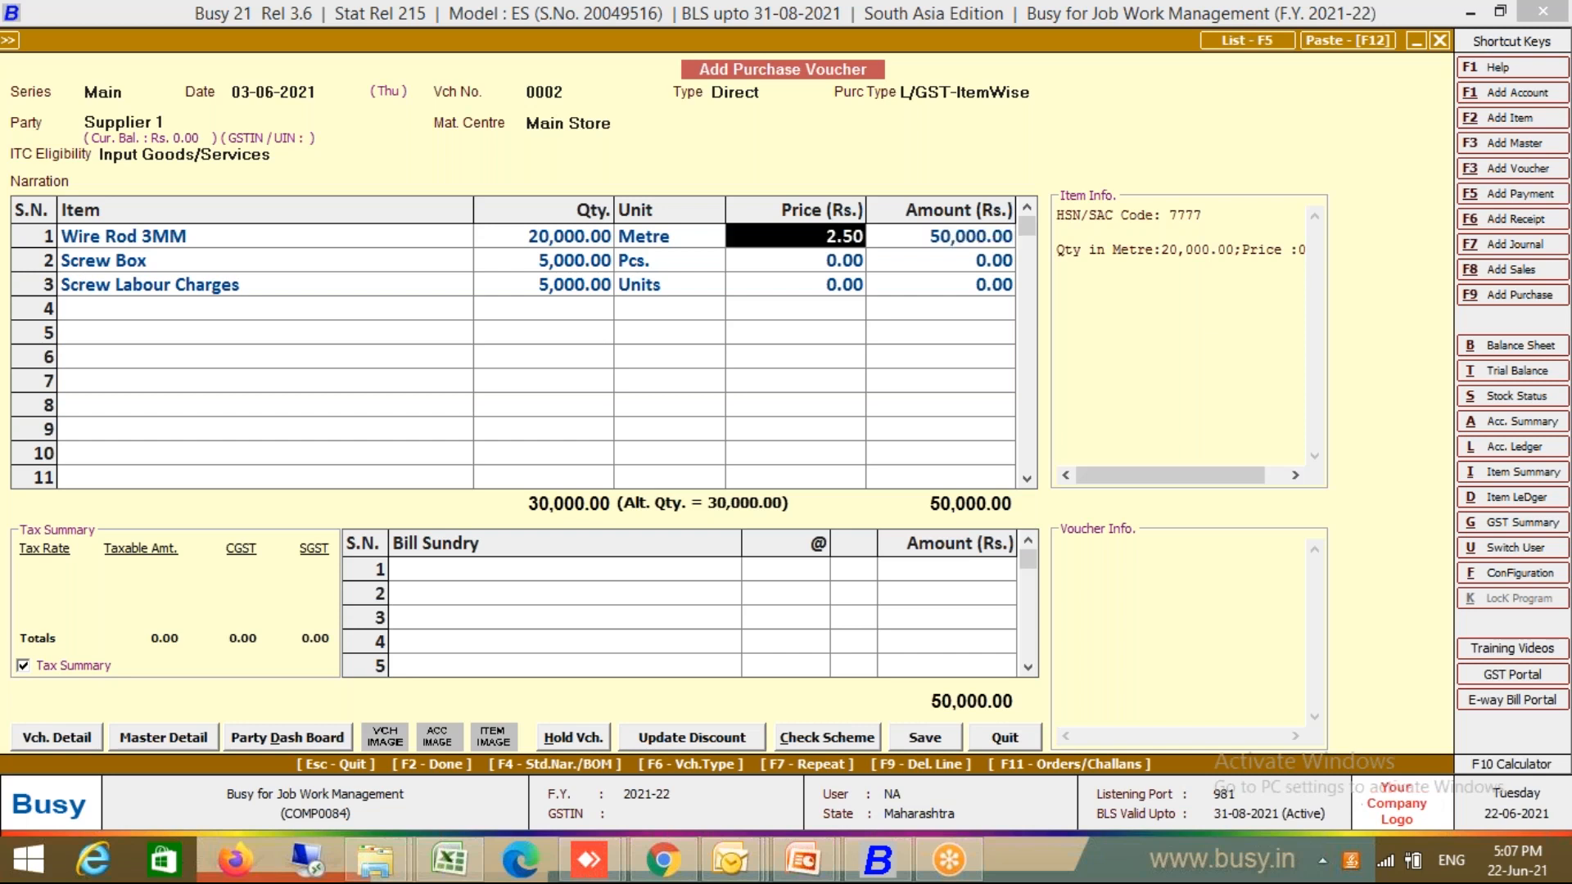
key("Right")
key("Left")
Change the unit of the Wire Rod 3MM line to Kgs. and accept the line's price
key("Down")
key("Left")
key("Left")
key("Up")
key("Right")
type("k")
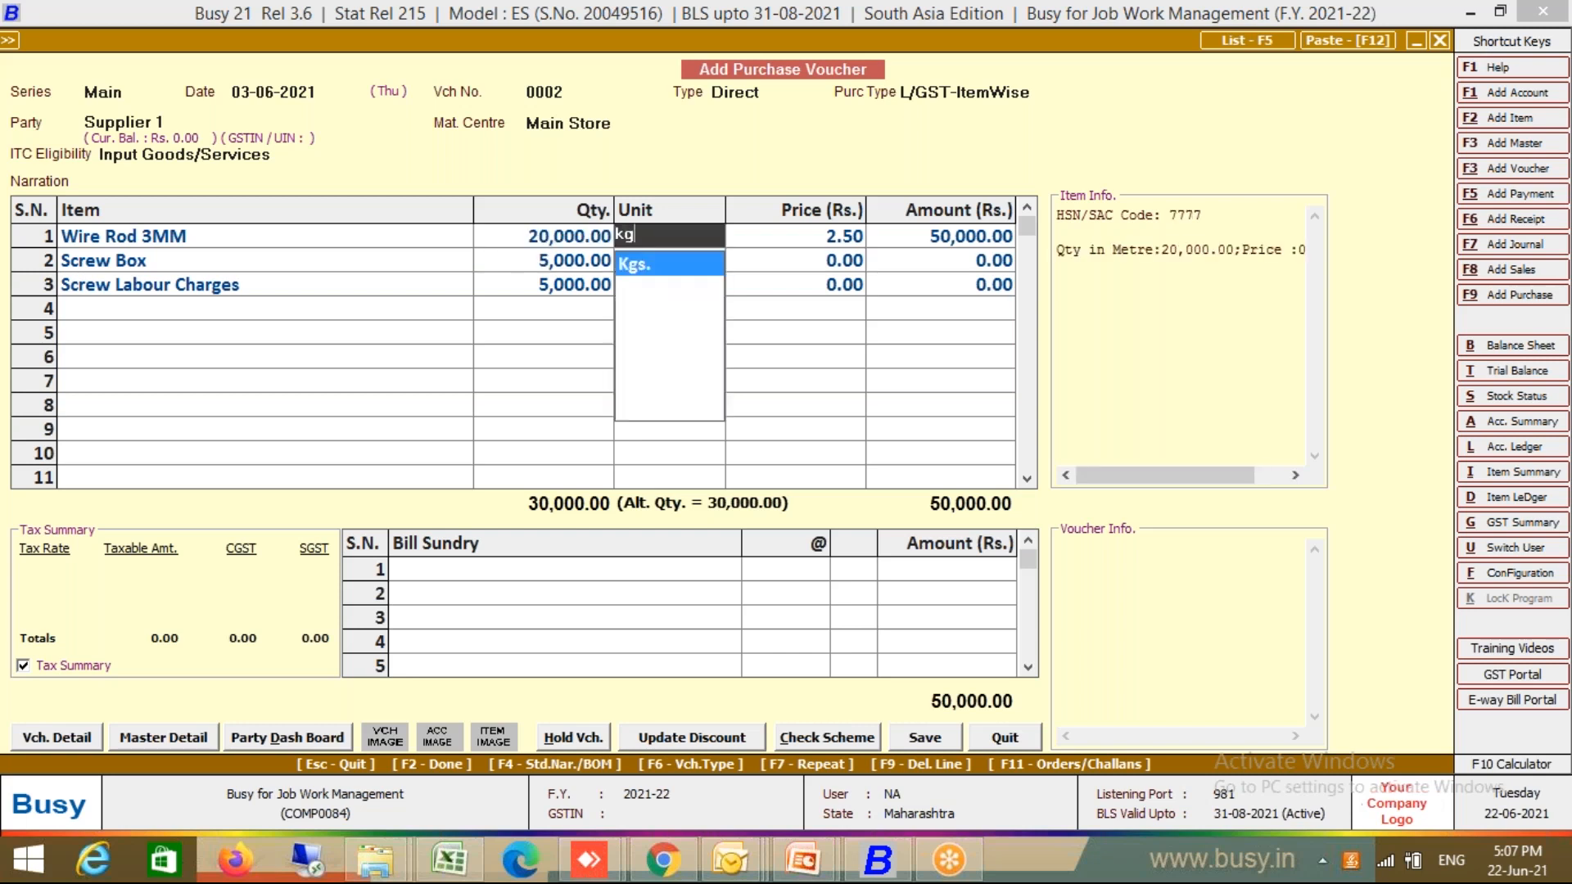
key("Return")
key("Return")
key("Return")
key("Return")
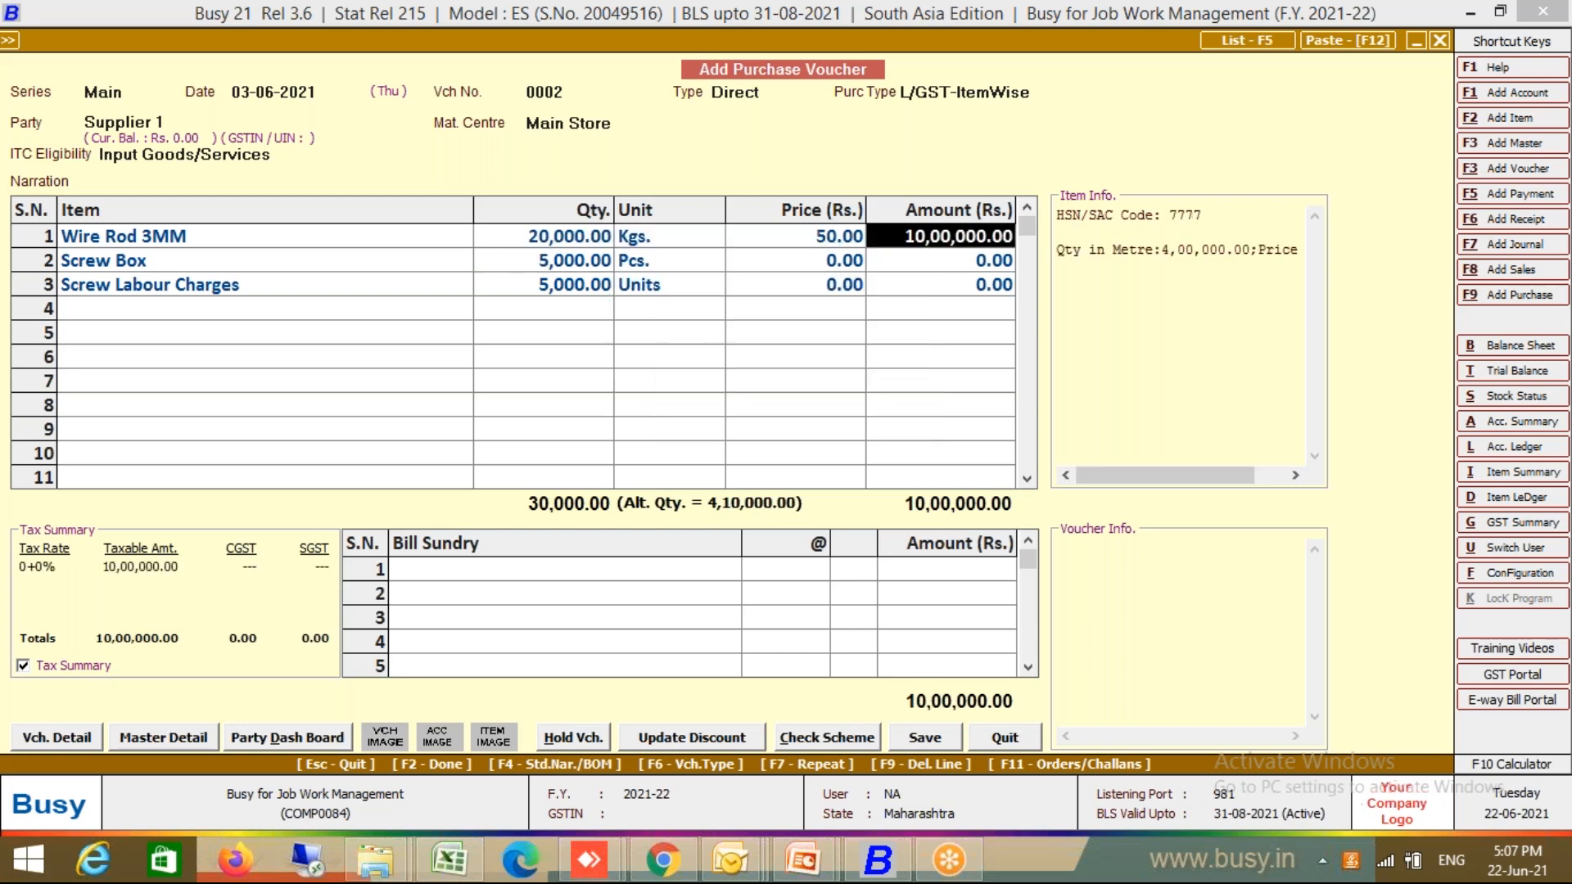
Set the unit of the Wire Rod 3MM line to Metre and apply the line's tax
key("Return")
key("Return")
key("Up")
key("Return")
key("Right")
key("Right")
key("Left")
type("m")
key("Return")
key("Return")
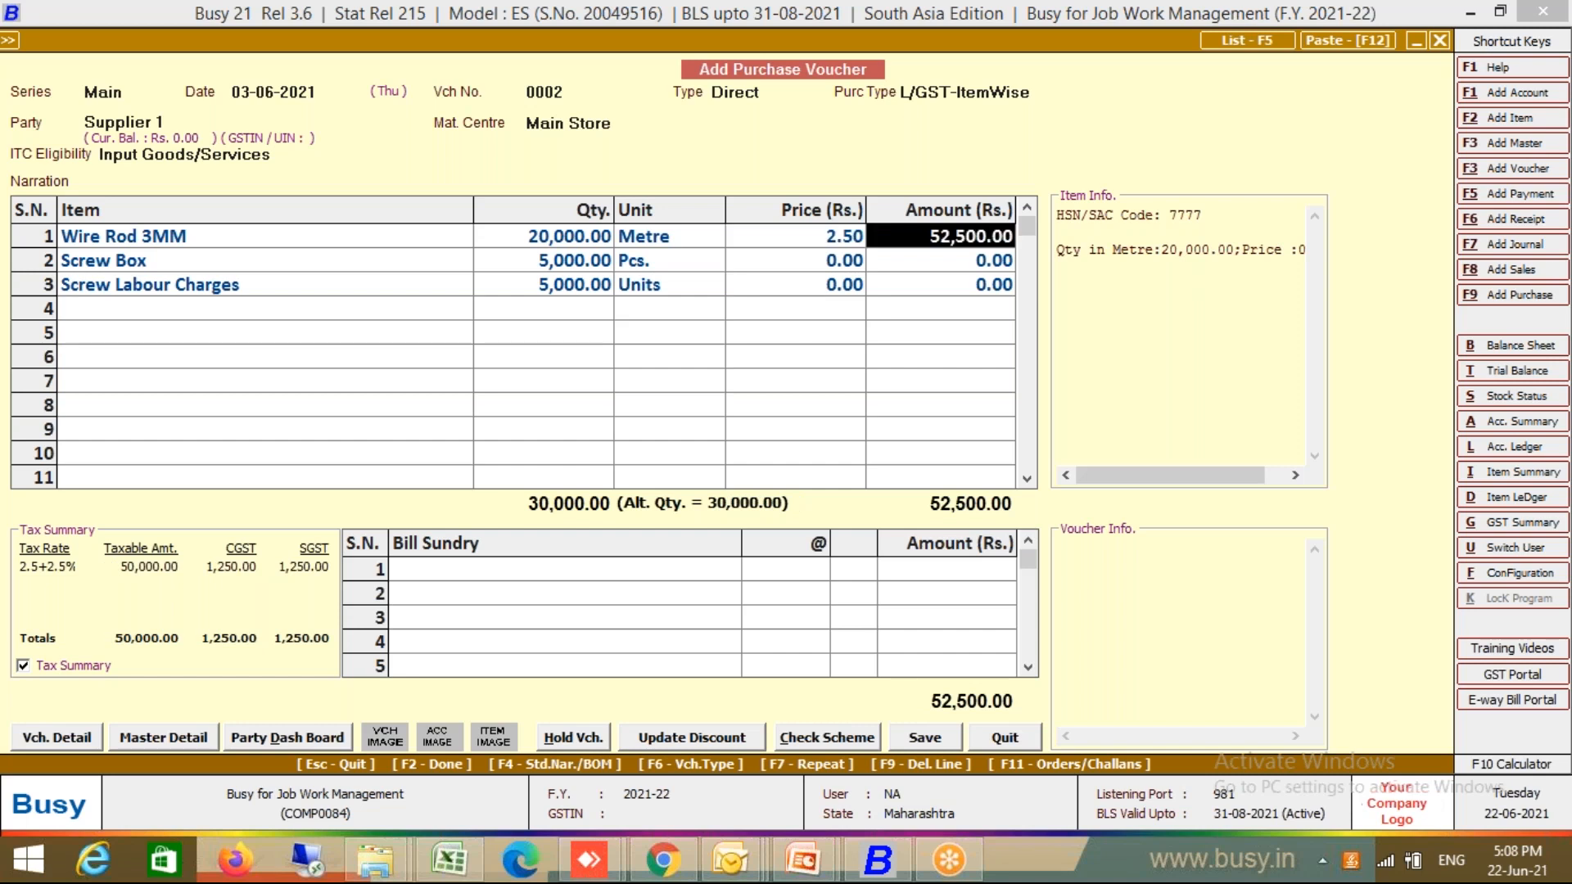
Switch the Wire Rod 3MM line's unit to Kgs
key("Return")
key("Up")
key("Right")
key("Right")
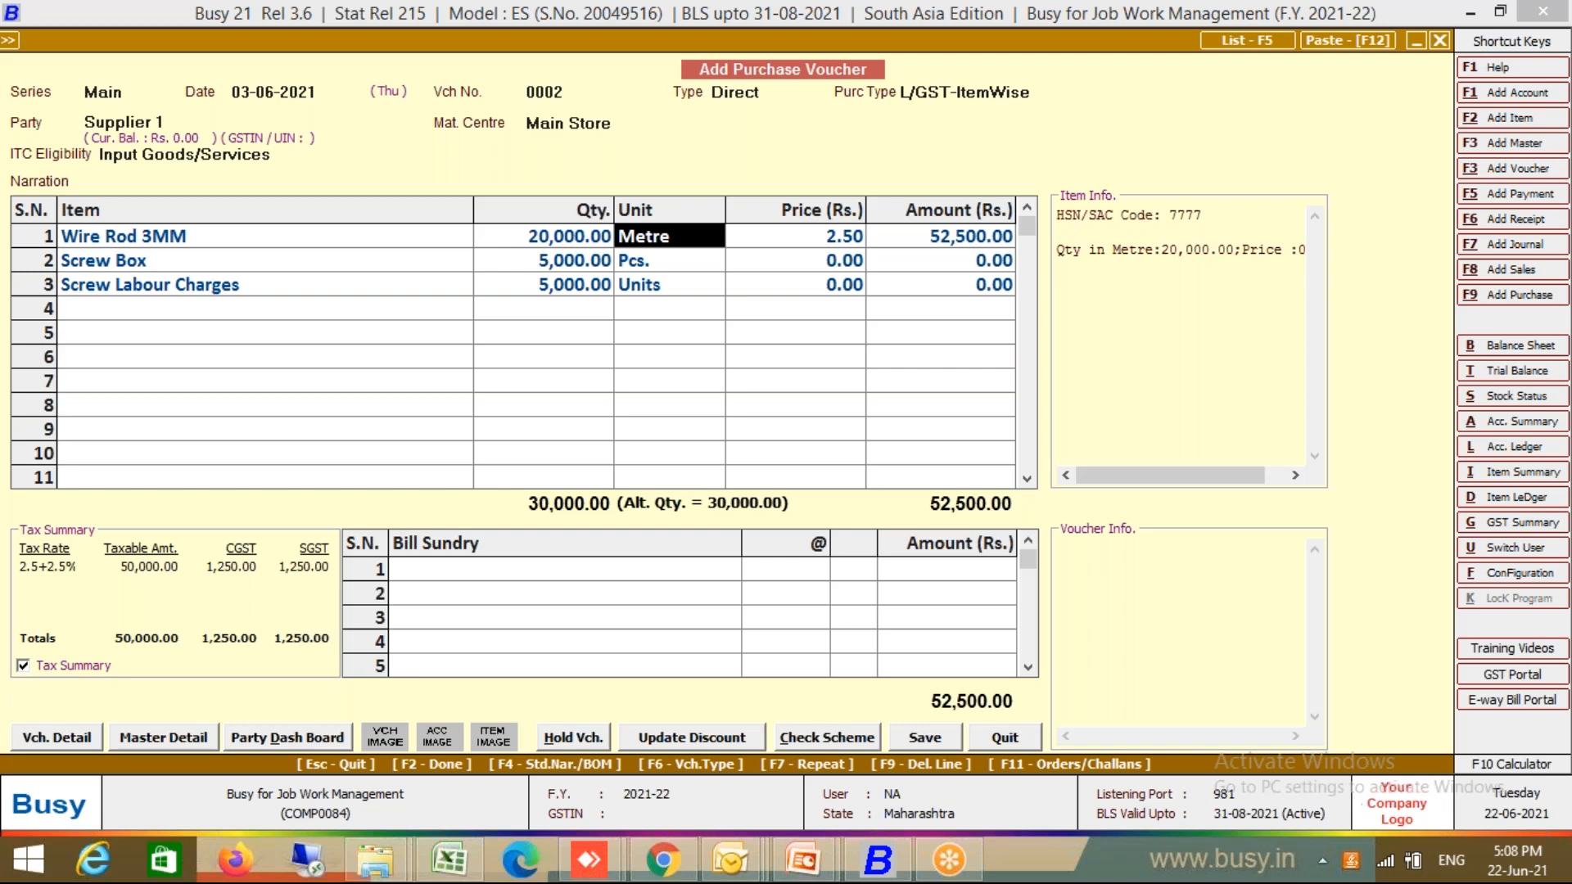
type("kg")
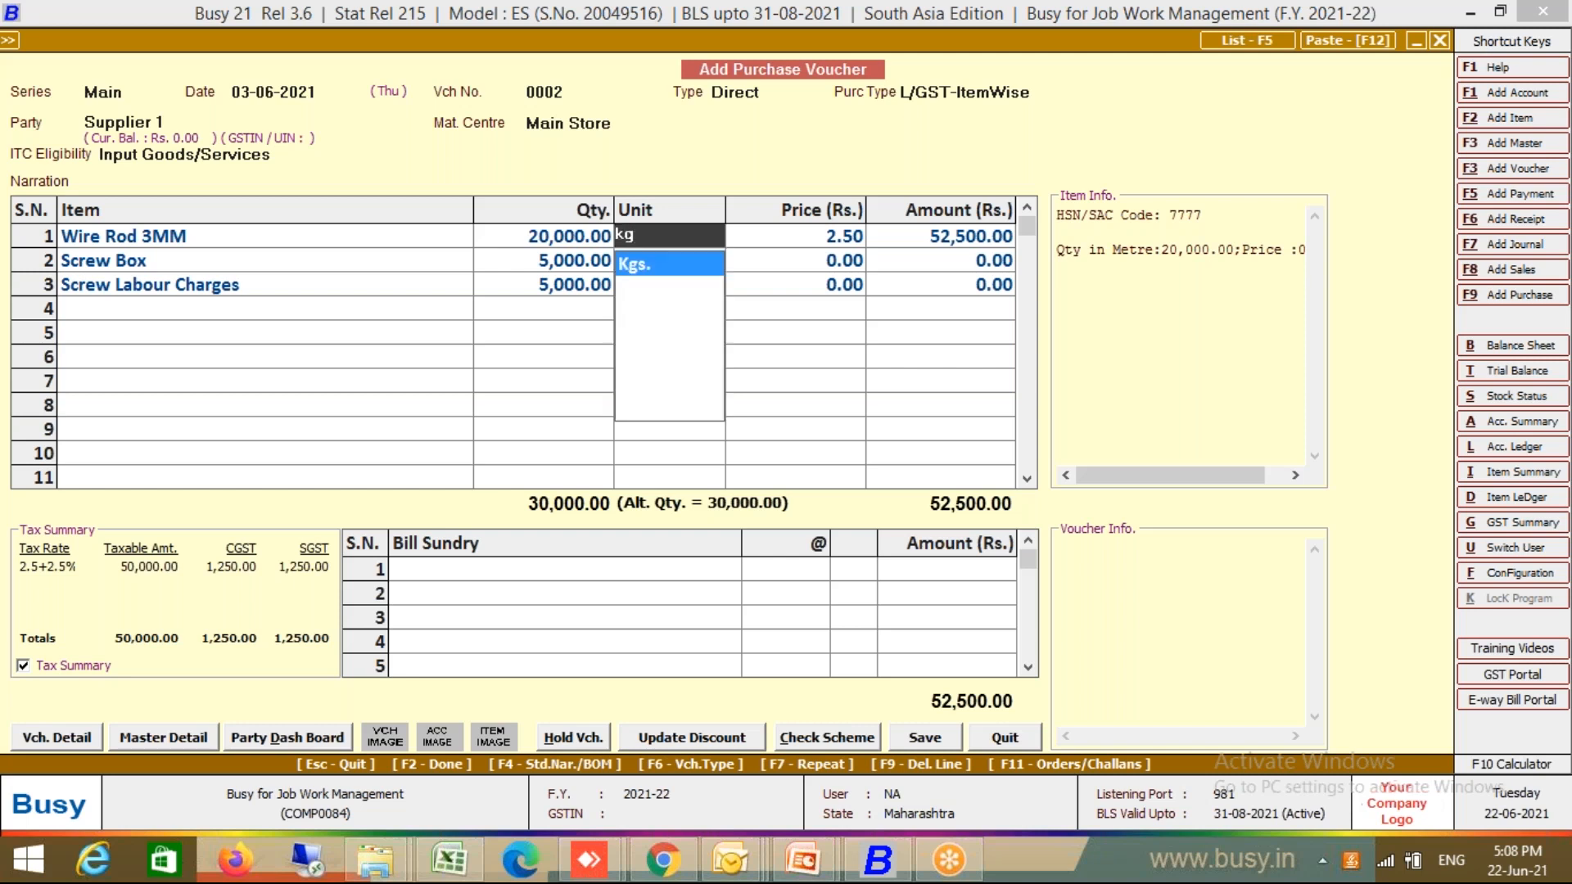
key("Return")
key("Return")
key("Return")
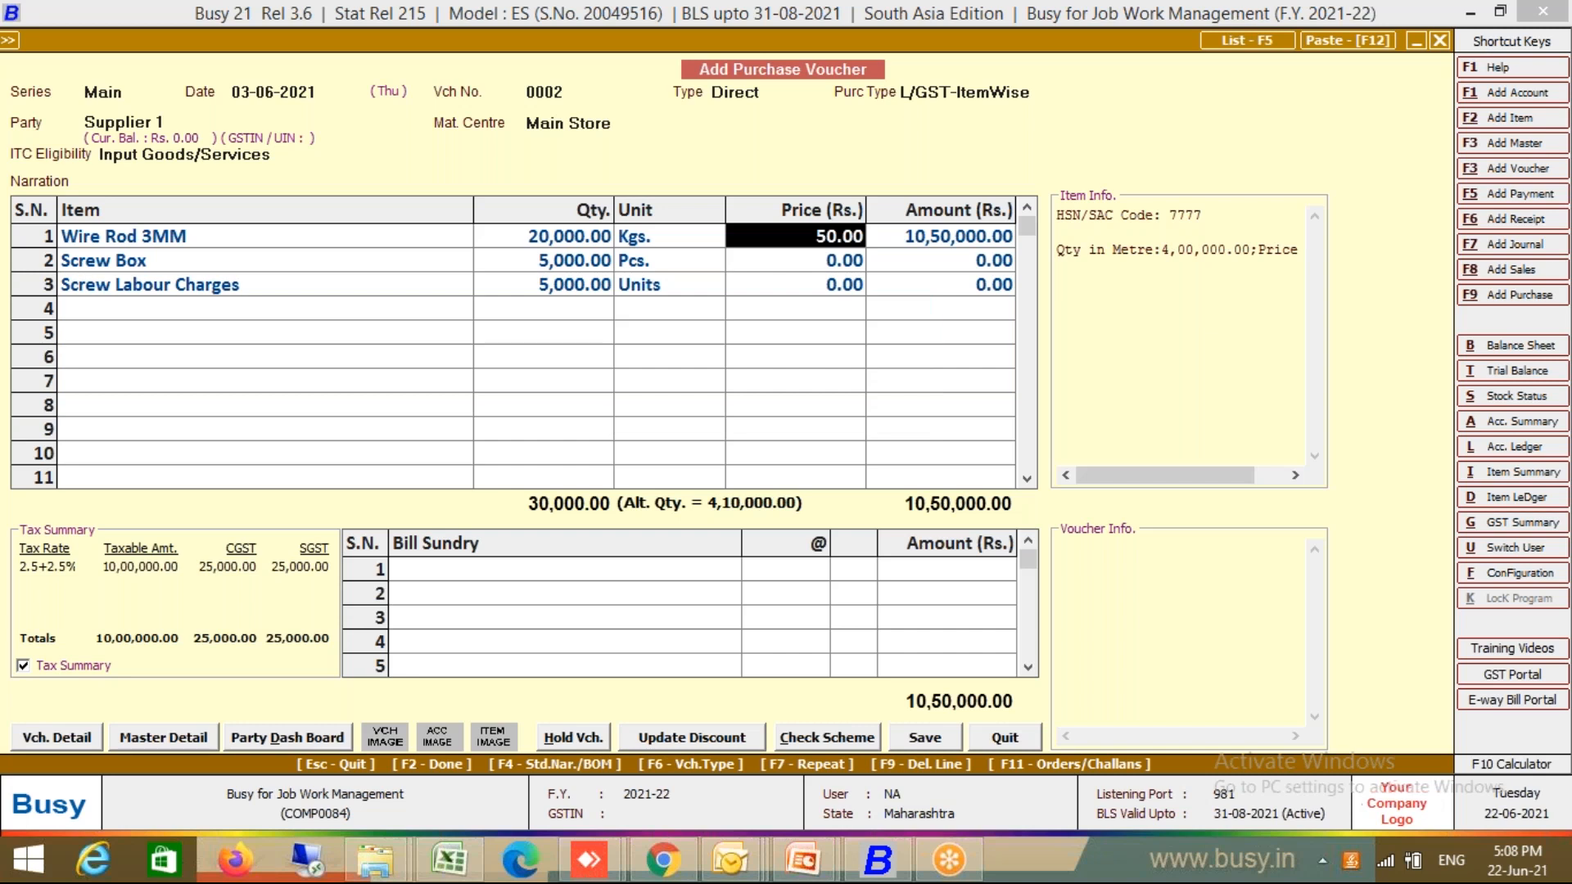
Set the quantity of the Wire Rod 3MM line to 5,000
key("Left")
key("Left")
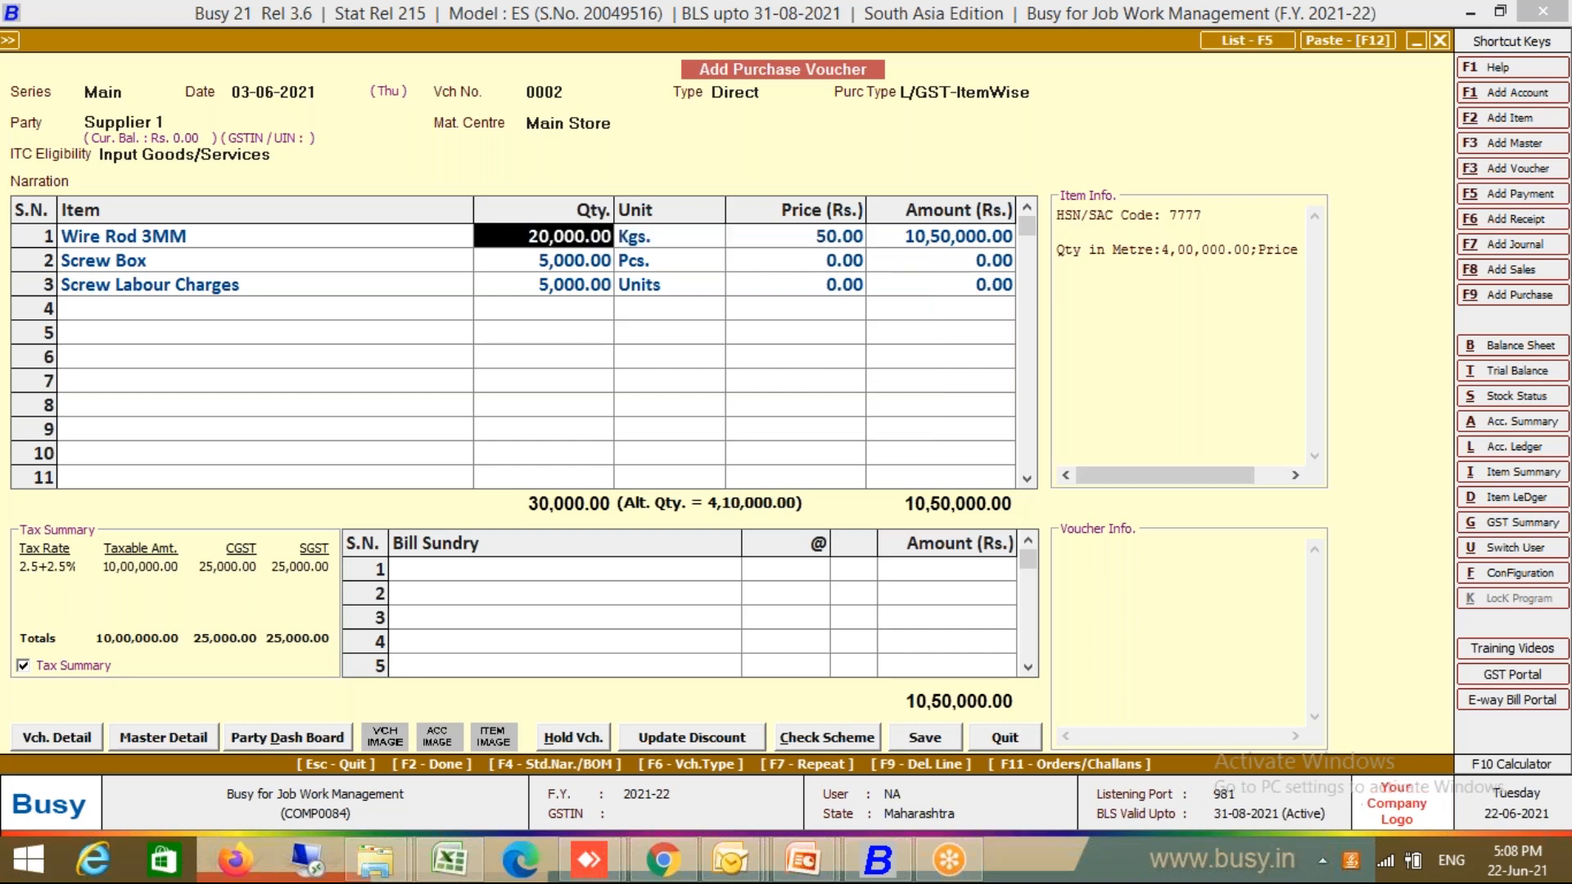
key("Right")
key("Left")
type("5000")
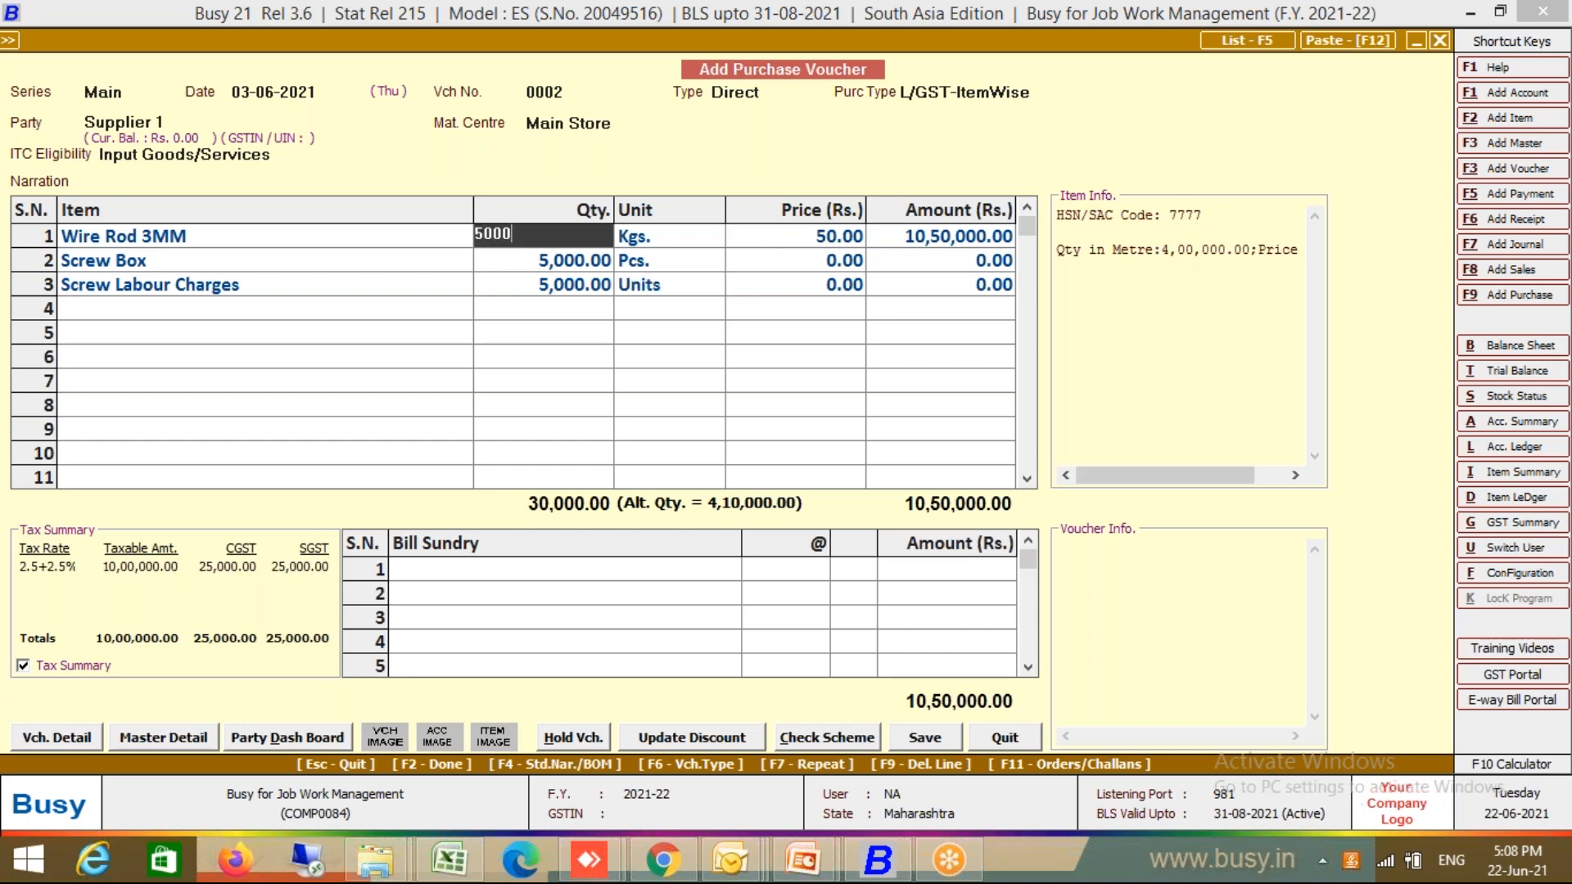
key("Return")
key("Left")
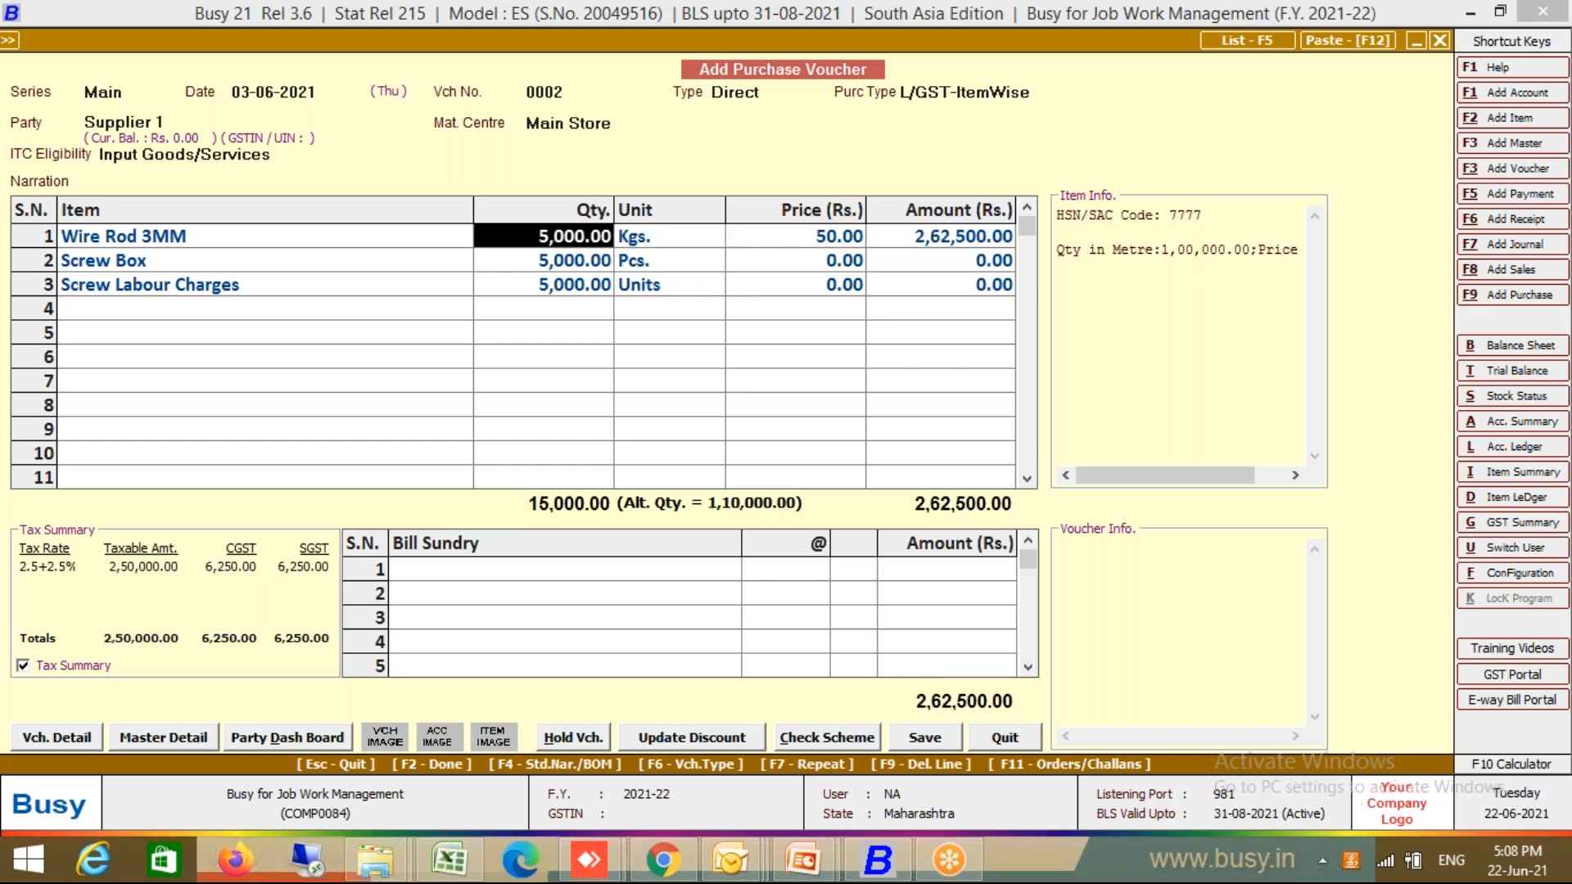
key("Right")
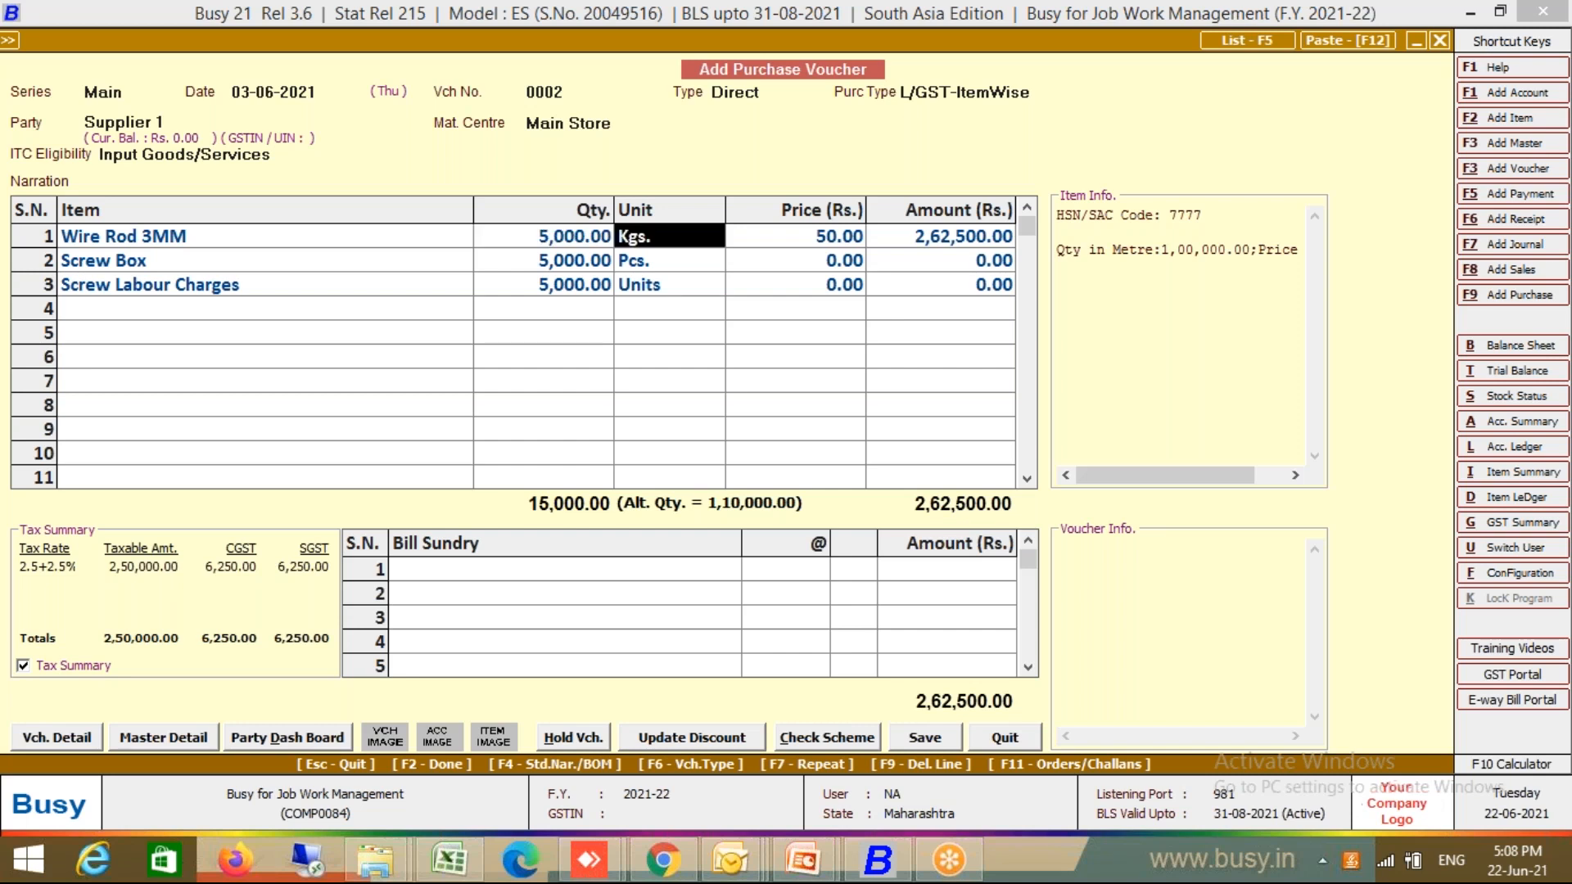
Delete the Wire Rod 3MM, Screw Box and Screw Labour Charges lines from the purchase voucher
key("Escape")
key("Left")
key("Right")
key("Return")
key("Left")
key("Left")
key("F9")
key("F9")
key("F9")
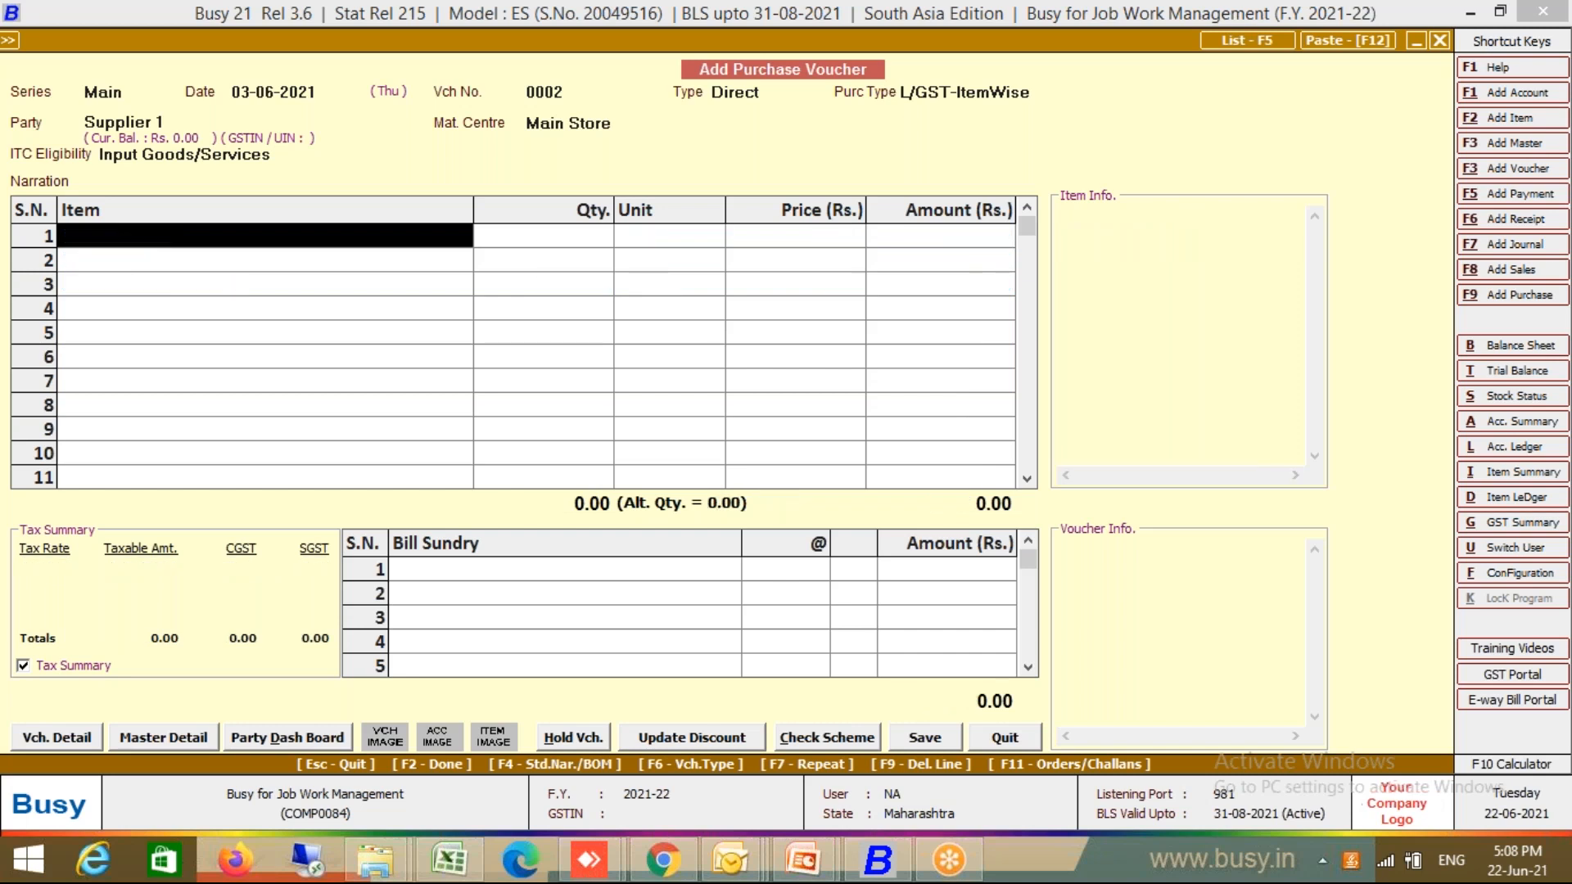
Fill the purchase items from the Screw 40mm BOX bill of material for a quantity of 5,000 boxes
key("F4")
key("Right")
key("Return")
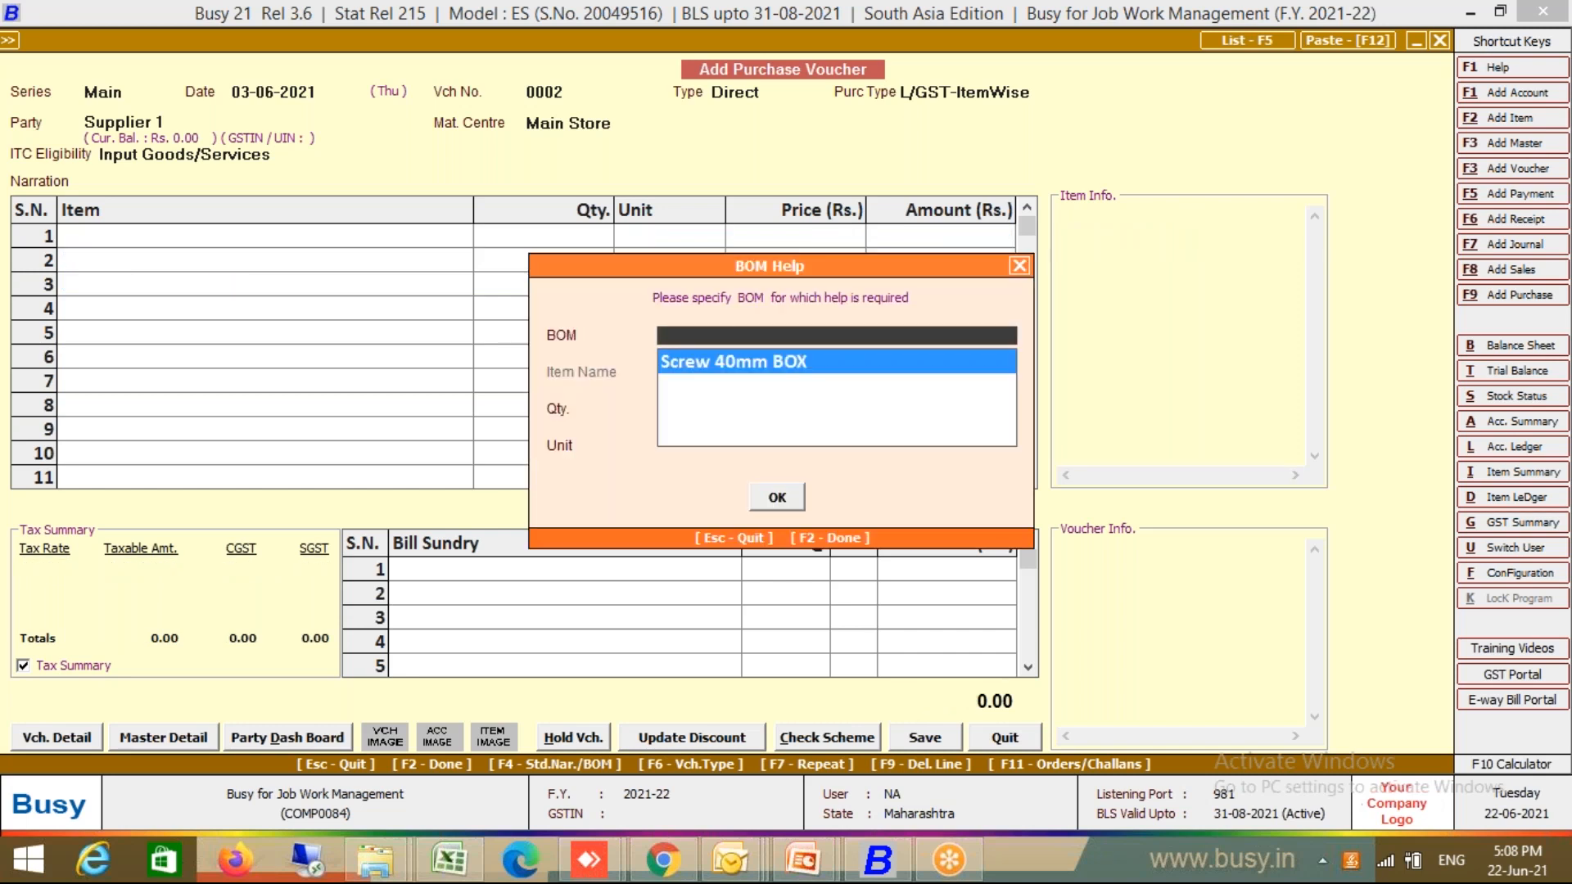
key("Return")
type("50000")
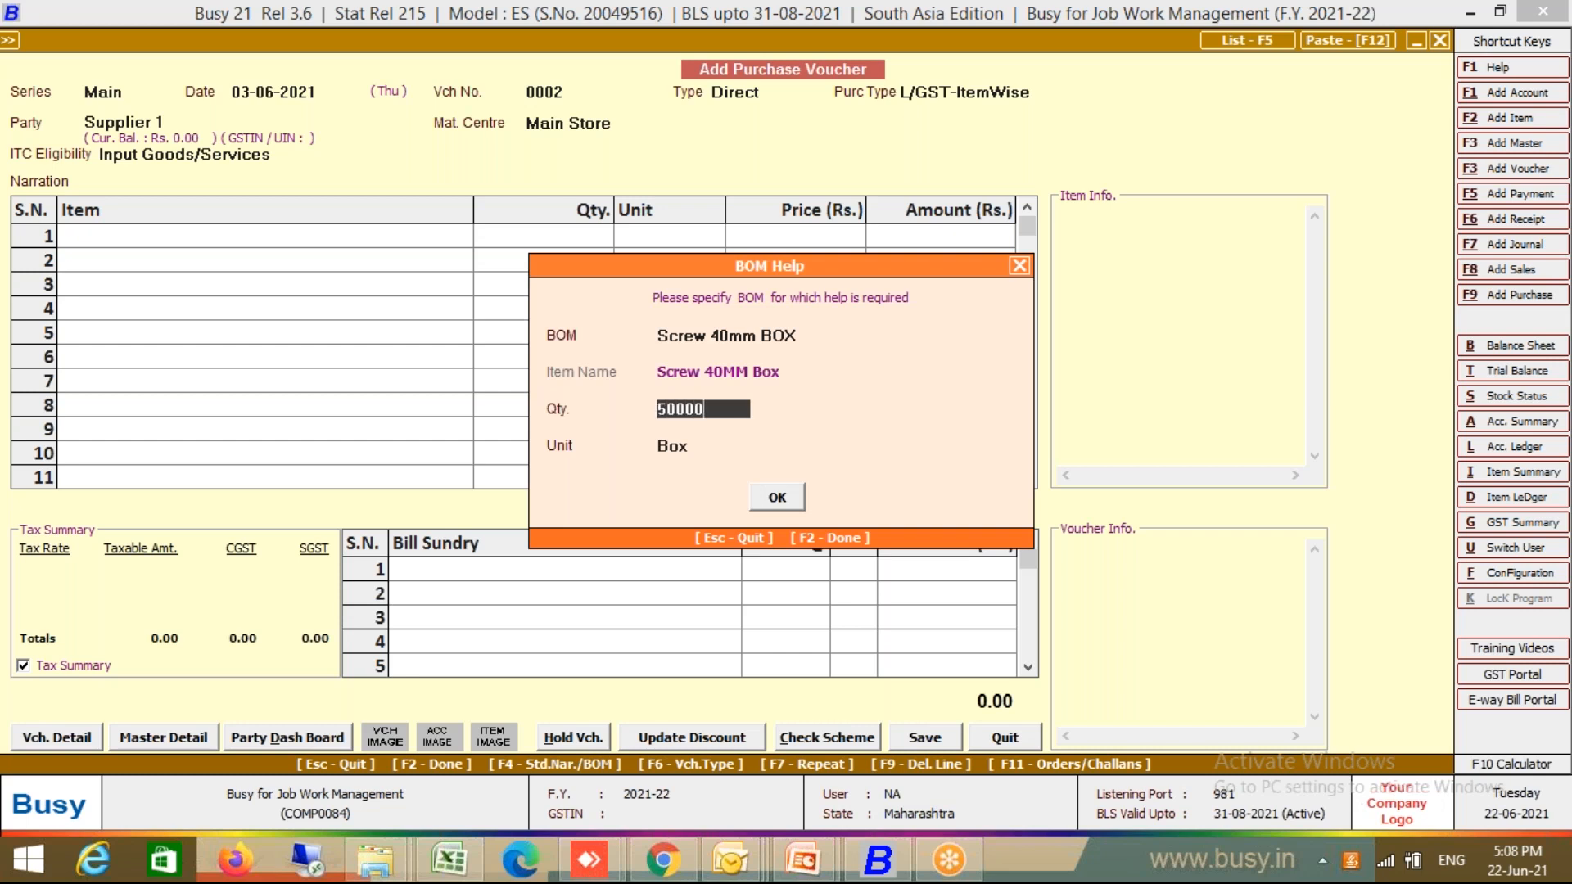
key("Return")
key("Return")
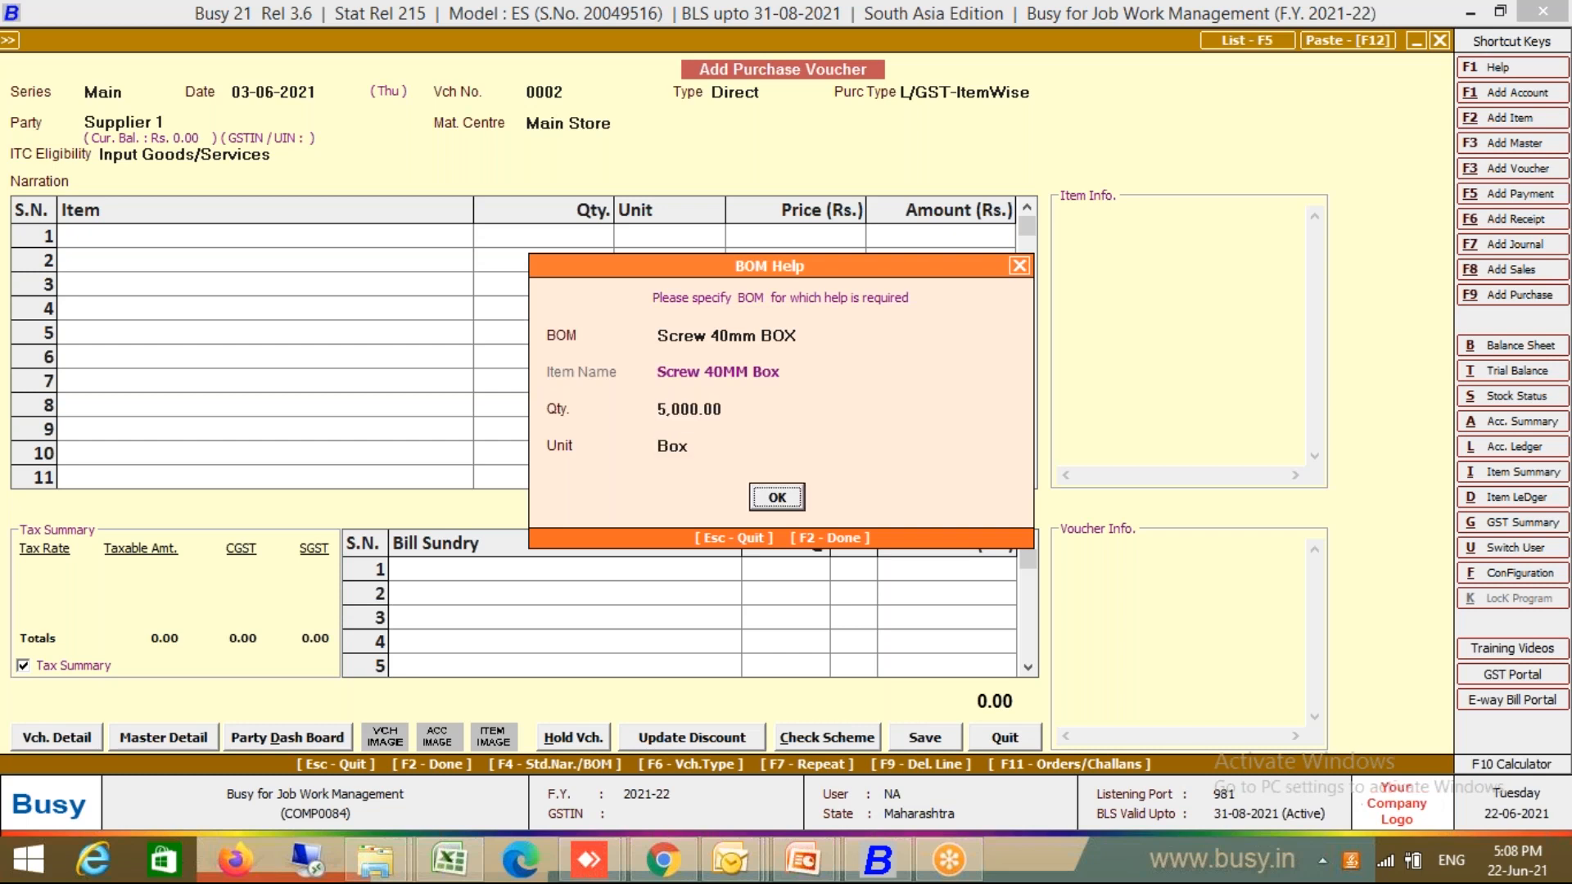
key("Return")
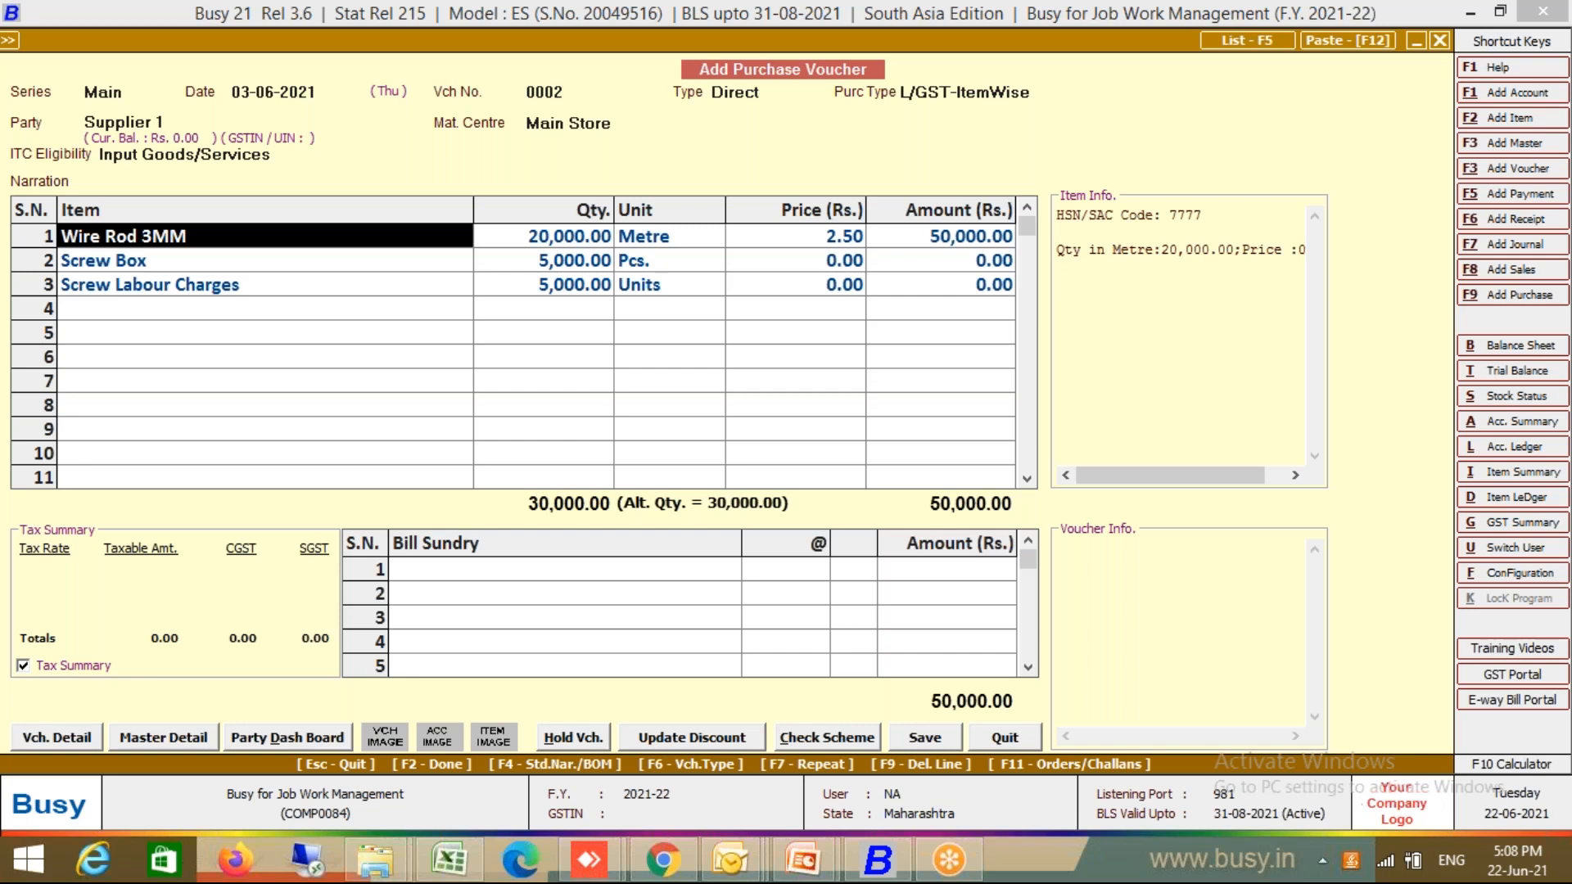
Set the Wire Rod 3MM line to 1,000 Kgs. and accept its price, amount and tax
key("Right")
key("Right")
key("Left")
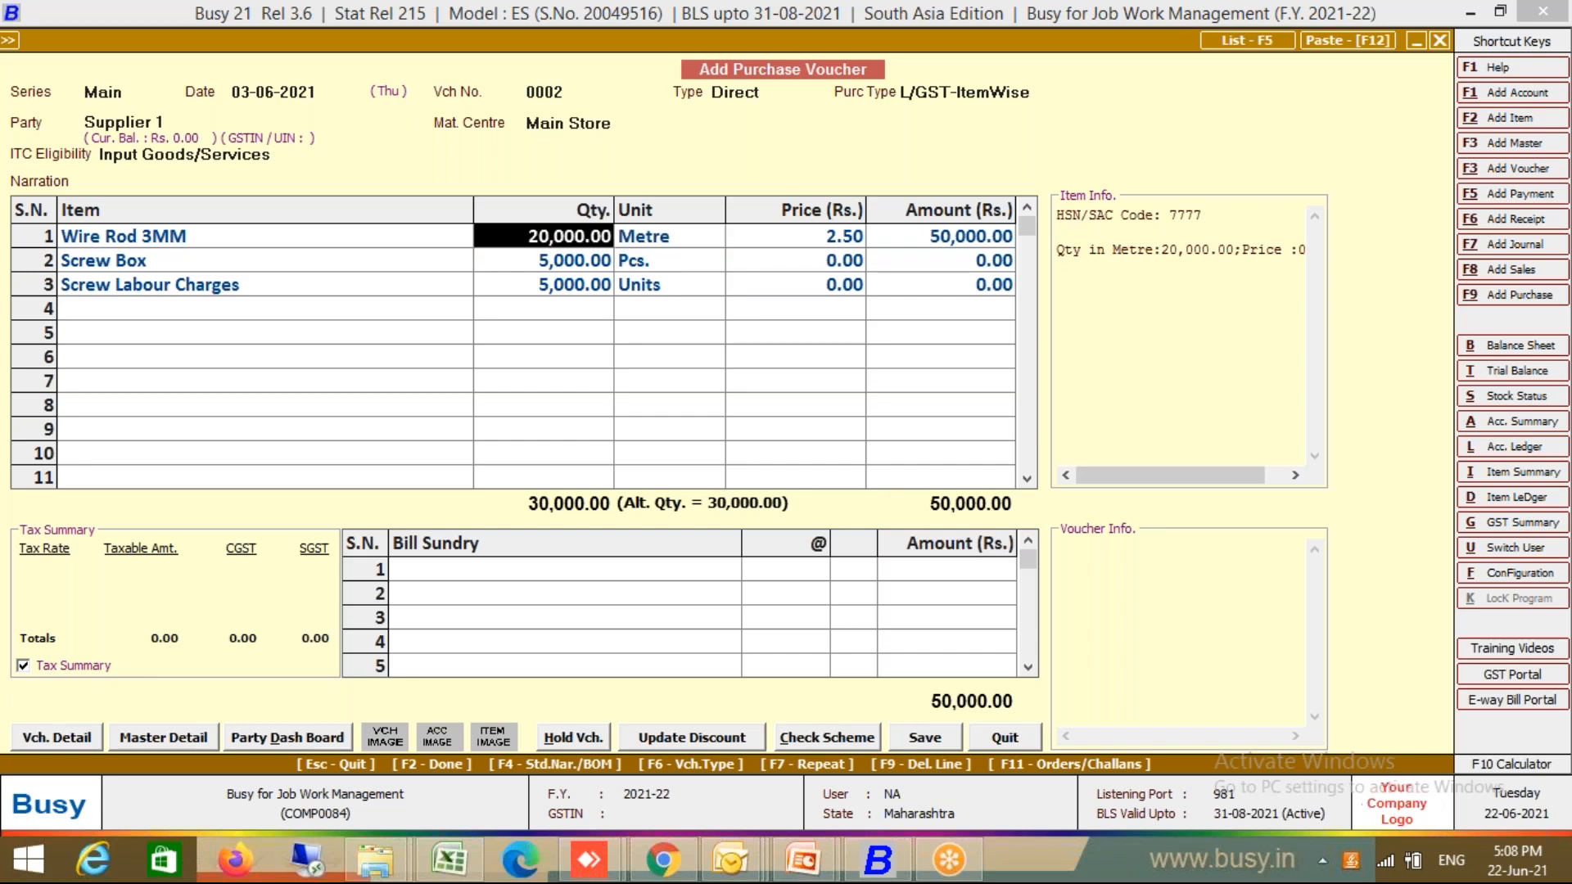
type("1000")
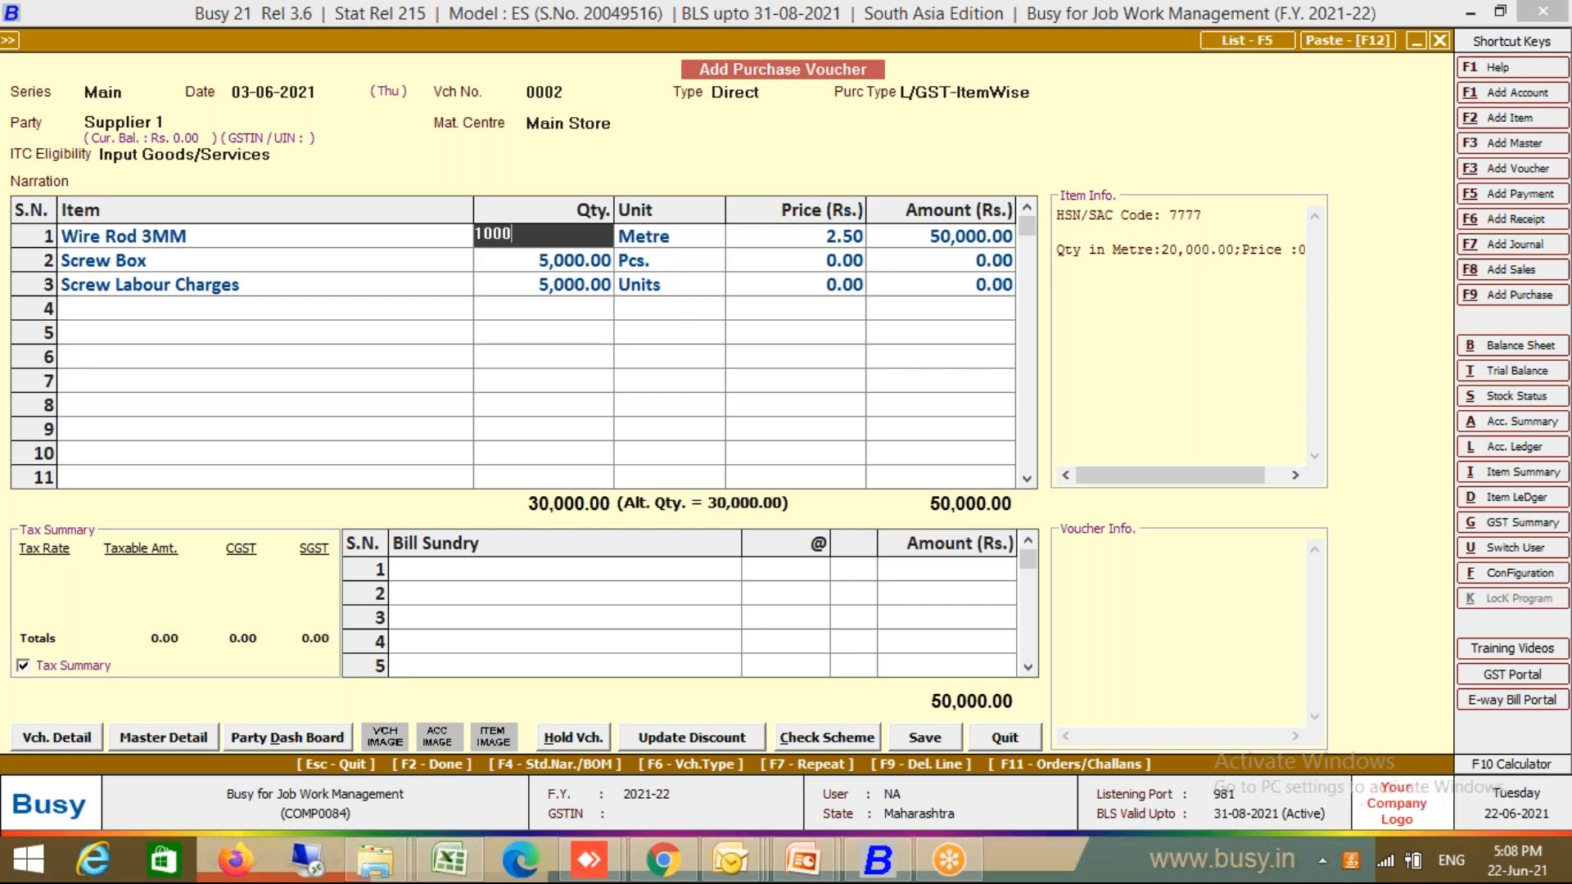
key("Return")
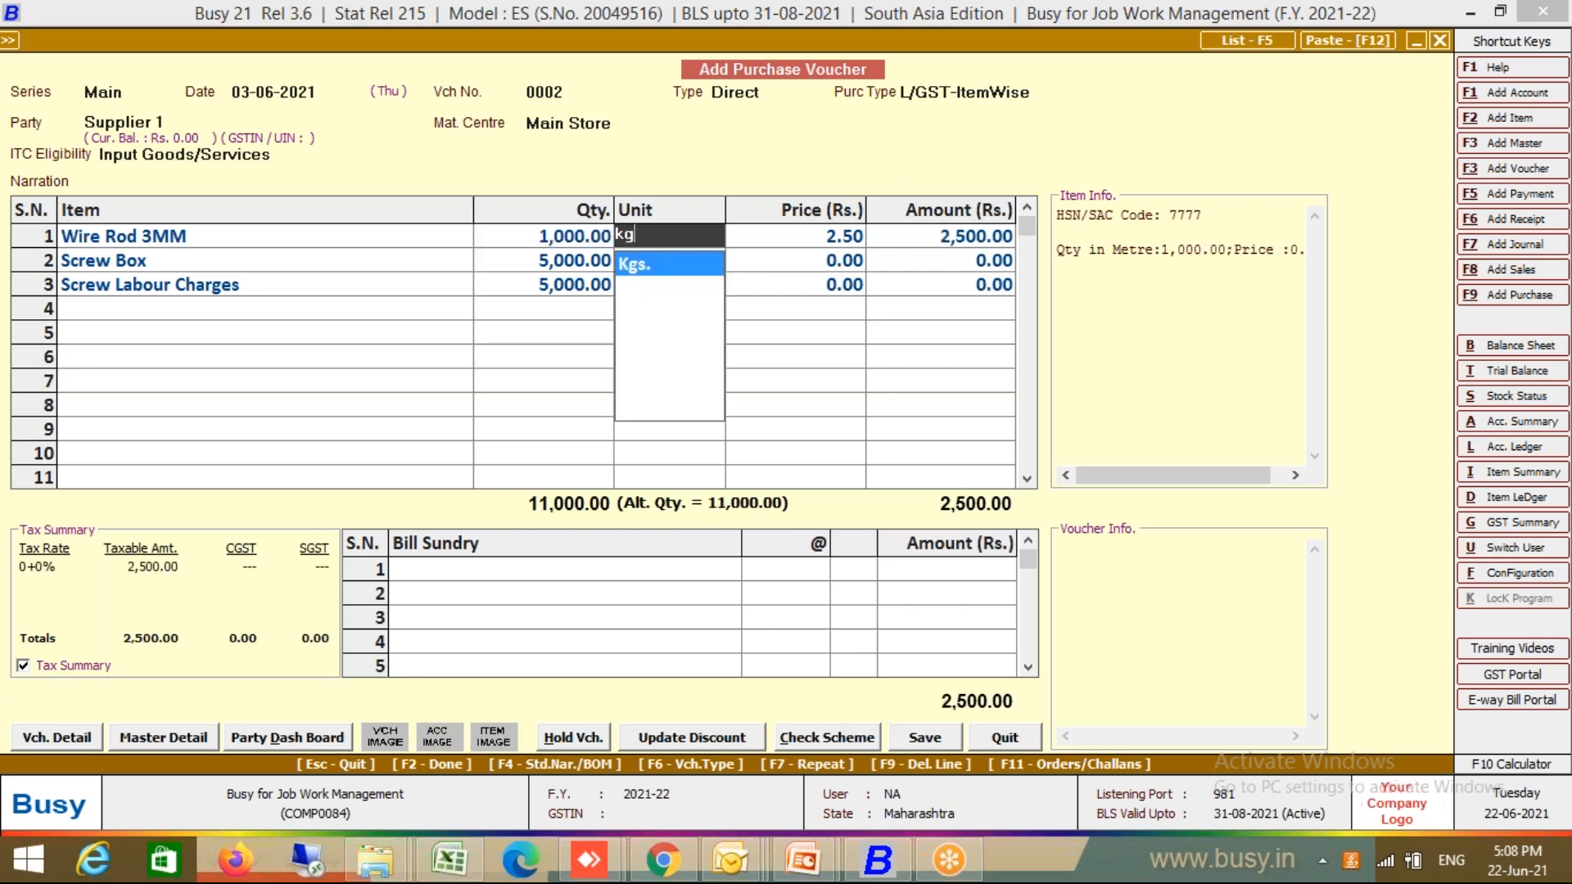
key("Return")
key("Return")
key("Return")
key("Return")
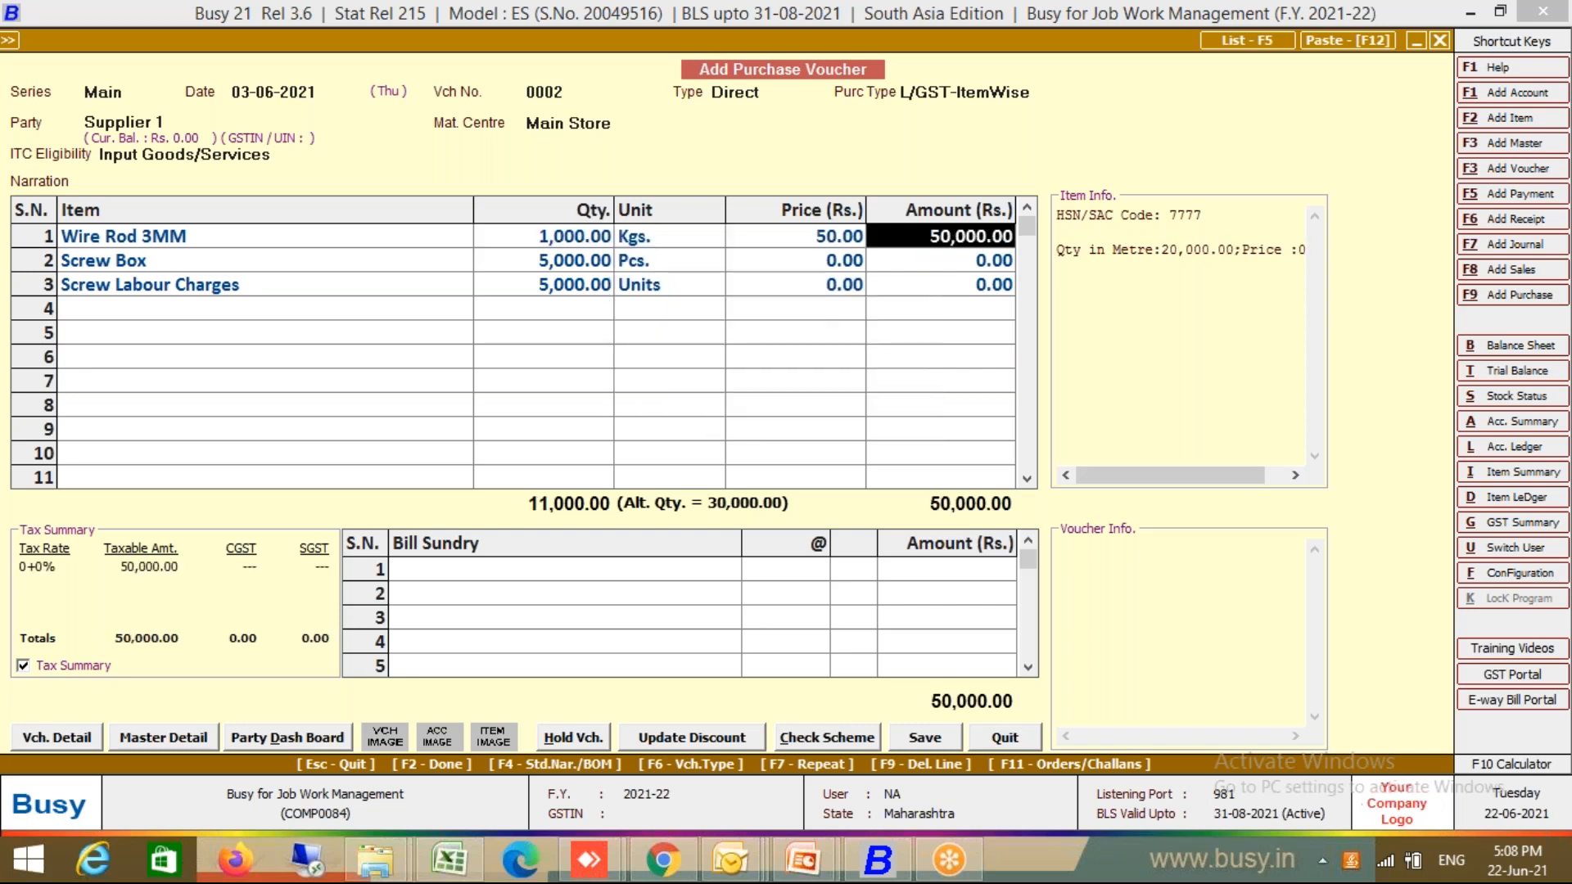
key("Return")
key("Return")
Enter a price of Rs. 1.50 for the Screw Box line
key("Return")
key("Return")
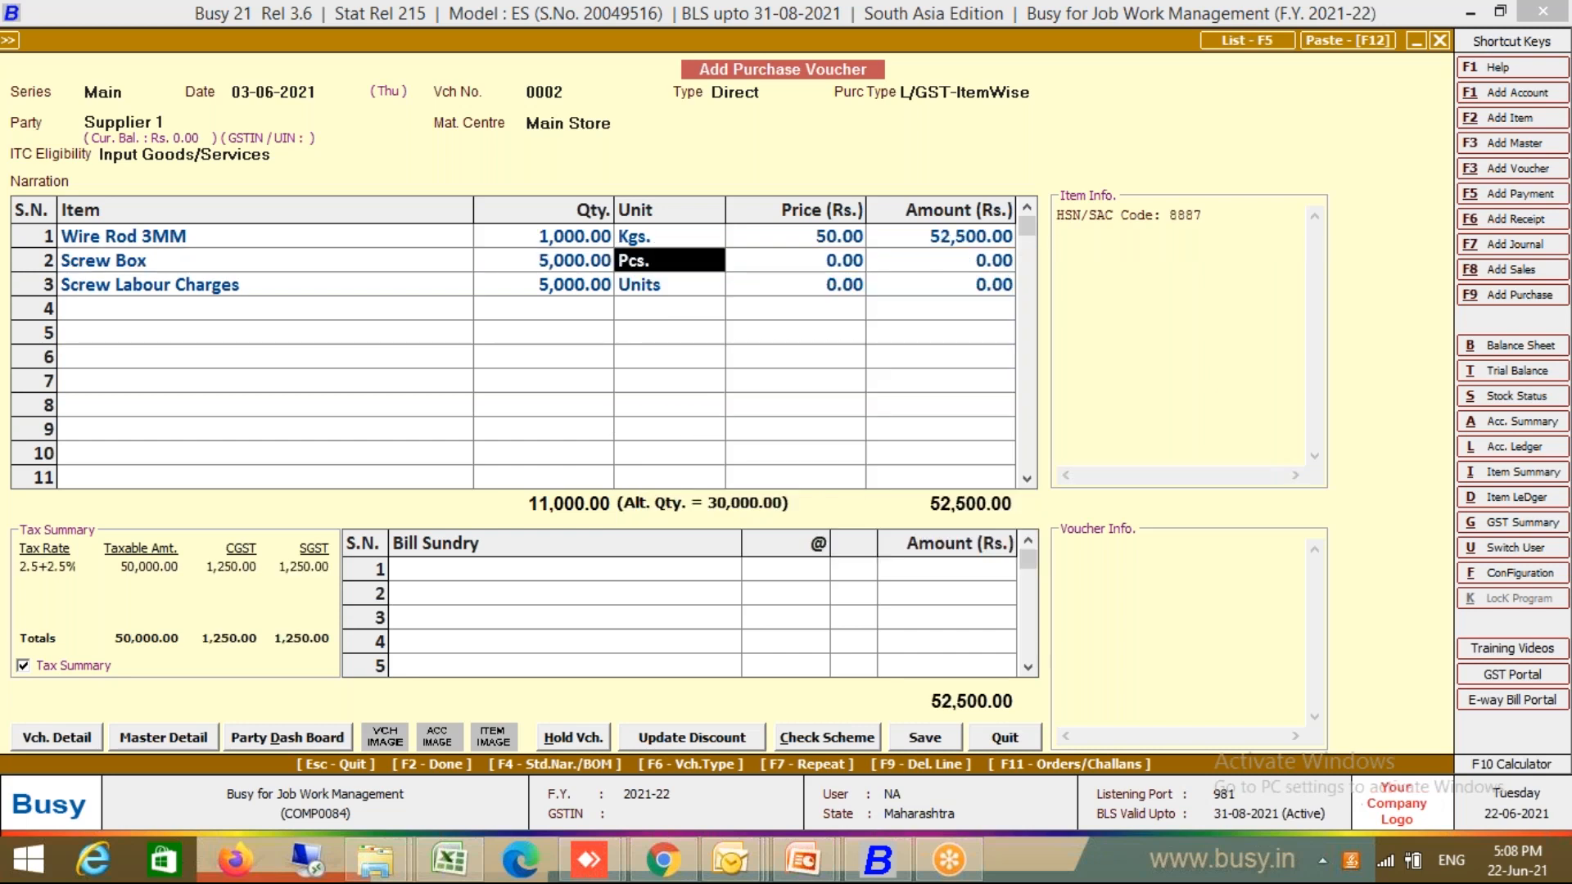
key("Return")
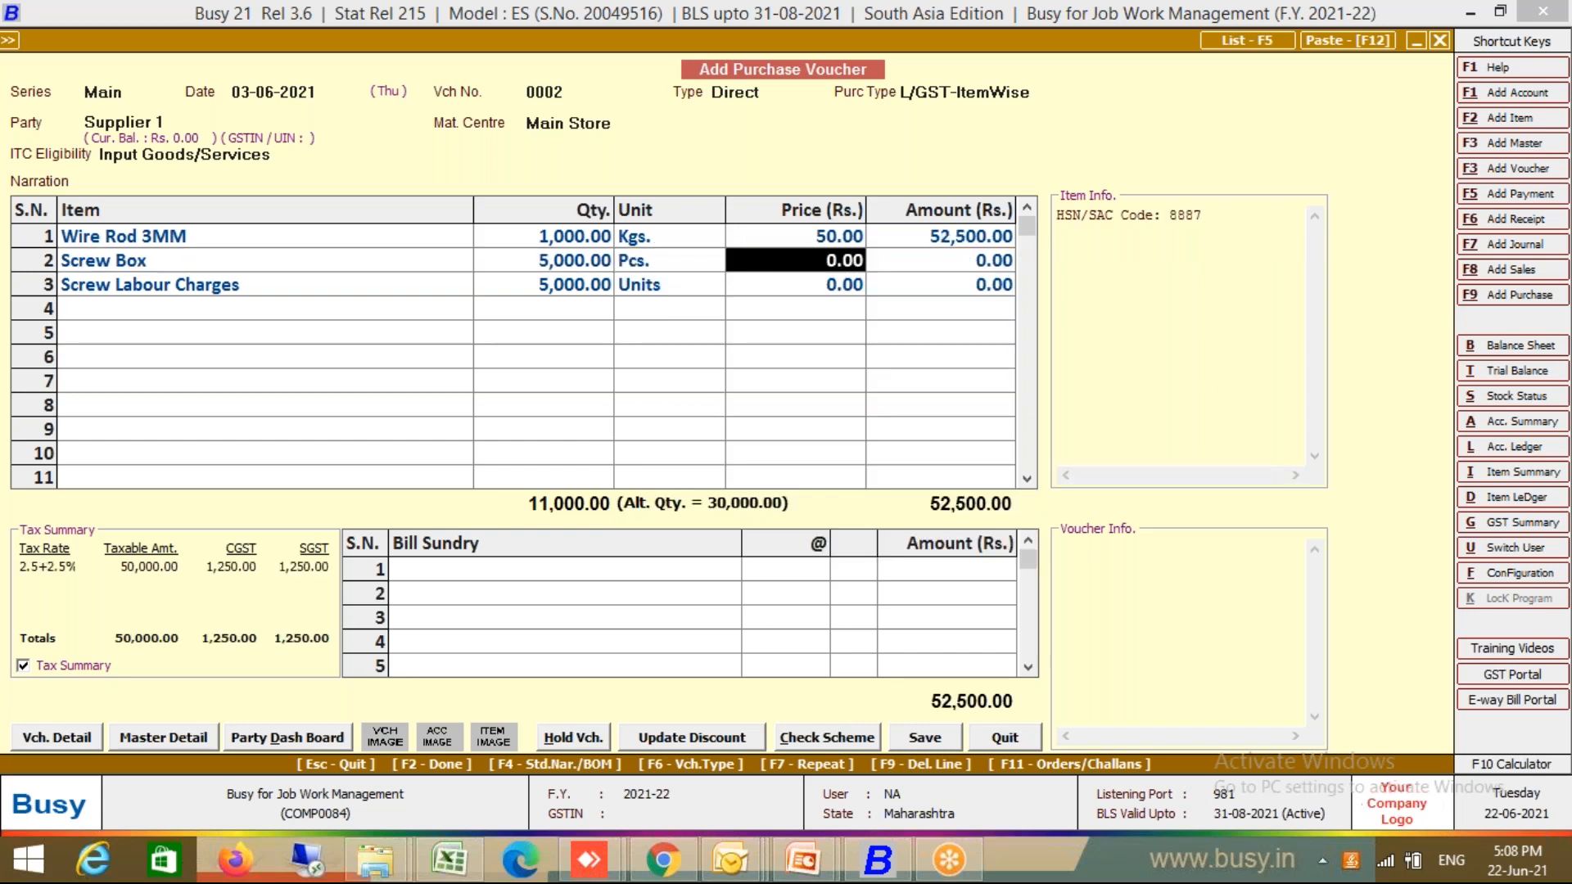
type("1.5")
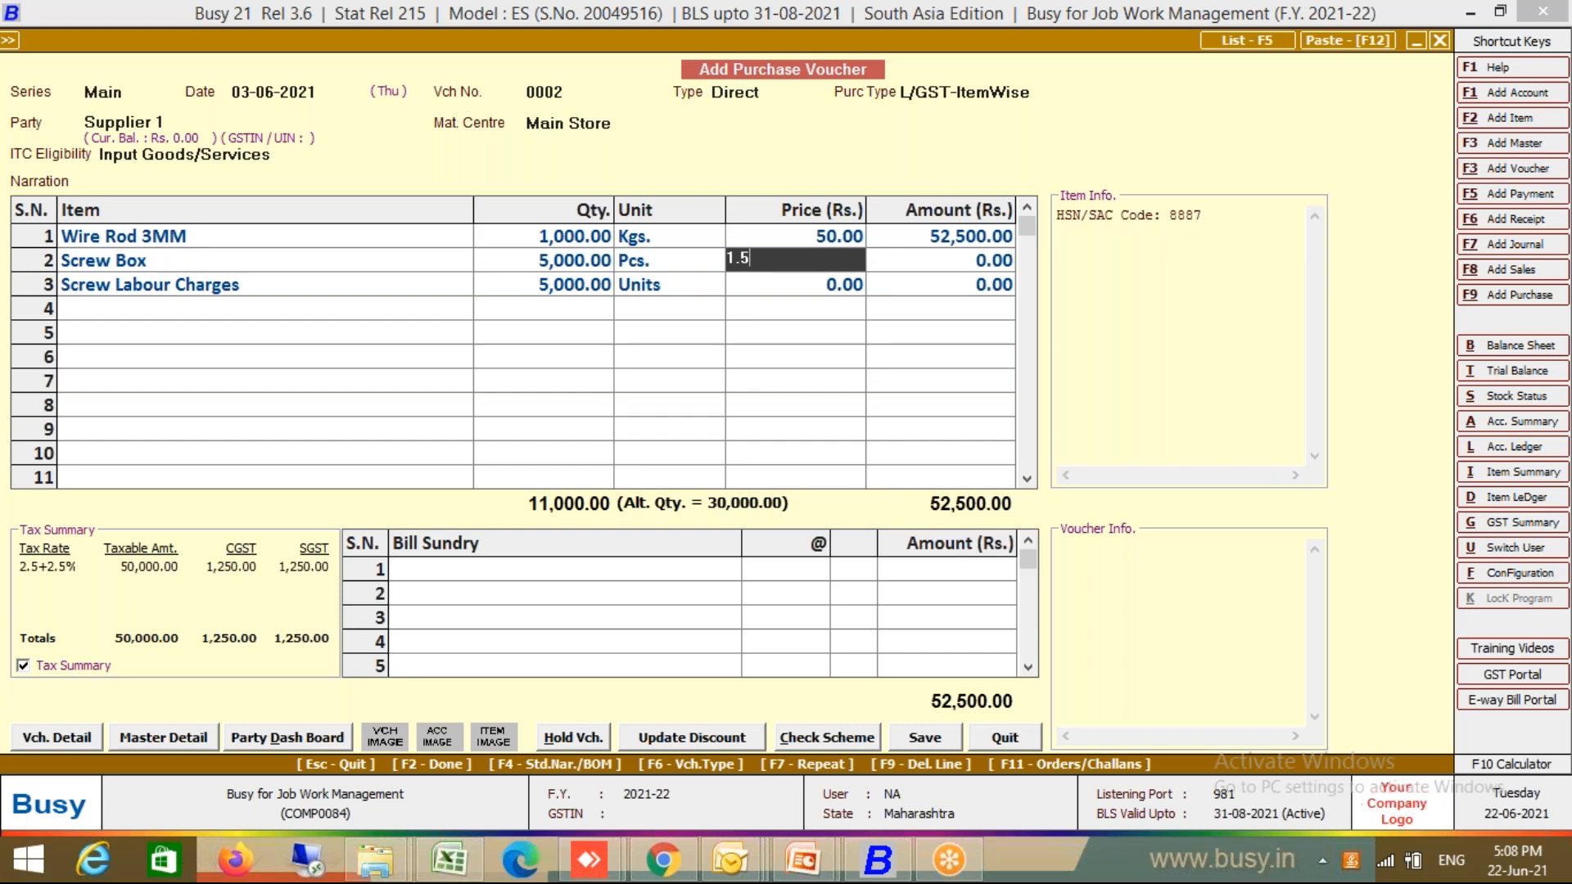
key("Return")
key("Return")
Delete the Screw Labour Charges line from the purchase voucher
key("Return")
key("Return")
key("Return")
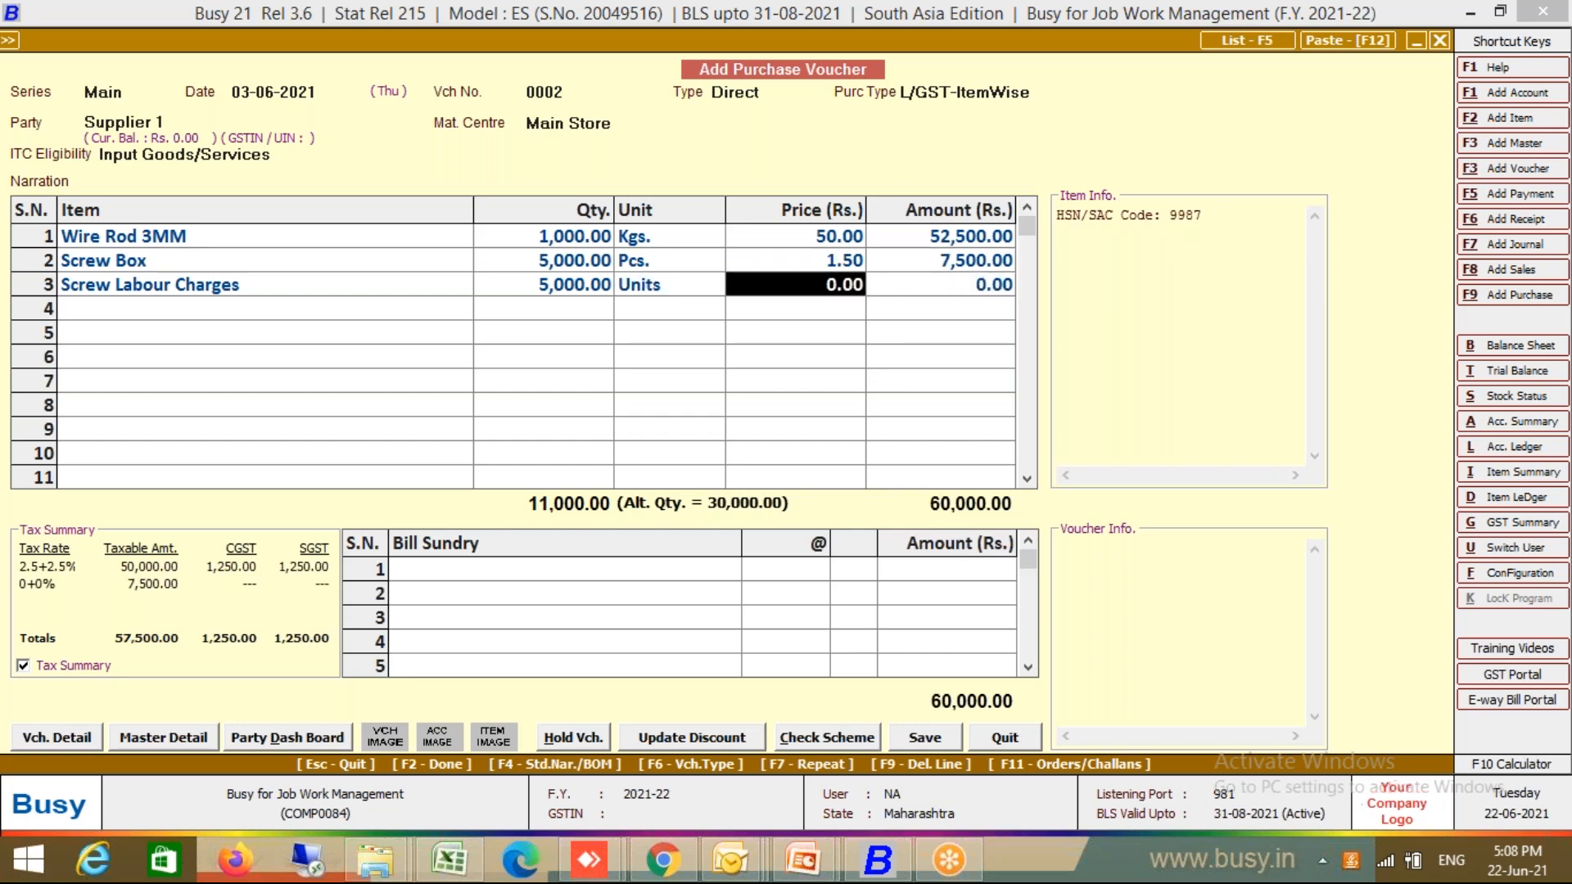
key("Left")
key("Left")
key("Left")
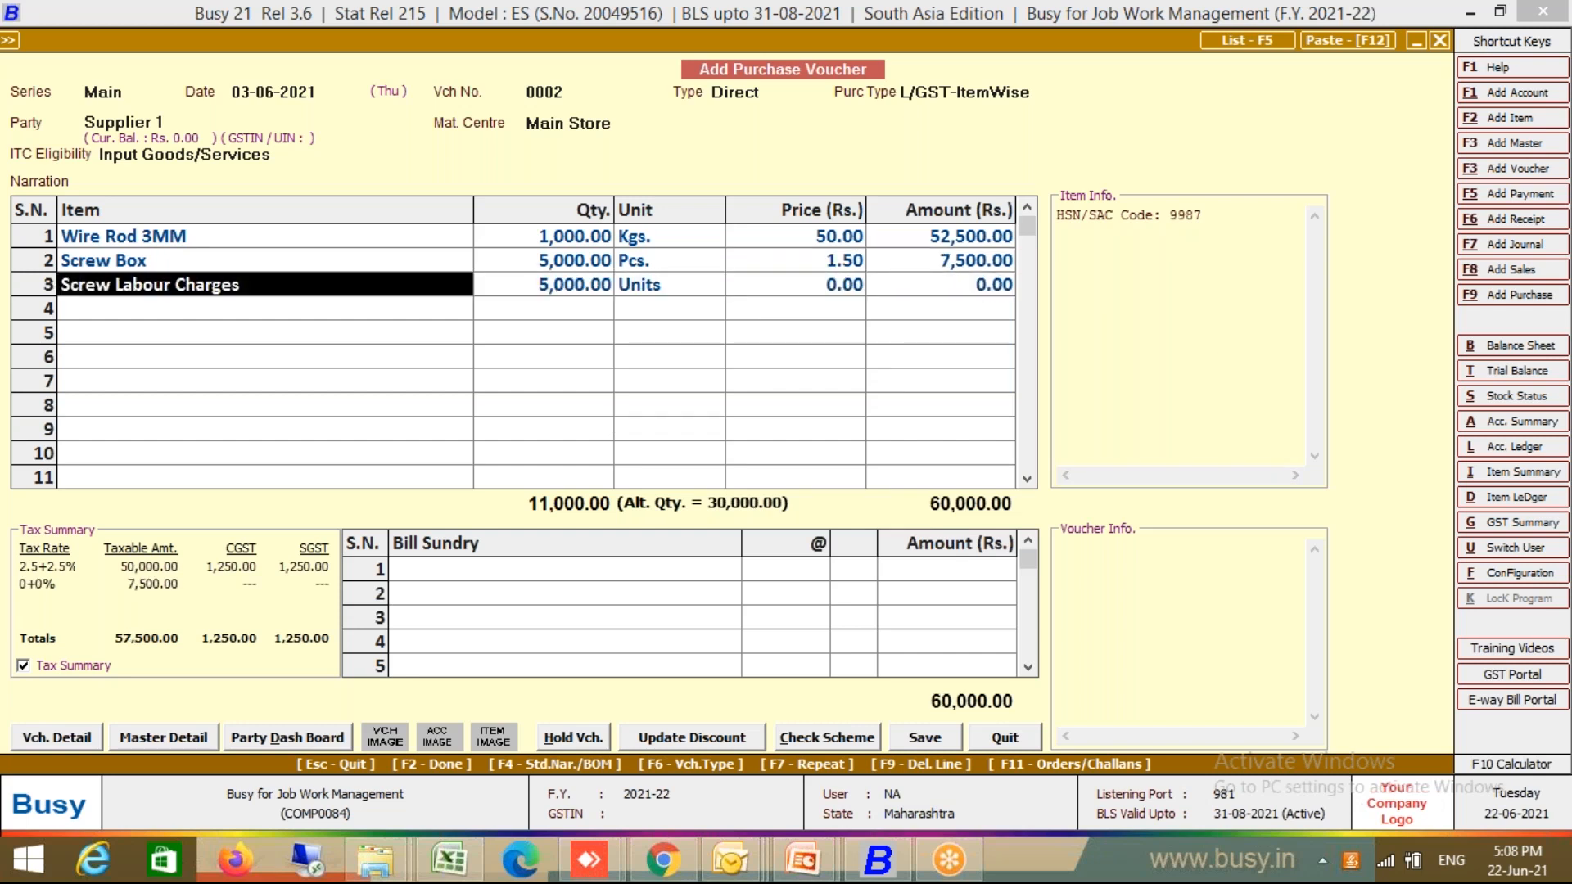
key("F9")
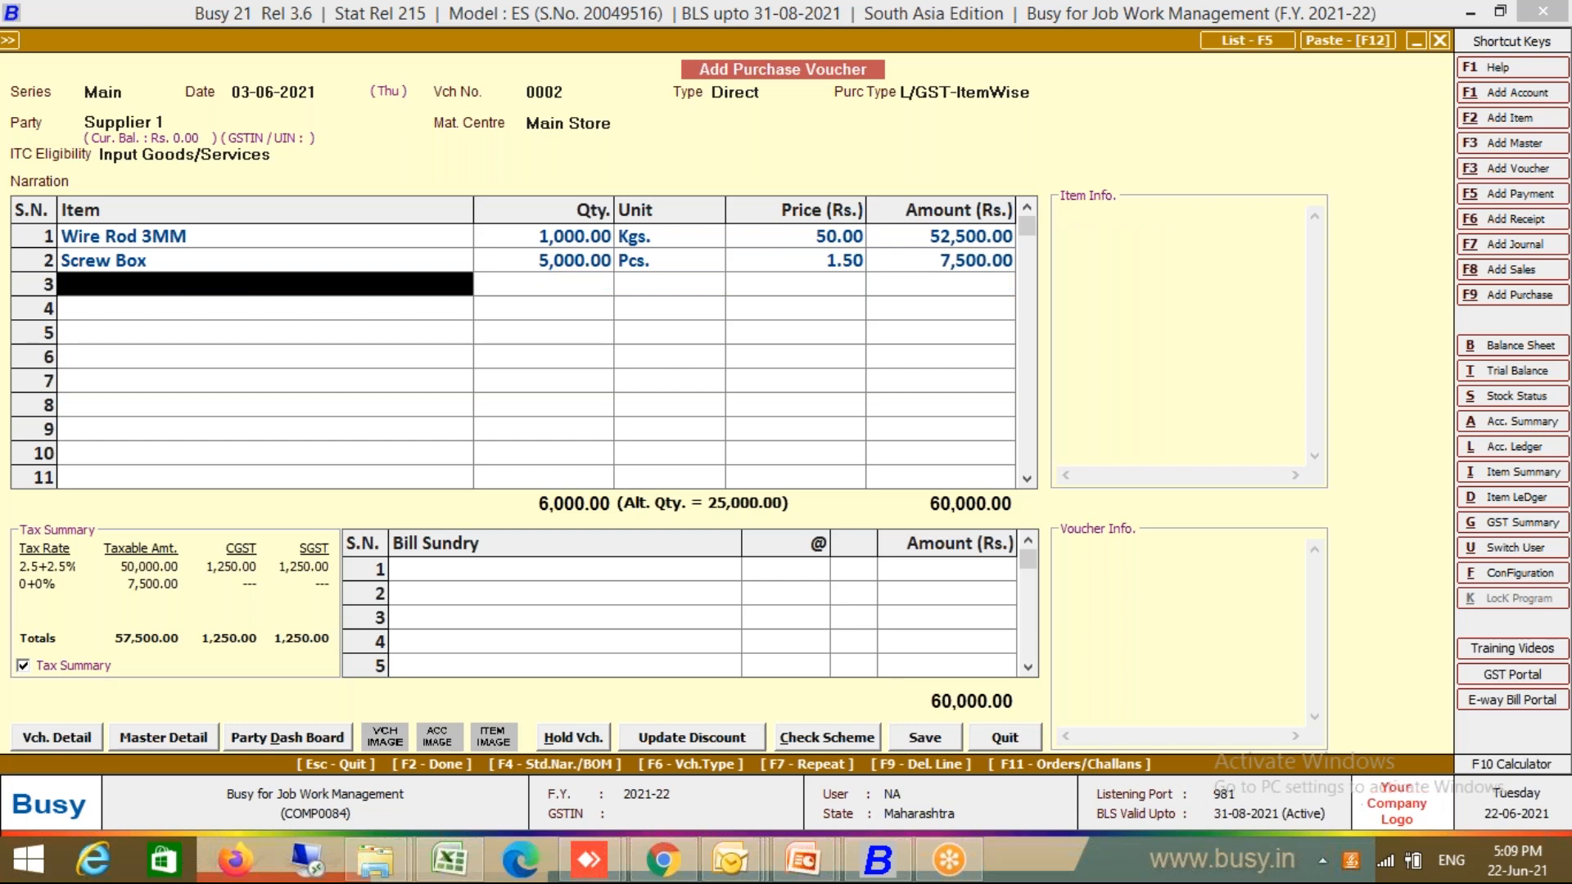
Go through the Screw Box line again to apply its 6+6% GST to the amount
key("Up")
key("Return")
key("Return")
key("Return")
key("Return")
key("Return")
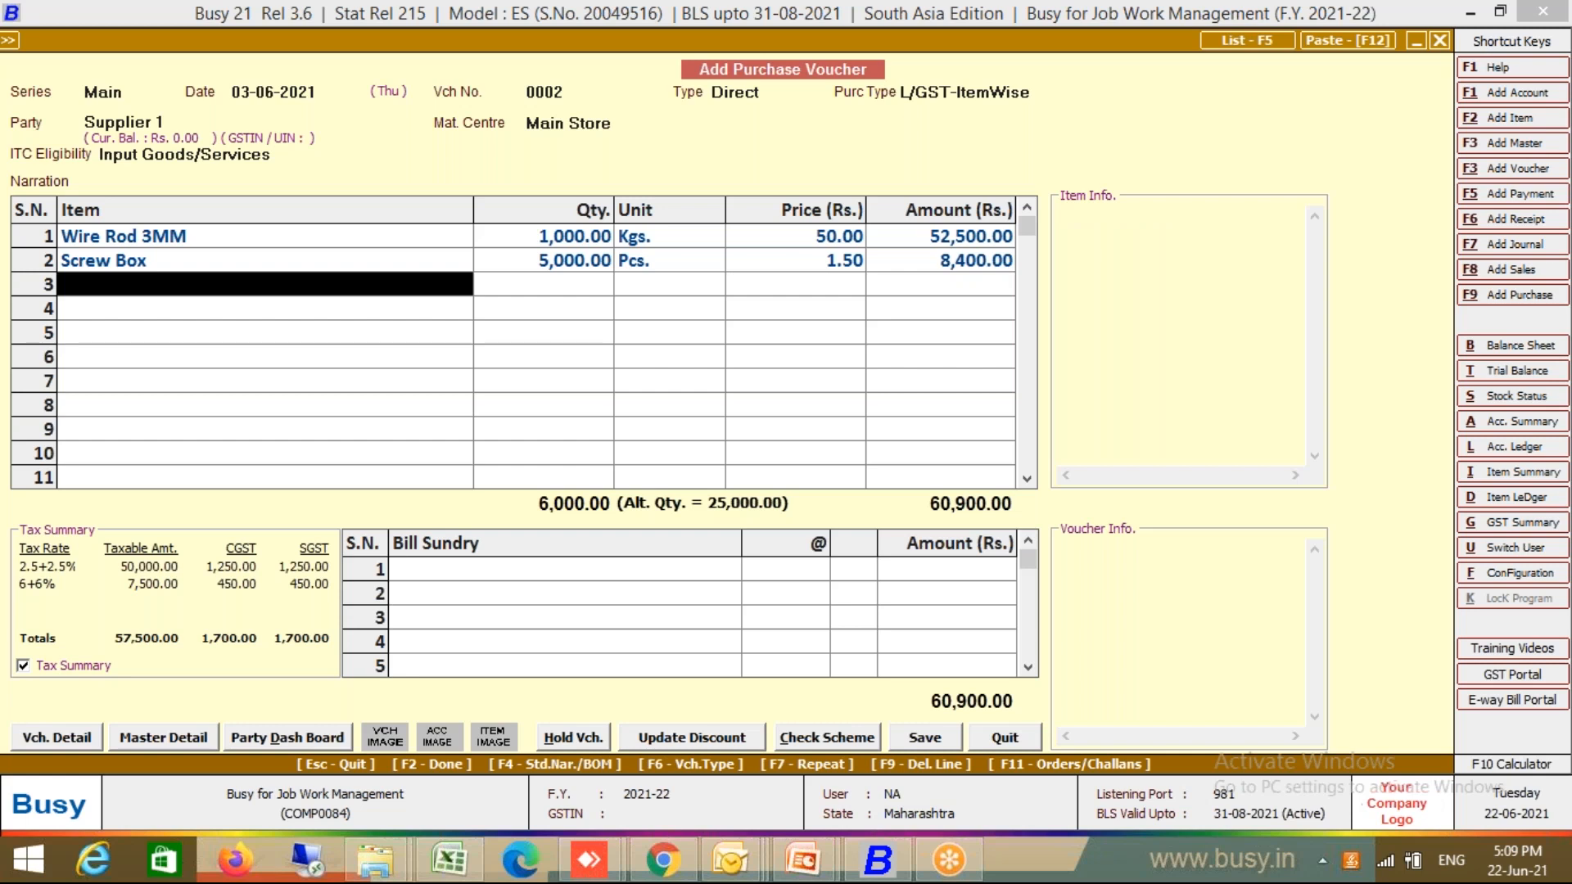
Save the purchase voucher, continuing with a tax invoice for an unregistered party and accepting the new bill reference
key("Return")
key("Return")
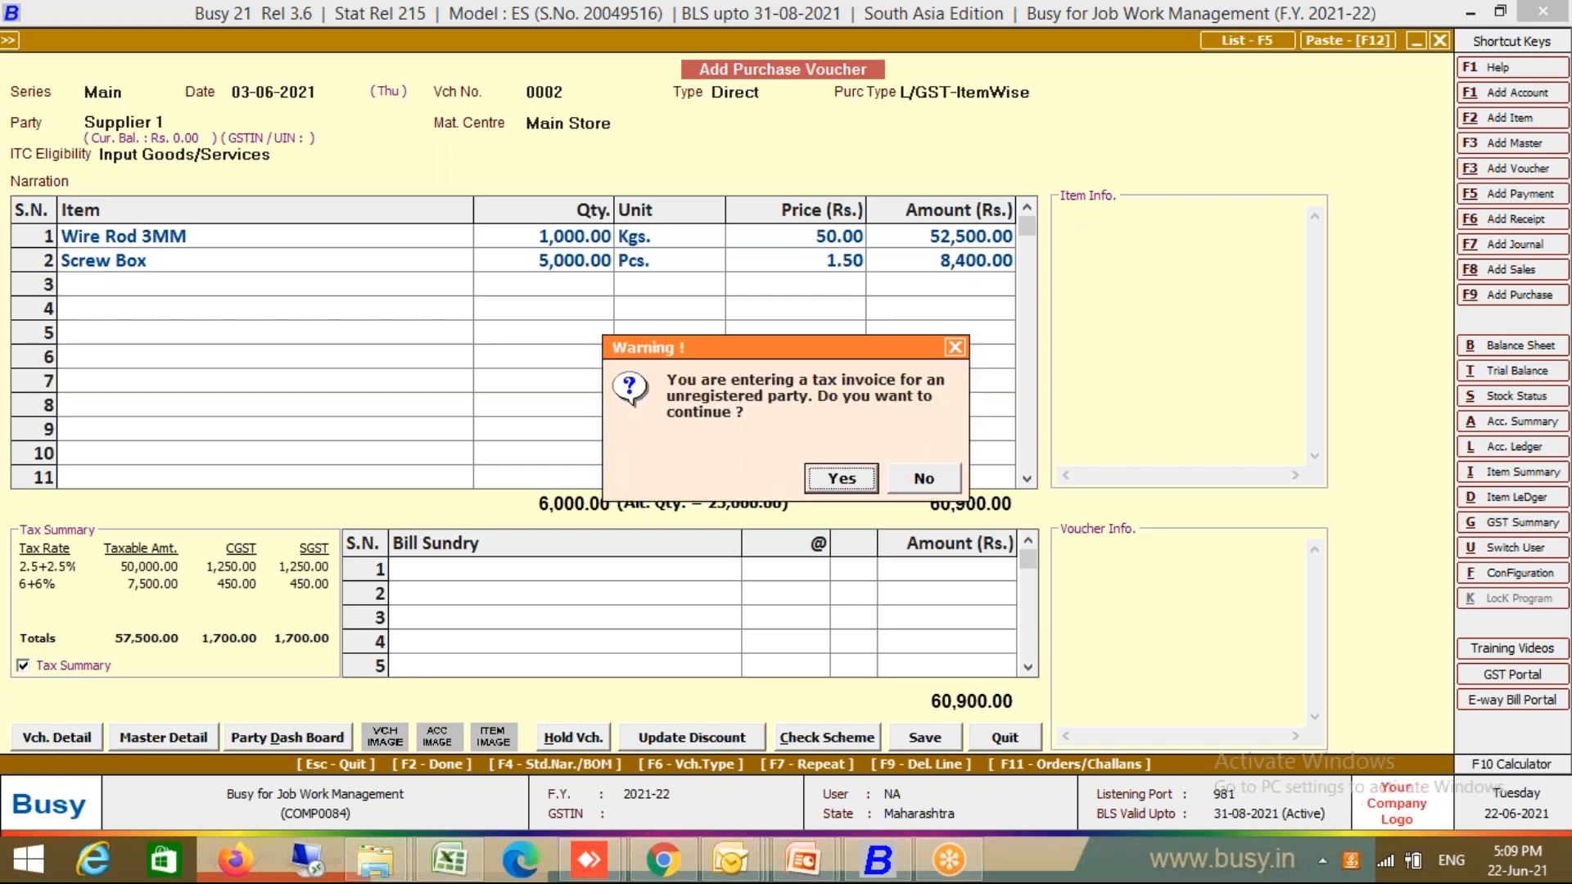
key("Left")
key("Return")
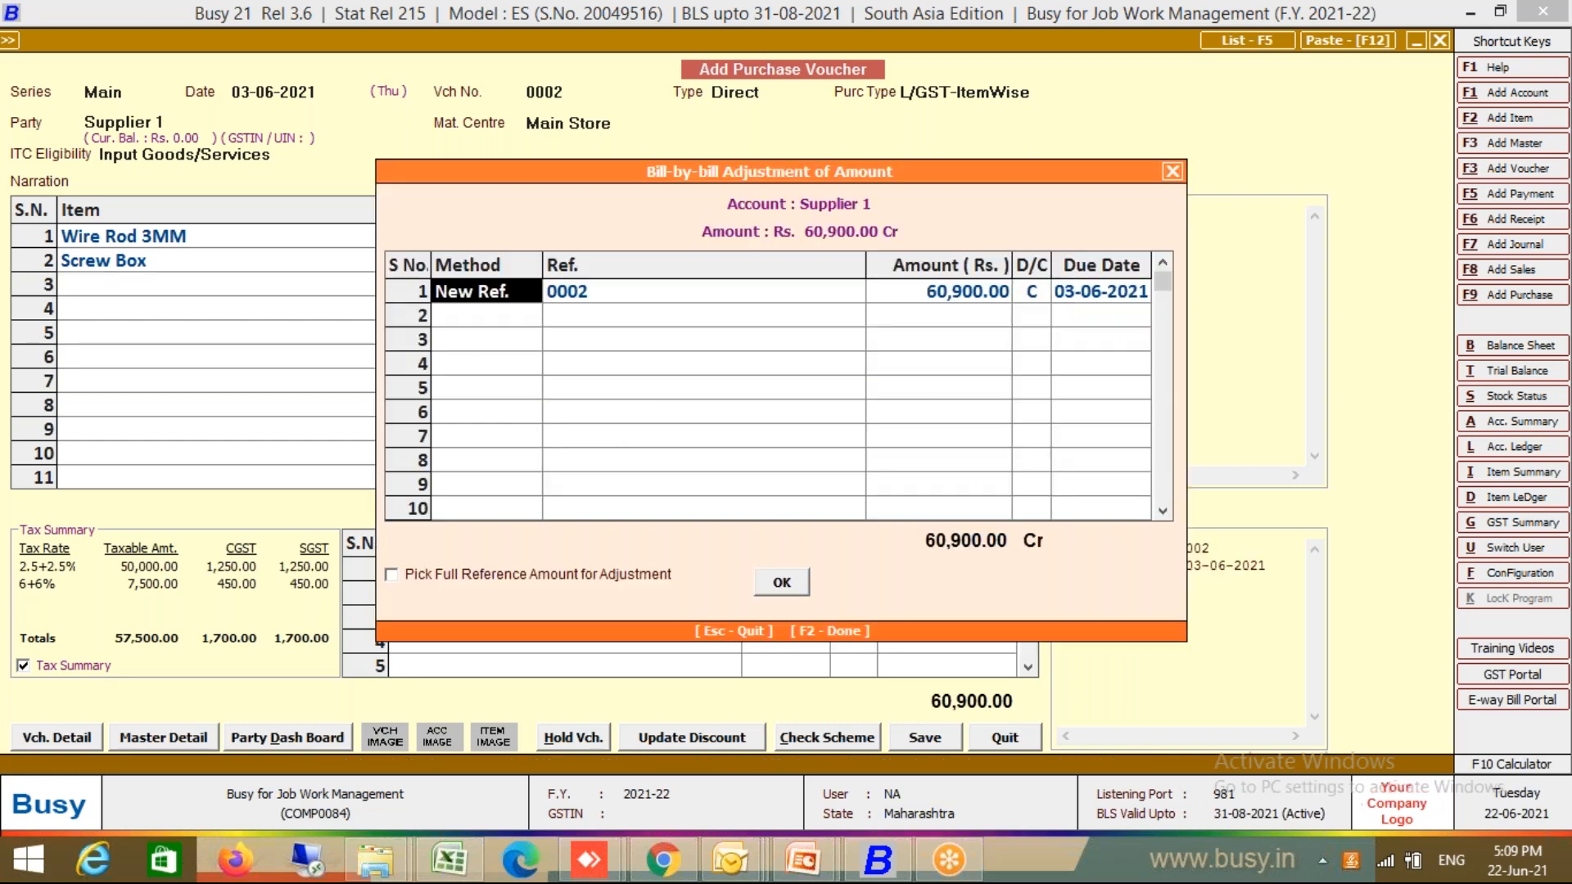
key("Return")
key("Return")
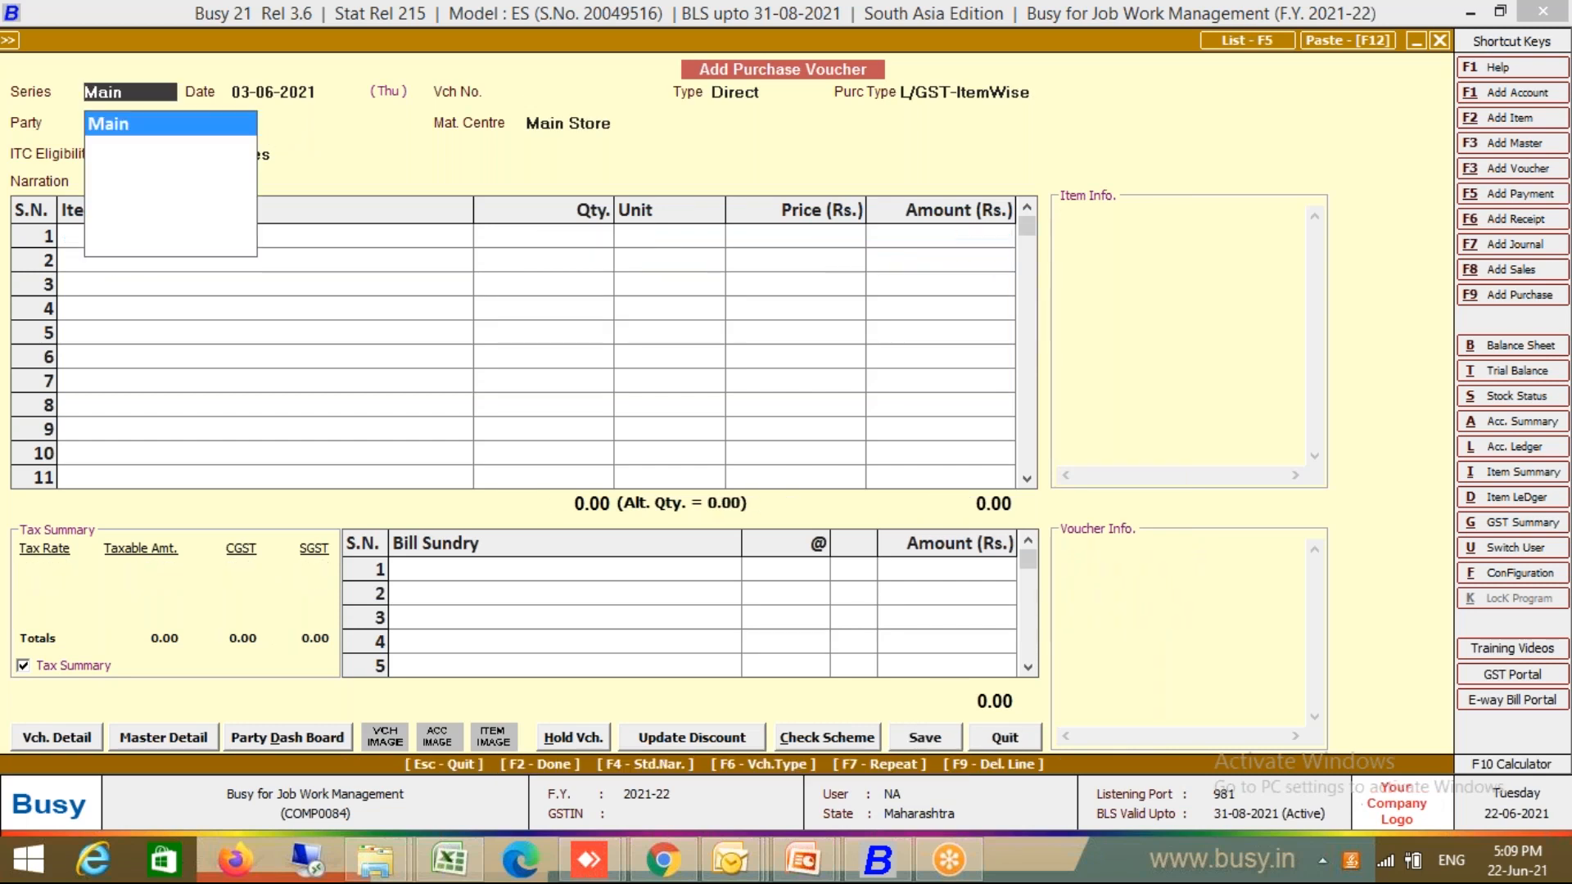
Leave purchase entry and start a new Mat. Issued to Party voucher
key("Escape")
key("Escape")
key("Down")
key("Down")
key("Down")
key("Down")
key("Down")
key("Down")
key("Down")
key("Down")
key("Down")
key("Down")
key("Down")
key("Down")
key("Down")
key("Return")
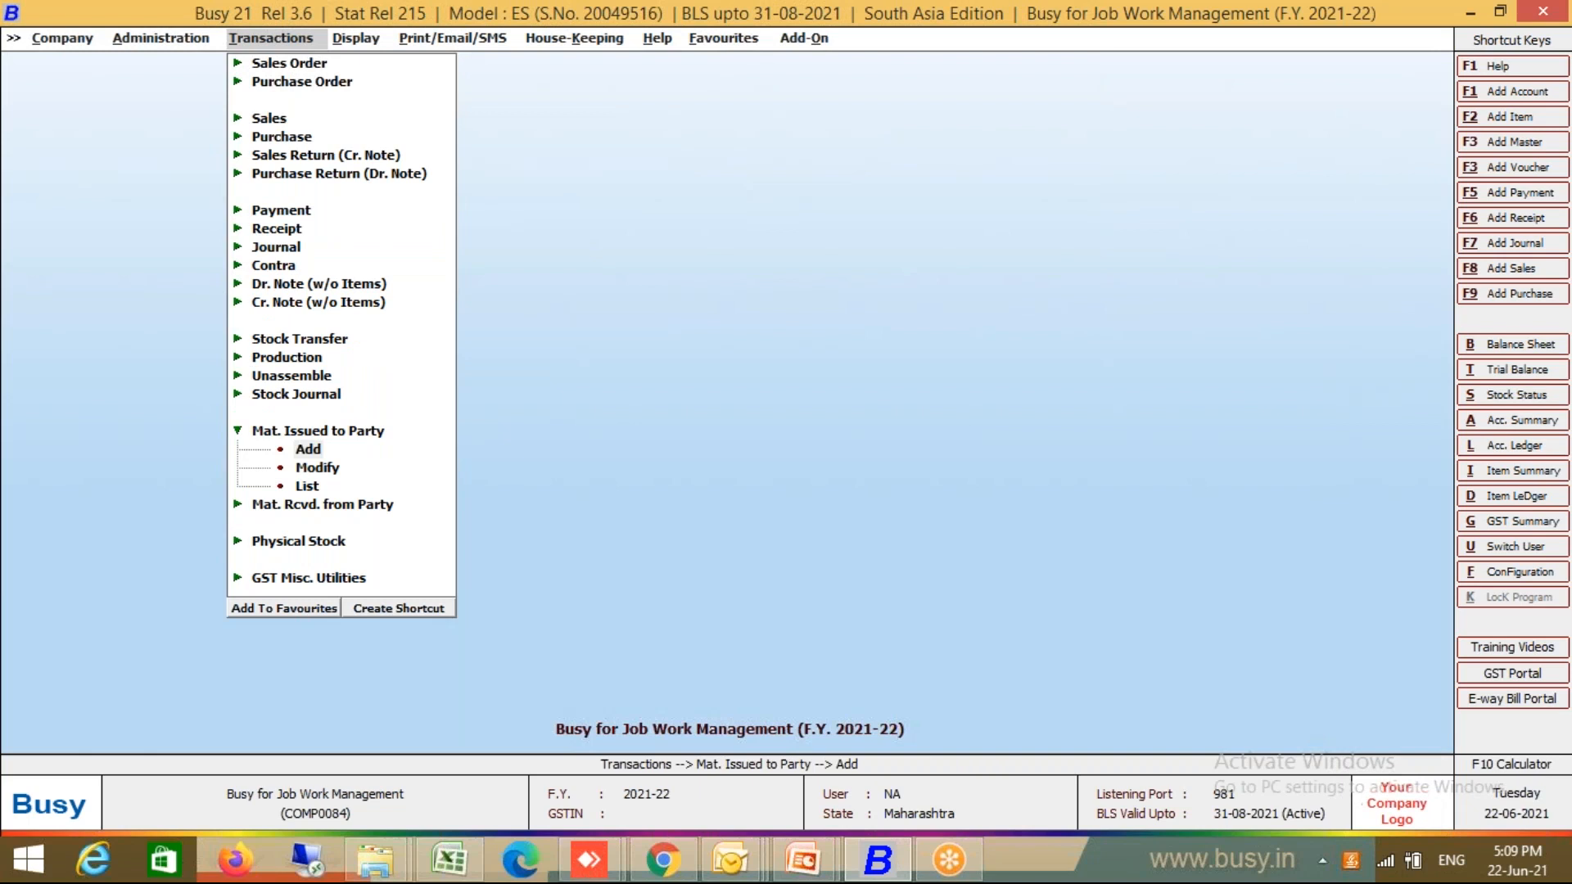
key("Return")
Keep the Main series, date the voucher 05-06-2021 and set its type to Issued for Job
key("Return")
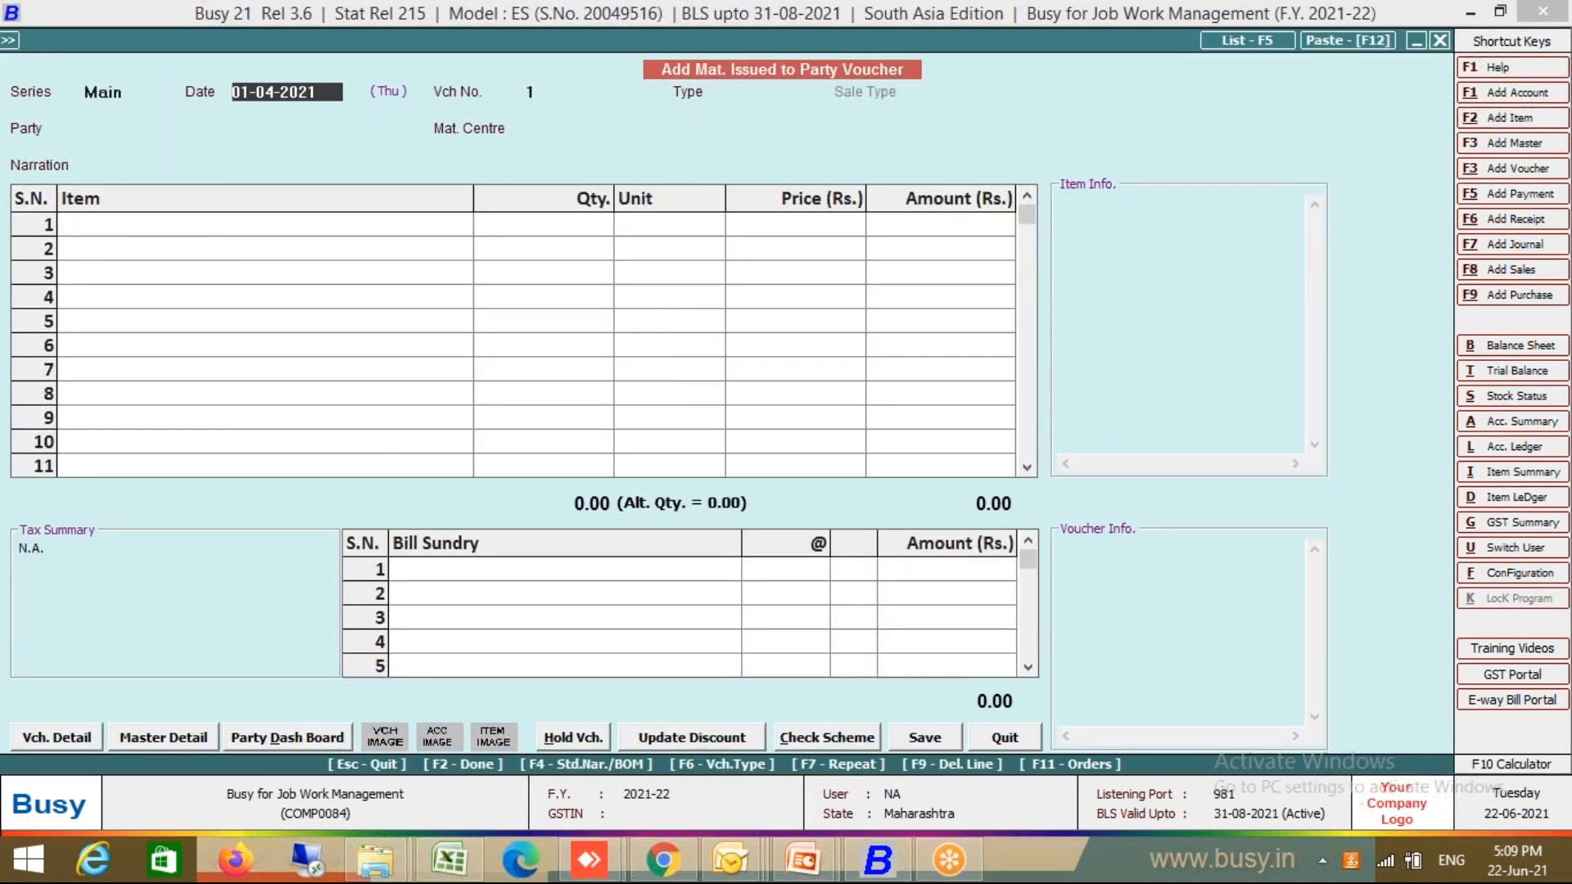
type("05-06")
key("Return")
key("Down")
key("Down")
key("Down")
key("Return")
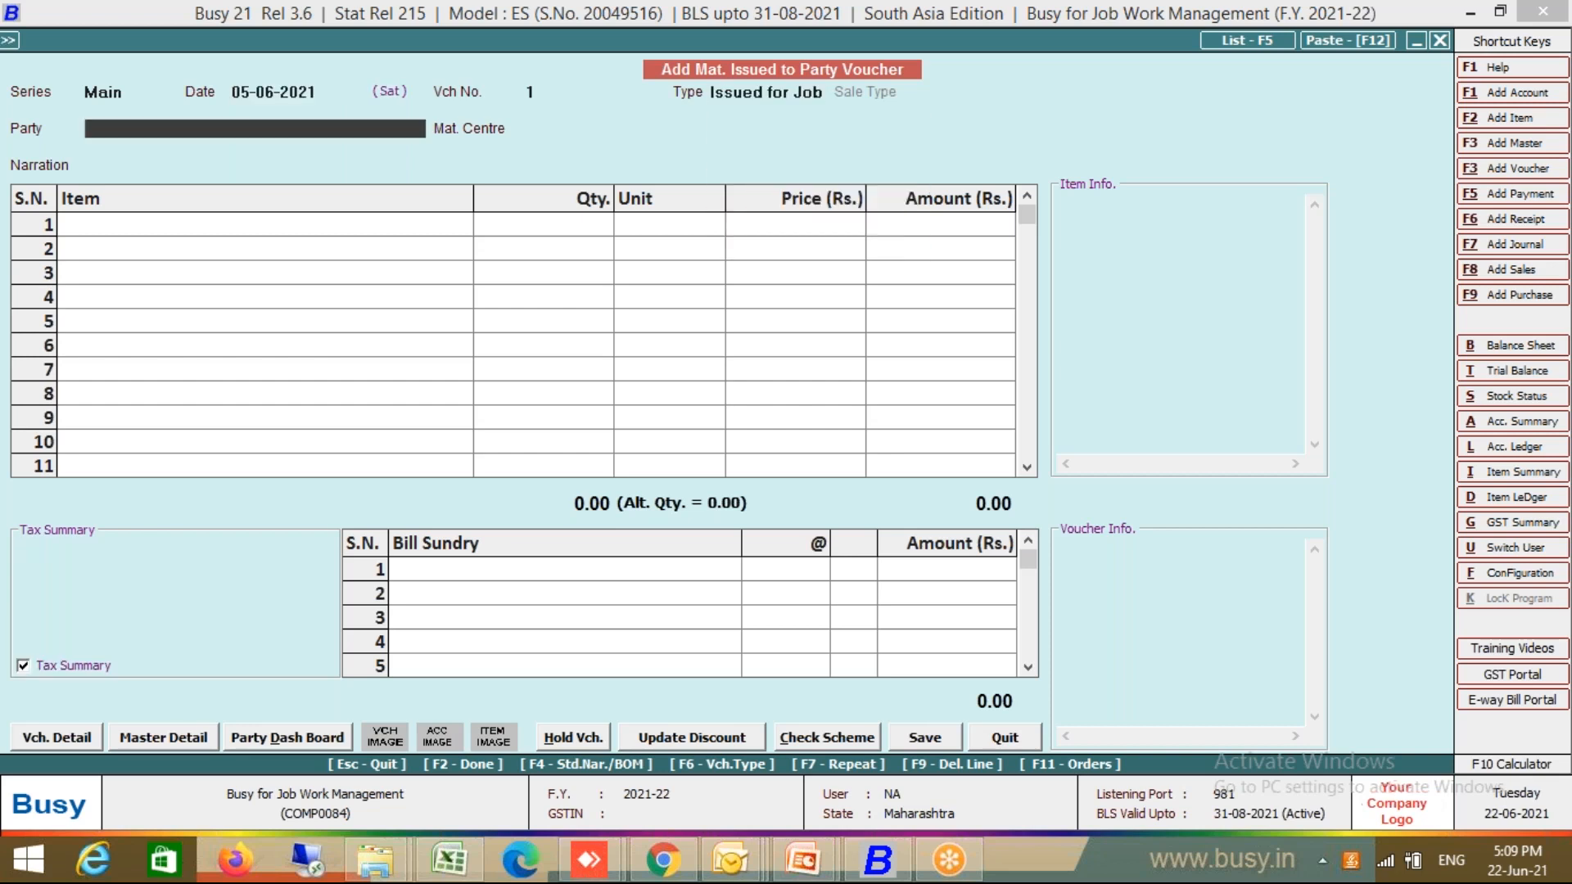
Choose Service Vendor as the party and Main Store as the material centre
key("Down")
key("Down")
key("Down")
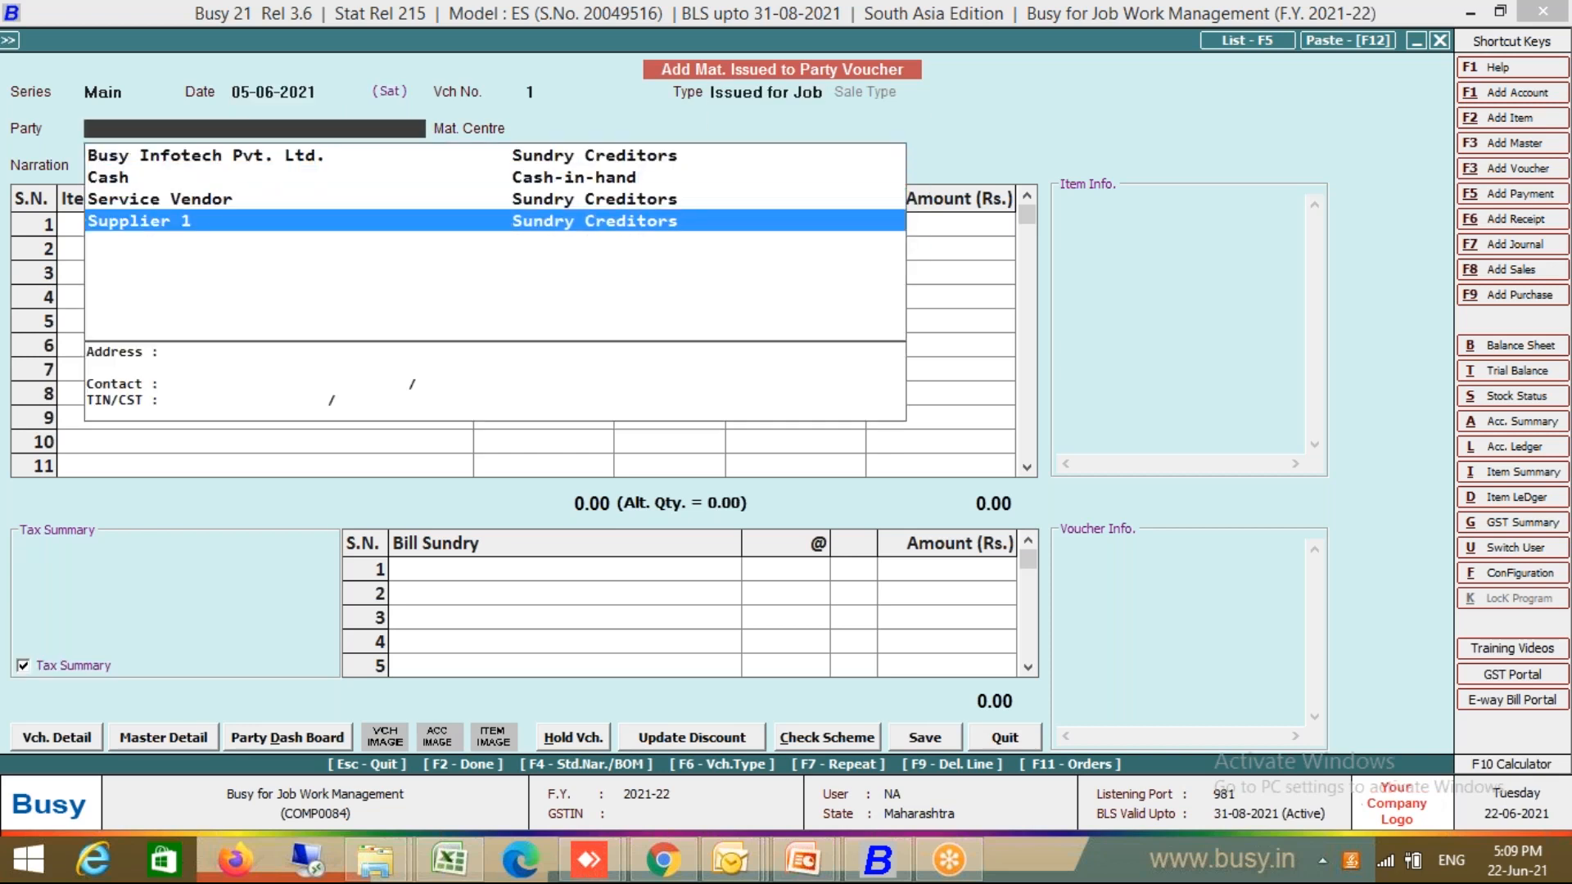
key("Return")
type("sr")
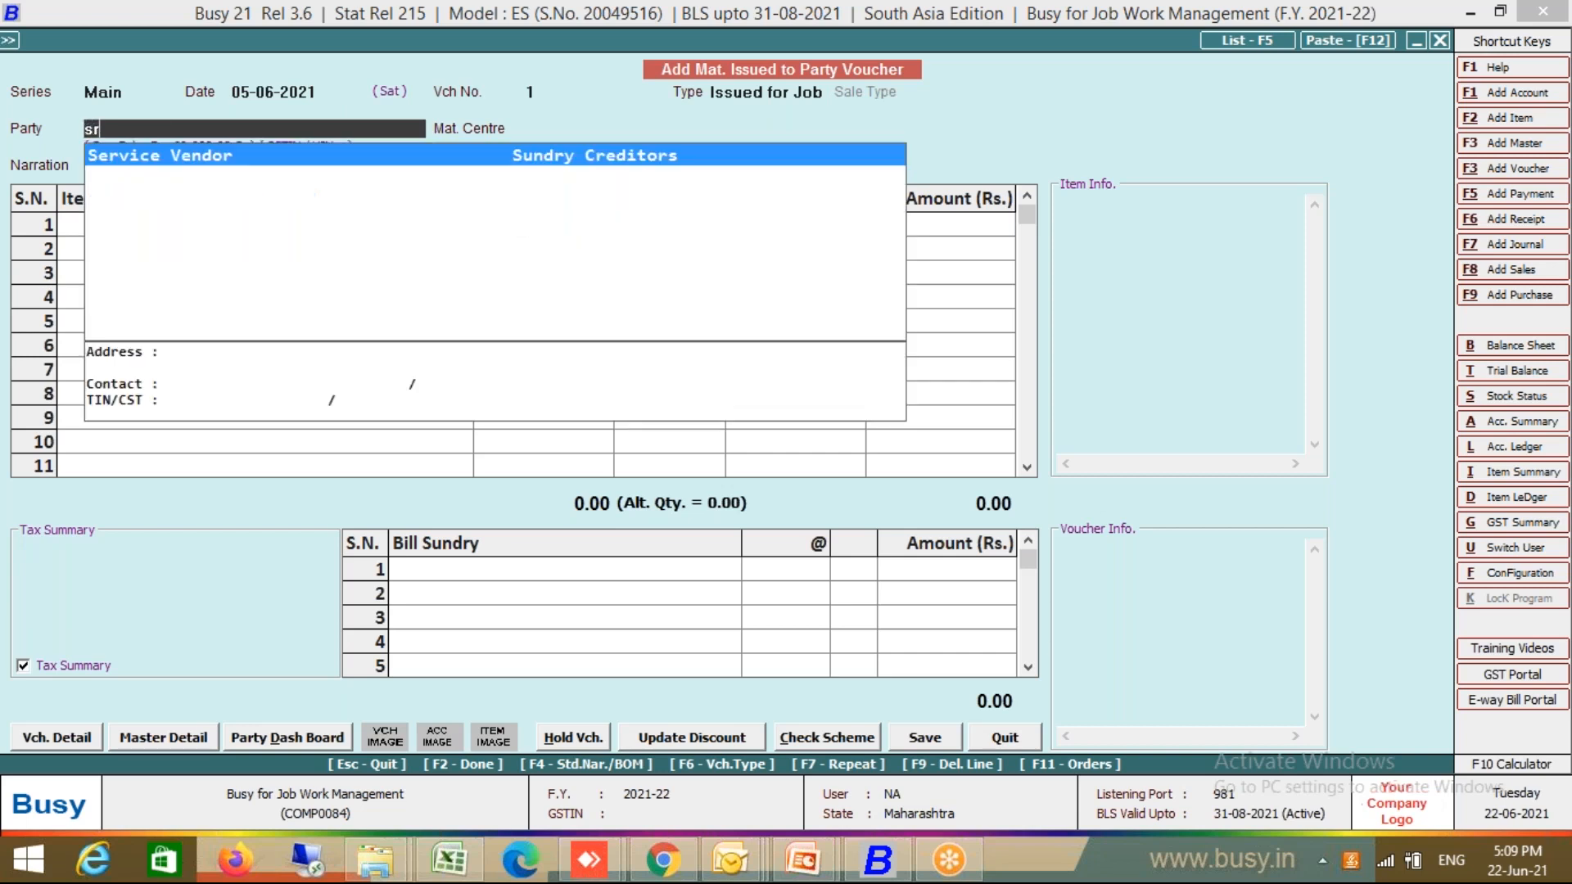
key("Return")
key("Return")
key("Return")
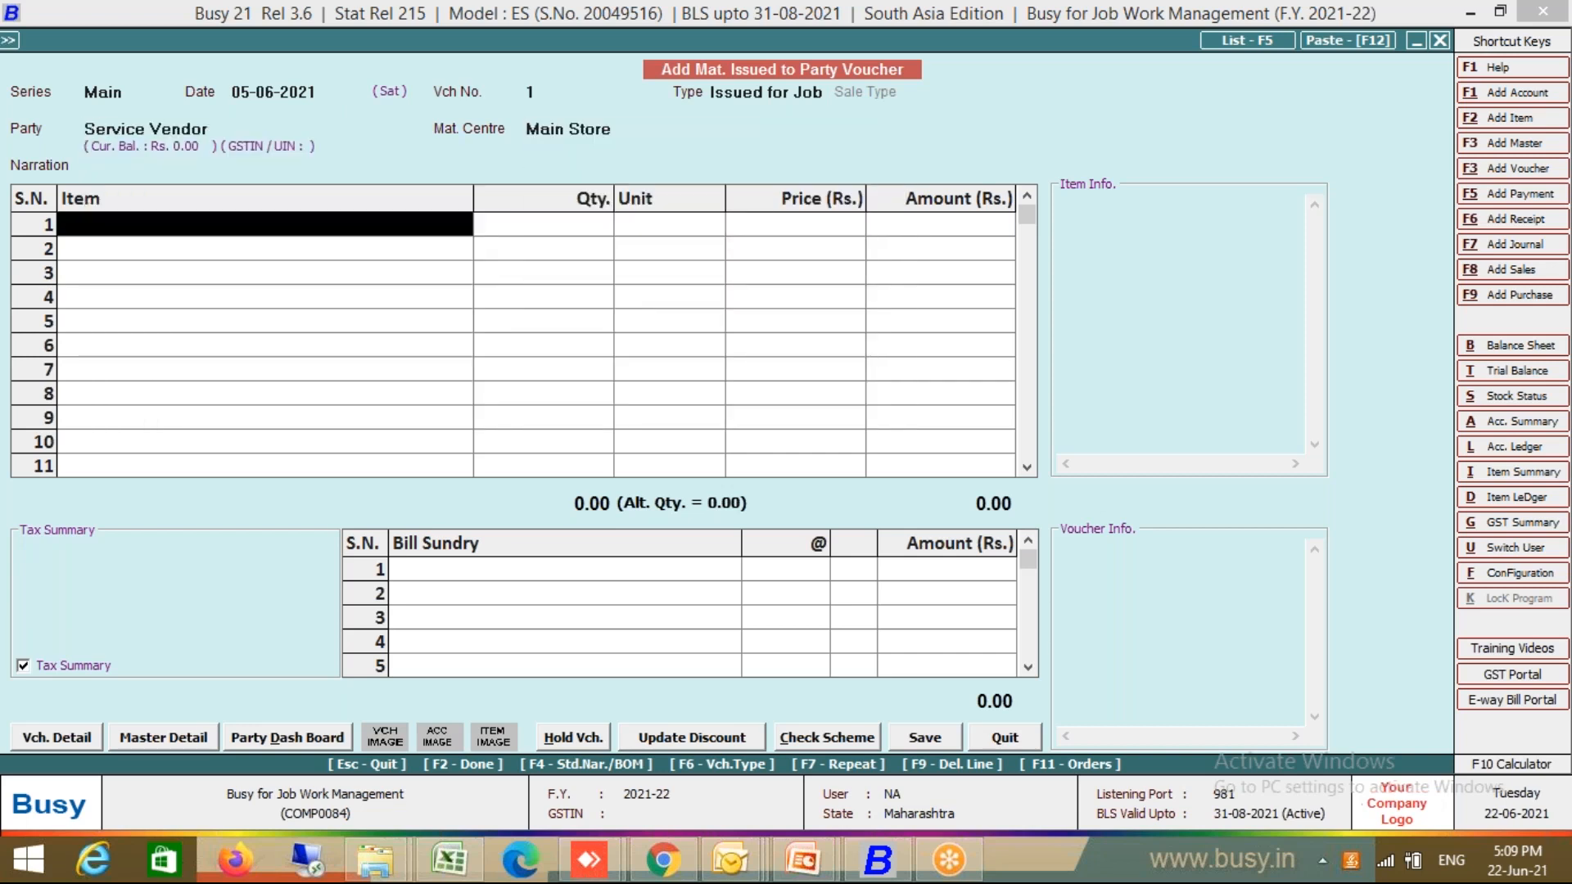
Fill the item rows from the Screw 40mm BOX bill of material for a quantity of 4000
key("F4")
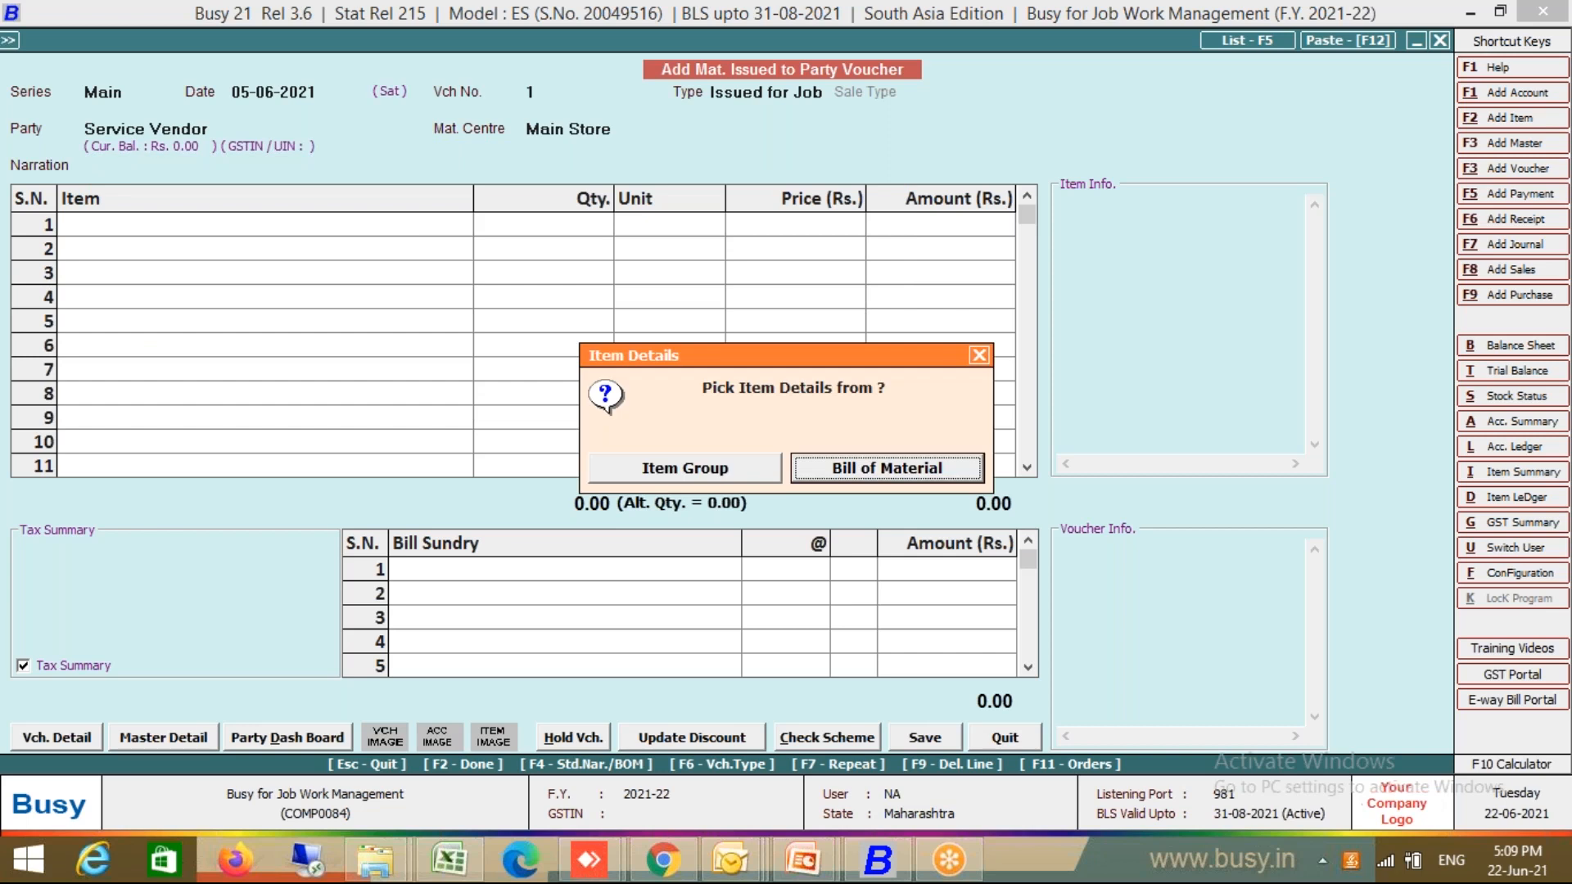
key("Return")
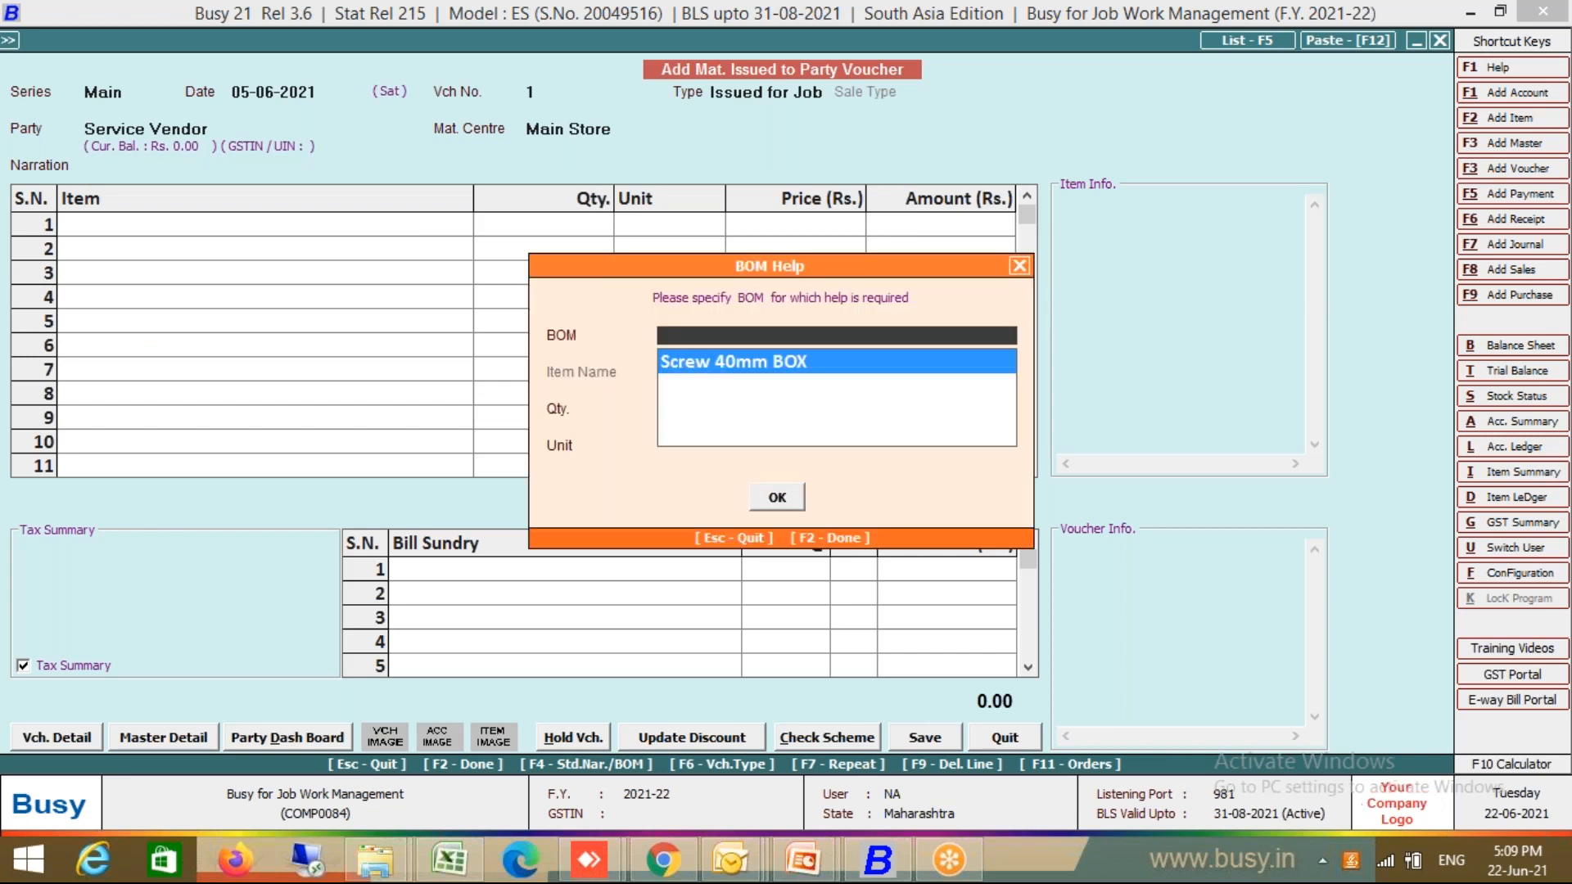
key("Return")
type("4000")
key("Return")
key("Return")
key("Return")
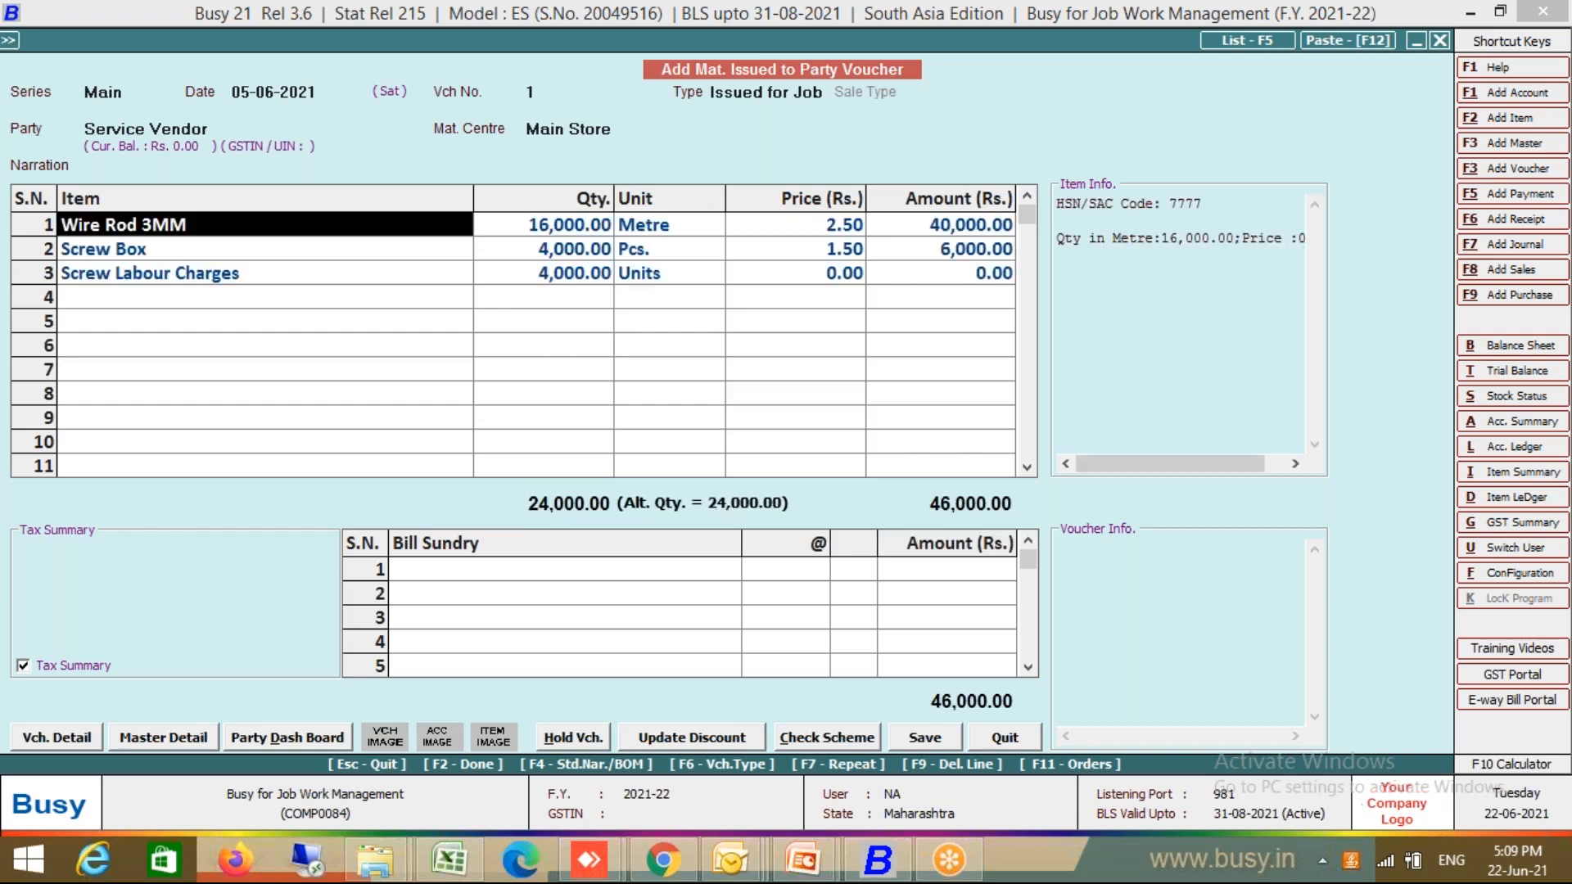
Set the price of the Screw Labour Charges row to 12
key("Right")
key("Right")
key("Right")
key("Right")
key("Down")
key("Down")
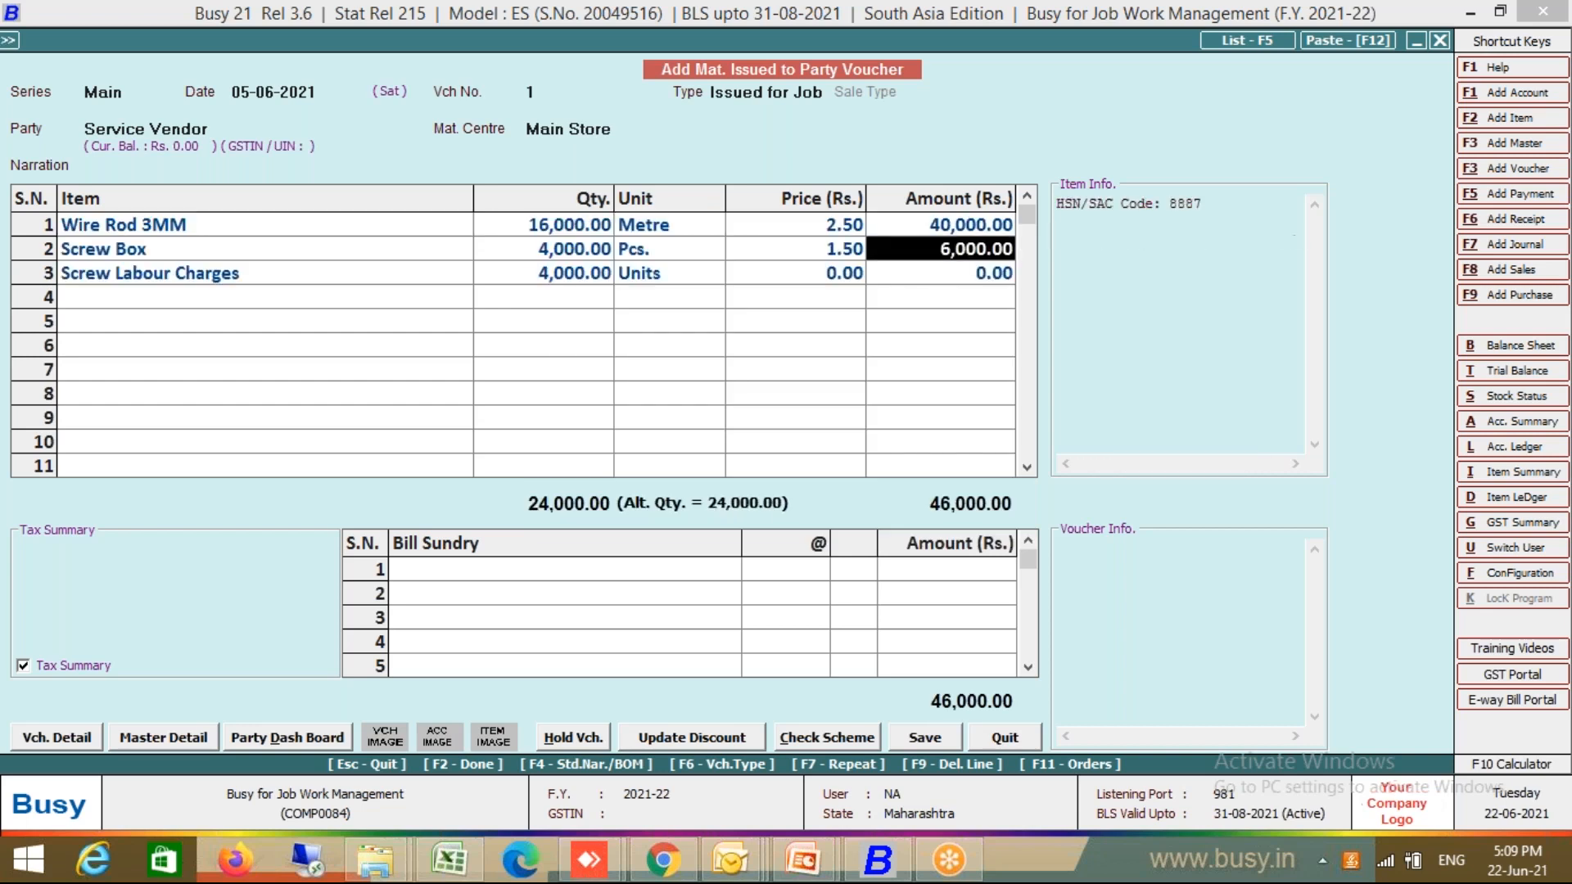
key("Left")
key("Left")
key("Left")
key("Left")
key("Left")
key("Right")
key("Right")
key("Right")
key("Right")
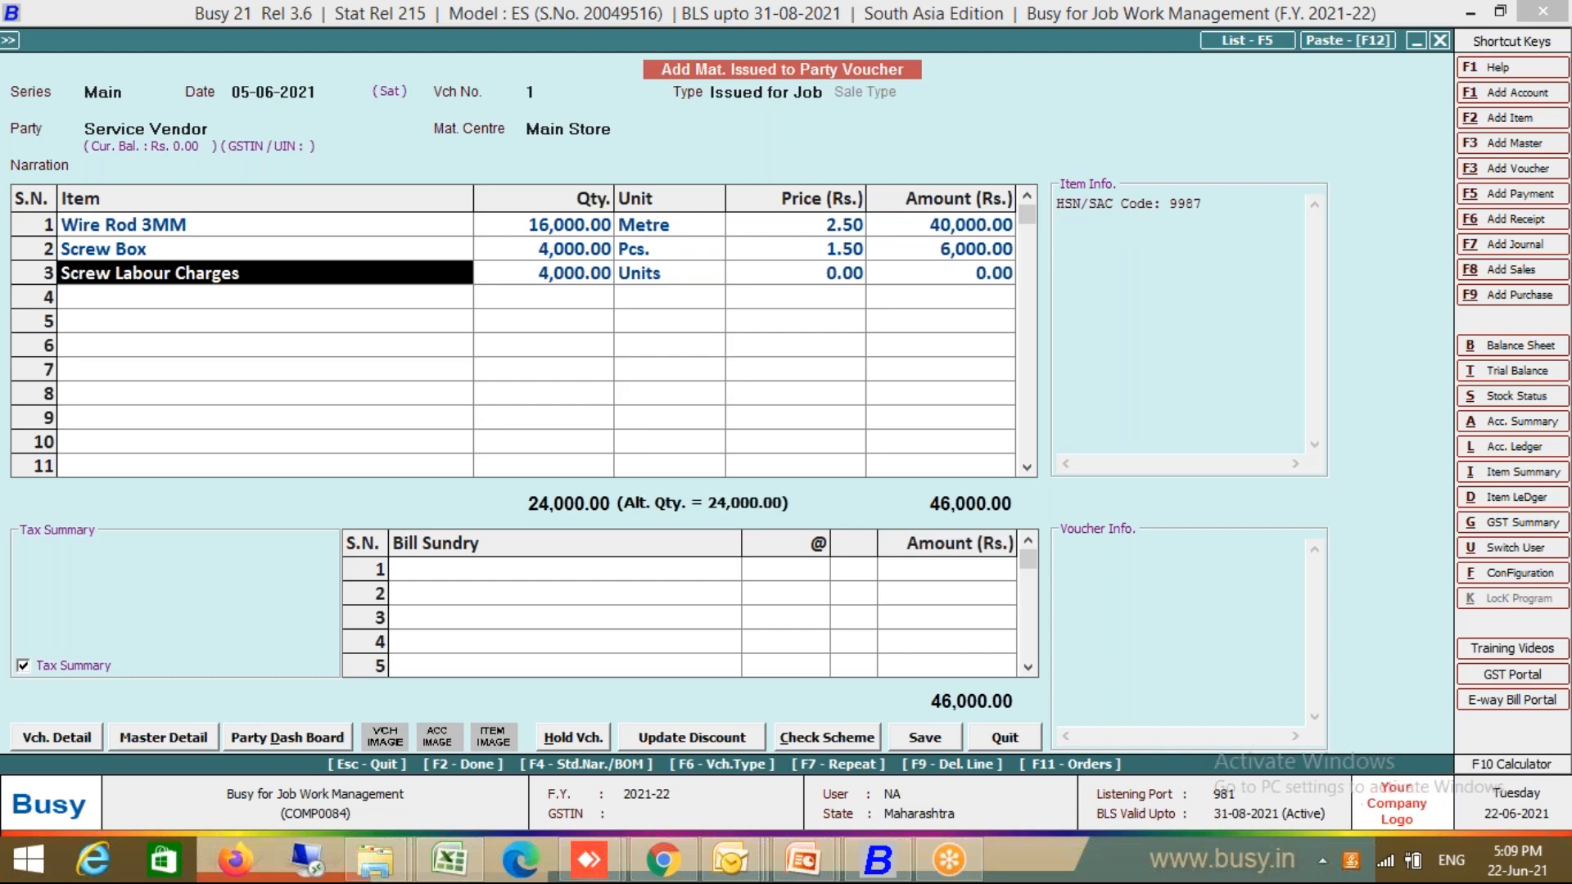
type("12")
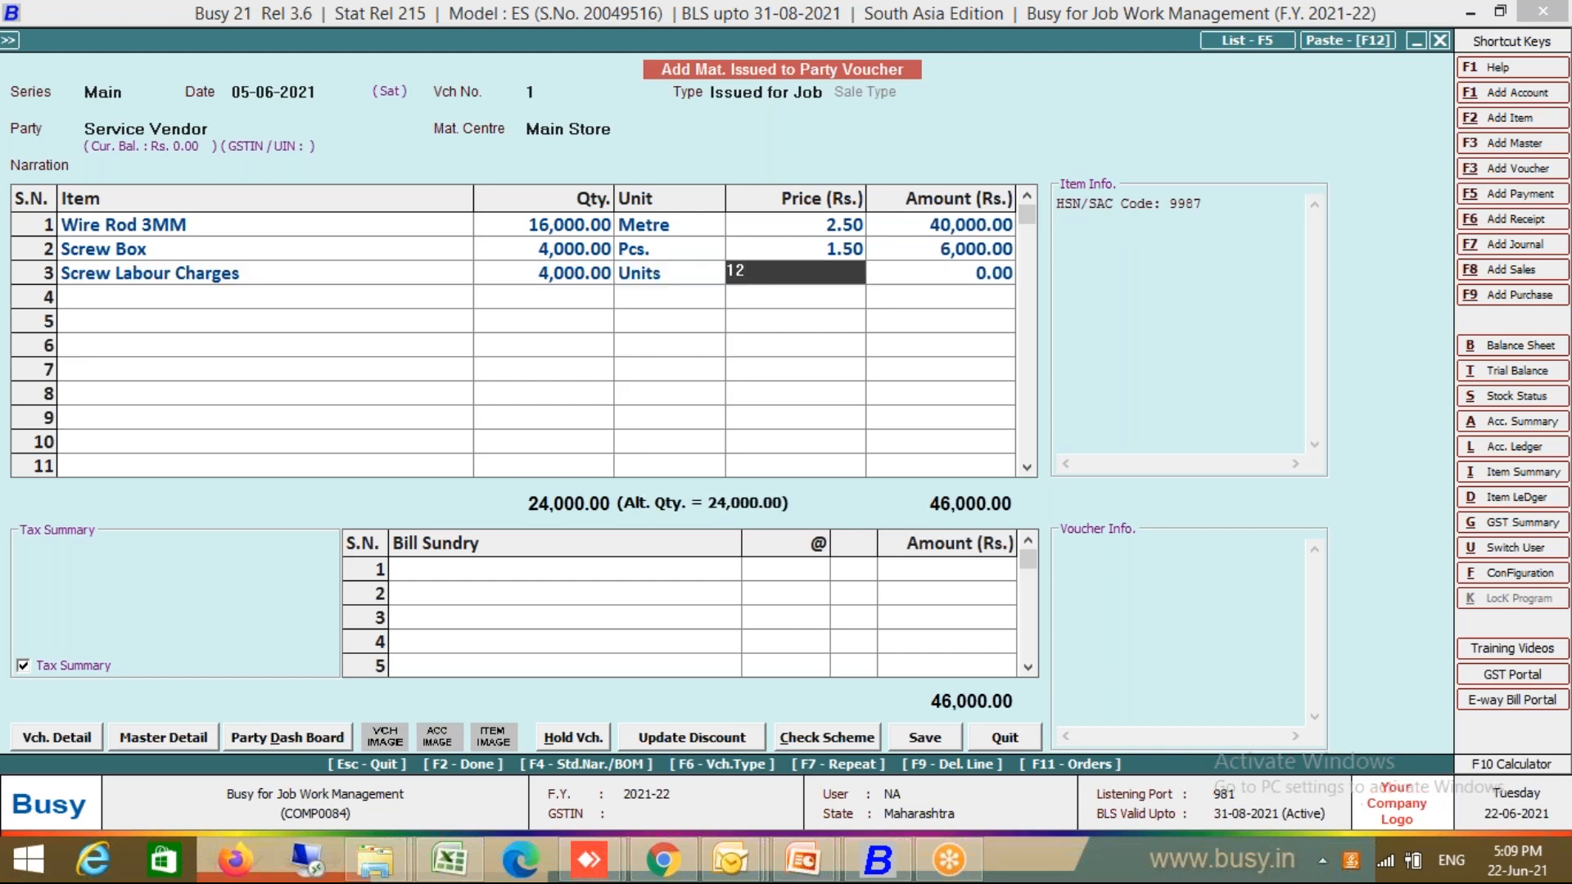
key("Return")
key("Left")
key("Left")
key("Left")
key("Left")
key("Down")
key("Left")
key("Left")
key("Left")
key("Right")
key("Right")
key("Left")
key("Left")
key("Right")
key("Right")
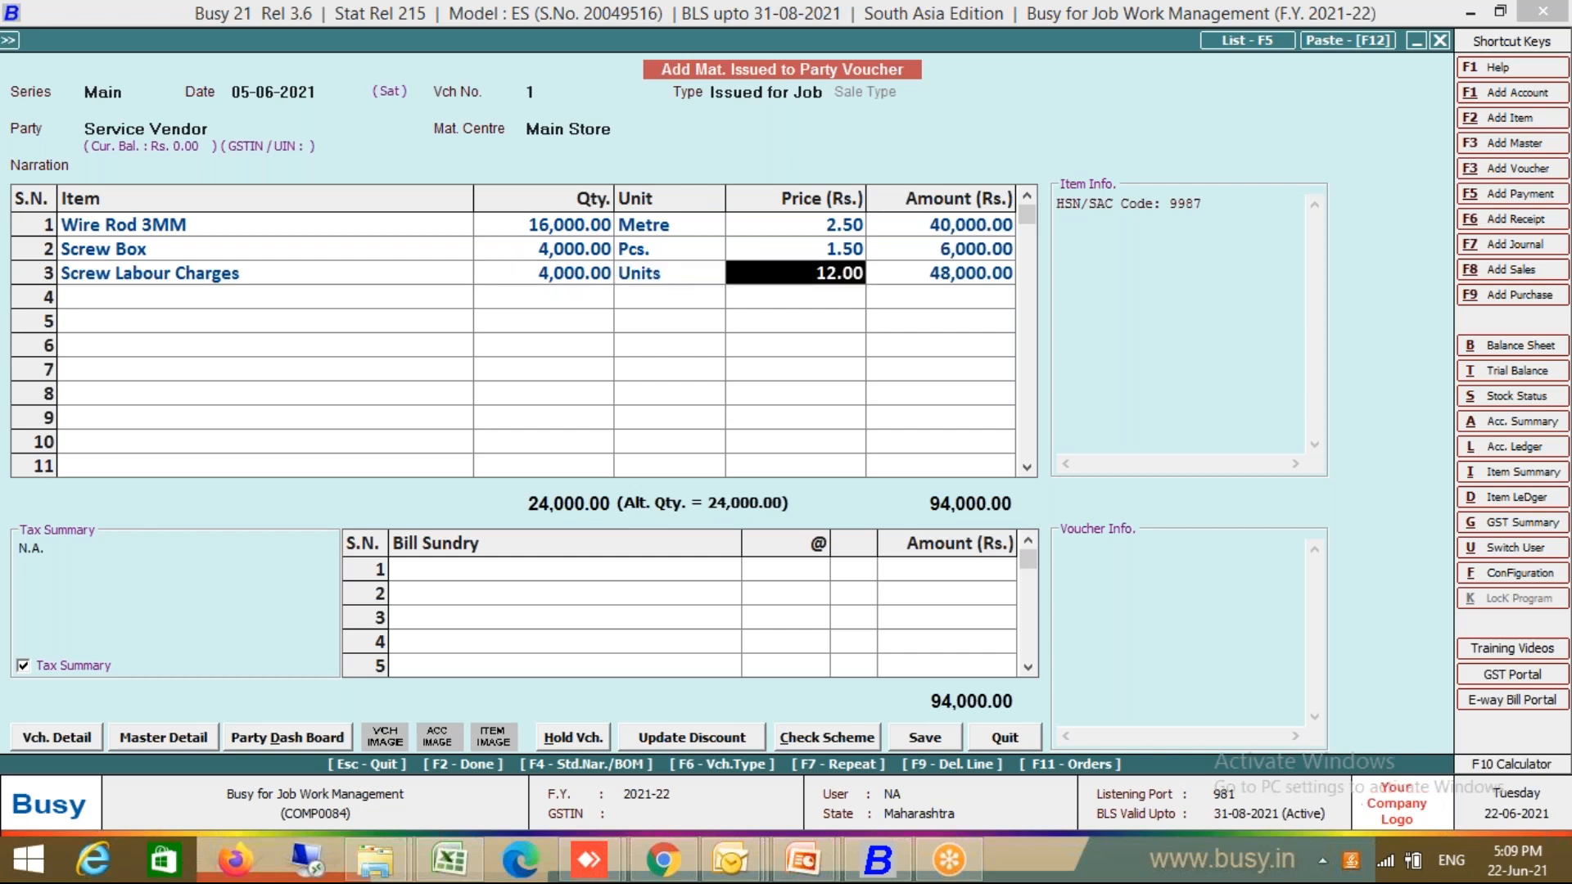
Try accepting the job work details of the Screw Box row with a blank Job ID
key("Down")
key("Up")
key("Right")
key("Right")
key("Up")
key("Return")
key("Return")
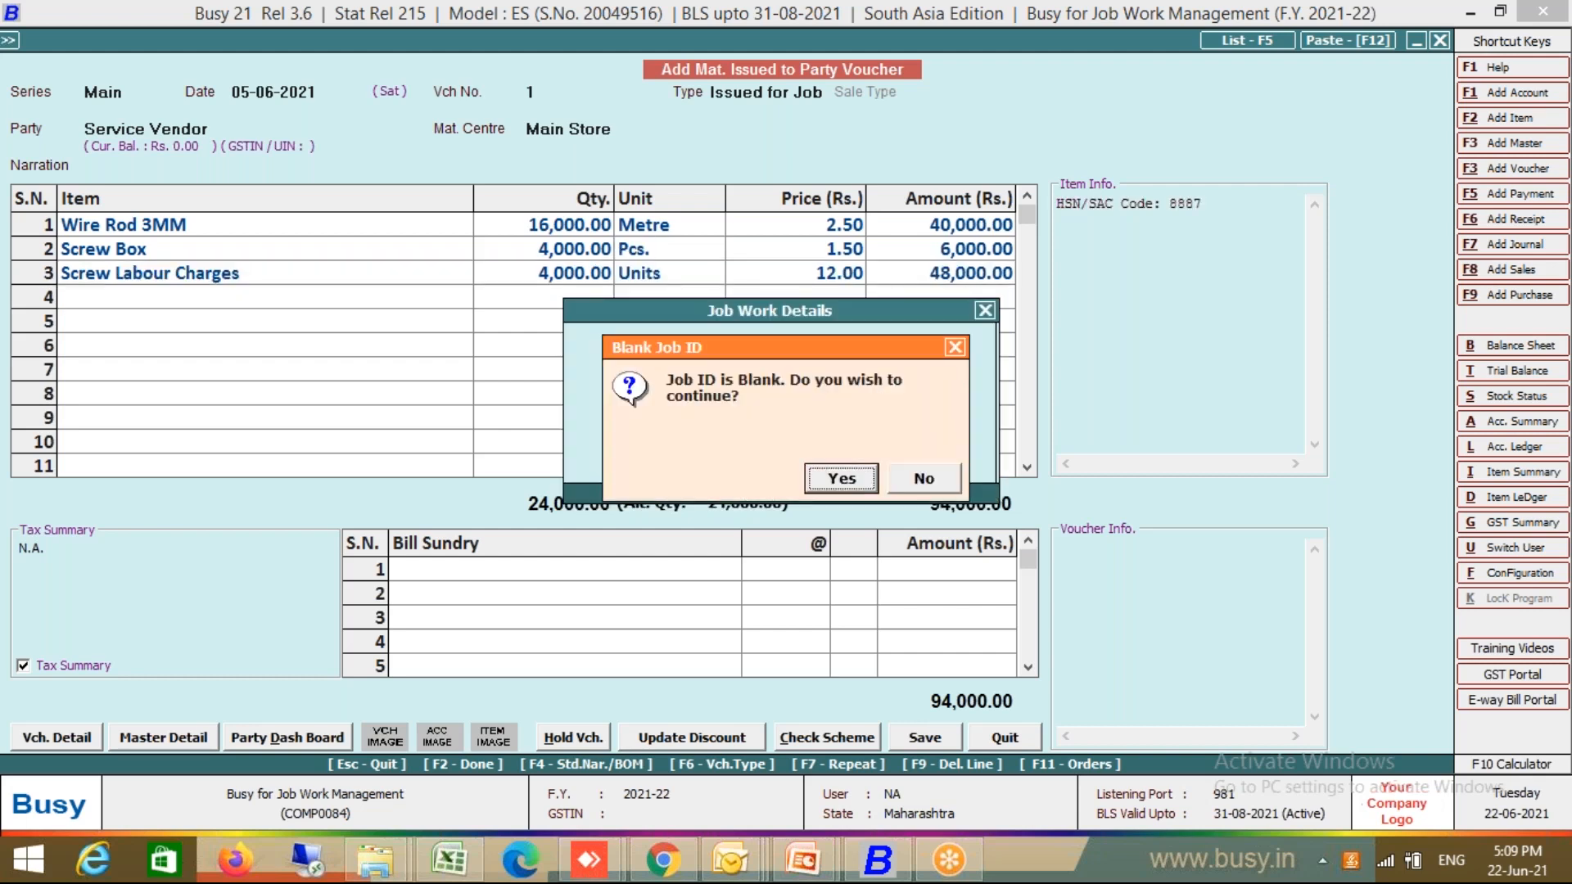
key("Return")
Enter Job ID 1 and delivery date 30-12-2021 in the job work details of Wire Rod 3MM and Screw Box
key("Up")
key("Left")
key("Return")
key("Return")
key("Return")
key("Return")
key("Return")
key("Return")
key("Return")
key("Return")
key("Return")
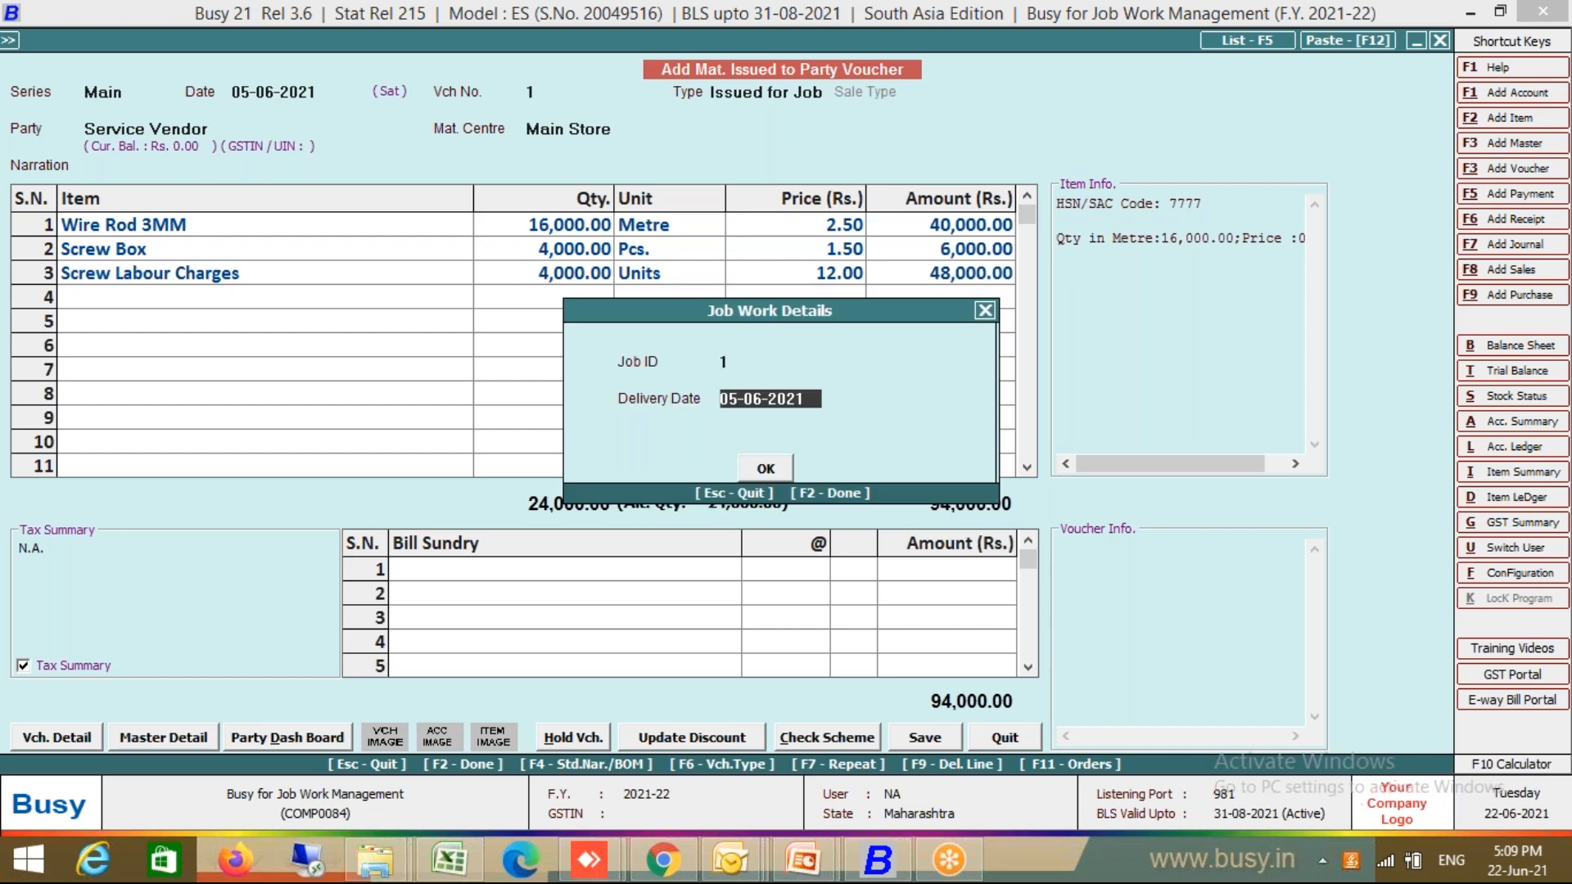
key("Return")
key("Return")
key("Return")
key("Return")
key("Return")
key("Return")
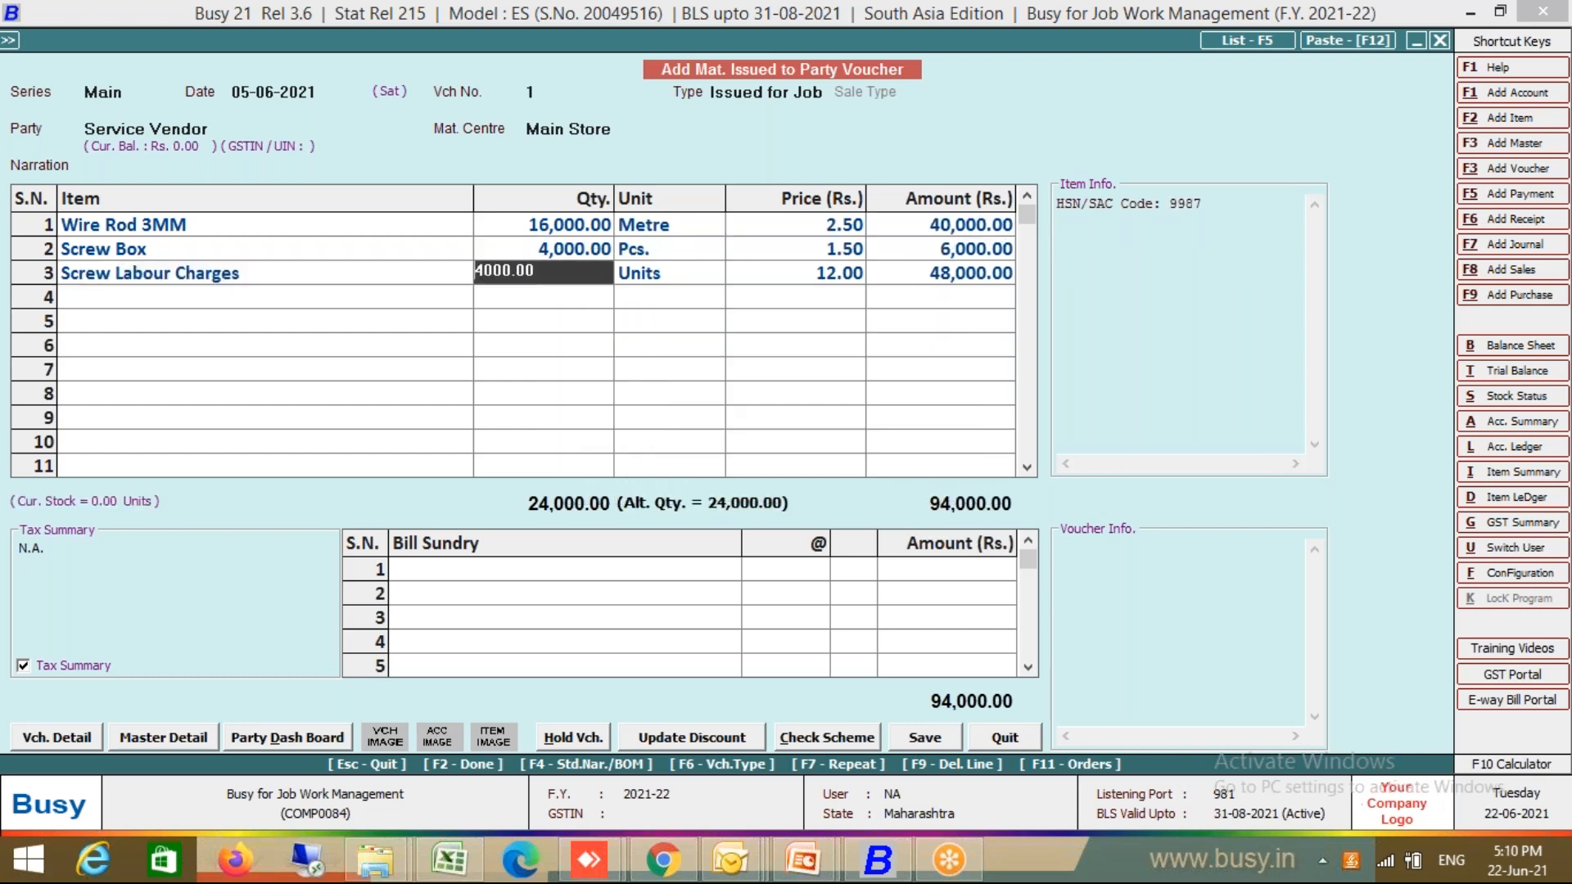
Accept Job ID 1 and delivery date 30-12-2021 in the job work details of Screw Labour Charges
key("Return")
key("Return")
key("Return")
key("Return")
key("Return")
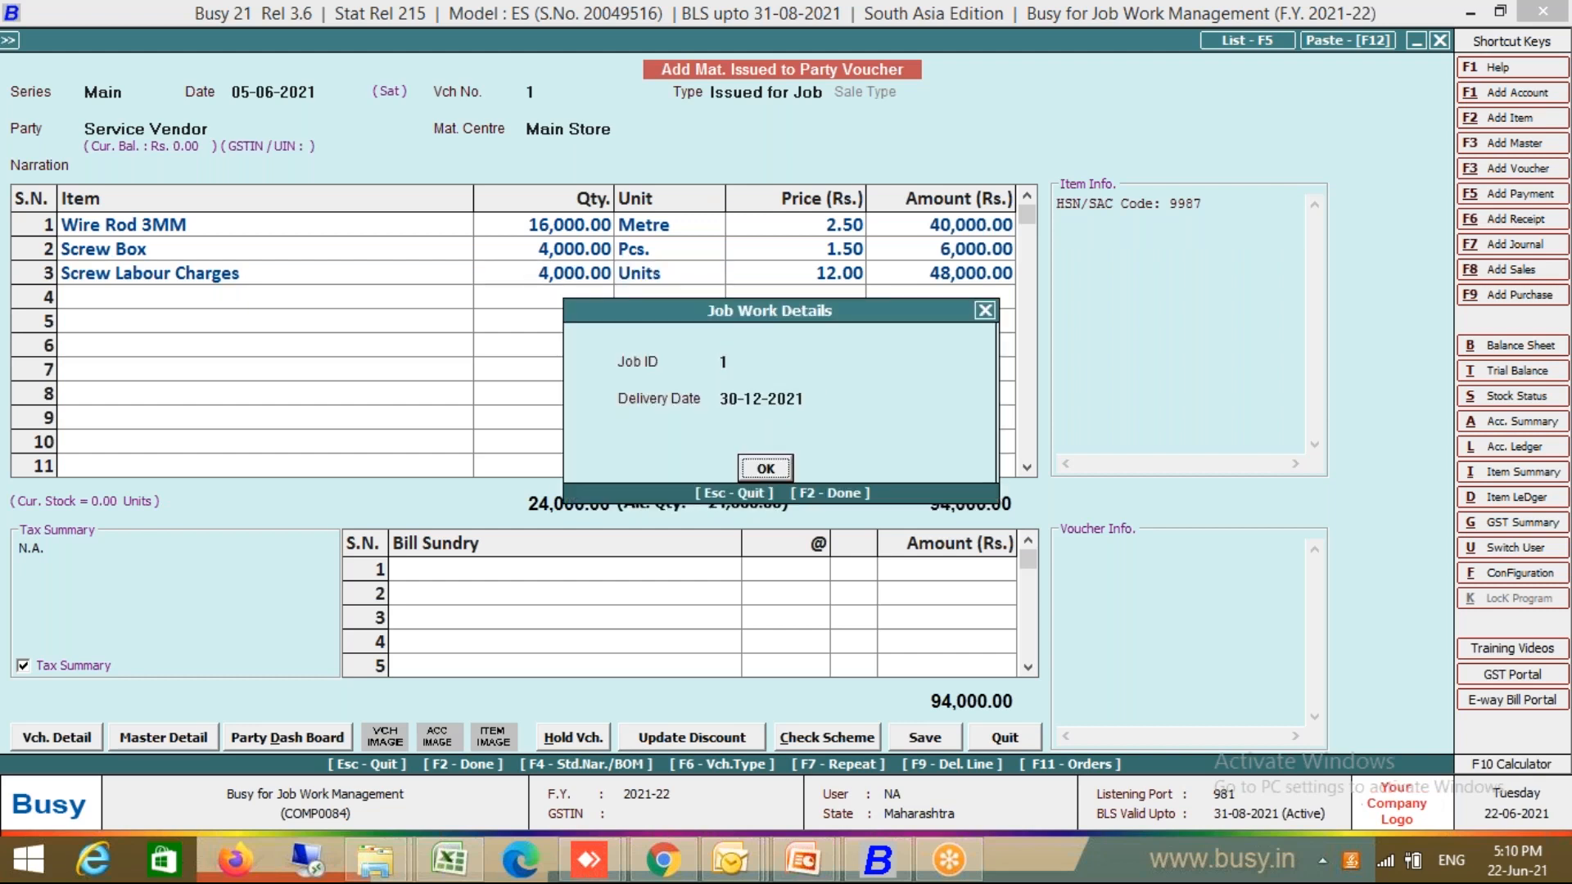
key("Return")
Save the Mat. Issued to Party voucher and leave voucher entry
key("Return")
key("Return")
key("Return")
key("Return")
key("Return")
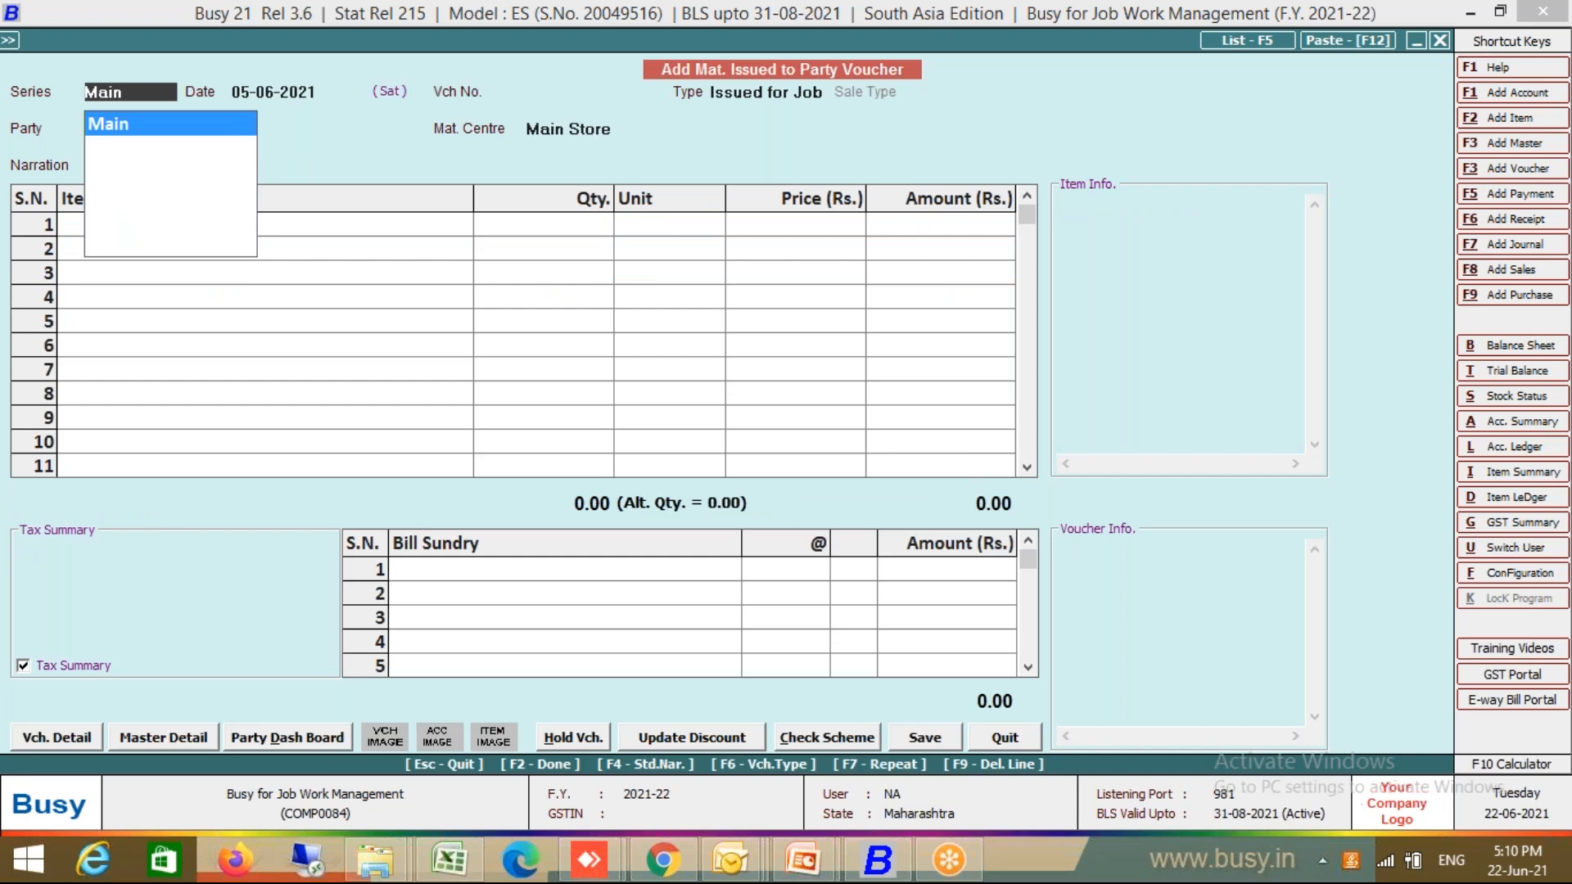
key("Escape")
key("Escape")
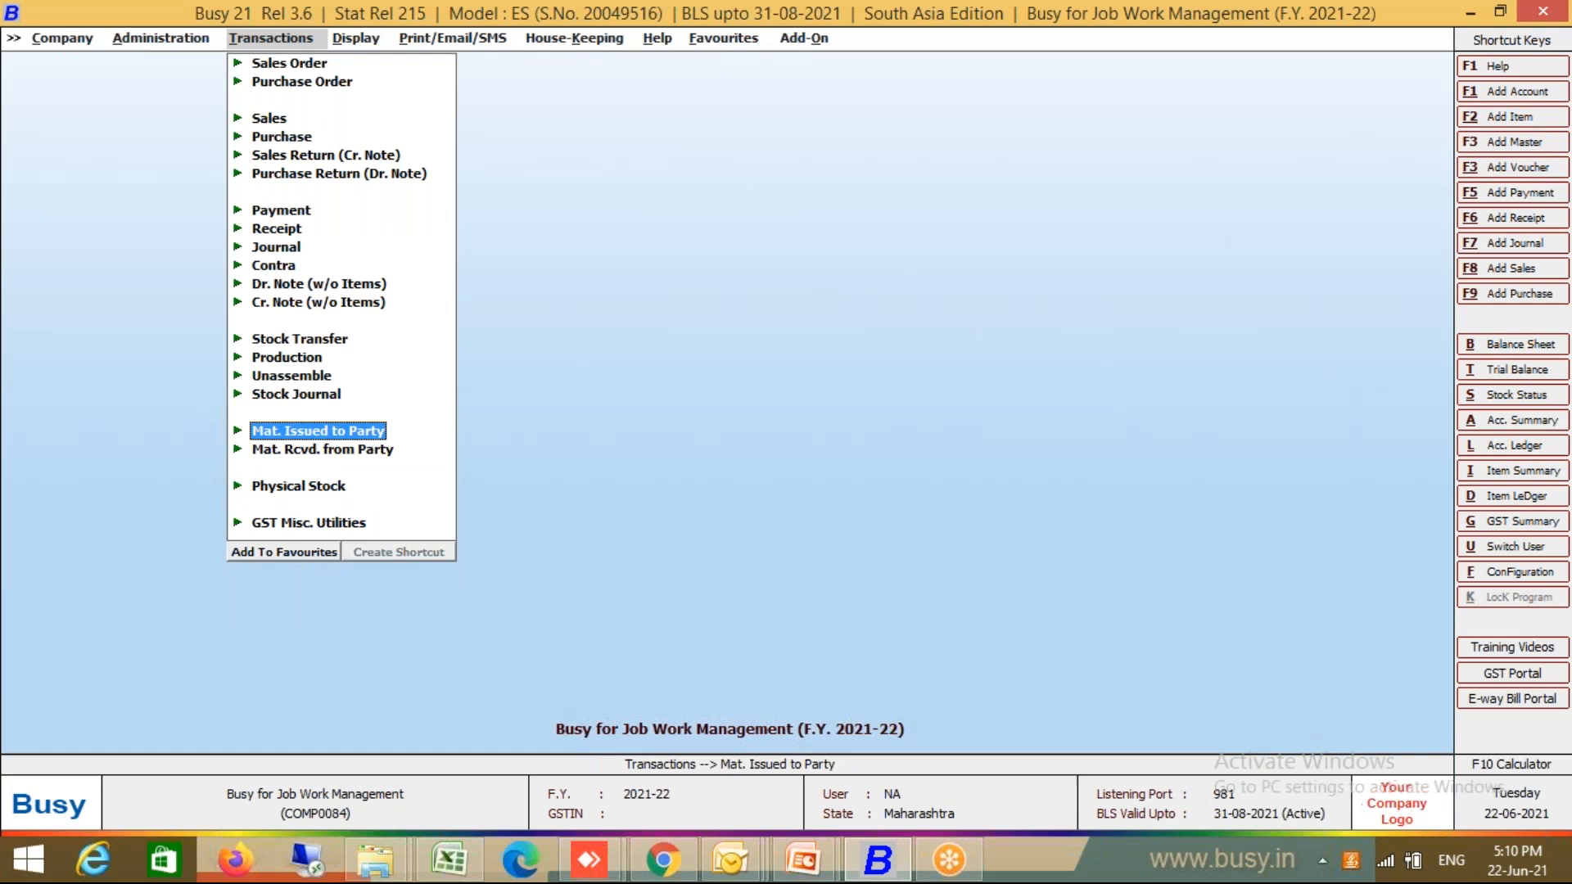
key("Escape")
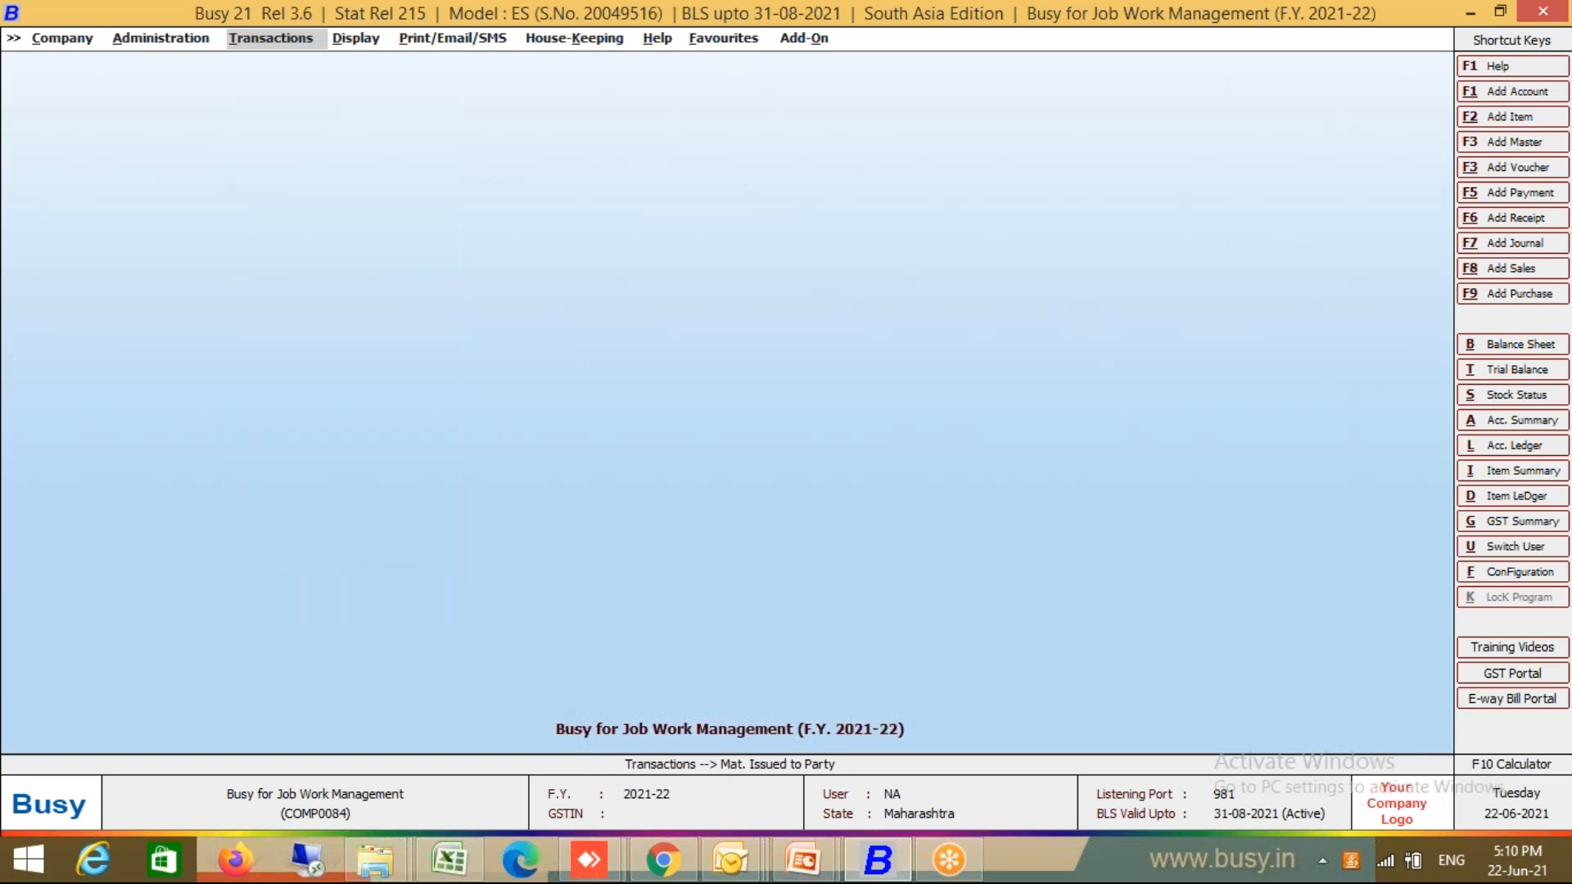
Launch Excel and switch to its blank workbook
key("Right")
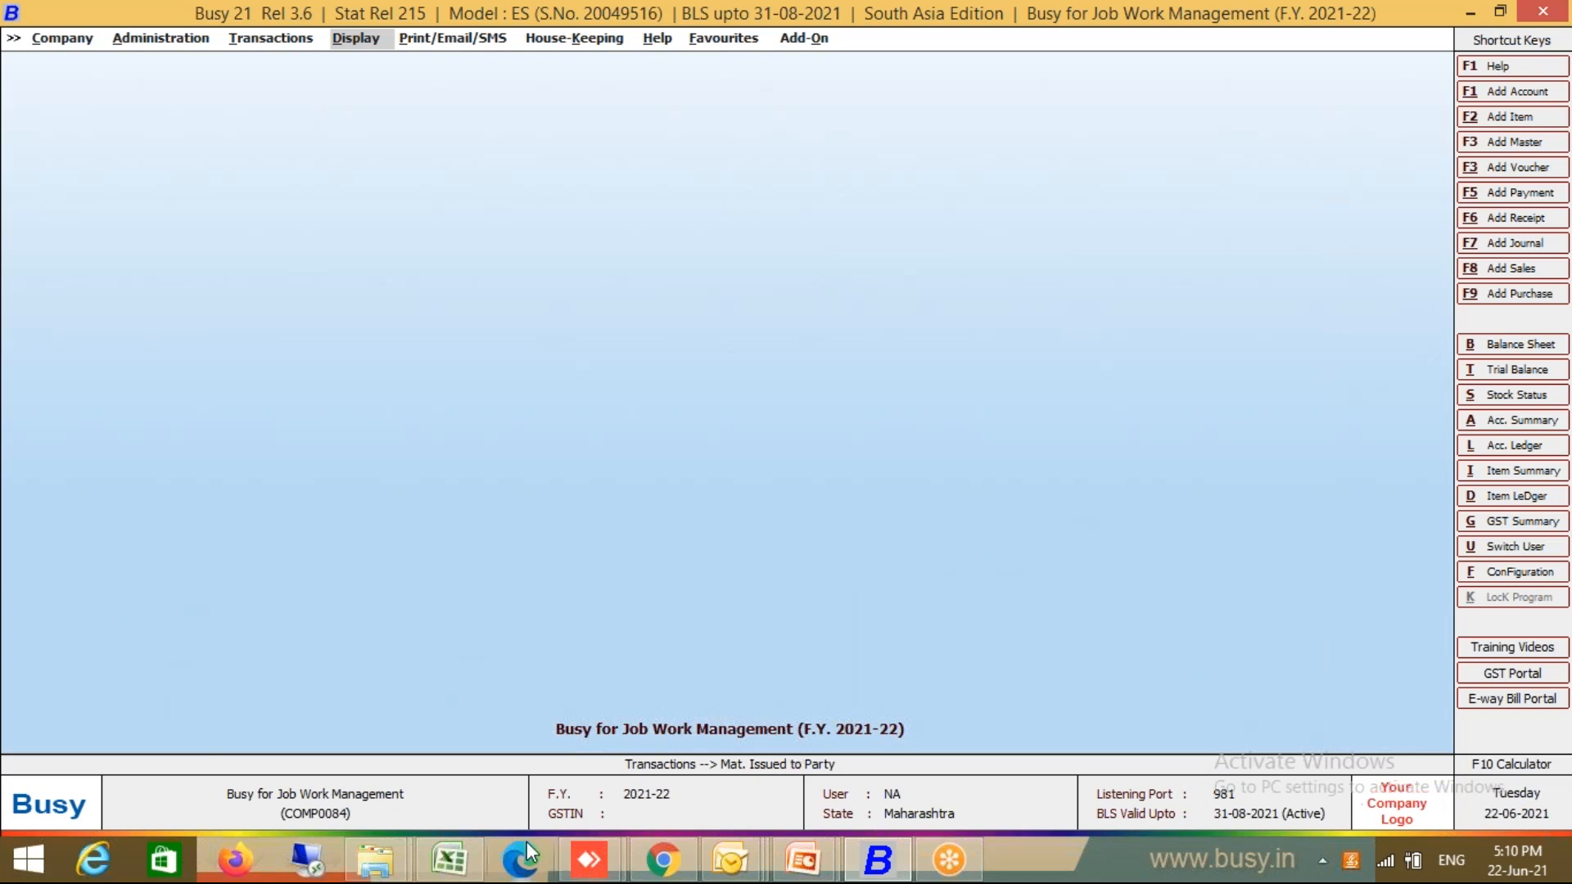
key("super+r")
type("excel")
key("Return")
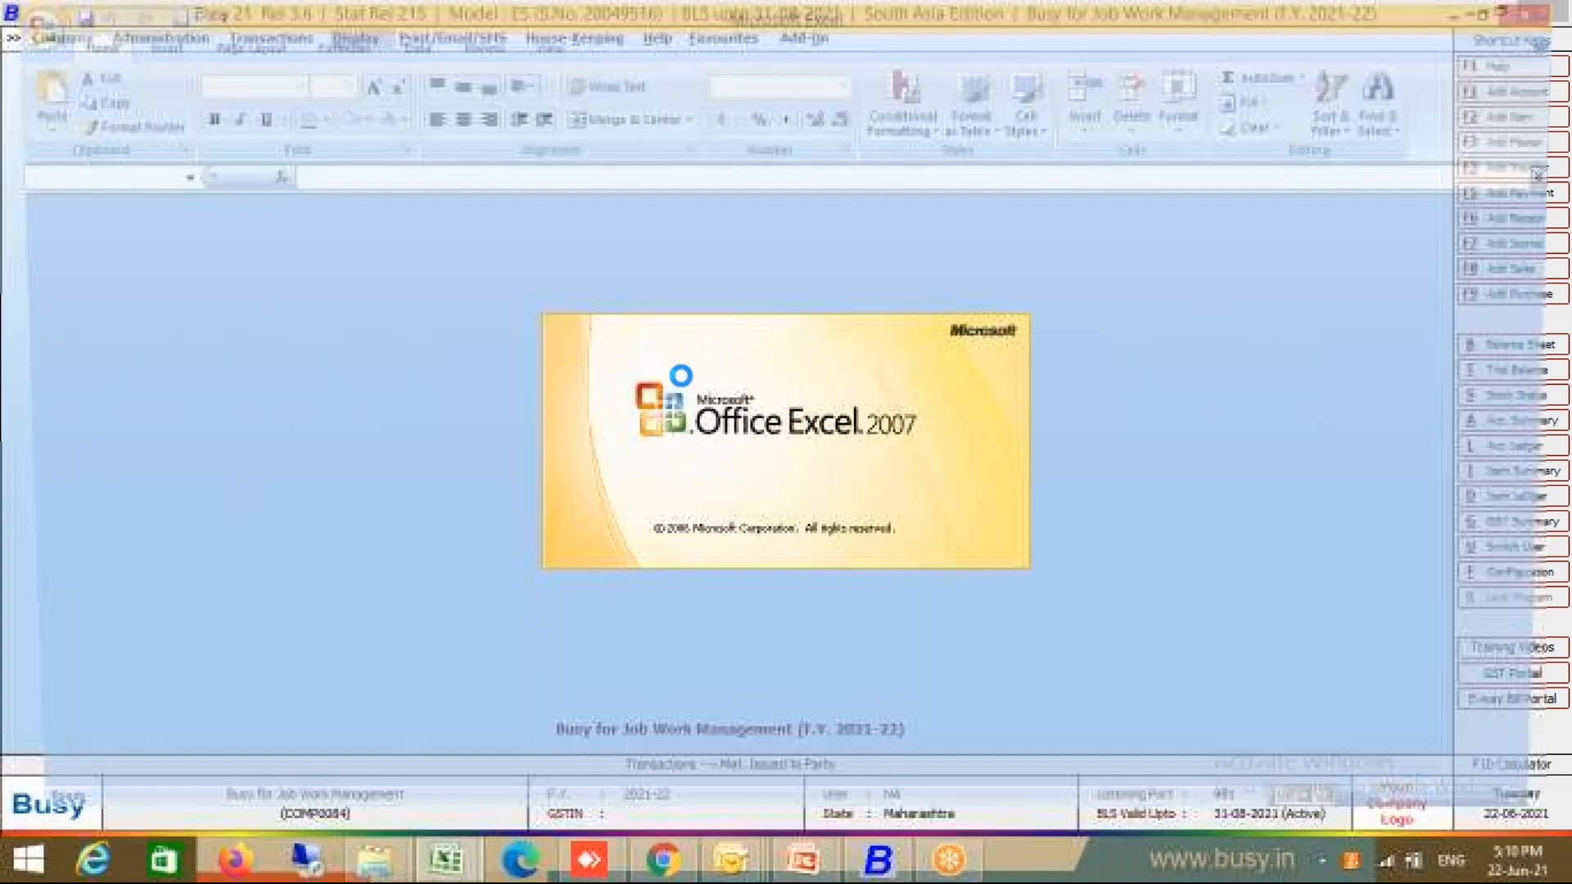
key("alt+Tab")
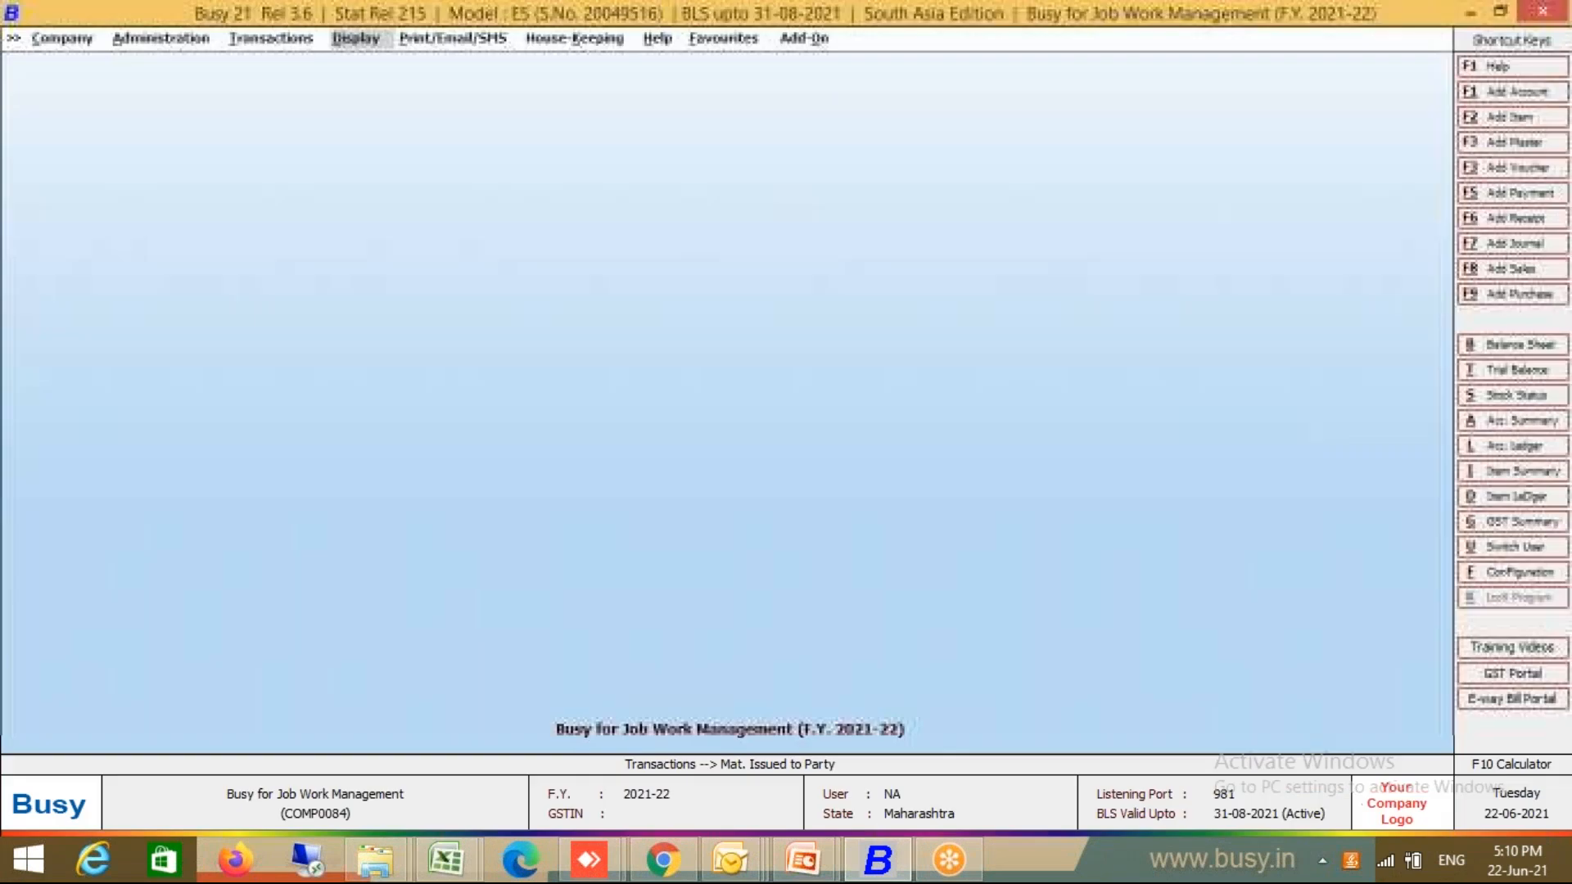
key("alt+Tab")
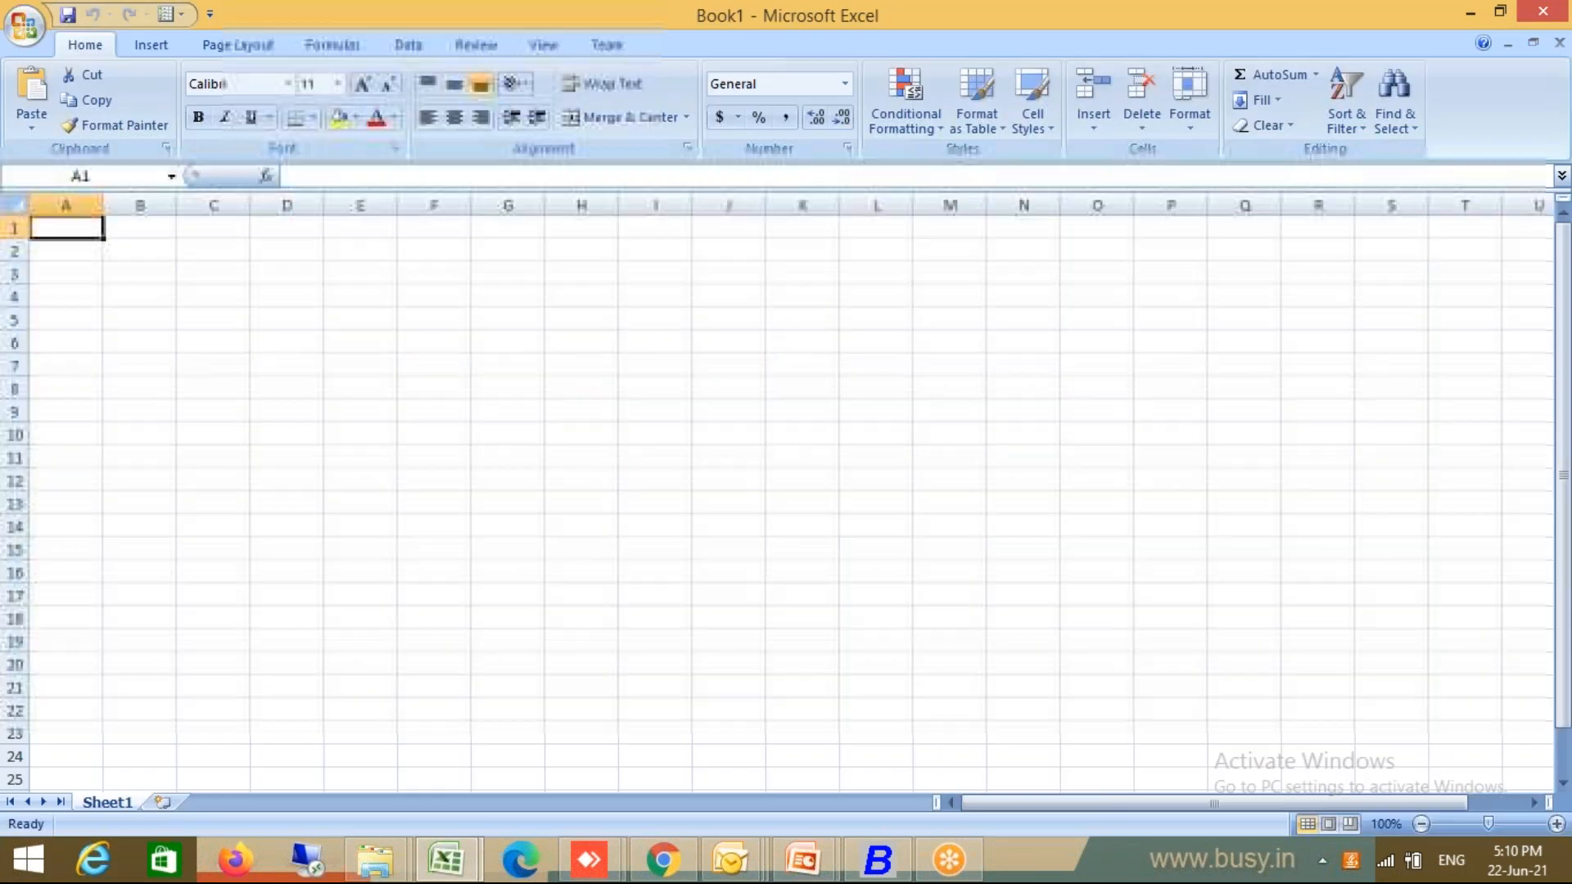
Enter 1 Kgs in F5, 20 Mtr in G5 and 50 in H5
key("Up")
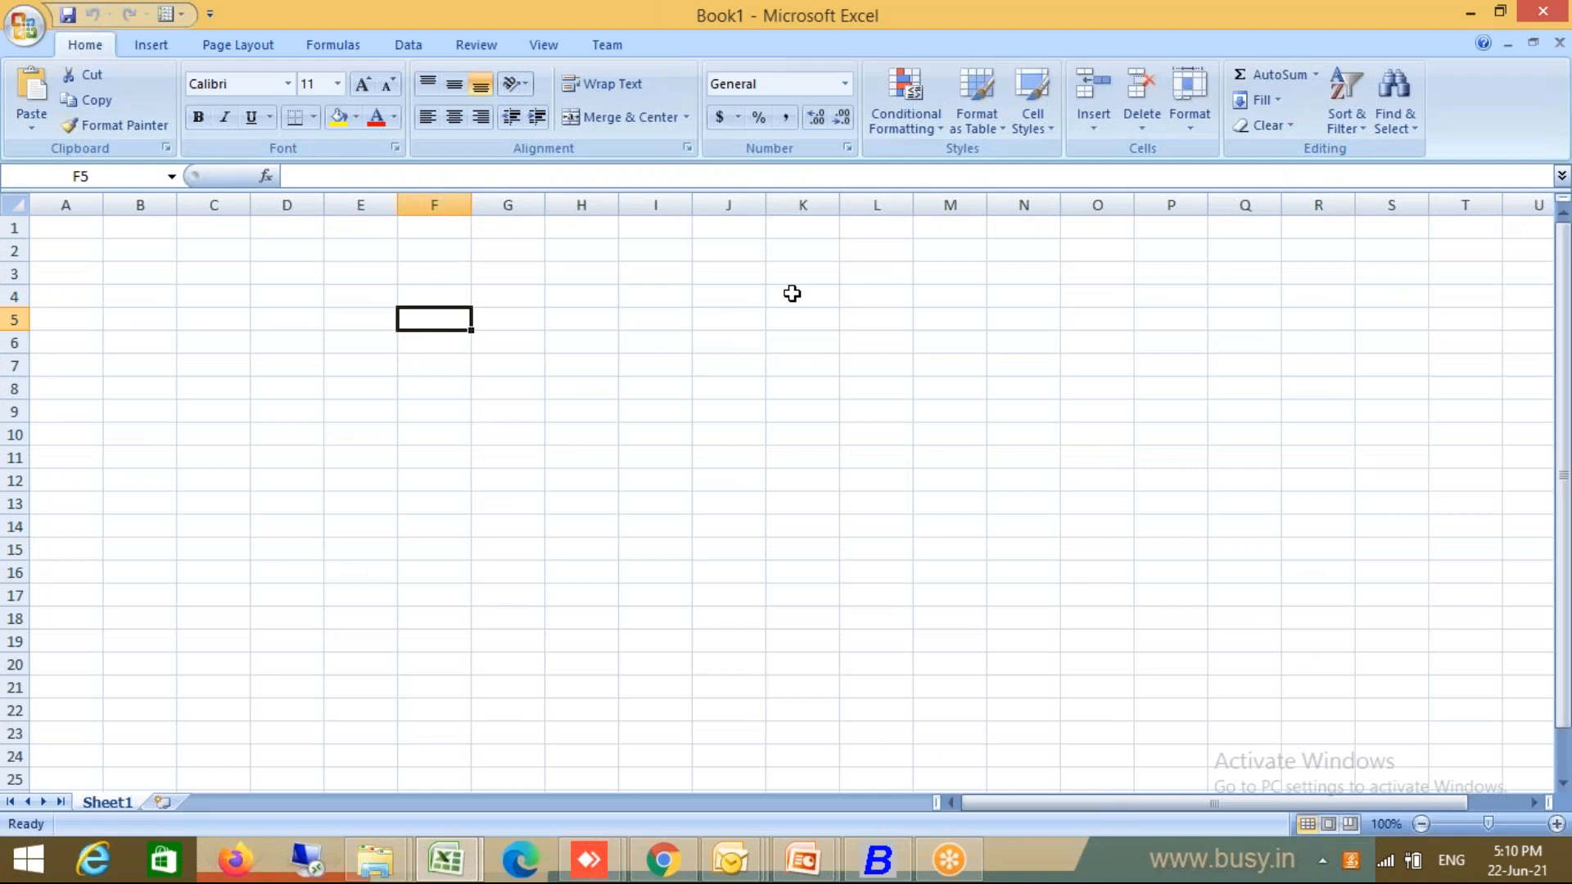
type("1 Kgs")
key("Return")
key("Up")
key("Right")
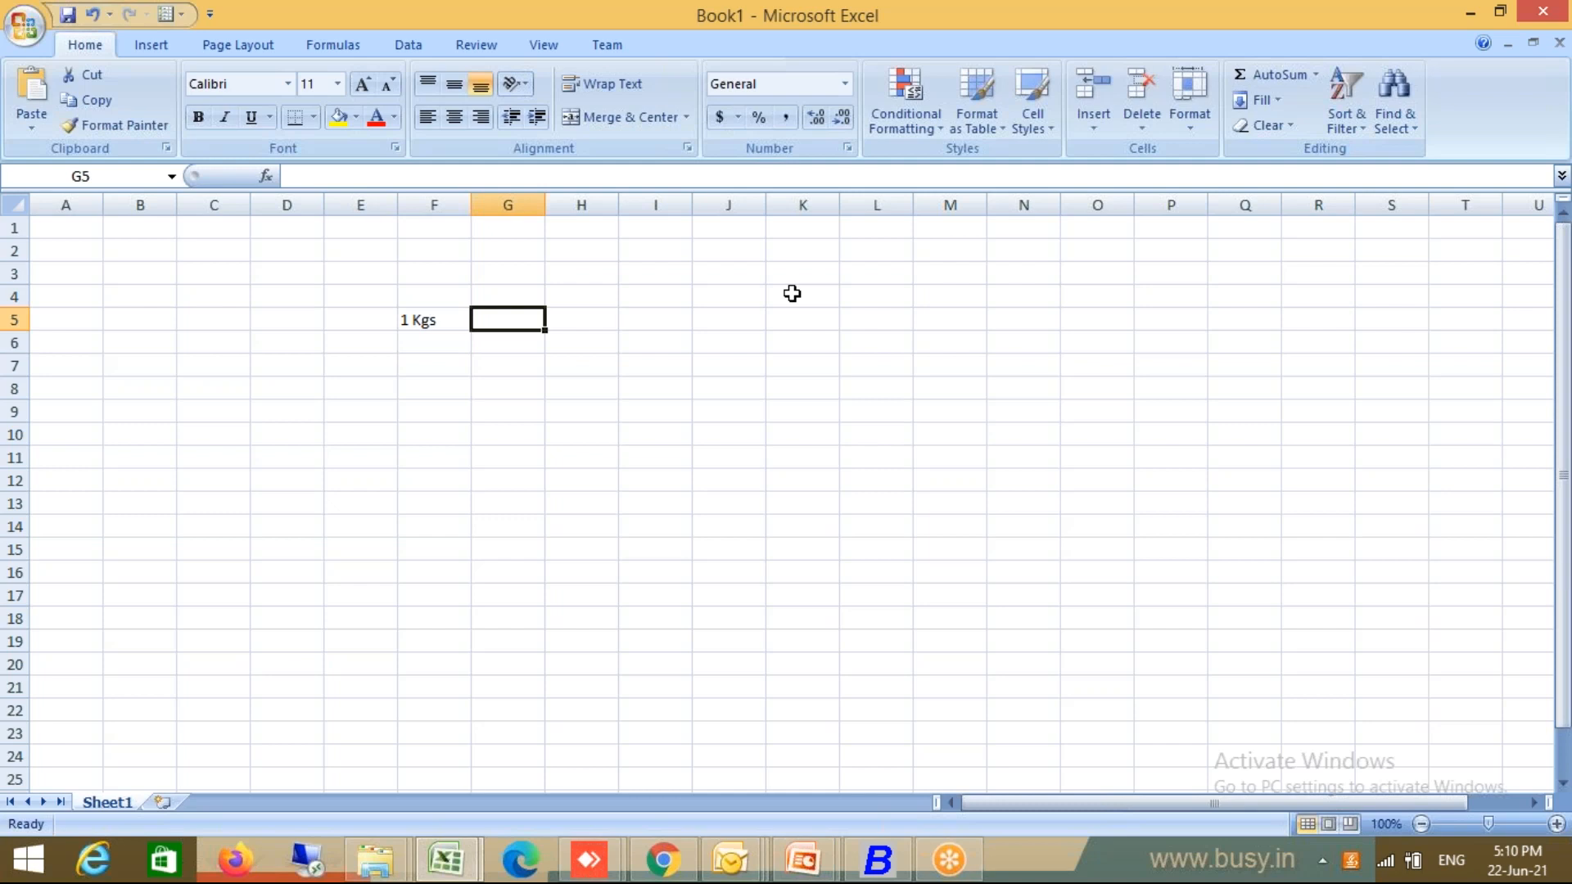
type("20 Mtr")
key("Return")
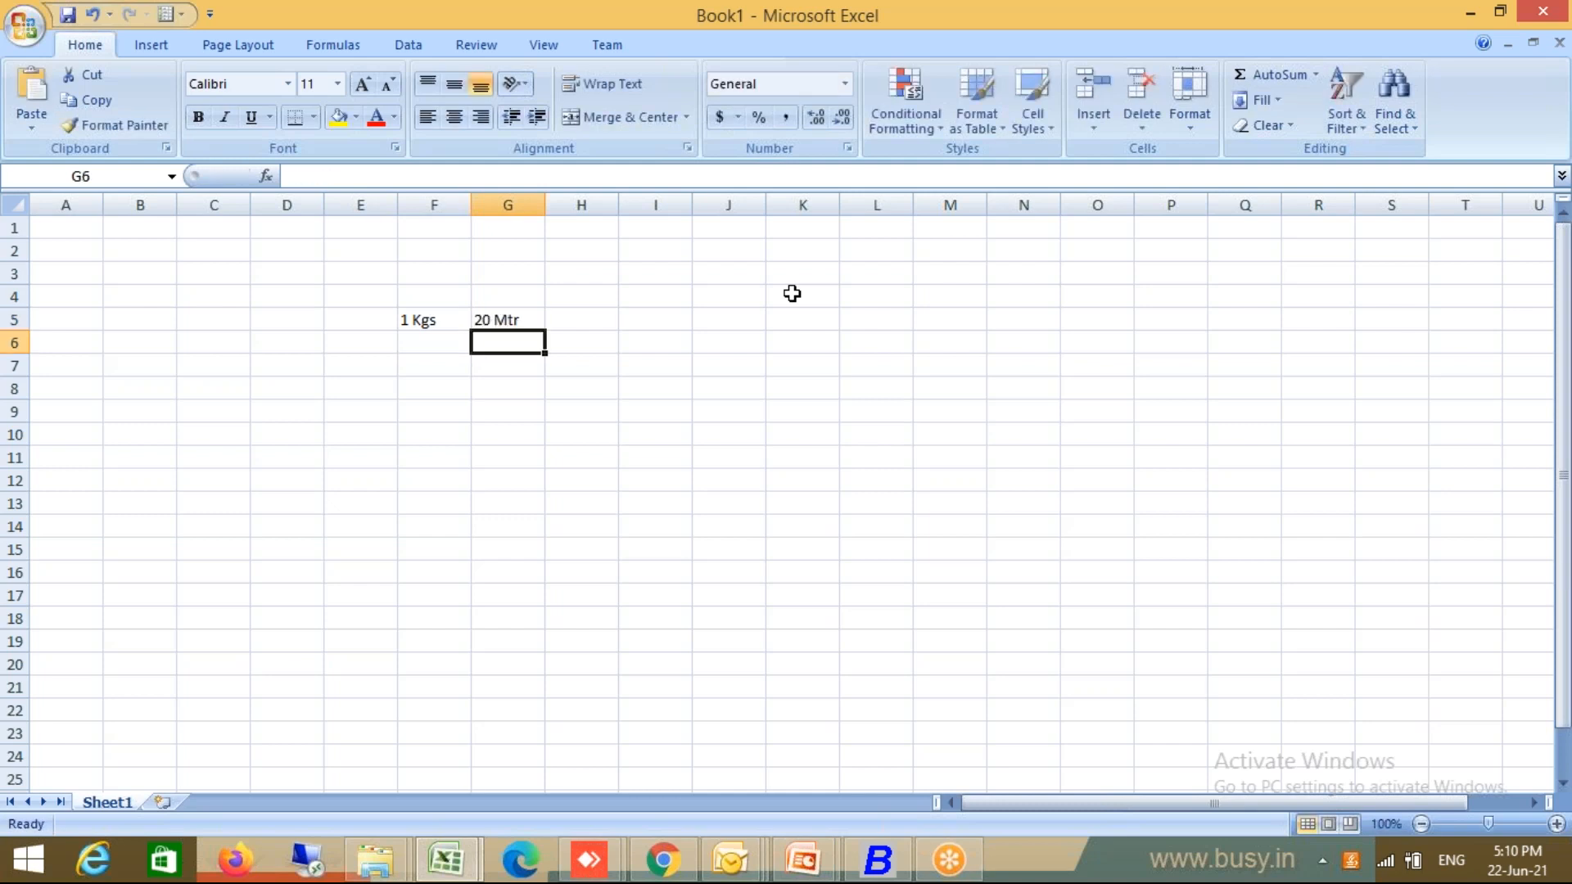
key("Up")
key("Right")
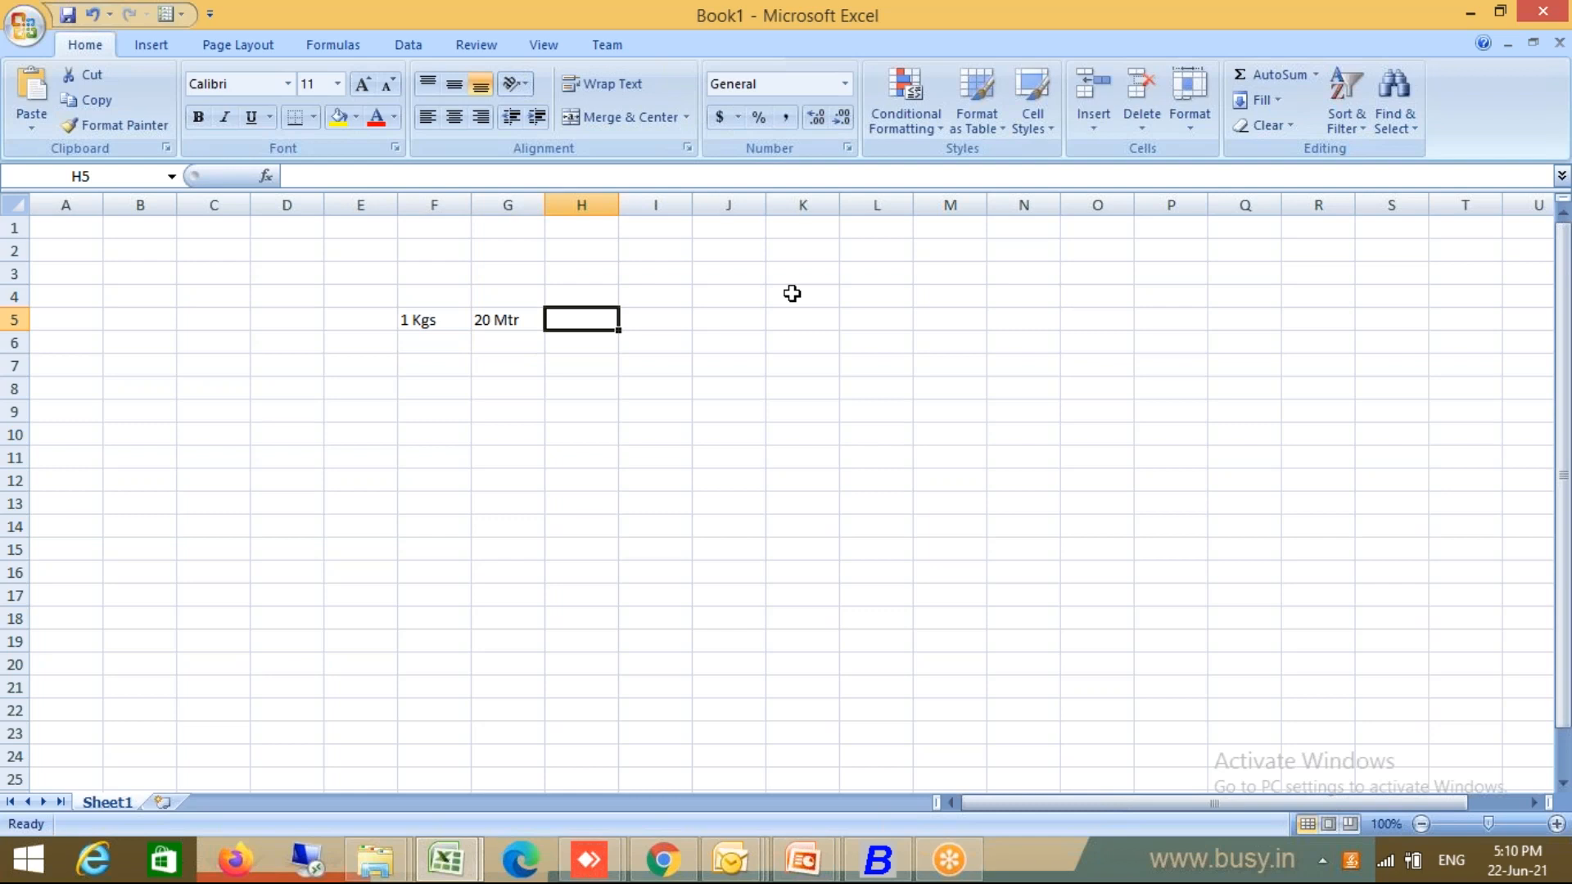
type("50")
key("Return")
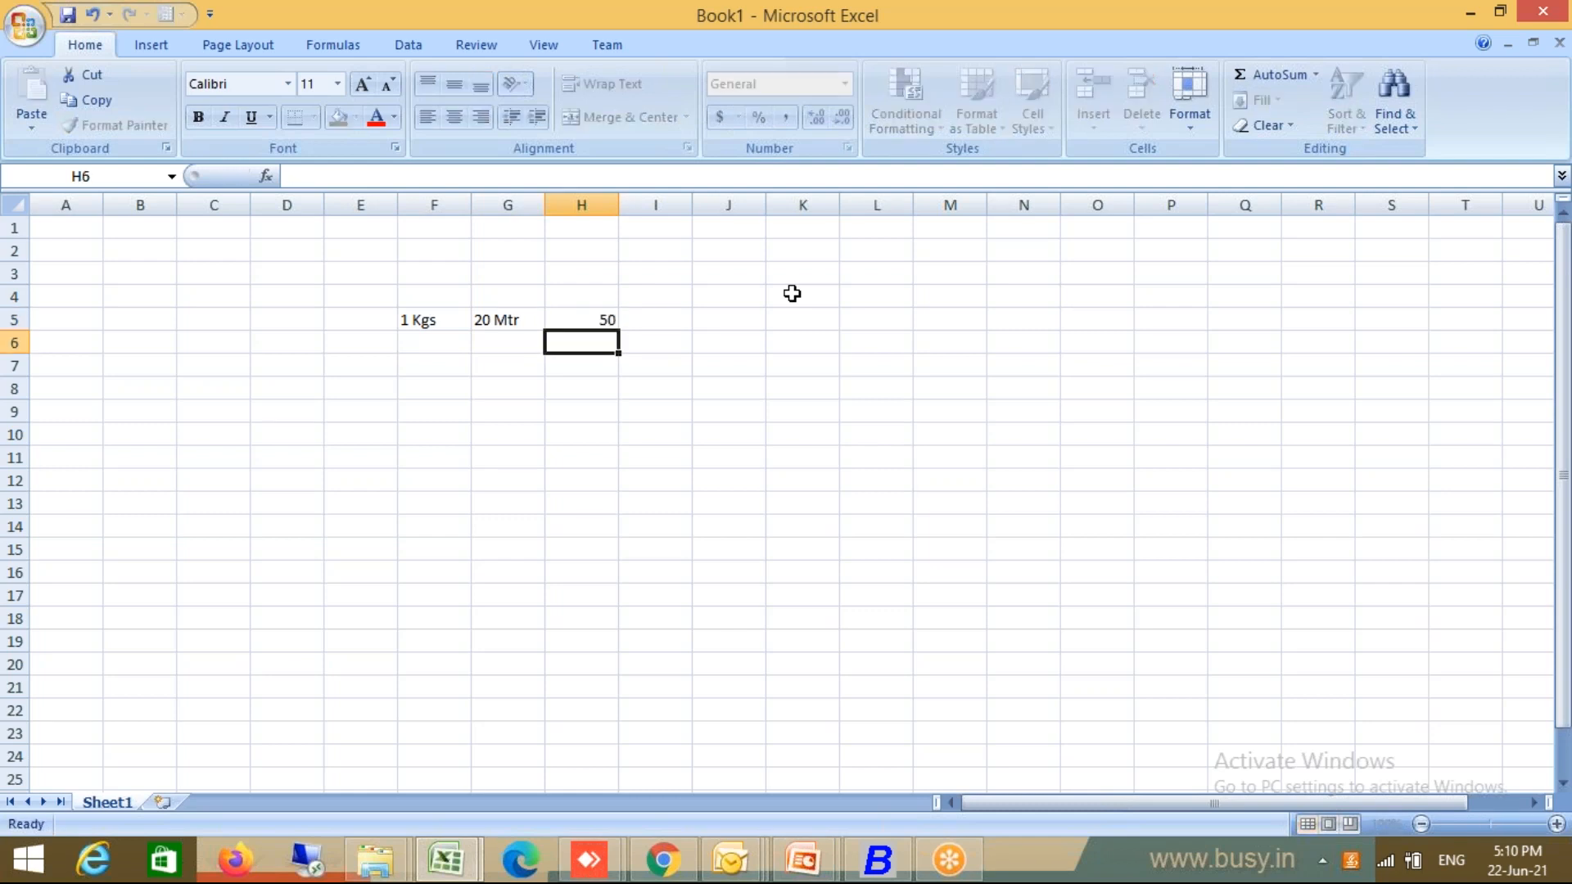
key("Left")
key("Left")
type("1")
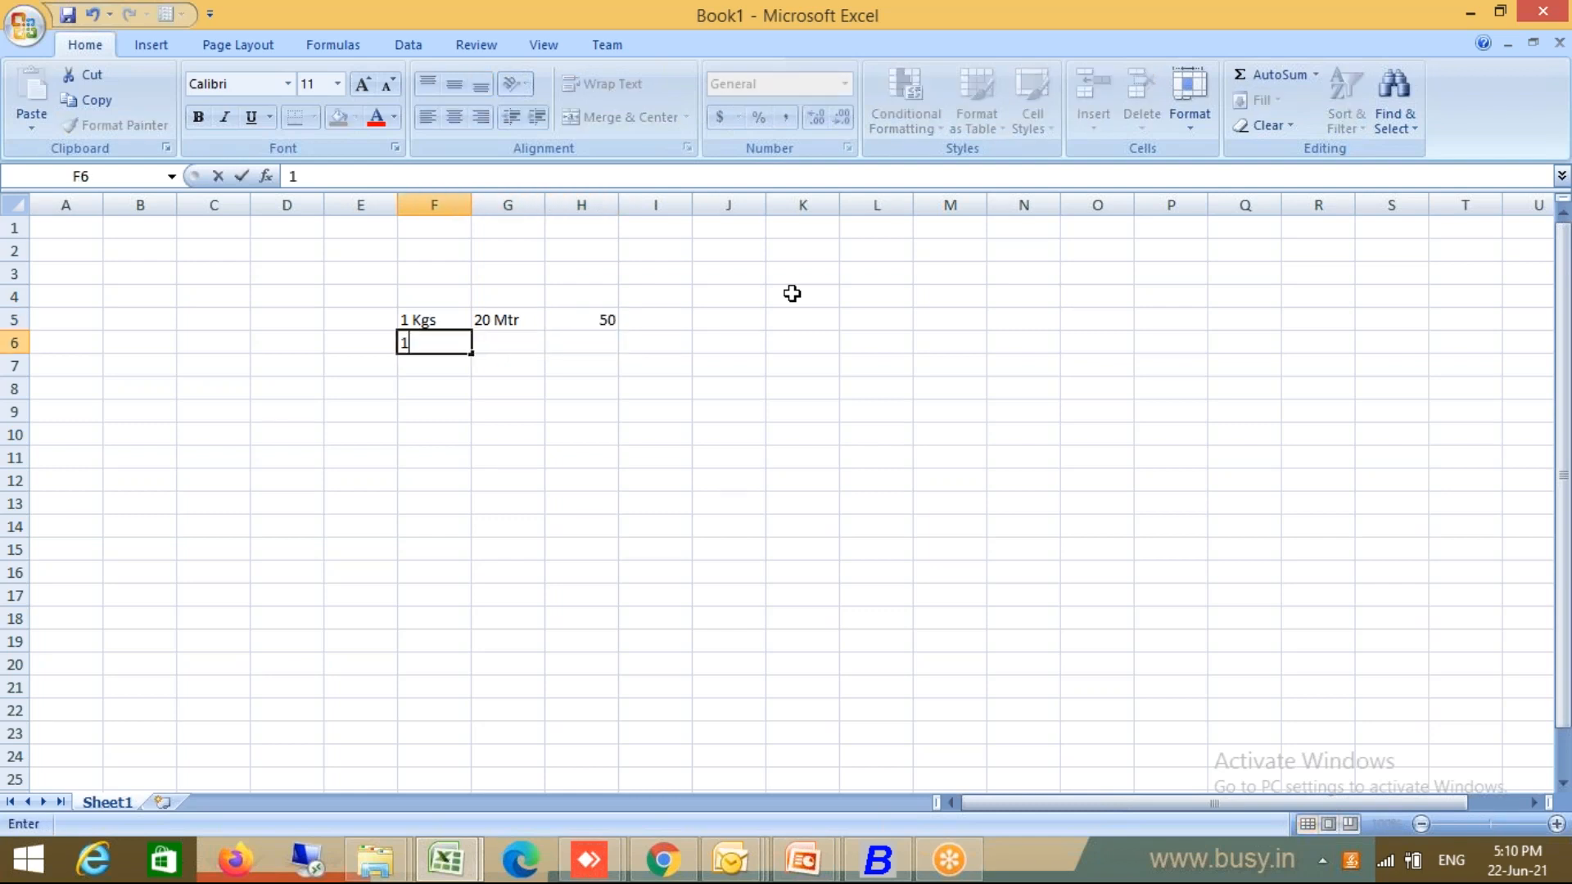
key("Escape")
Calculate the wire cost in J5 with the formula =H5*4/20
key("Up")
key("Right")
key("Right")
key("Right")
key("Right")
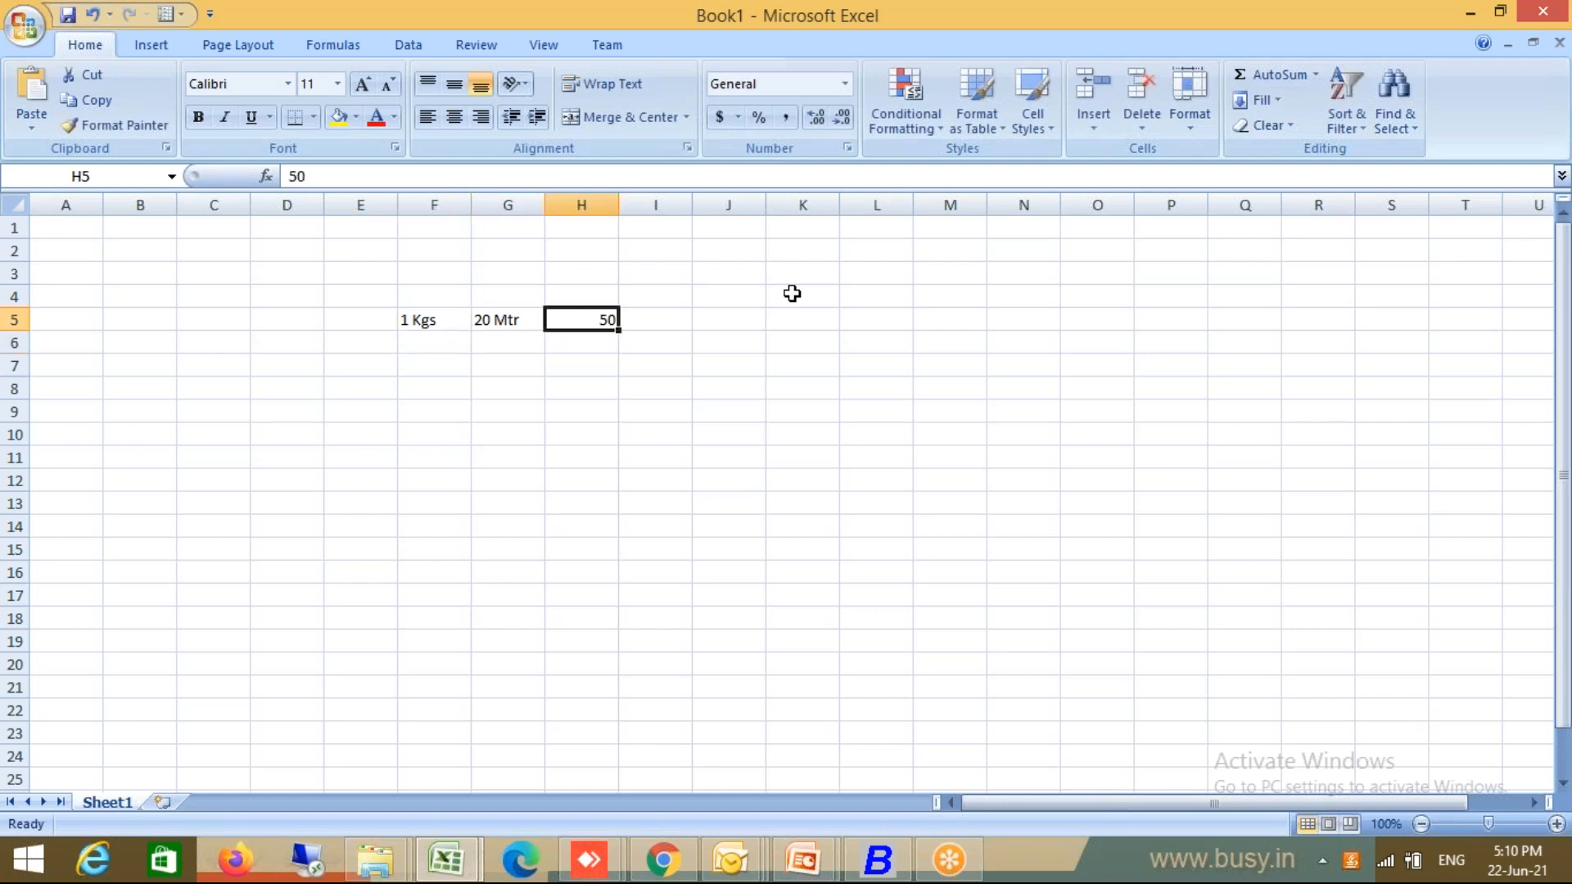
type("=")
left_click(595, 317)
type("*")
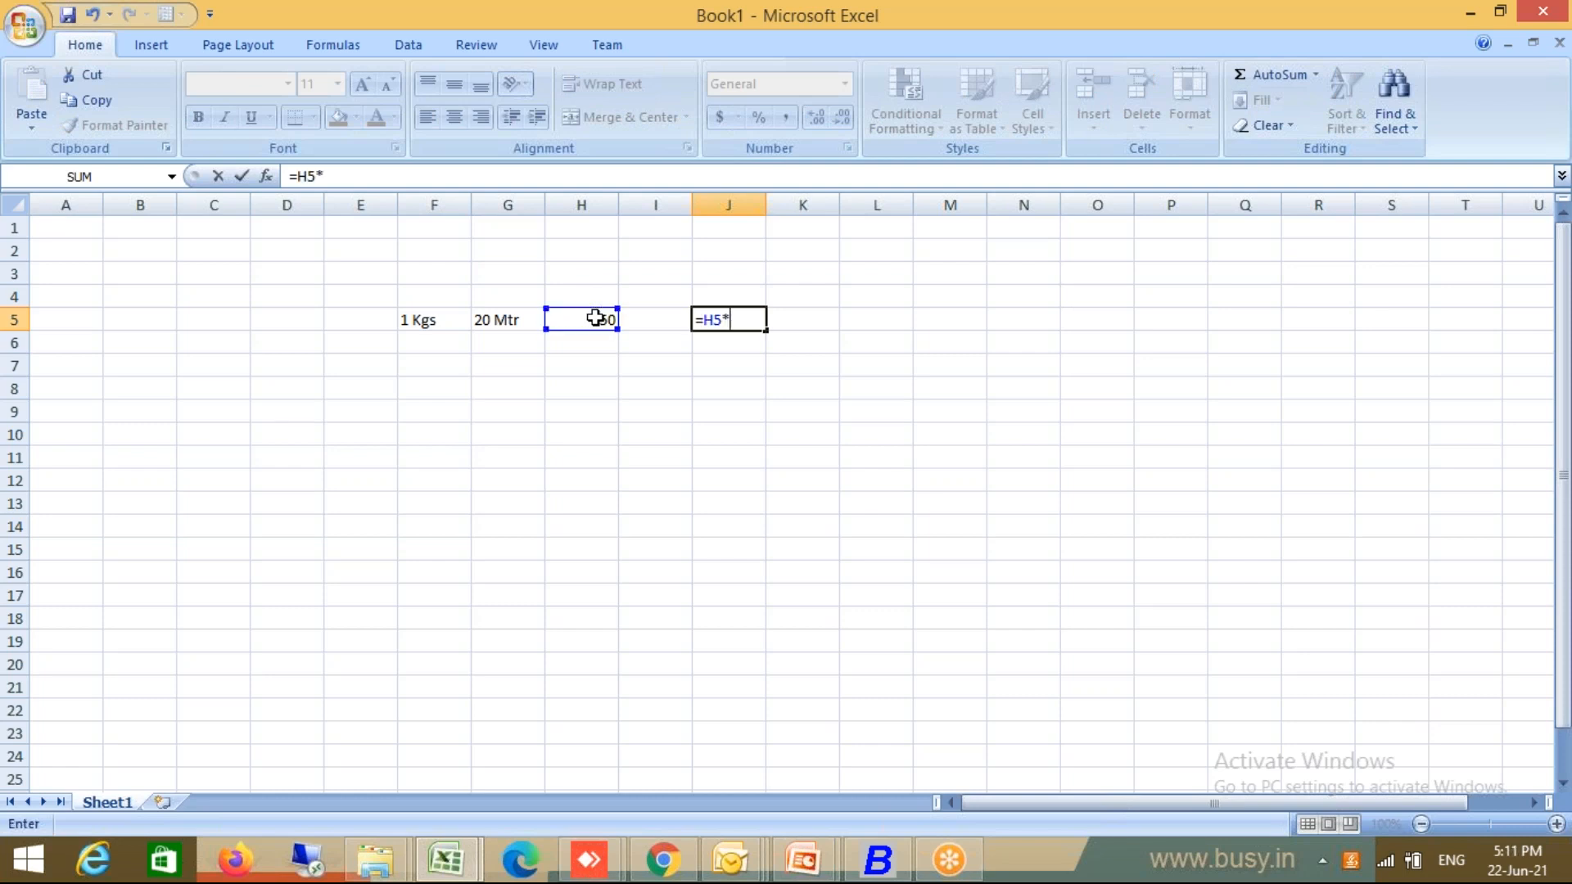
type("4/20")
key("Return")
key("Up")
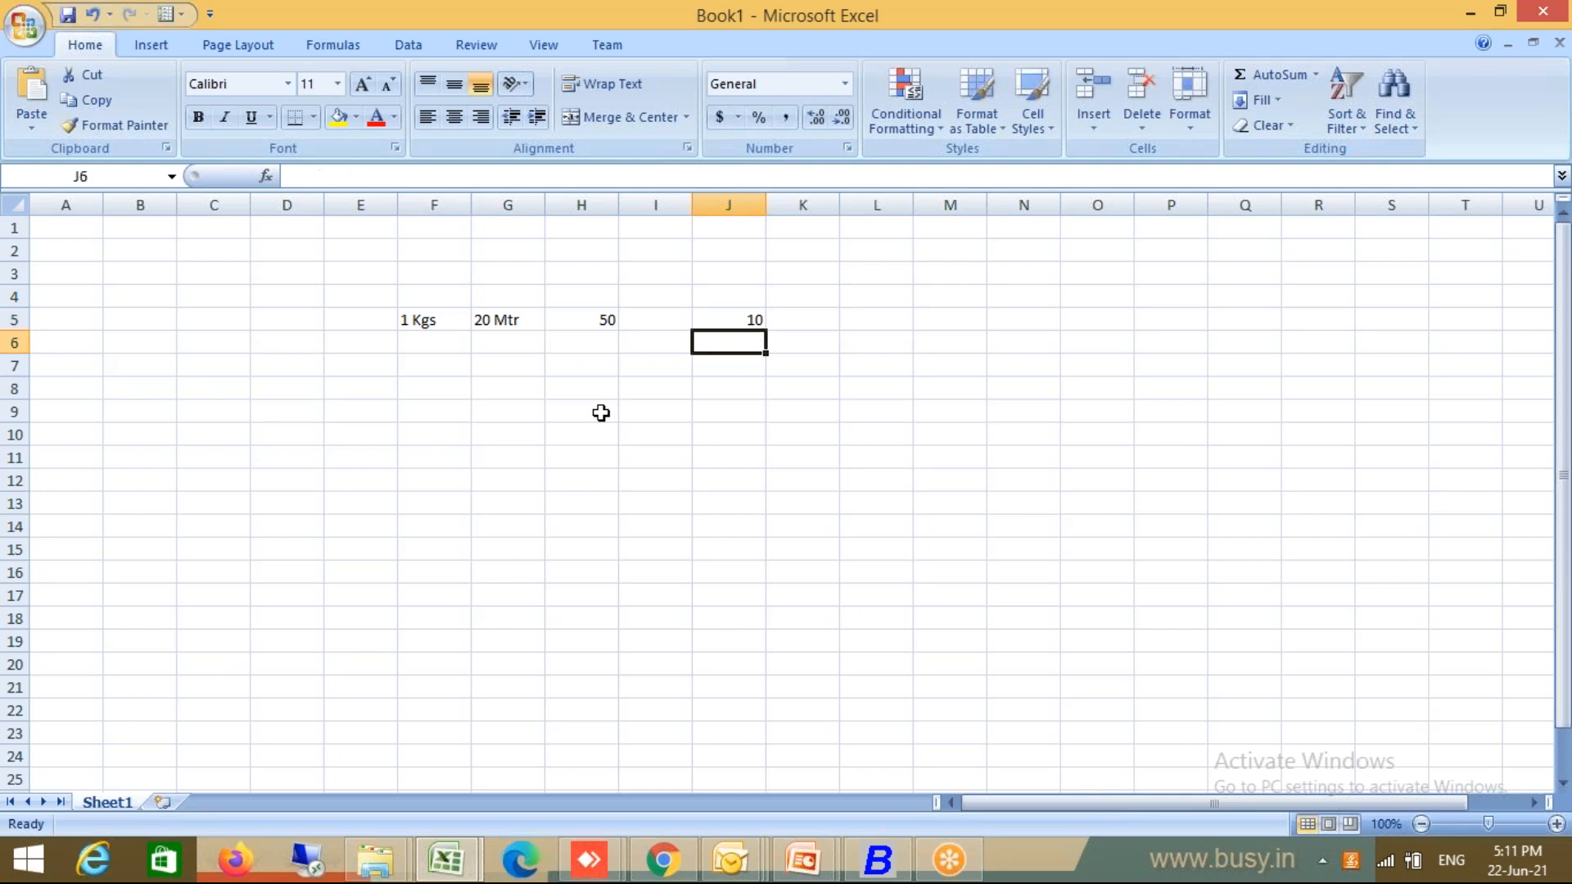
Enter the label Wise in K5 and the cost 1.50 in J6
key("Right")
type("Wise")
key("Return")
key("Left")
type("1.50")
key("Return")
key("Up")
key("Right")
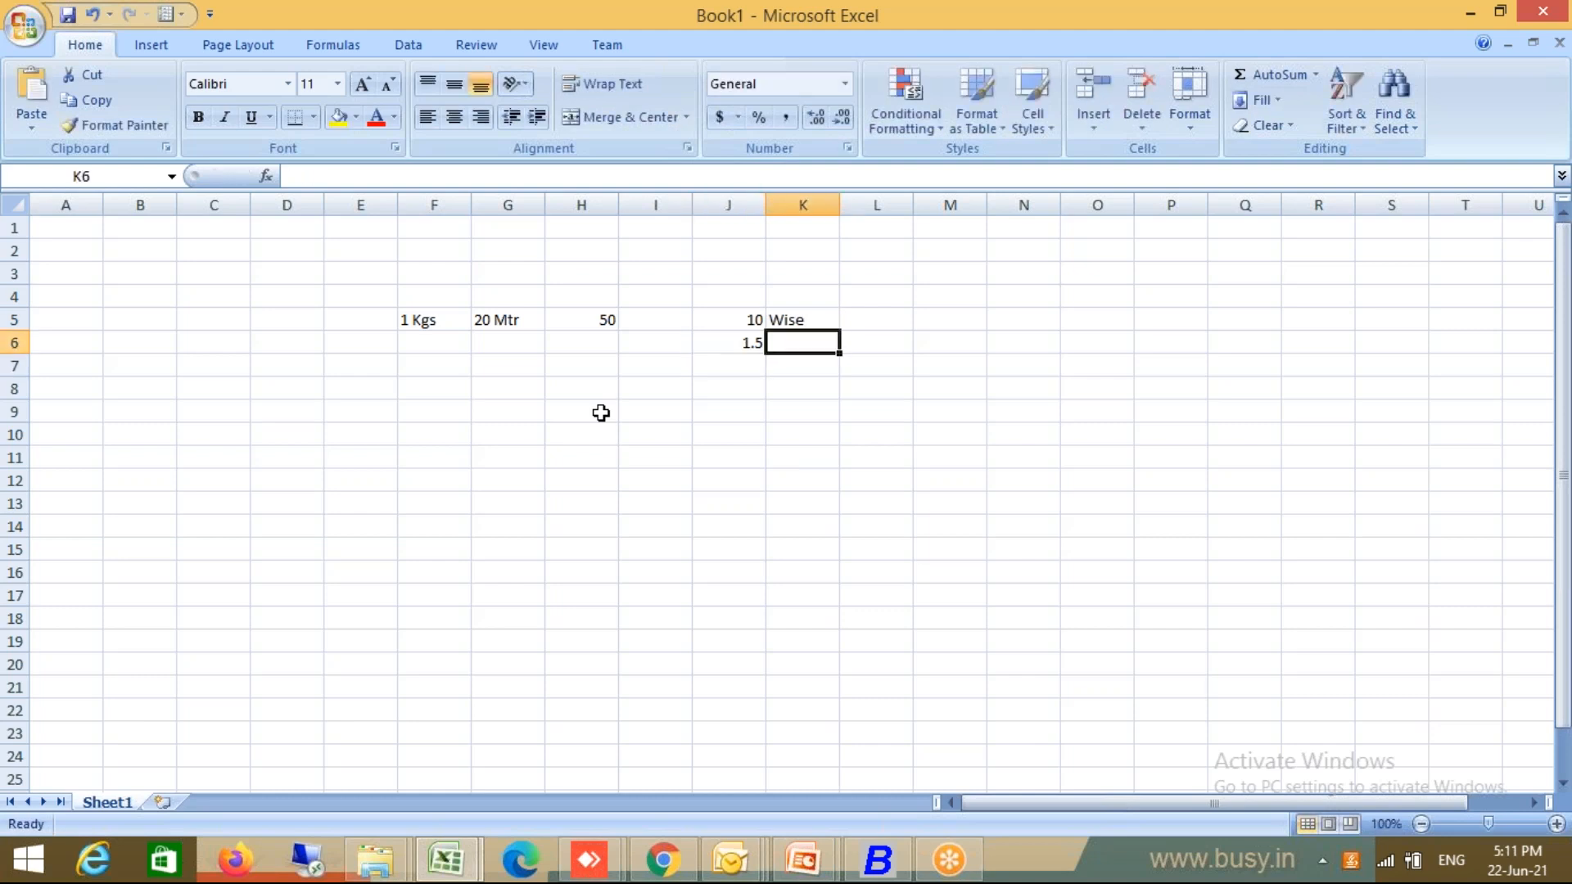
Enter 12 in J7 and label it Service in K7
key("Down")
key("Left")
type("12")
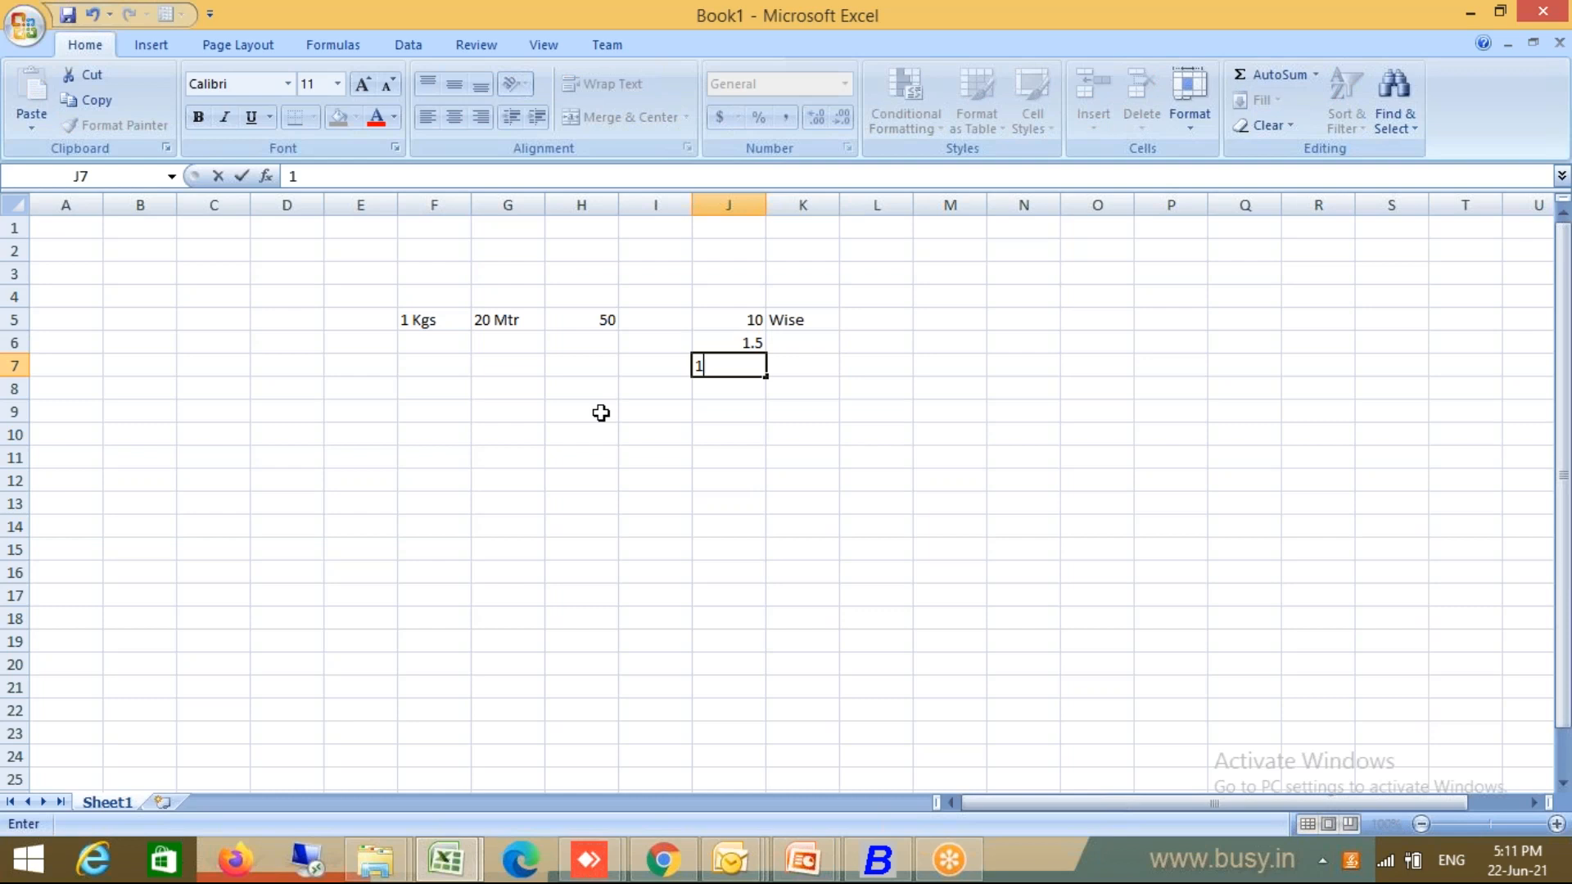
key("Return")
key("Return")
key("Up")
key("Right")
key("Right")
key("Up")
key("Left")
type("Service")
key("Up")
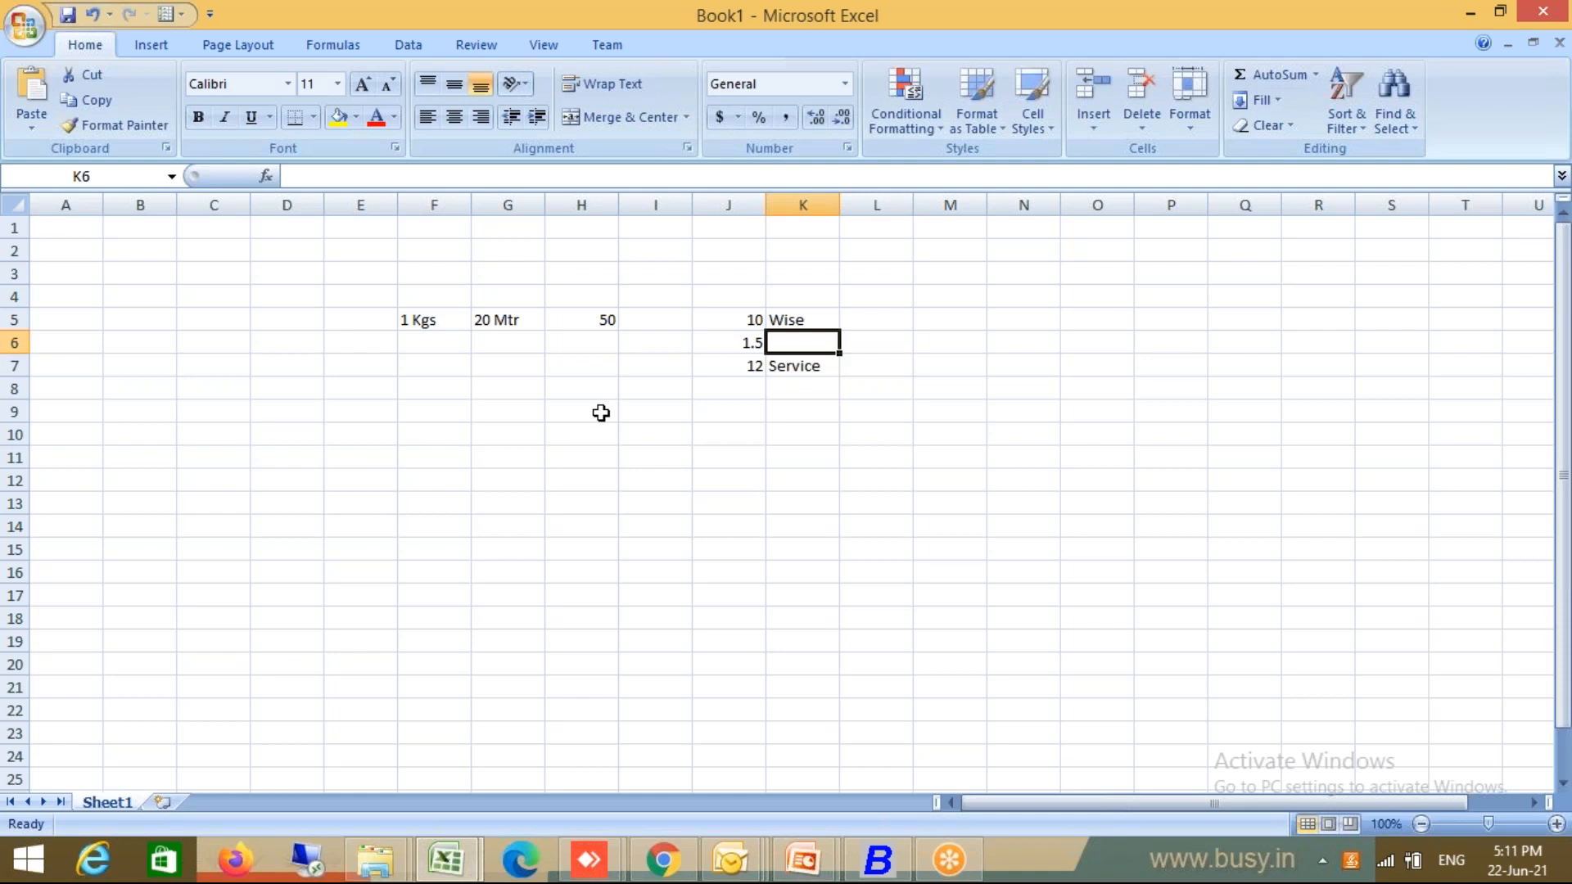
Correct the label in K5 to Wire
key("Up")
key("F2")
key("BackSpace")
key("BackSpace")
type("re")
key("Return")
key("Up")
key("Left")
key("ctrl+Left")
key("ctrl+Left")
key("ctrl+Right")
key("Right")
key("Right")
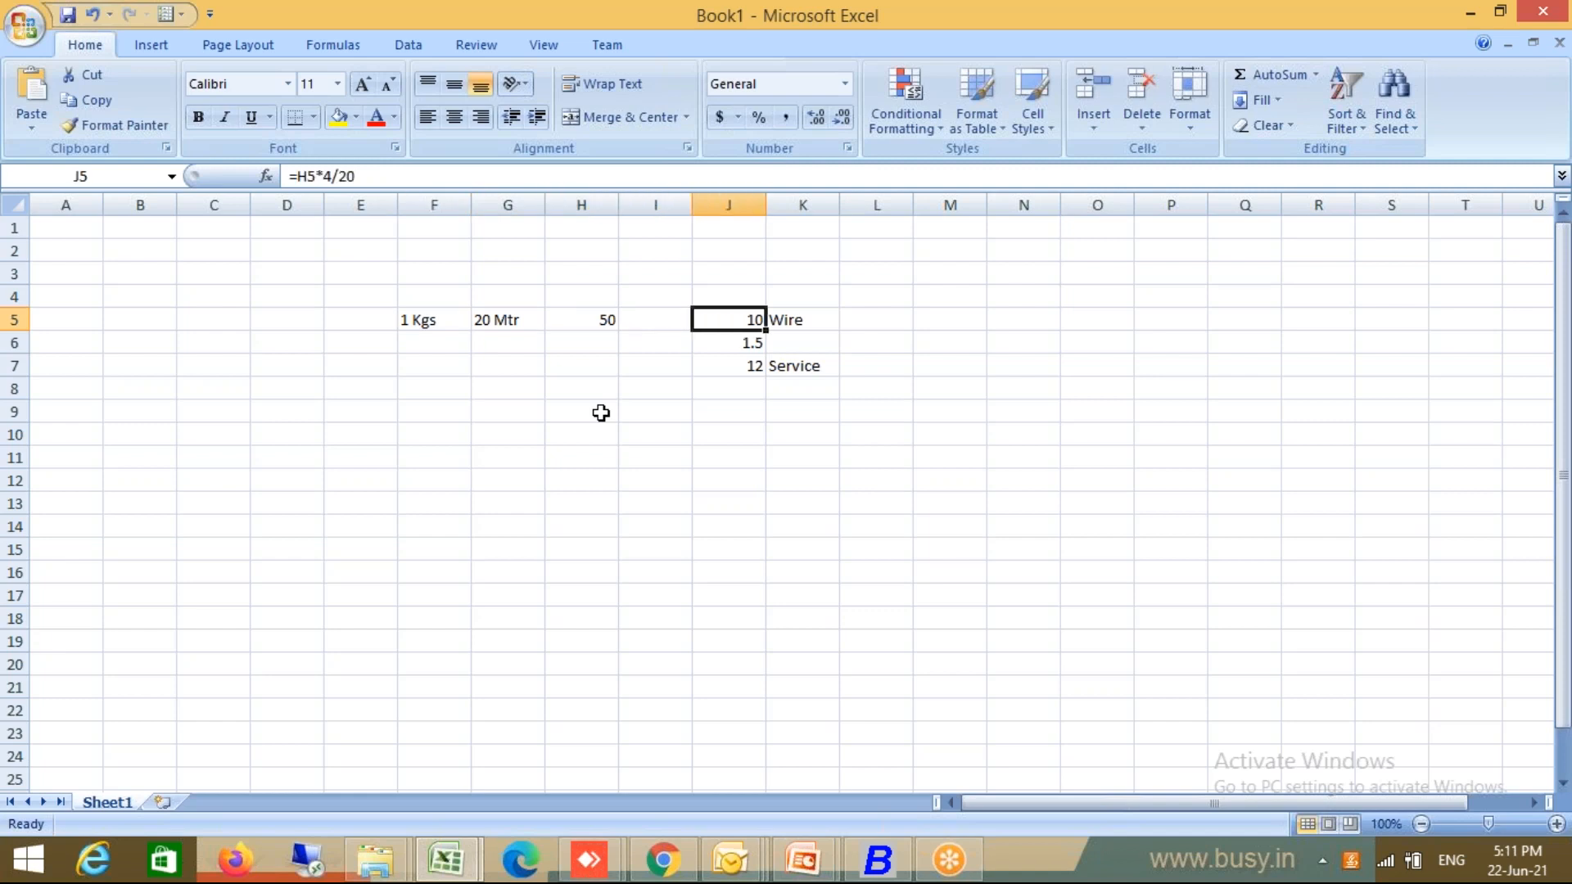
Total the costs in J5 to J7 with a SUM formula in J9
key("Right")
key("Down")
key("Down")
key("Down")
key("Left")
key("Down")
type("=sum(")
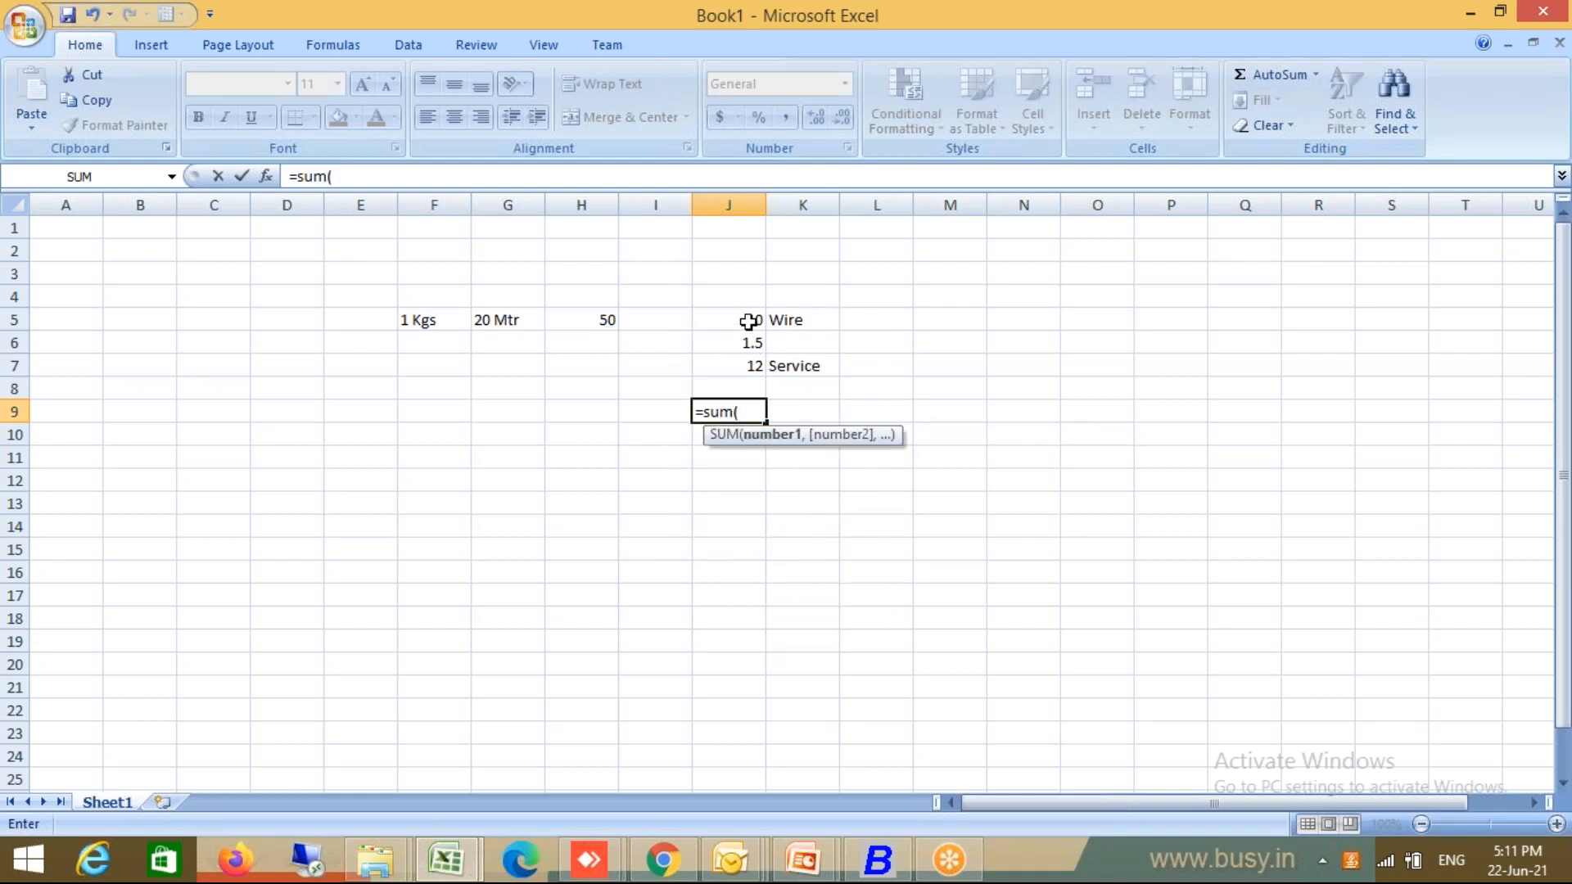
left_click_drag(745, 320, 749, 366)
key("Return")
key("Up")
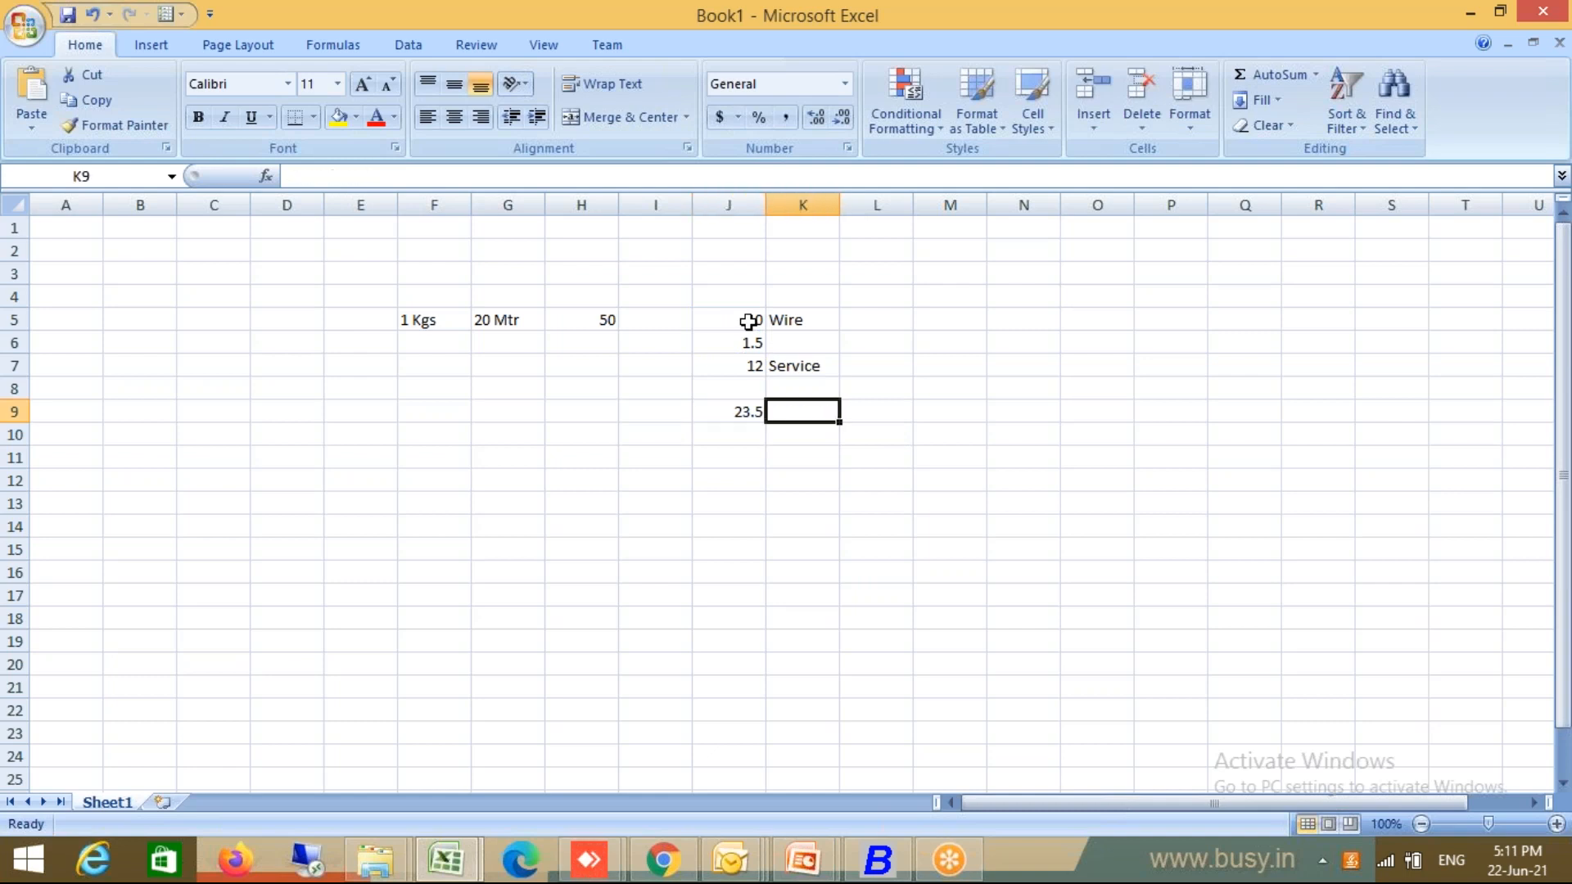
Switch to Busy and start a new Material Received from Party voucher
left_click(878, 860)
key("Left")
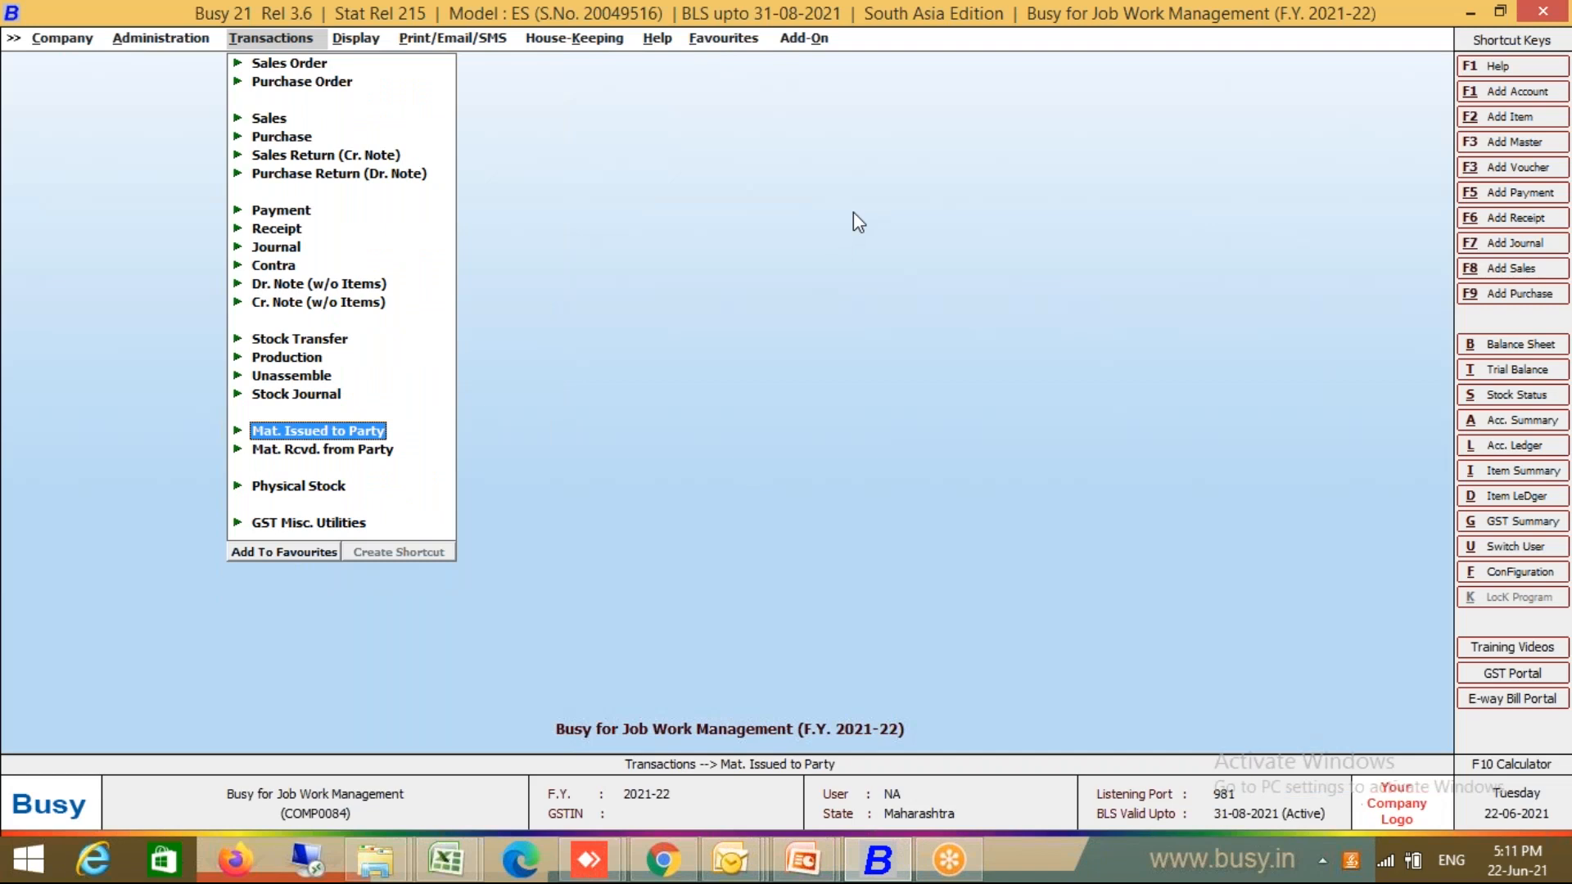
key("Down")
key("Return")
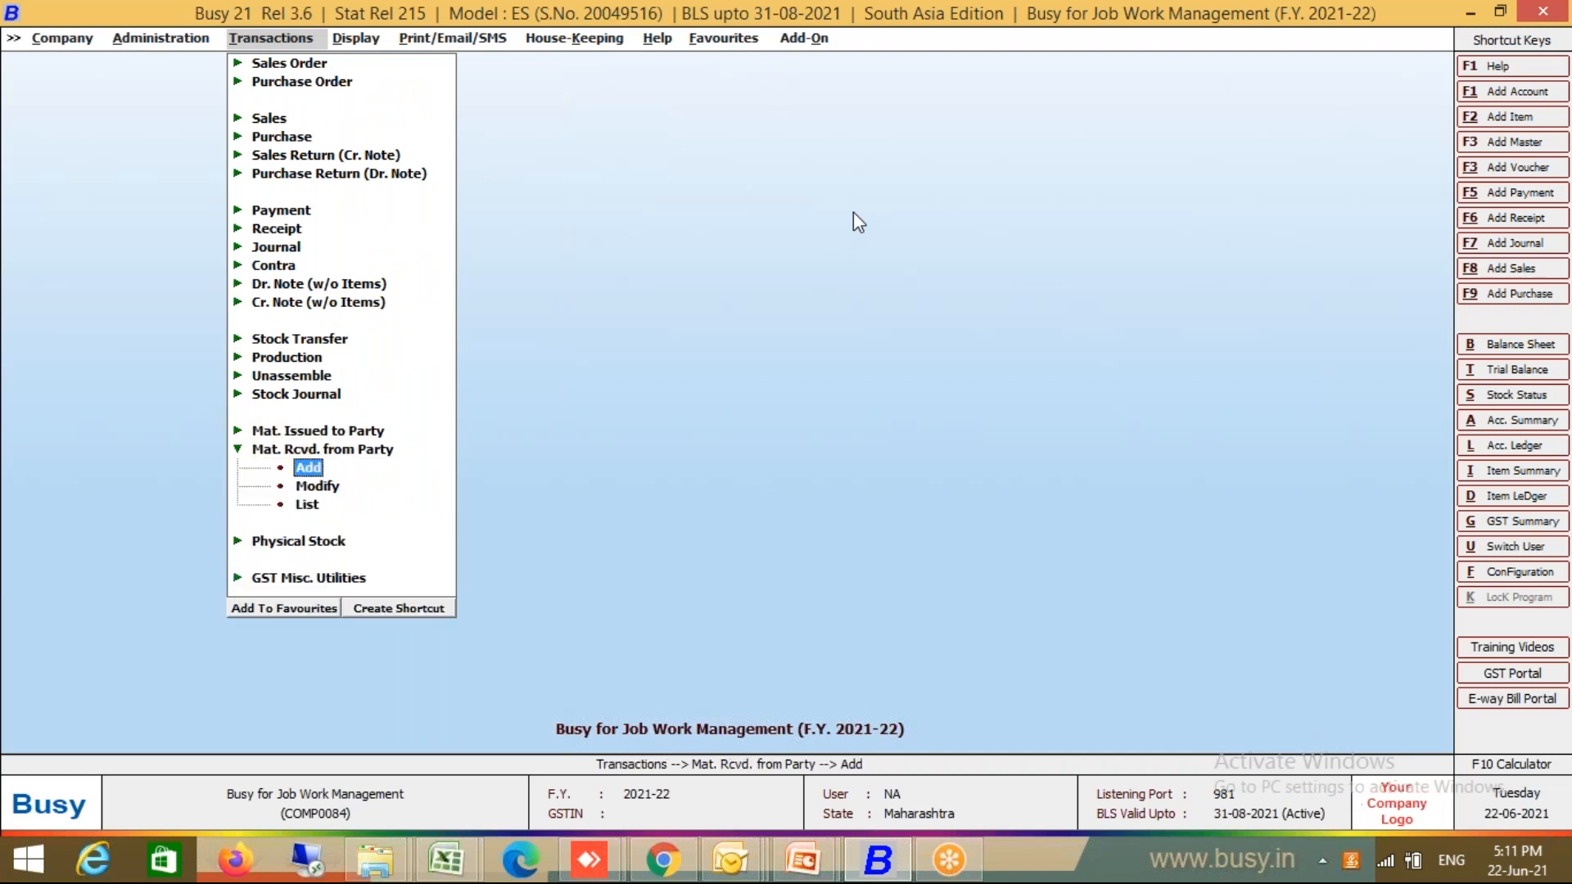
key("Return")
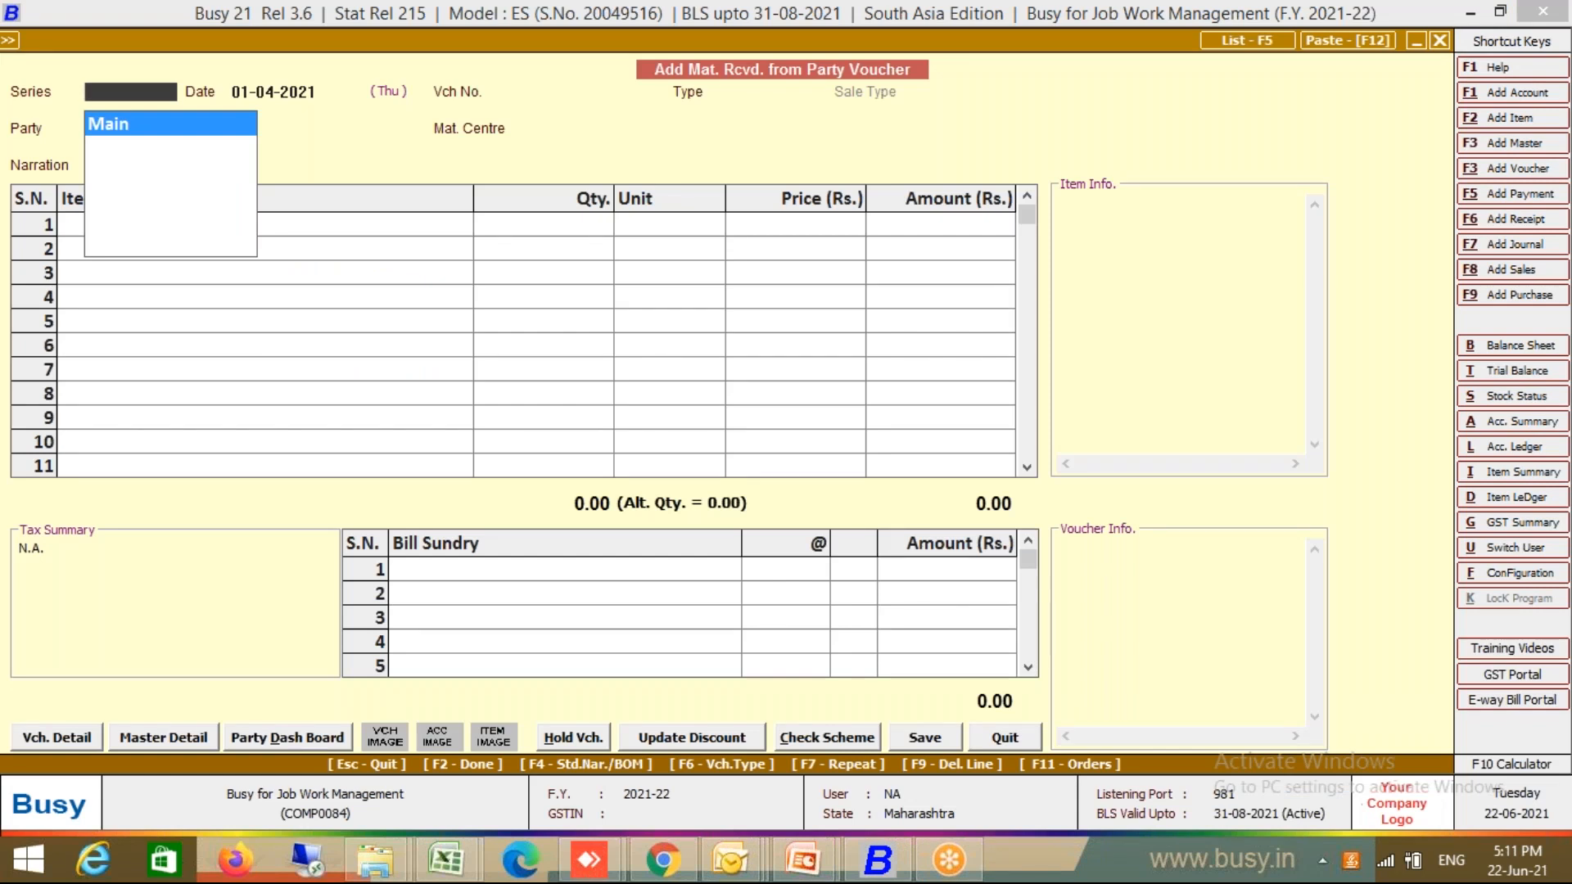
Choose the Main series, date the voucher 06-04-2021 and number it JOB/01
key("Return")
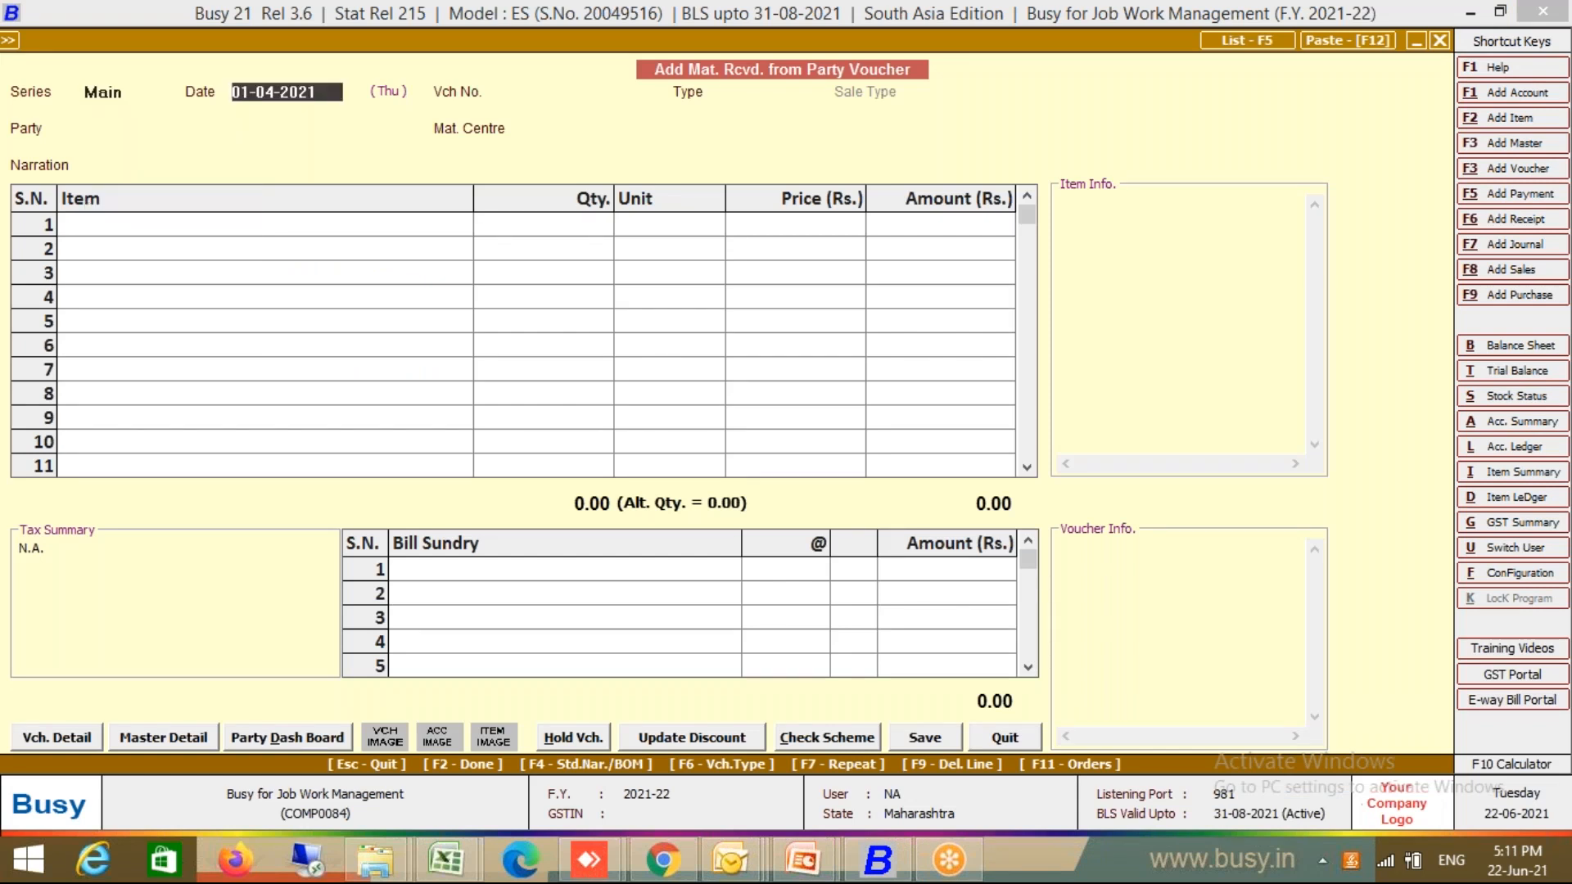
type("6")
key("Return")
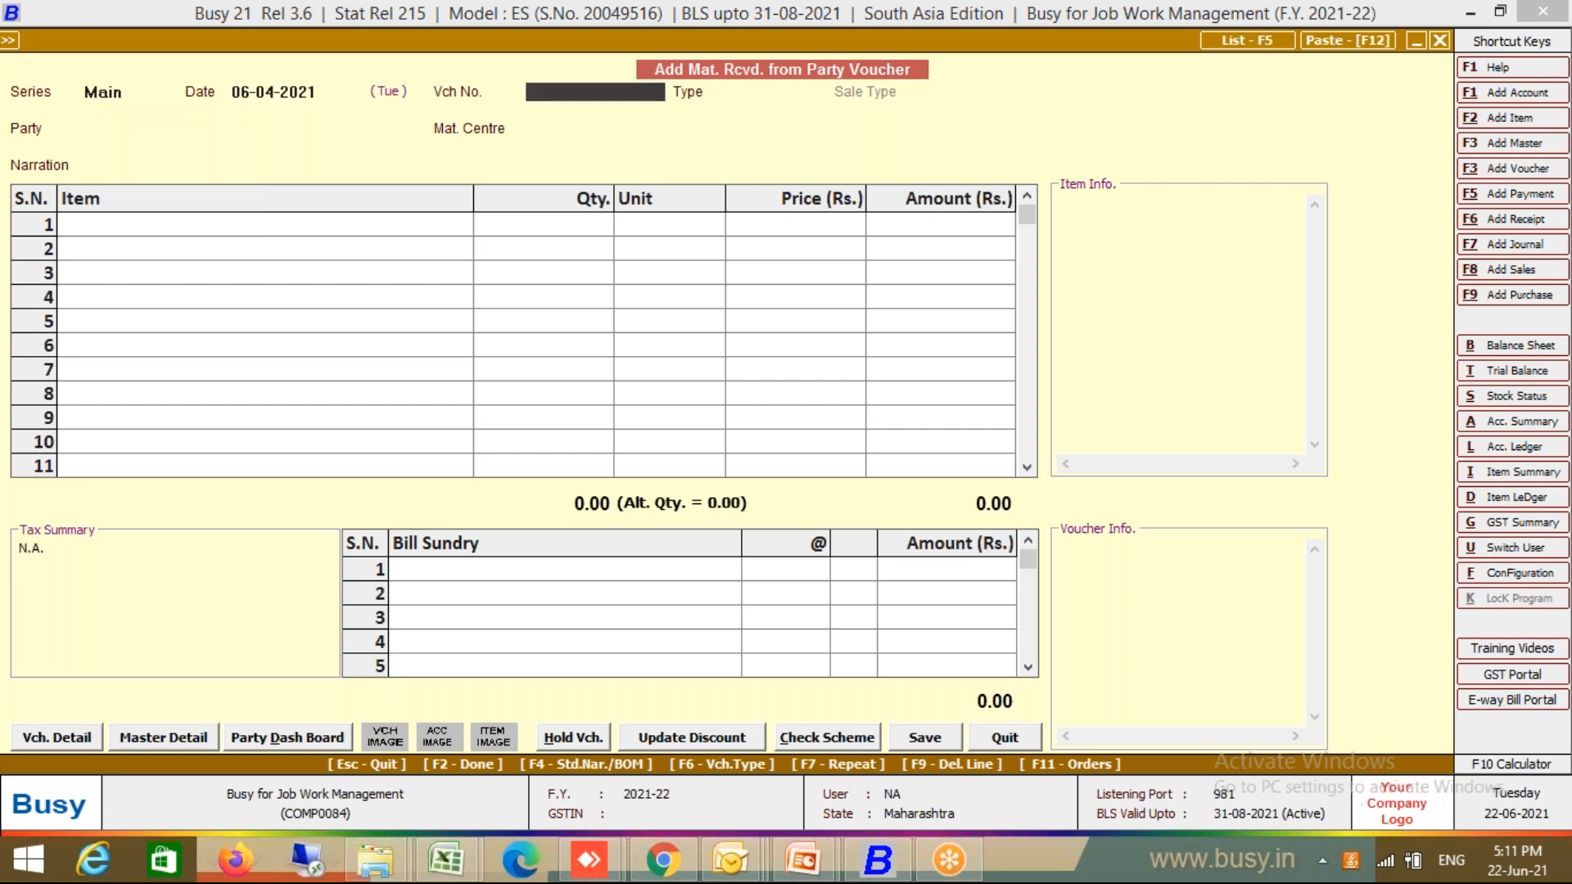
type("JOB/01")
key("Return")
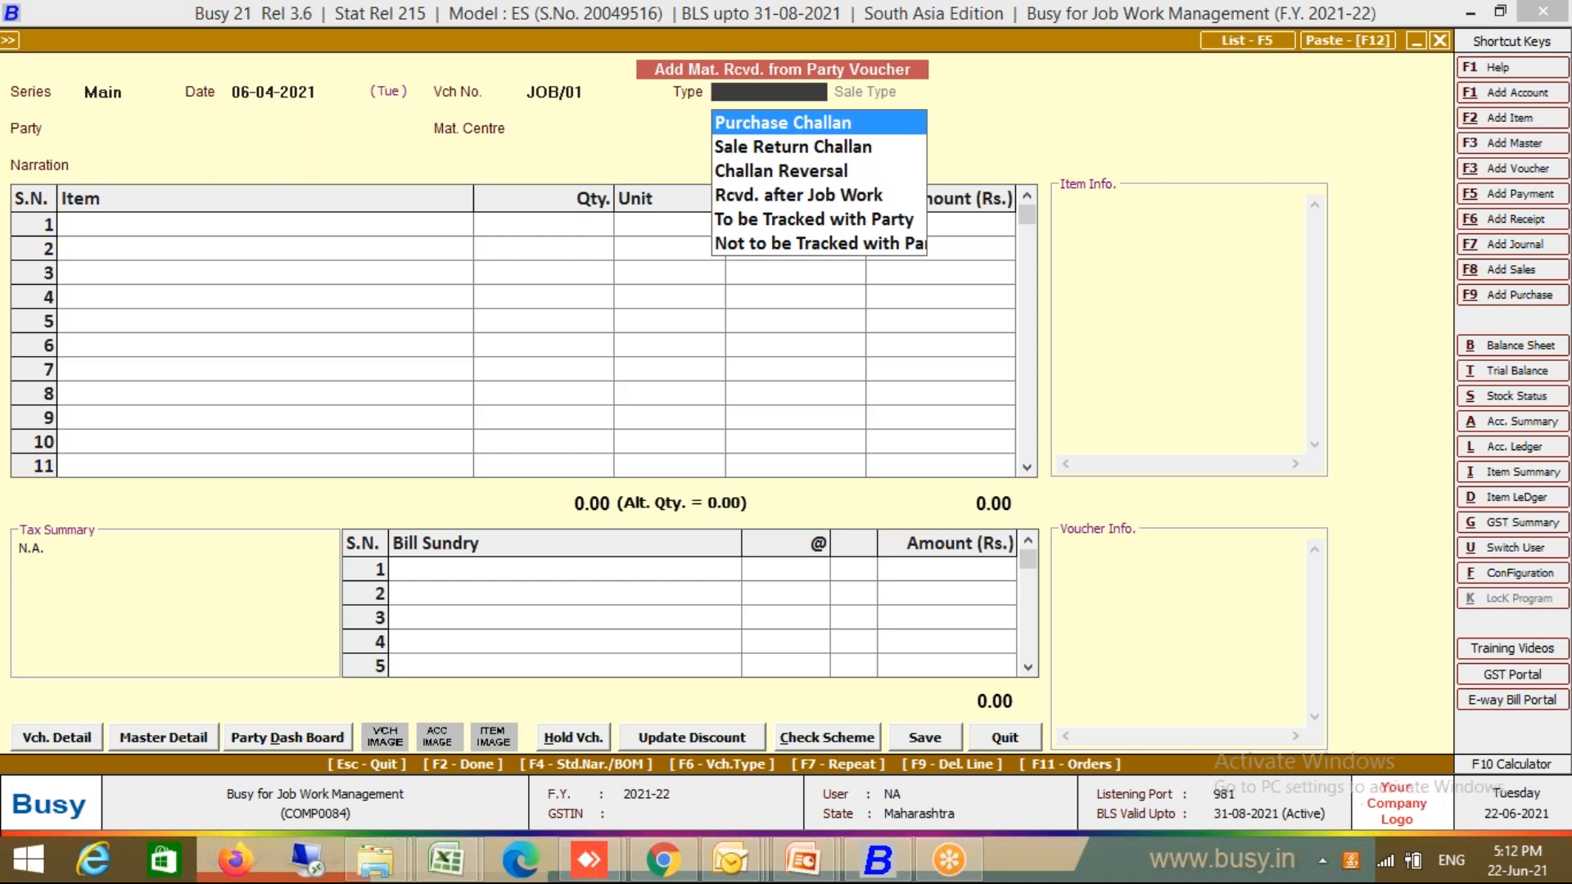
Set the voucher type to Purchase Challan with the purchase type L/GST-MultiRate
key("Return")
type("mul")
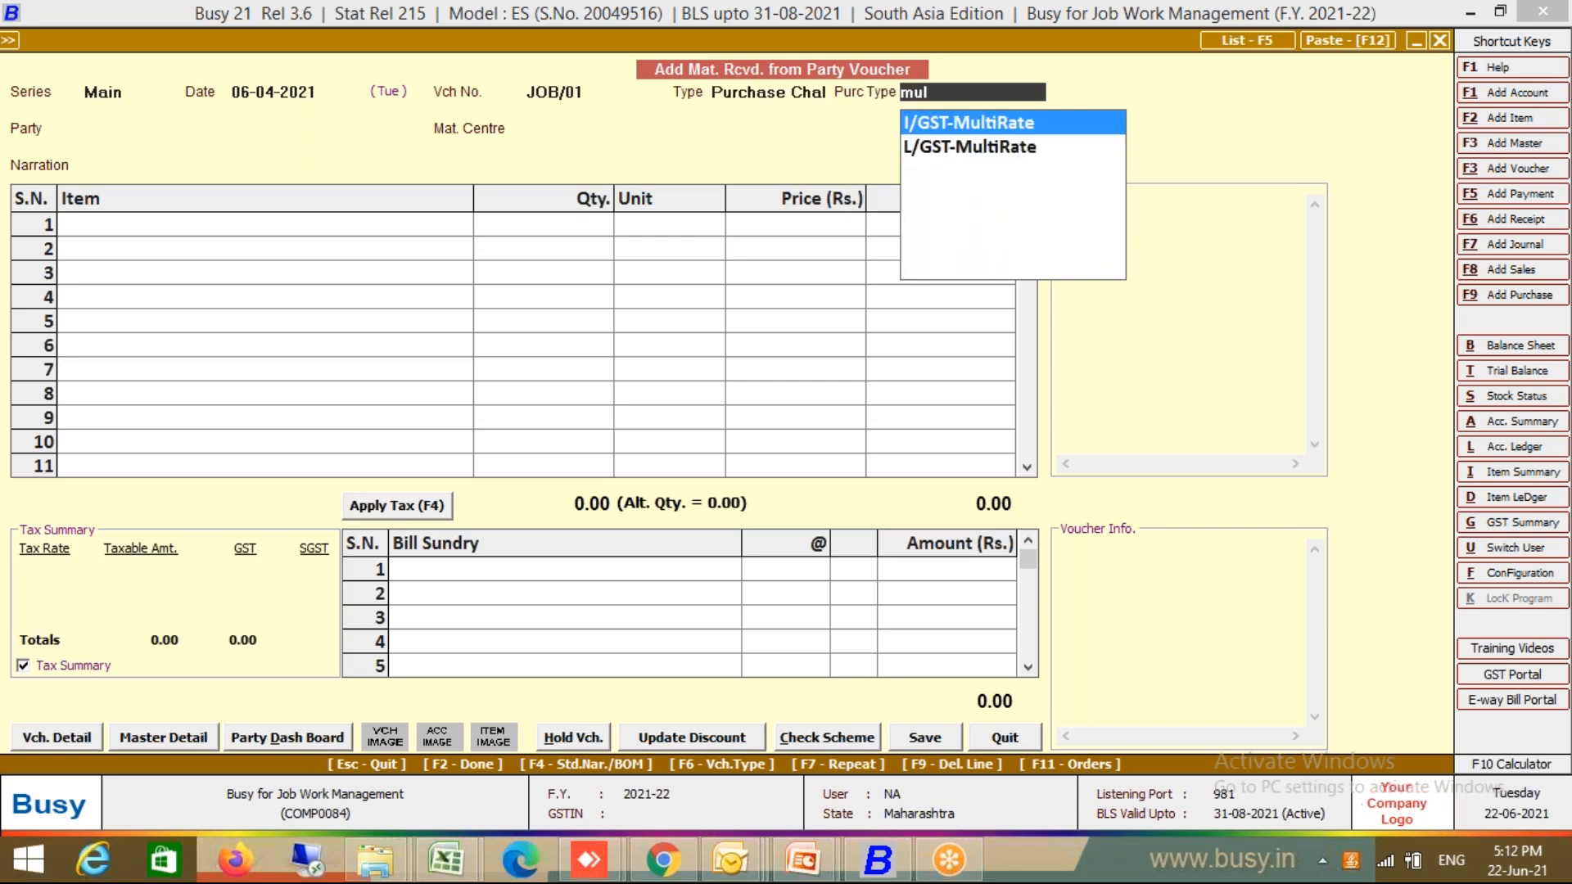
key("Down")
key("Return")
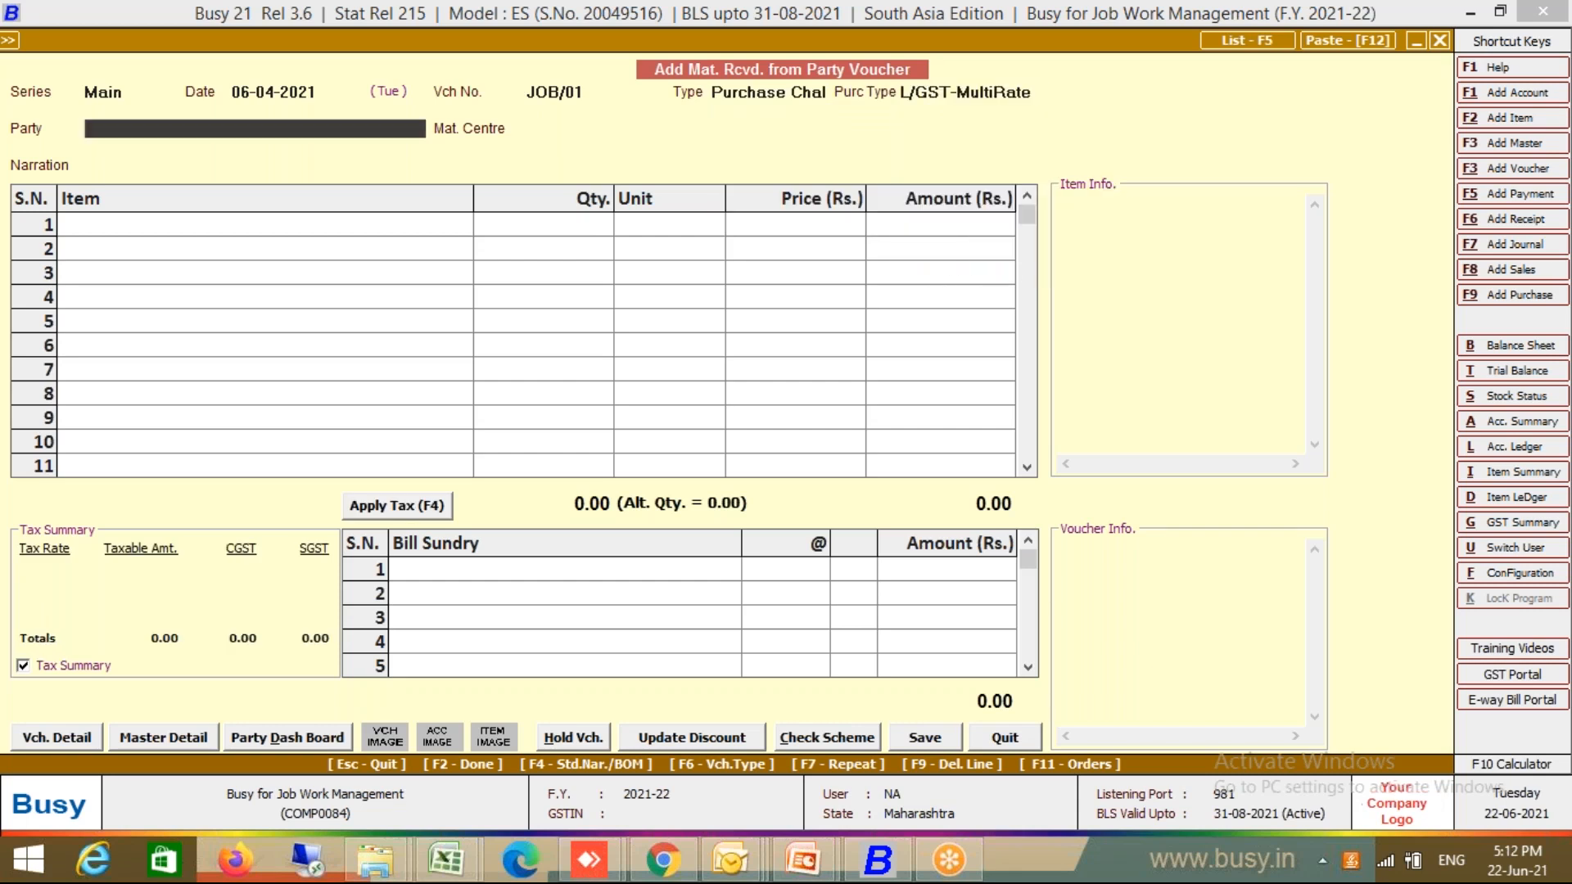
Select Service Vendor as the party and Main Store as the material centre
key("Down")
key("Down")
key("Down")
key("Up")
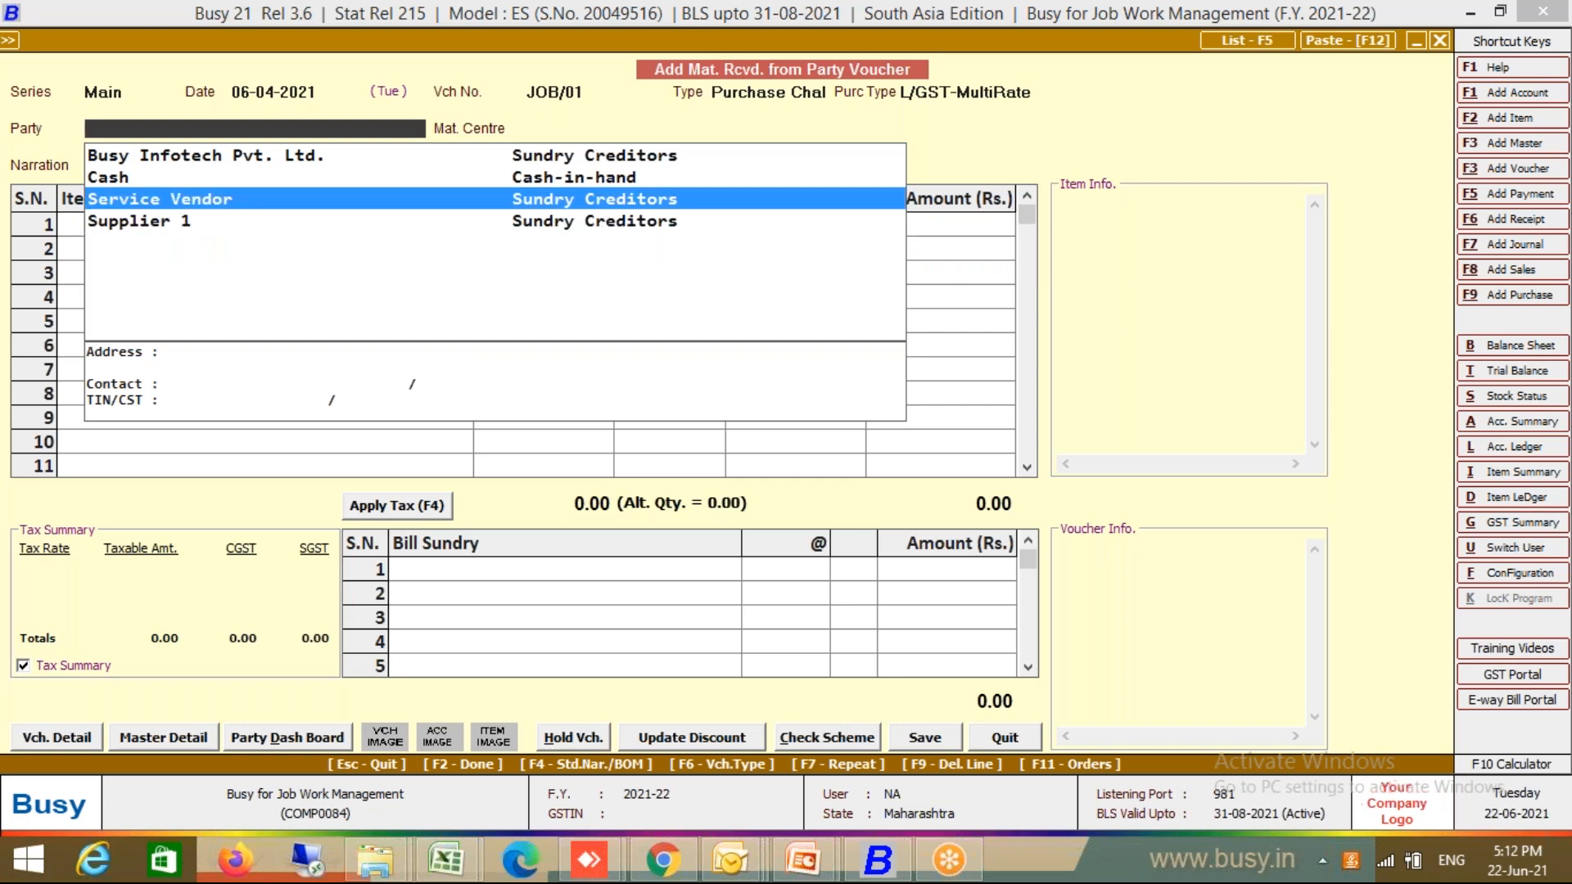
key("Return")
key("Return")
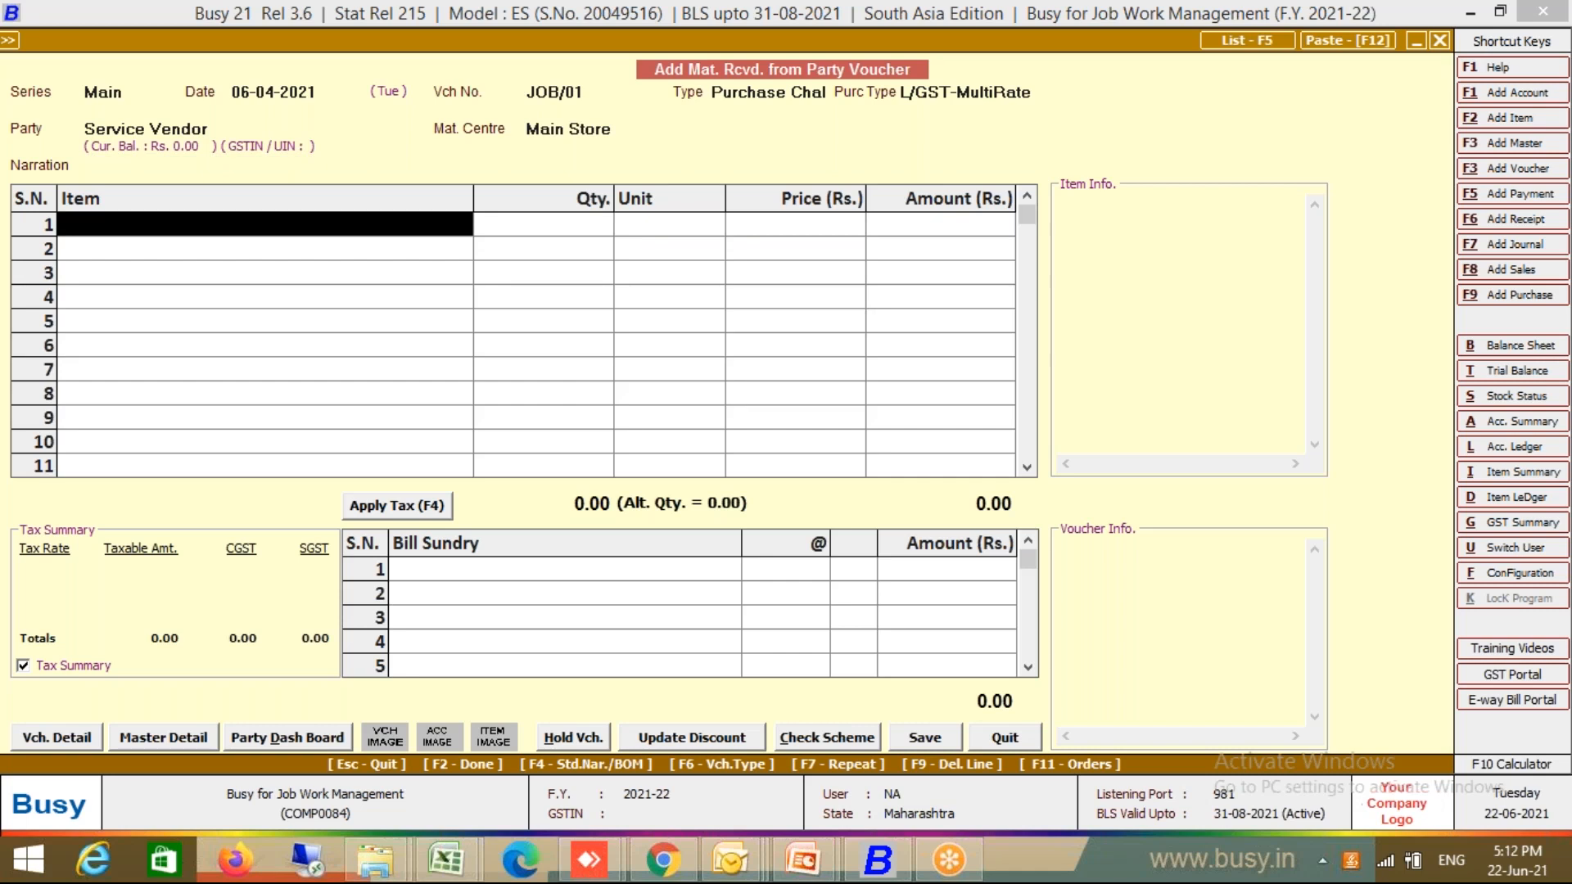
Load the voucher items from the pending order dated 01-06-2021
key("F4")
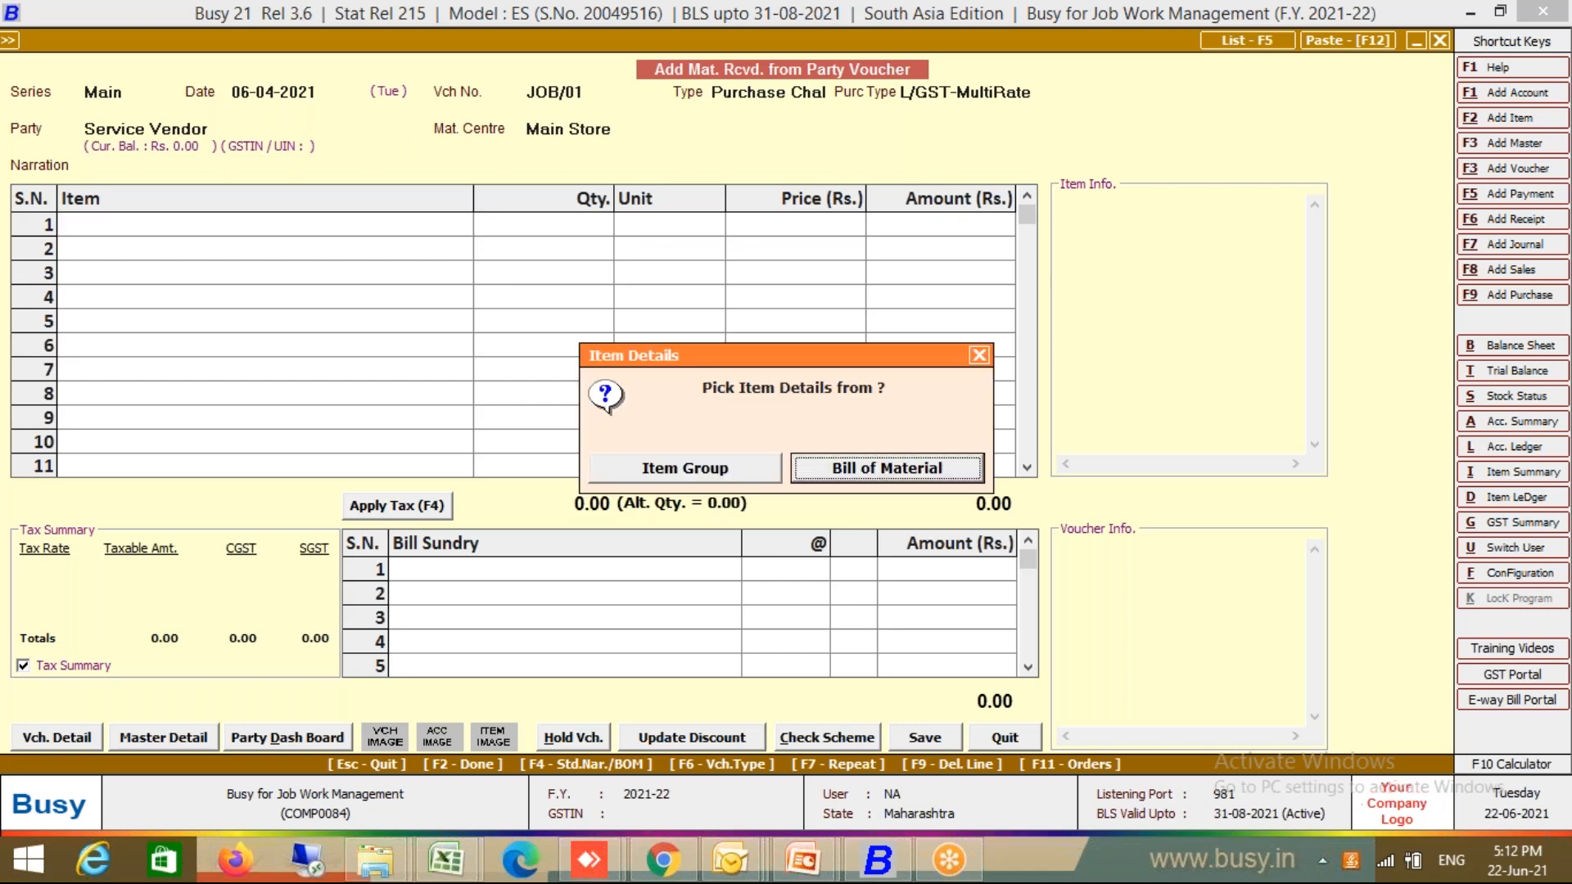
key("Escape")
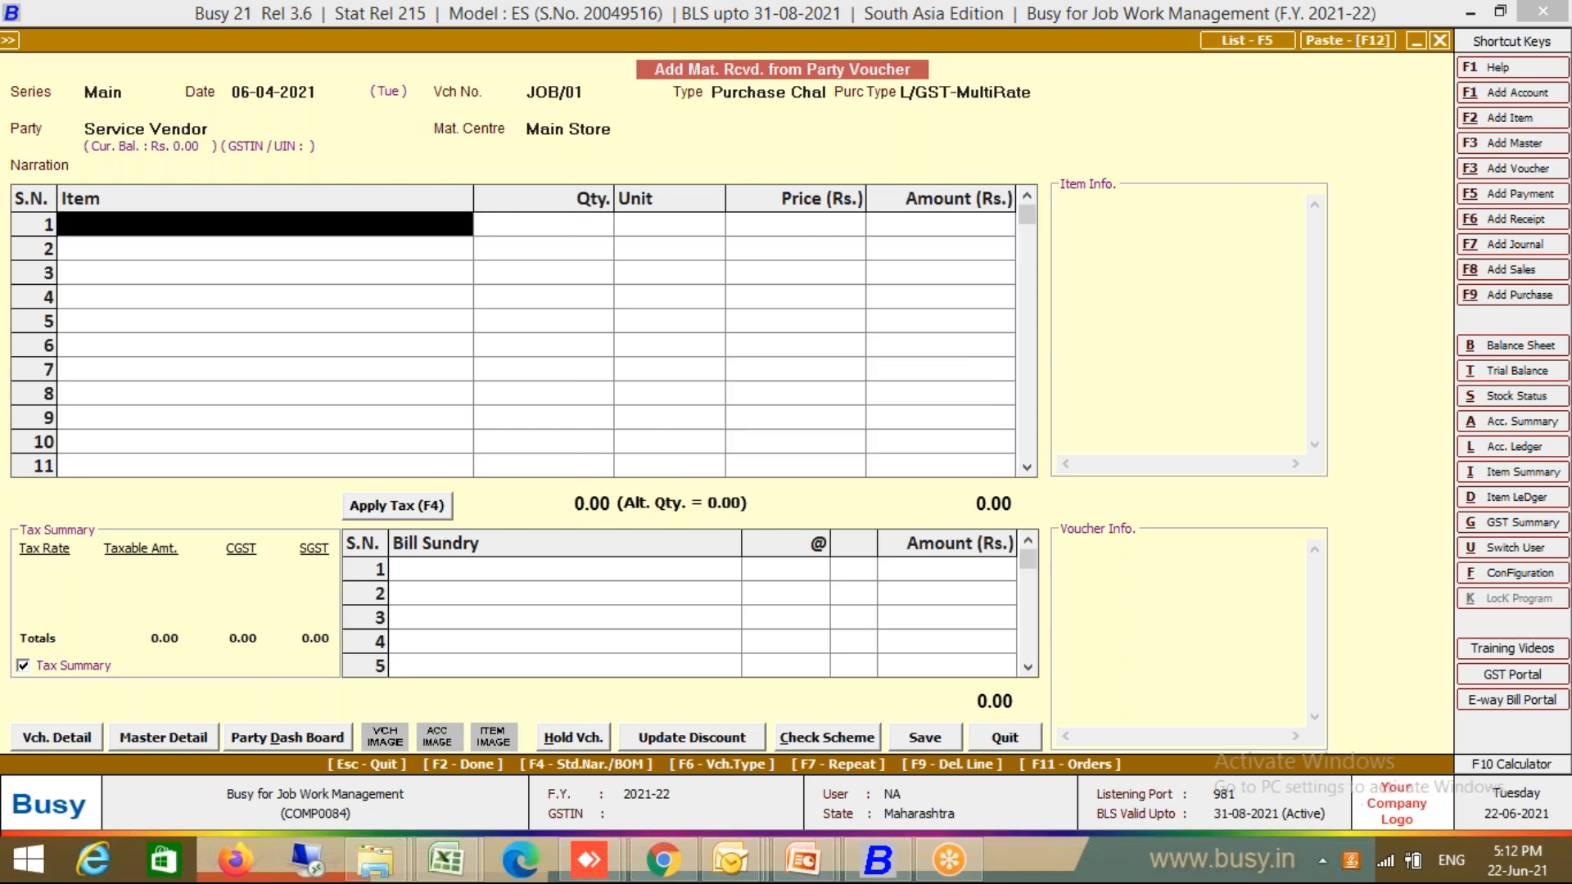
key("F11")
key("space")
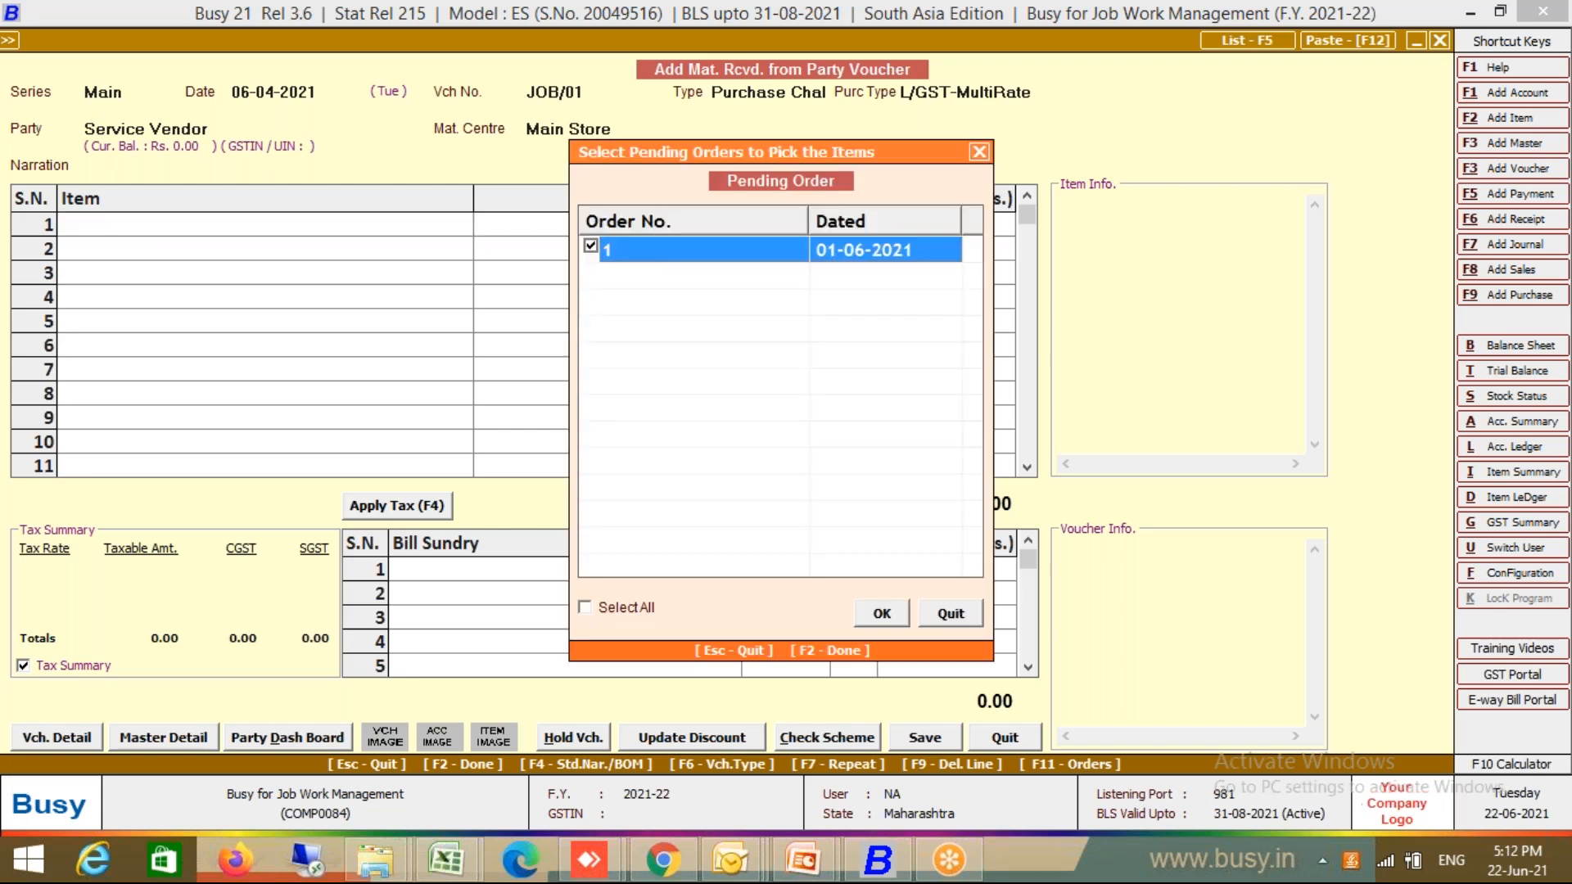
key("F2")
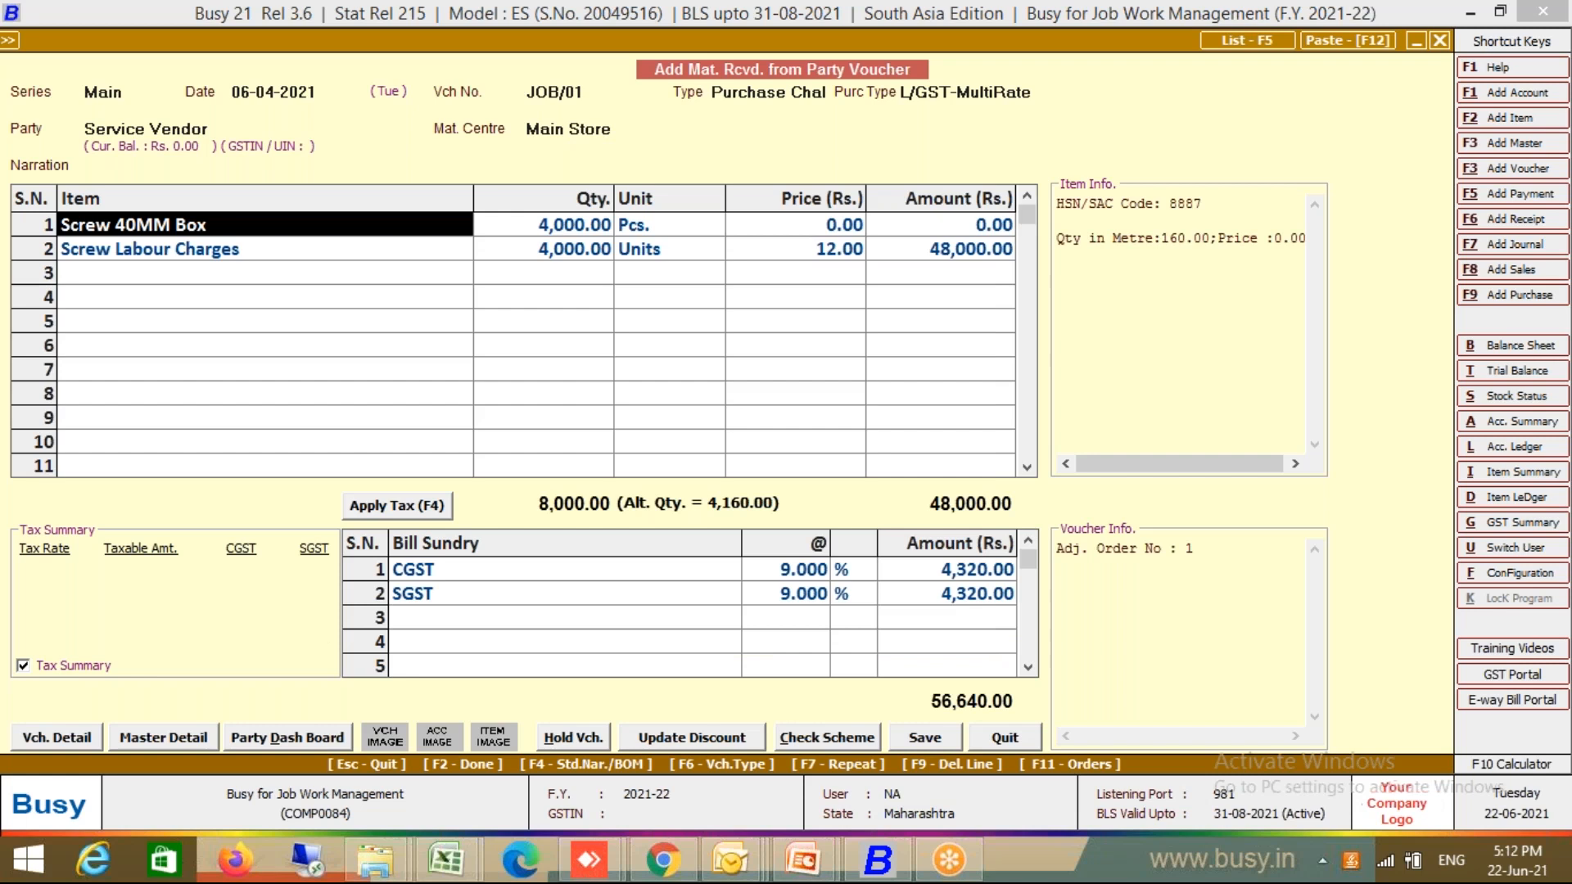
Set the Screw 40MM Box quantity to 2500 Pcs. and continue to its consumed materials
key("Return")
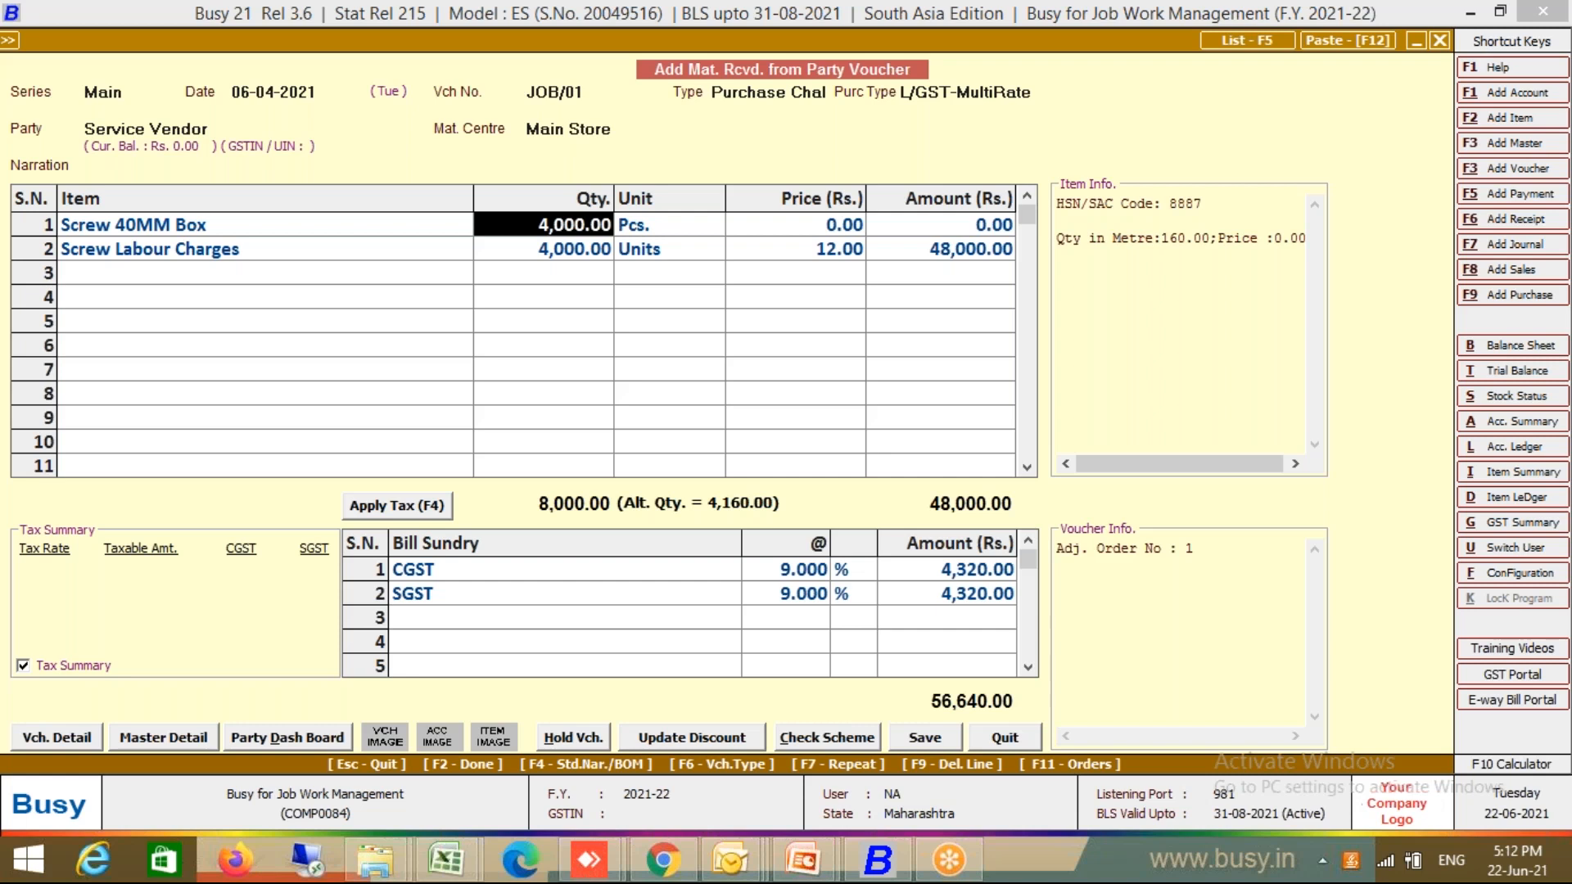
type("2500")
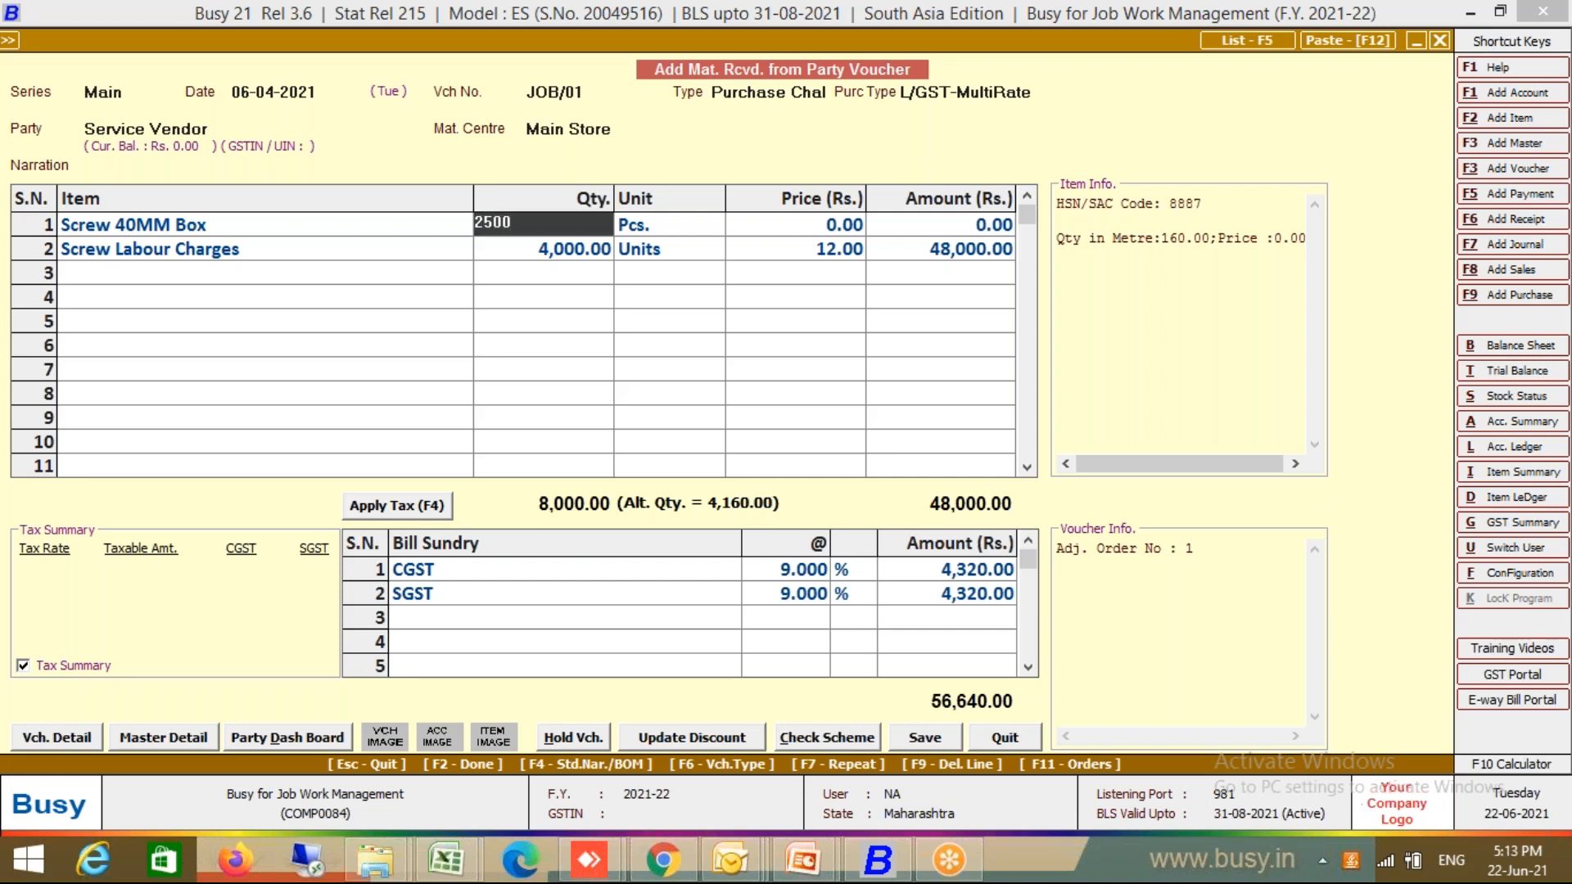
key("Return")
key("Return")
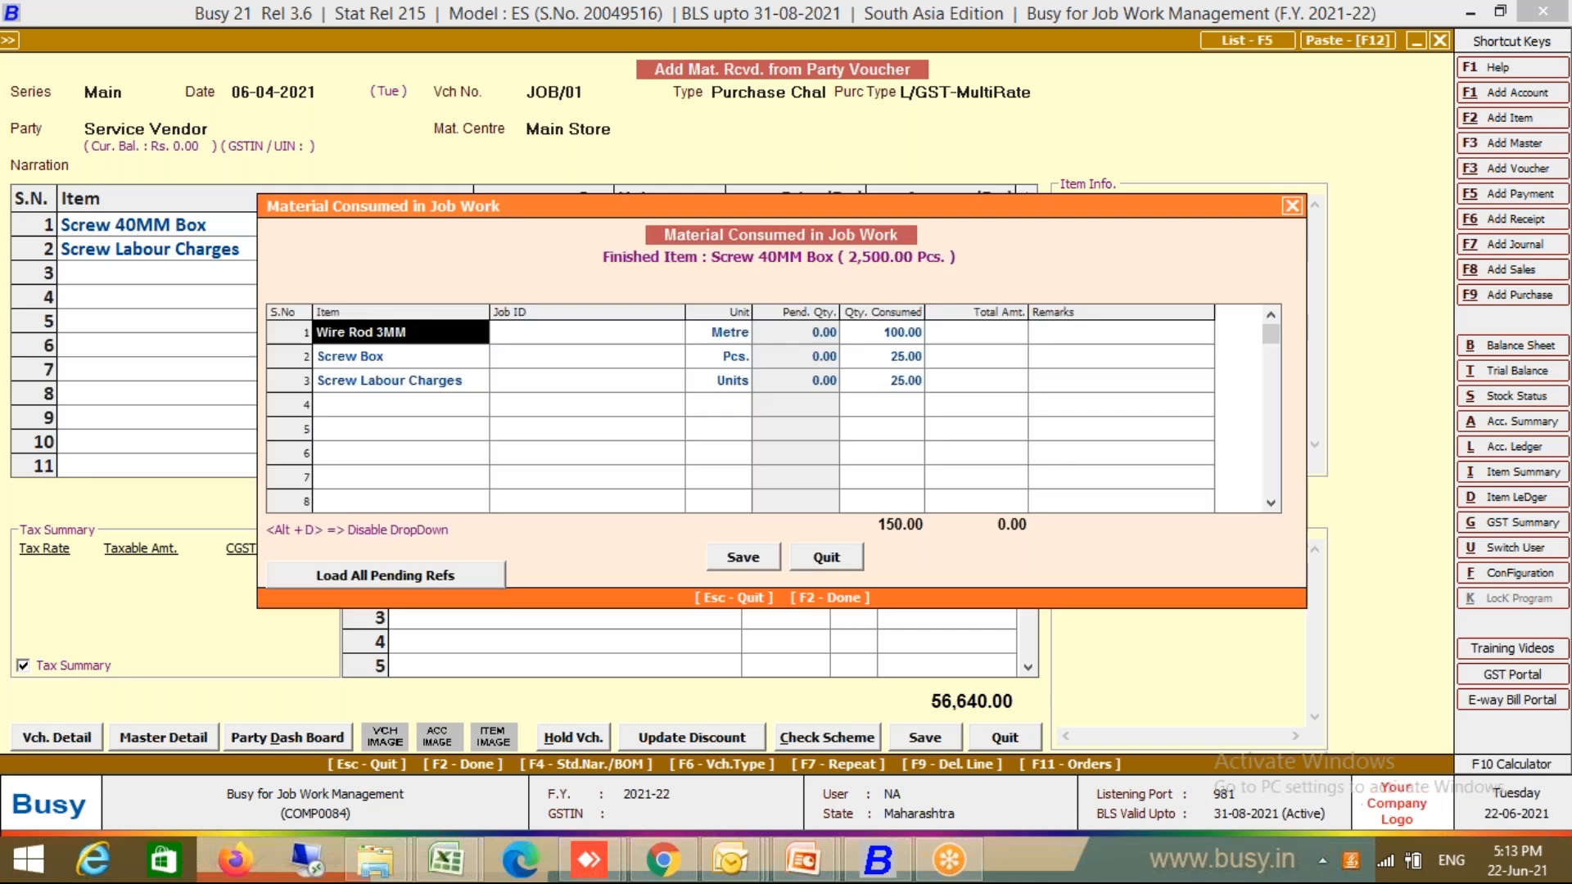
Assign Job ID 1 to the consumed Wire Rod 3MM, Screw Box and Screw Labour Charges, and save the consumption details
key("Return")
key("Return")
key("Return")
key("Return")
key("Return")
key("Return")
key("Return")
key("Return")
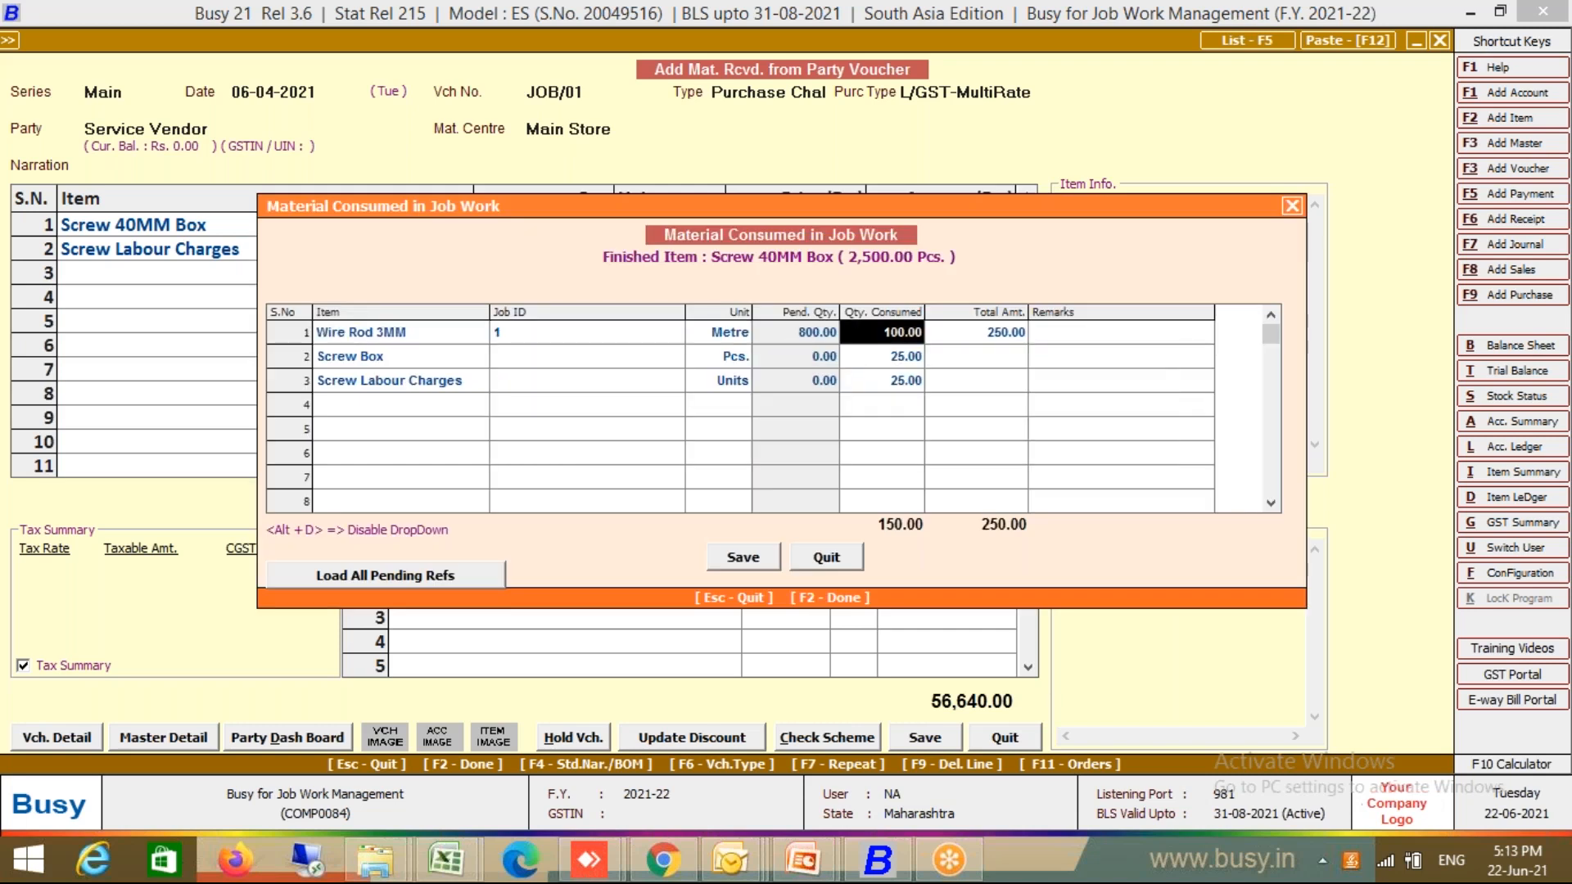
key("Return")
key("Return")
key("Return")
key("Return")
key("Return")
key("Return")
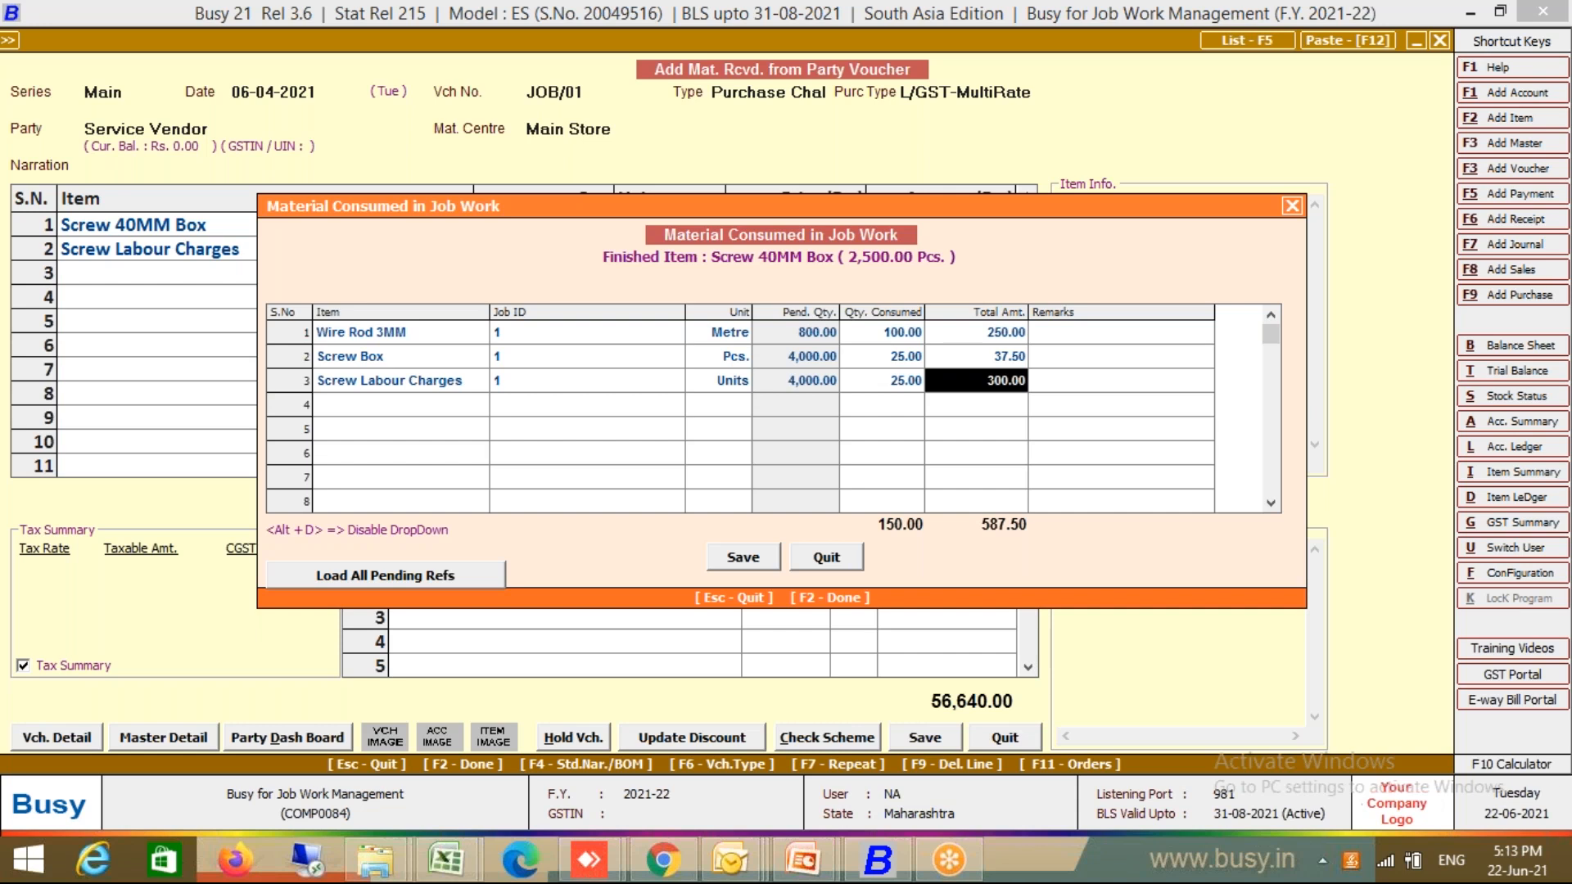
key("F2")
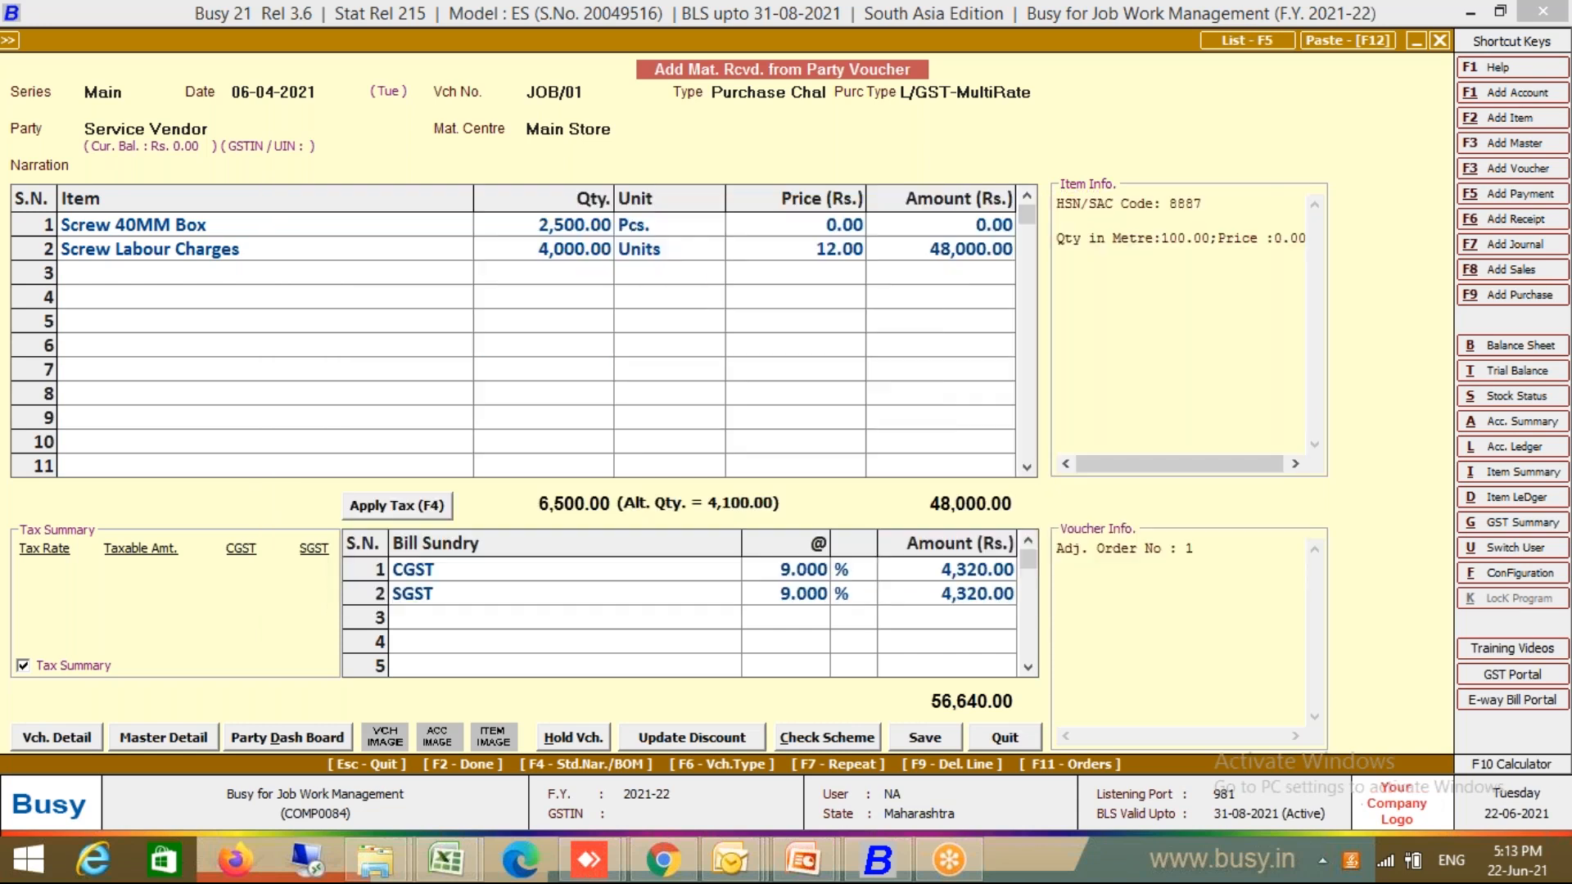
Try changing the Screw 40MM Box unit to Box and quit the received-material voucher
key("Return")
key("shift+Tab")
type("box")
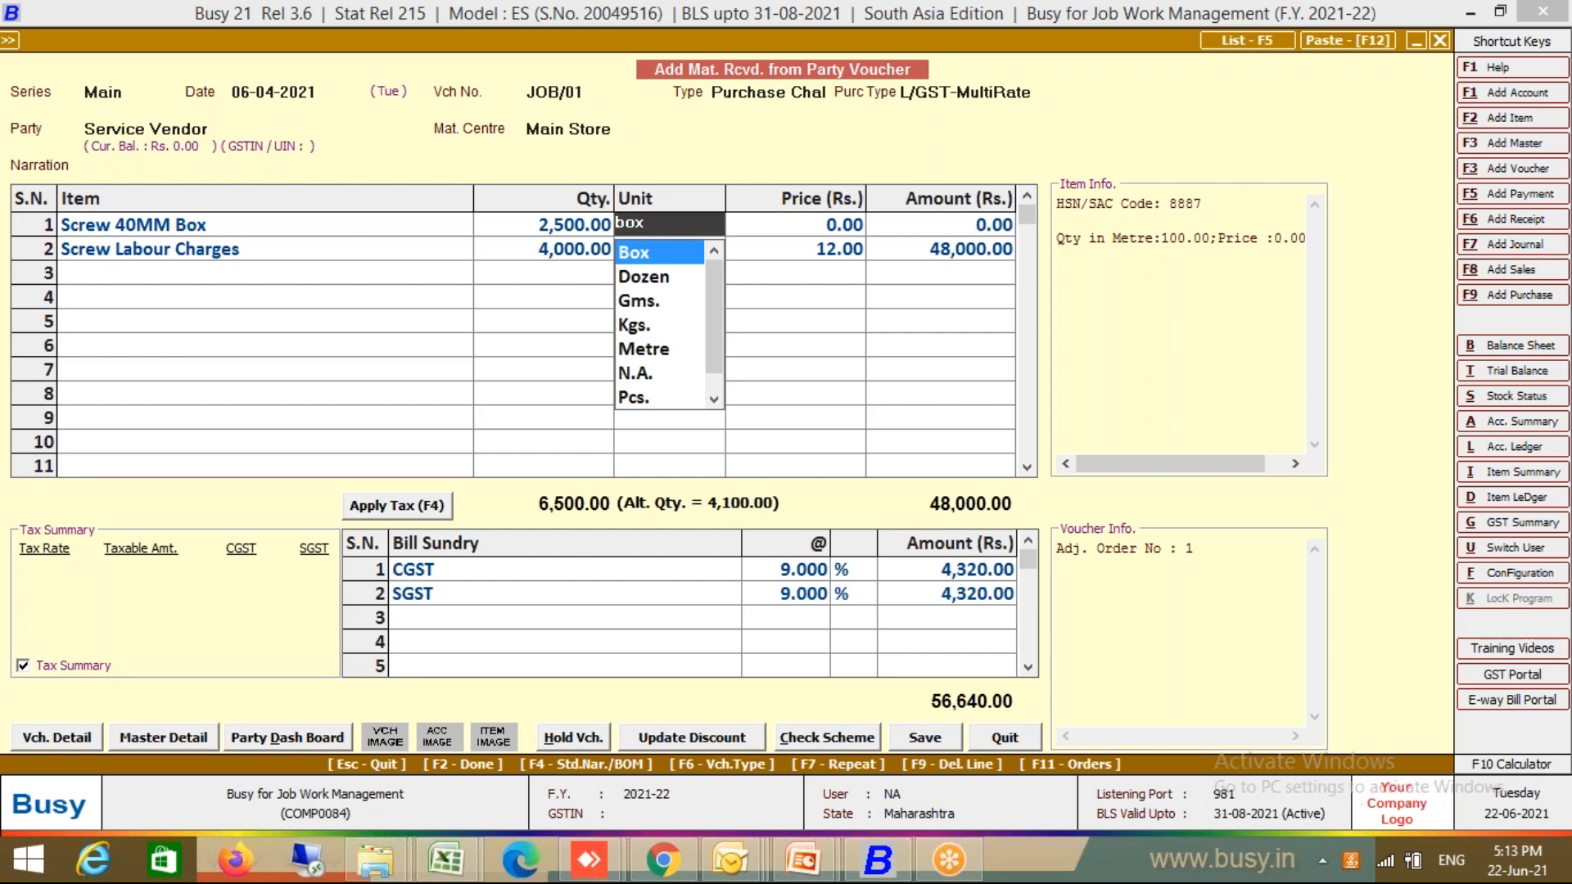
key("Return")
key("F2")
key("Return")
key("Escape")
key("Escape")
key("Escape")
key("Escape")
Open the Main series purchase order dated 01-06-2021 for modification
key("Left")
key("Return")
key("Left")
key("Home")
key("Down")
key("Right")
key("Down")
key("Return")
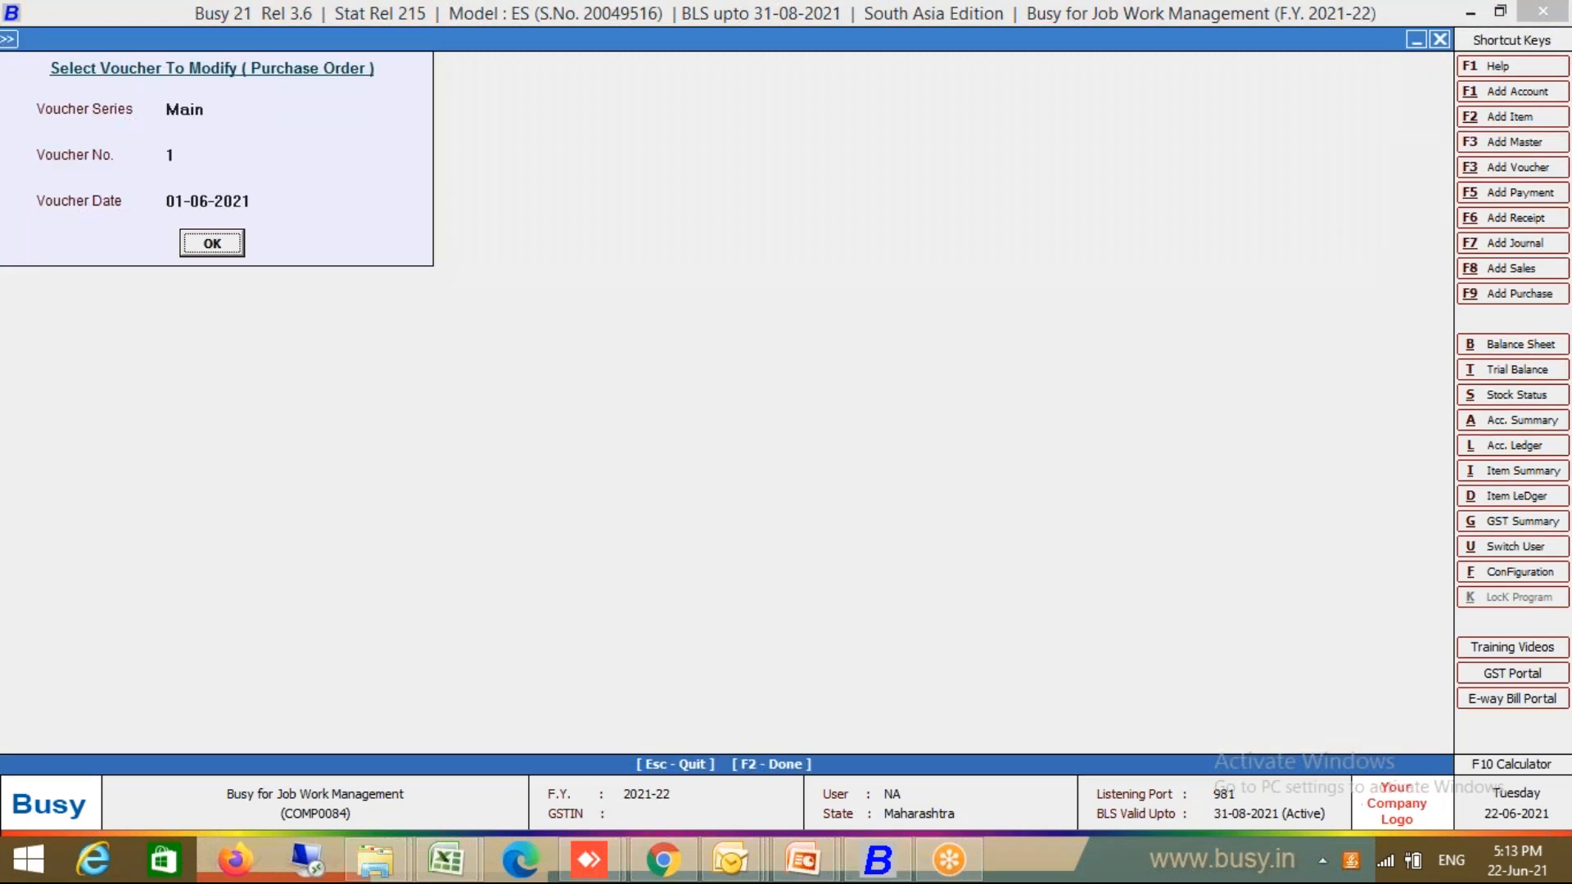
key("Return")
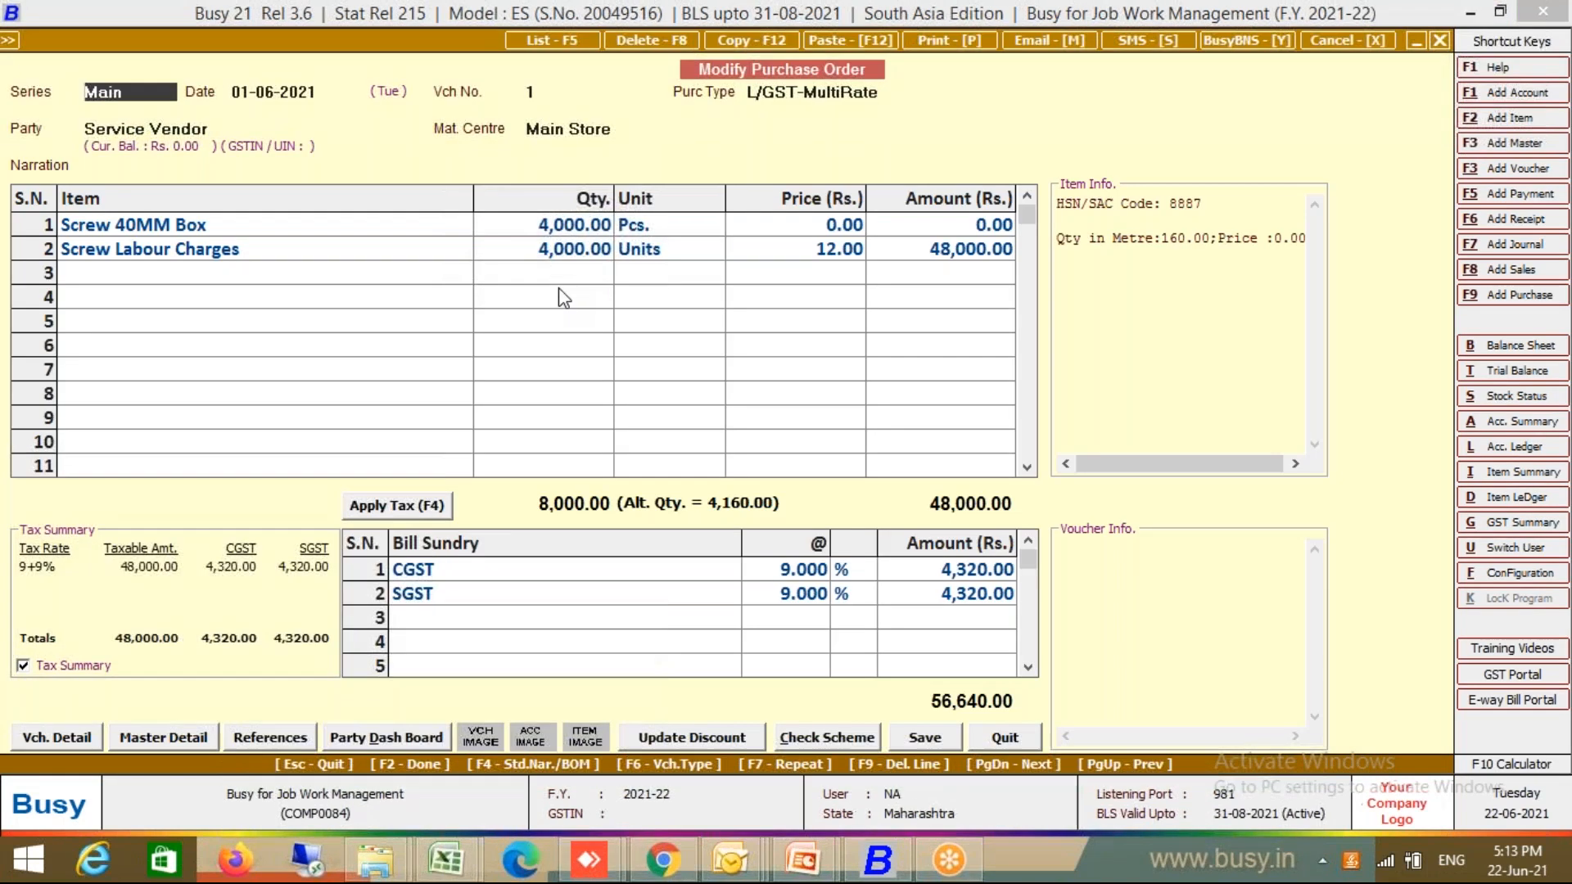
Change the unit of Screw 40MM Box to Box and save the purchase order
left_click(650, 224)
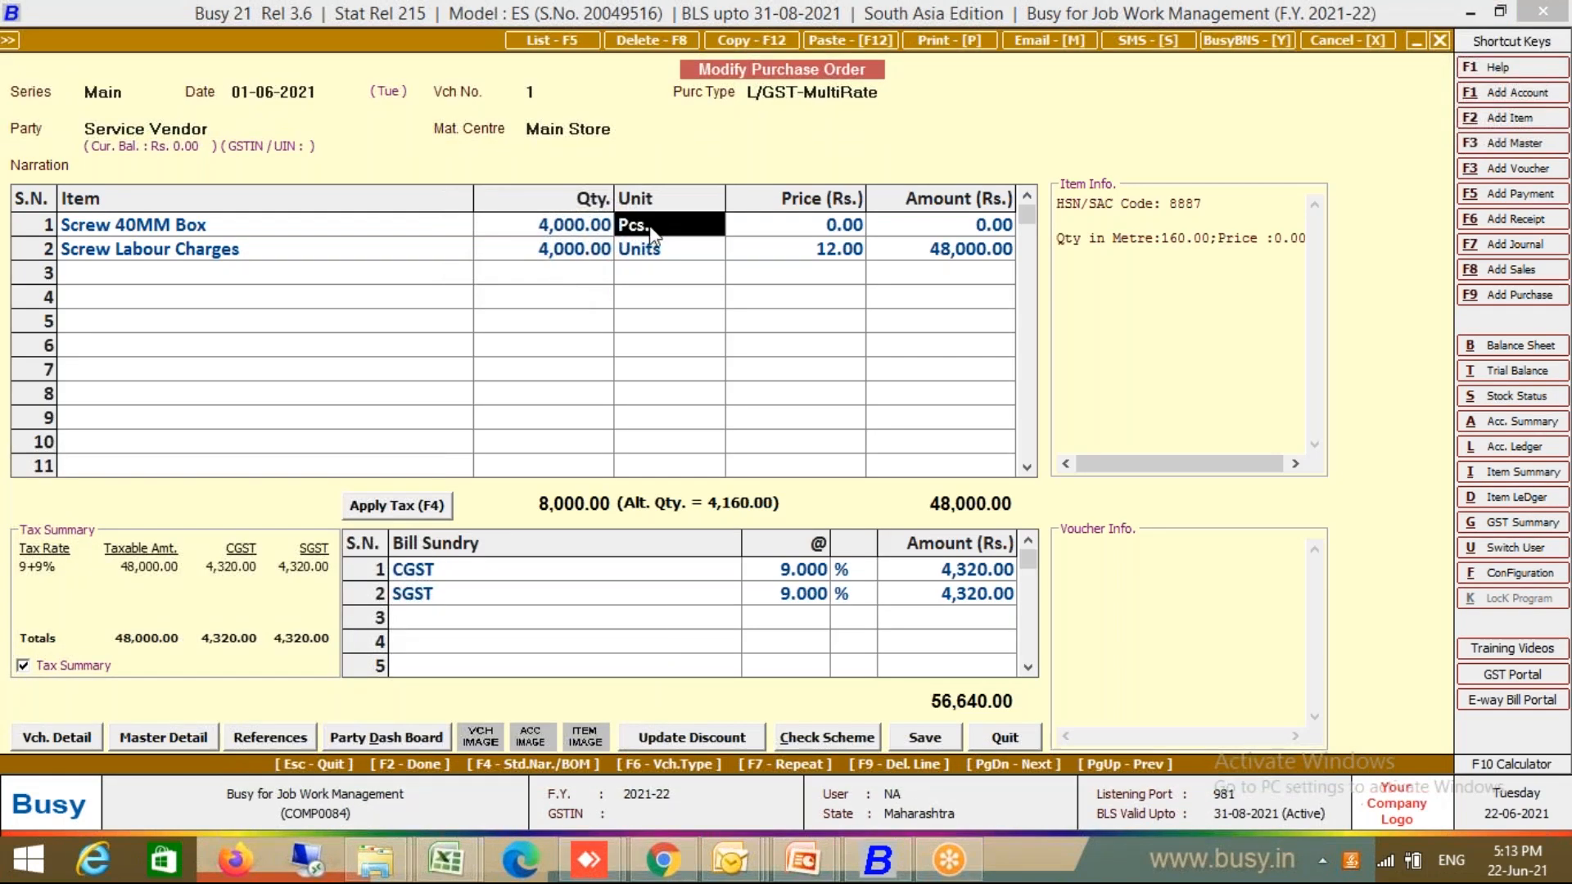
type("Box")
key("Return")
key("Return")
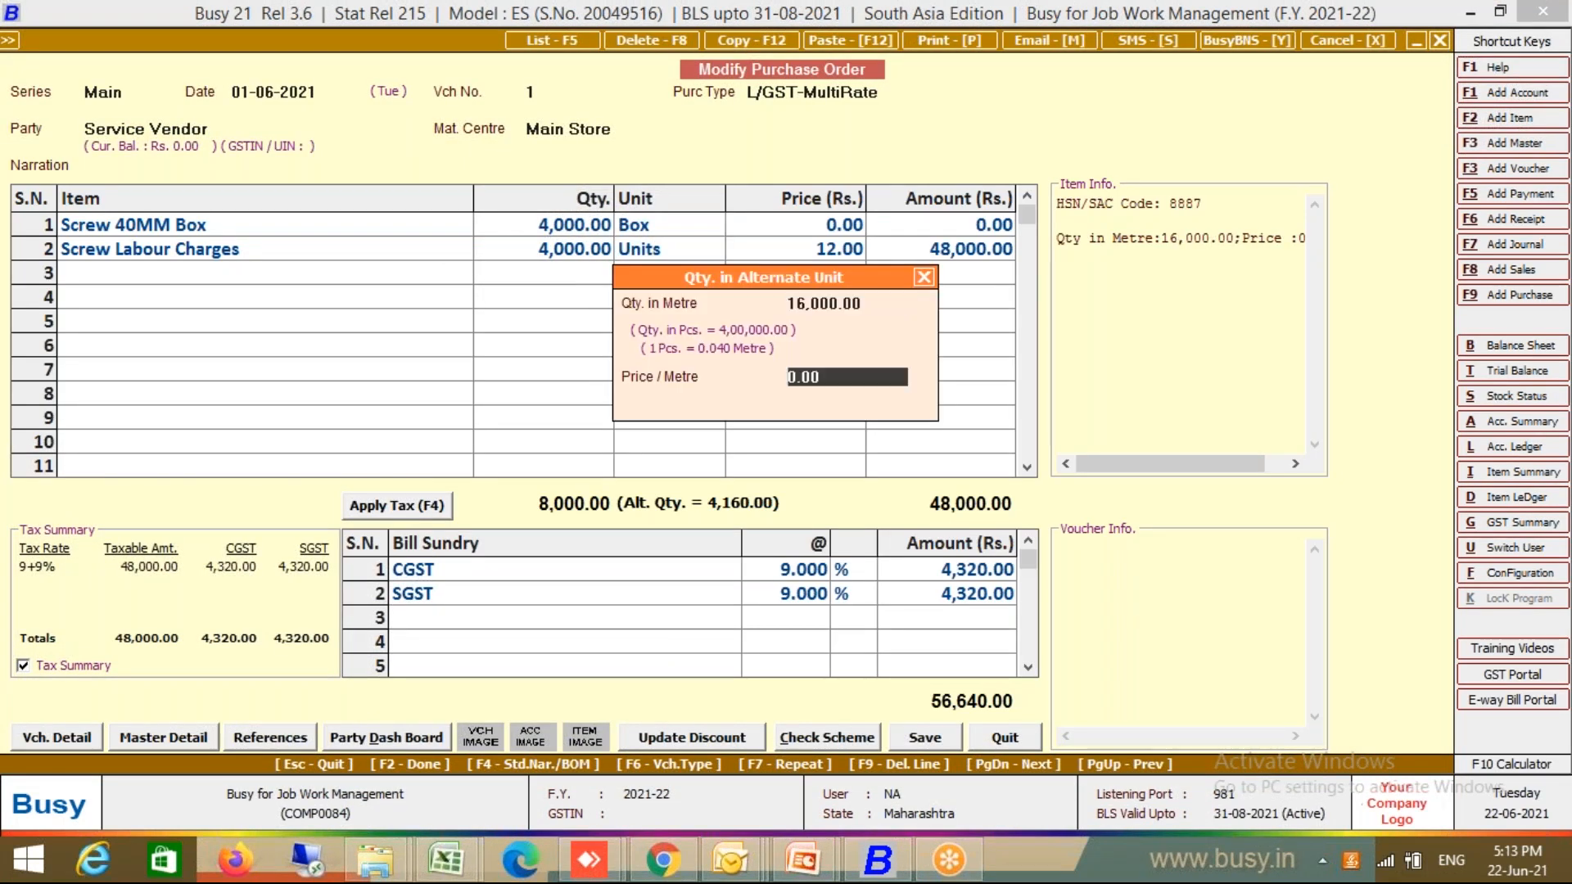
key("Return")
key("Return")
key("F2")
key("F2")
key("Return")
key("Escape")
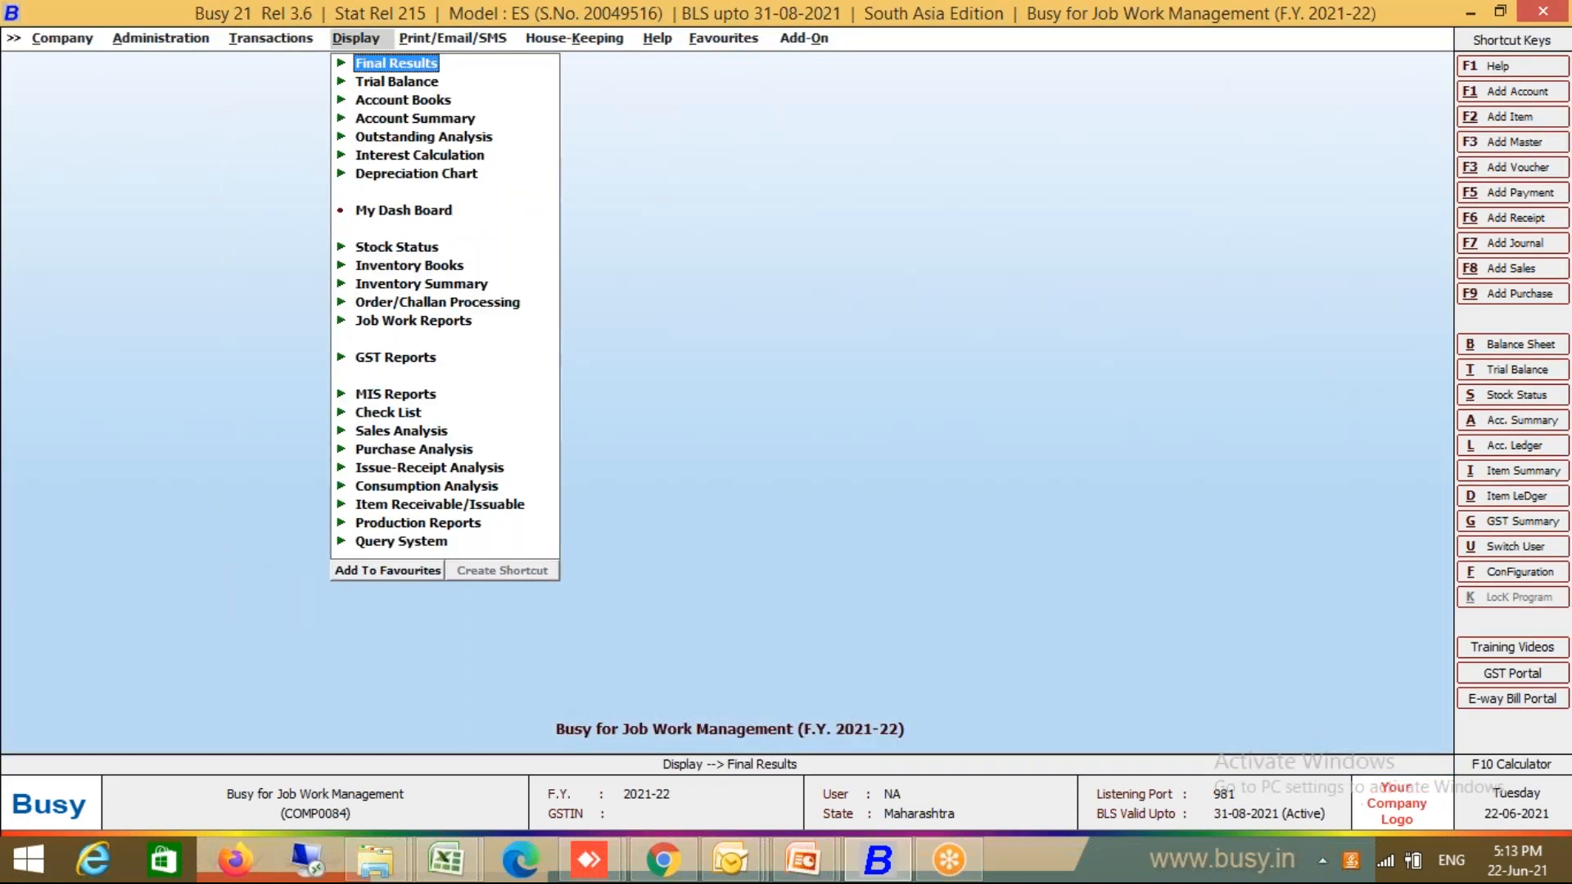
Start another Material Received from Party voucher
key("Down")
key("Down")
key("Down")
key("Down")
key("Down")
key("Down")
key("Down")
key("Down")
key("Down")
key("Down")
key("Down")
key("Down")
key("Down")
key("Down")
key("Down")
key("Down")
key("Down")
key("Left")
key("Down")
key("Right")
key("Left")
key("Down")
key("Down")
key("Down")
key("Down")
key("Down")
key("Down")
key("Down")
key("Down")
key("Down")
key("Down")
key("Down")
key("Down")
key("Down")
key("Down")
key("Down")
key("Down")
key("Return")
key("Return")
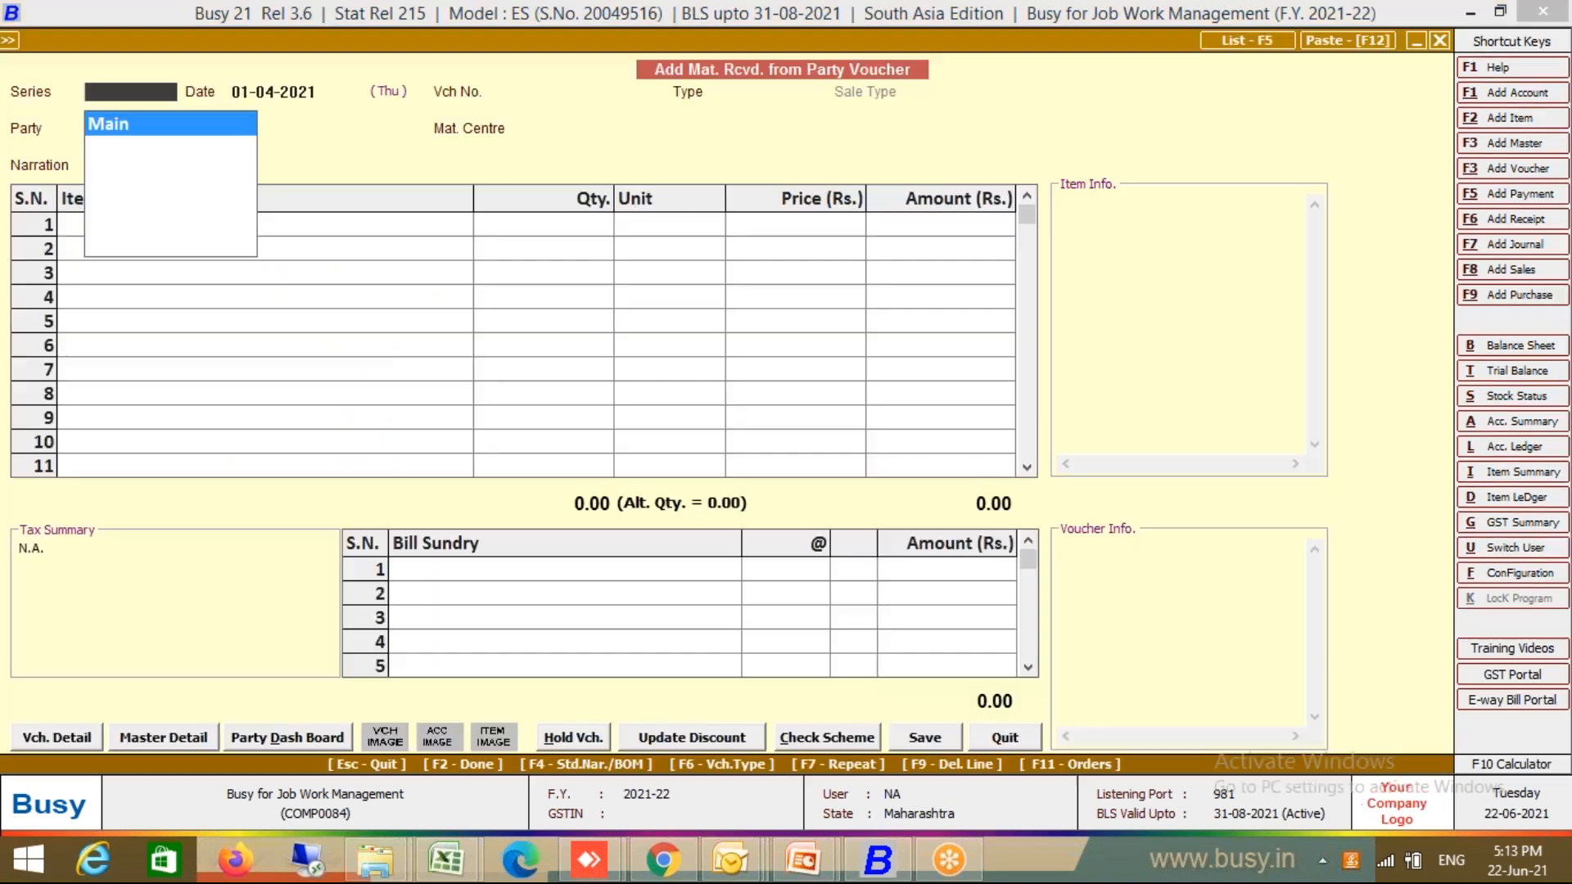
Choose the Main series, date the voucher 07-06-2021 and number it JOB/002
key("Return")
type("7-6")
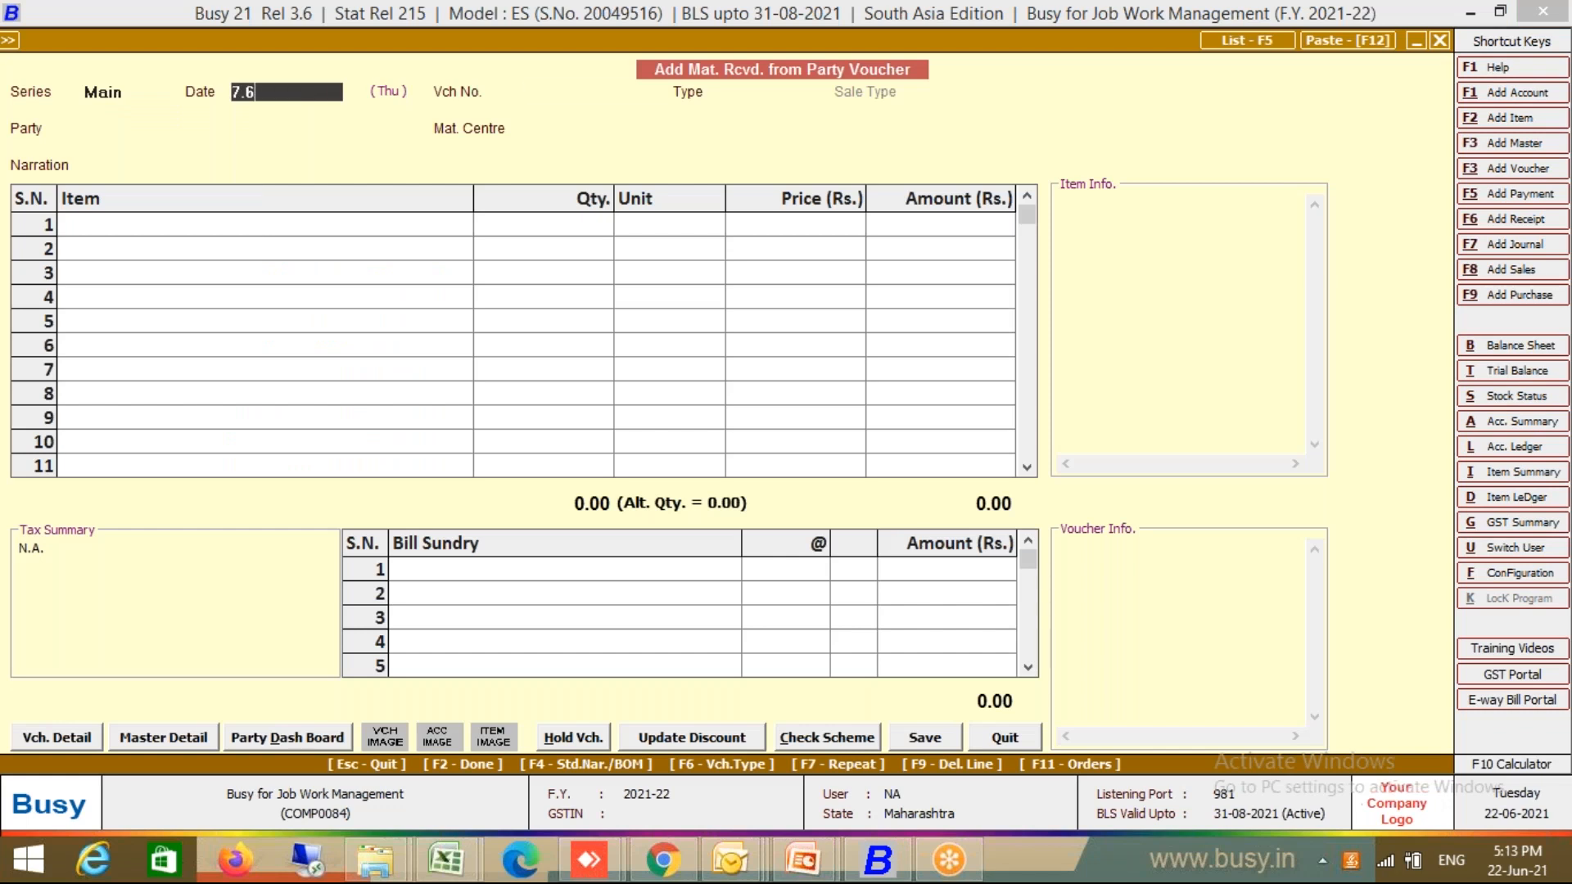
key("Return")
type("JOB/")
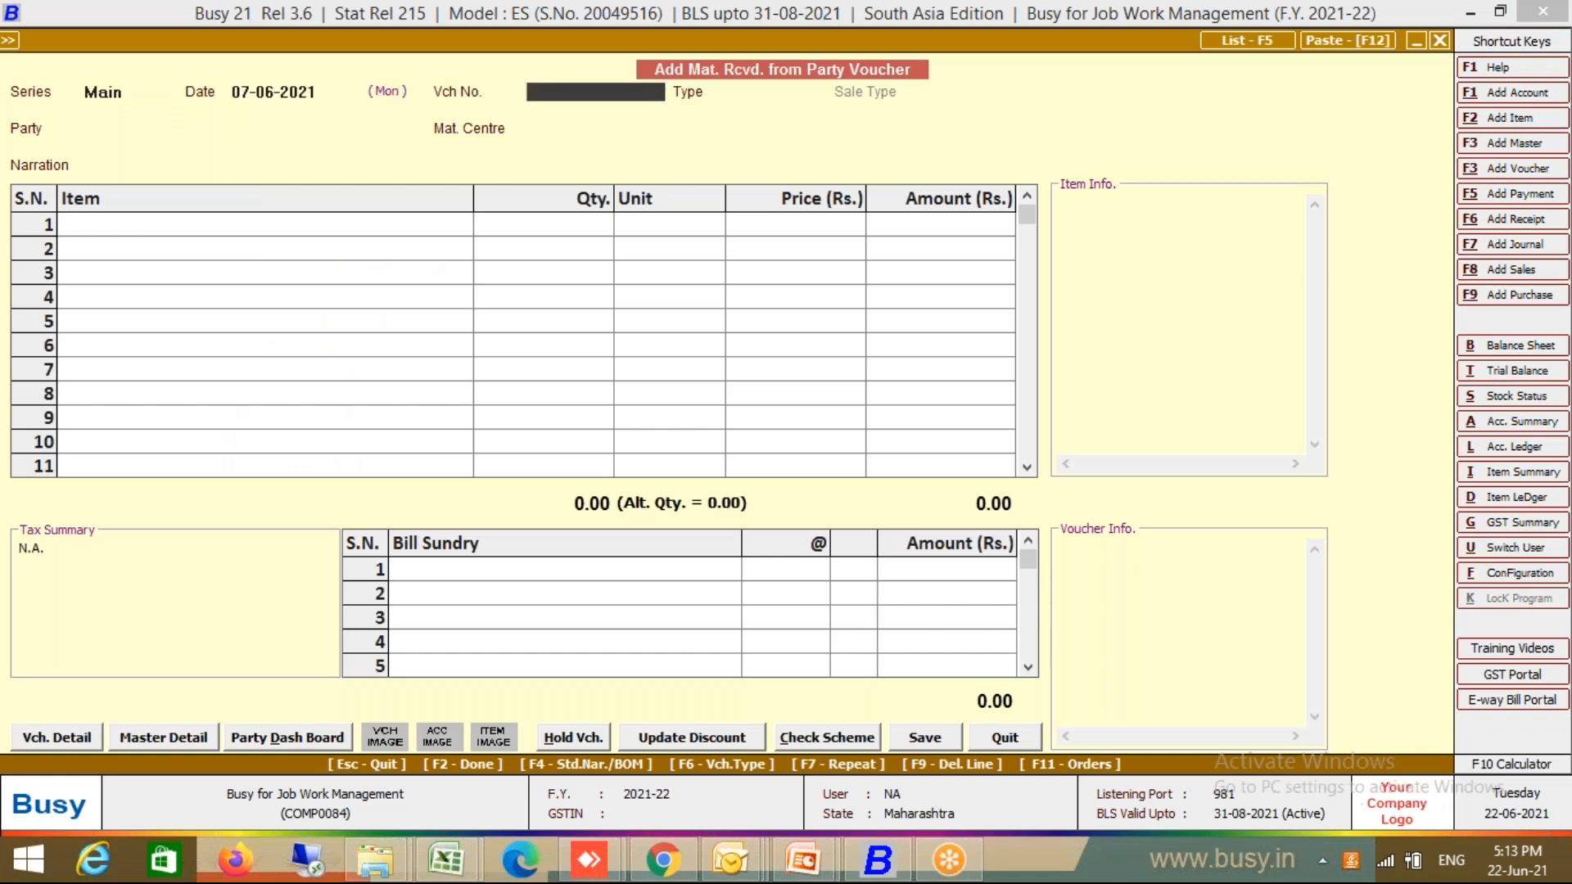
type("002")
key("Return")
Make the voucher a Purchase Challan with the purchase type L/GST-MultiRate
key("Down")
key("Down")
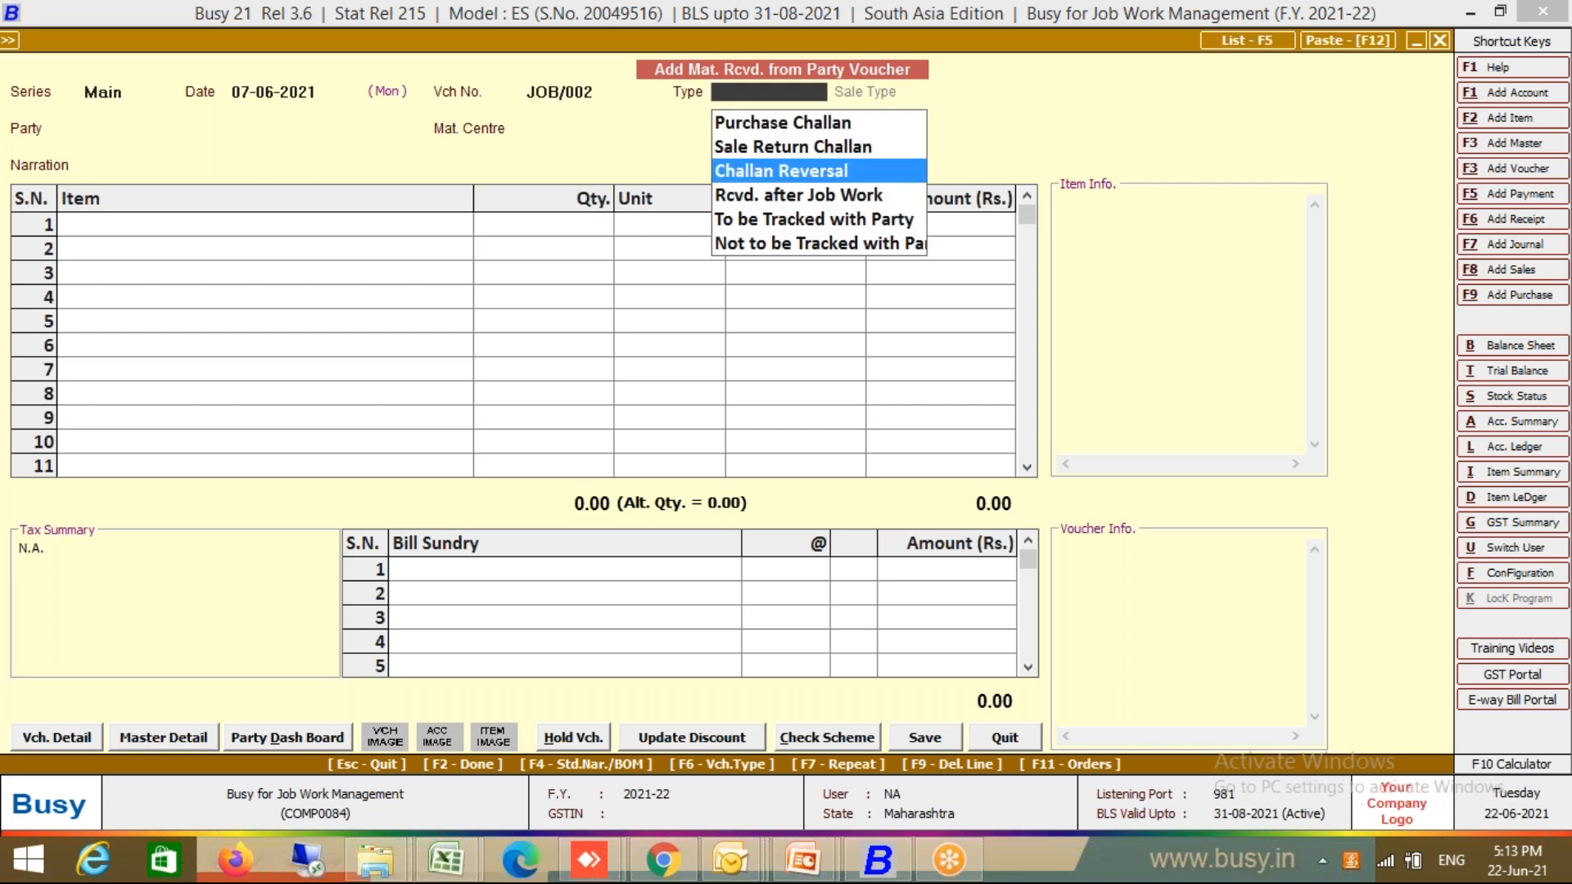
key("Up")
key("Up")
key("Return")
type("L/")
key("Return")
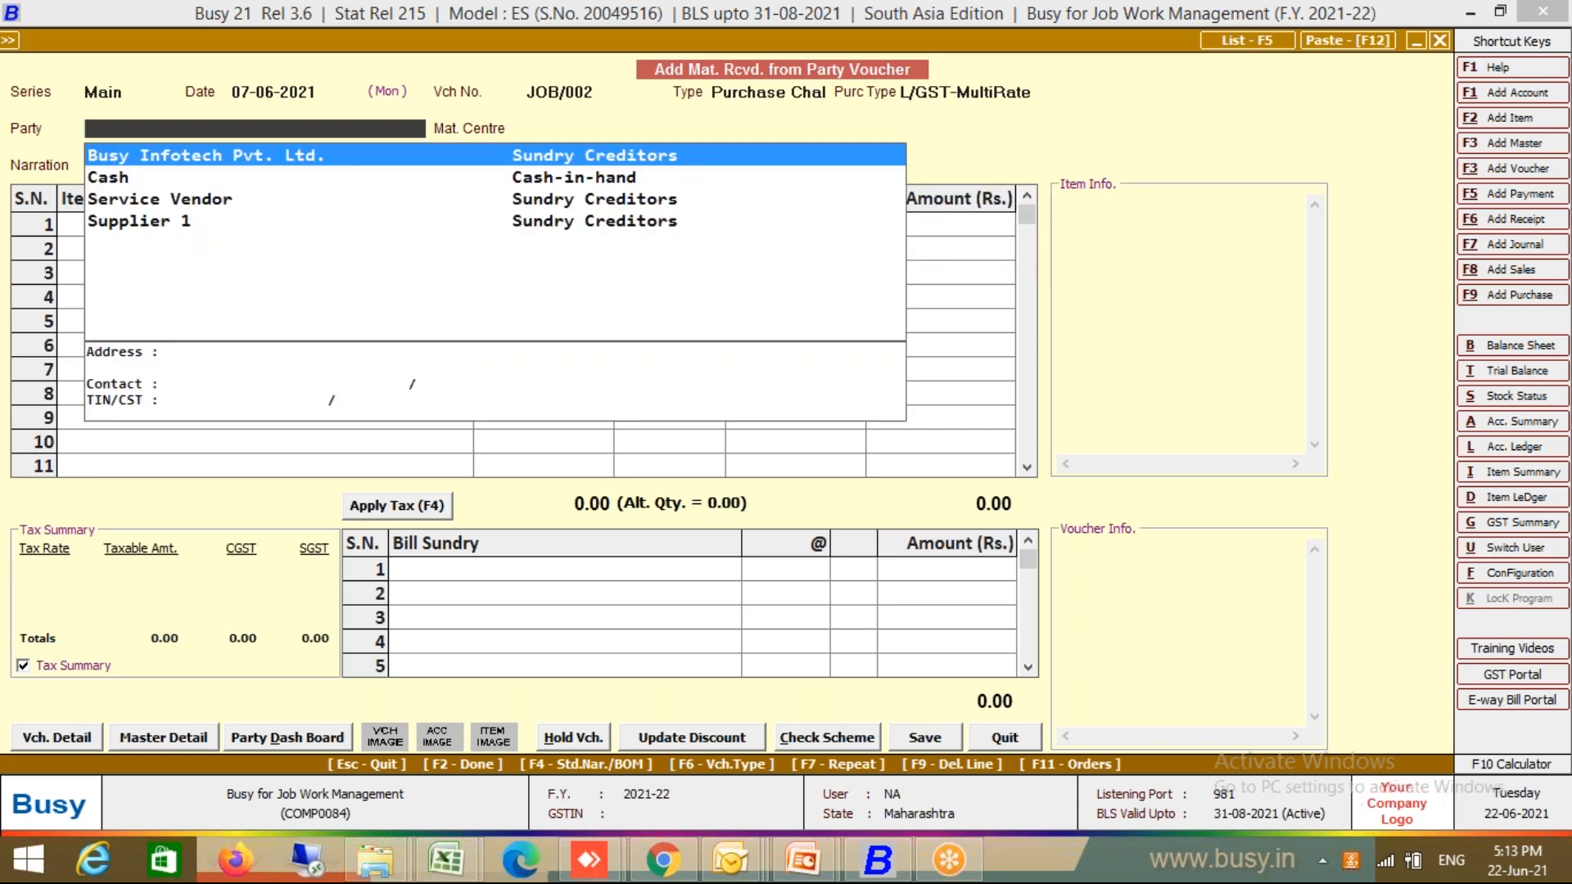
Set the party to Service Vendor and the material centre to Main Store
left_click(160, 199)
key("Return")
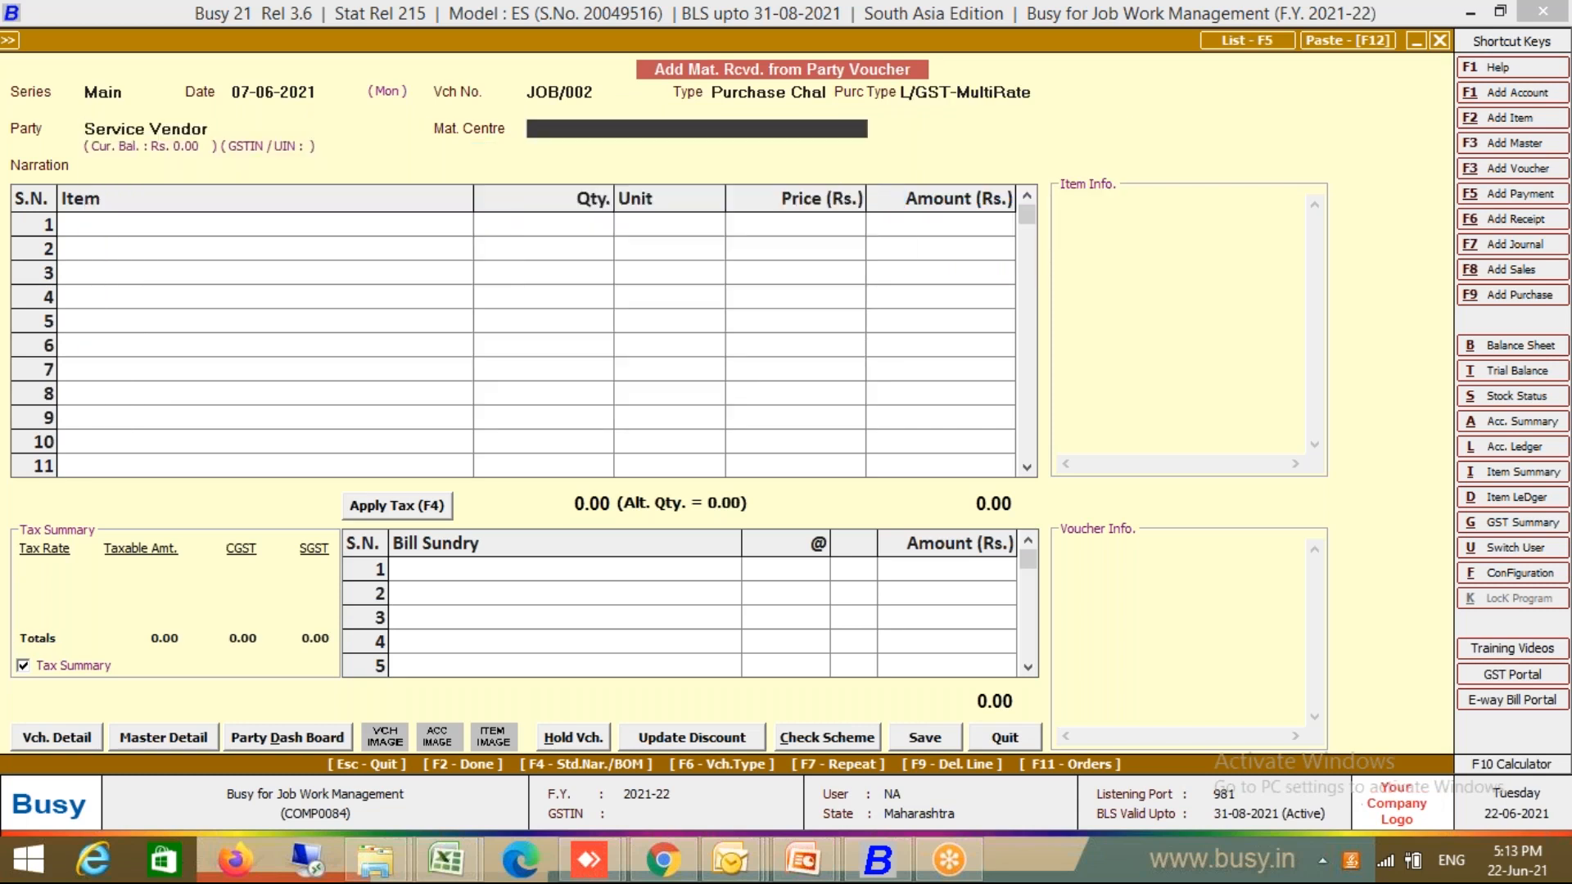
key("Return")
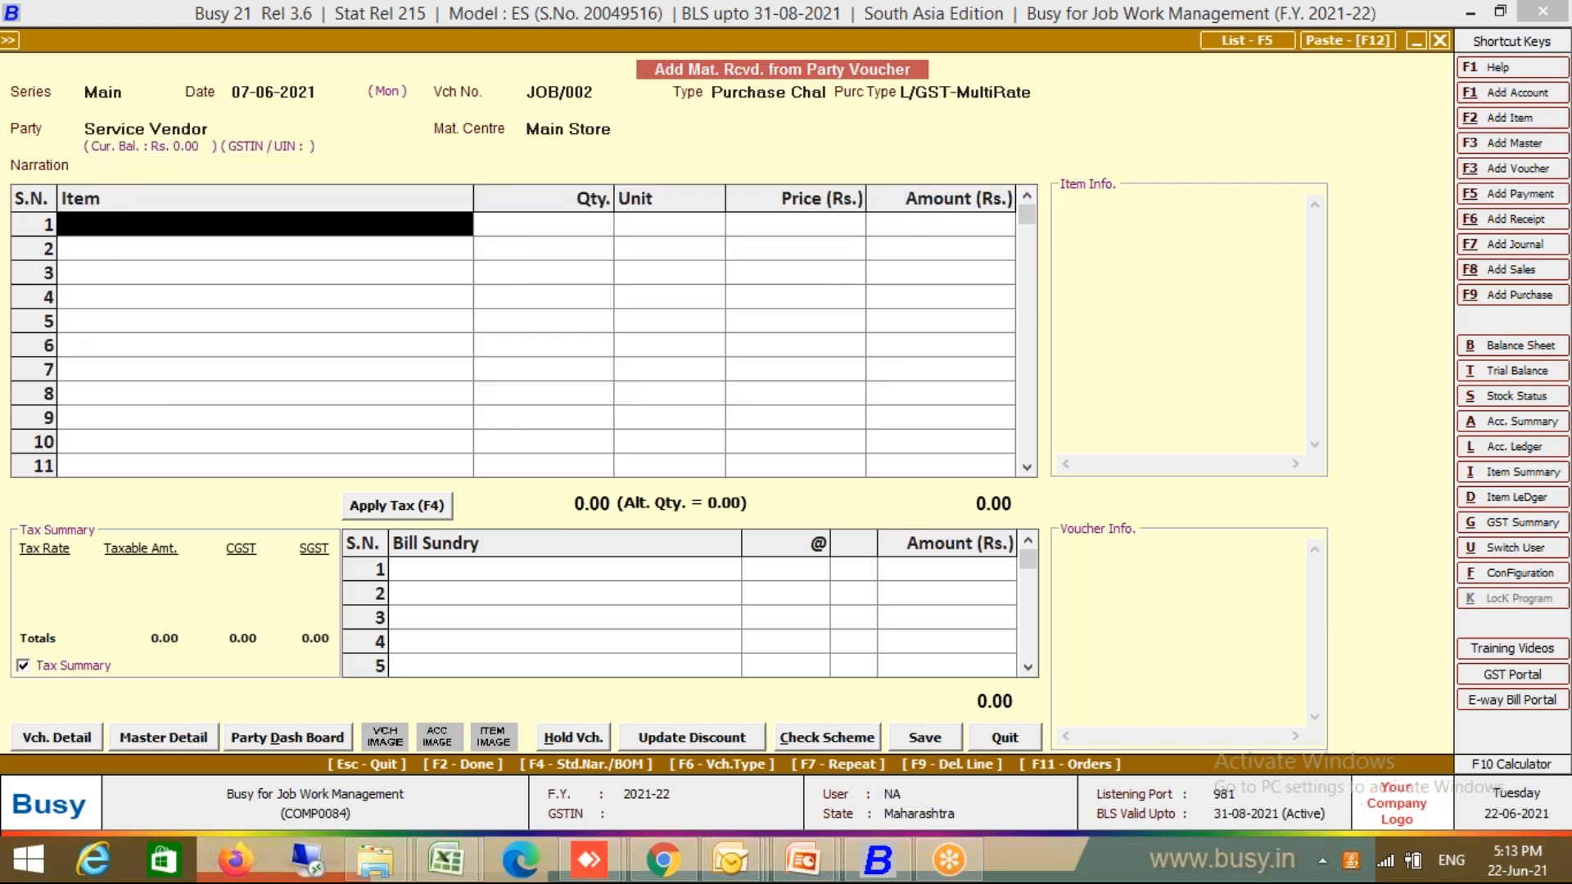
Load the pending order's items into the voucher and set the Screw 40MM Box and Screw Labour Charges quantities to 2,500 each
key("space")
key("Return")
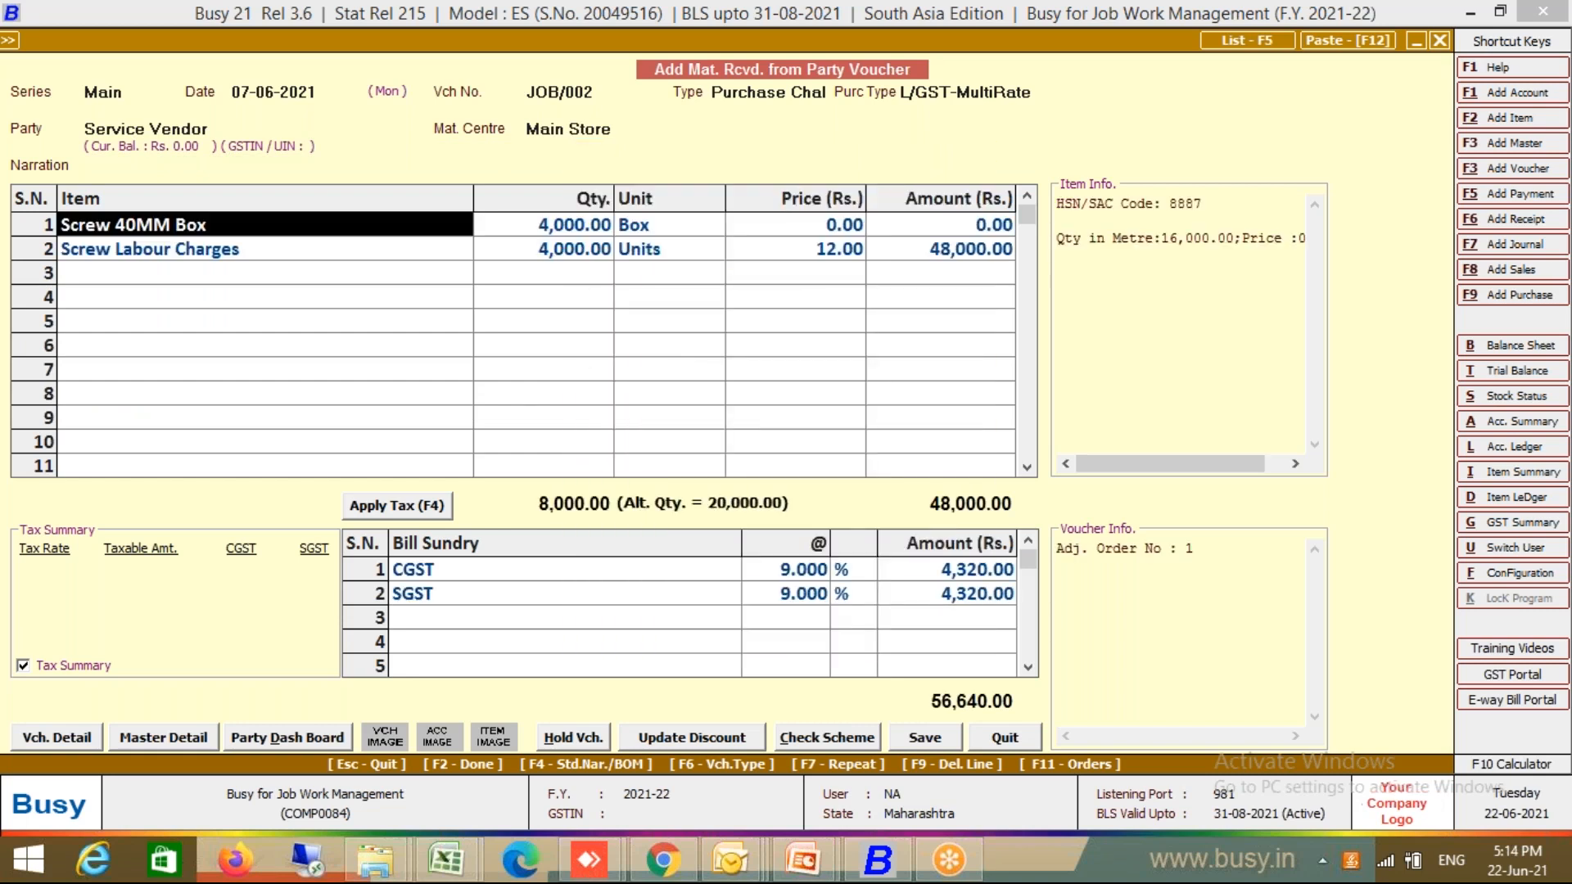
type("2500")
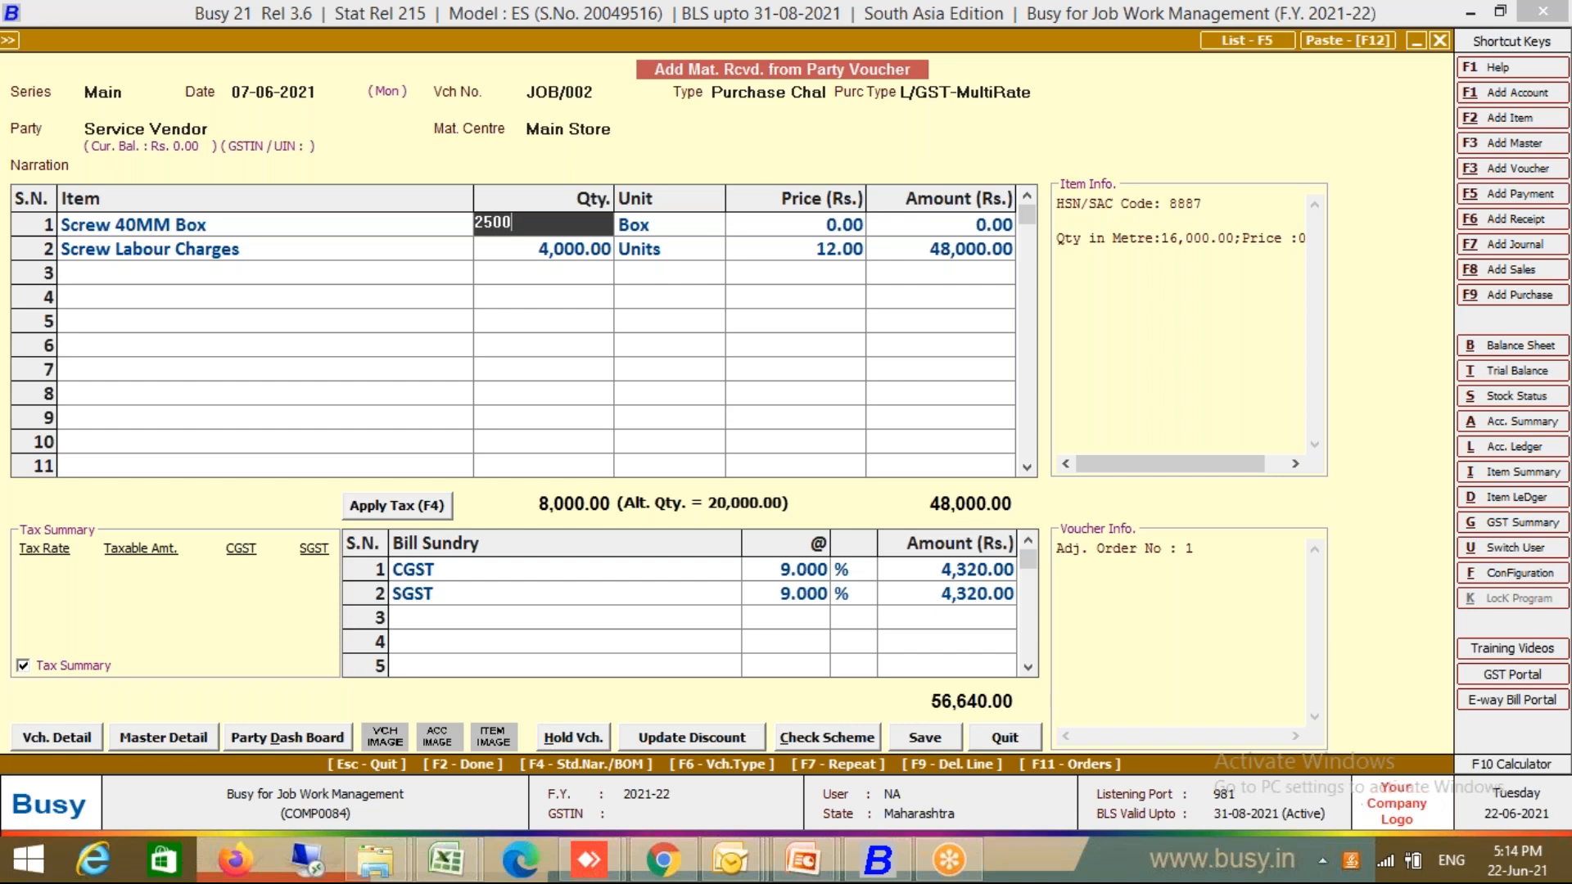
key("Return")
key("Return")
type("2500")
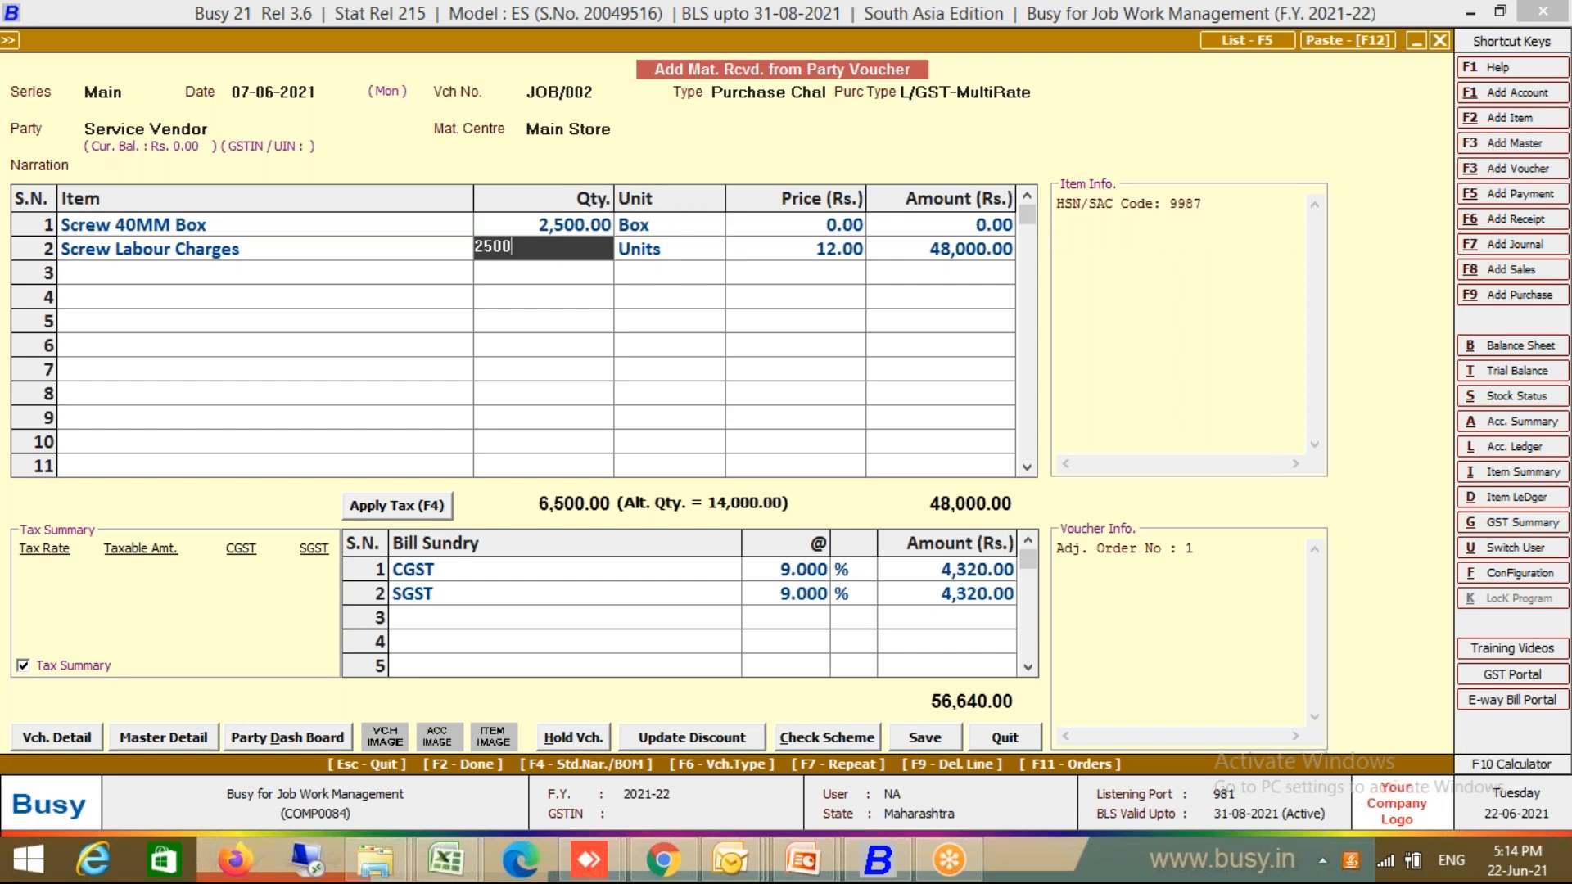
key("Return")
Allocate the Wire Rod 3MM, Screw Box and Screw Labour Charges consumed for Screw 40MM Box to Job ID 1 and save the consumption
key("Up")
key("Left")
key("Return")
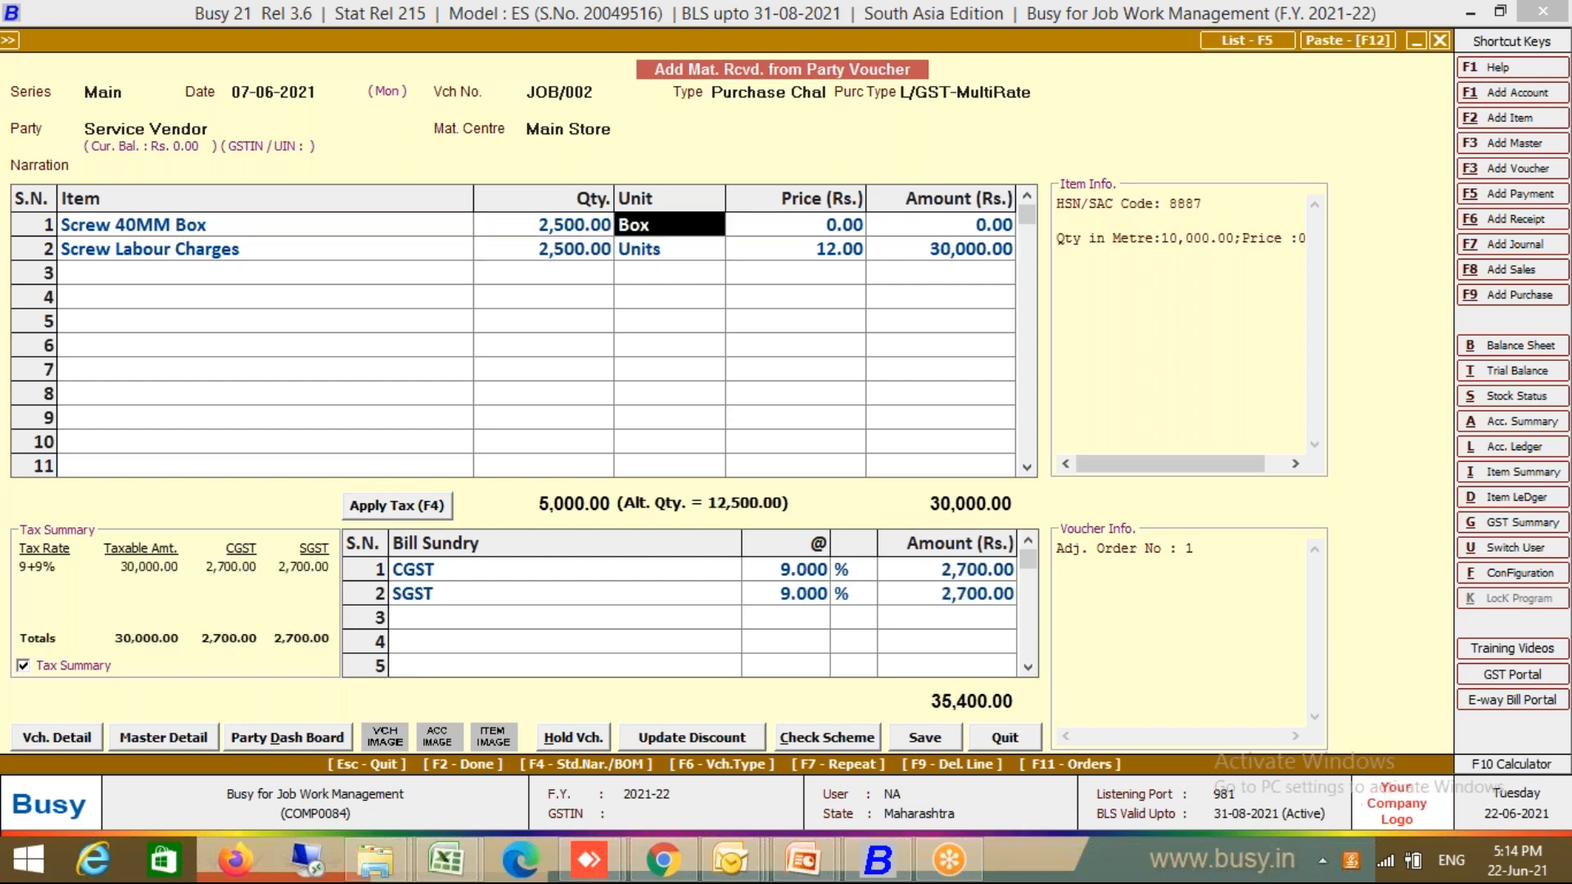
key("Return")
key("Return")
key("Return")
key("Return")
key("Return")
key("Return")
key("Return")
key("Return")
key("Return")
key("Return")
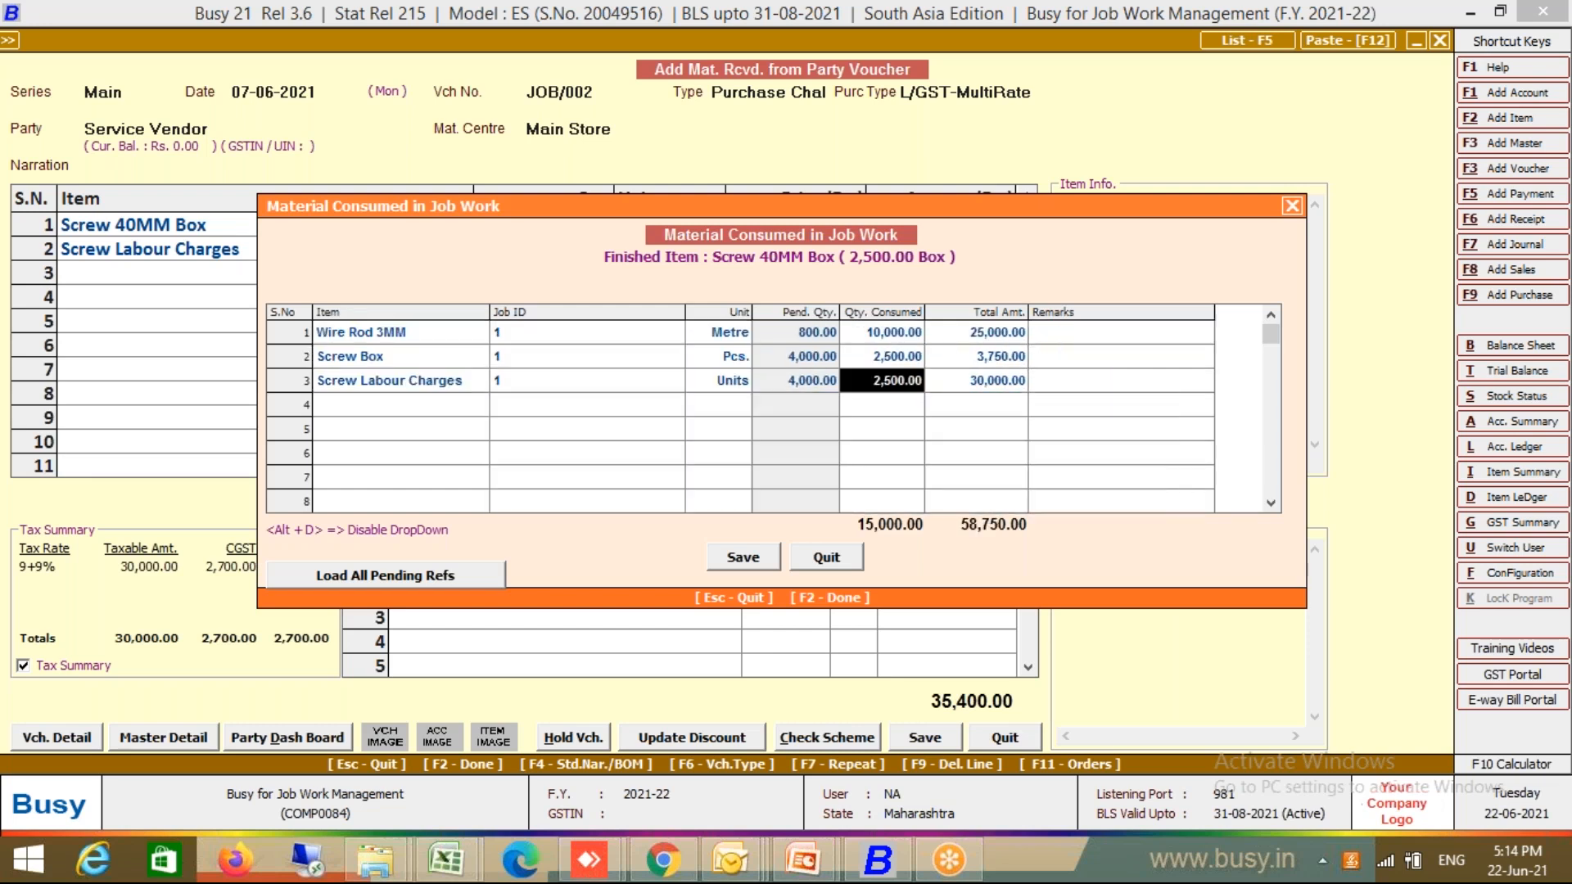
key("Return")
key("Return")
key("Return")
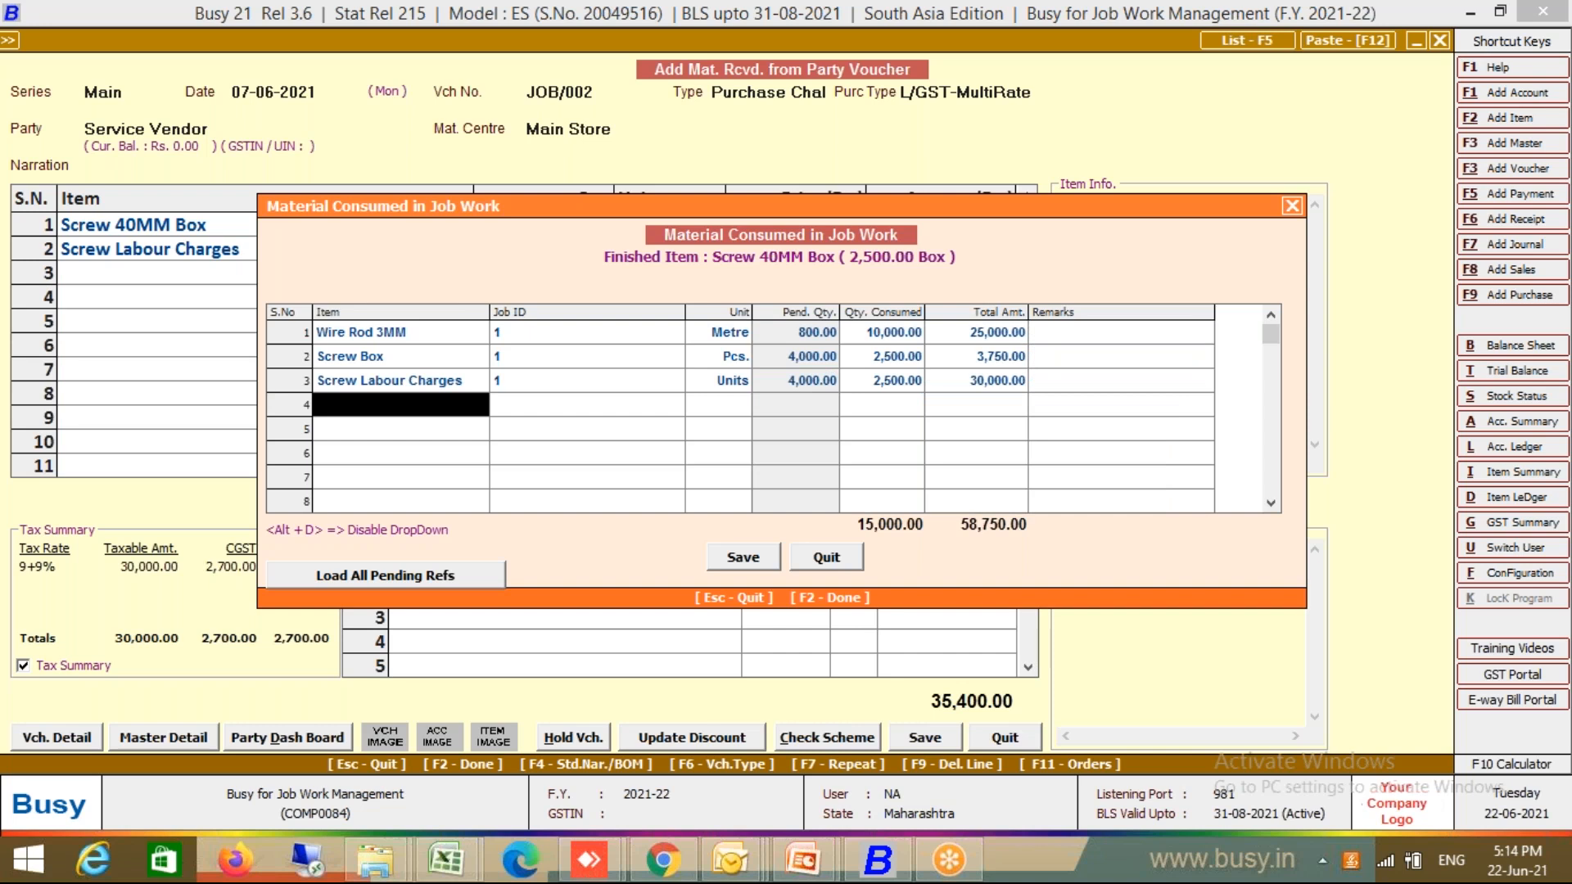
key("Up")
key("Return")
key("Return")
key("Return")
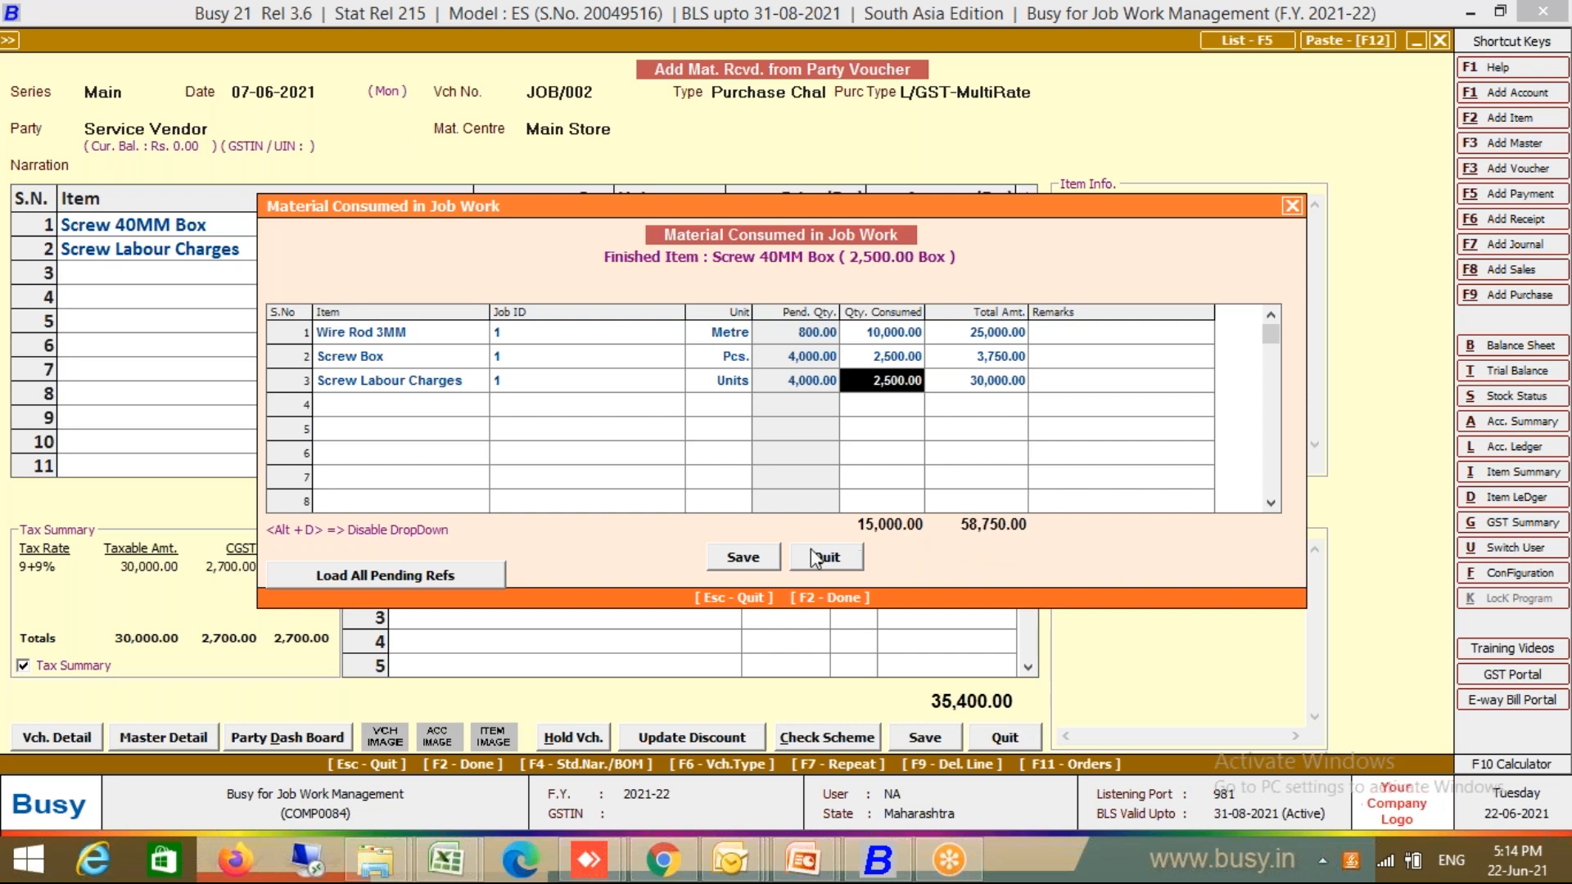
left_click(773, 560)
Reopen the material consumed for Screw 40MM Box and review the total amount of the consumed items
key("Return")
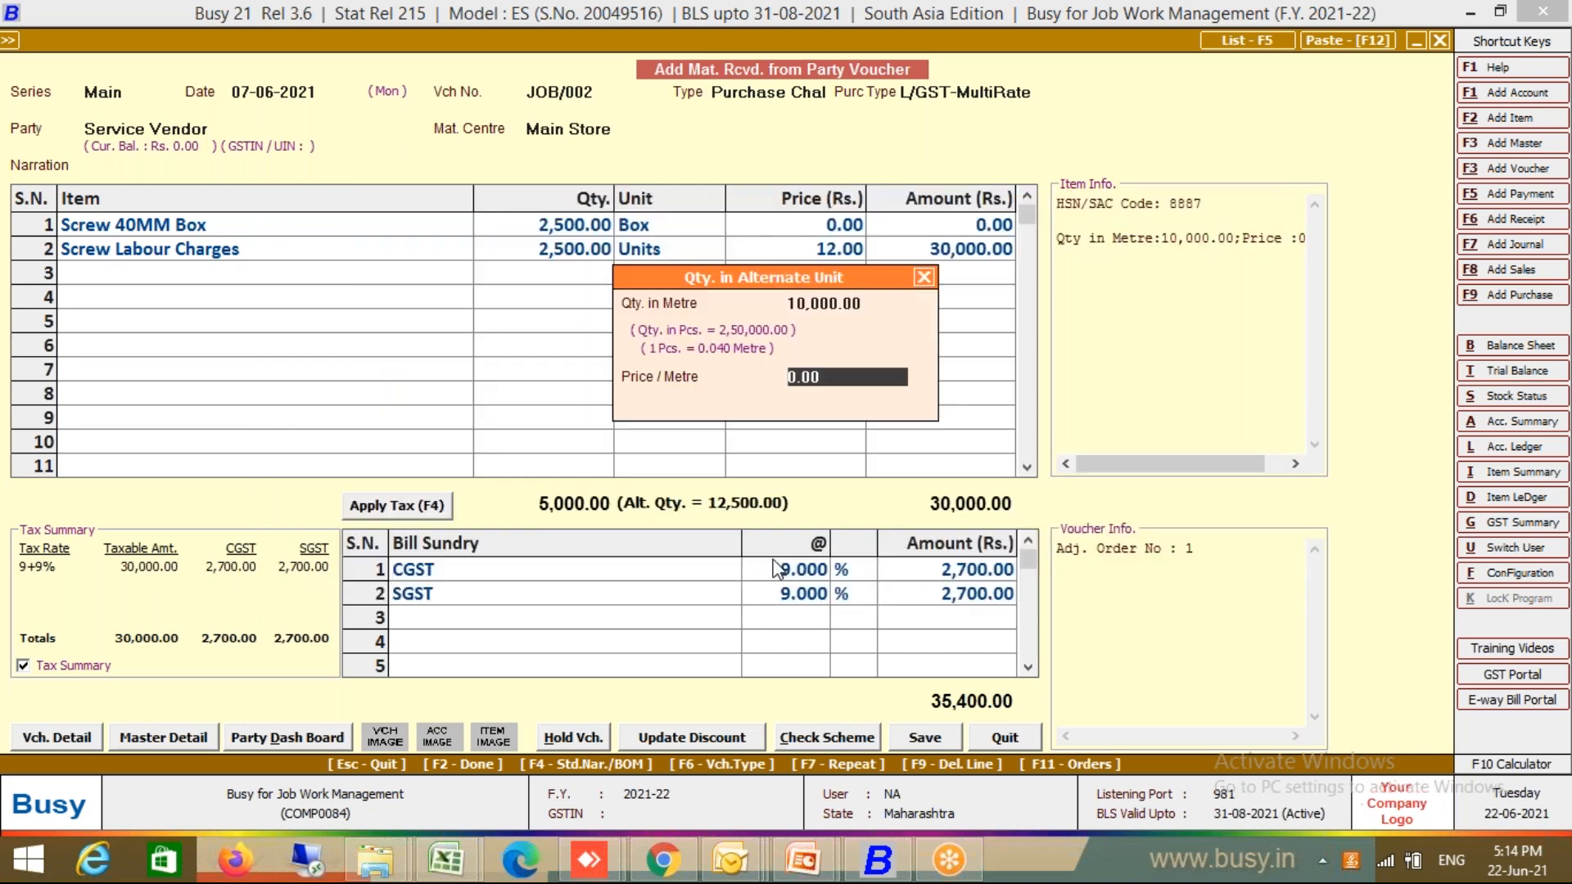
key("Return")
key("Return")
key("Left")
key("Left")
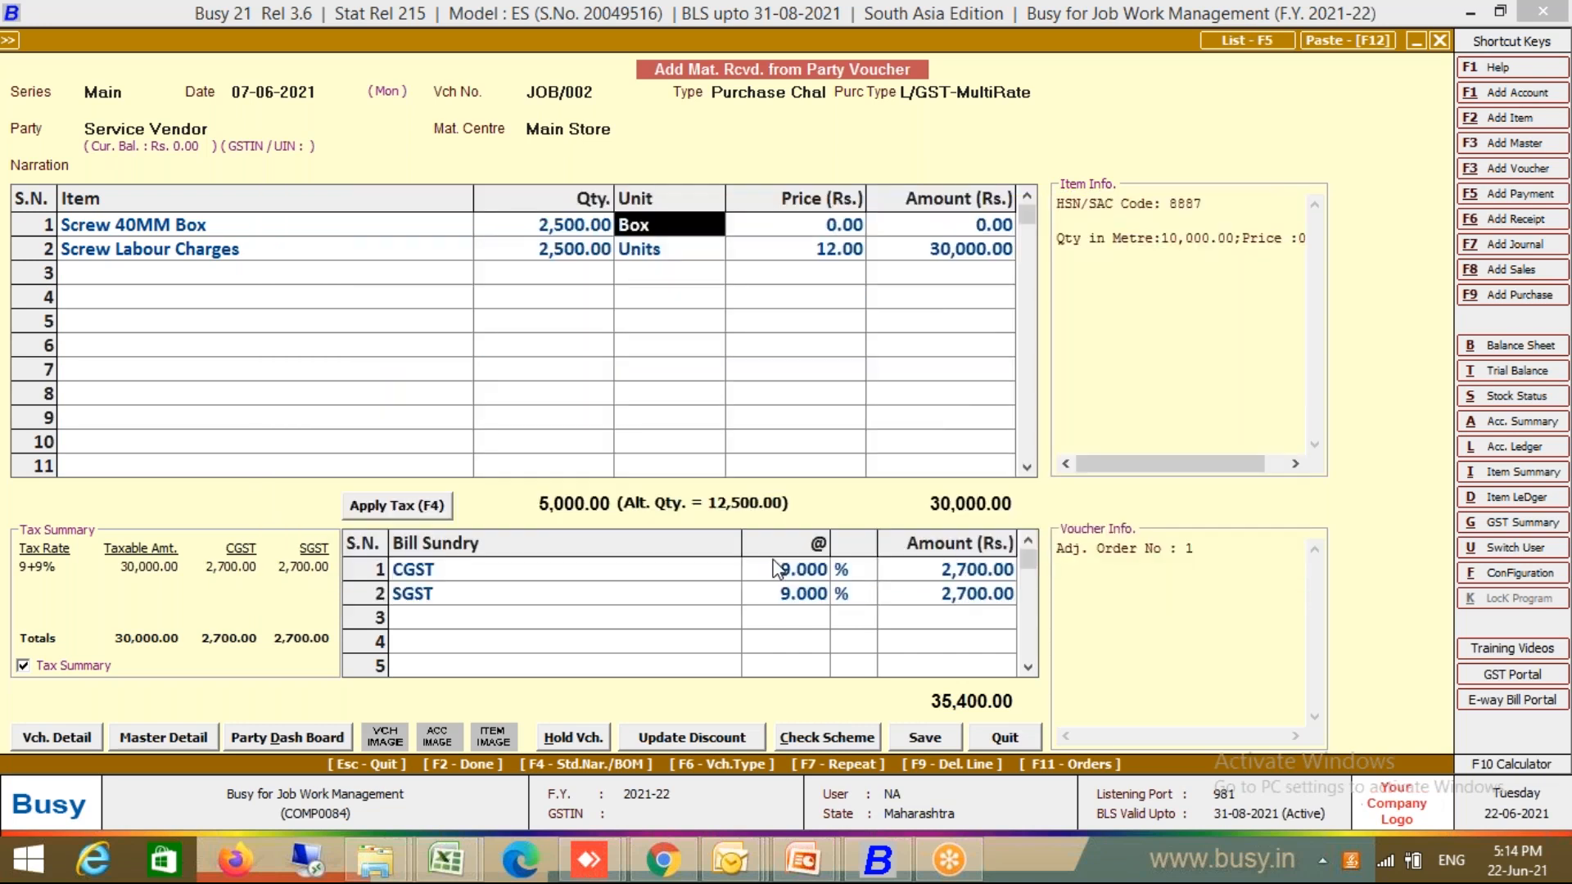
key("Return")
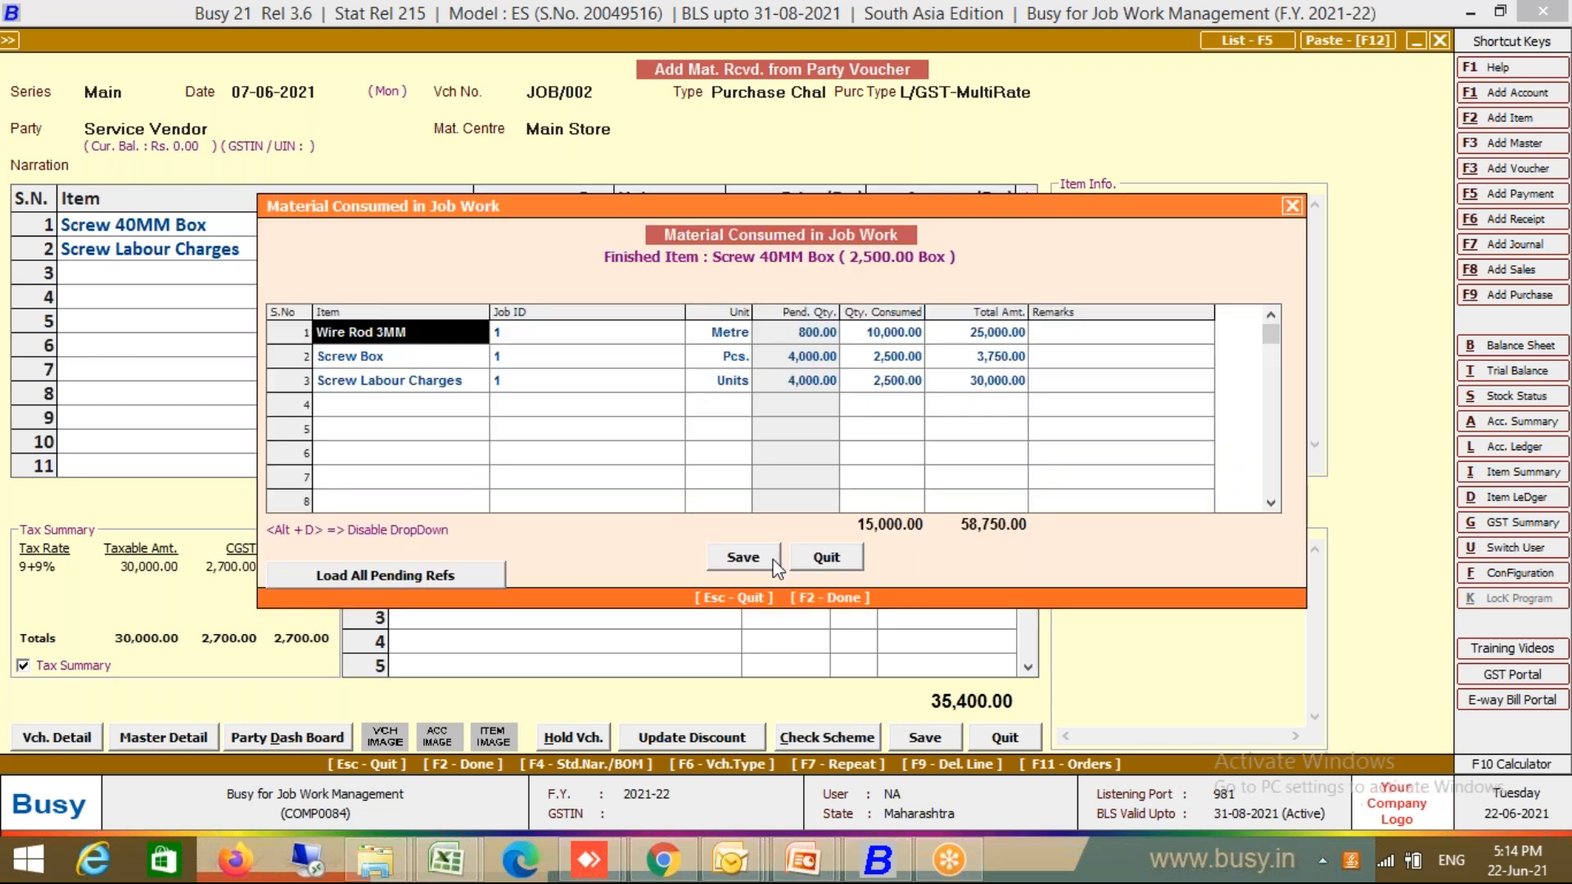
left_click(773, 560)
key("Return")
key("Return")
key("Return")
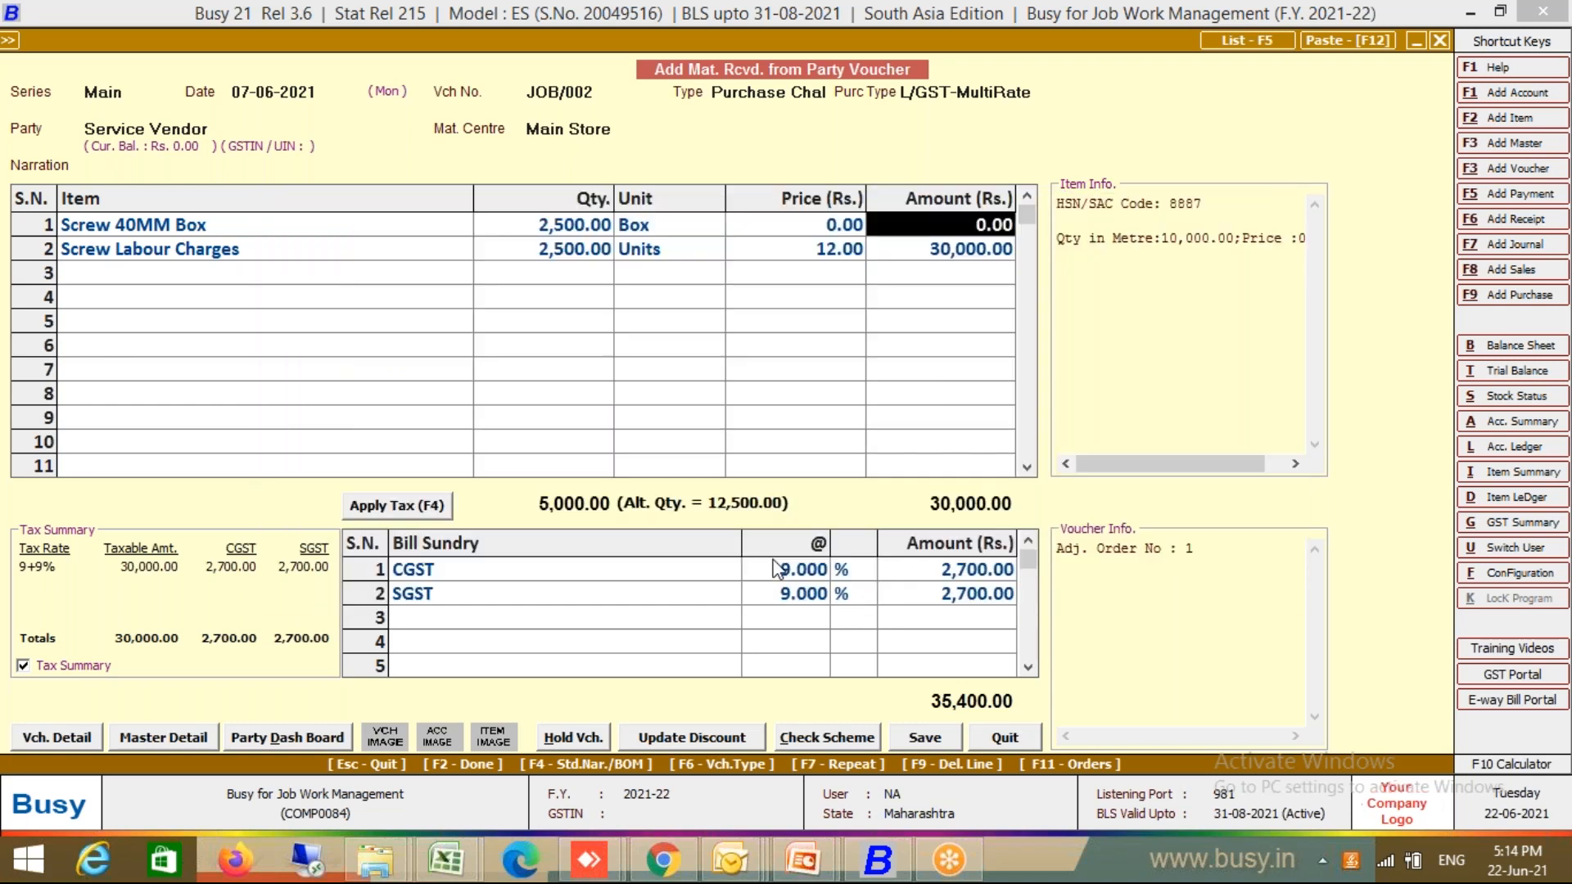
key("Left")
key("Left")
key("Left")
key("Right")
key("Return")
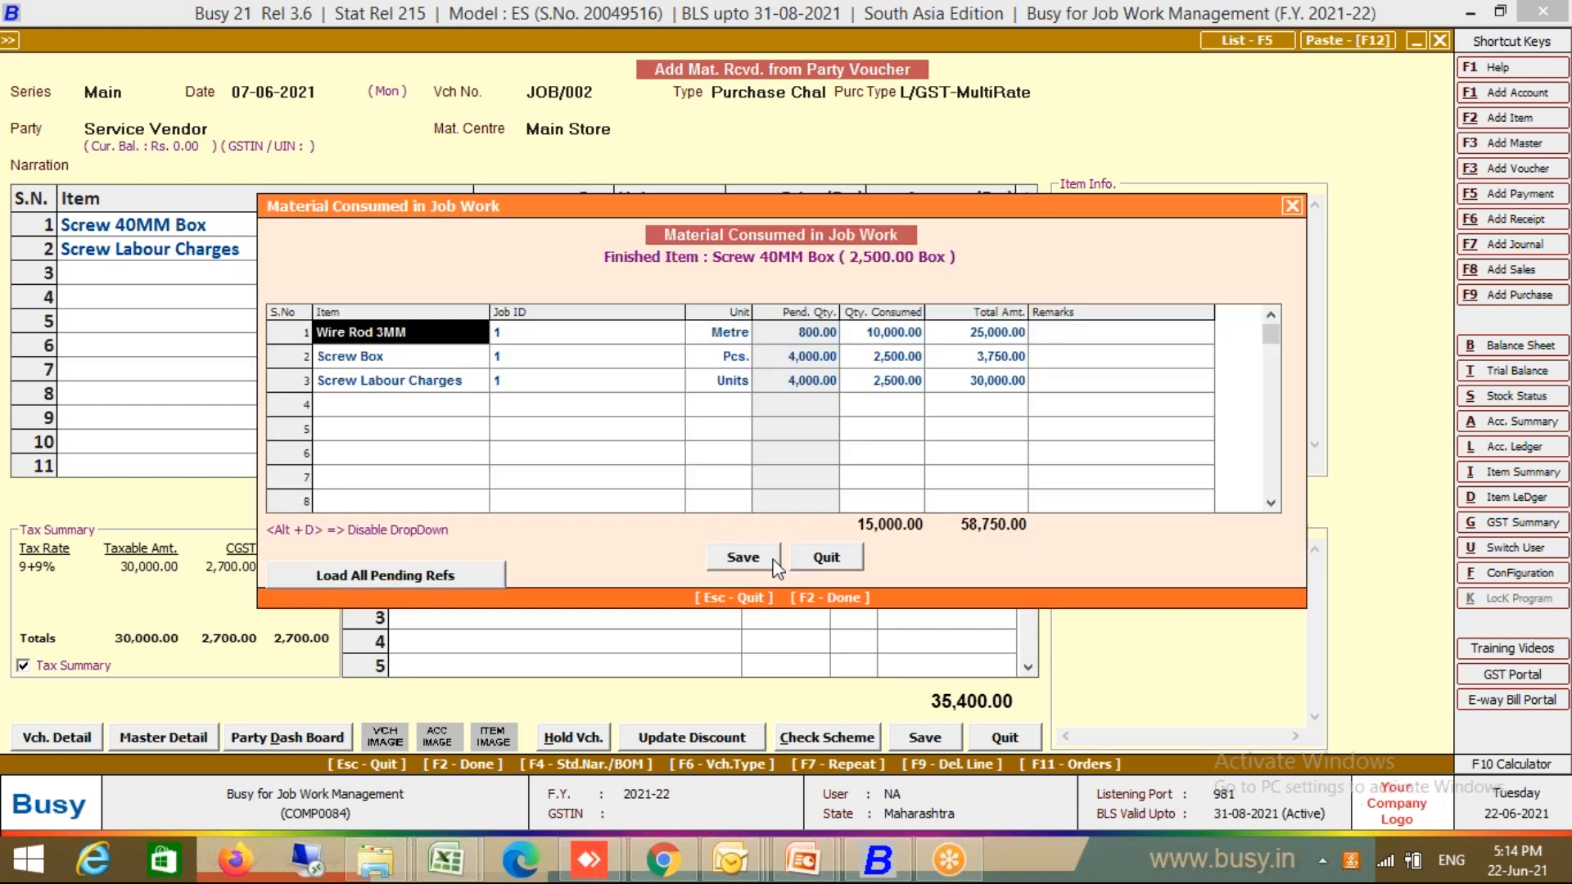
Save the consumed material and set the Screw 40MM Box amount to 58,750
left_click(774, 559)
key("Return")
key("Return")
type("58750")
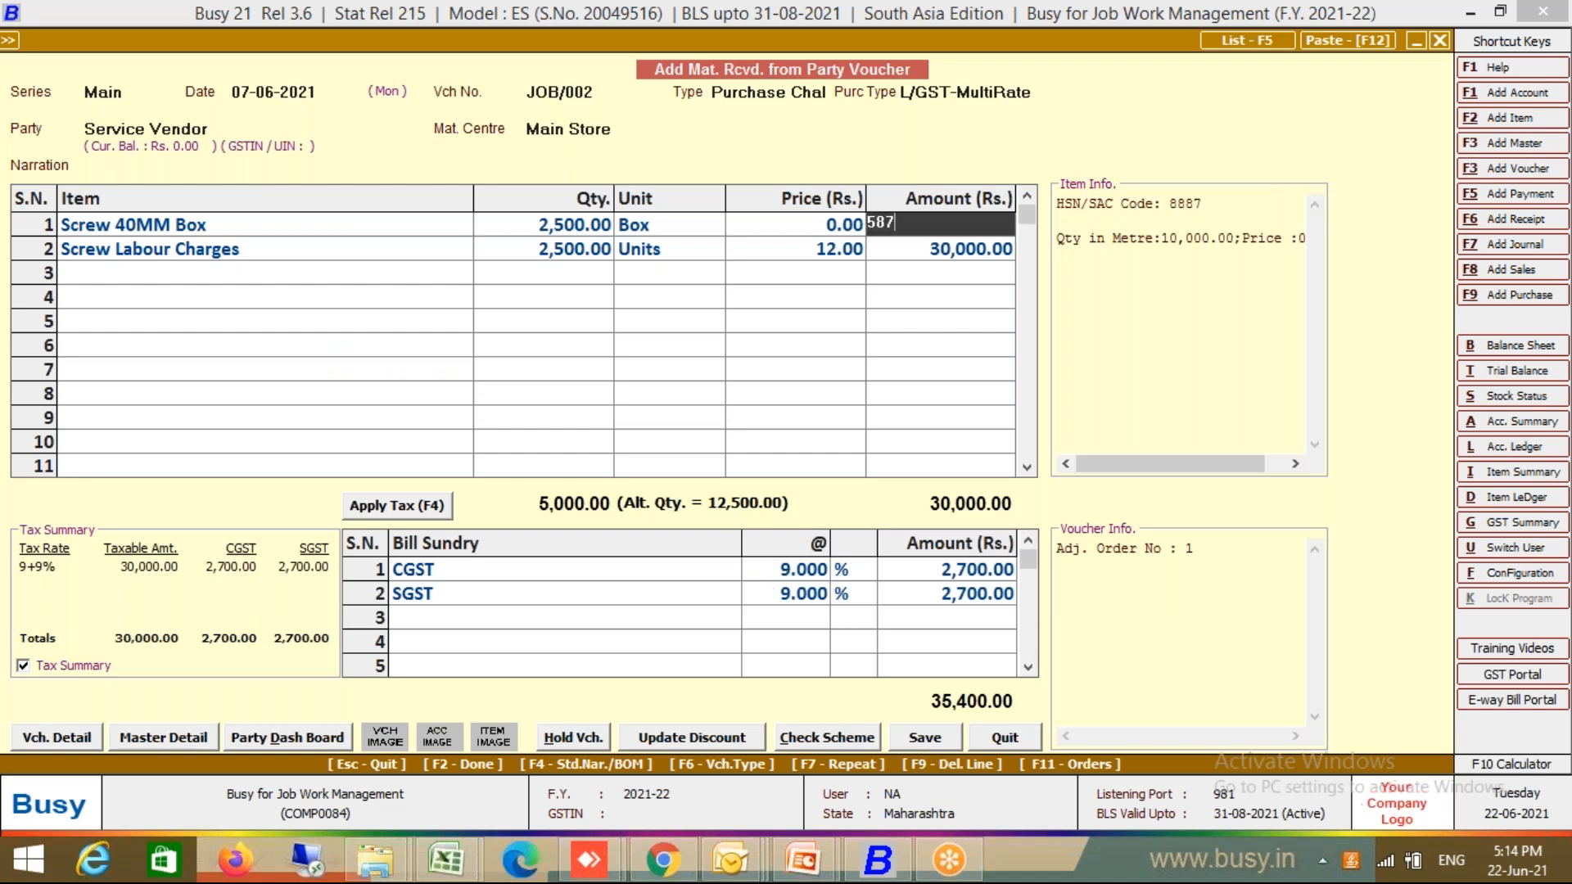
key("Return")
key("Return")
Compare the Screw 40MM Box price with the cost total in the Excel workbook Book1 and return to the Busy voucher
key("Up")
key("Up")
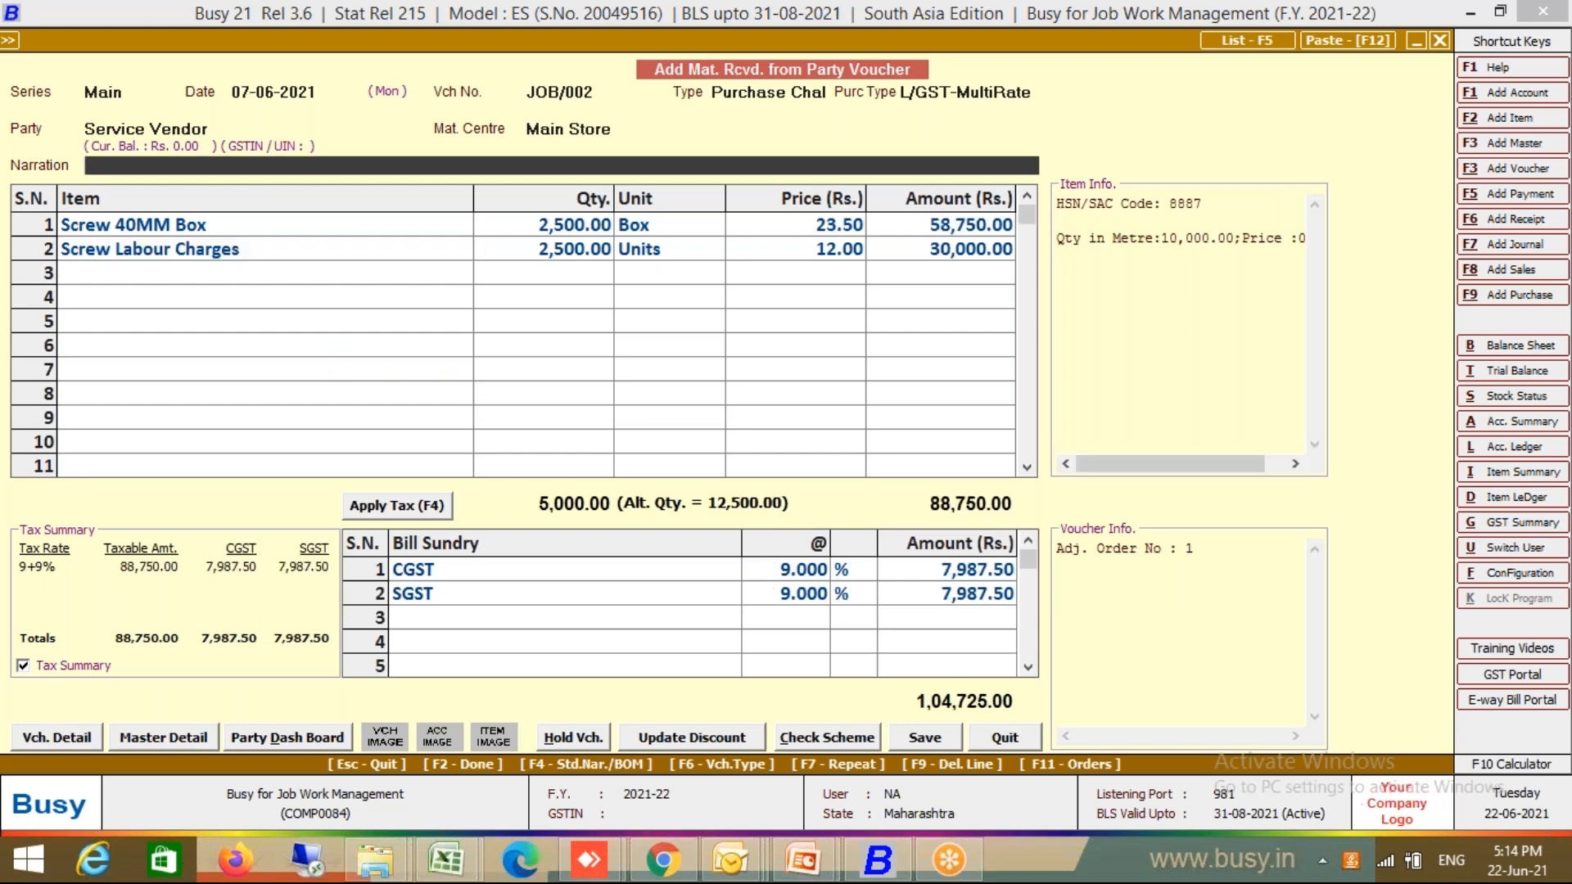
key("Return")
key("Return")
key("Return")
key("Return")
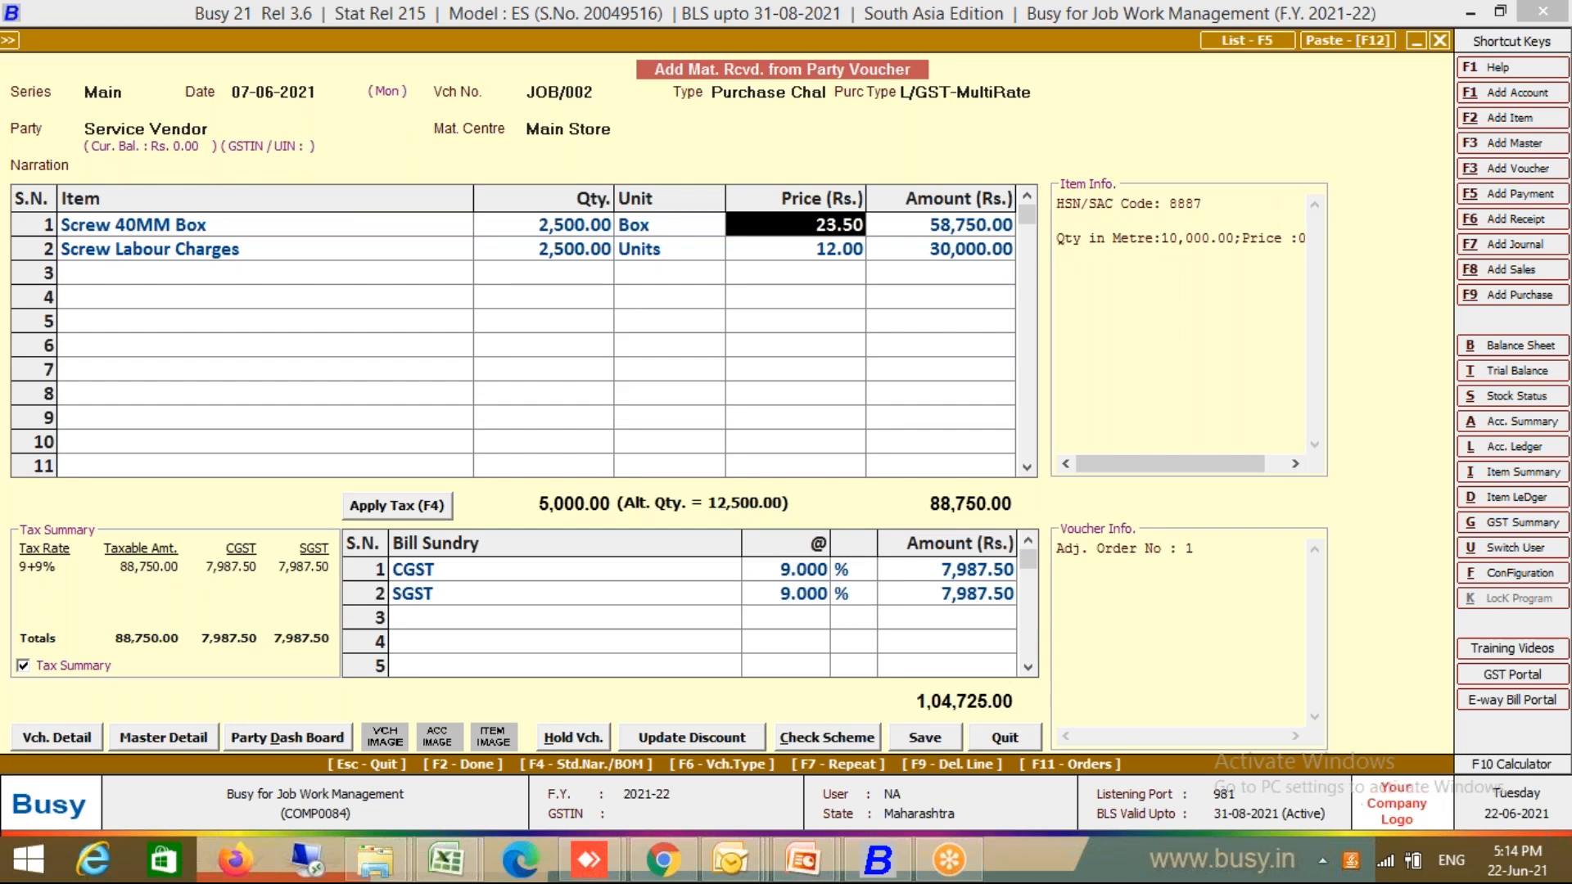
key("Return")
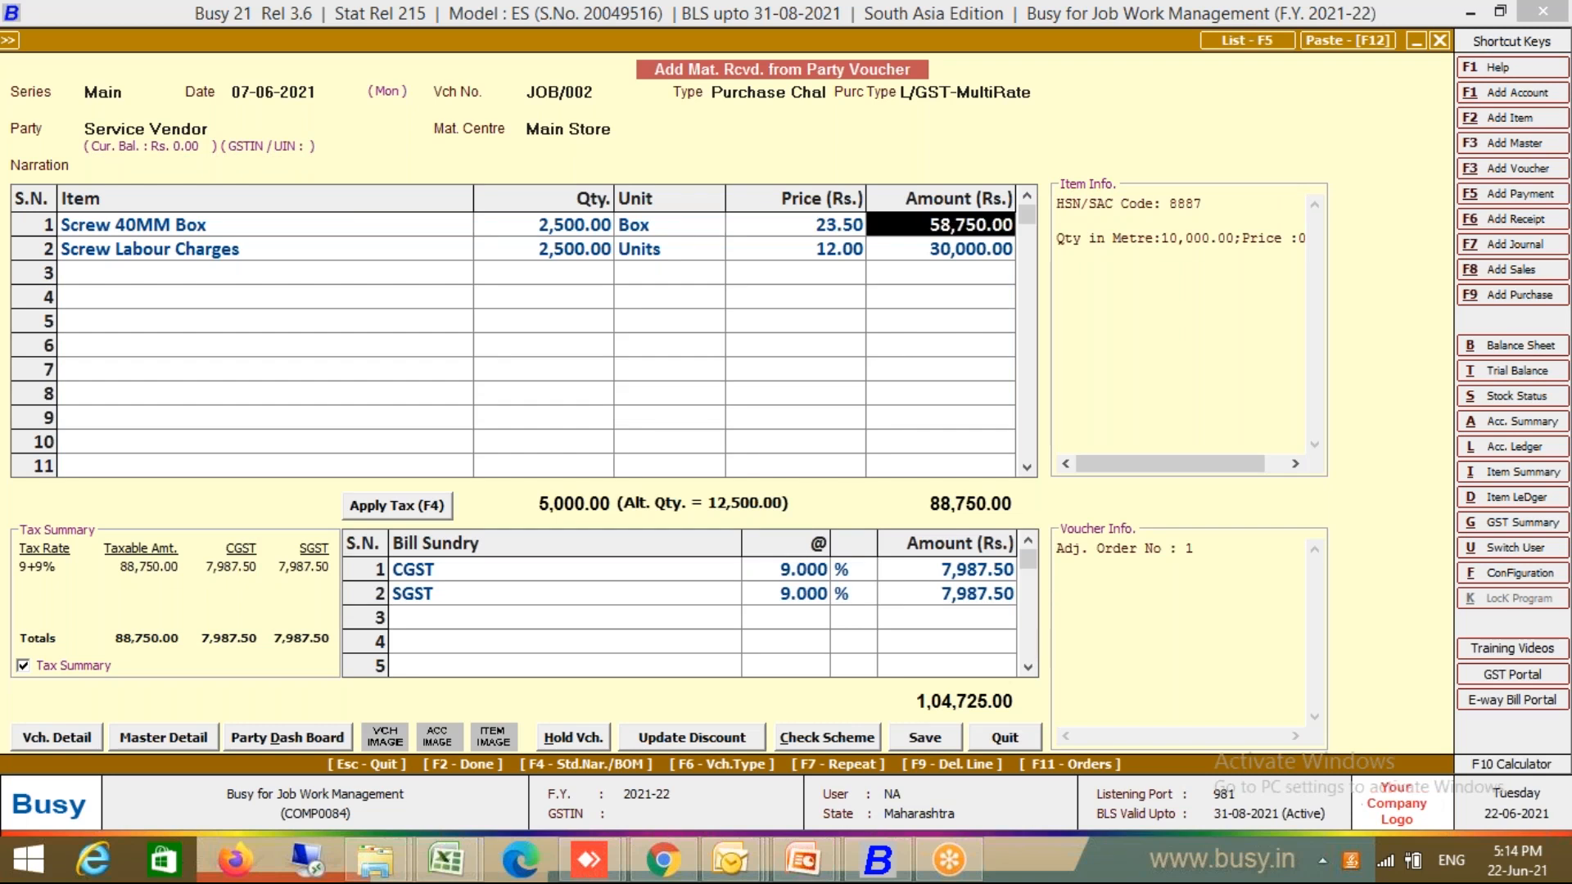
left_click(458, 861)
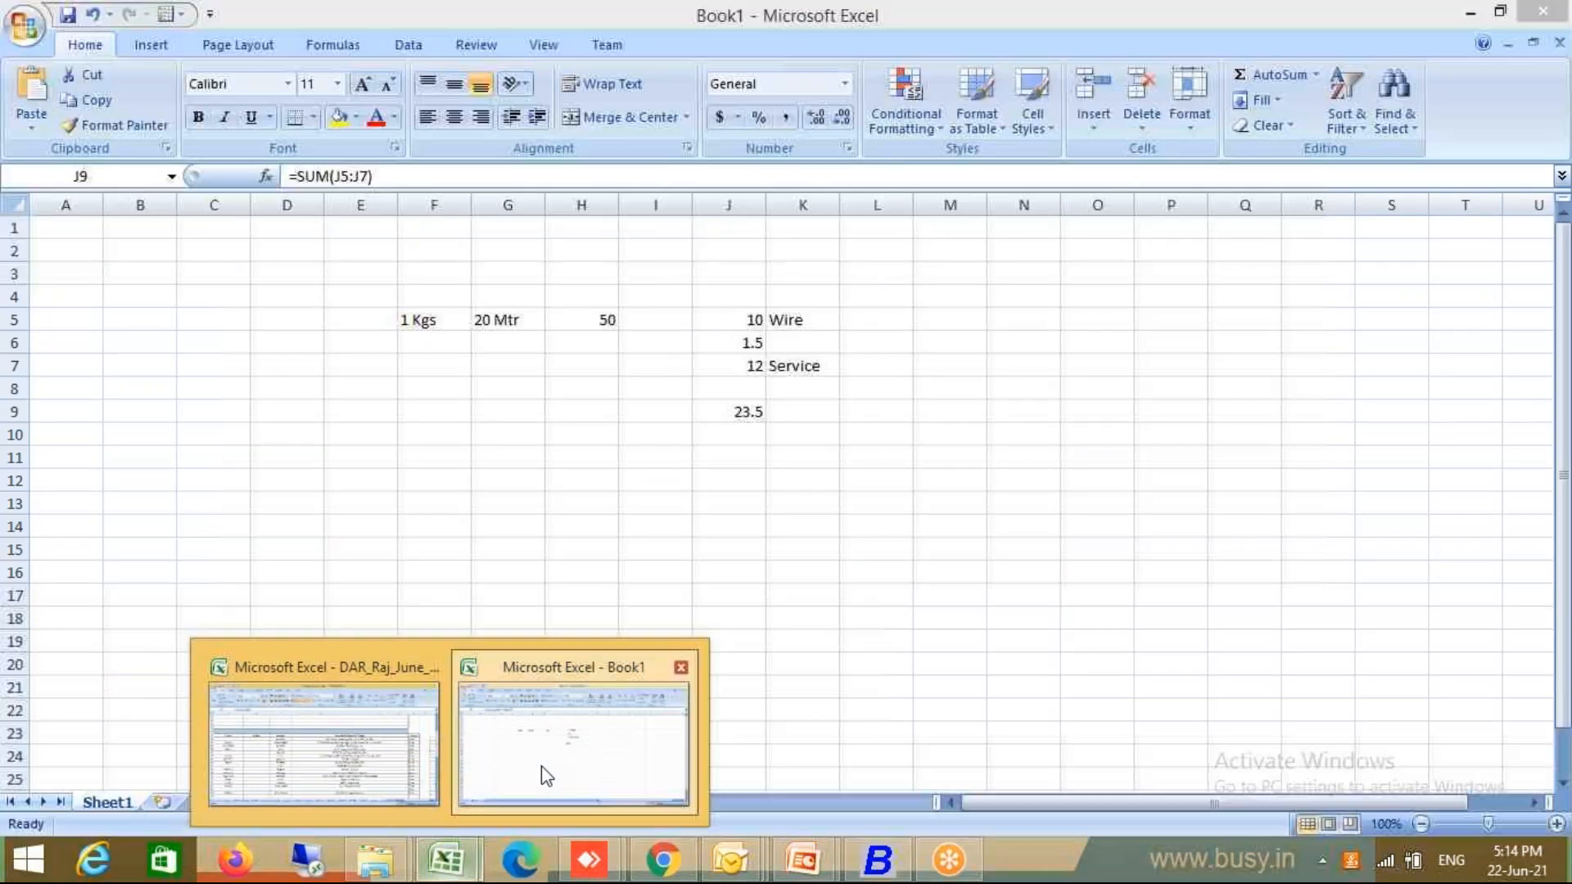
left_click(543, 771)
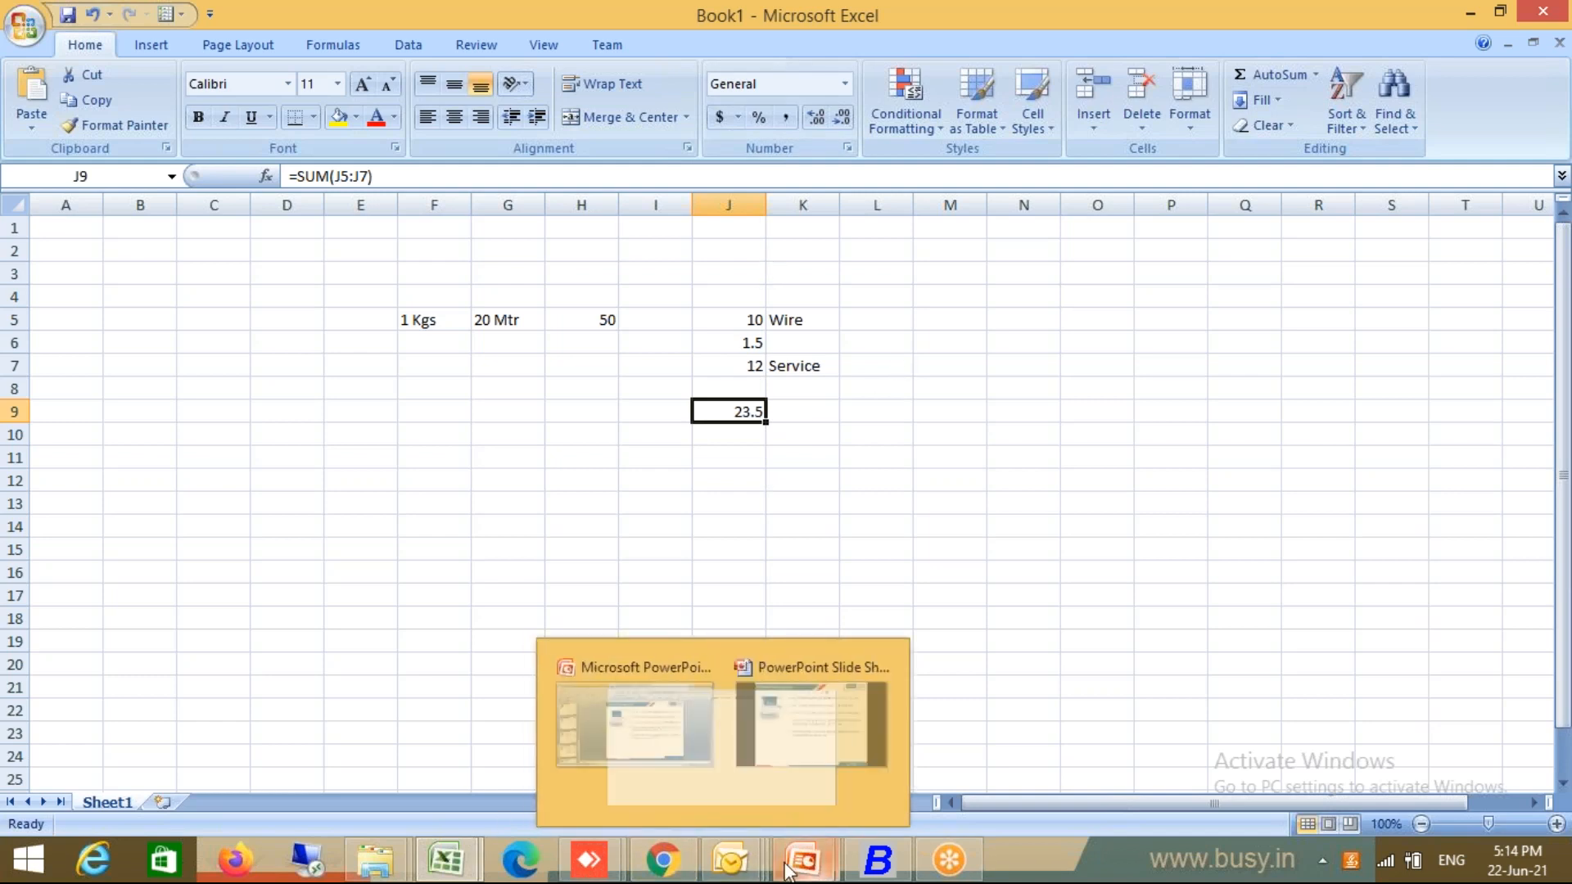
left_click(882, 858)
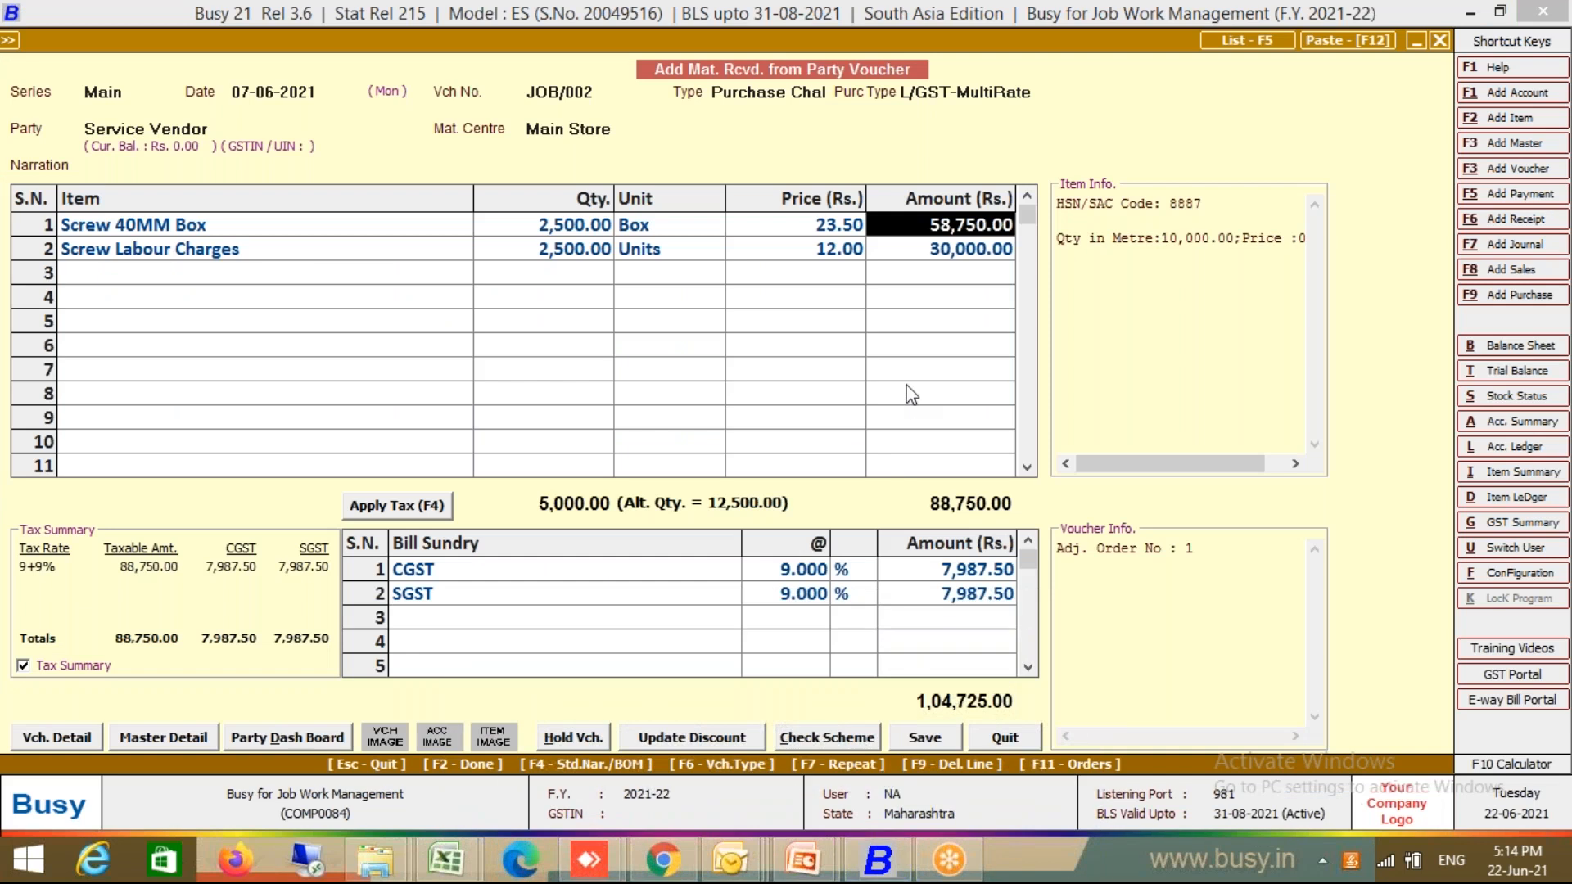
Leave the material consumed for Screw Labour Charges empty and save the voucher with its CGST and SGST lines
key("Return")
key("Return")
key("Return")
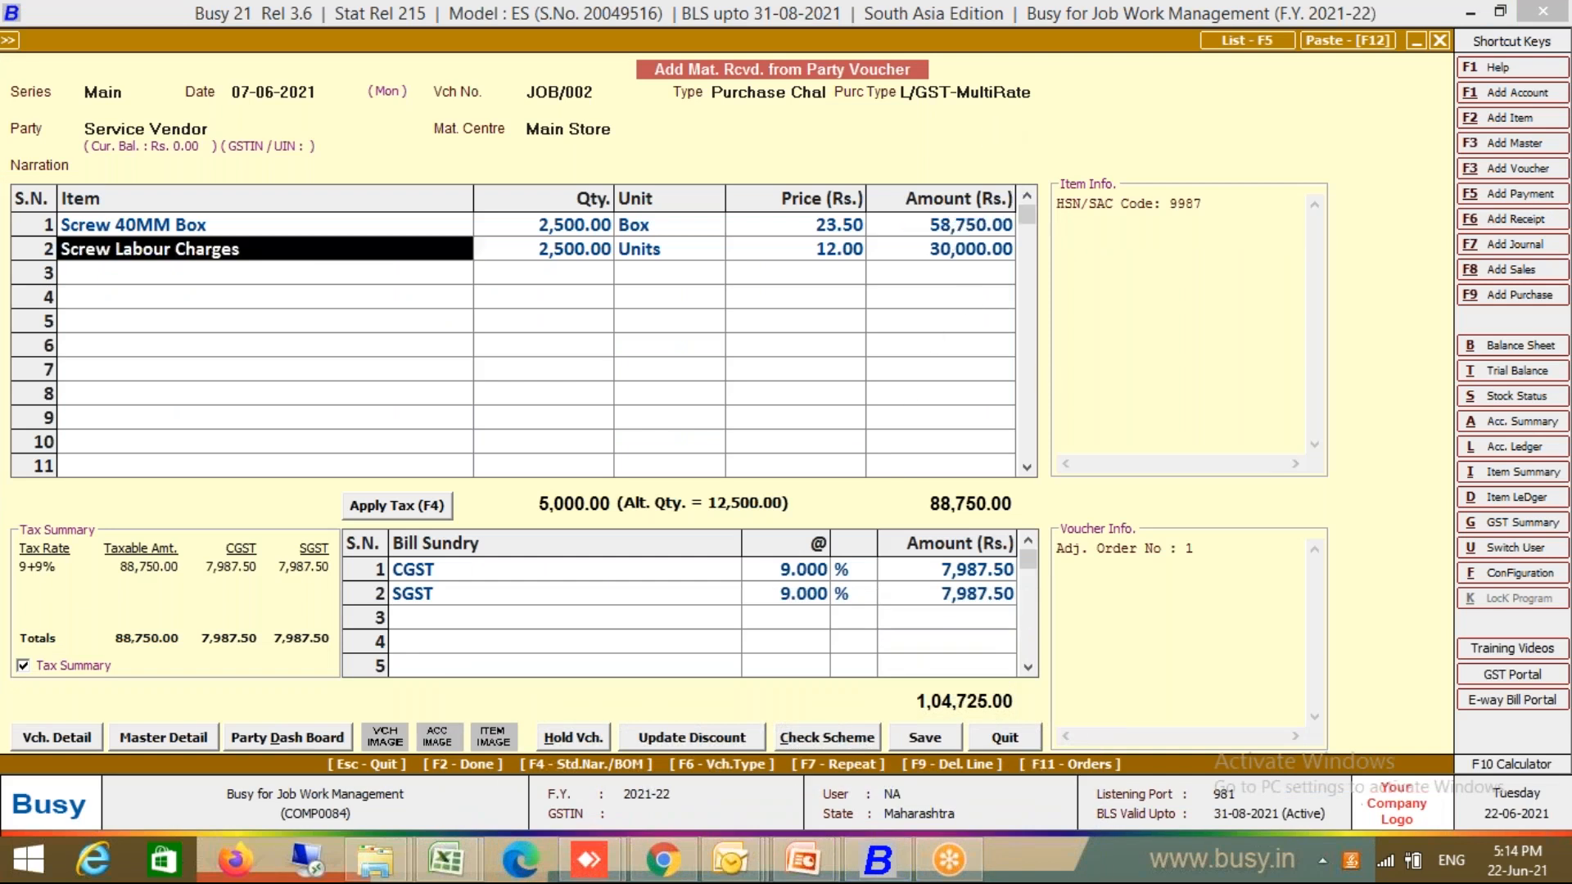
key("Return")
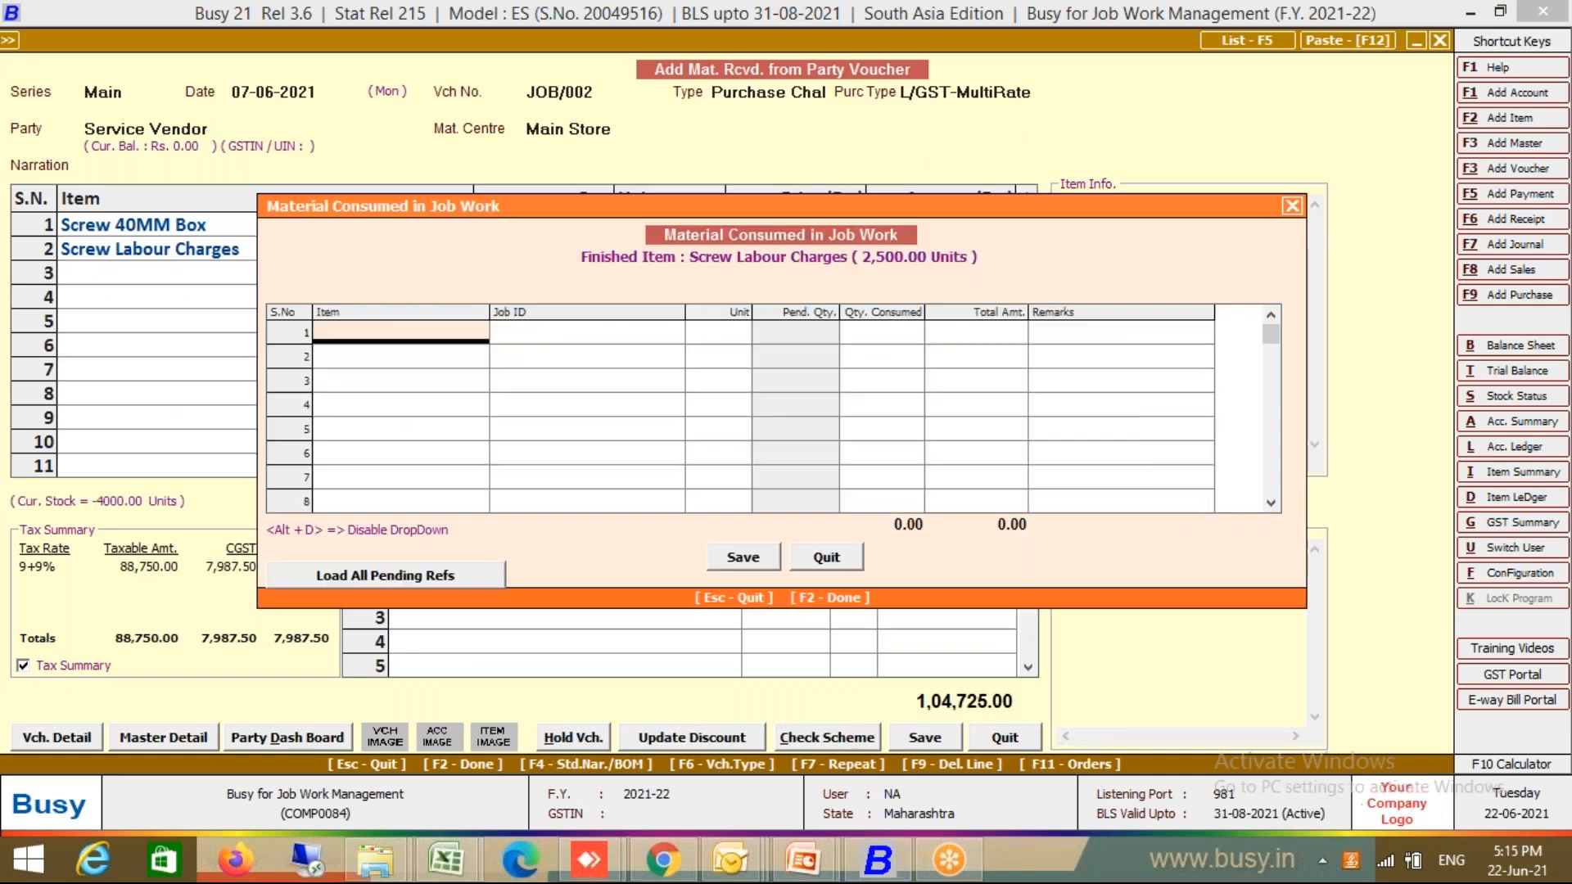
key("Escape")
key("Return")
key("Return")
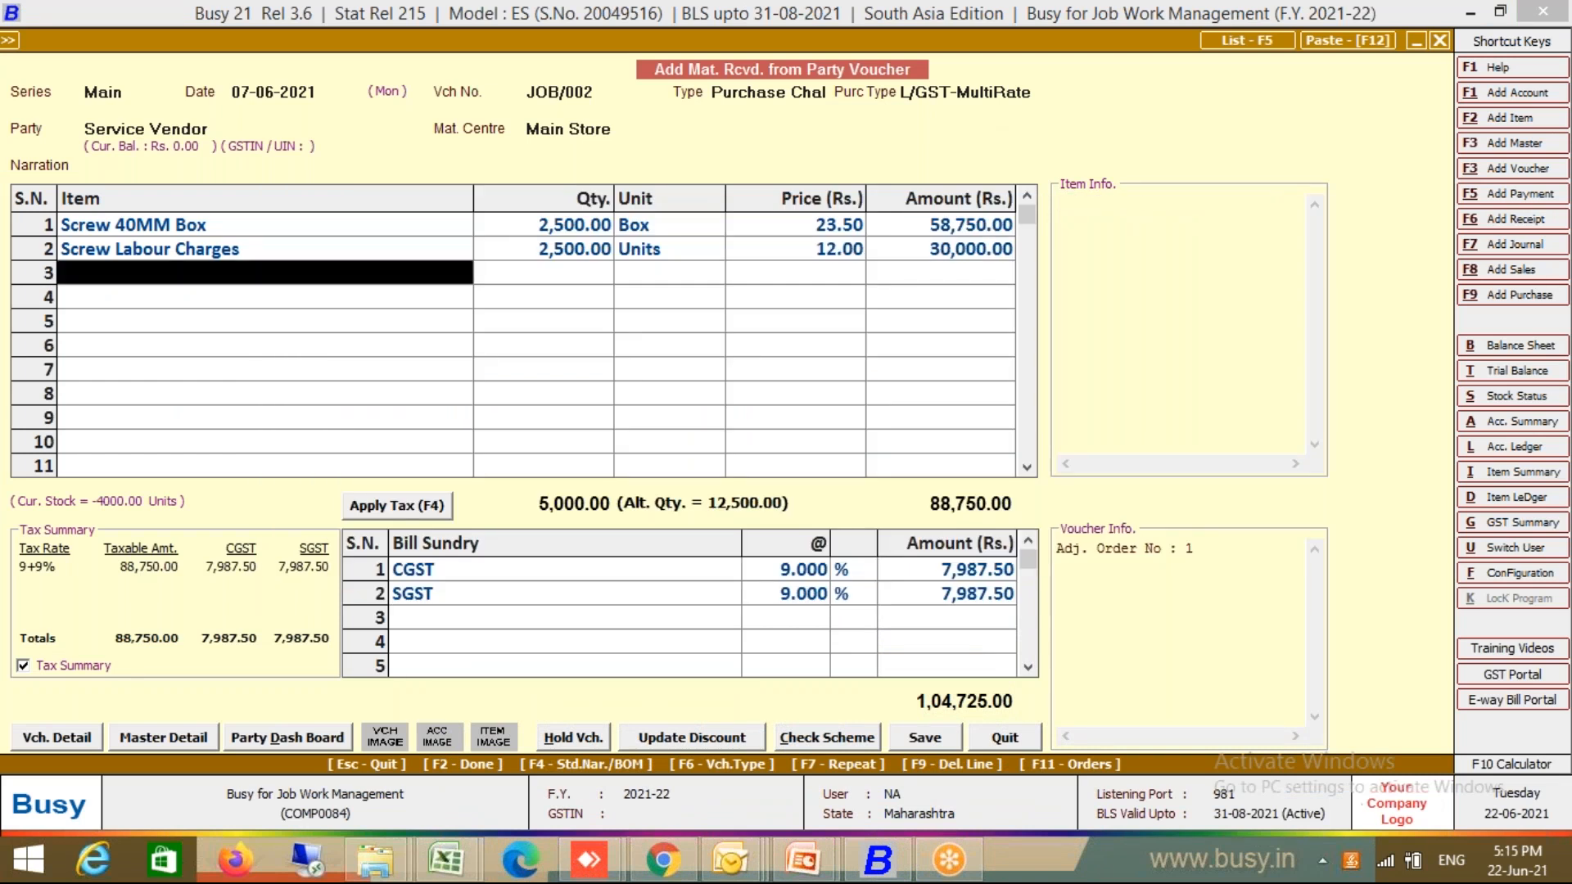
key("Return")
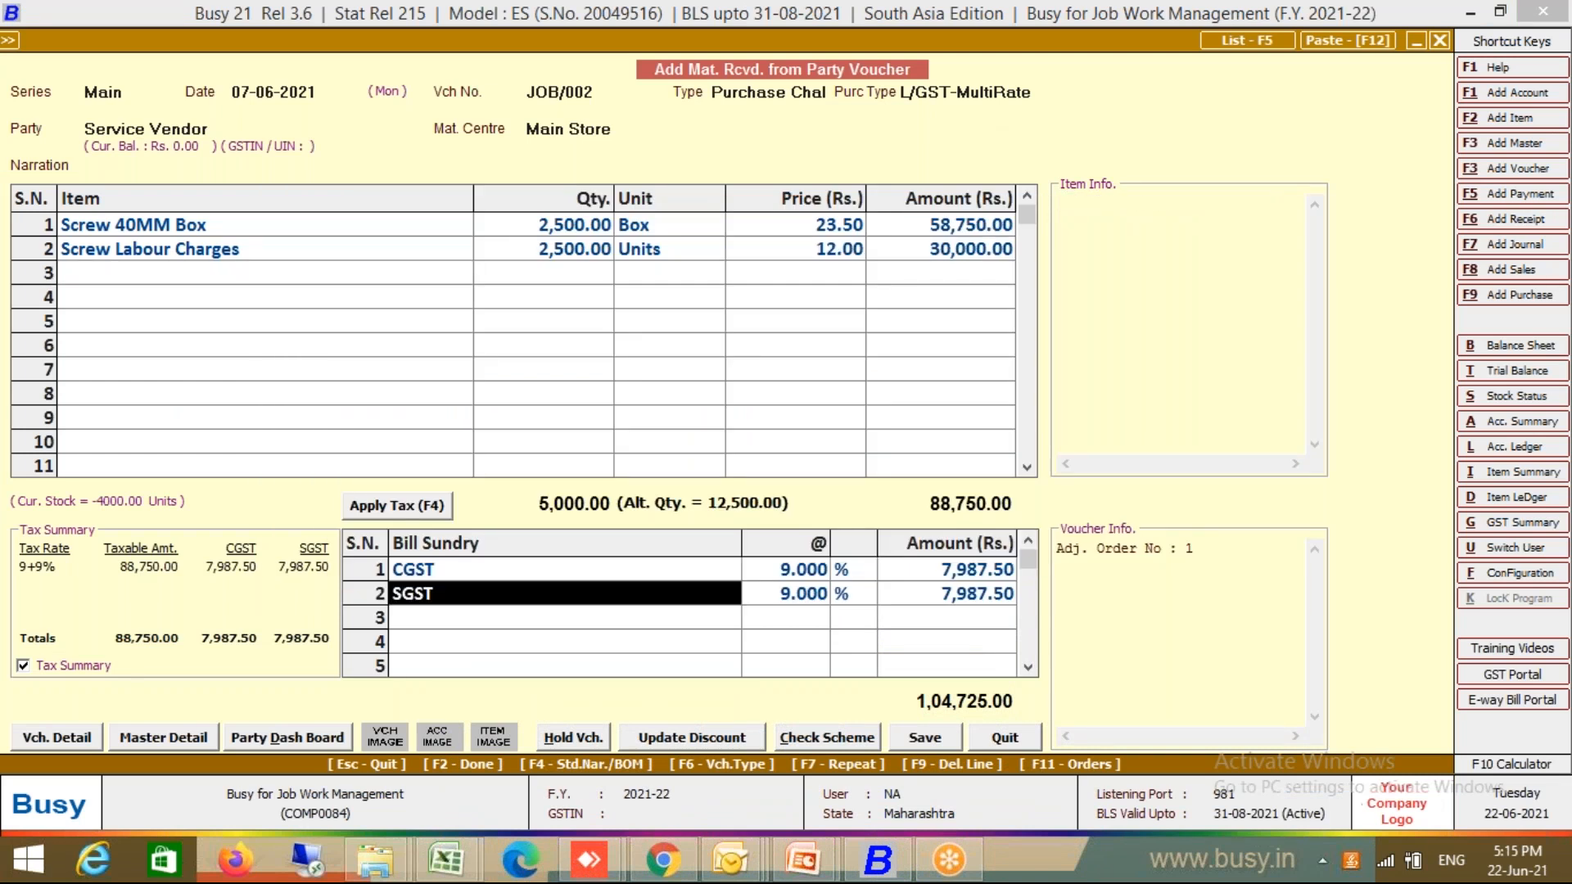
key("F2")
key("F2")
key("Return")
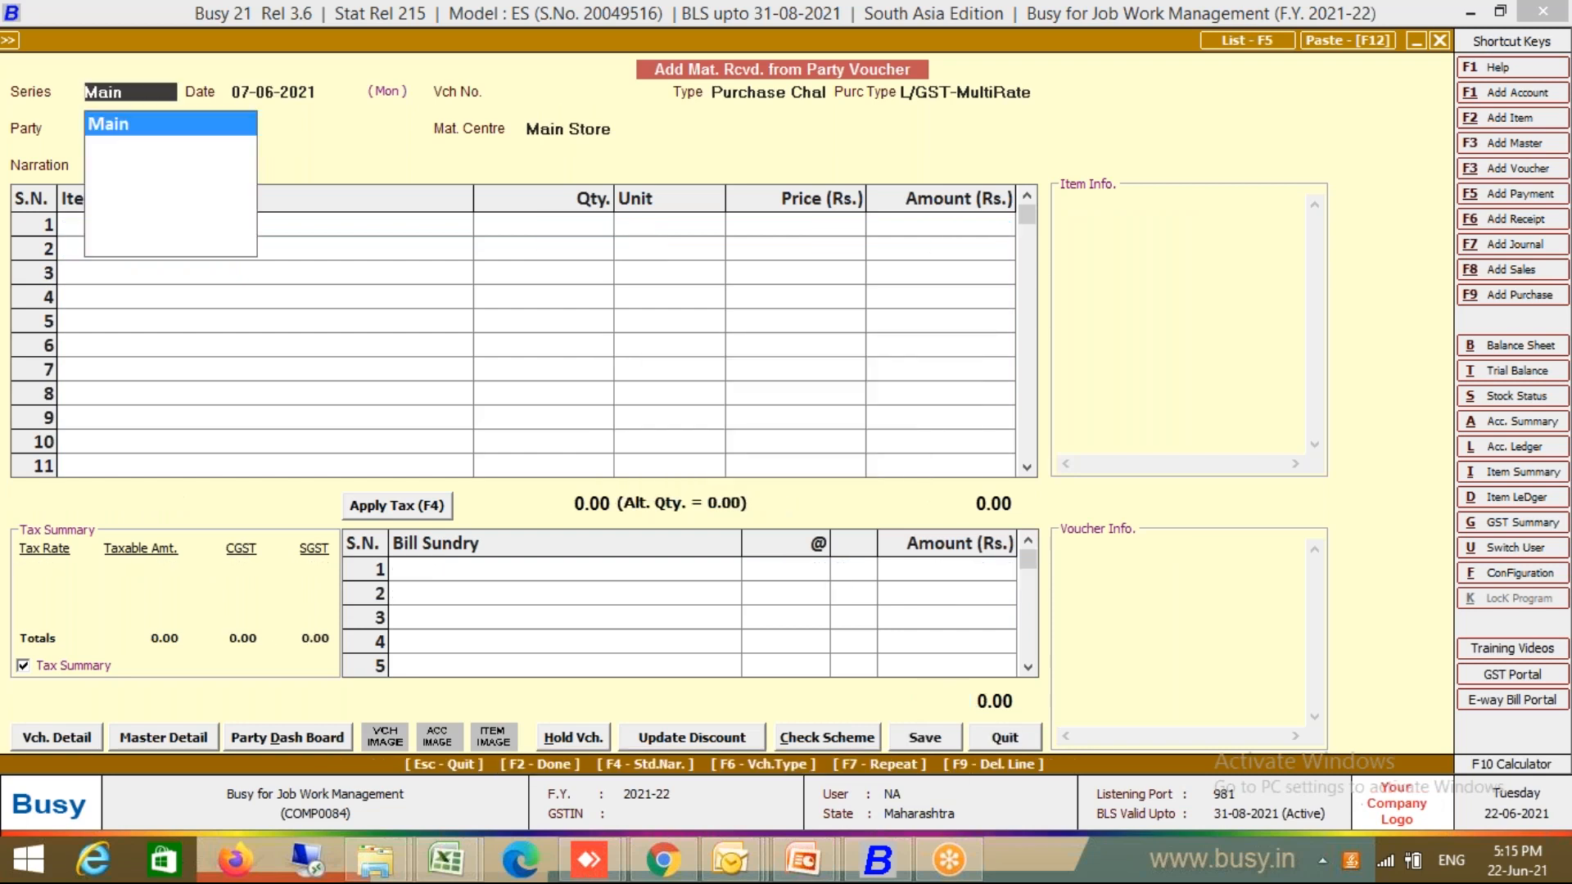
Start a new Material Received from Party voucher dated 09-06-2021 and number it JOB/003
key("Escape")
key("Escape")
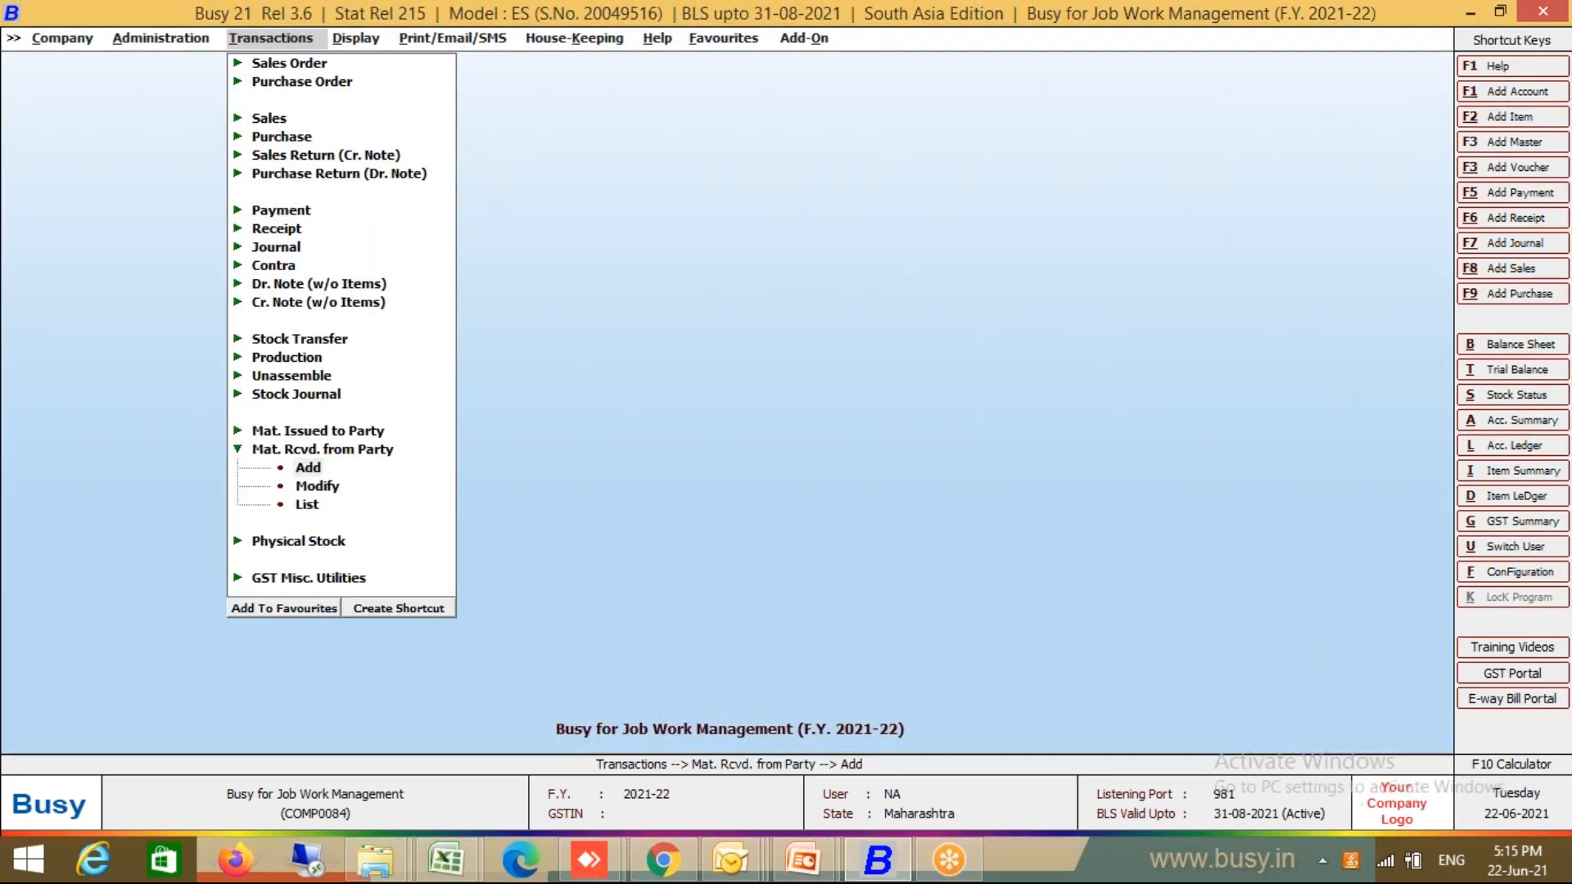
key("Return")
type("9")
key("Return")
type("JOB/00")
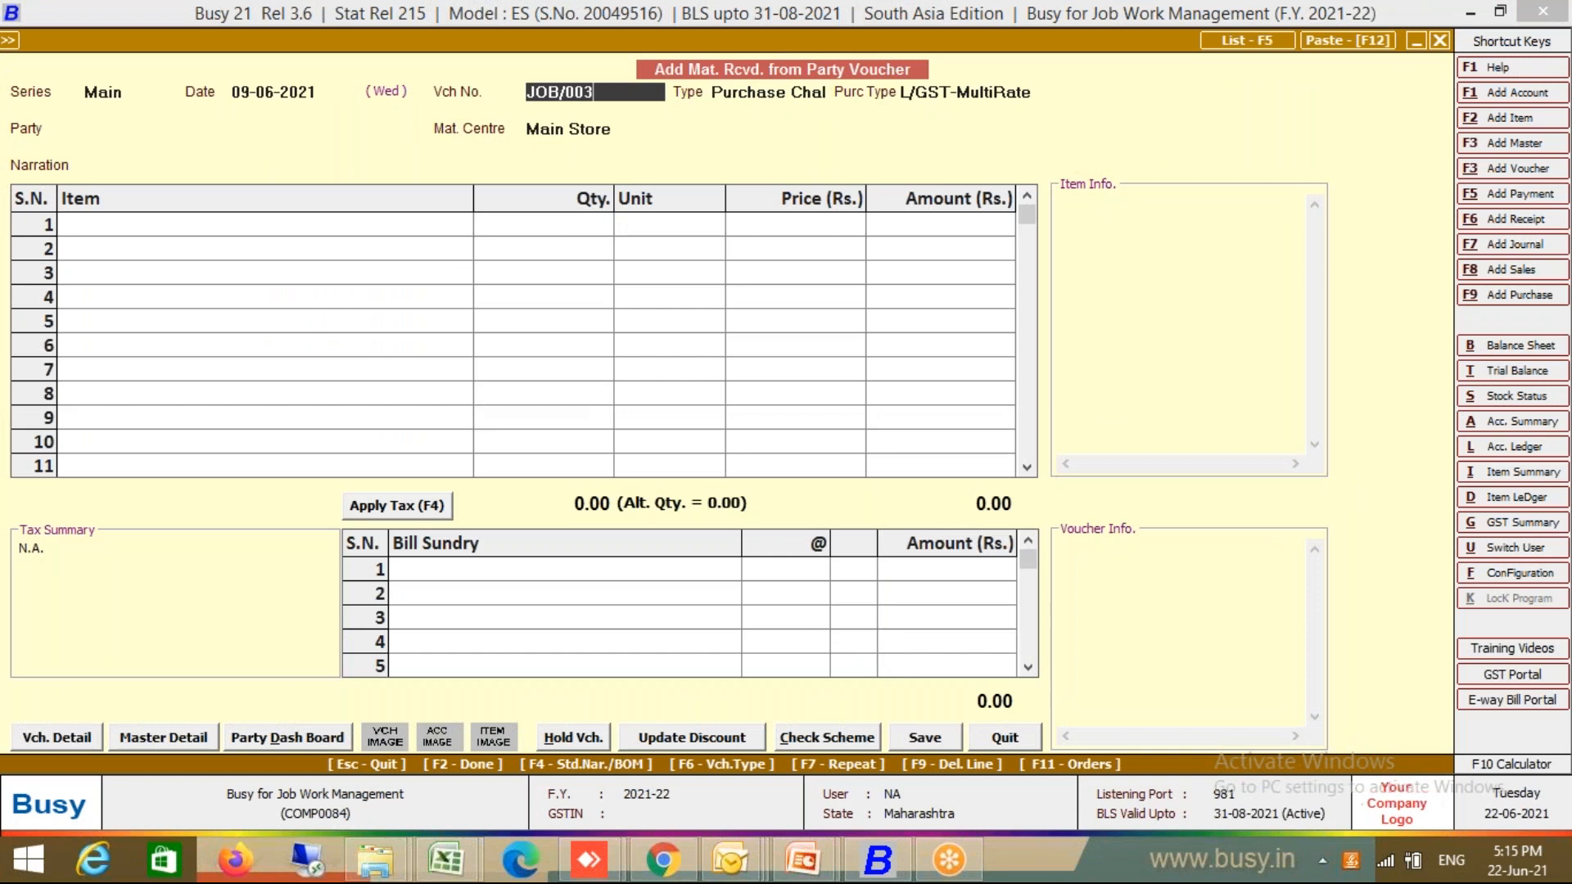
type("3")
key("Return")
Make the voucher a Purchase Challan with the purchase type L/GST-MultiRate
key("Down")
key("Down")
key("Down")
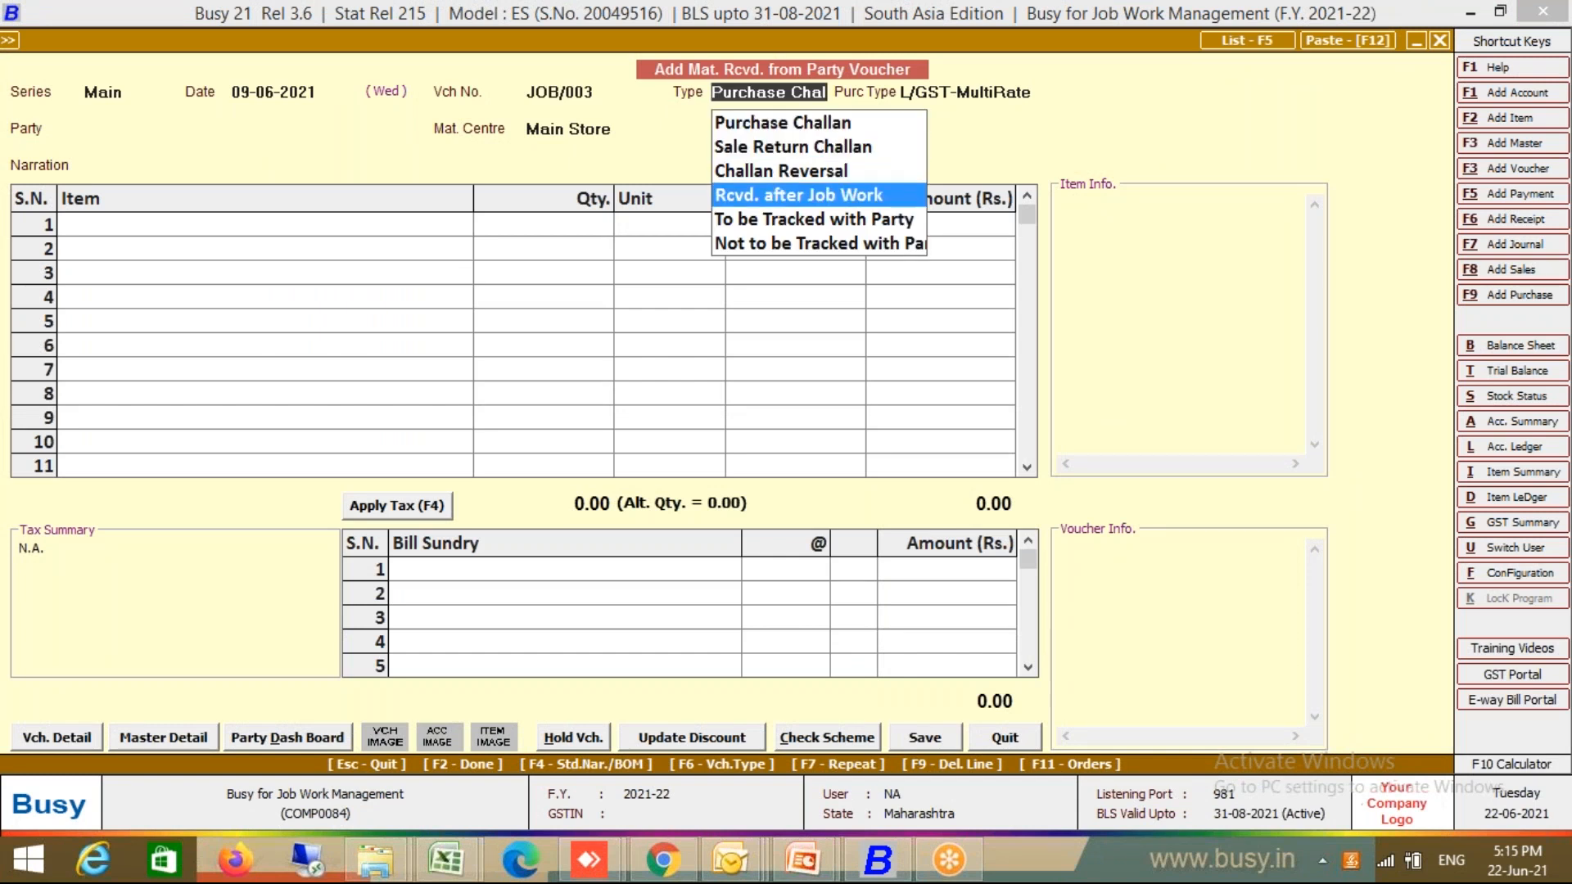
key("Up")
key("Up")
key("Up")
key("Return")
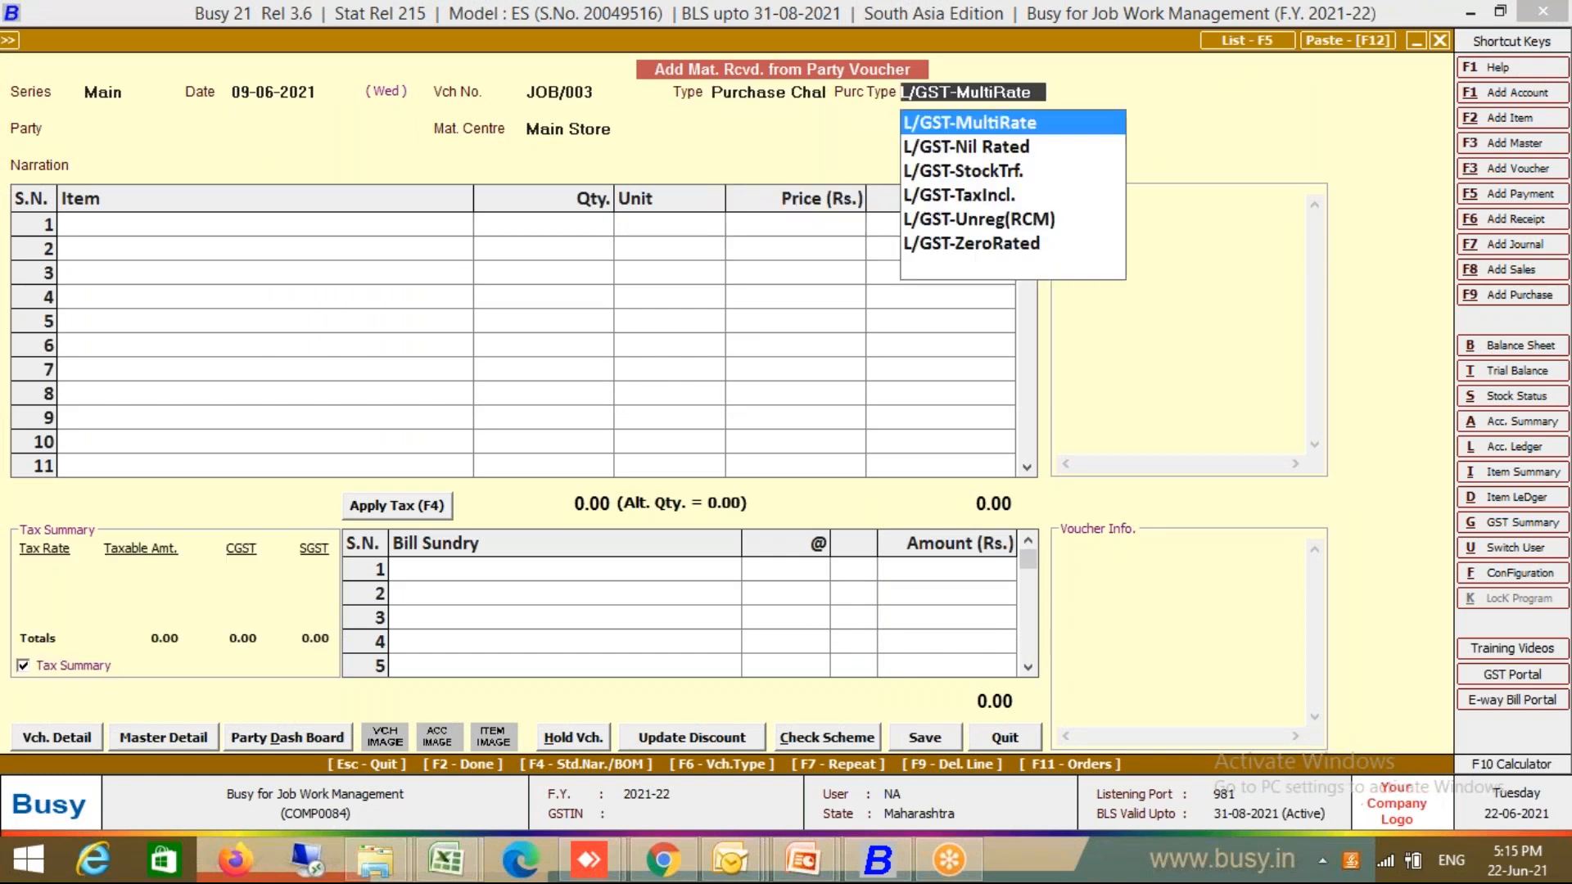
key("Return")
Set the party to Service Vendor with the Main Store material centre and load the items of the pending order dated 01-06-2021
key("Down")
key("Down")
key("Up")
key("Return")
key("Return")
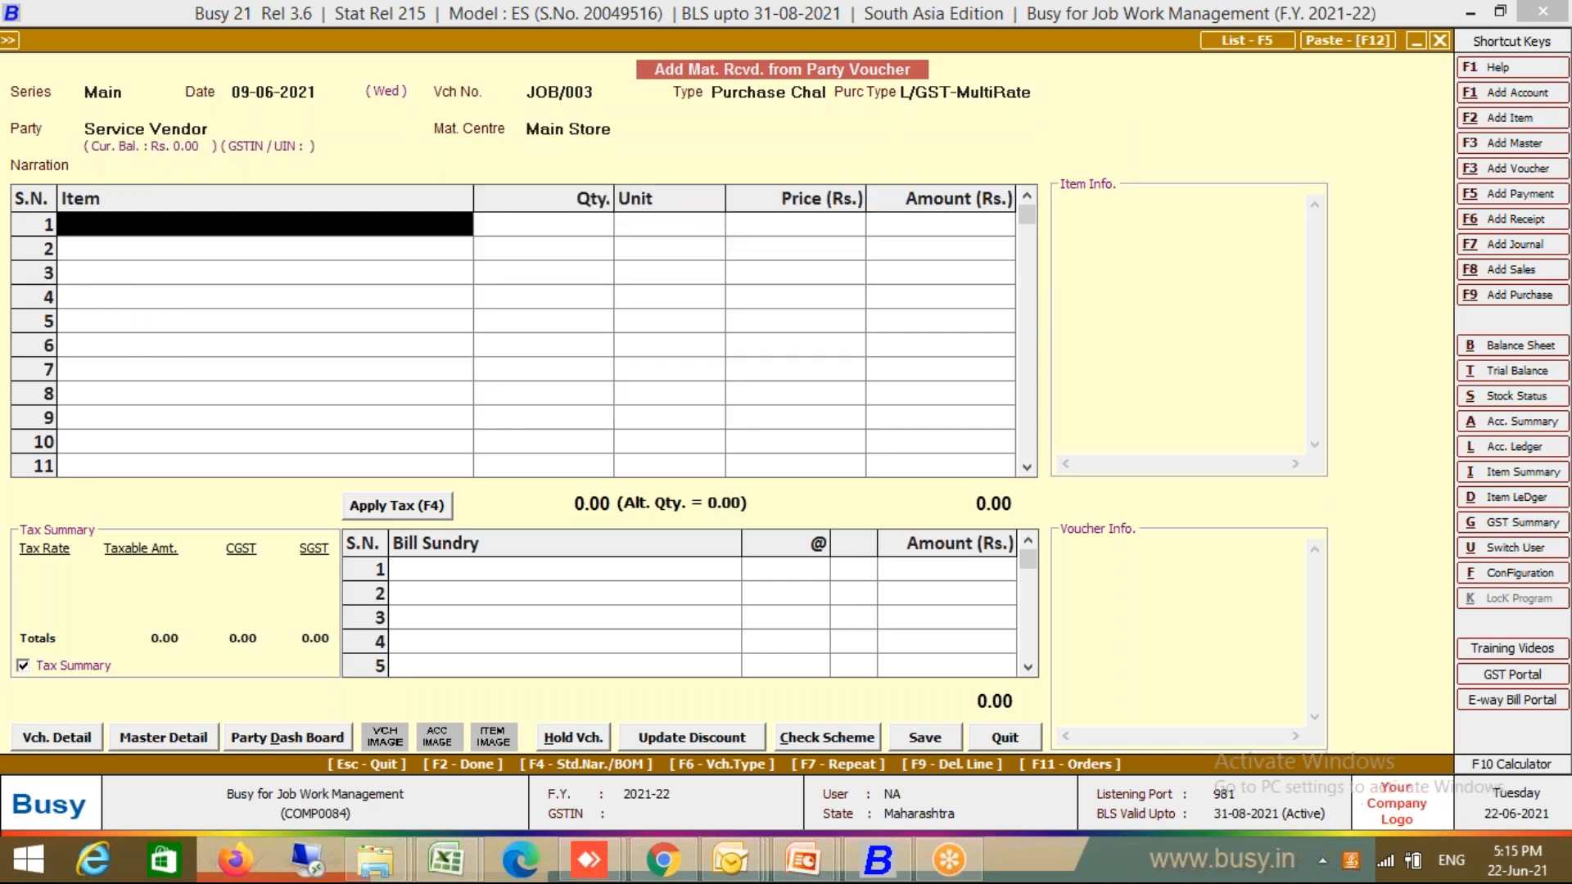
key("F11")
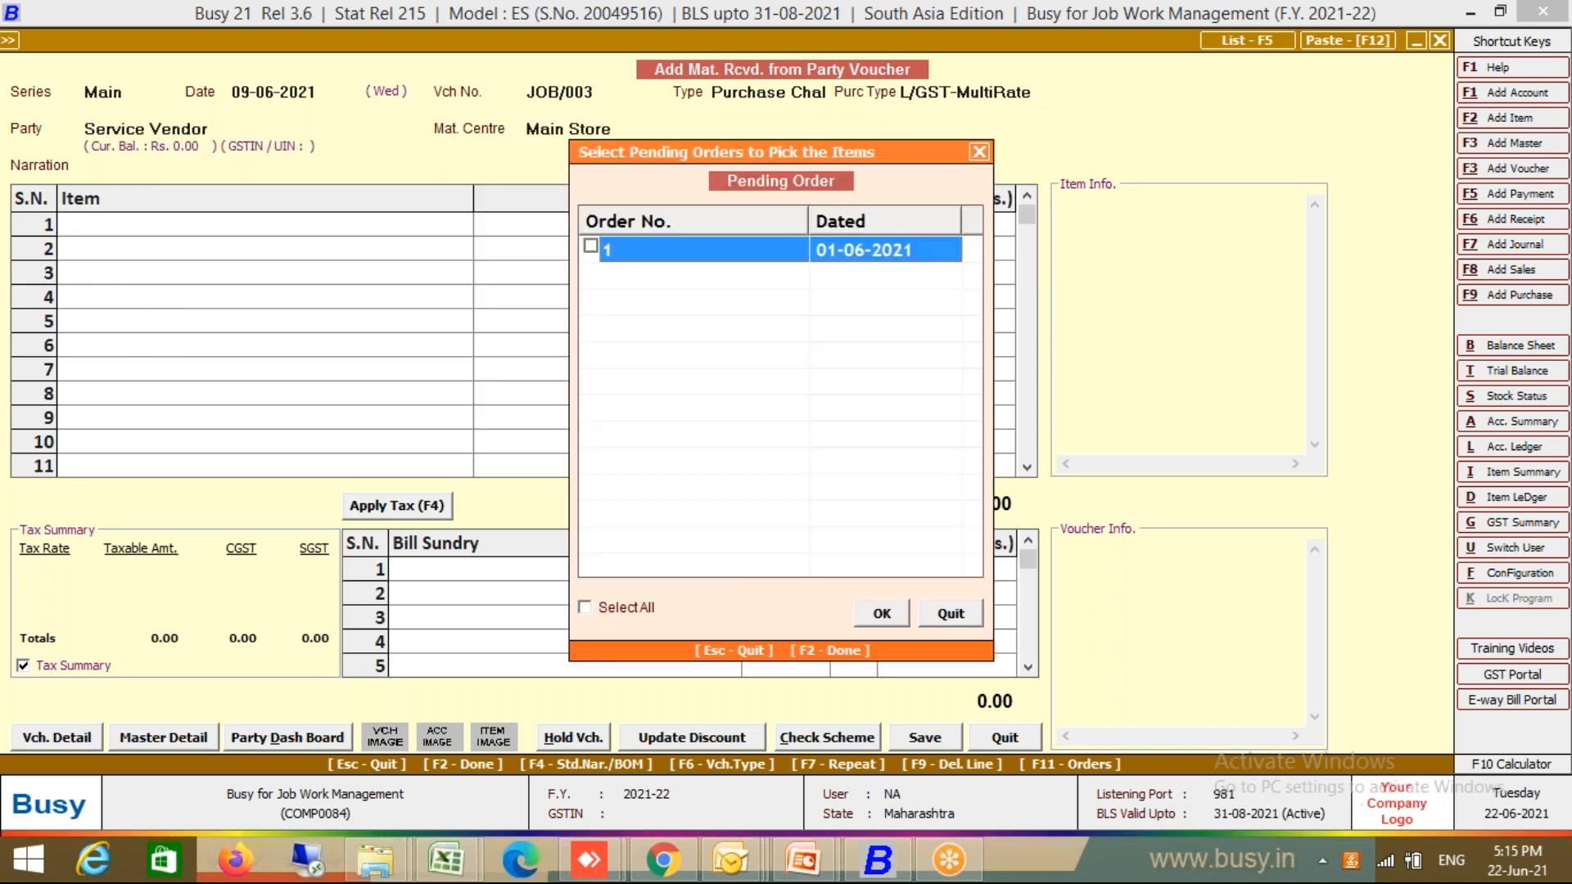
key("F2")
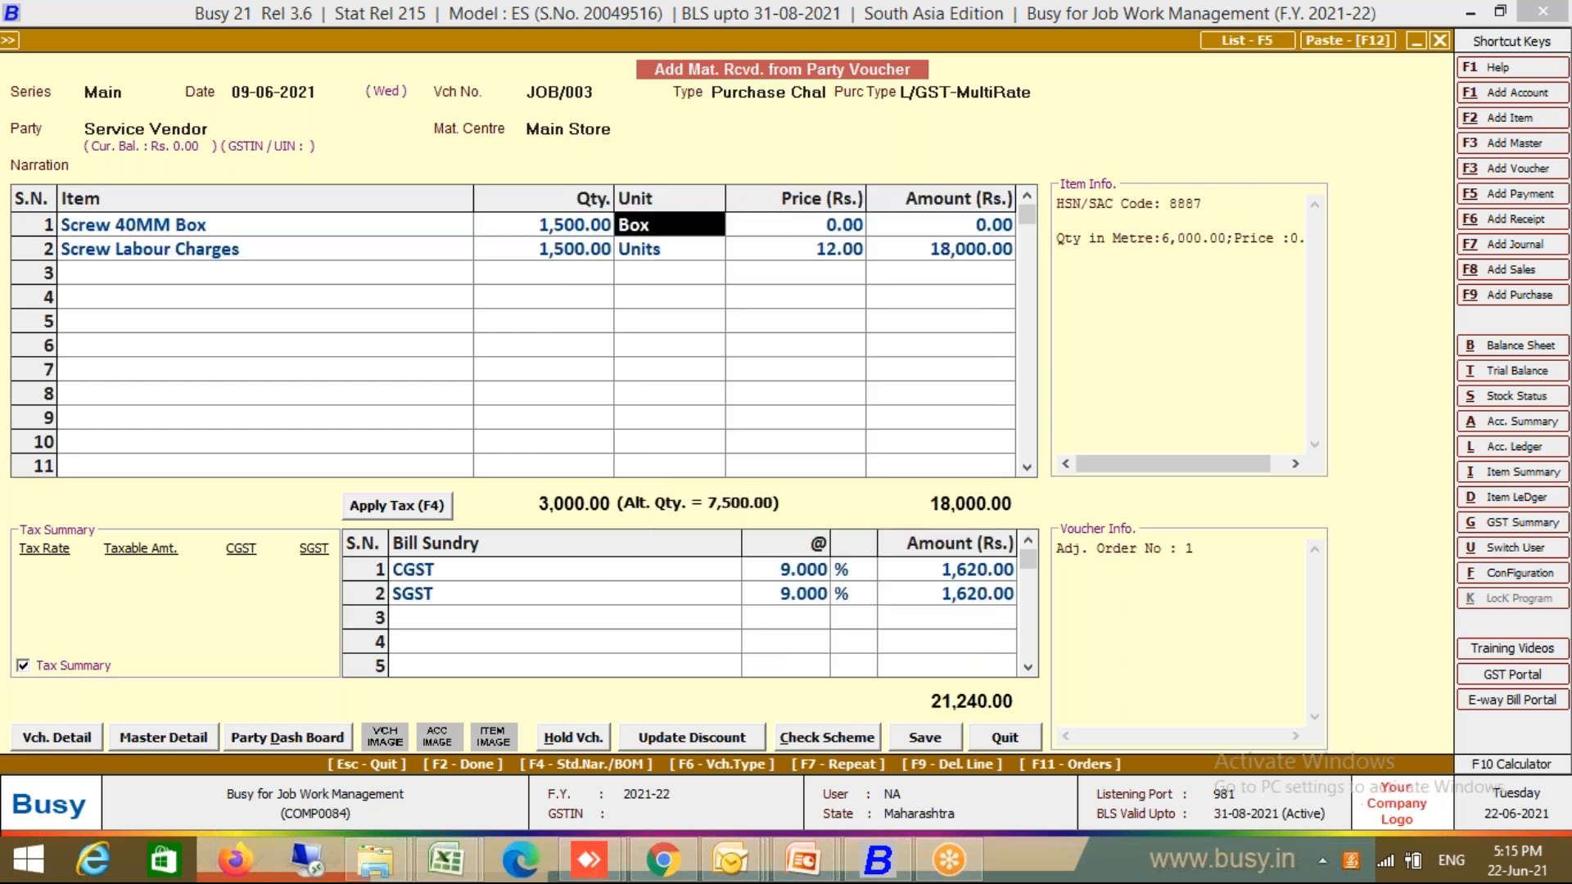
Allocate the three materials consumed for the 1,500 boxes of Screw 40MM Box to Job ID 1 and save the consumption
key("Return")
key("Return")
key("Return")
key("Return")
key("Return")
key("Return")
key("Return")
key("Return")
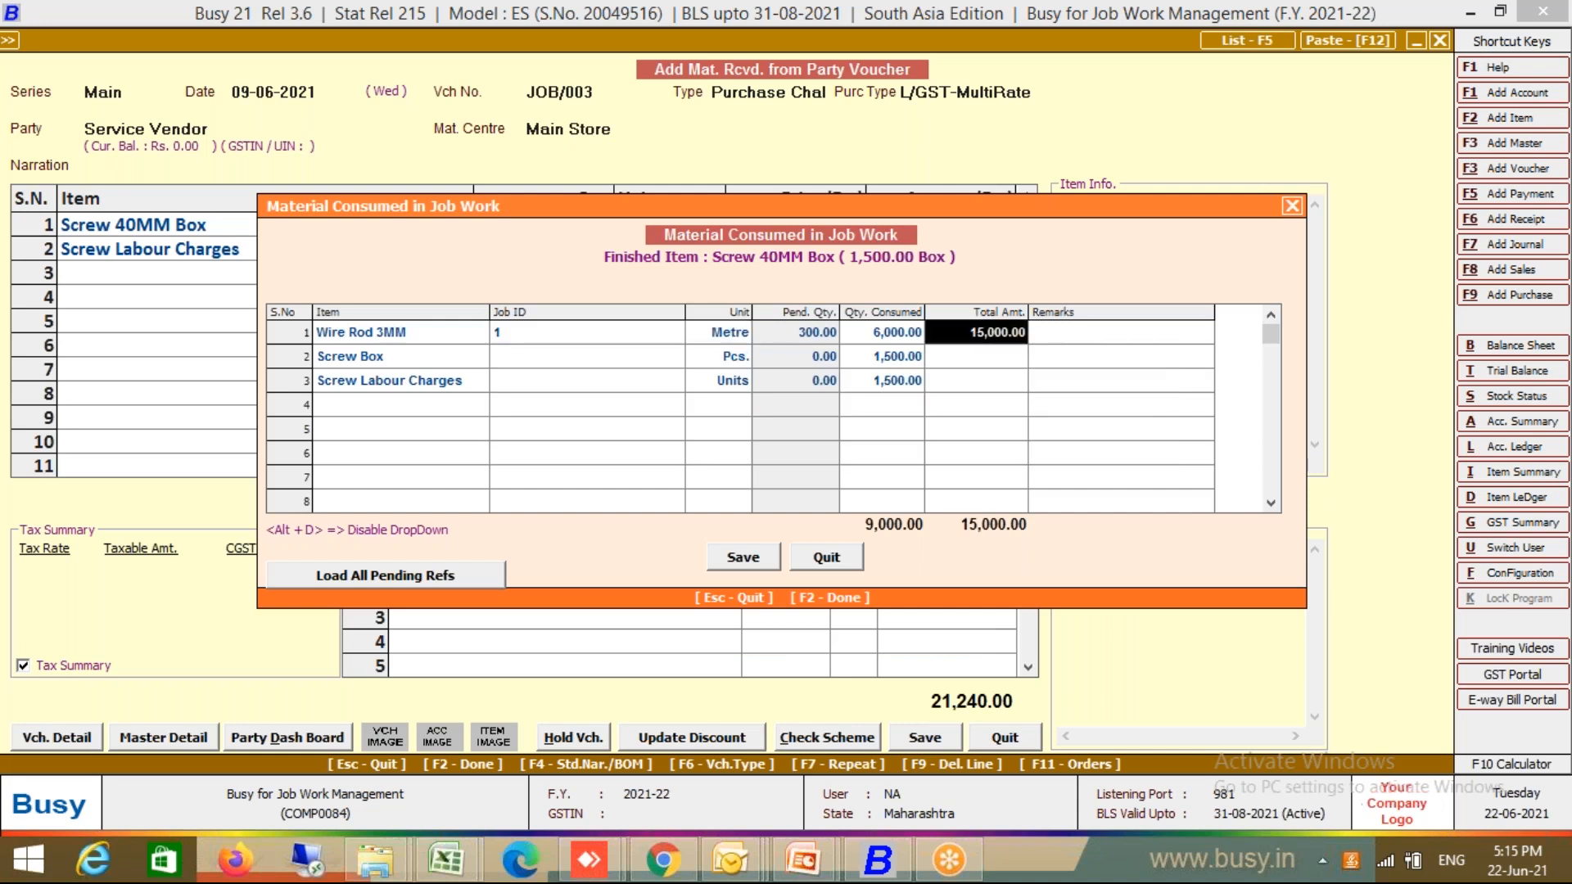
key("Return")
key("Return")
key("Return")
key("Return")
key("Return")
key("Return")
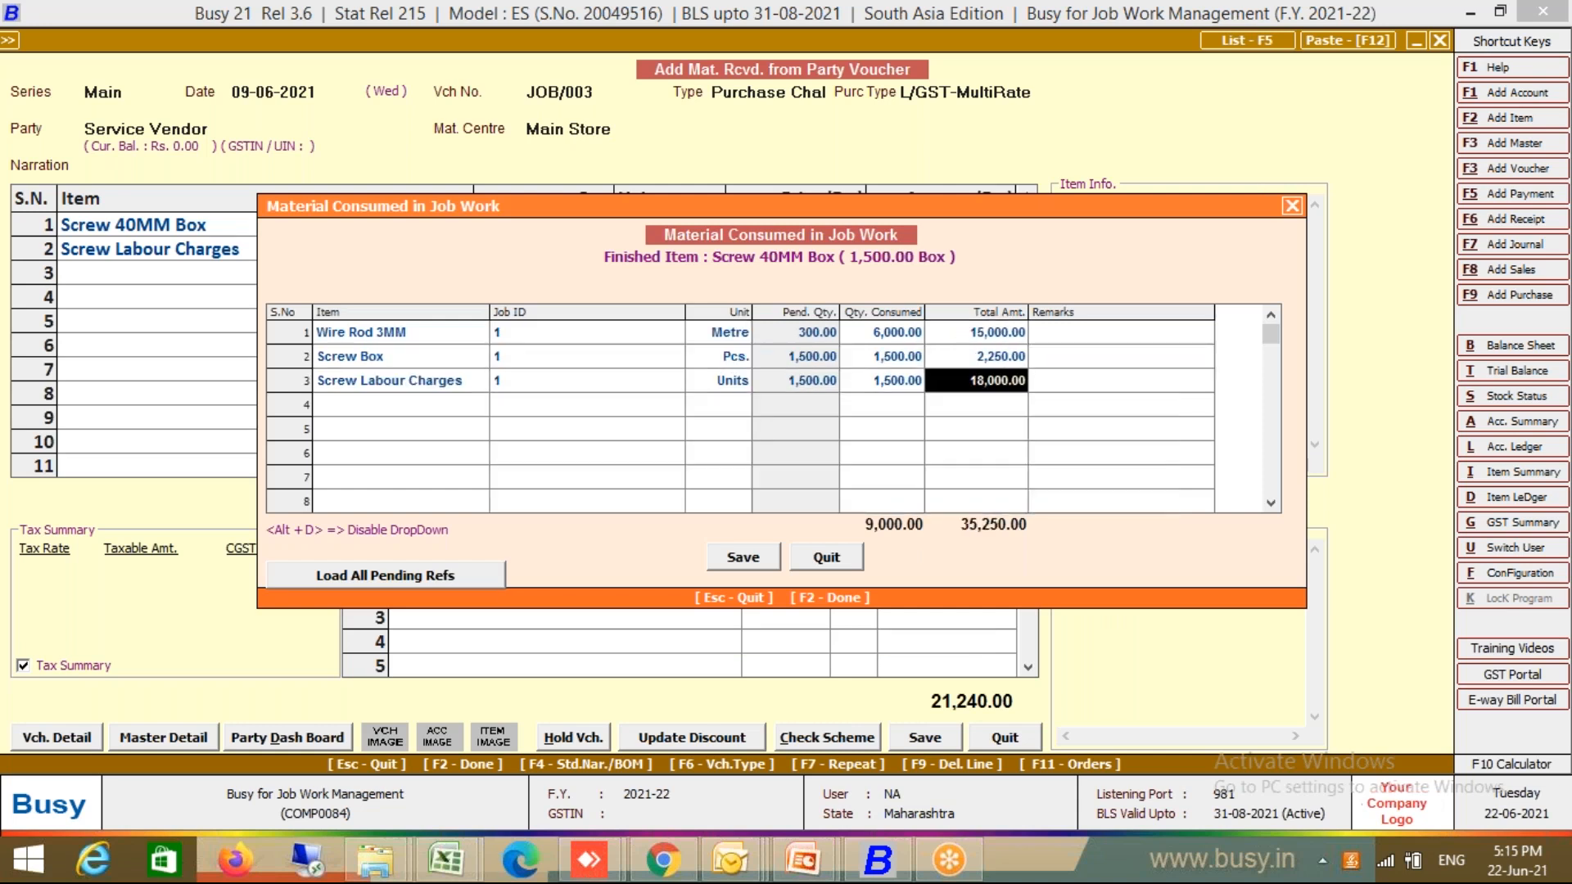
key("F2")
Set the Screw 40MM Box amount to 35,250 and complete the item rows
key("Return")
key("Return")
key("Return")
type("35")
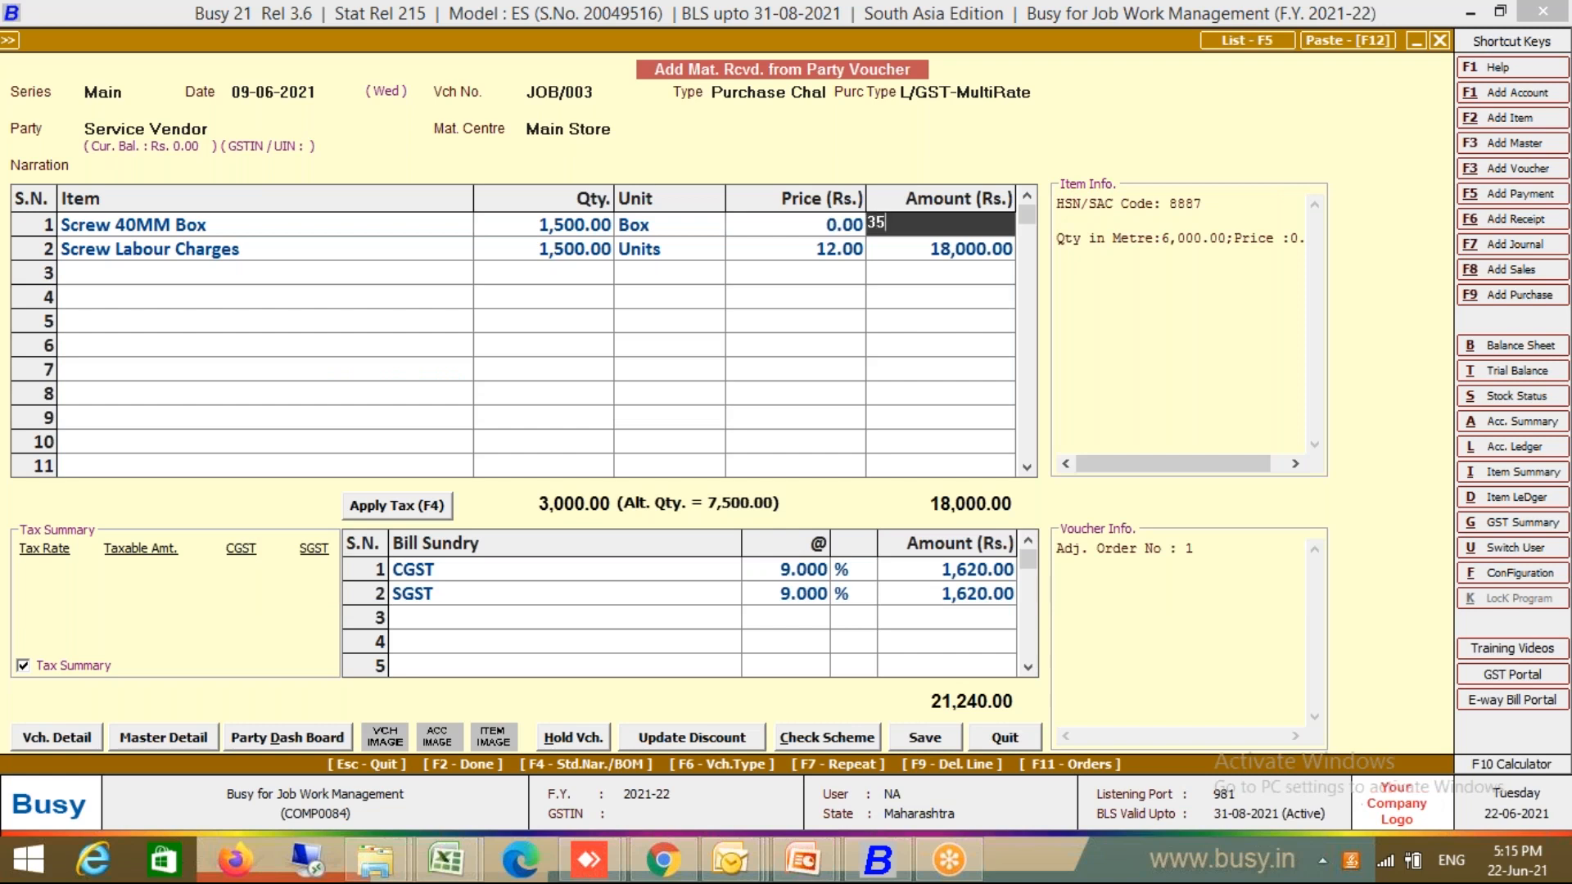
type(",250")
key("Return")
key("Return")
key("Return")
key("Return")
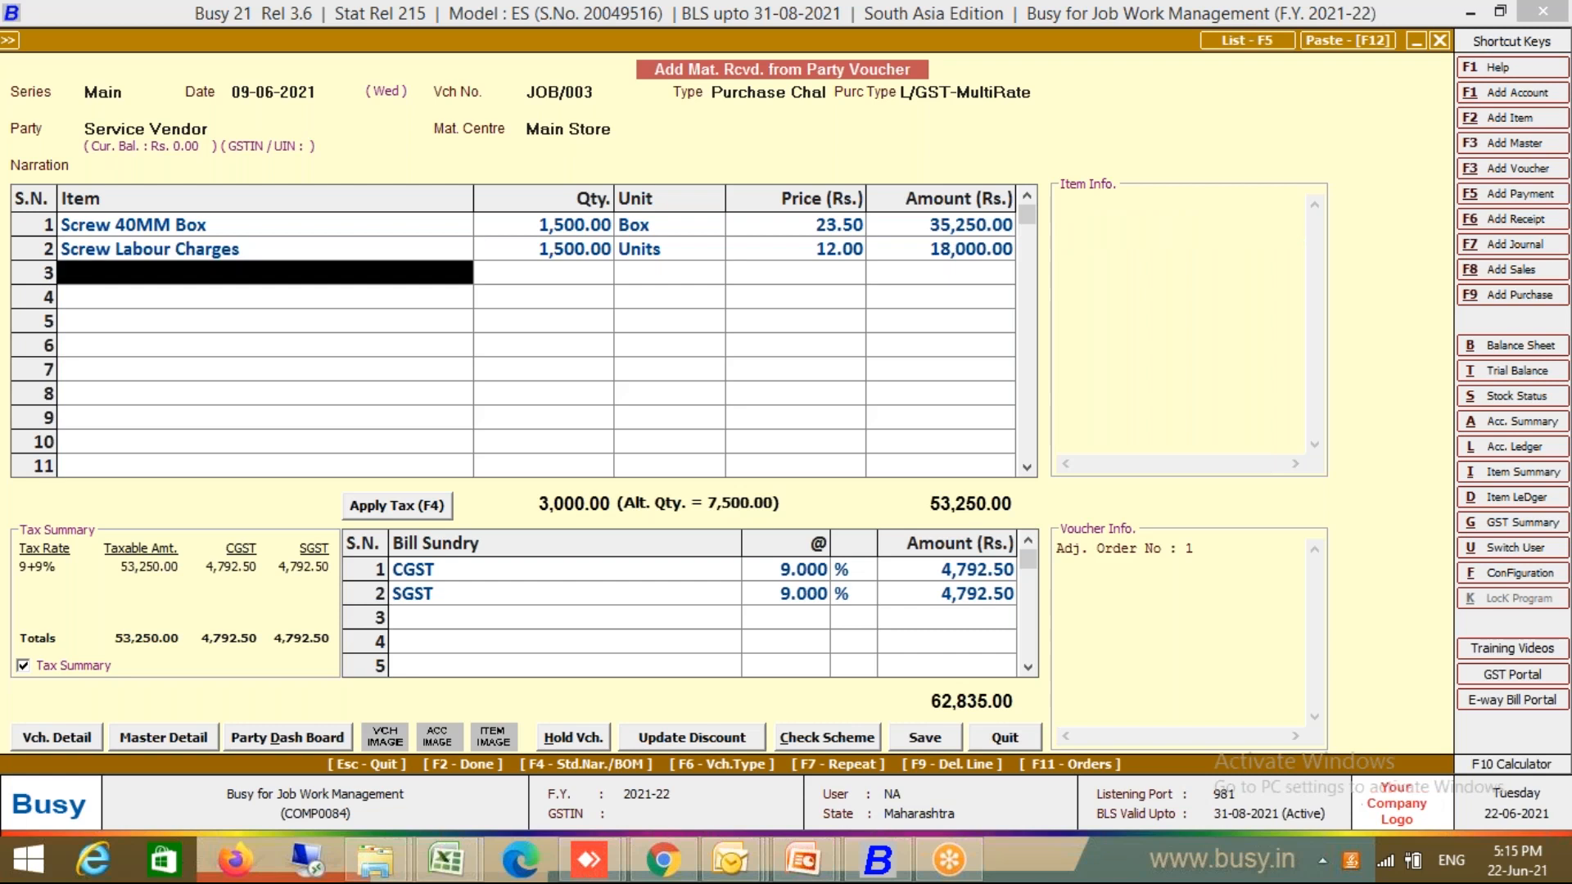
Delete the CGST and SGST lines from the bill sundries of voucher JOB/003
key("Up")
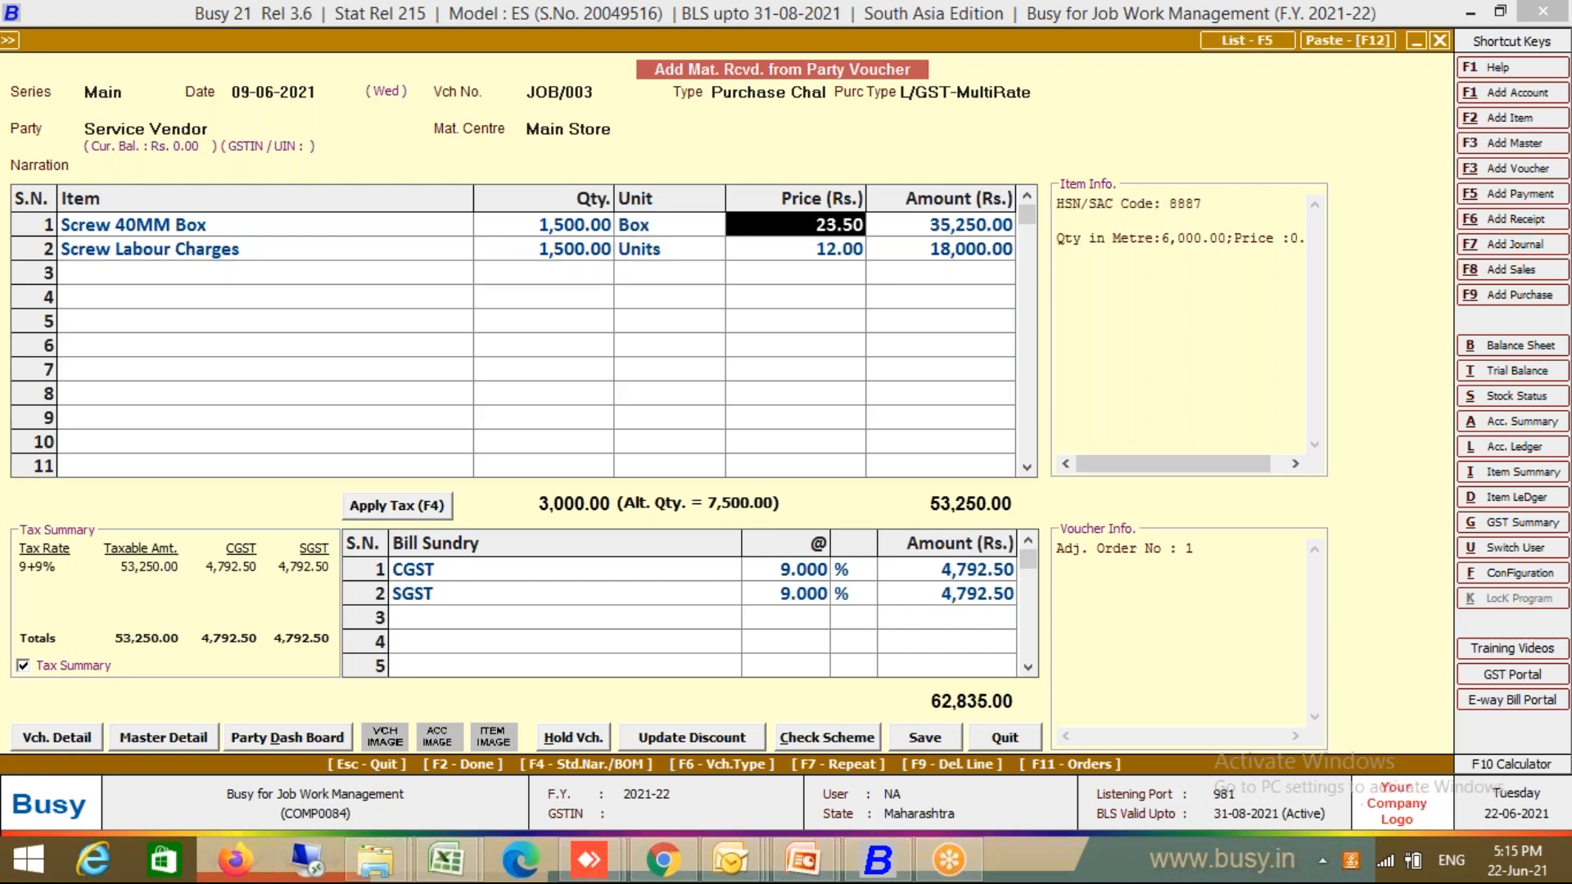
left_click(262, 248)
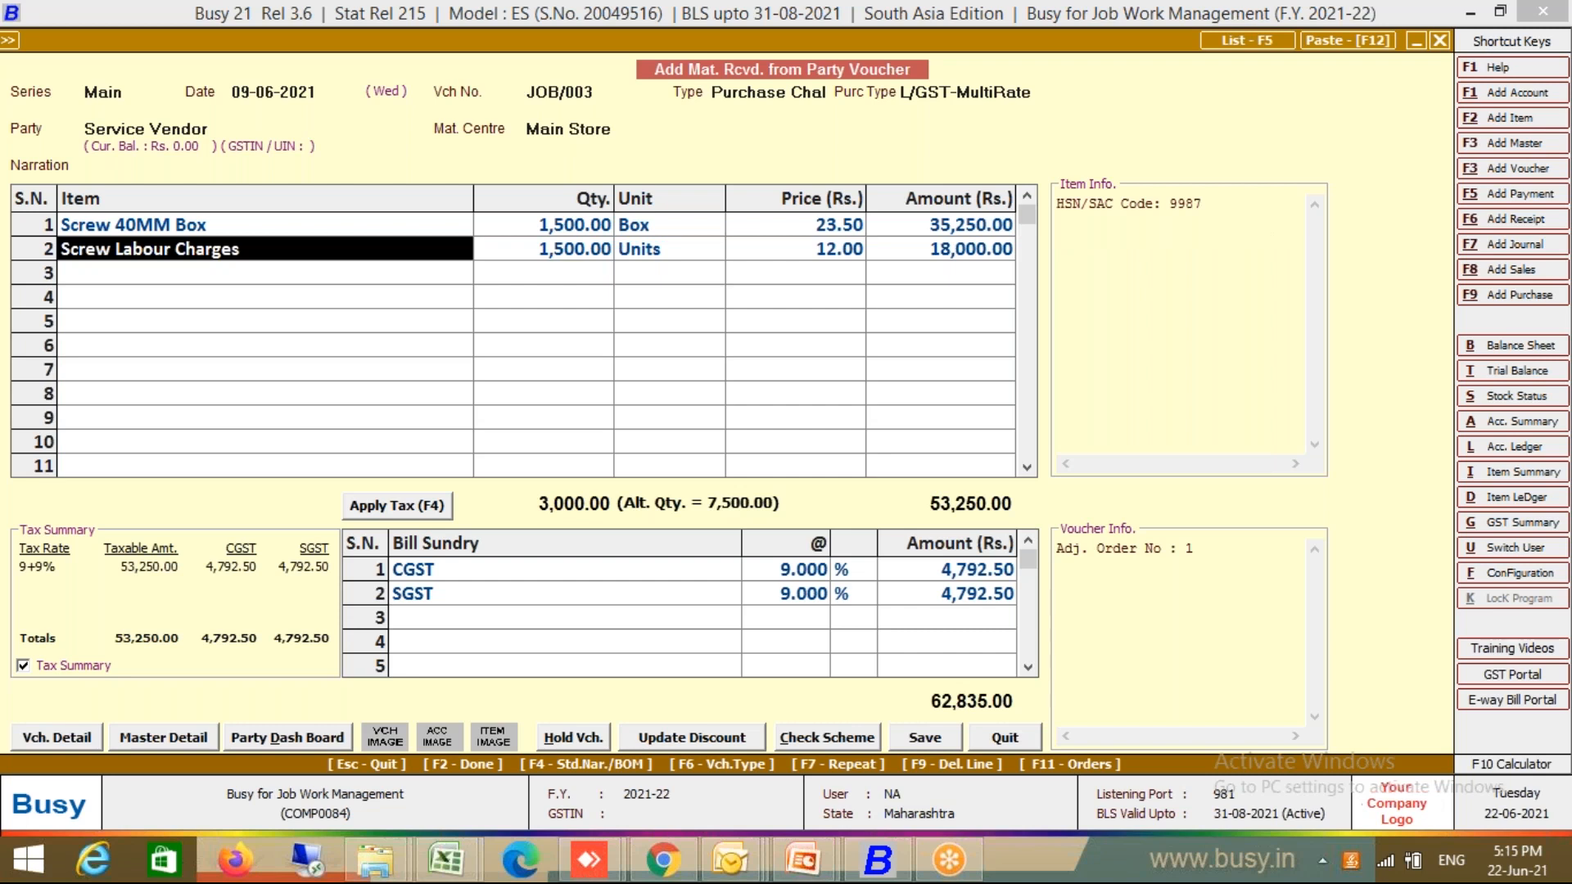
left_click(491, 593)
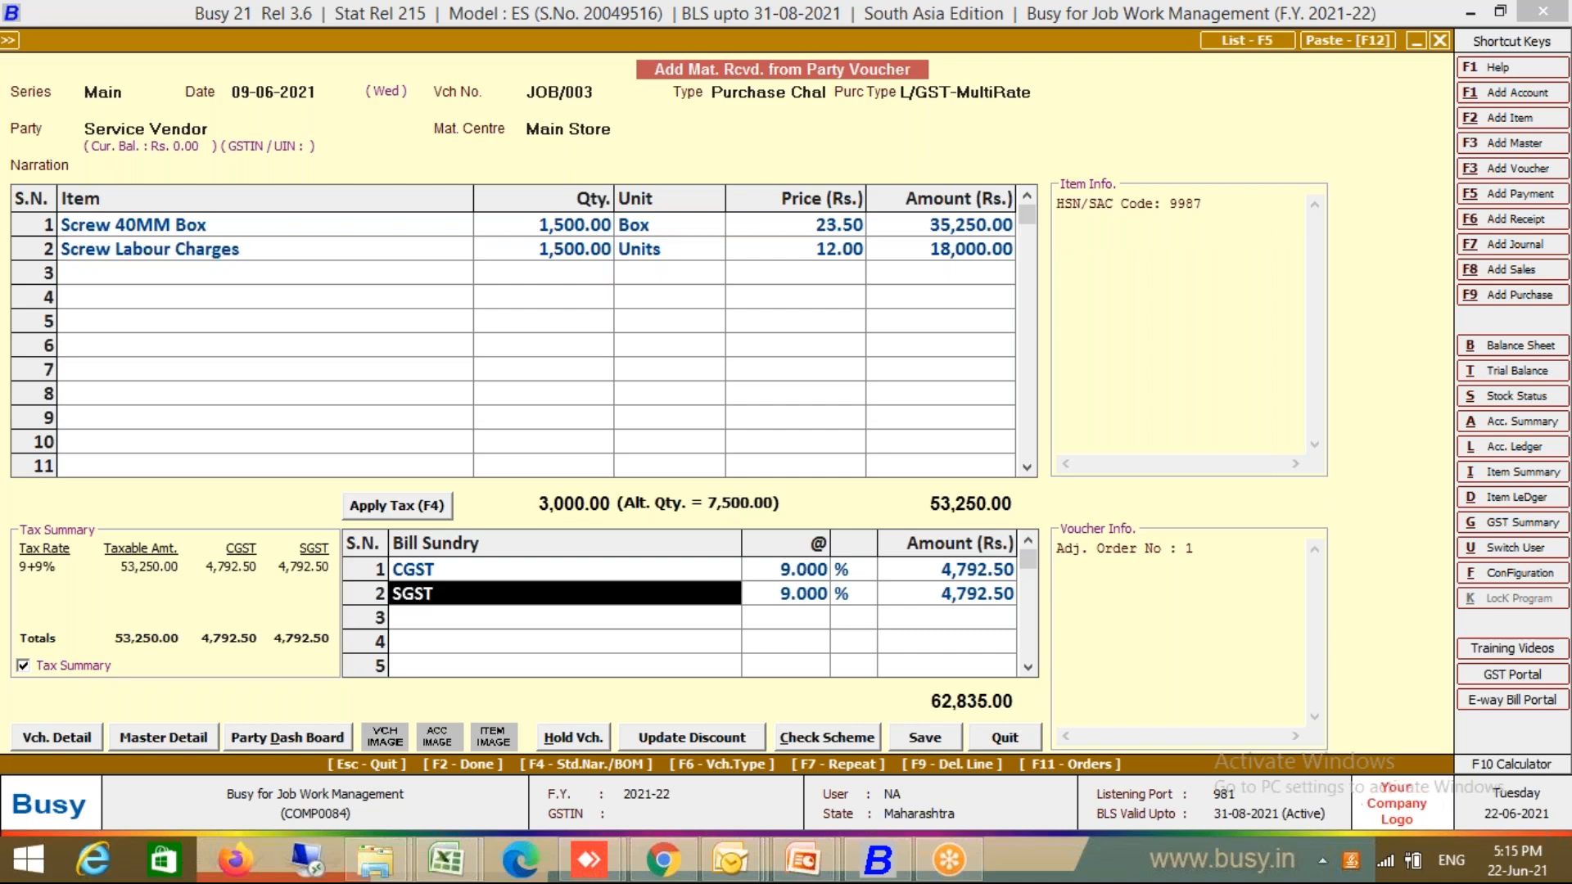
left_click(565, 569)
key("F9")
key("F9")
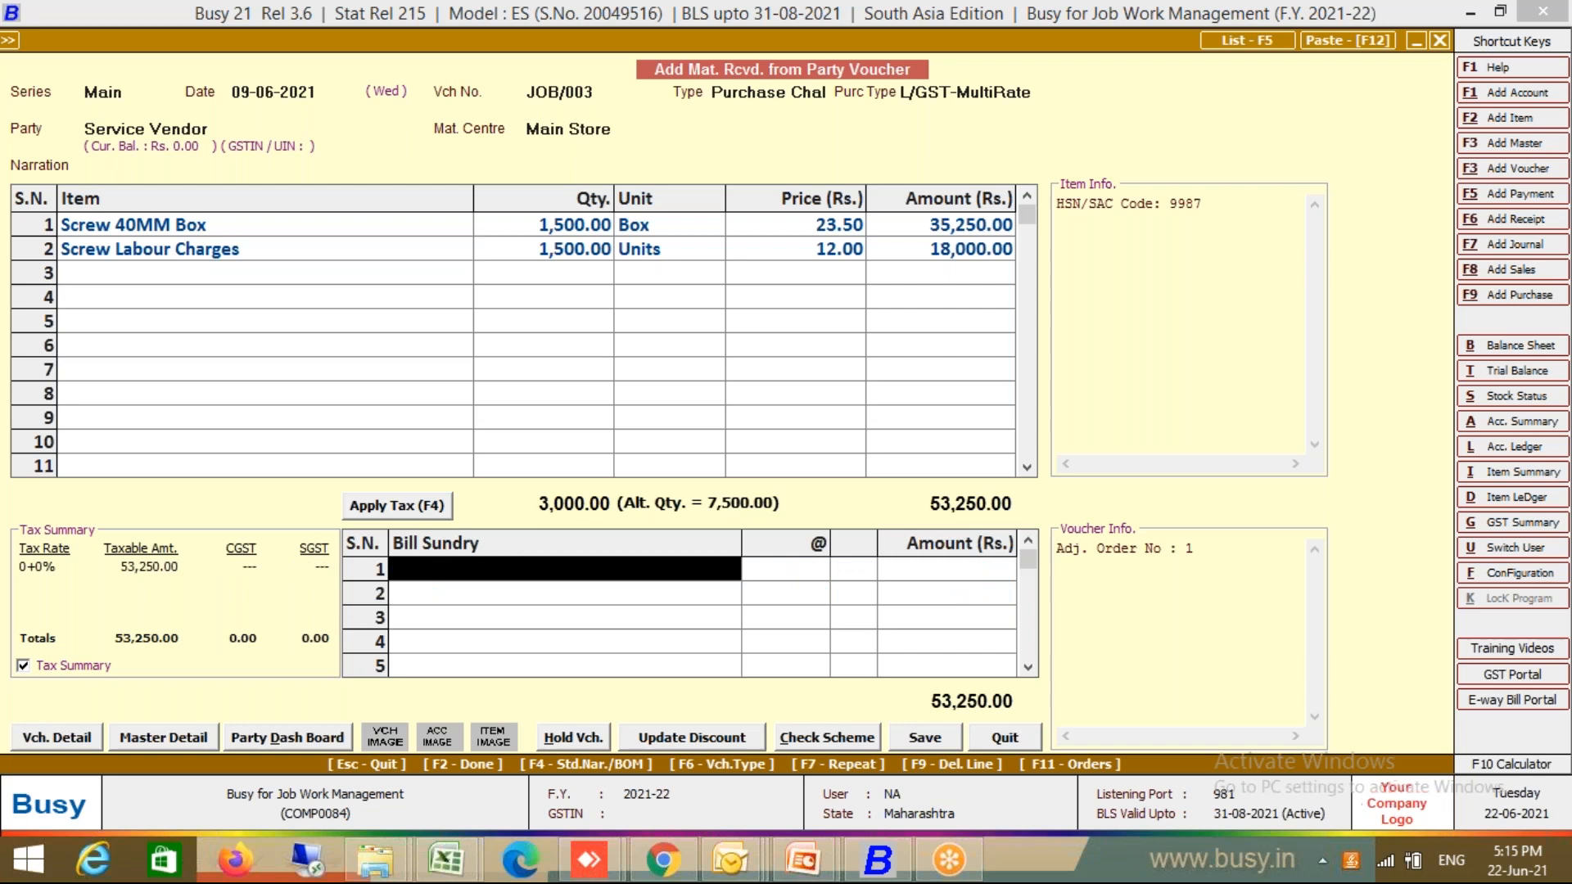
Save the material received voucher JOB/003 and close the voucher entry screen
key("Return")
key("Return")
key("Return")
key("Right")
key("Left")
key("Return")
key("Left")
key("Right")
key("Left")
key("Return")
key("F2")
key("F2")
key("Return")
key("Escape")
key("Escape")
key("Escape")
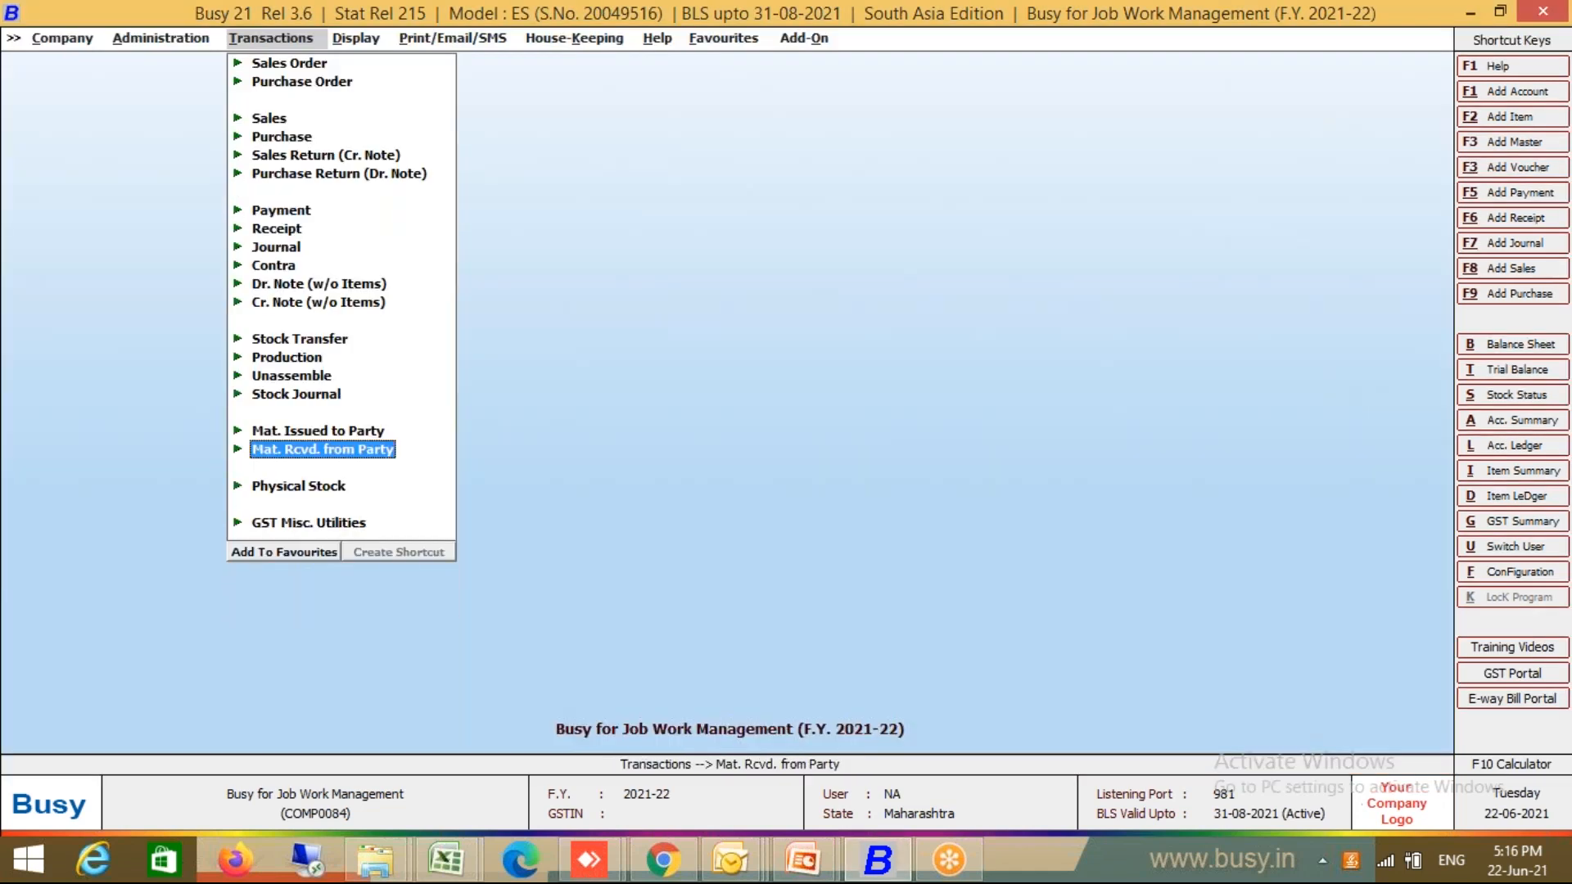
Open the party-wise pending purchase challans report from the order and challan processing reports
key("Right")
key("Left")
key("Right")
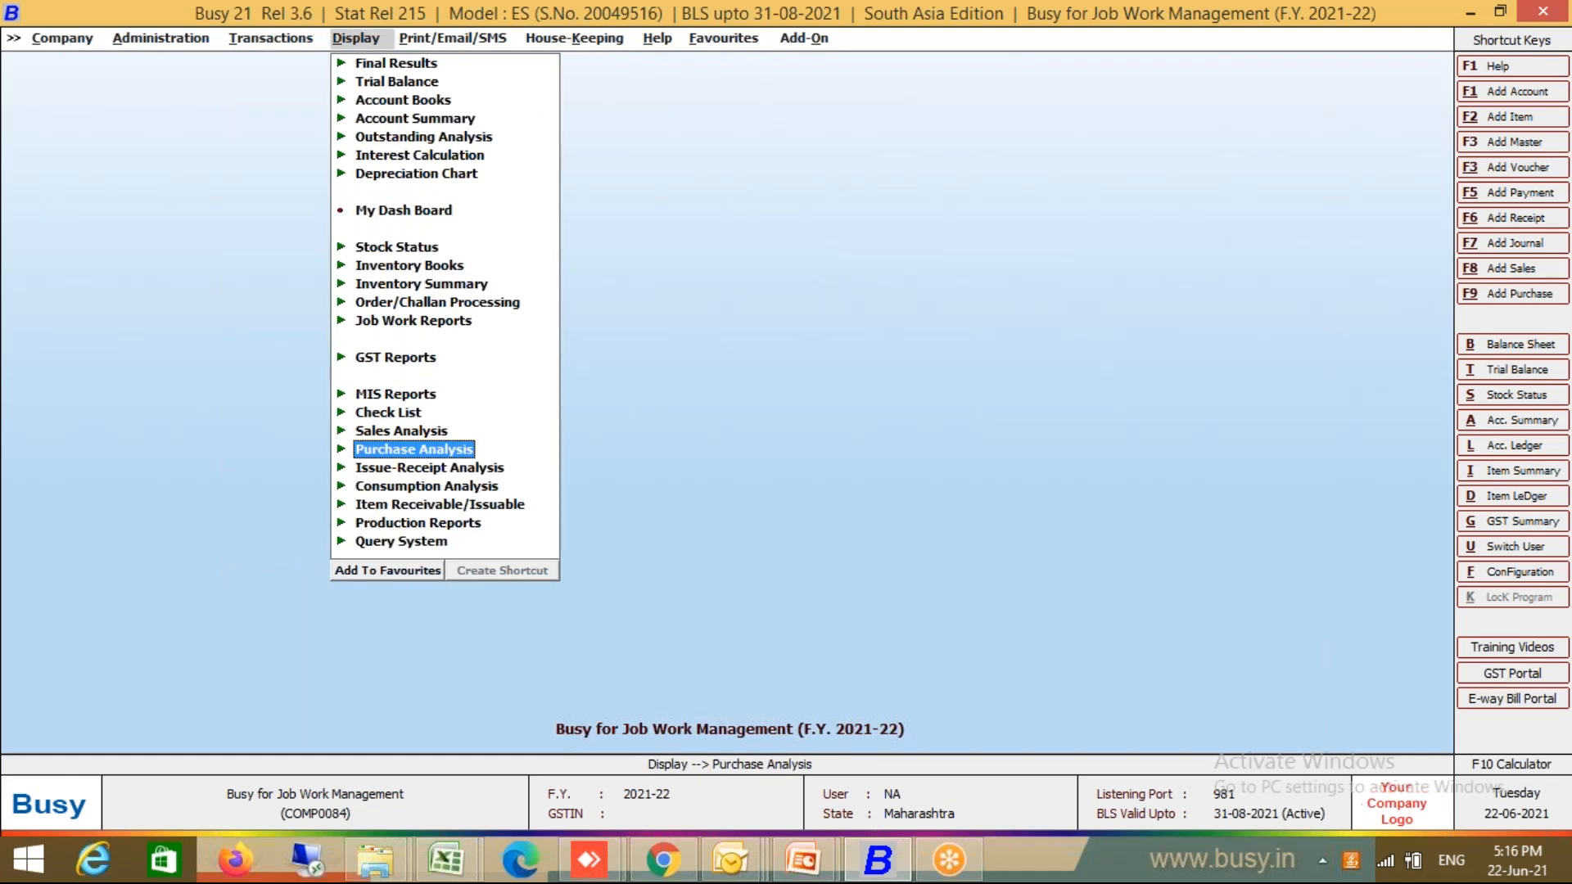
key("Up")
key("Up")
key("Up")
key("Up")
key("Up")
key("Up")
key("Up")
key("Up")
key("Down")
key("Down")
key("Down")
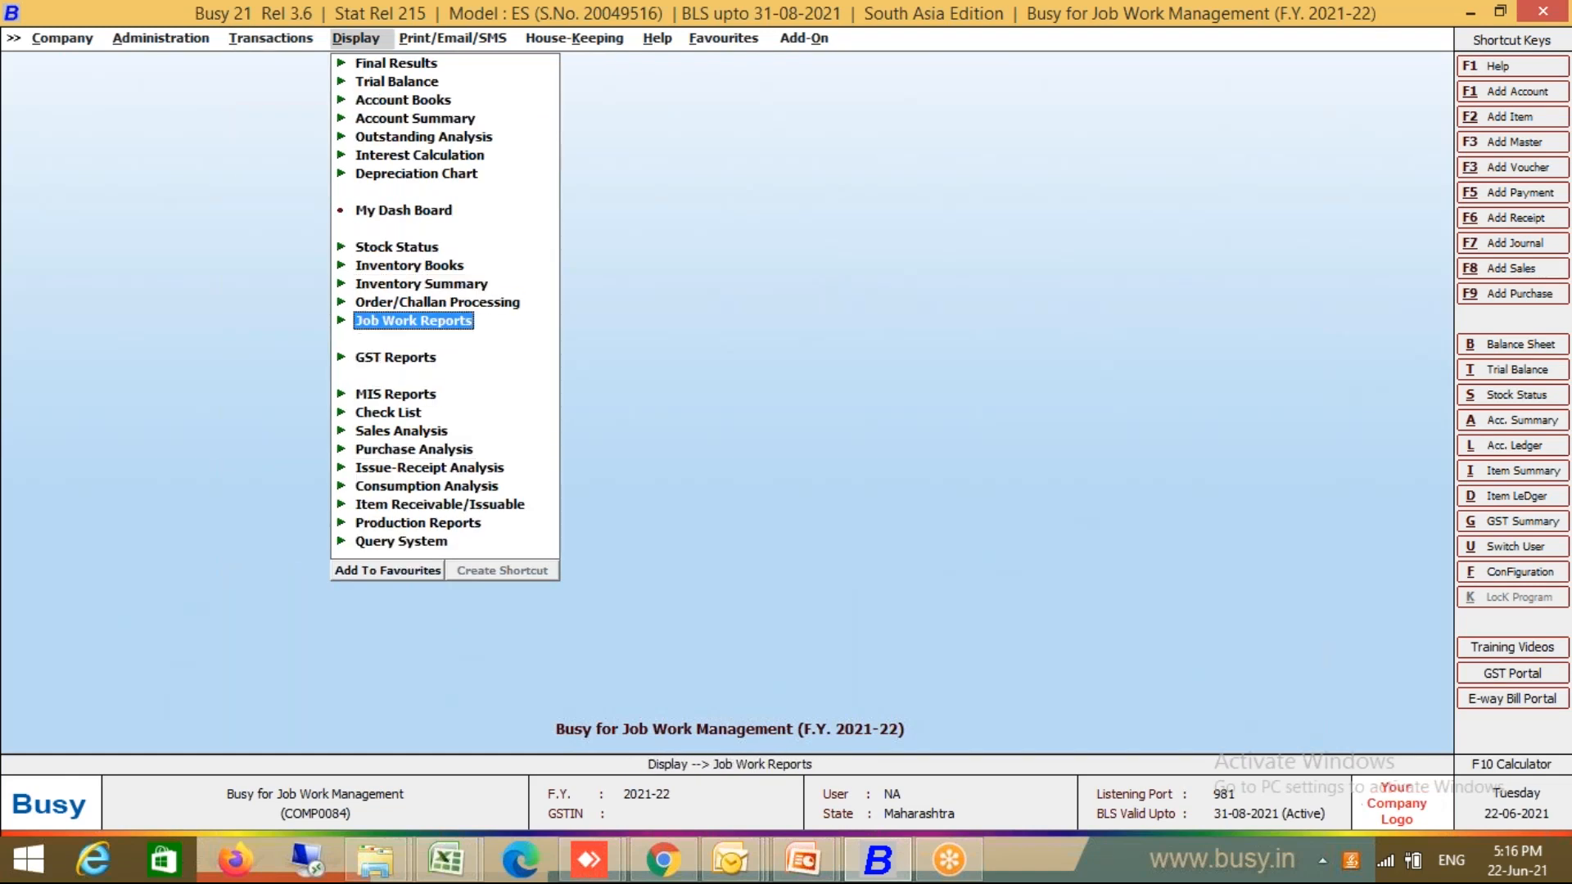
key("Up")
key("Return")
key("Down")
key("Down")
key("Down")
key("Down")
key("Return")
key("Down")
key("Down")
key("Down")
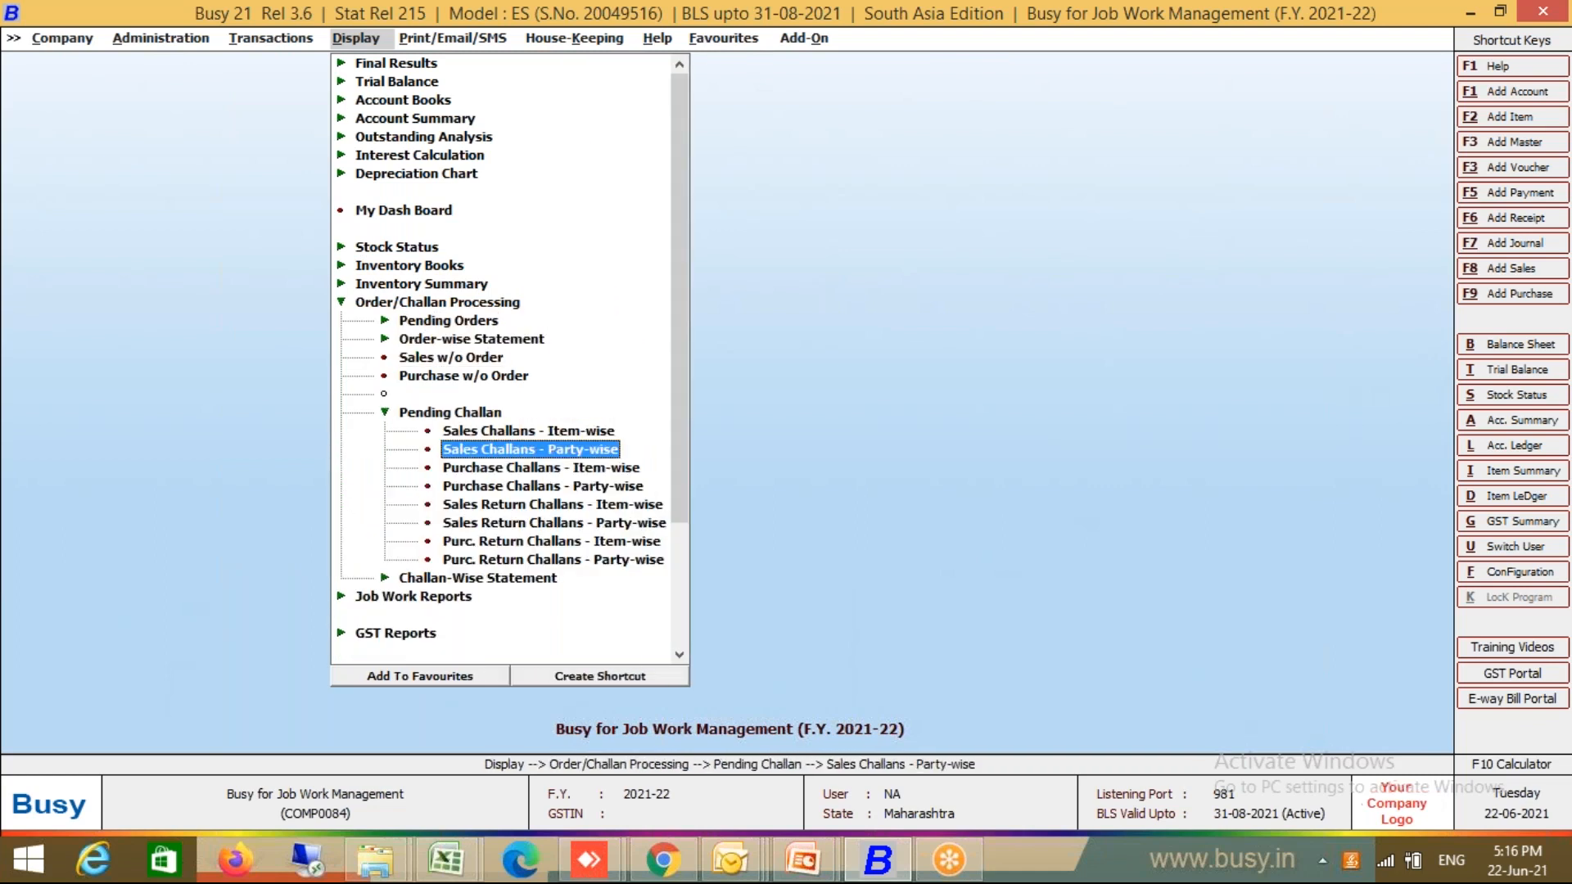
key("Return")
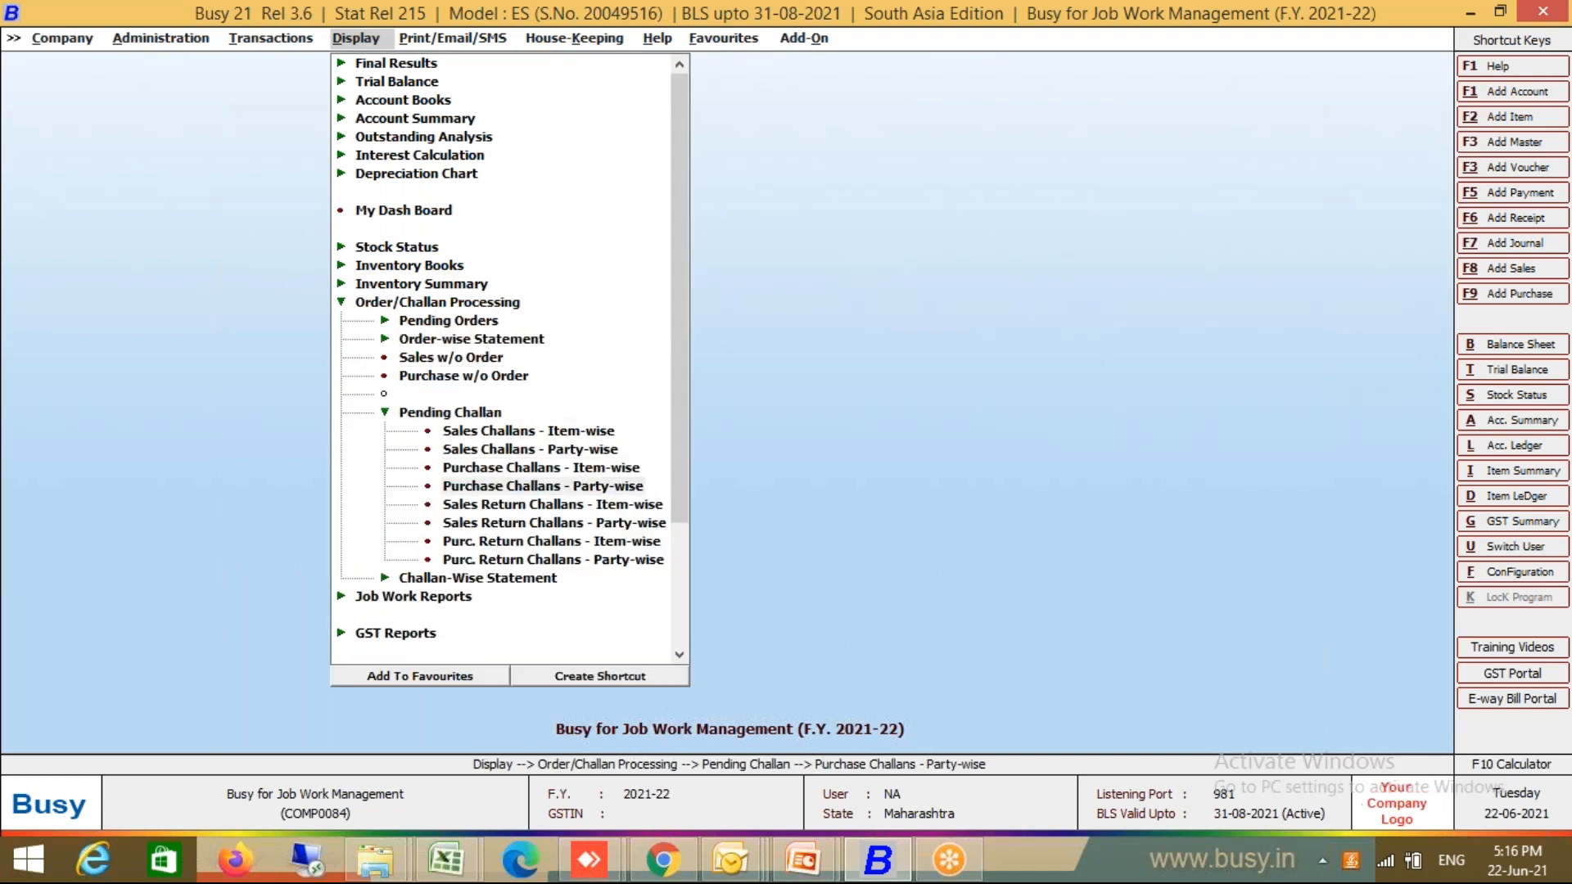
Run the report for Service Vendor with pending entries and examine the listed challan rows
key("Return")
key("Return")
key("Return")
key("Return")
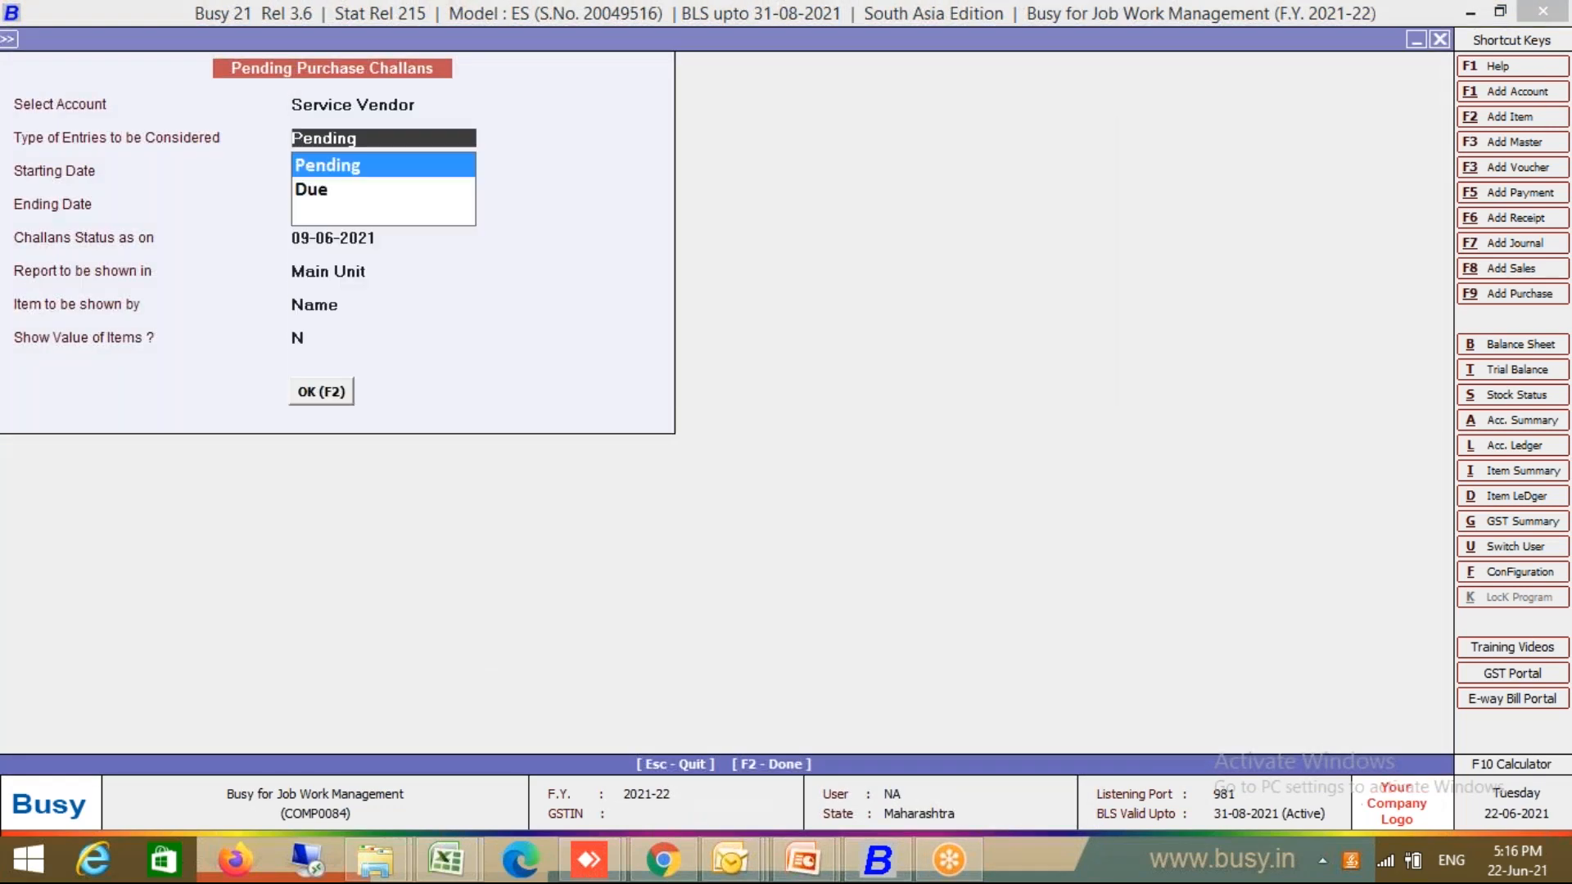
key("Return")
key("F2")
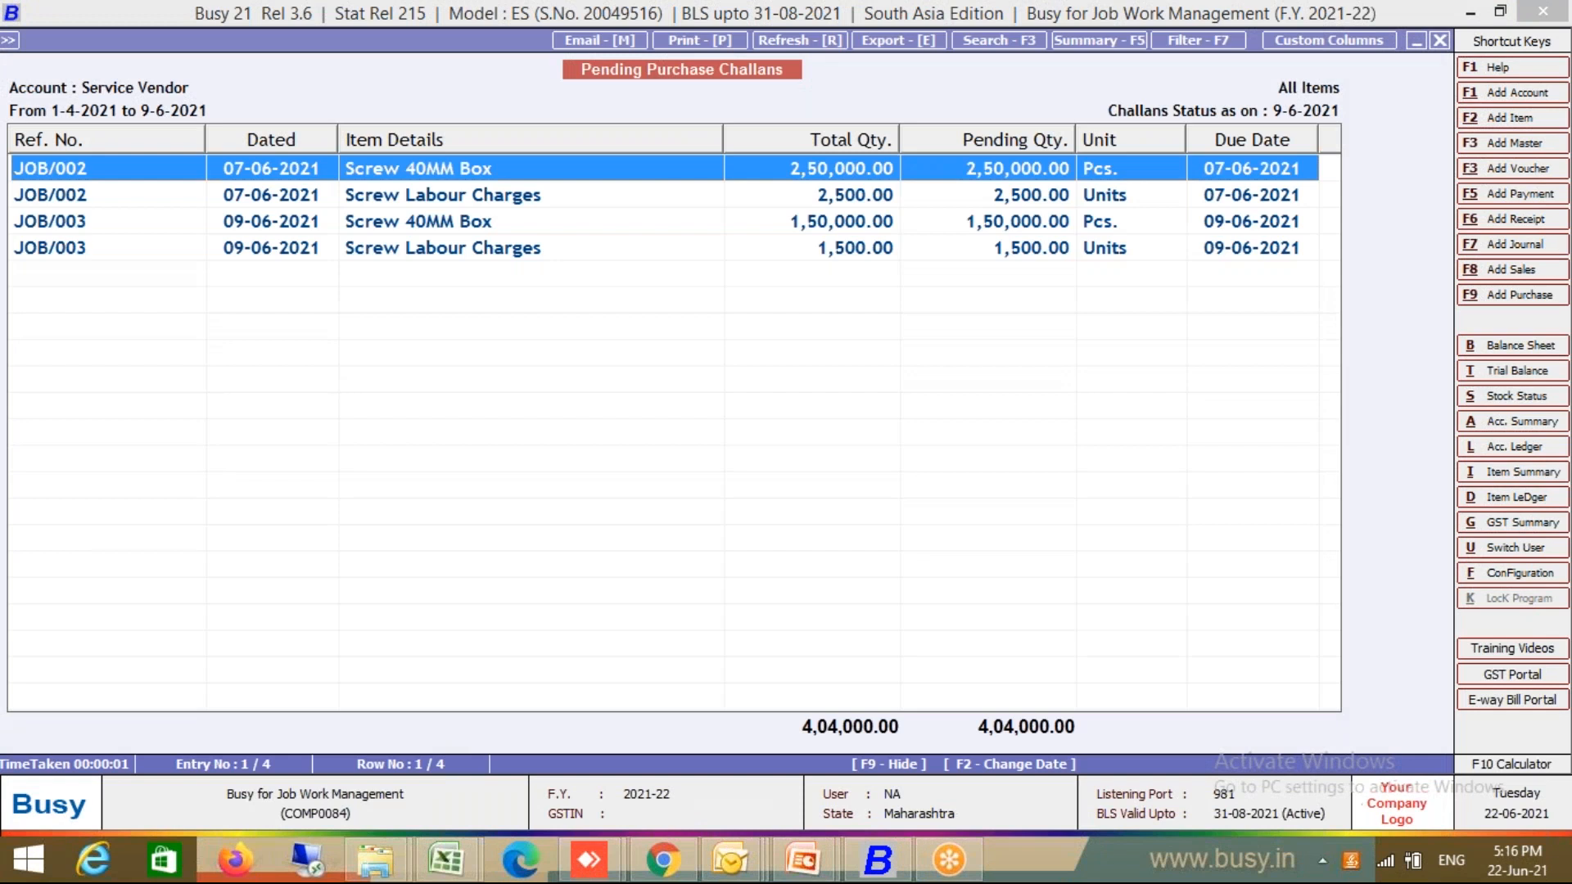
key("Down")
key("Down")
key("Down")
key("Up")
key("Up")
key("Up")
key("Escape")
Rerun the pending purchase challans report for Service Vendor in Main Unit, check the JOB/003 rows and close the report
key("Return")
key("Return")
key("Return")
key("Return")
key("Return")
key("Down")
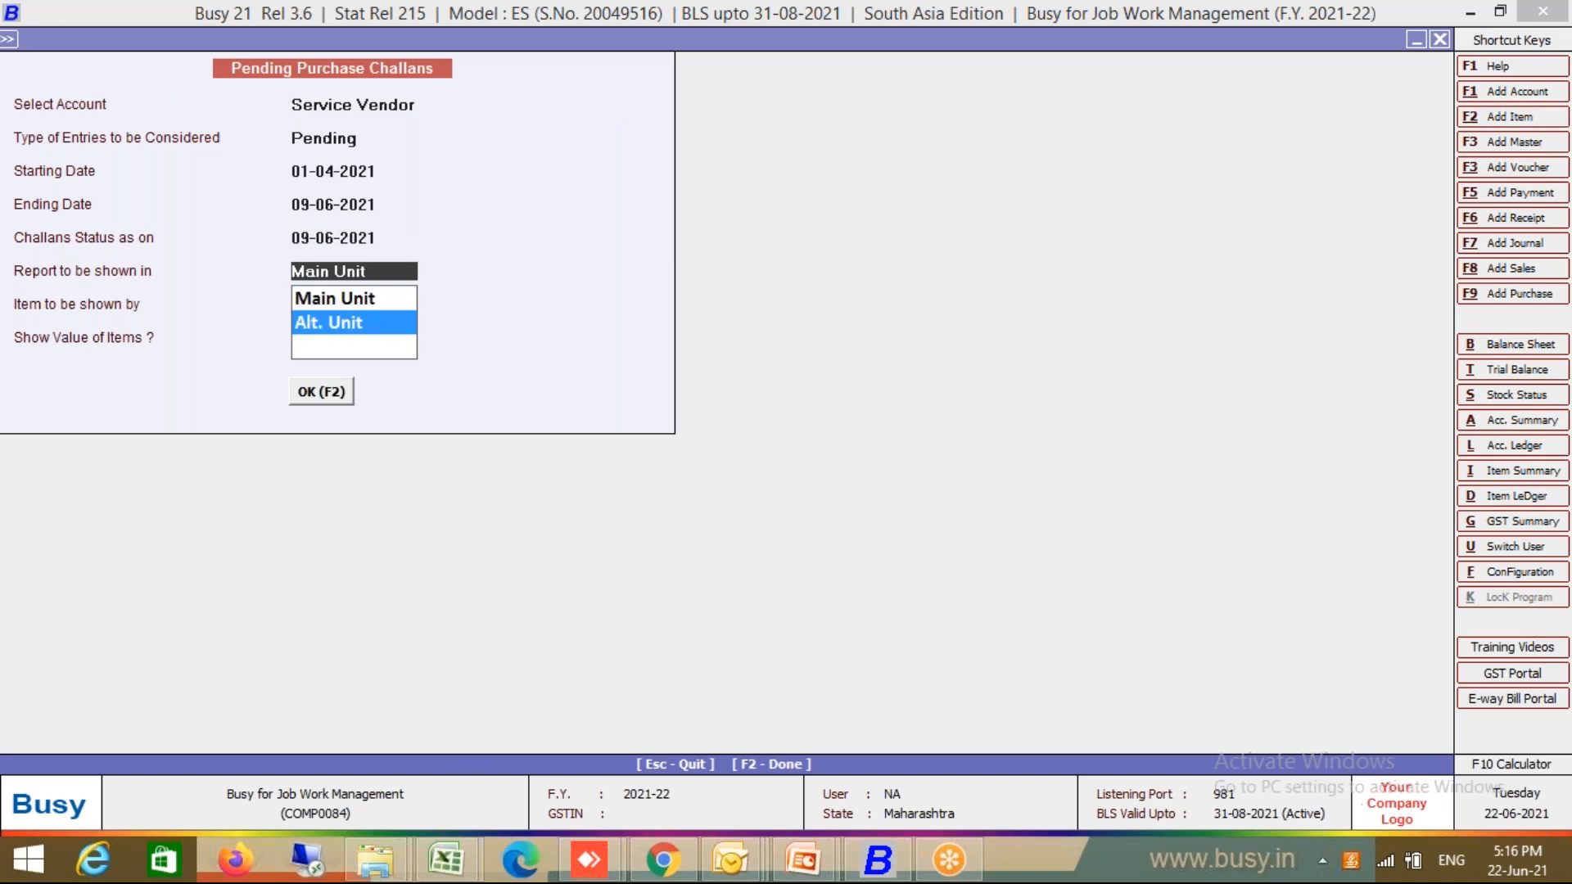
key("Up")
key("Return")
key("Return")
key("Return")
key("Return")
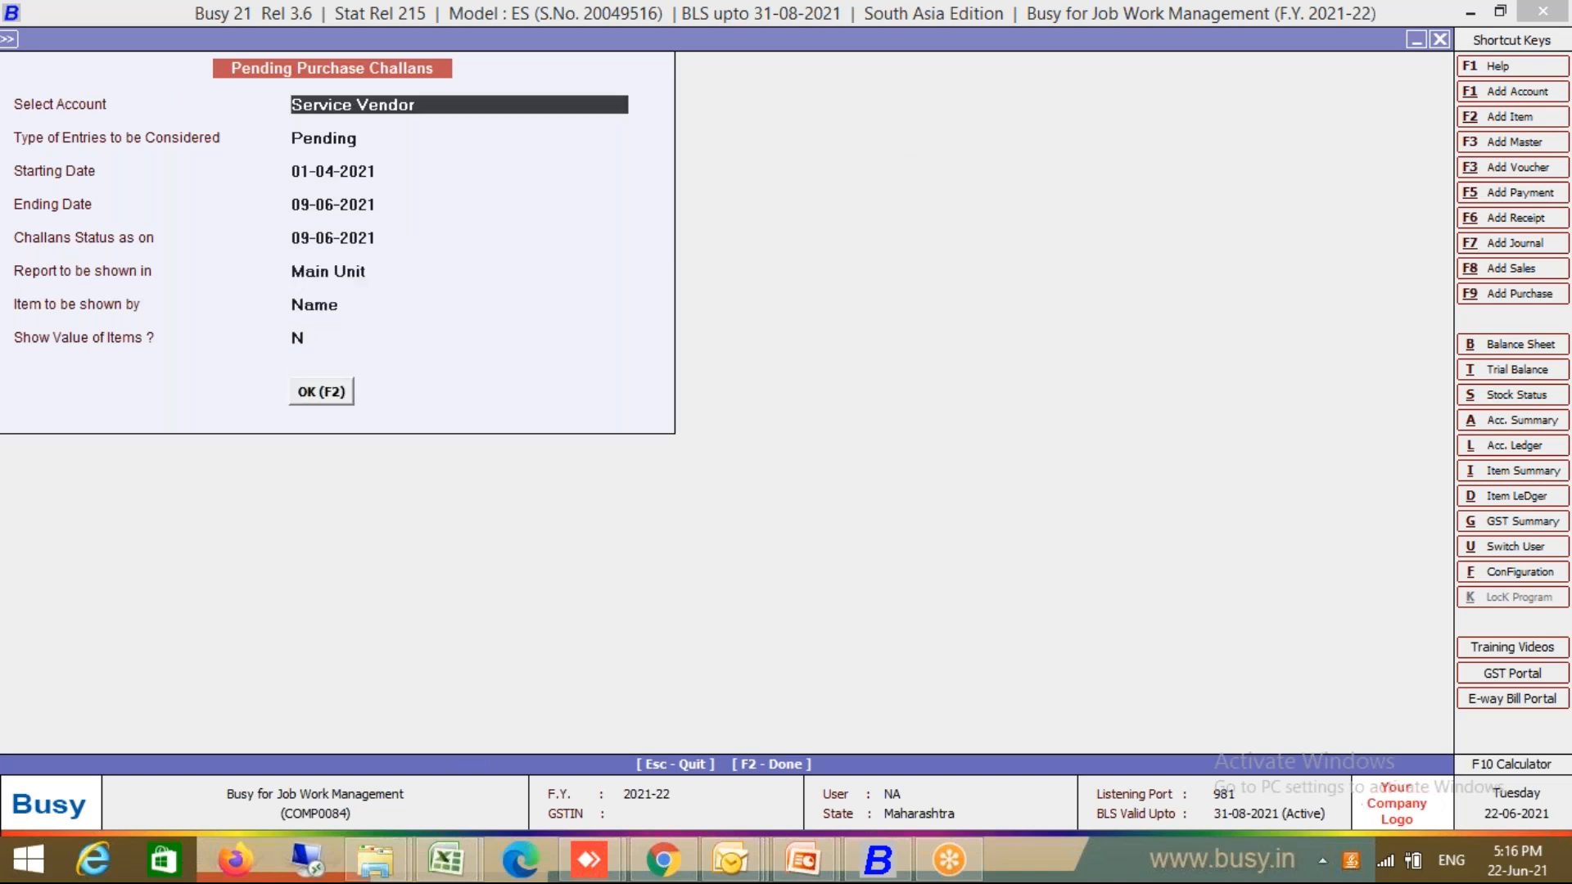
key("Down")
key("Down")
key("Down")
key("Up")
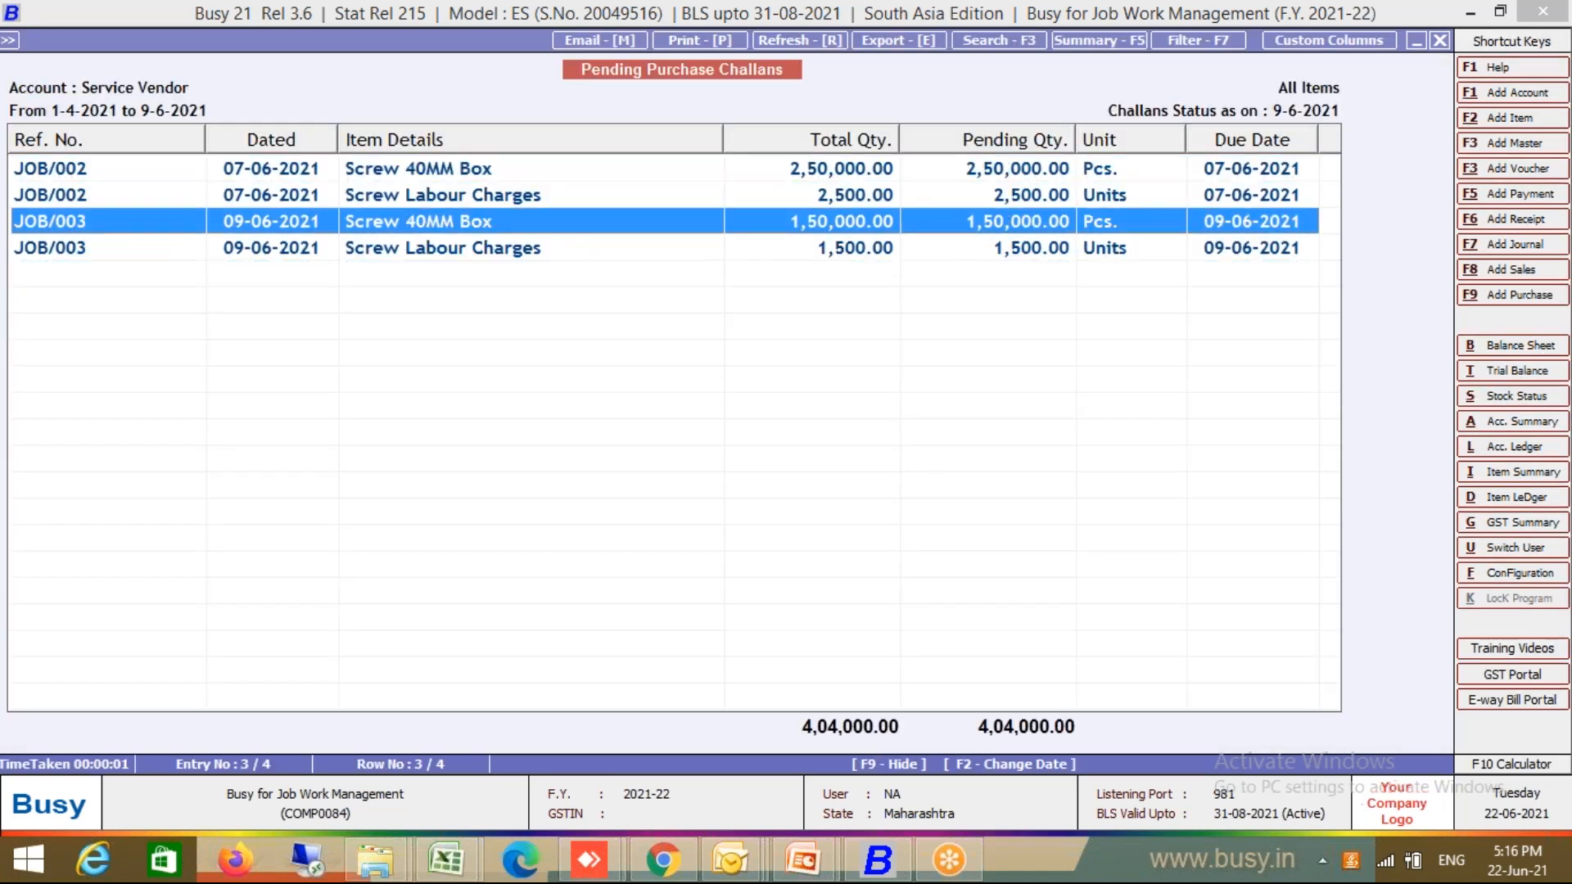
key("Escape")
key("Escape")
Start a new purchase voucher in the Main series dated 12-06-2021
key("Left")
key("Up")
key("Up")
key("Up")
key("Up")
key("Up")
key("Up")
key("Up")
key("Up")
key("Up")
key("Up")
key("Up")
key("Up")
key("Up")
key("Up")
key("Up")
key("Up")
key("Down")
key("Down")
key("Return")
key("Return")
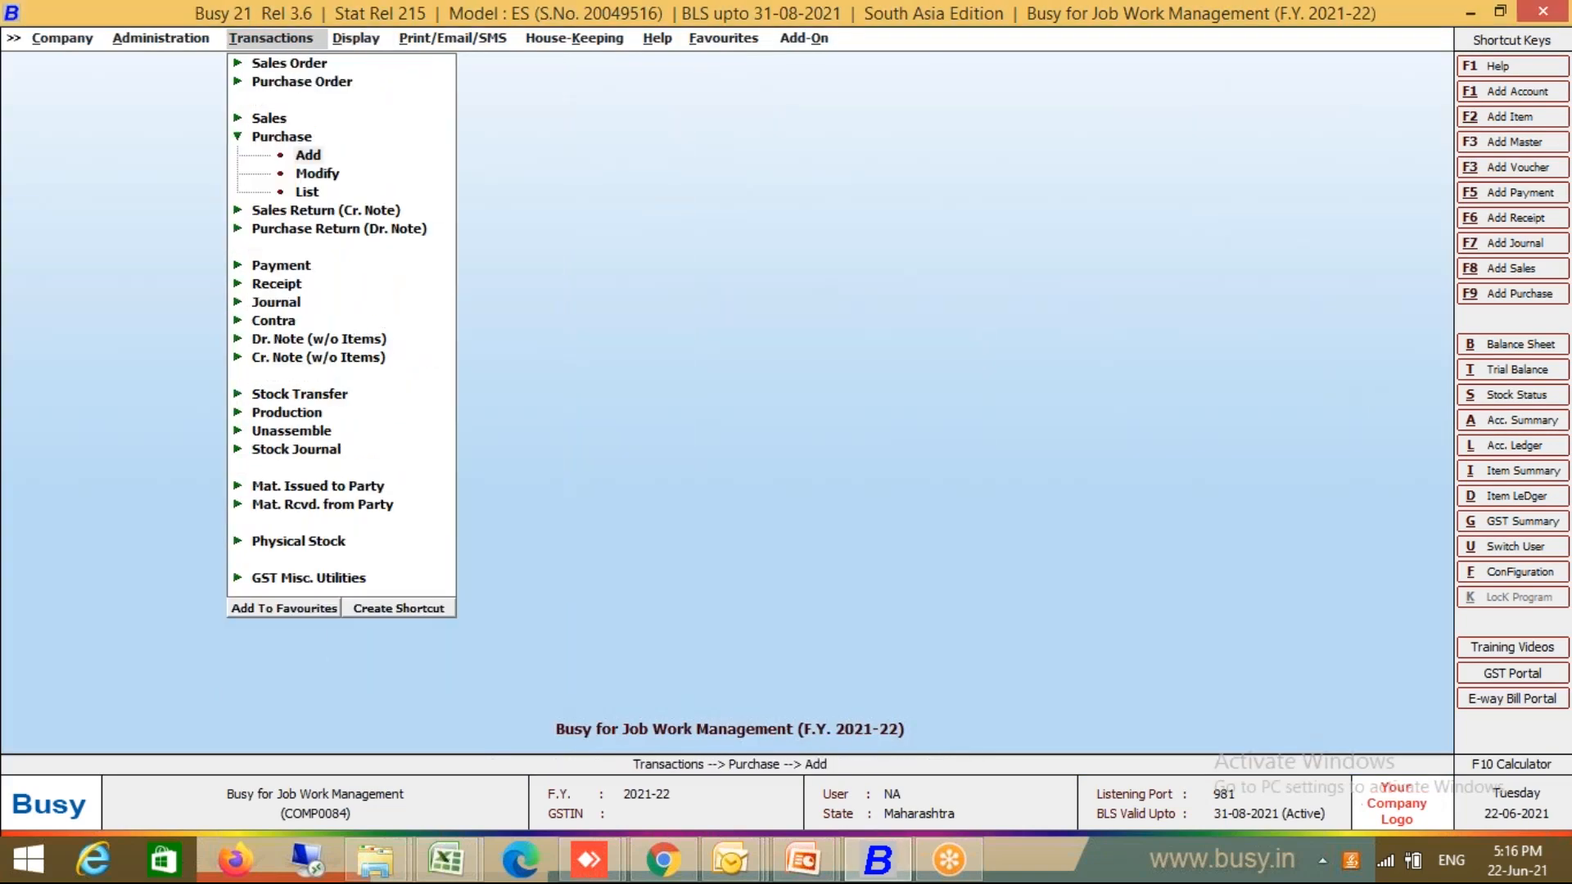
key("Return")
type("10.")
key("BackSpace")
key("BackSpace")
key("BackSpace")
type("12.")
type("6")
key("Return")
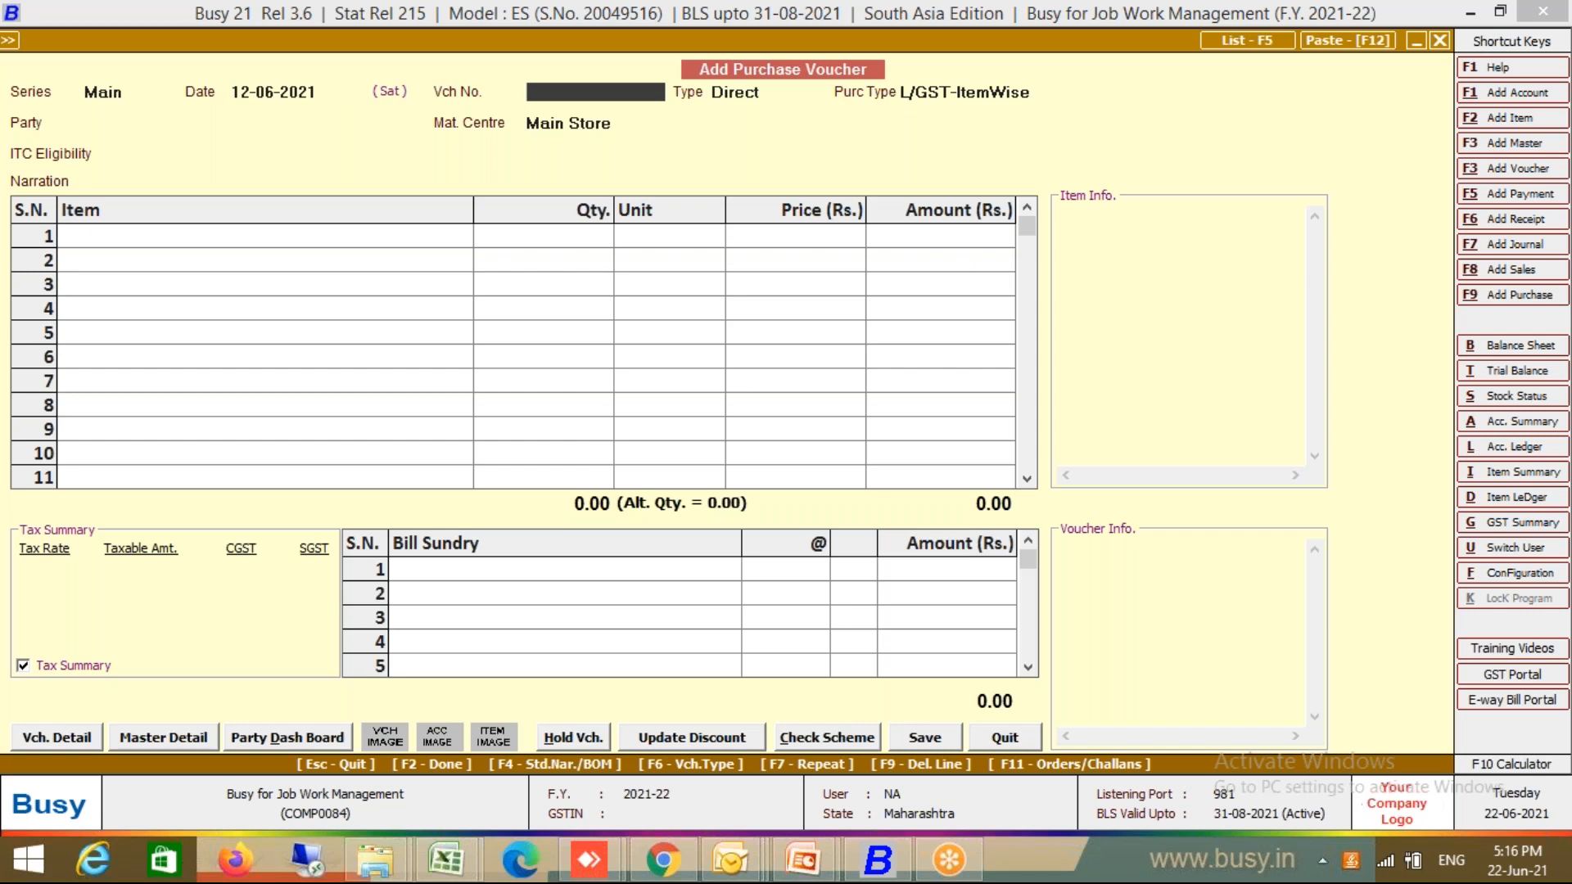
Enter voucher number LB/0001, make the purchase Against Challan and set the purchase type to L/GST-MultiRate
type("LB/0001")
key("Return")
key("Down")
key("Return")
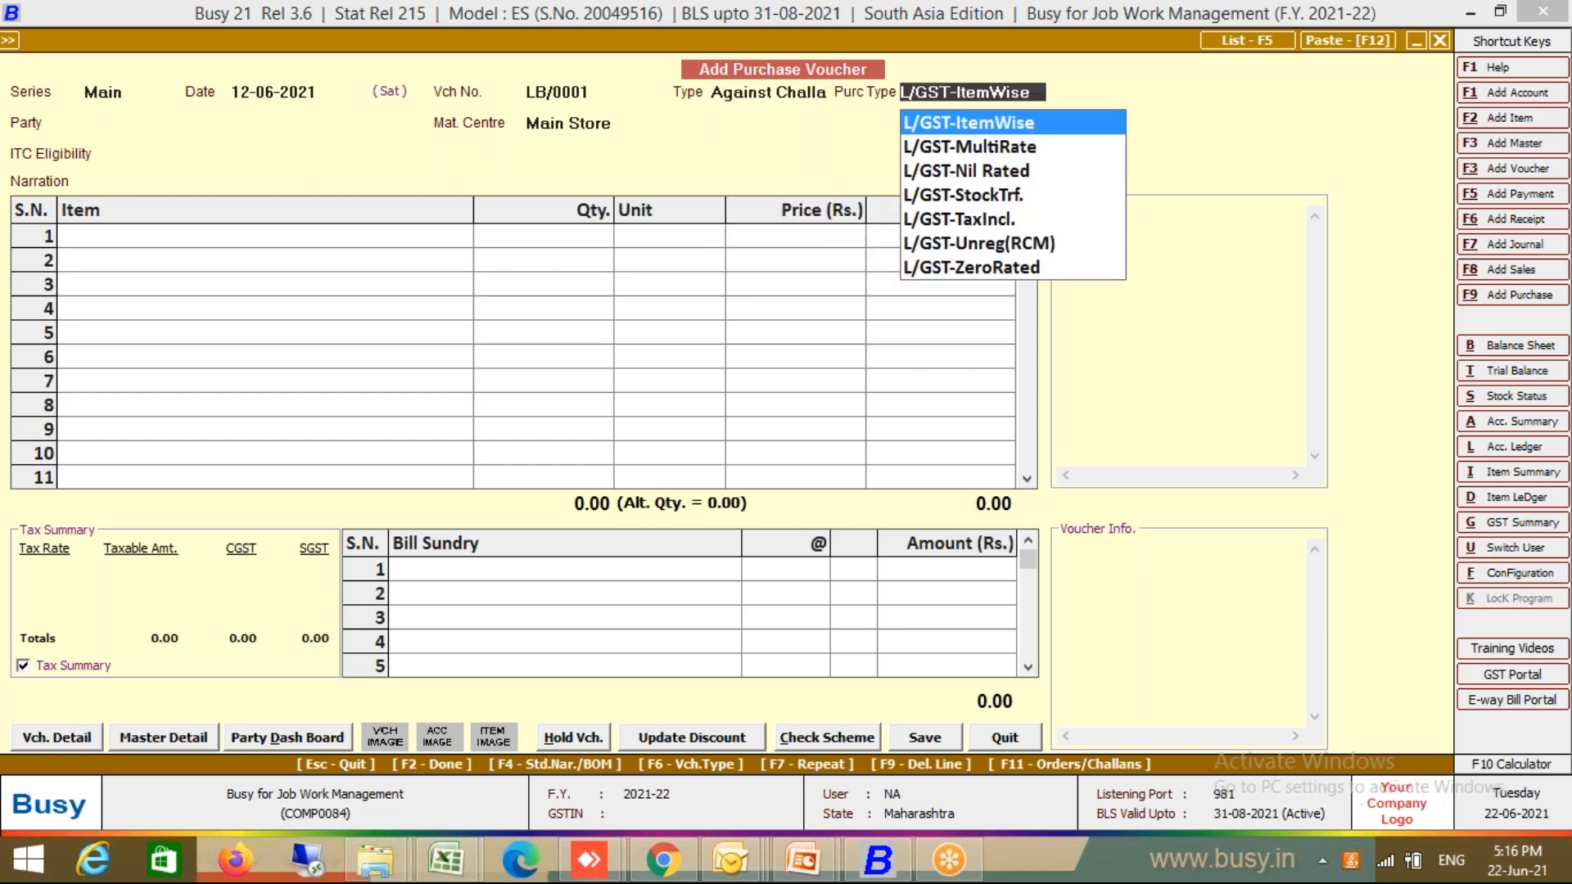
type("multi")
key("Down")
key("Return")
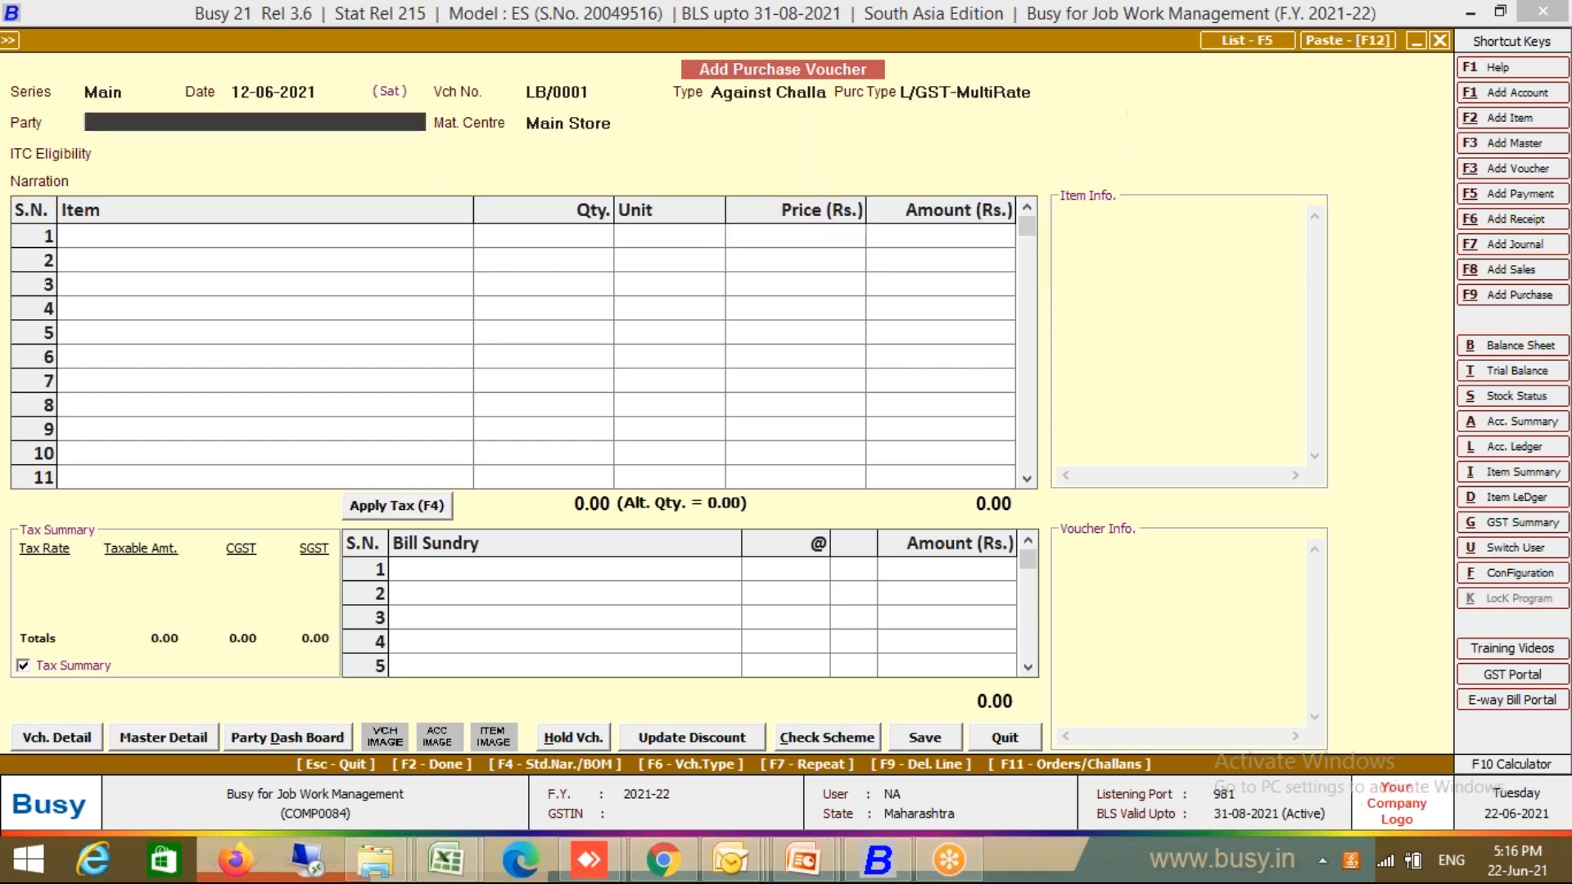
Set the party to Service Vendor, accept the unregistered party warning and keep the ITC eligibility as Input Goods/Services
key("Down")
key("Down")
key("Down")
key("Up")
key("Return")
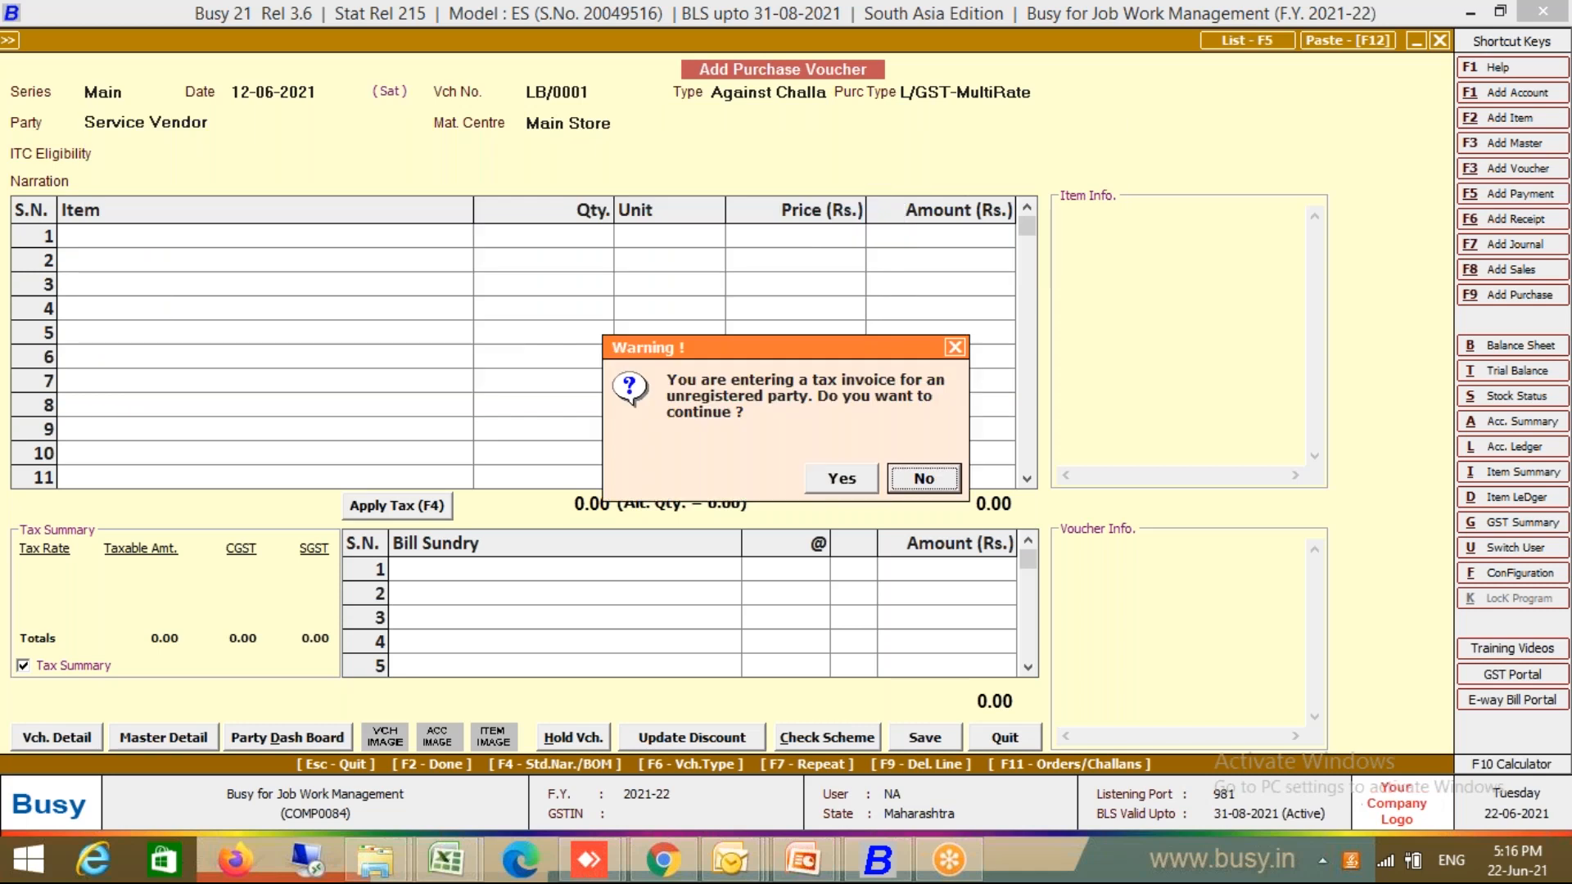
key("Left")
key("Return")
key("Return")
key("Return")
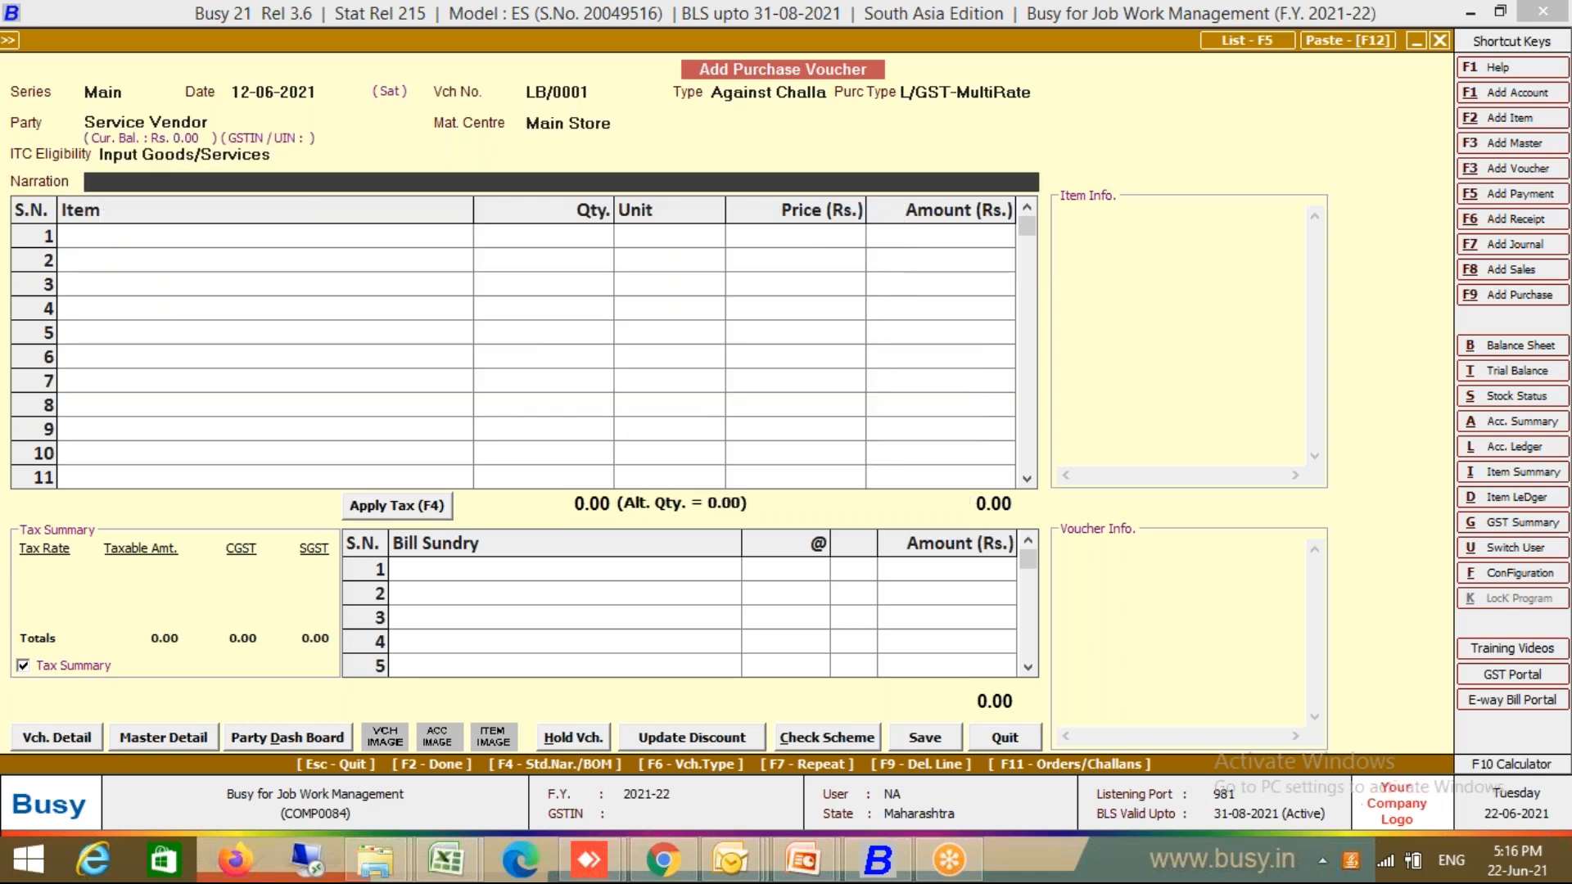
key("Return")
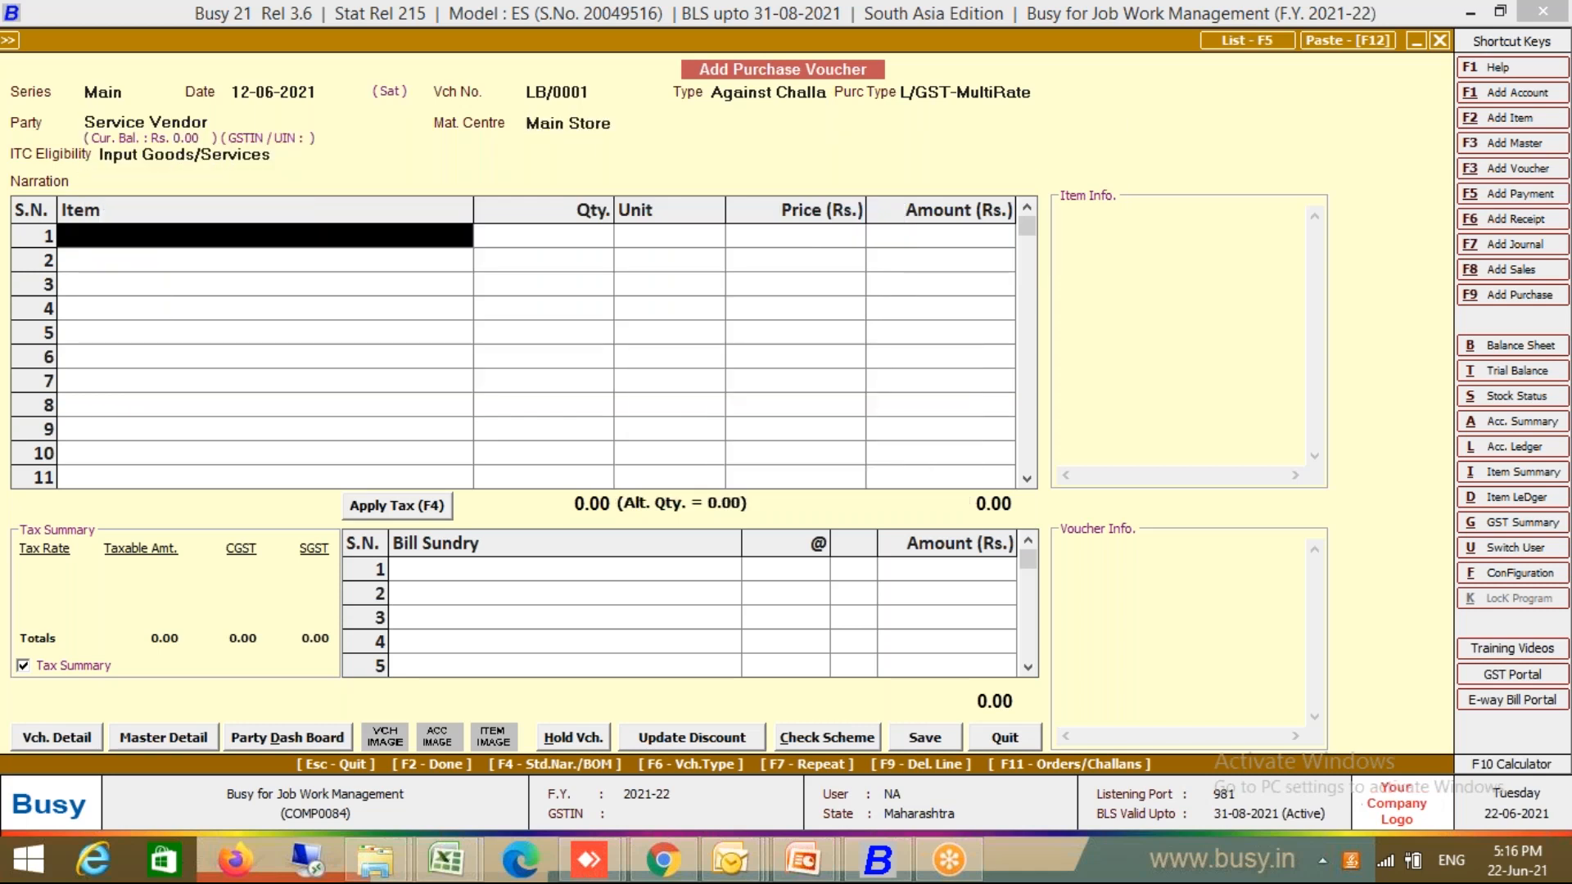
Load the items of pending challans JOB/002 and JOB/003 into the purchase voucher
key("F11")
key("space")
key("Down")
key("space")
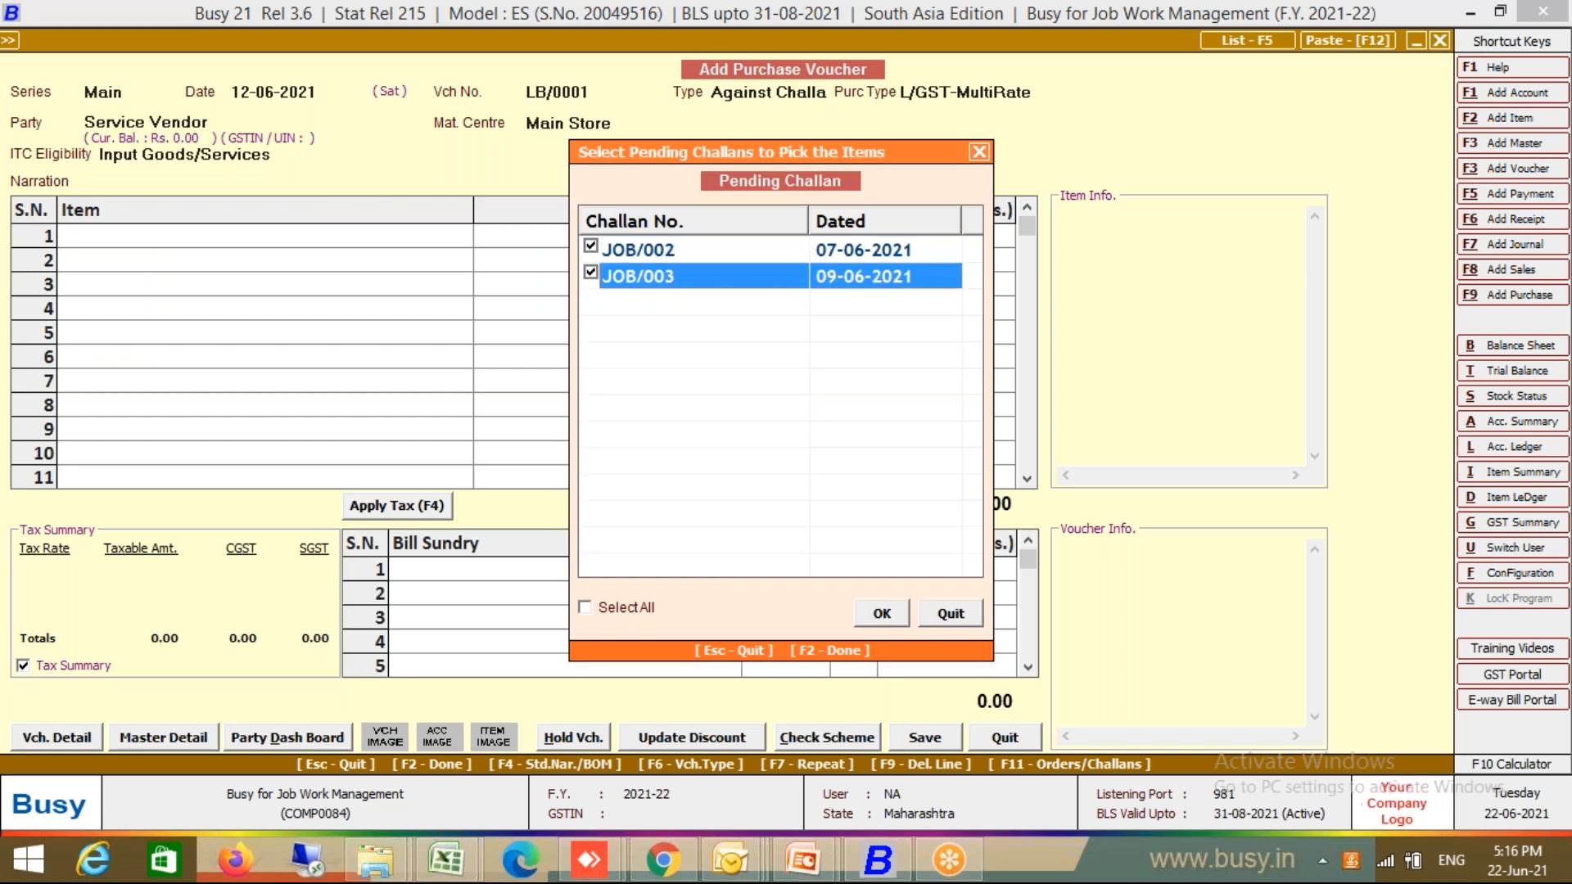
key("F2")
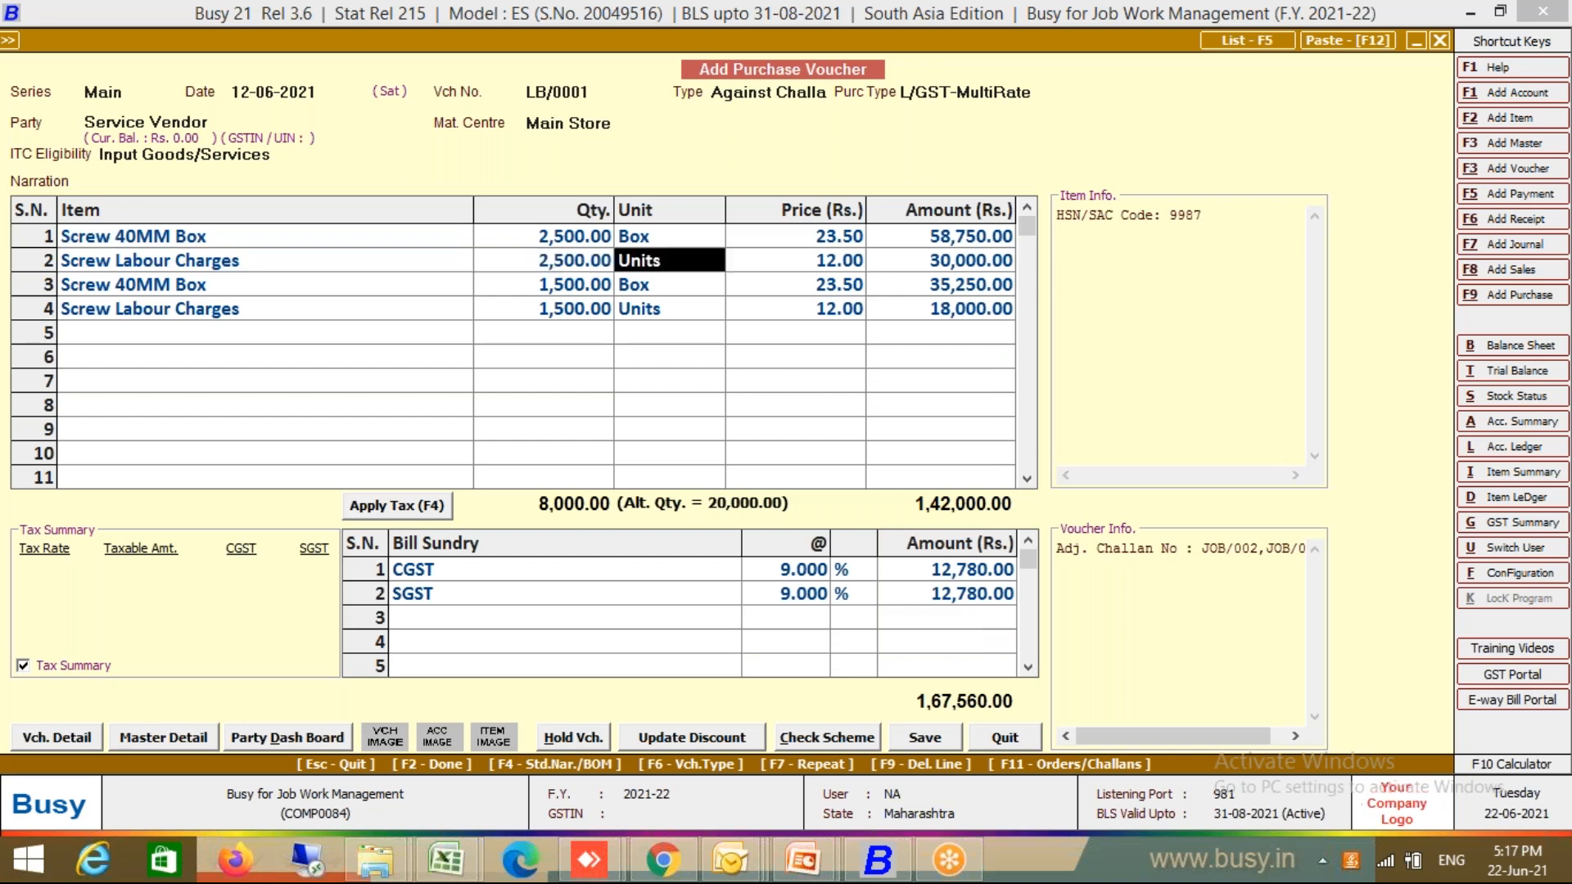
Set the price of both Screw 40MM Box rows to 0, leaving only the Screw Labour Charges billed
key("Return")
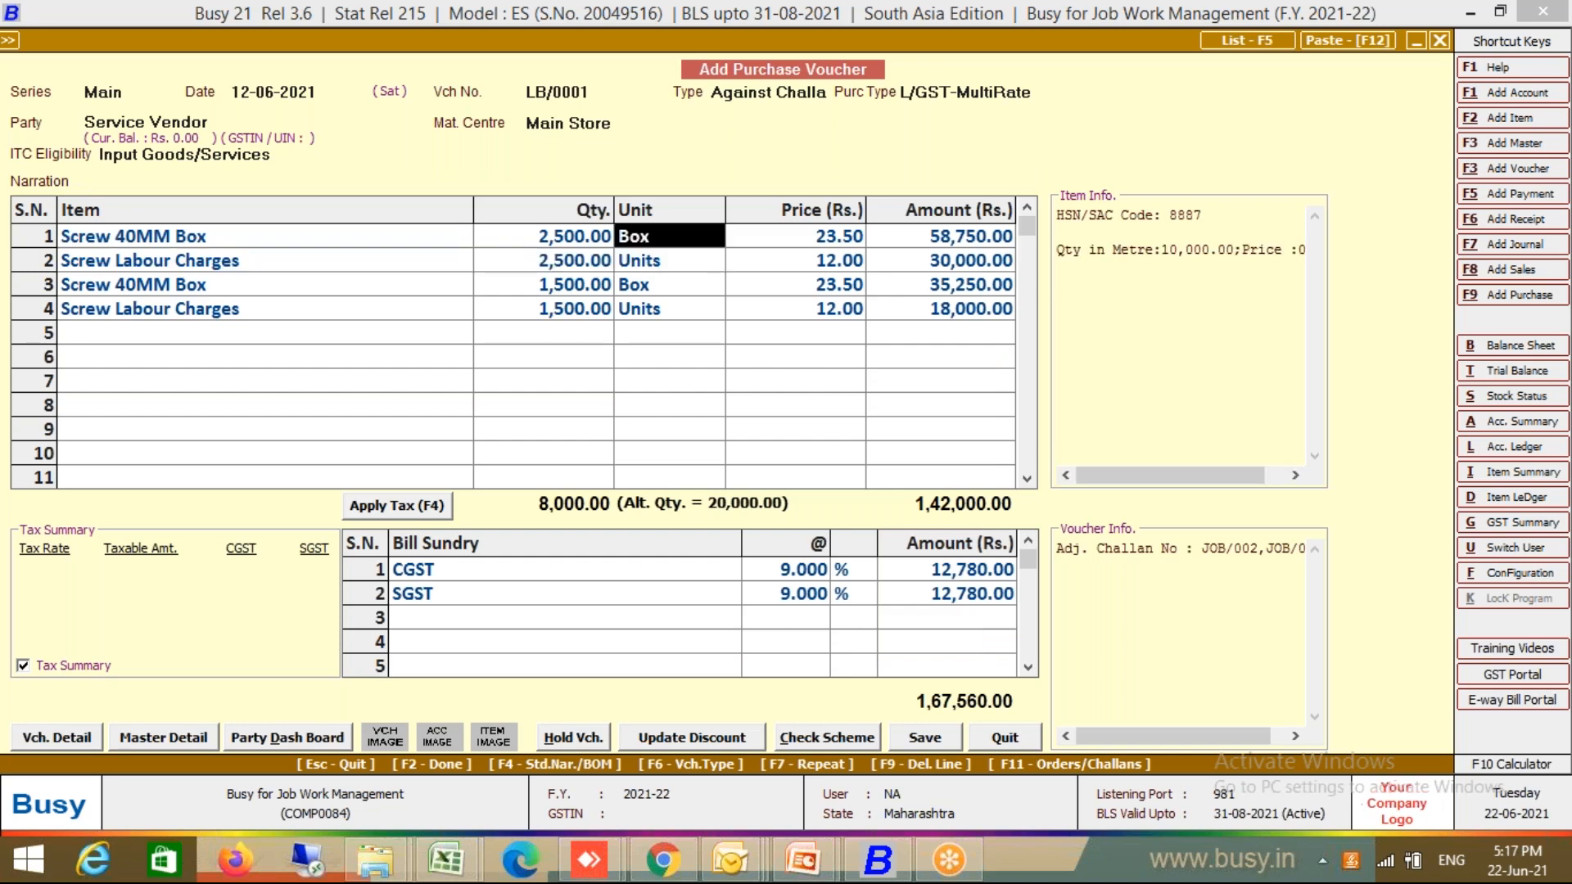
key("Return")
type("0")
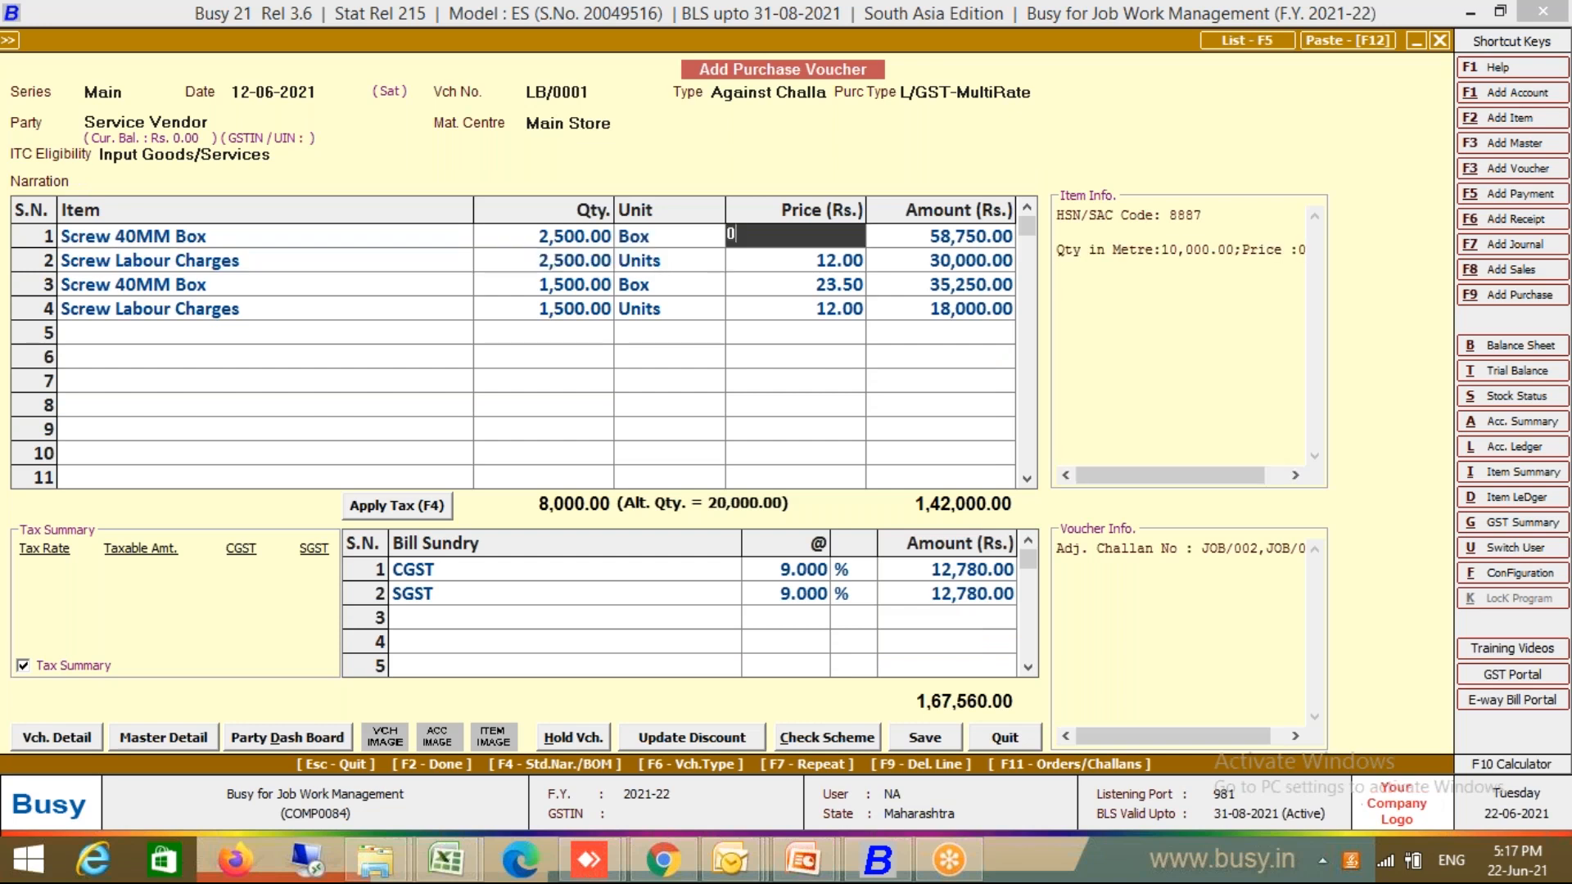
key("Down")
key("Down")
type("0")
key("Return")
key("Down")
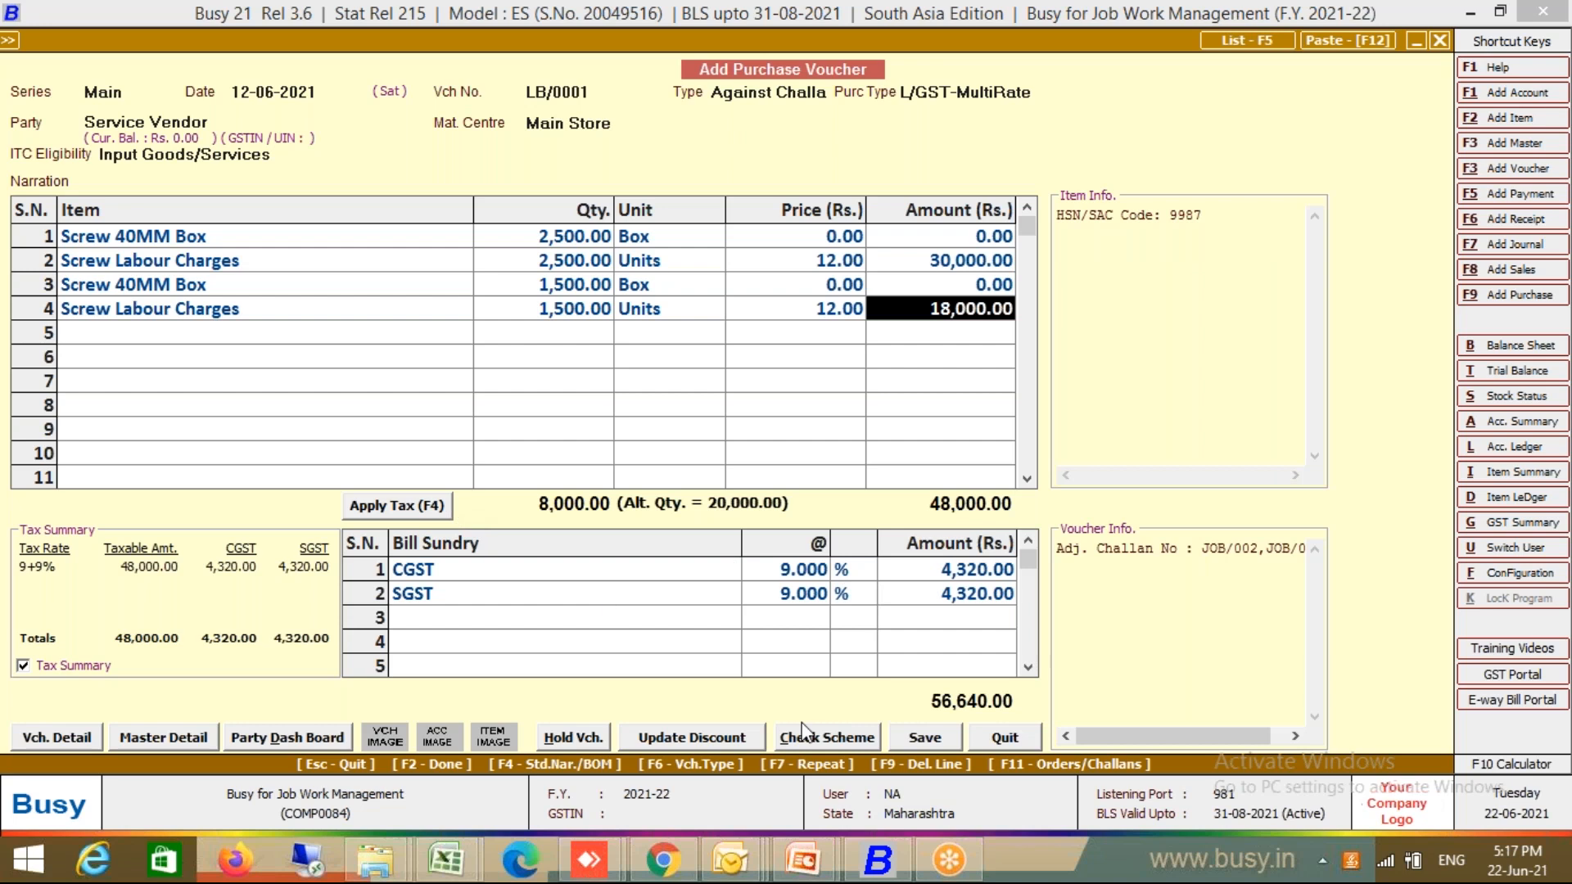
Save purchase voucher LB/0001, accepting the unregistered party warning, and close the voucher entry screen
key("F2")
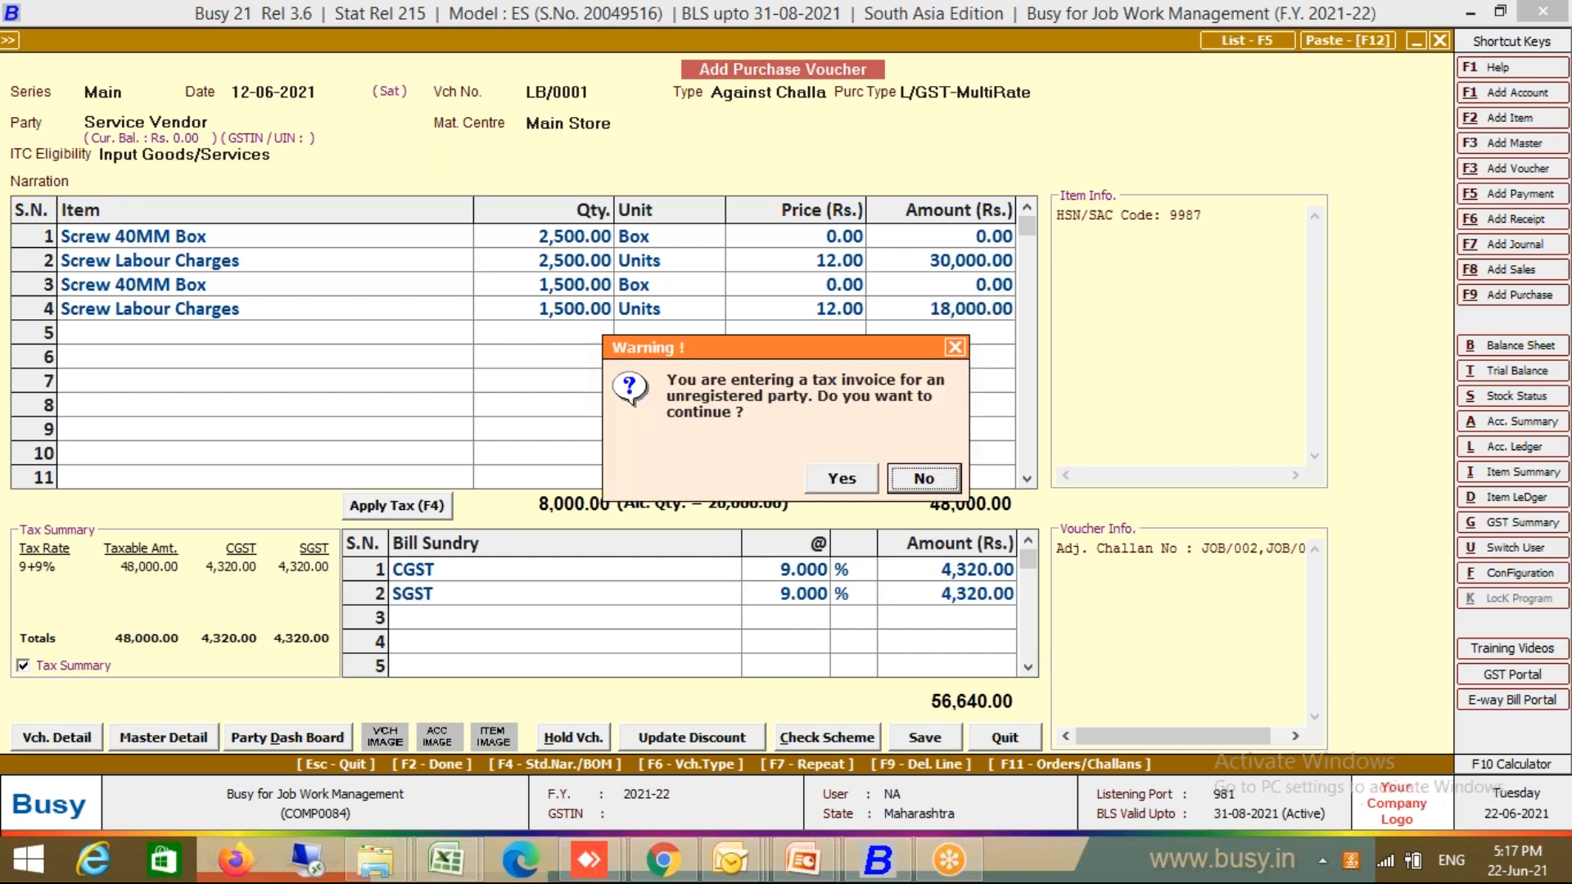
key("Left")
key("Return")
key("Return")
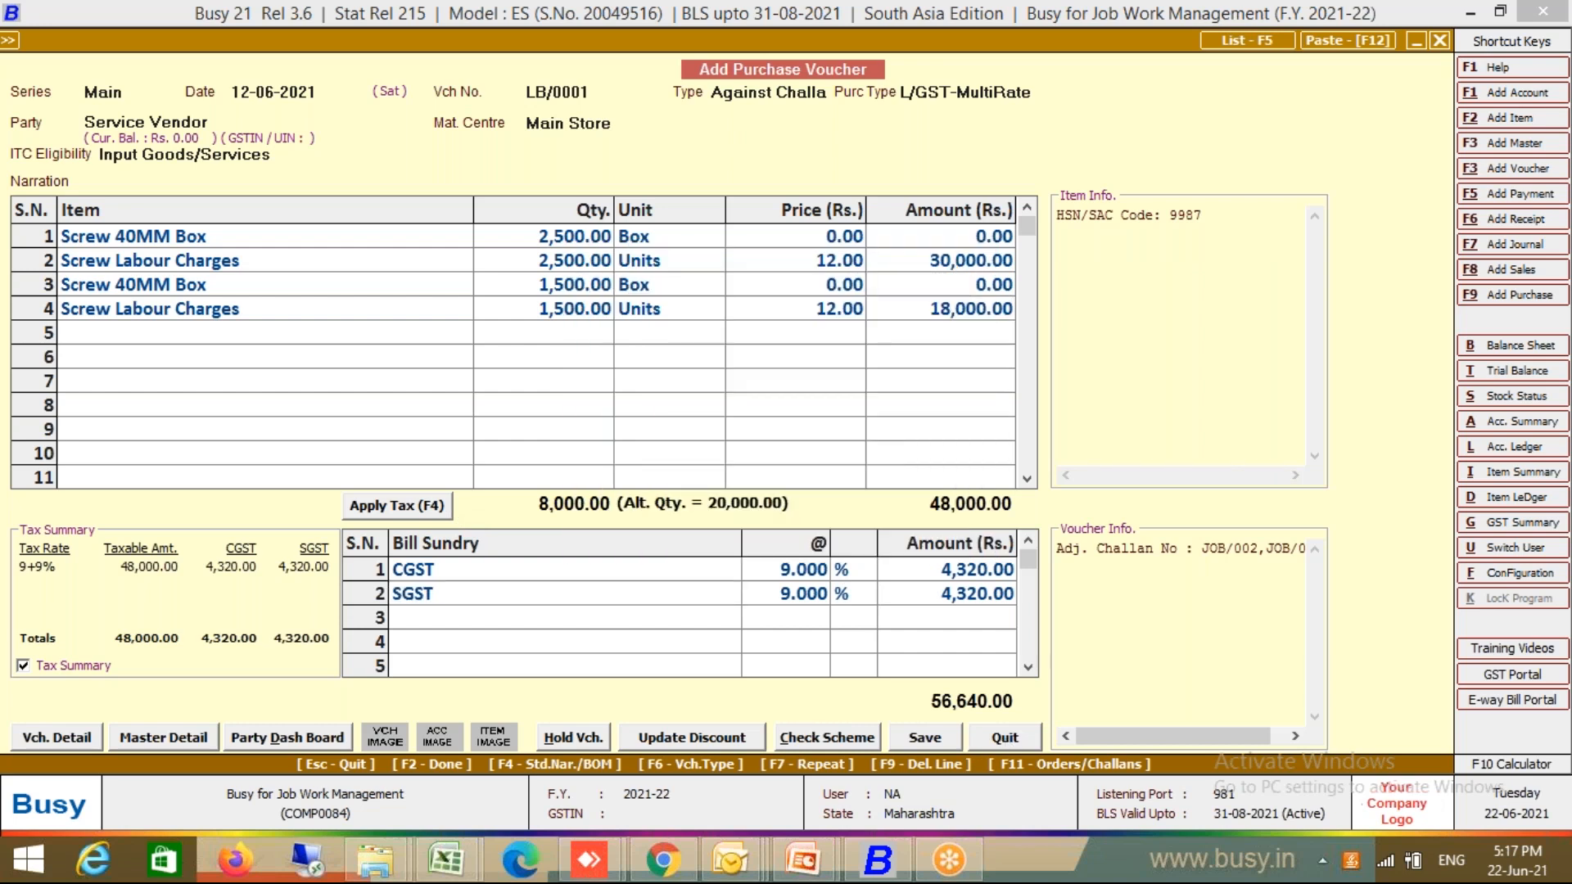
key("Return")
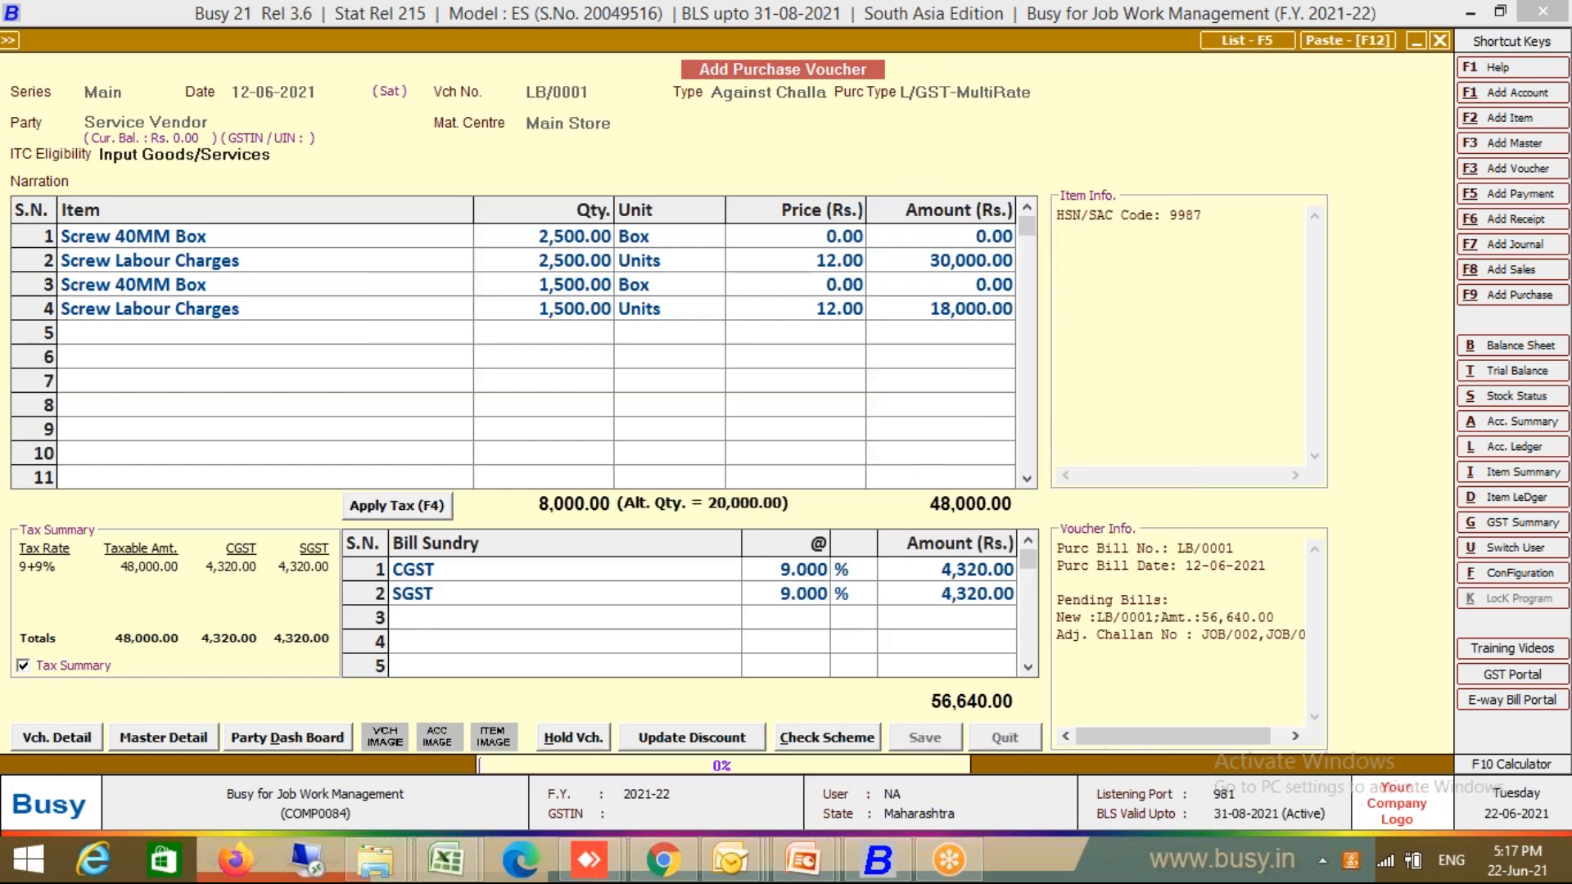
key("Escape")
key("Escape")
key("Escape")
Open the party-wise pending purchase orders report from the order and challan processing reports
key("Right")
key("Down")
key("Down")
key("Down")
key("Down")
key("Up")
key("Up")
key("Up")
key("Return")
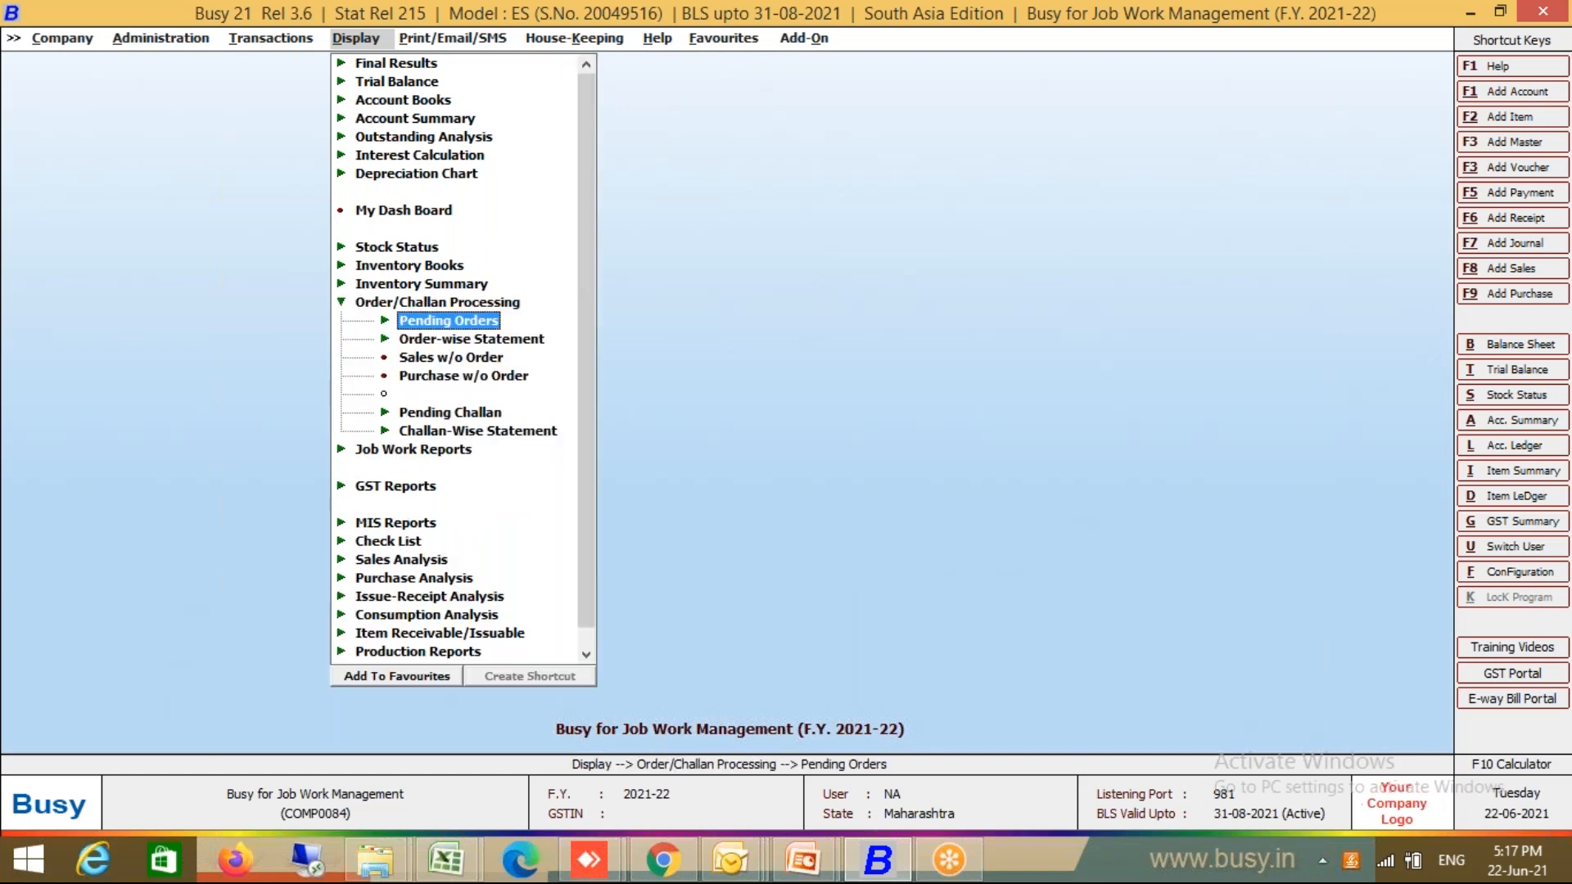
key("Return")
key("Down")
key("Down")
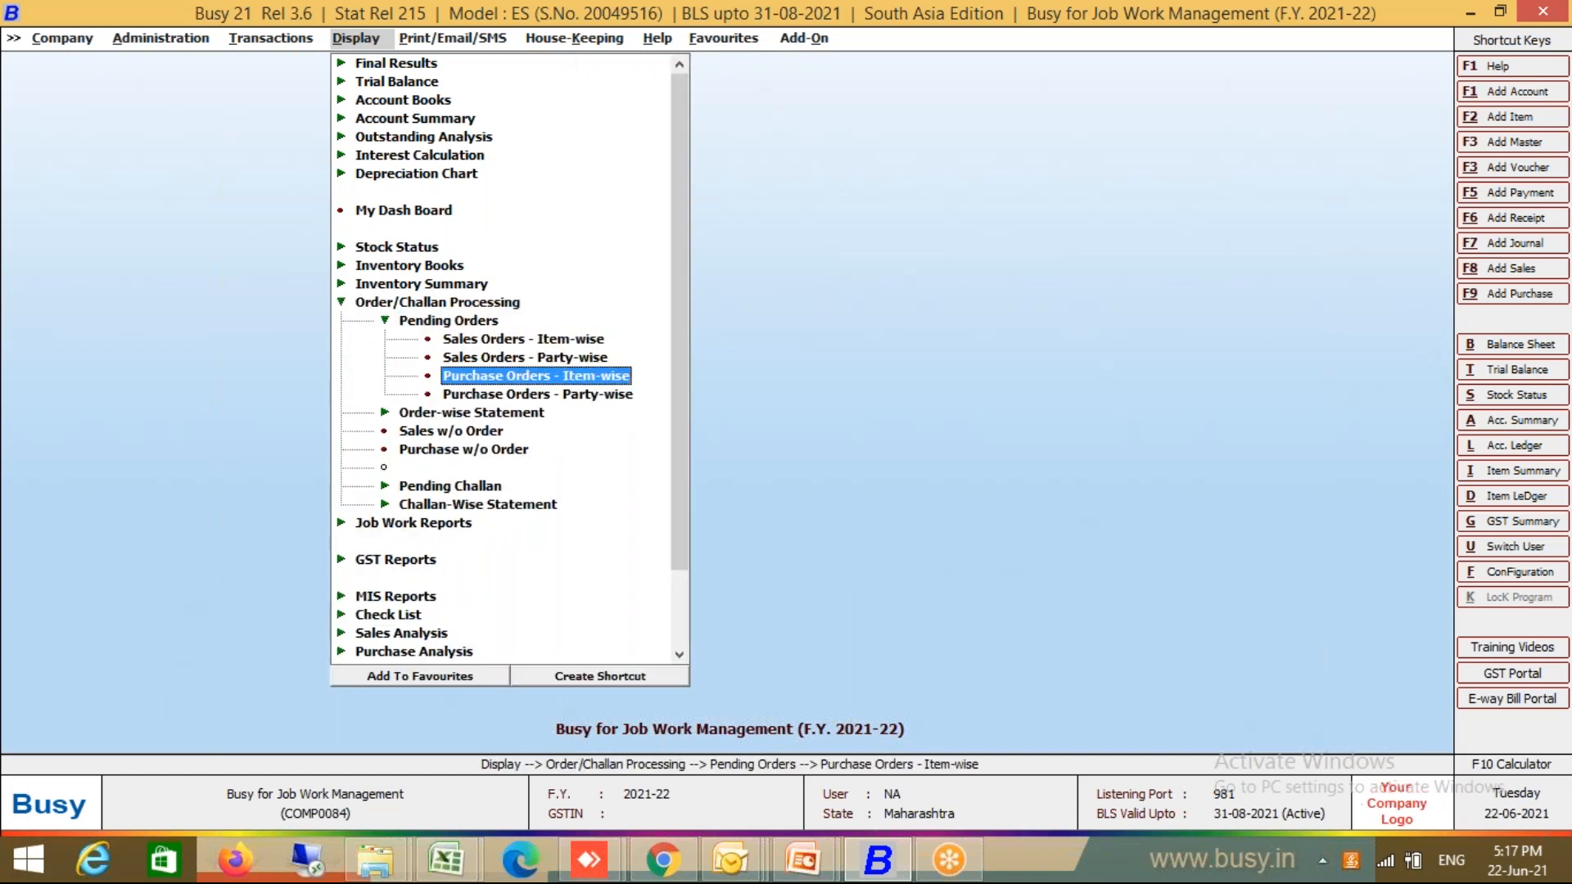
key("Down")
key("Return")
key("Escape")
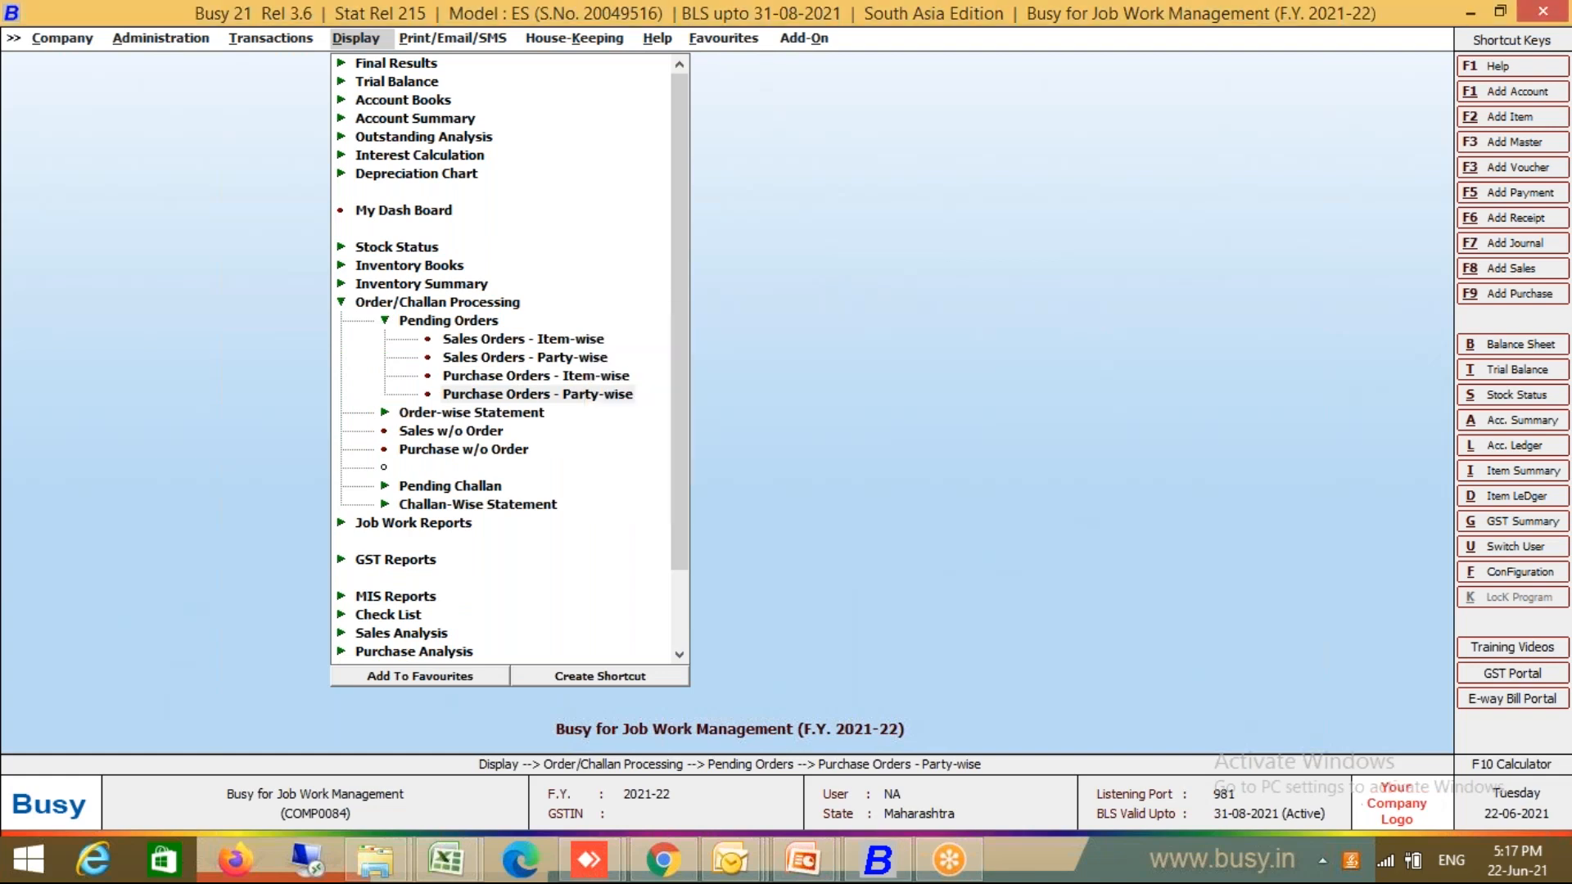
key("Return")
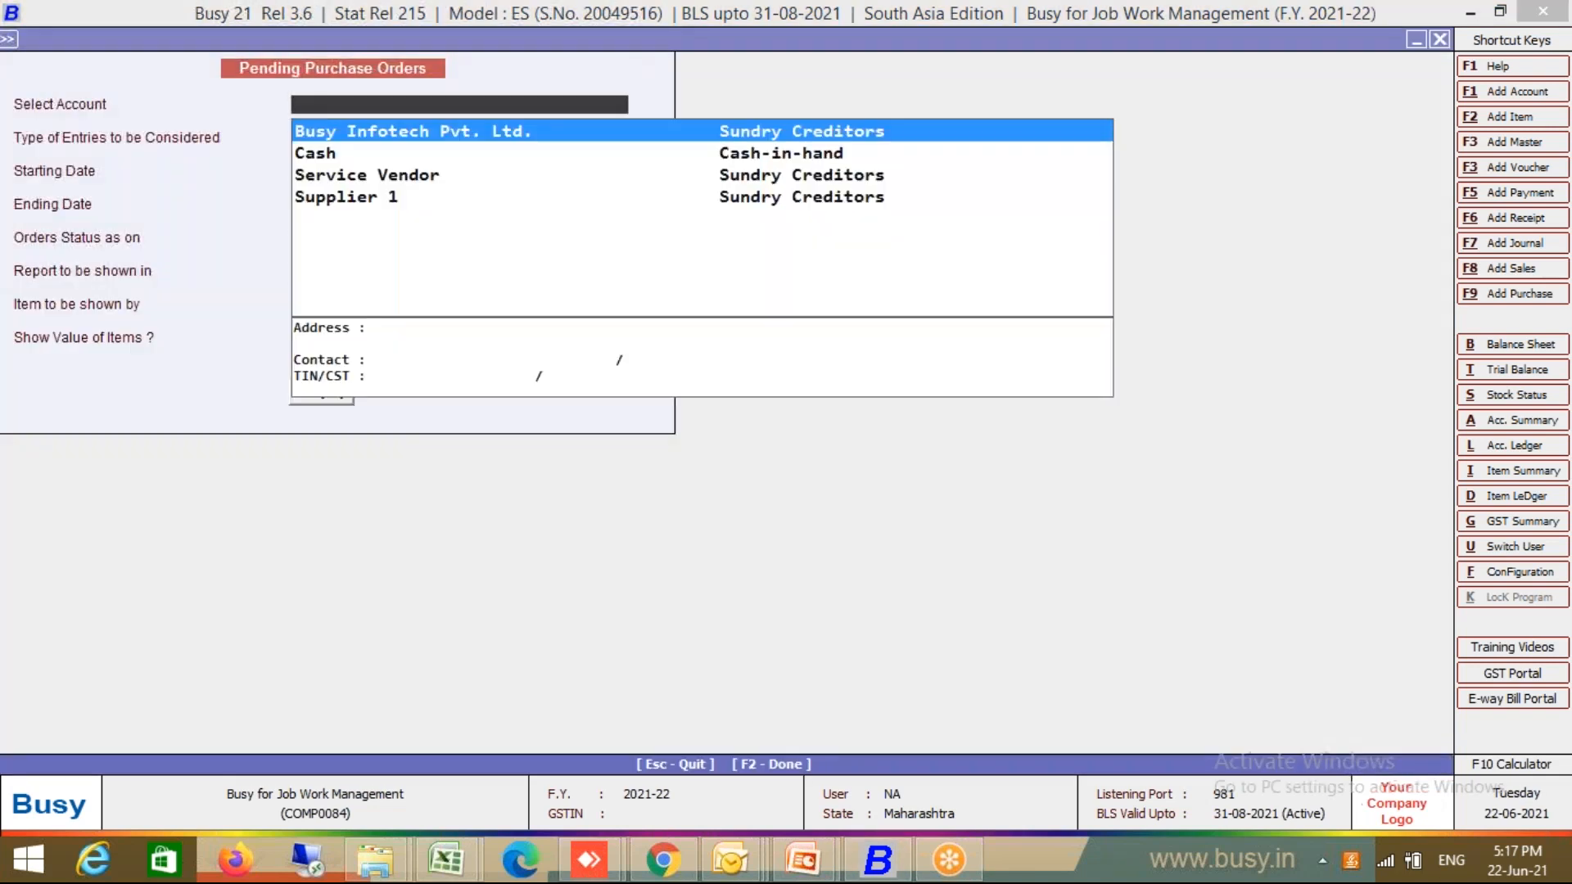
Display the Service Vendor's pending purchase orders report for pending entries, and close it along with the order and challan report list
key("Down")
key("Down")
key("Return")
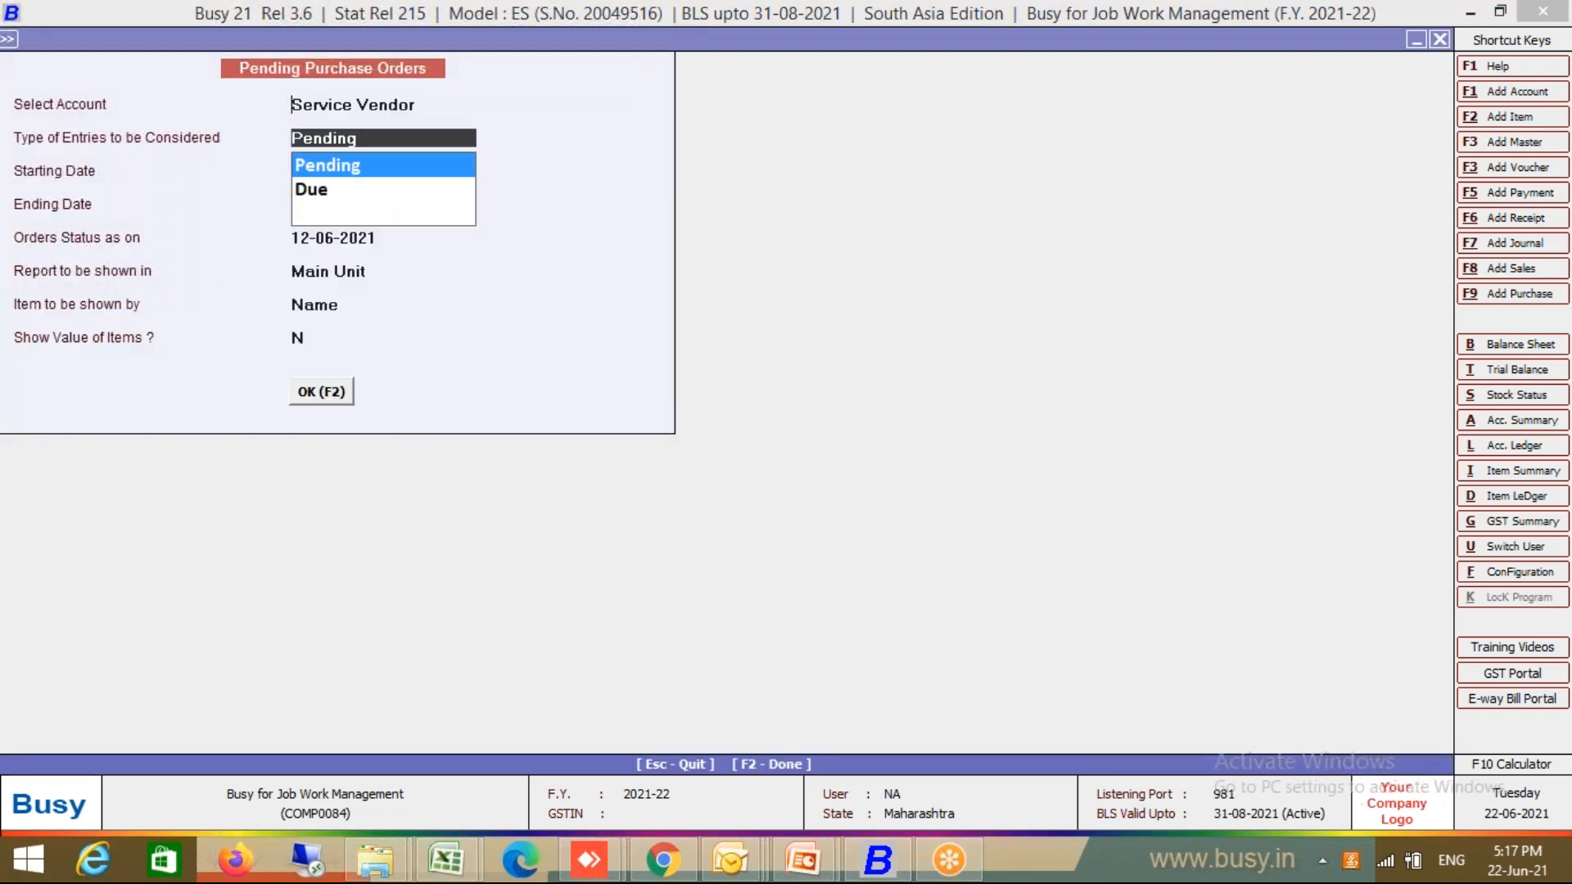
key("Return")
key("F2")
key("Escape")
key("Escape")
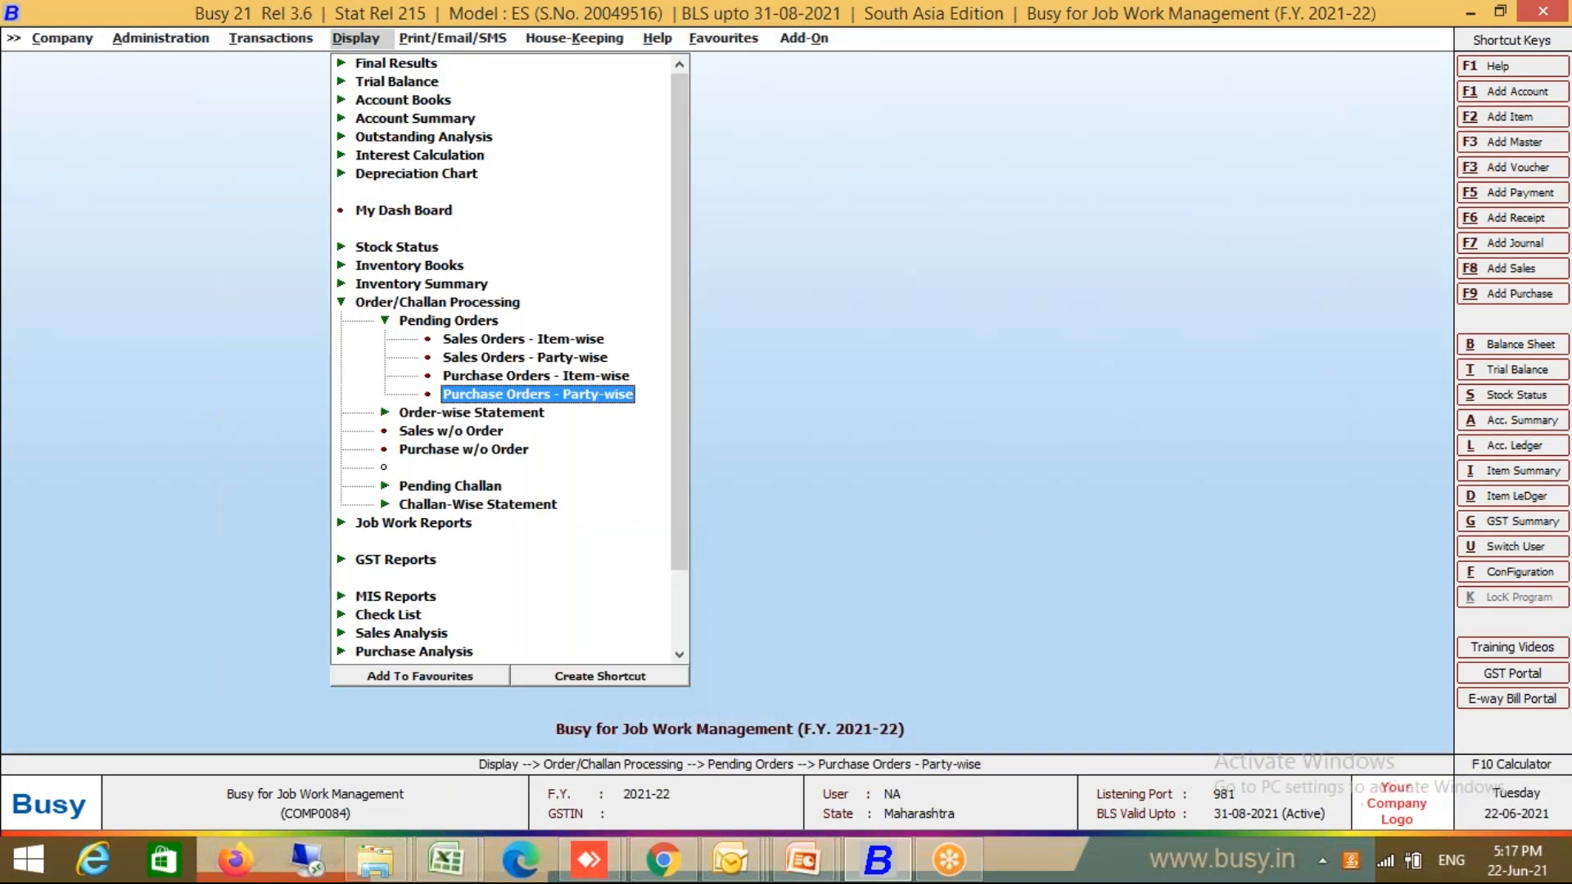
key("Escape")
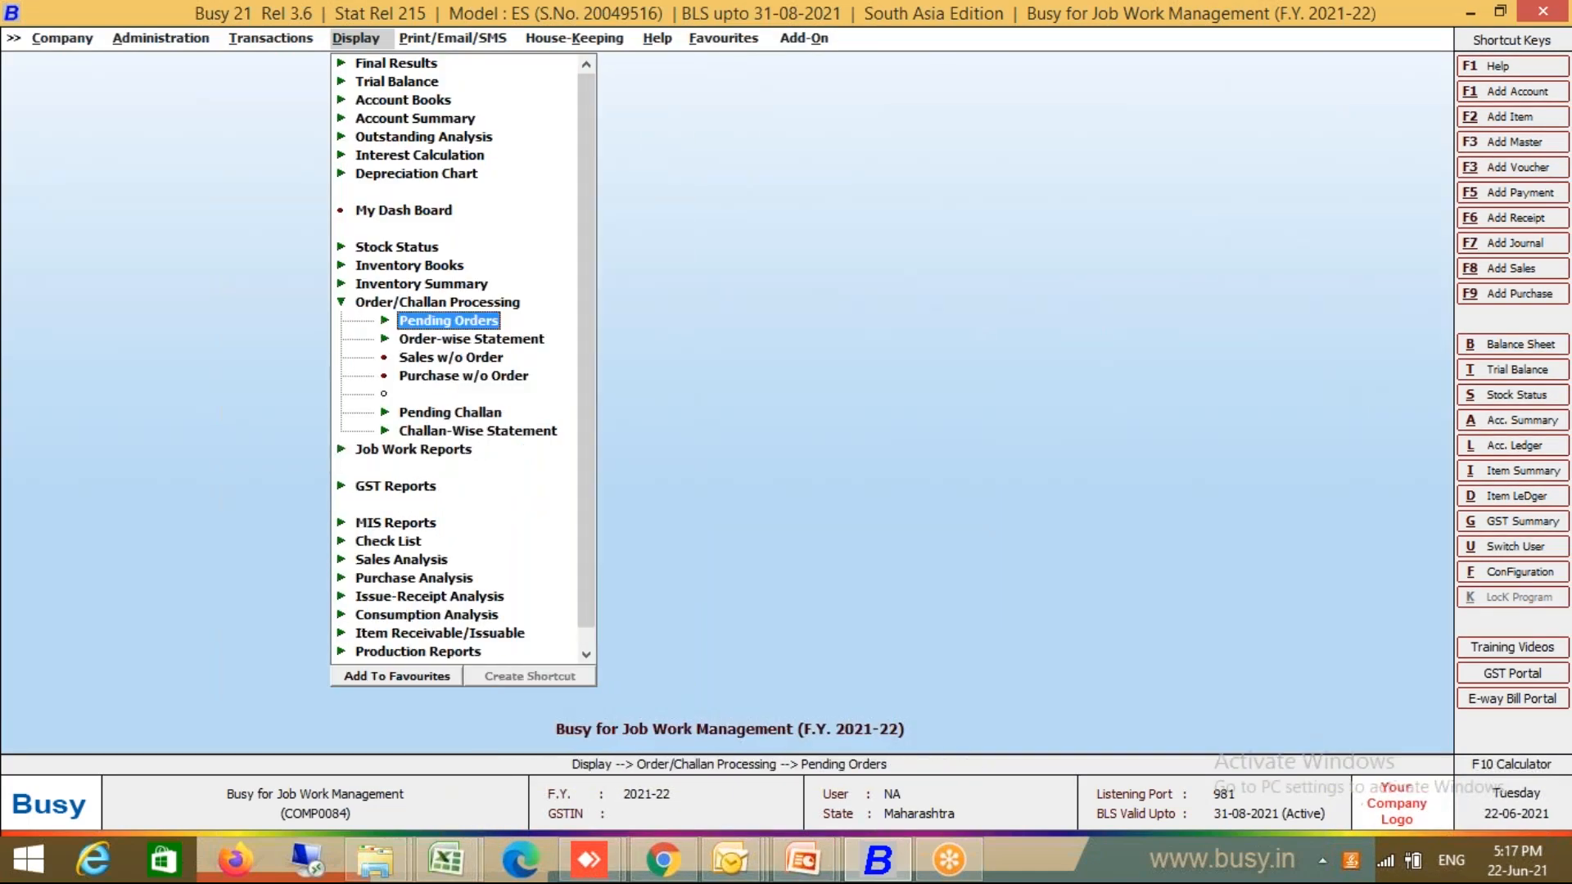
key("Escape")
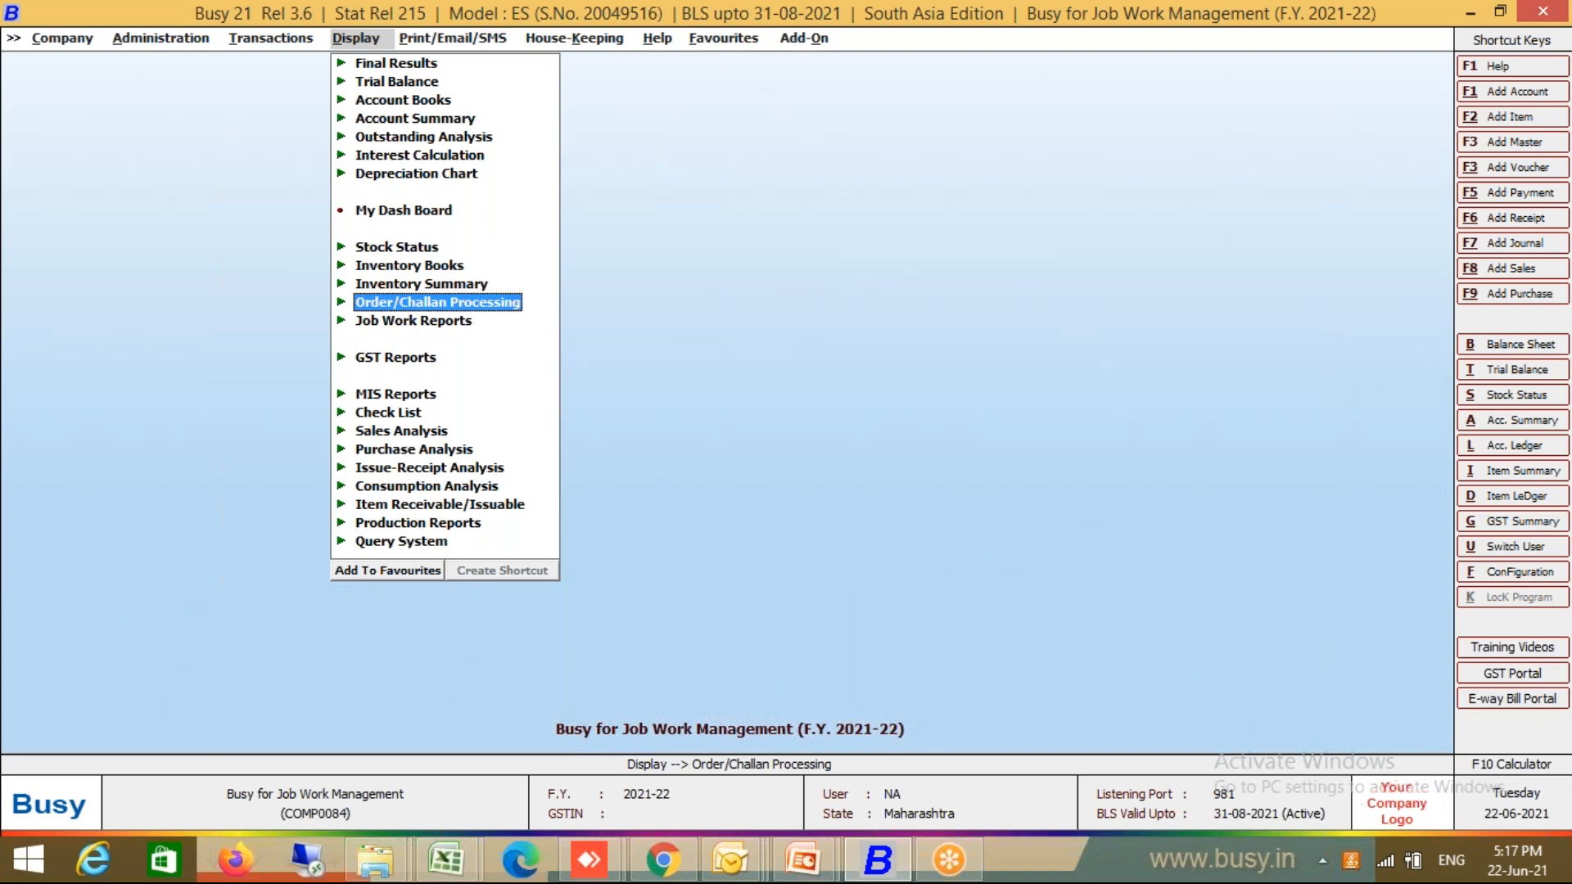
Open the Party Item Job Ledger among the Out-Side Job Work reports and close it again
key("Down")
key("Return")
key("Return")
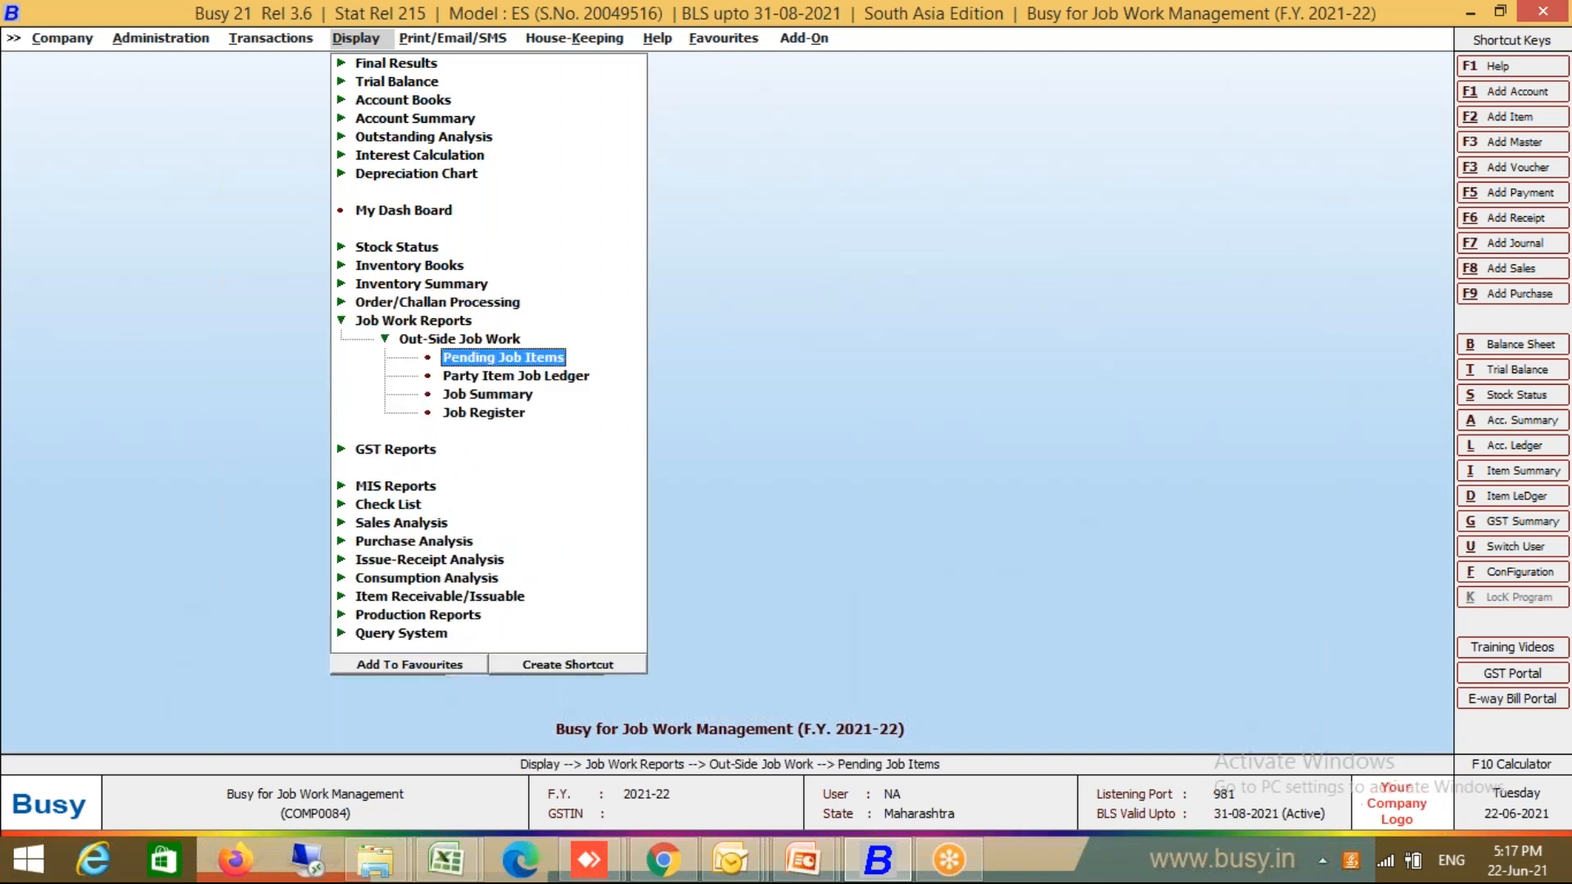
key("Down")
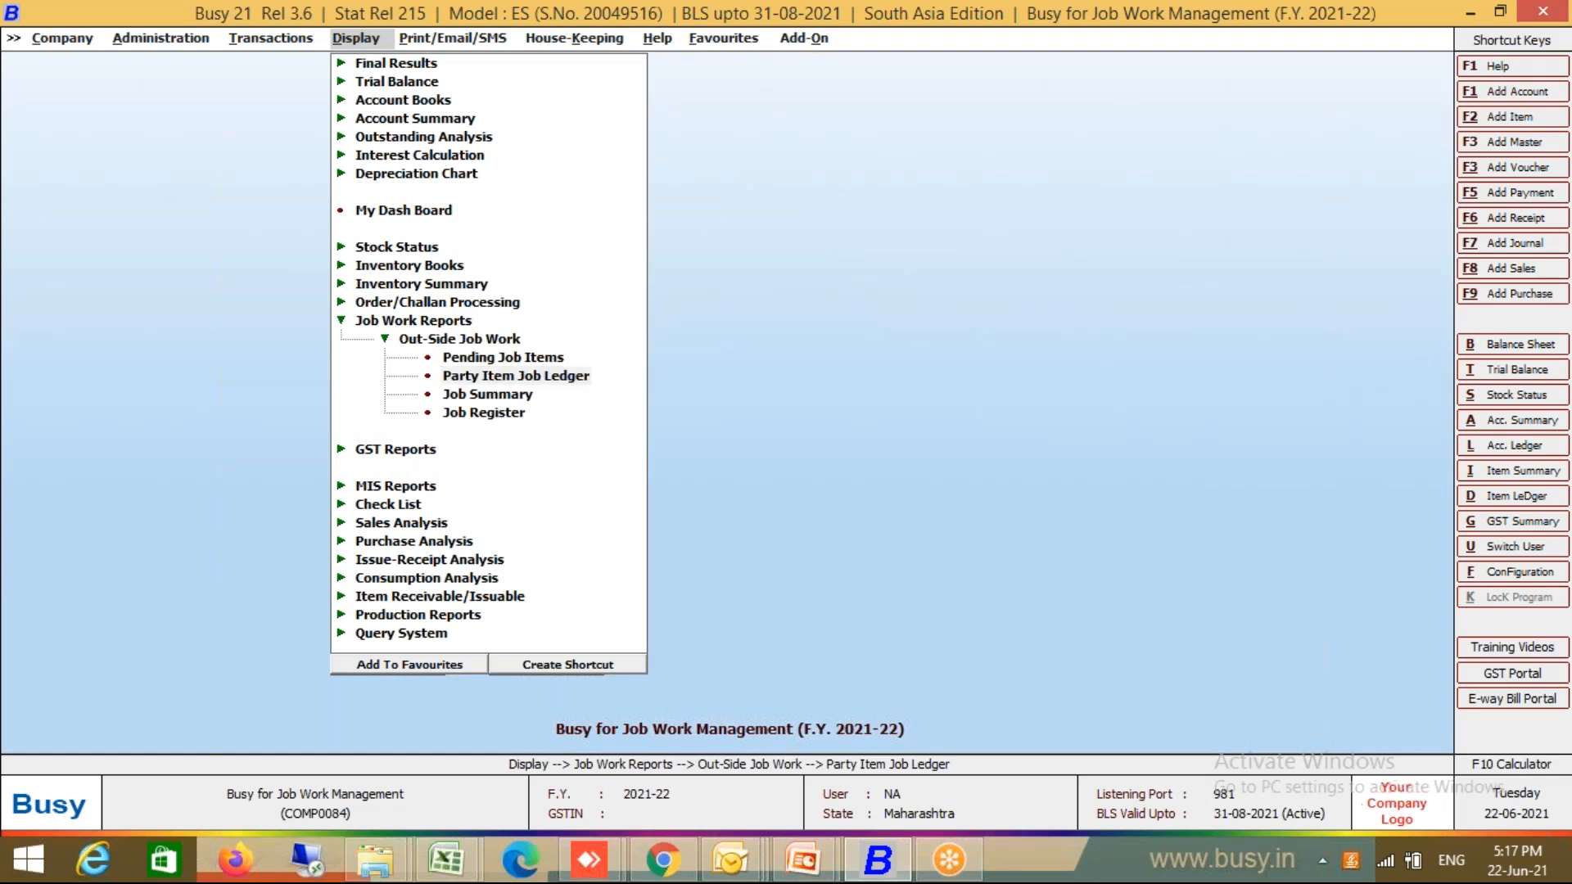
key("Return")
key("Down")
key("Down")
key("Return")
key("Escape")
key("Escape")
key("Up")
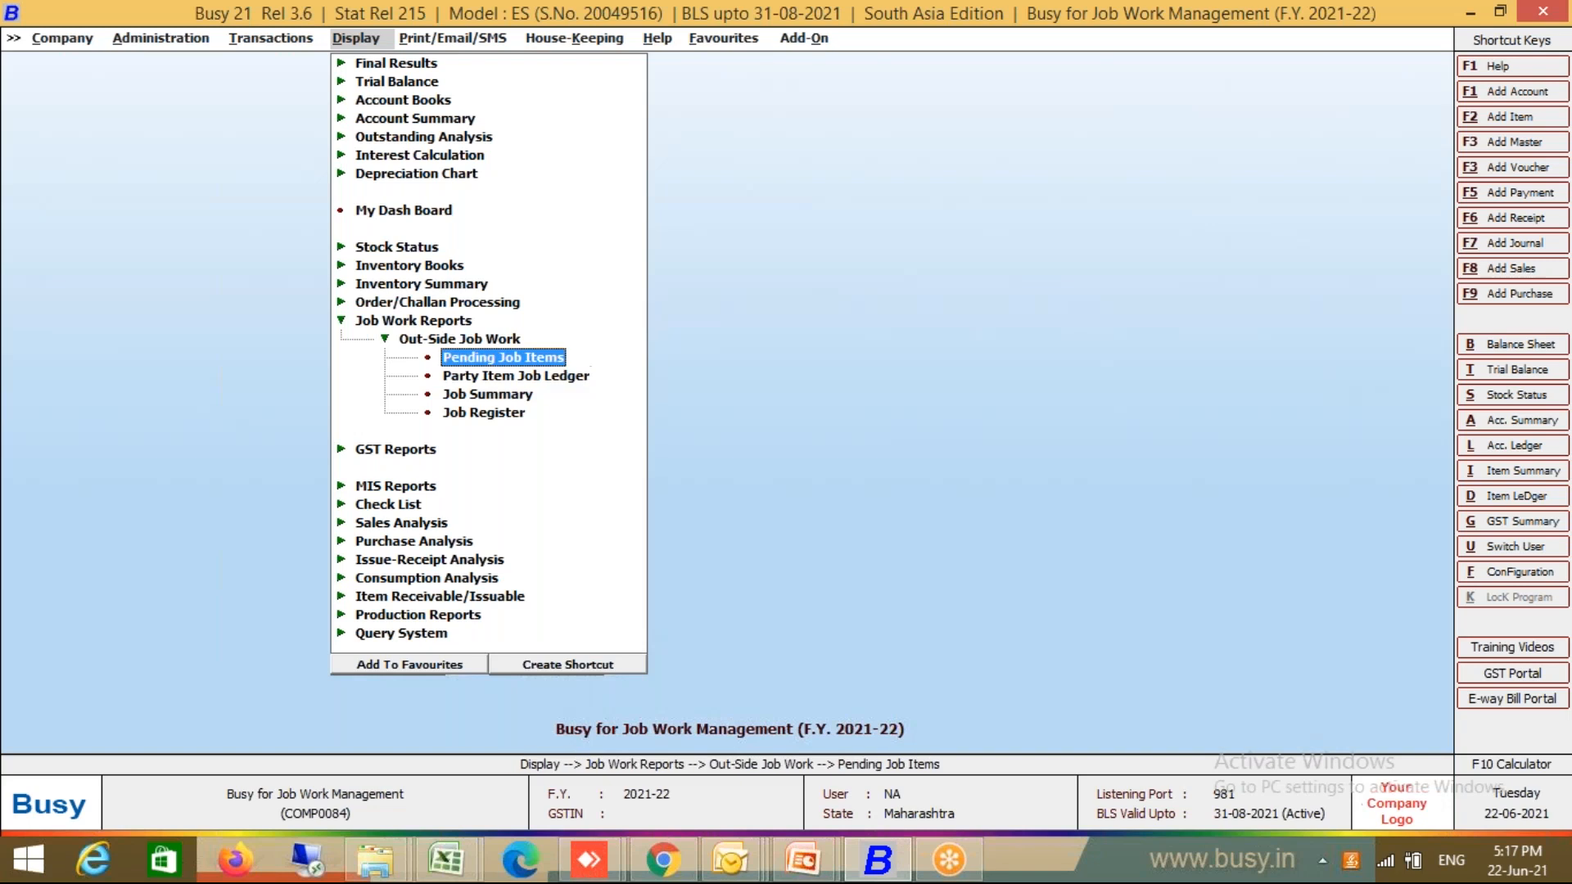
Display the Pending Job Items report for outside job work and return to the report list
key("Return")
key("Right")
key("Return")
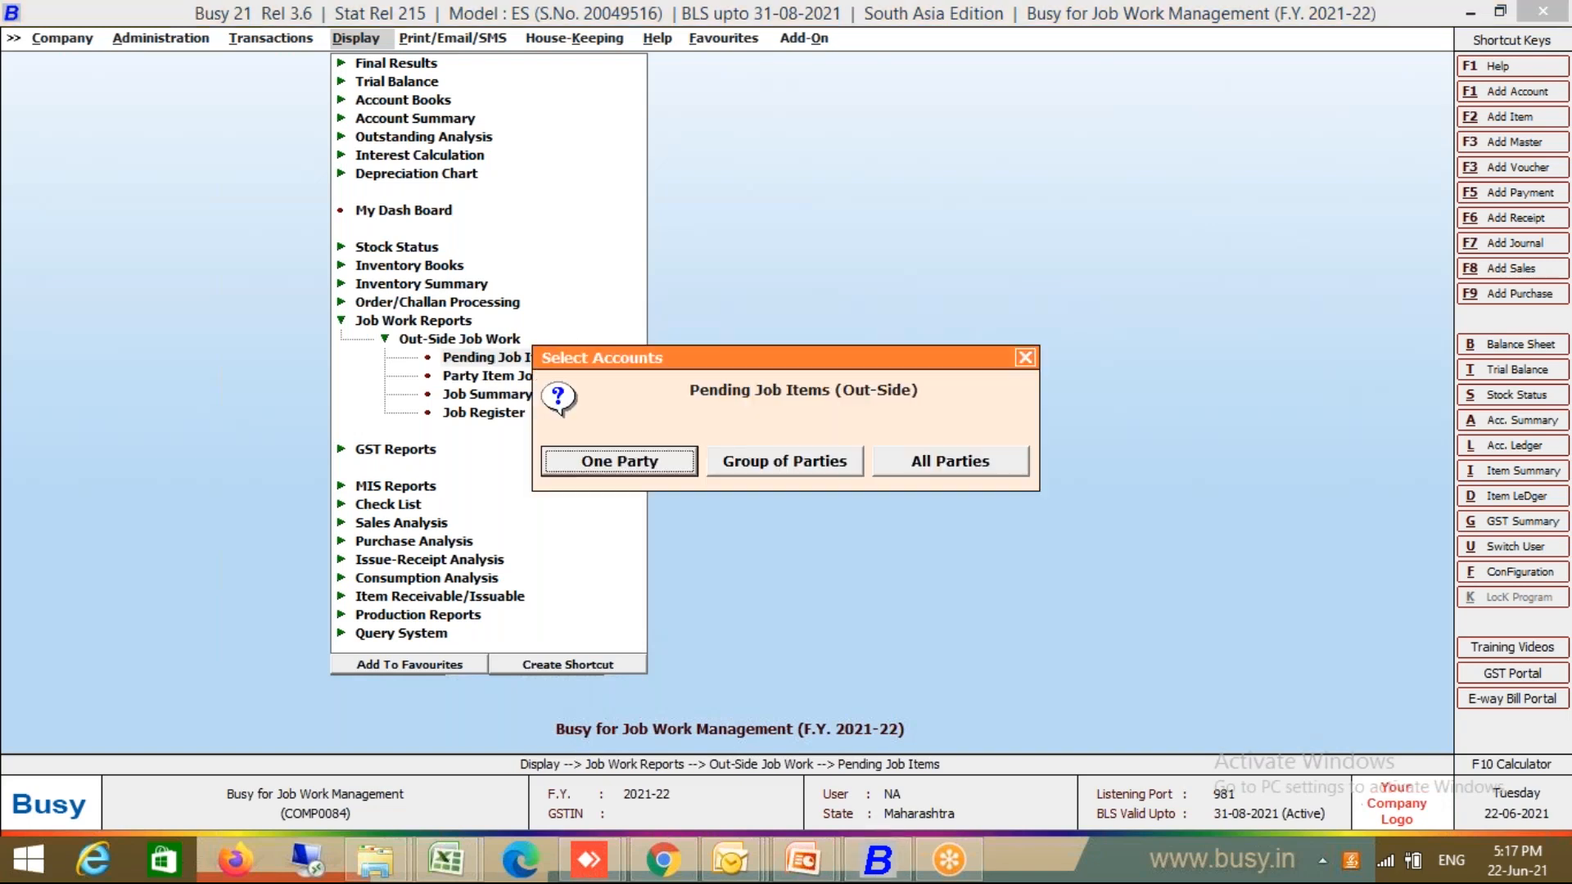
key("Escape")
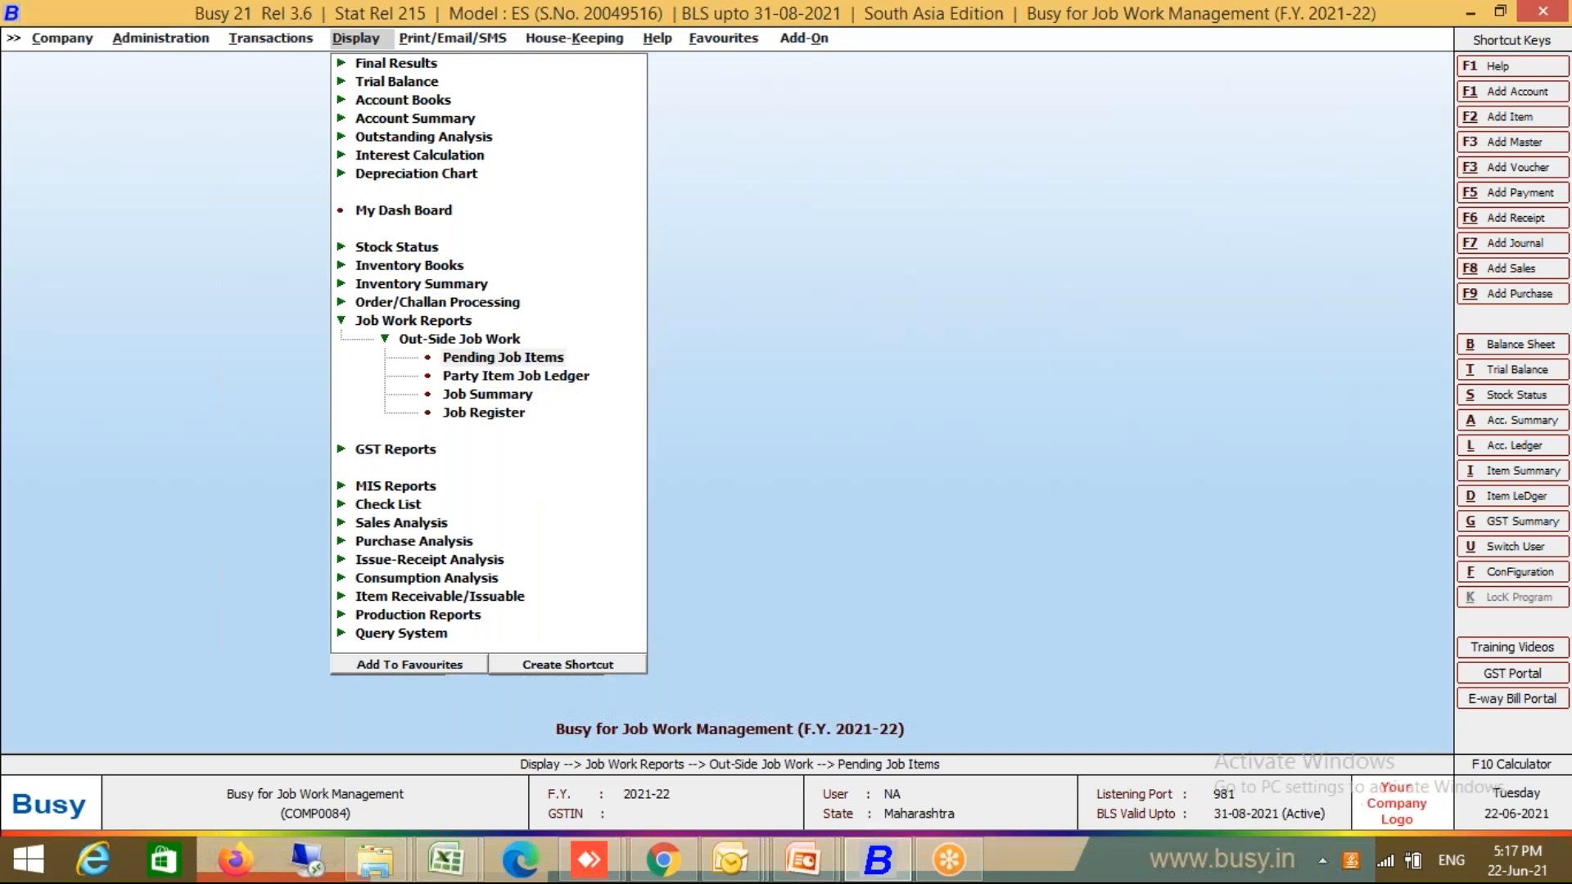
key("Return")
key("Down")
key("Down")
key("Down")
key("Up")
key("Return")
key("Return")
key("Return")
key("F2")
key("Escape")
key("Escape")
key("Escape")
Display the balance sheet in the Horizontal (Standard) format with its default report options
key("Home")
key("Return")
key("Return")
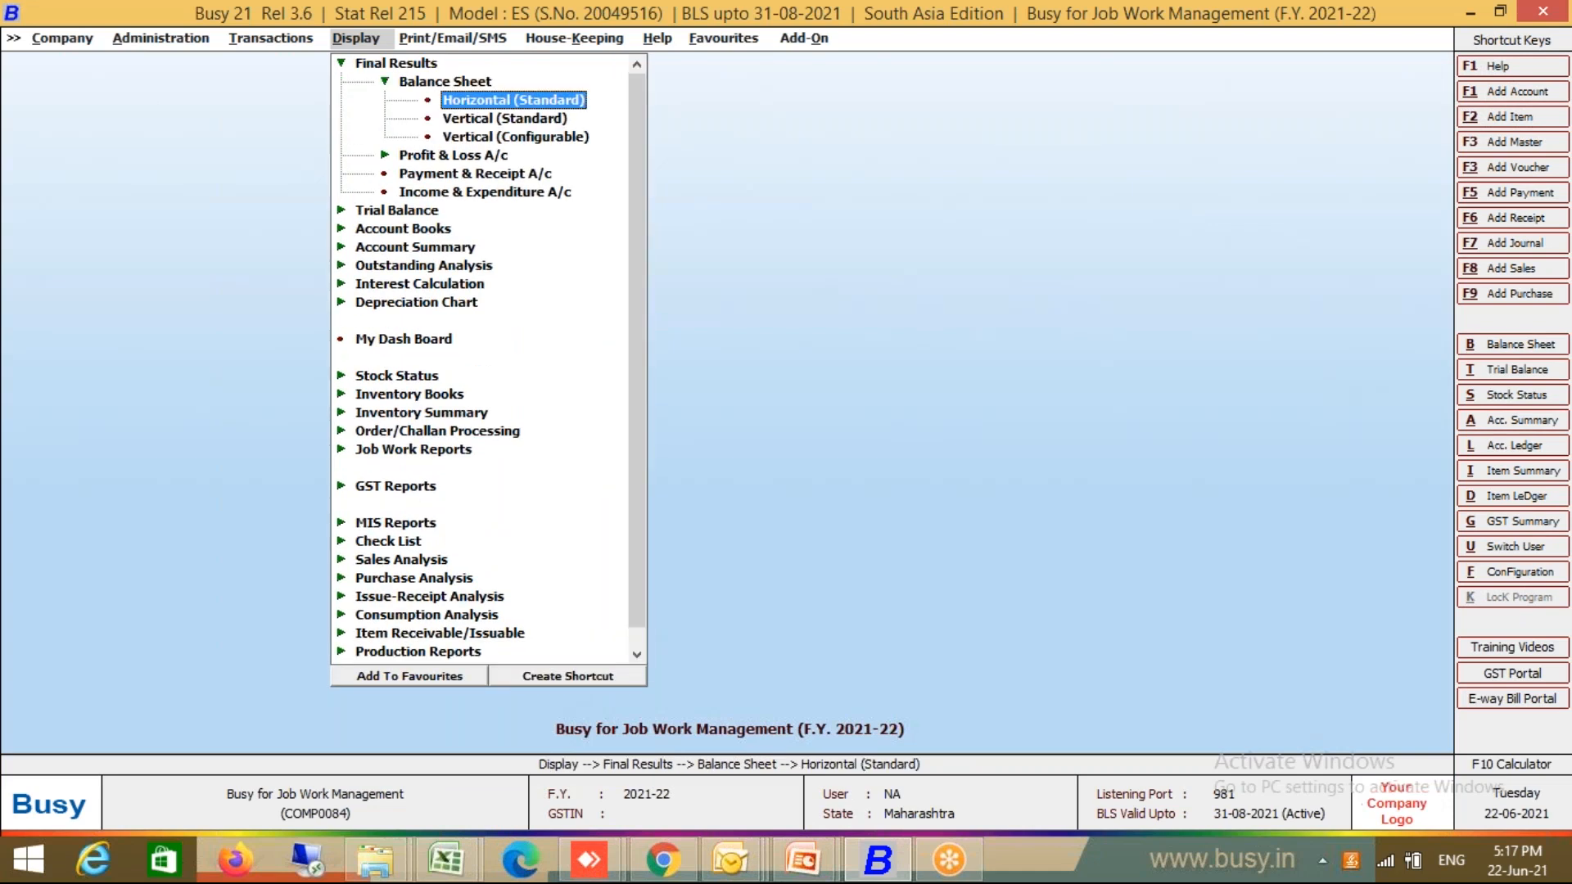
key("Return")
key("F2")
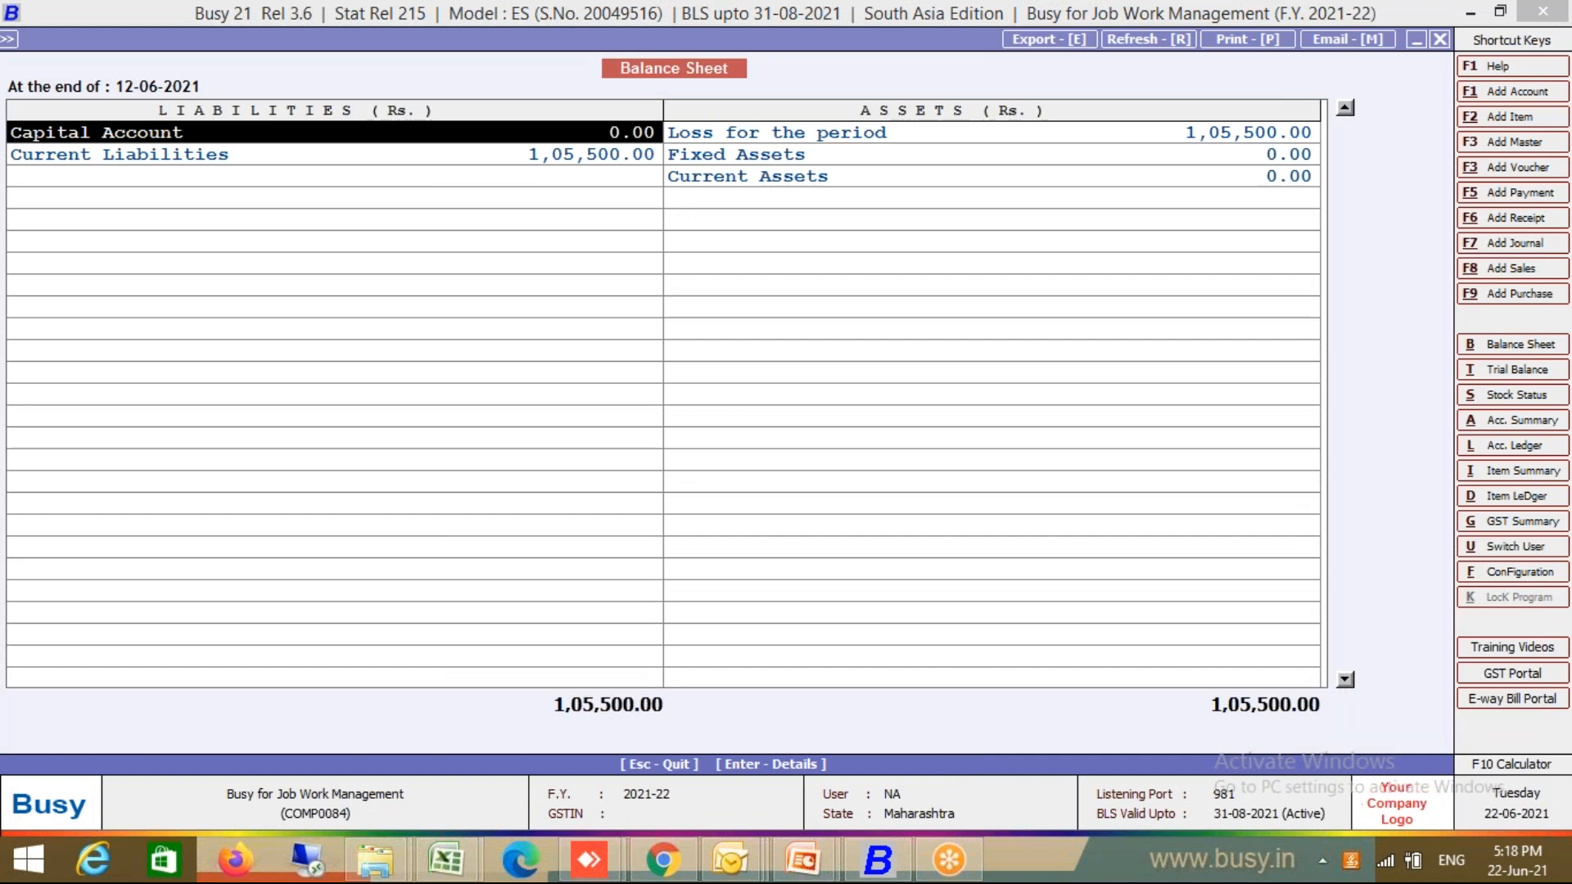
key("Right")
key("Left")
key("Escape")
Set Update Balance Sheet Stock to Y and regenerate the balance sheet with the other options left at their defaults
key("Return")
key("Return")
type("y")
key("Return")
key("Return")
key("Return")
key("Return")
key("Return")
key("Return")
key("Return")
key("Return")
key("Return")
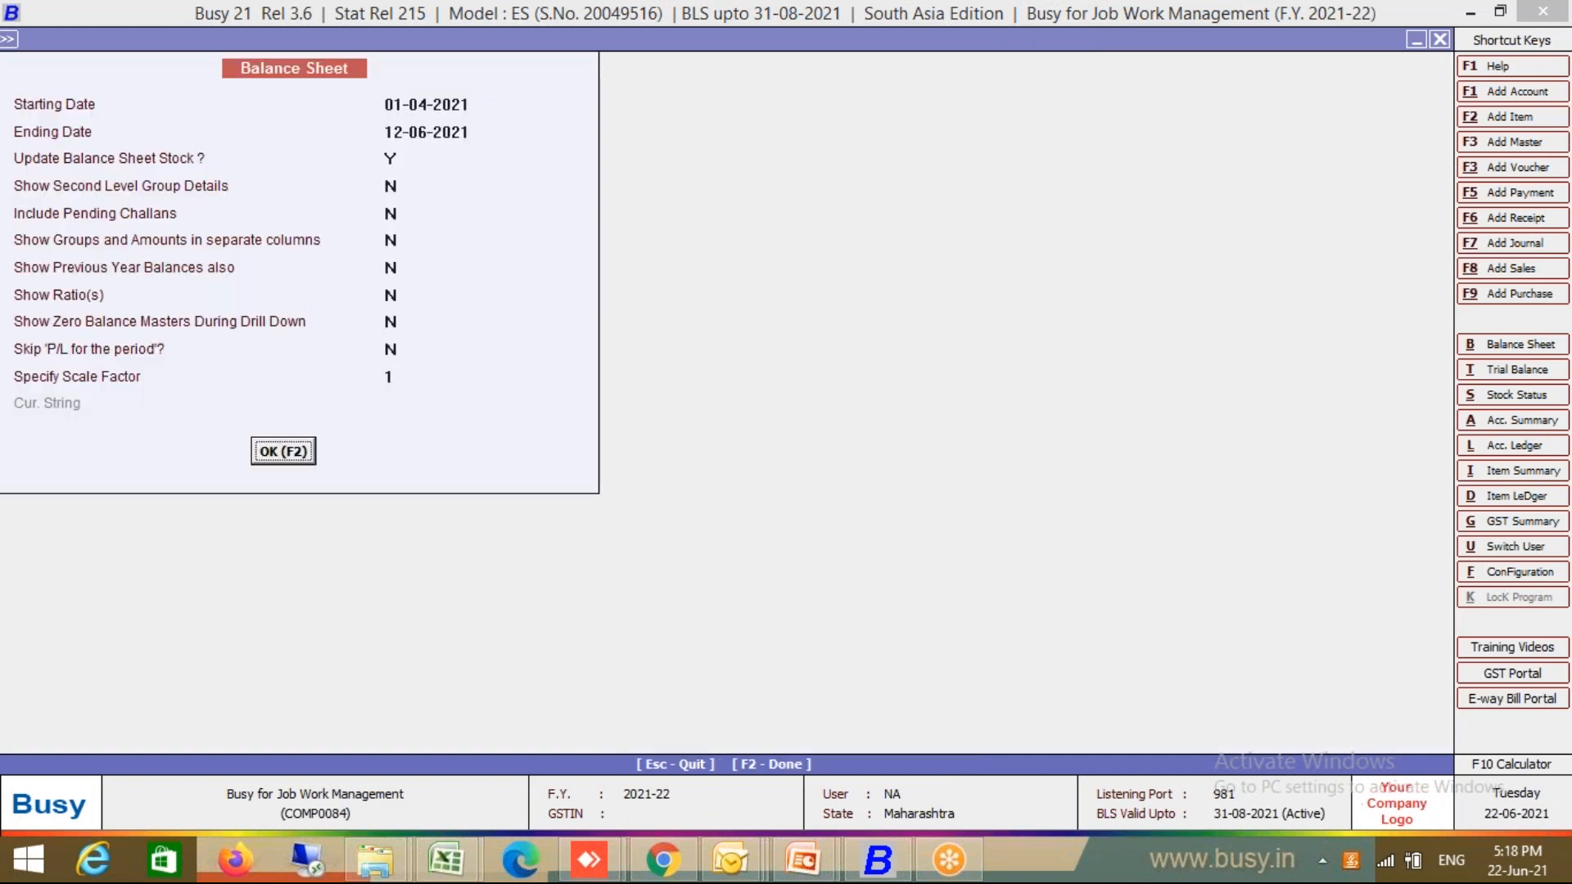
key("Return")
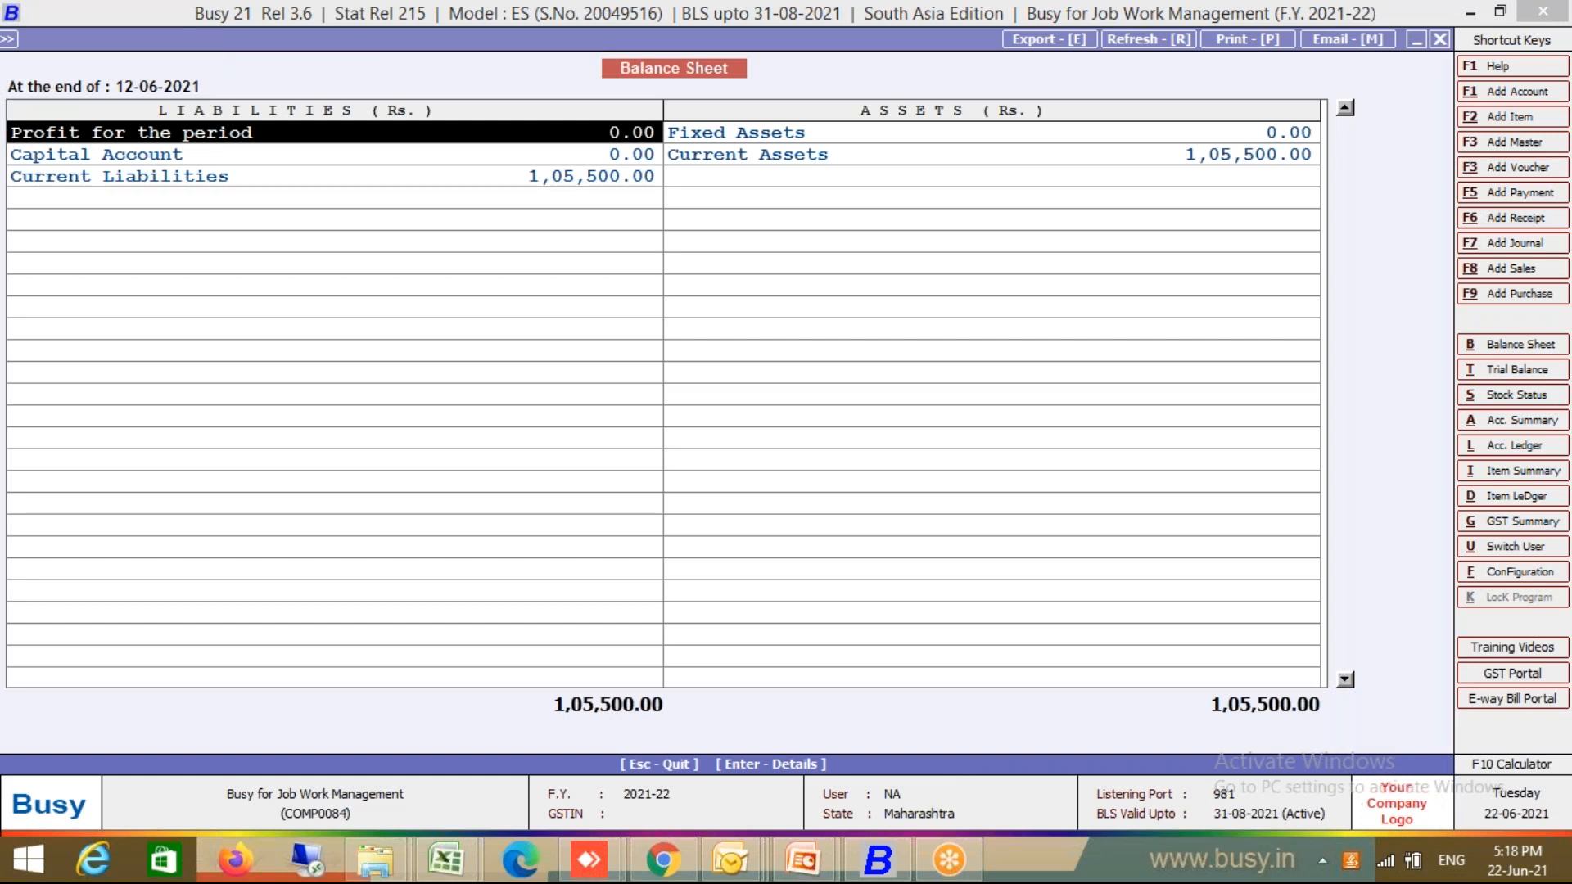
Examine the liabilities and the Current Assets entry in the regenerated balance sheet, and close the report
key("Down")
key("Down")
key("Right")
key("Up")
key("Left")
key("Down")
key("Right")
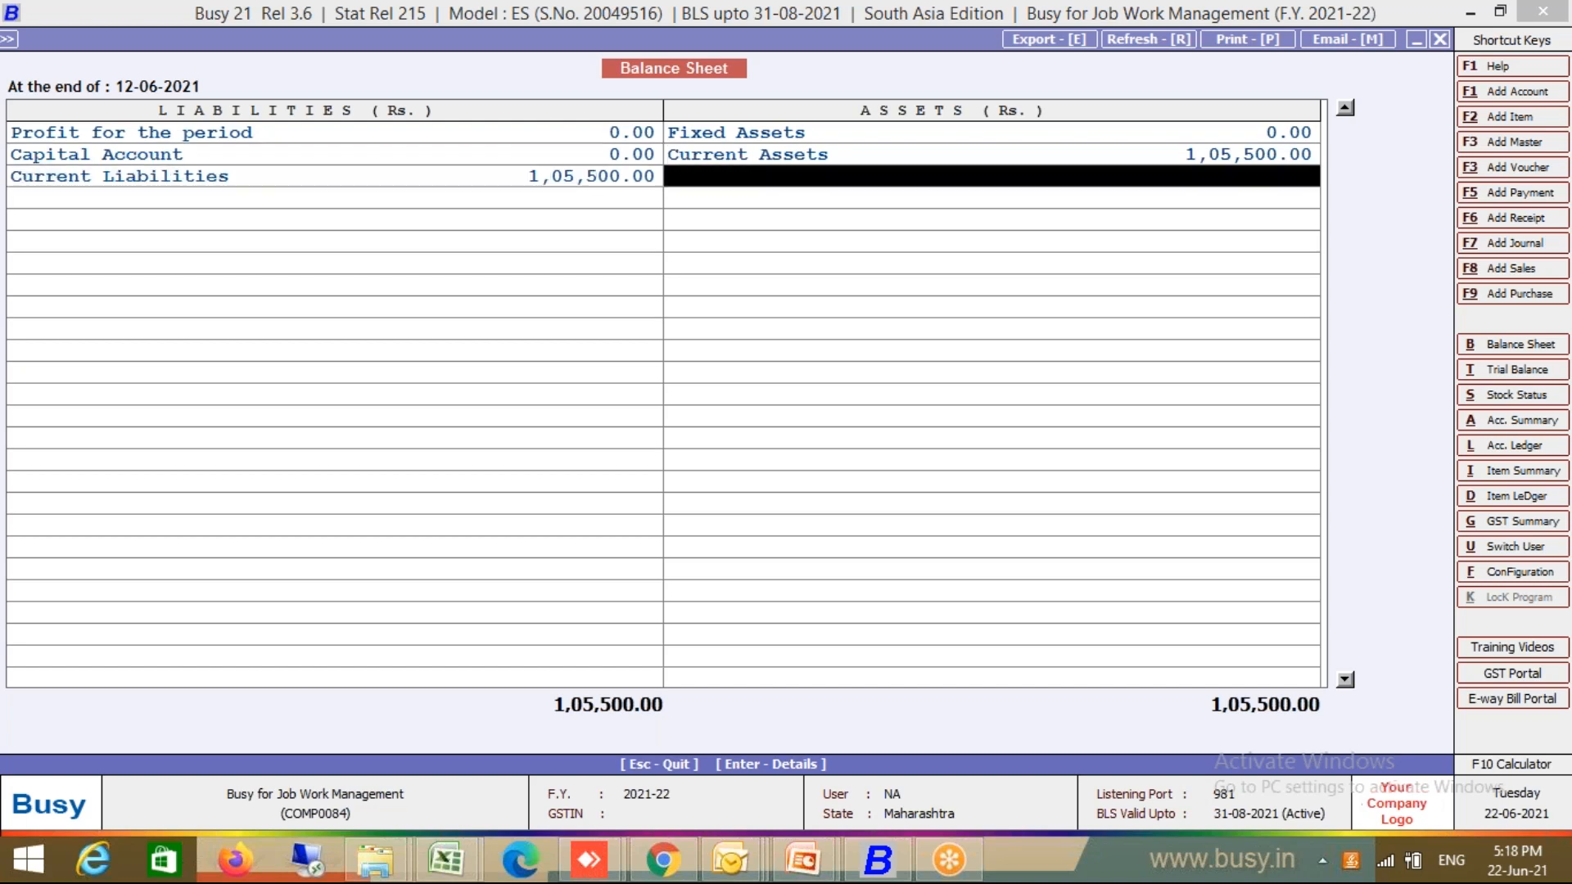
key("Up")
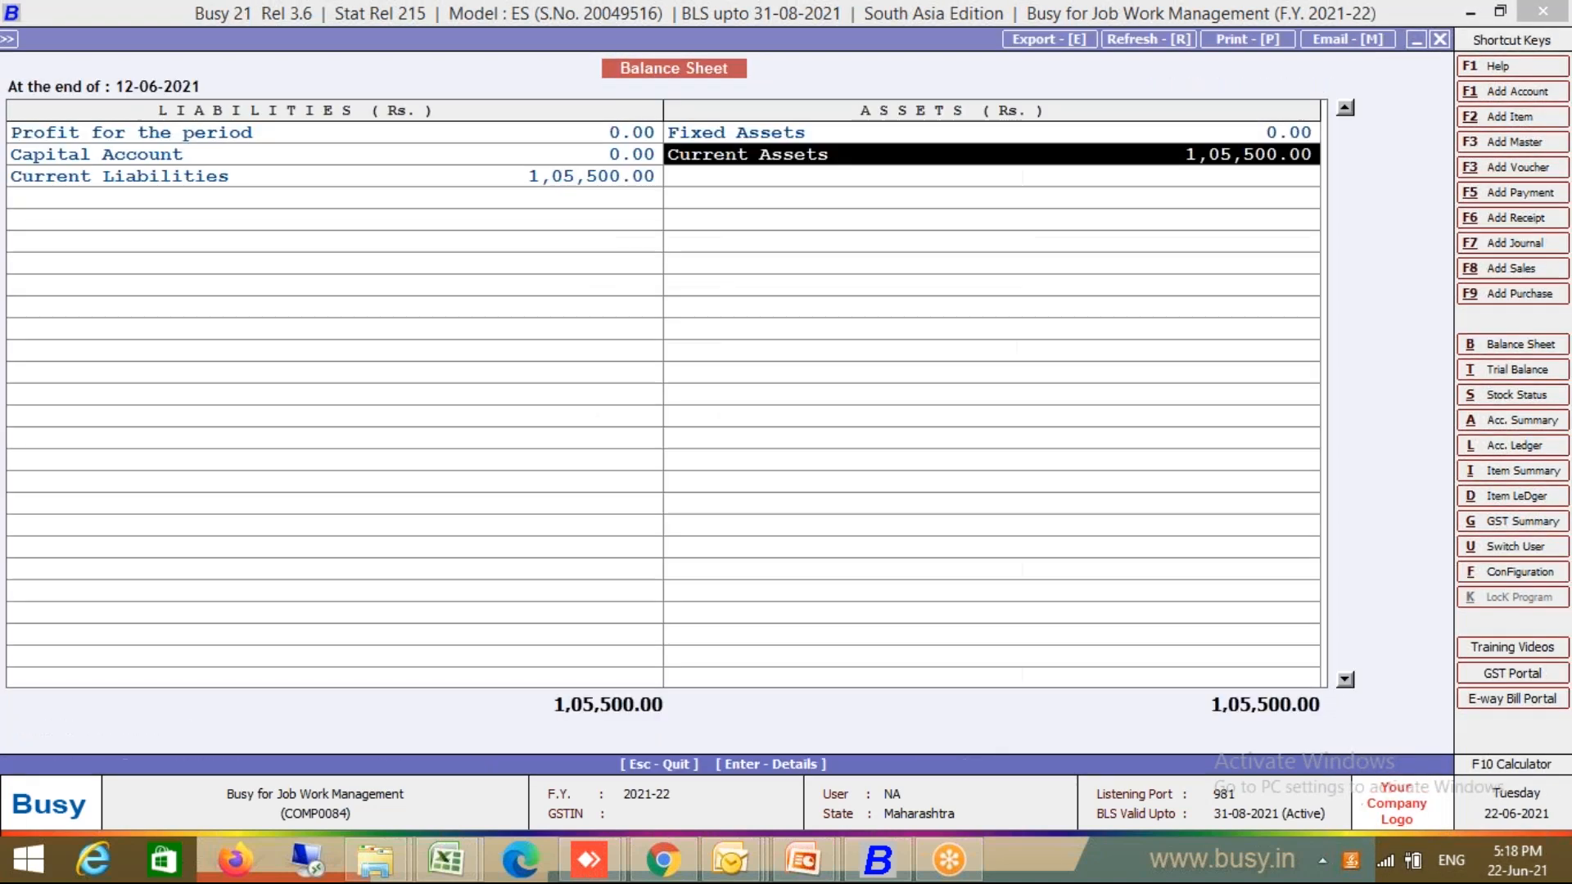
key("Escape")
key("Escape")
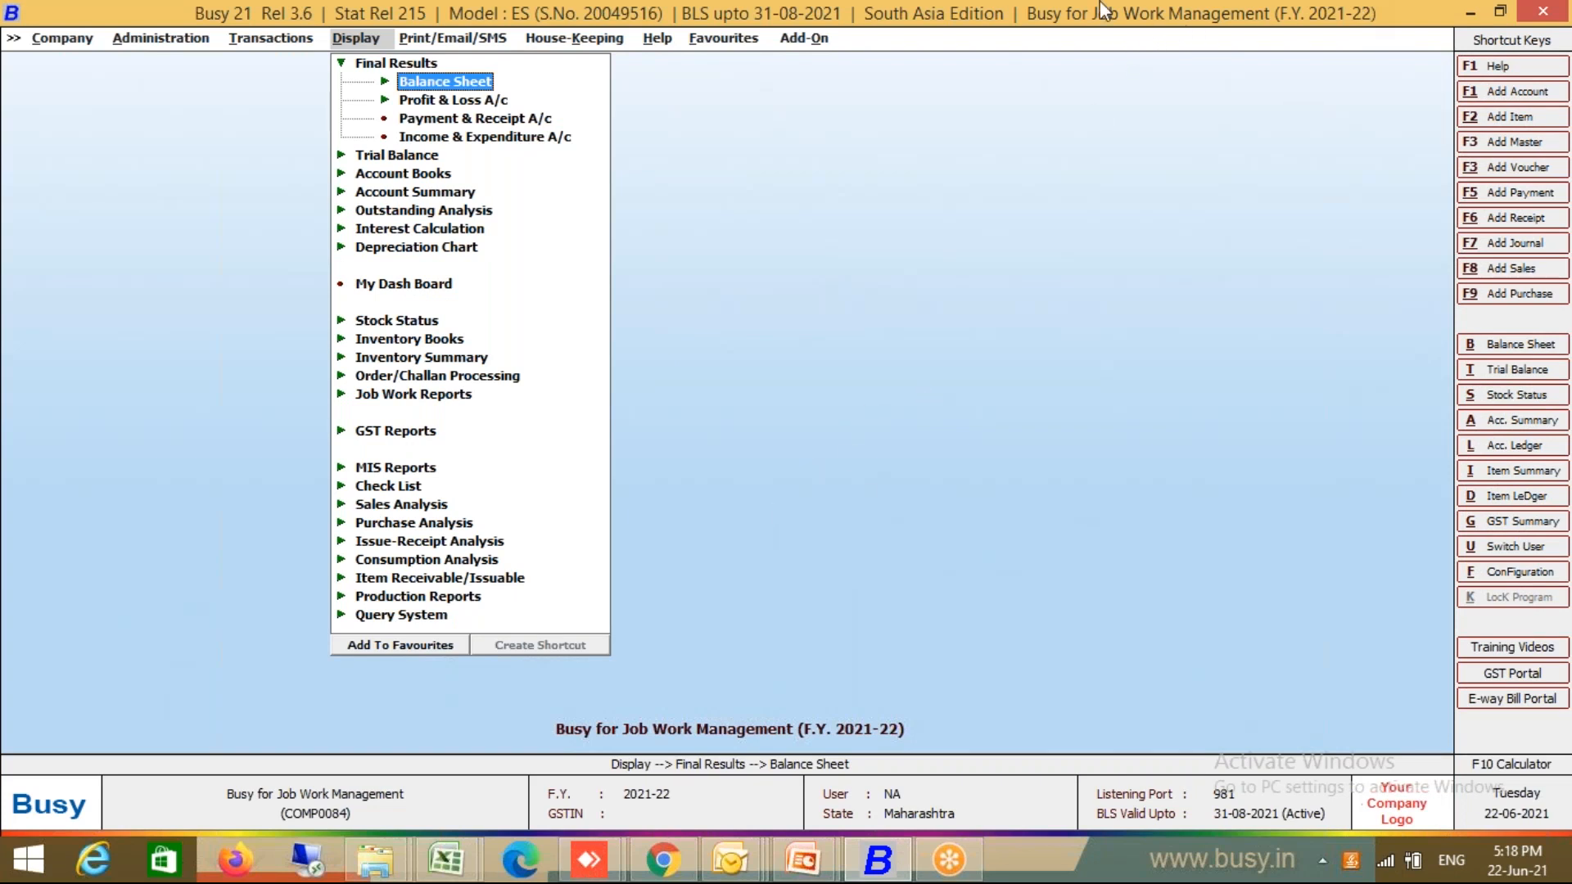
left_click(1118, 41)
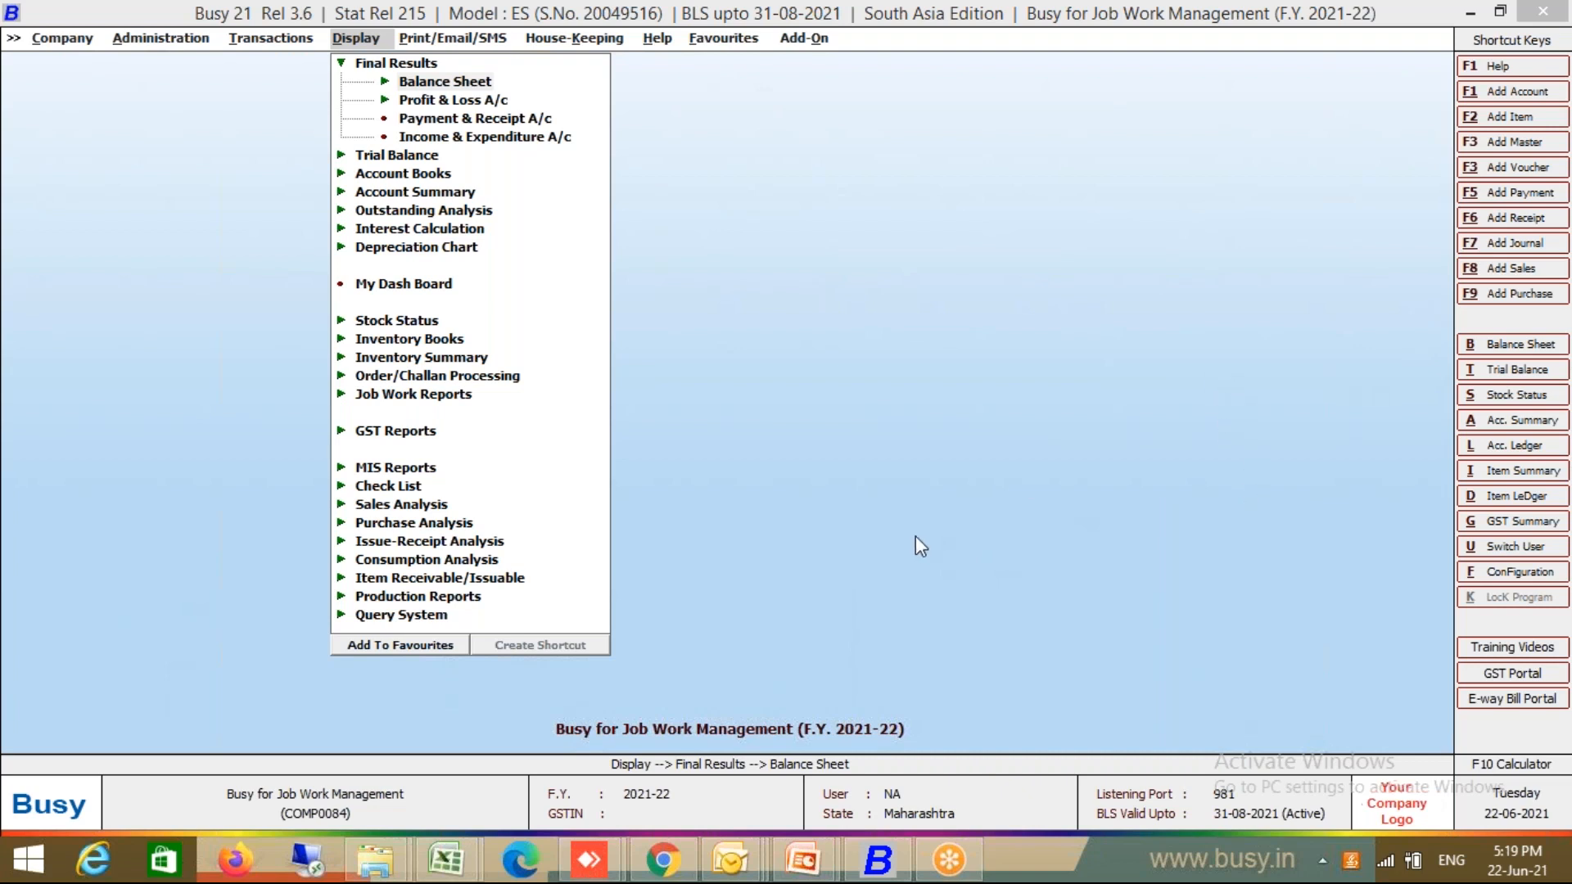
left_click(908, 655)
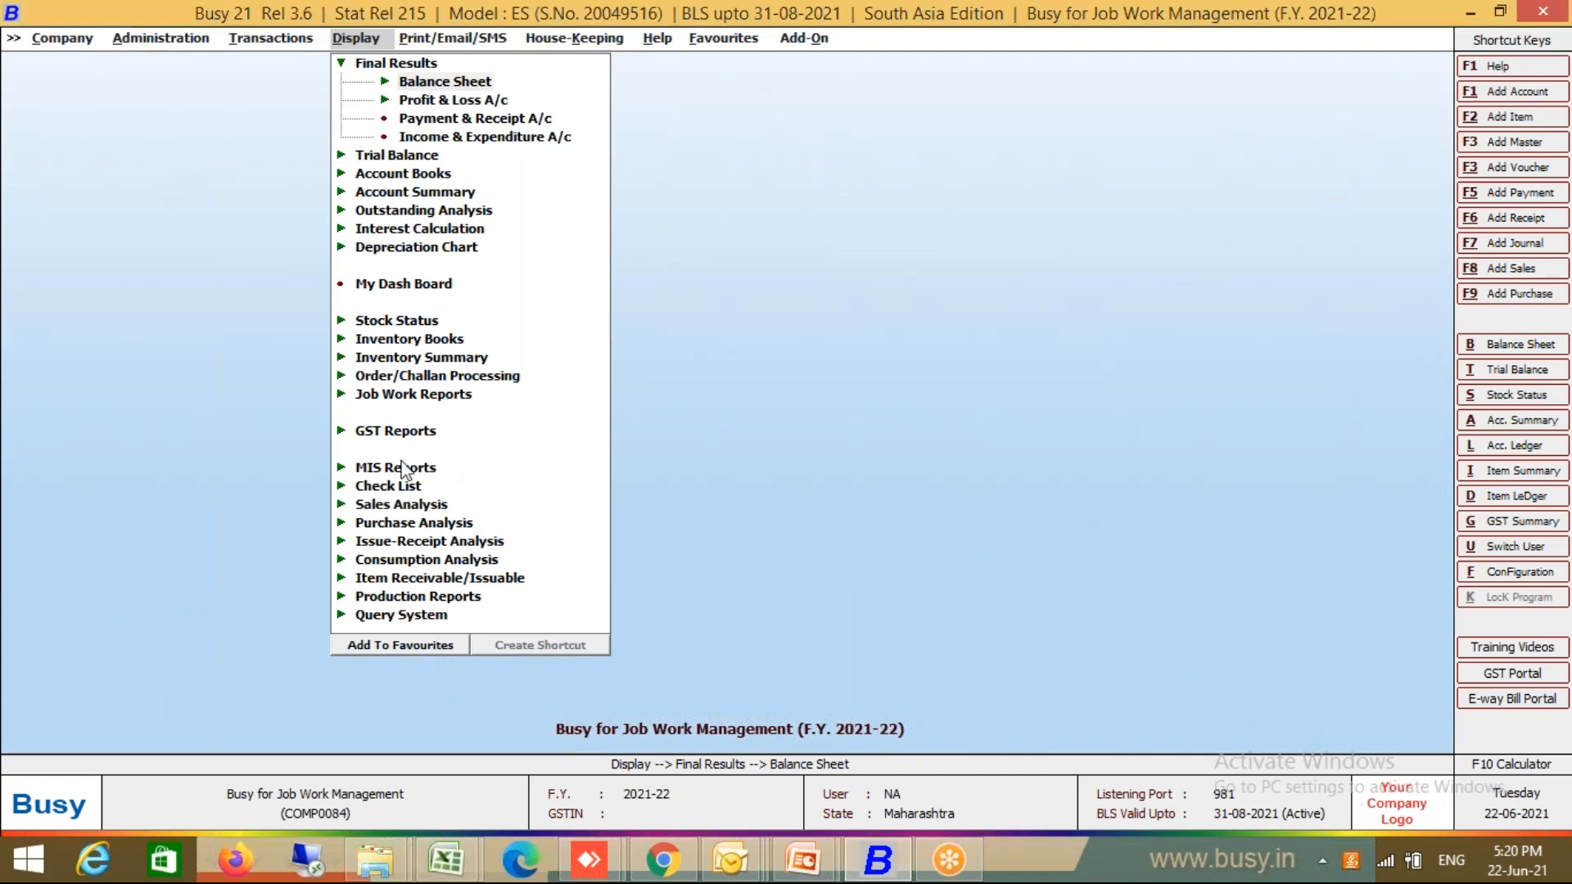
Open Mat. Rcvd. from Party voucher JOB/003 of series Main for modification and go to the Screw 40MM Box row
left_click(342, 65)
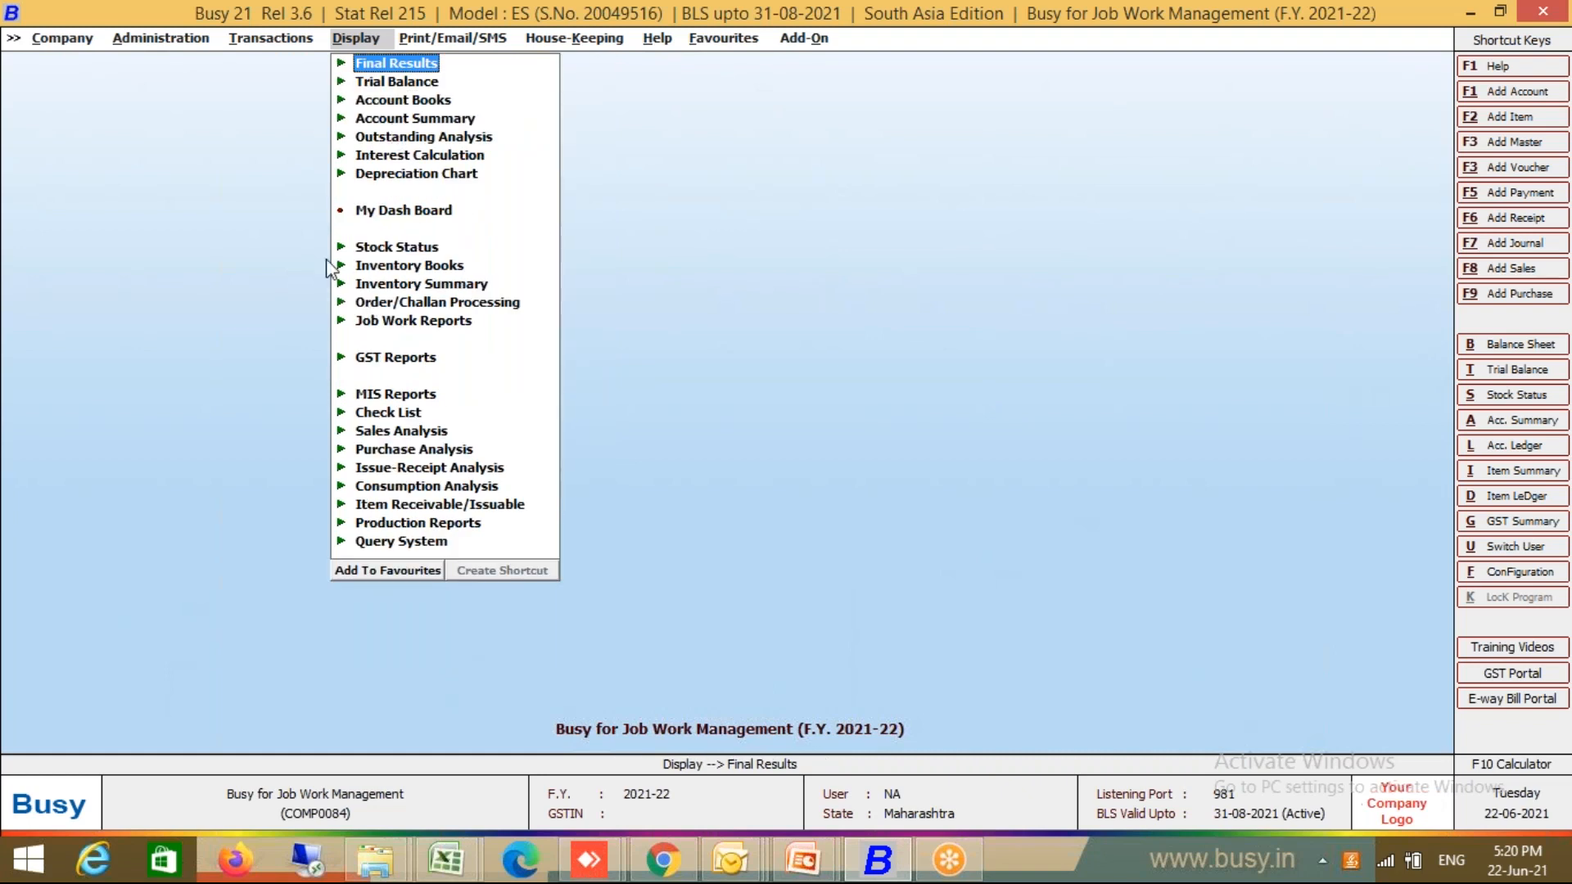
key("Left")
key("Down")
key("Down")
key("Down")
key("Down")
key("Down")
key("Down")
key("Down")
key("Down")
key("Down")
key("Down")
key("Down")
key("Down")
key("Down")
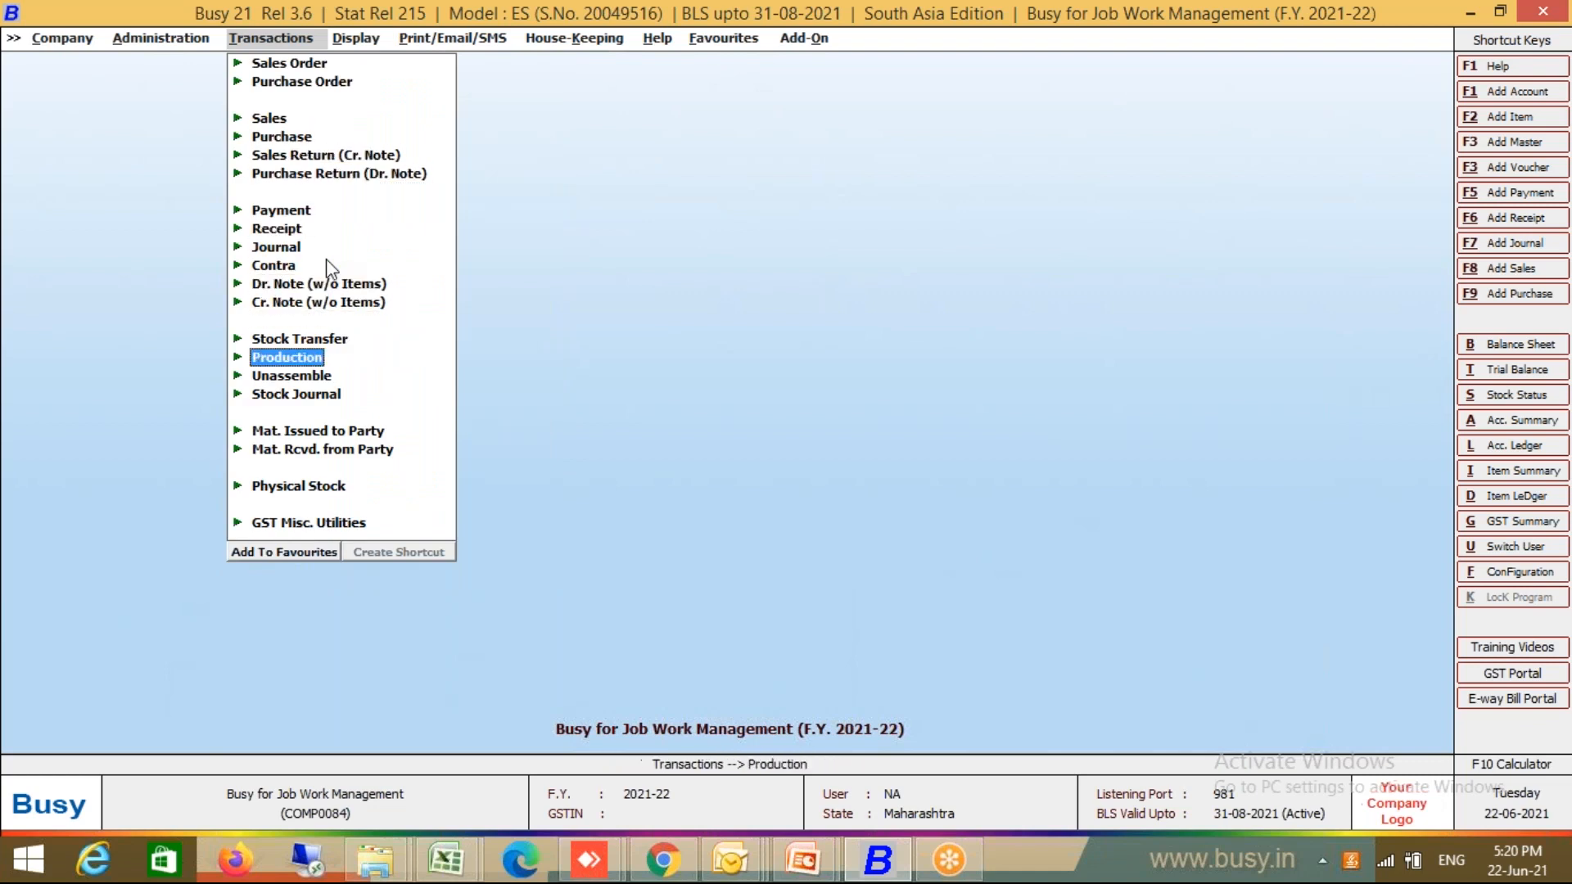
key("Return")
key("Down")
key("Return")
key("Return")
key("Return")
key("Return")
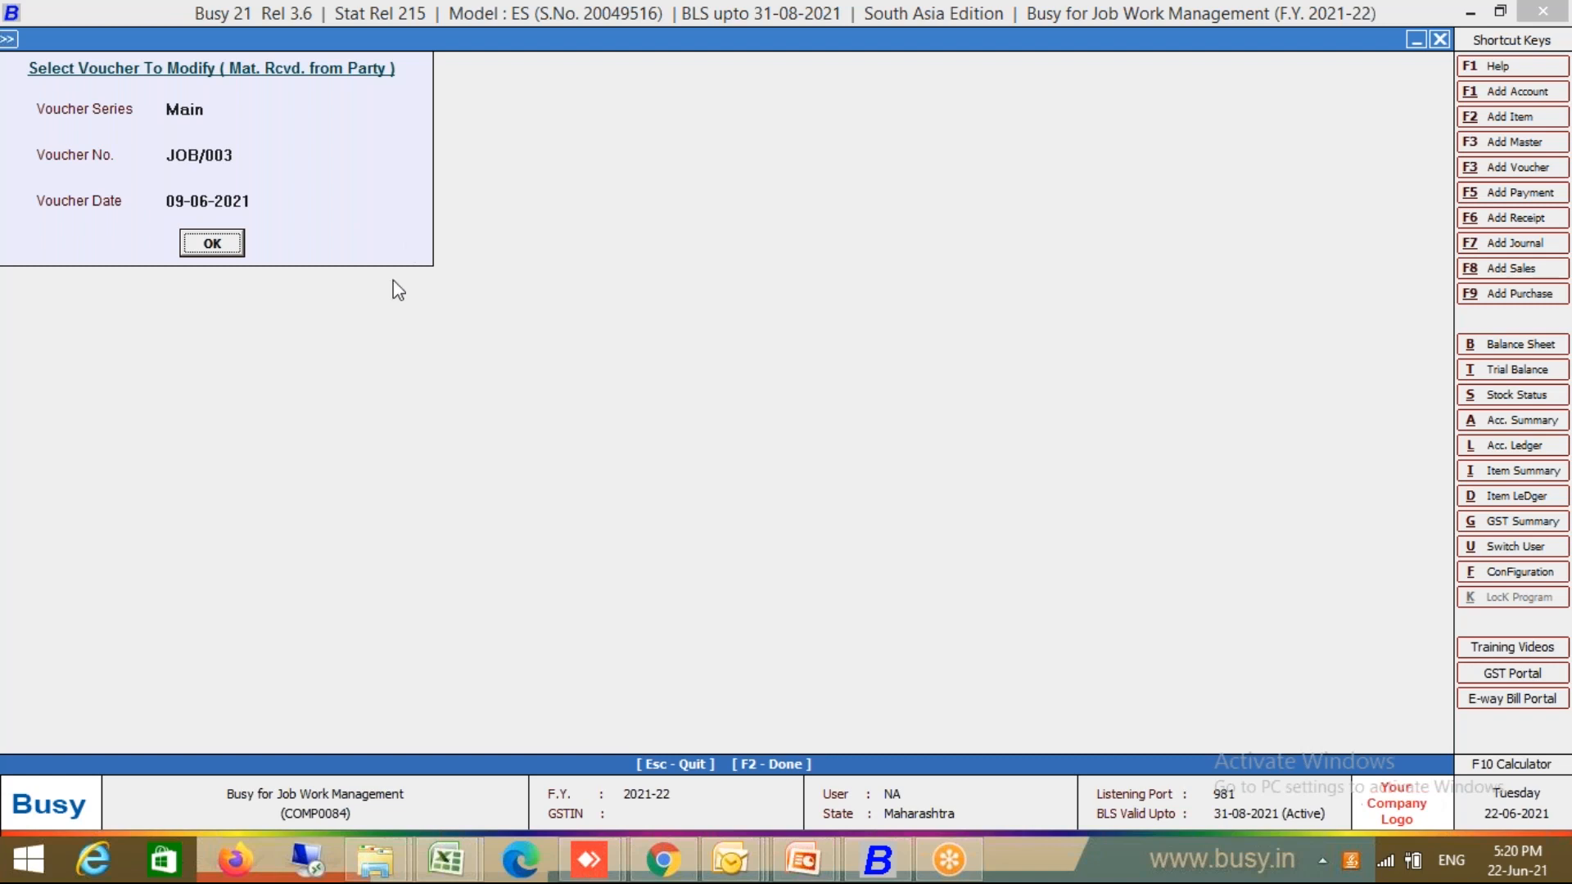
key("Return")
left_click(353, 226)
key("Return")
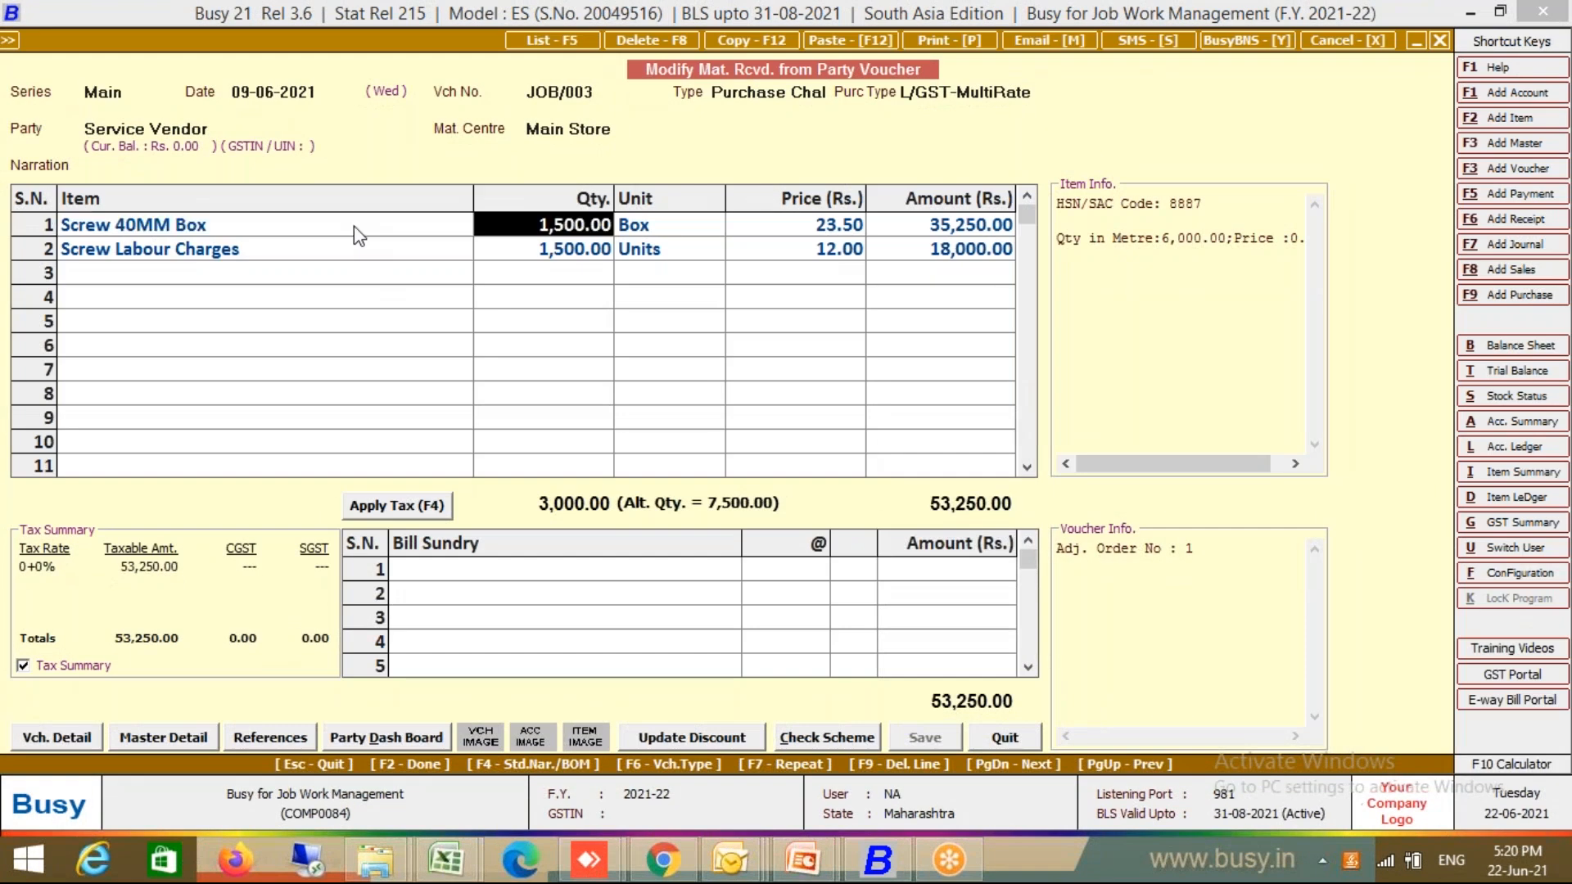
Examine the material consumed and alternate unit quantity of Screw 40MM Box, and quit voucher JOB/003 without saving
key("Return")
key("Return")
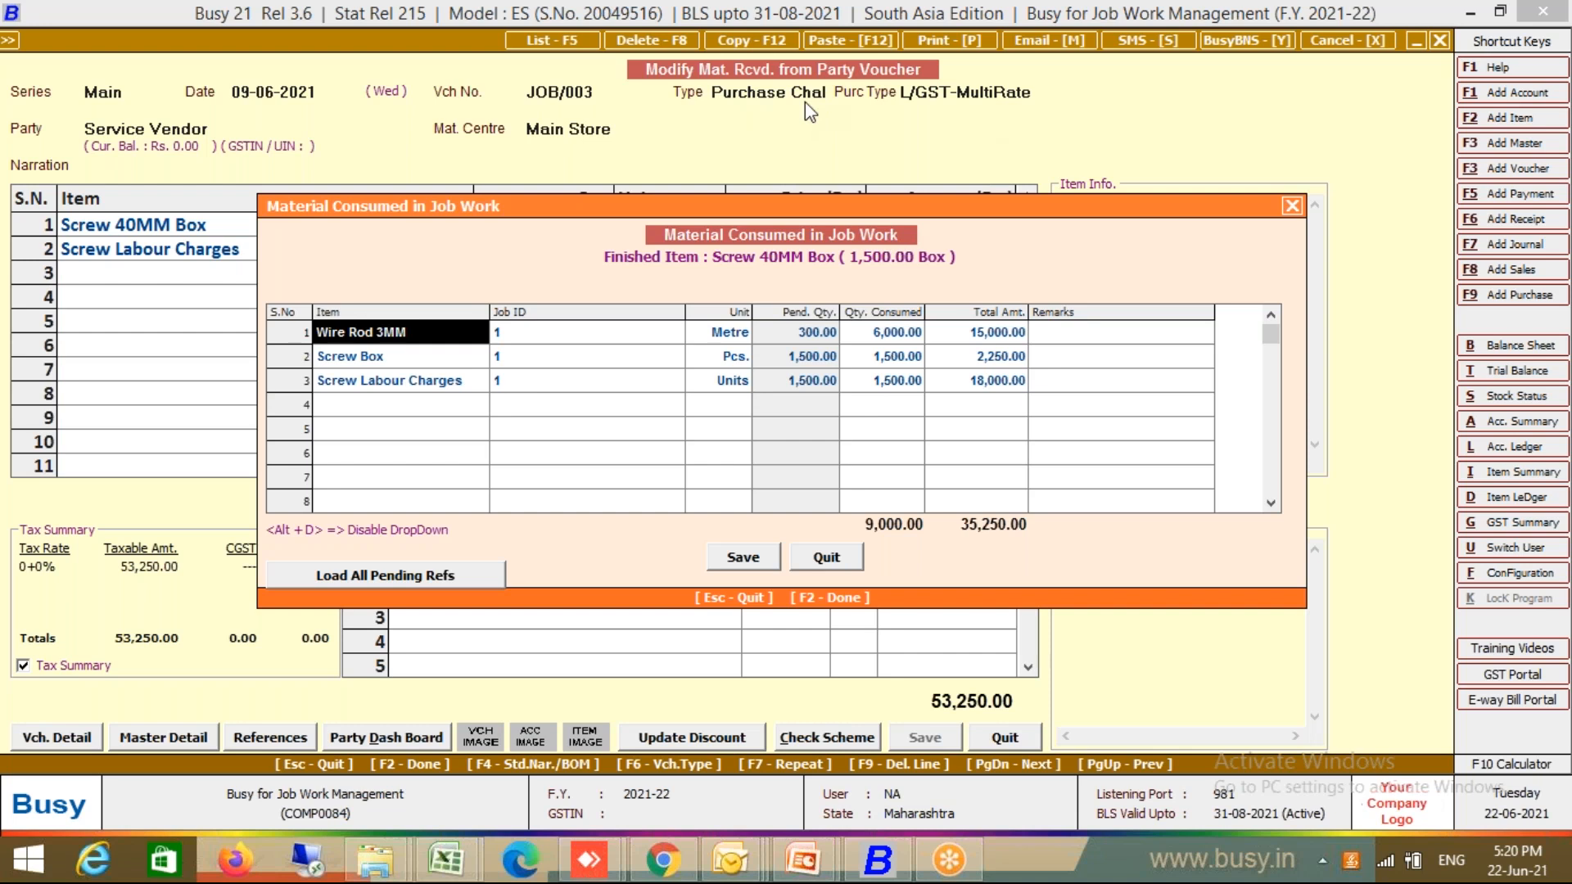
left_click(825, 556)
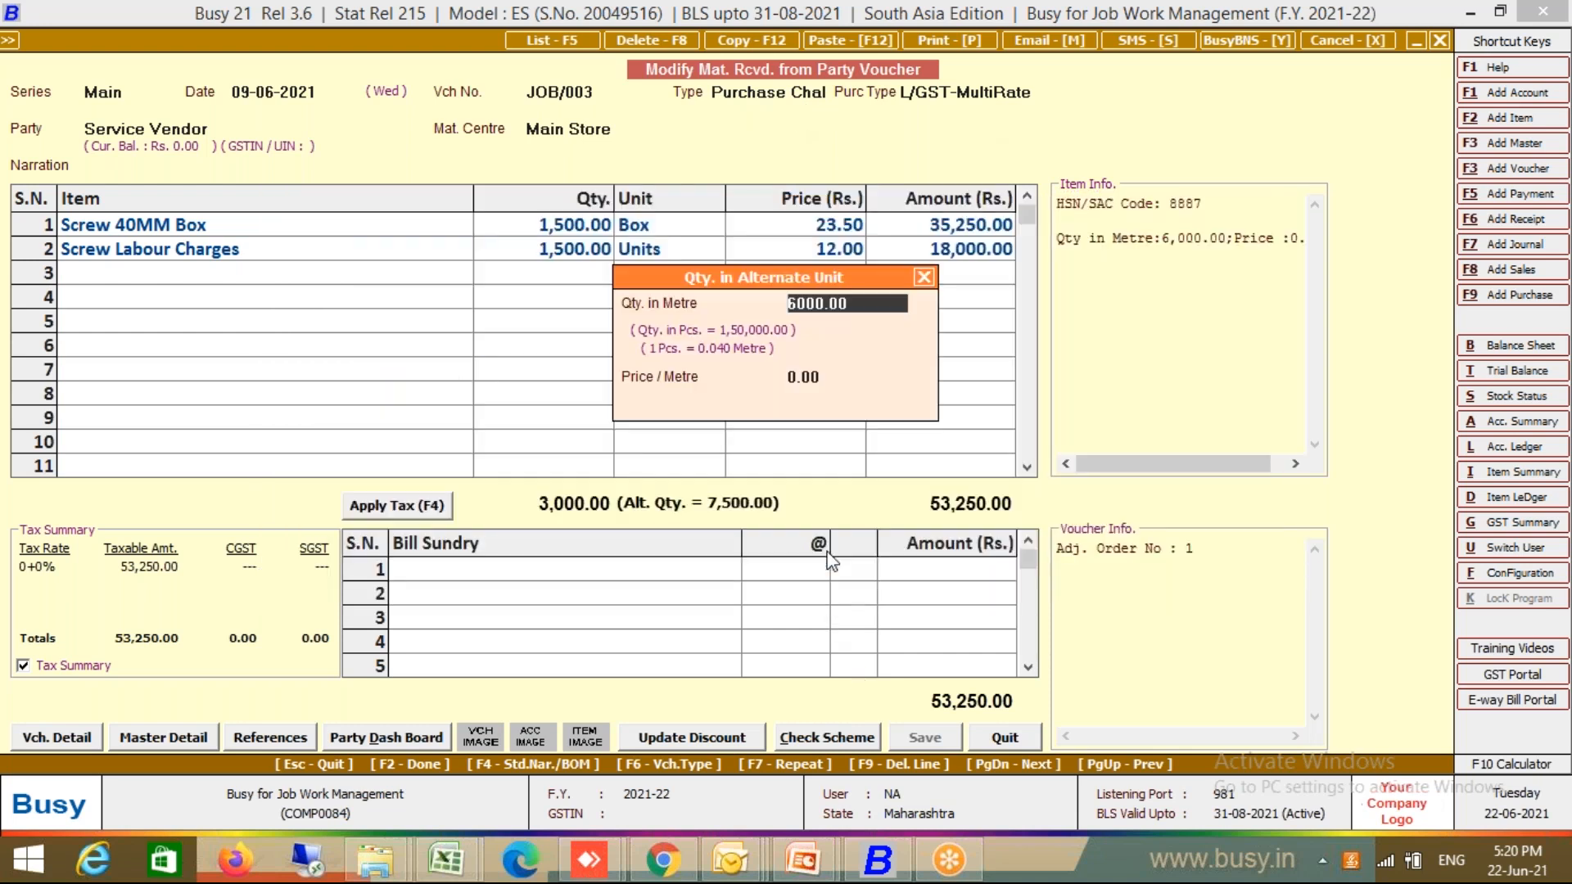
left_click(924, 278)
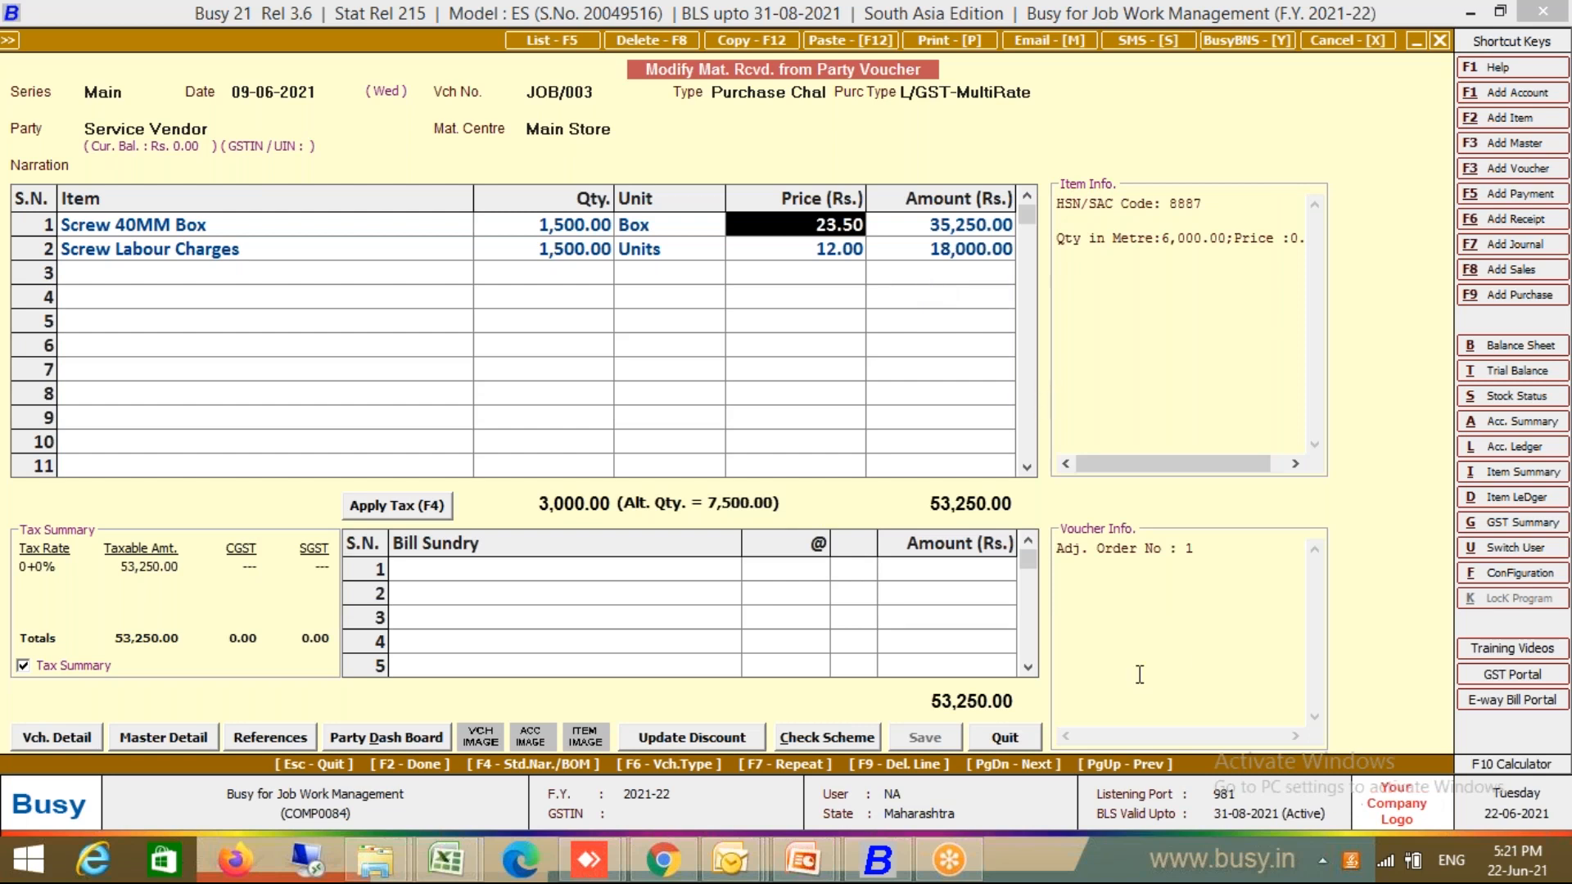
left_click(992, 745)
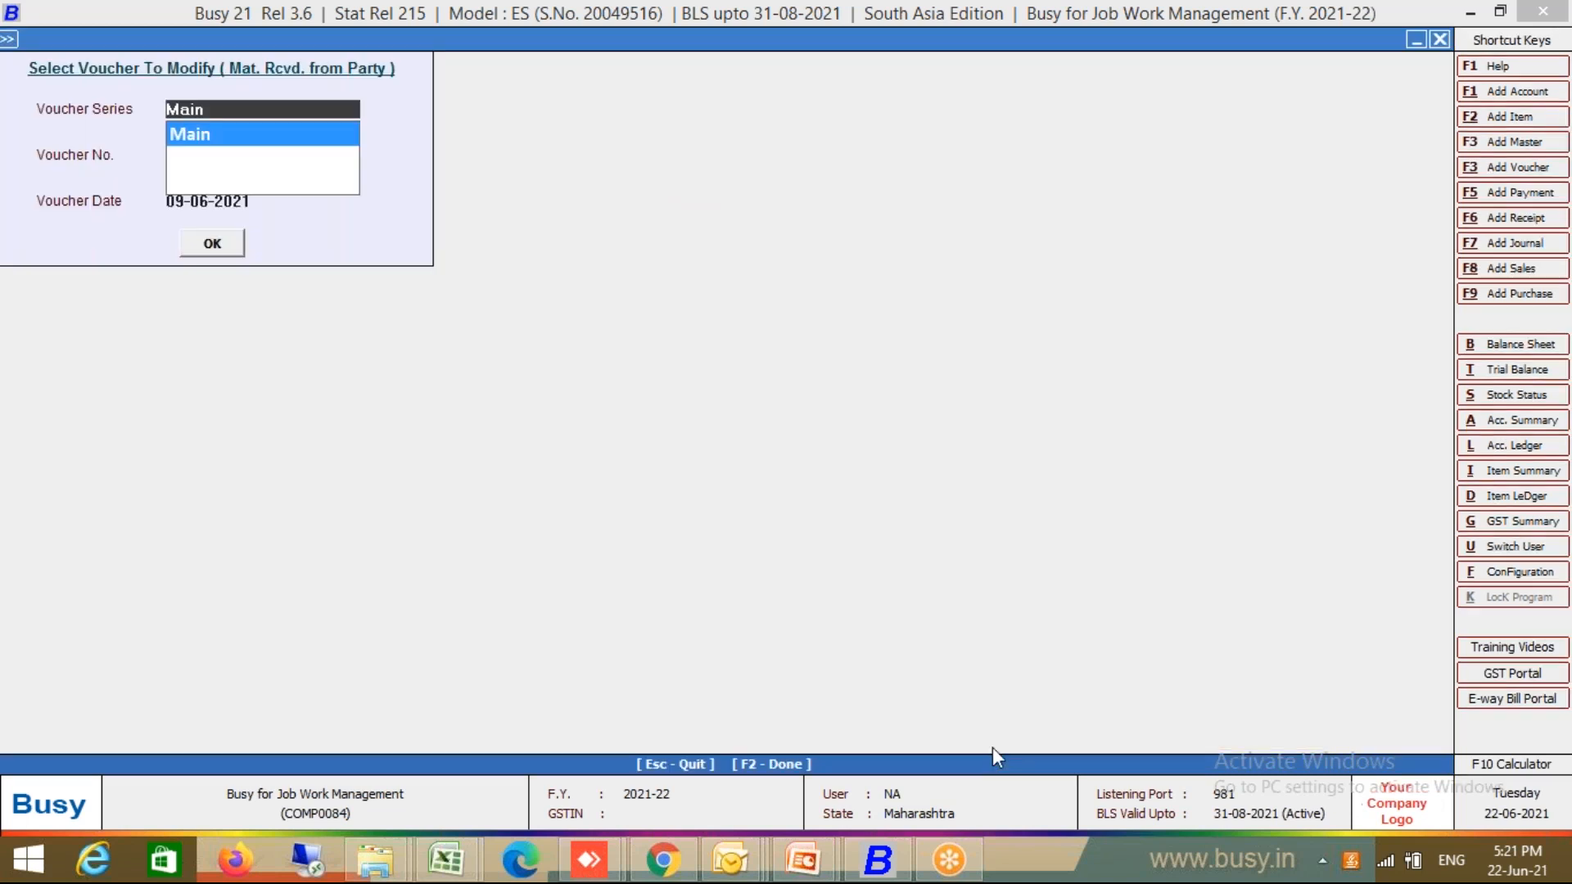
key("Escape")
Open the Screw Labour Charges item master for modification
key("Left")
key("Right")
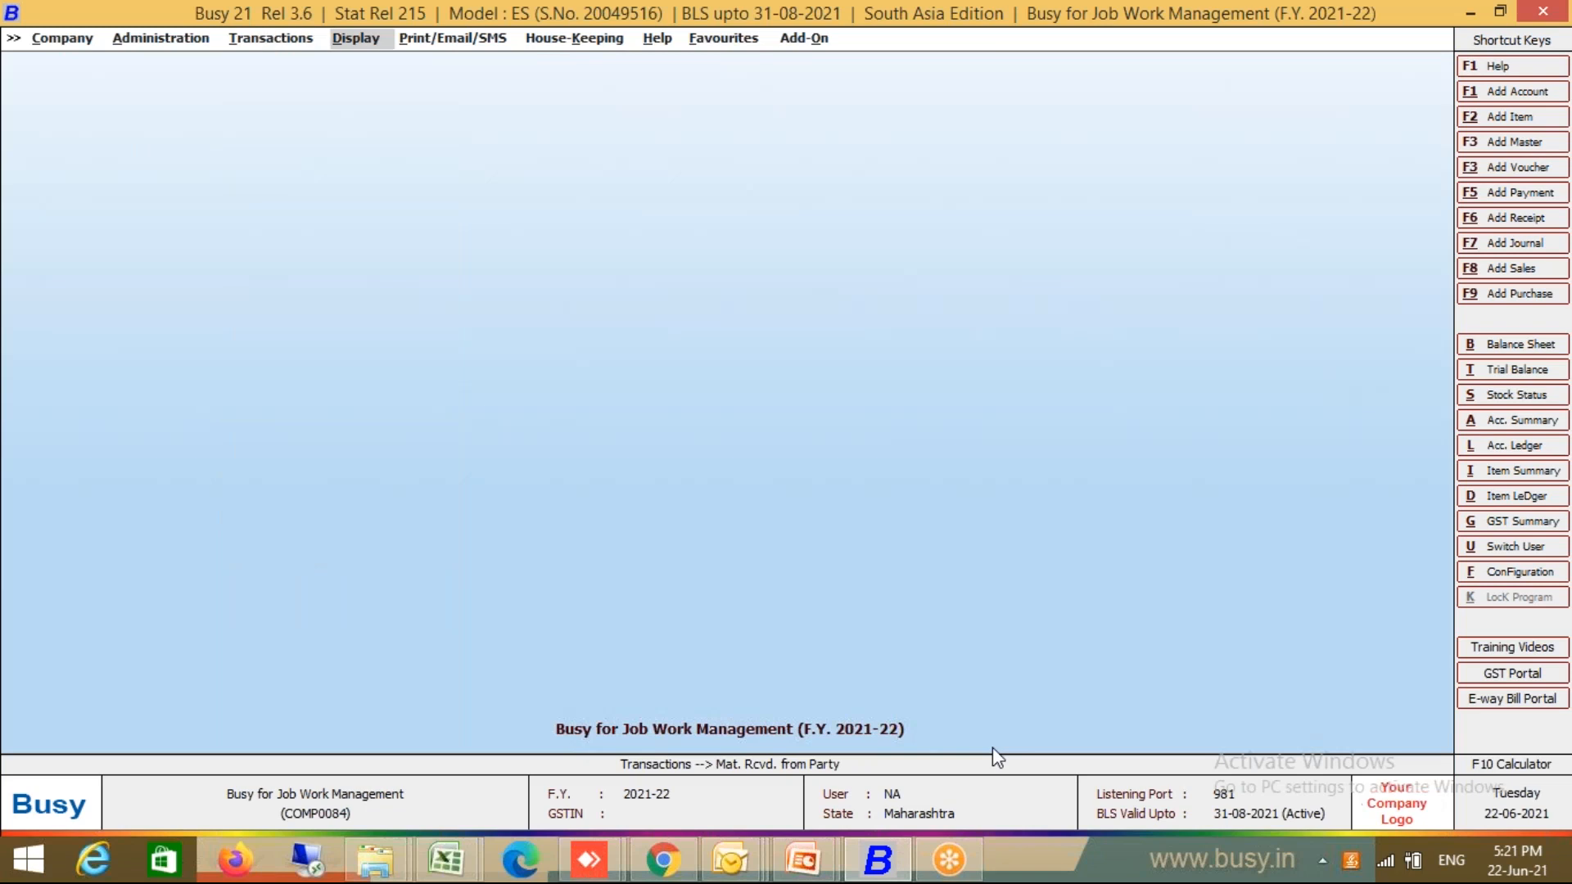
key("Left")
key("Left")
key("Return")
key("Down")
key("Down")
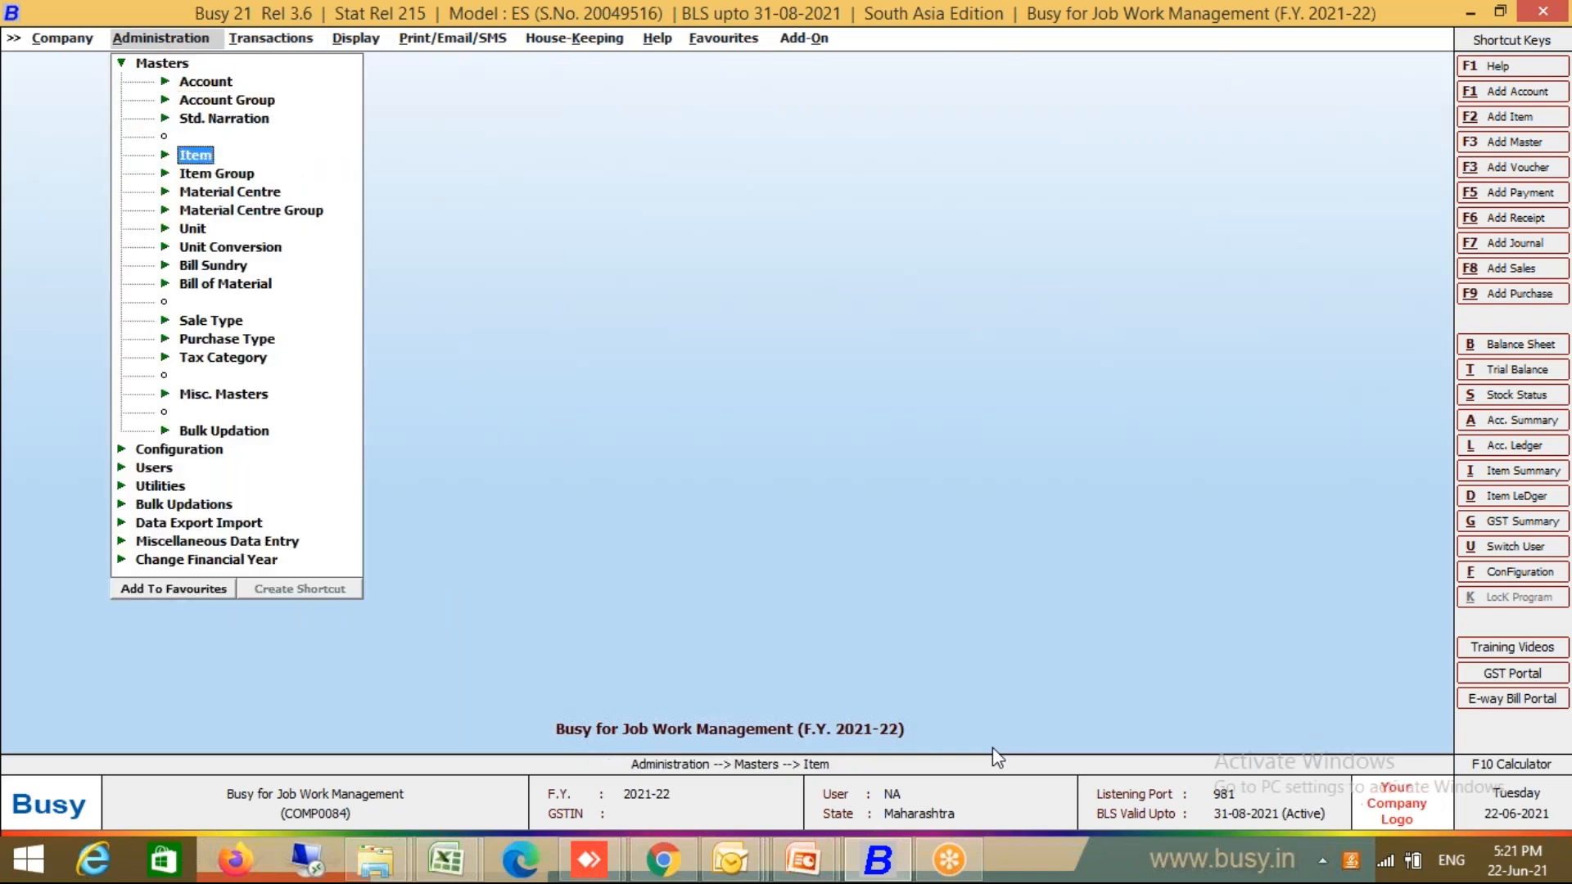
key("Down")
key("Return")
key("Down")
key("Return")
type("s")
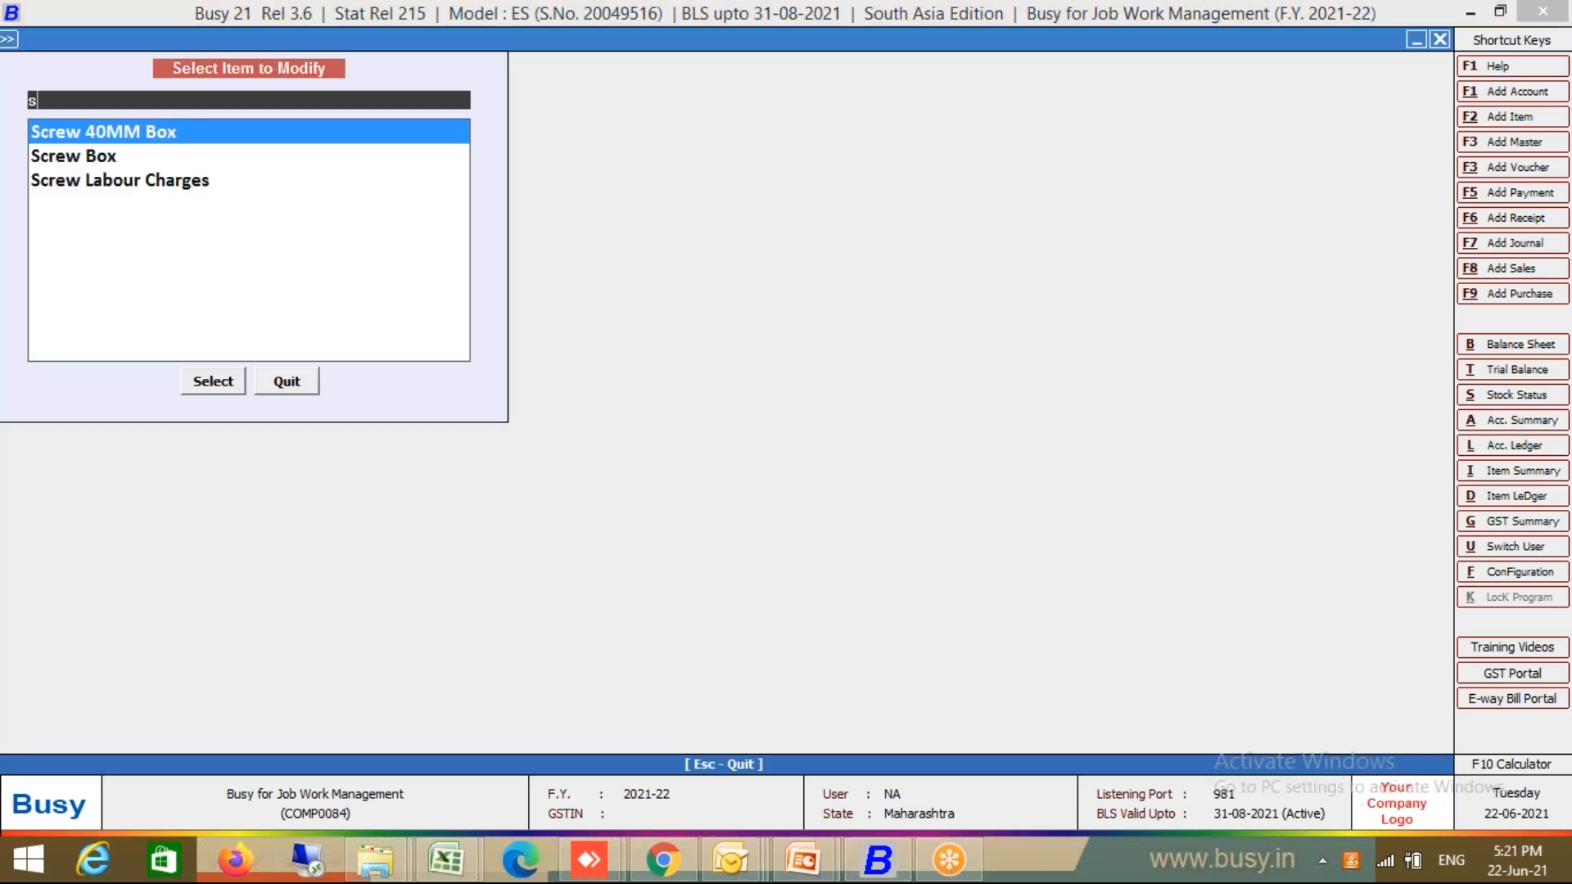
key("Down")
key("Down")
key("Return")
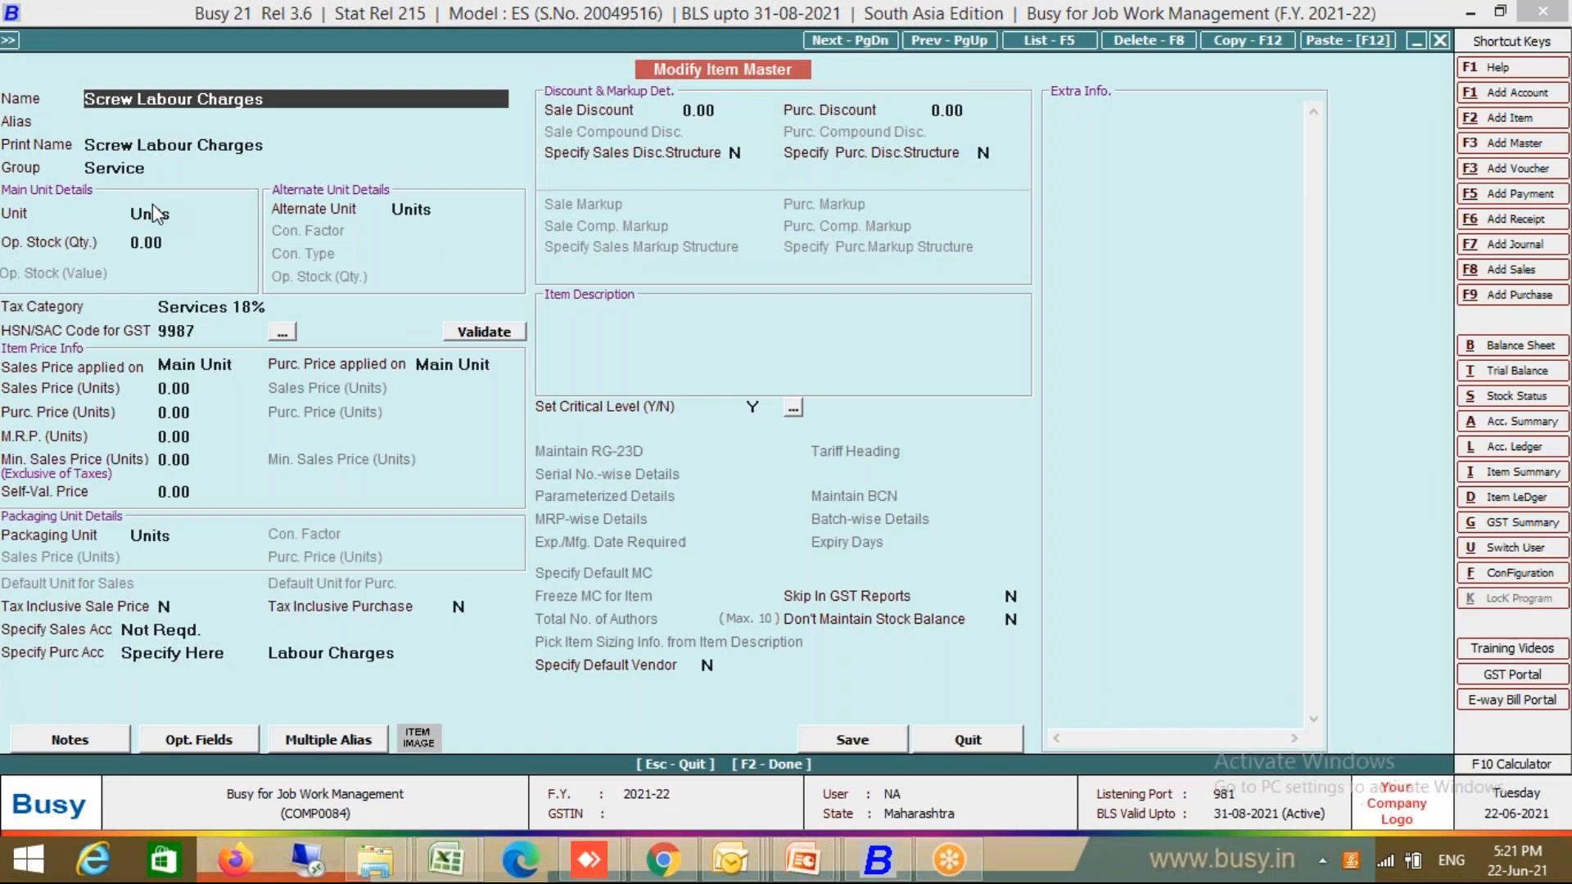
Check the UQC for GST e-Return in the item's Units unit master, and quit both masters without saving
left_click(152, 210)
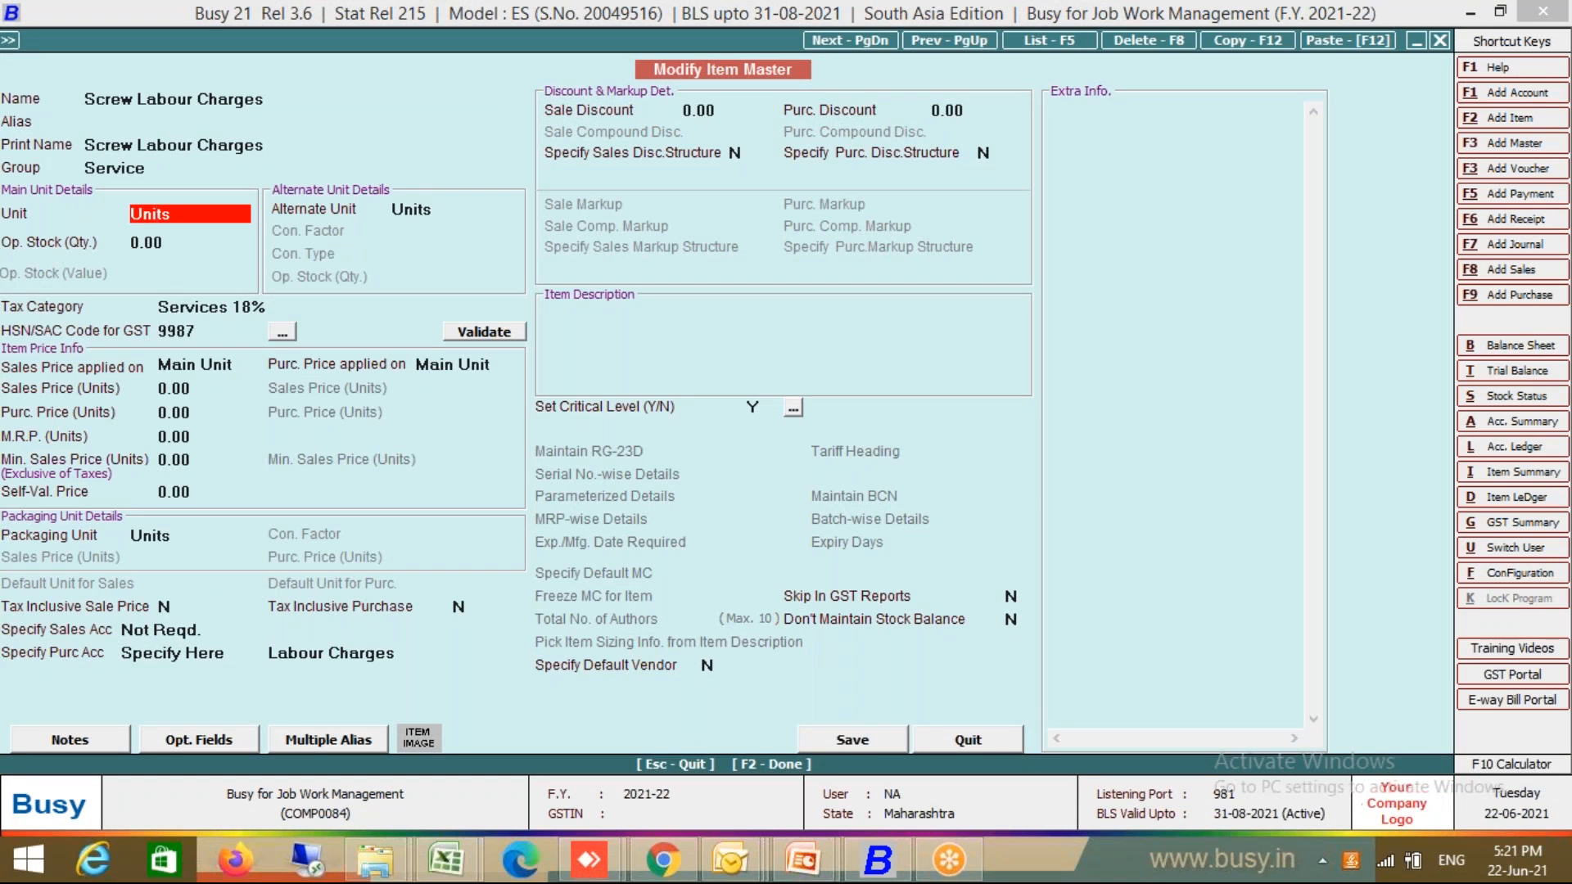
key("alt+m")
left_click(242, 192)
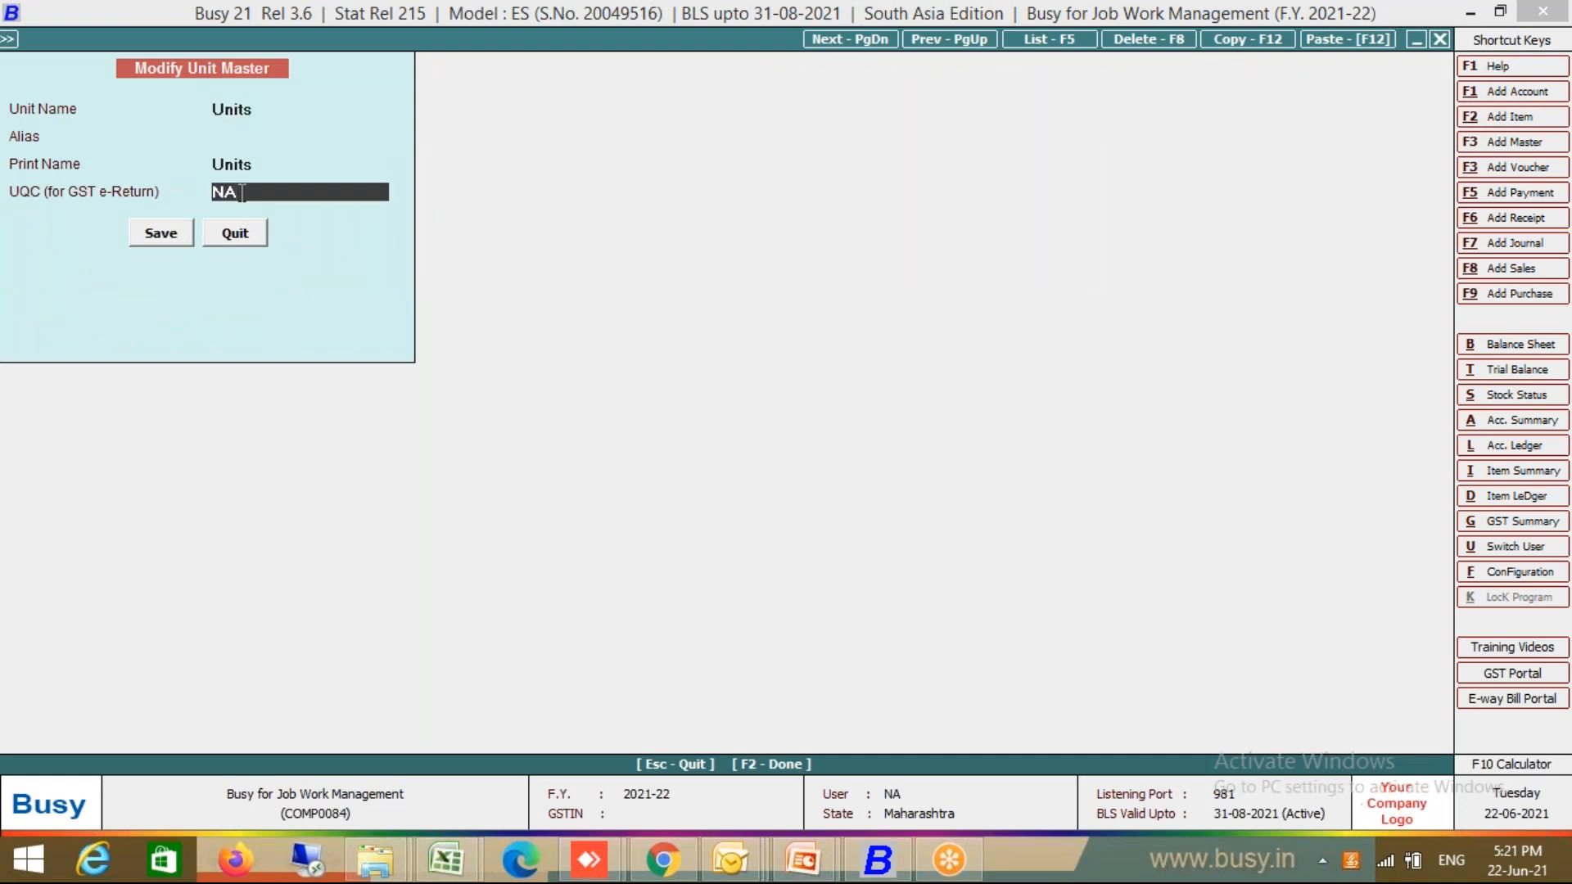
left_click(236, 234)
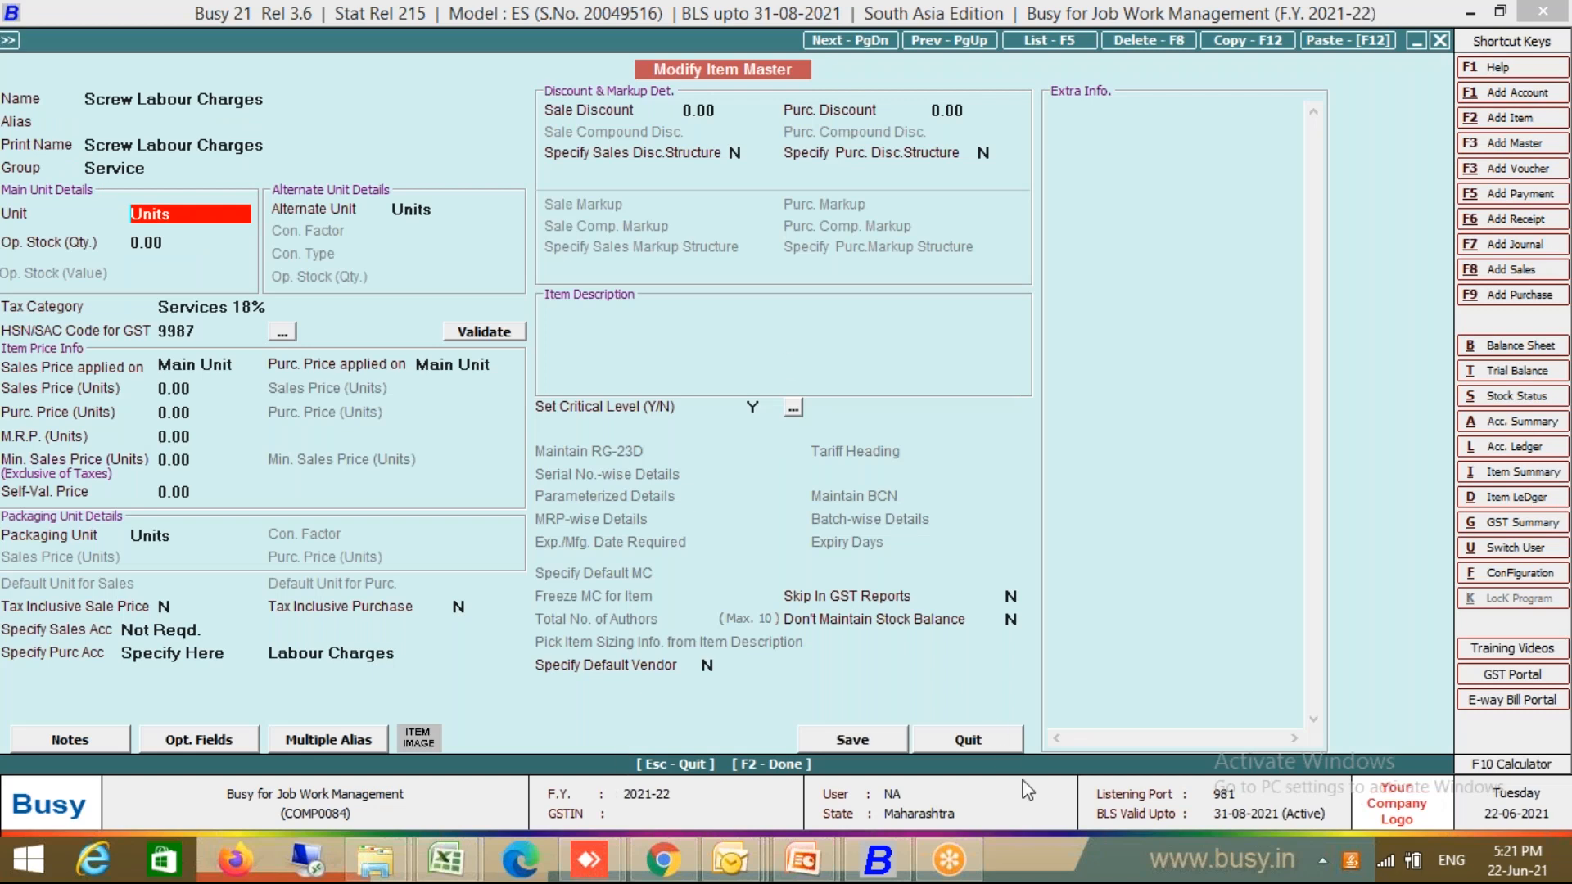
left_click(1000, 743)
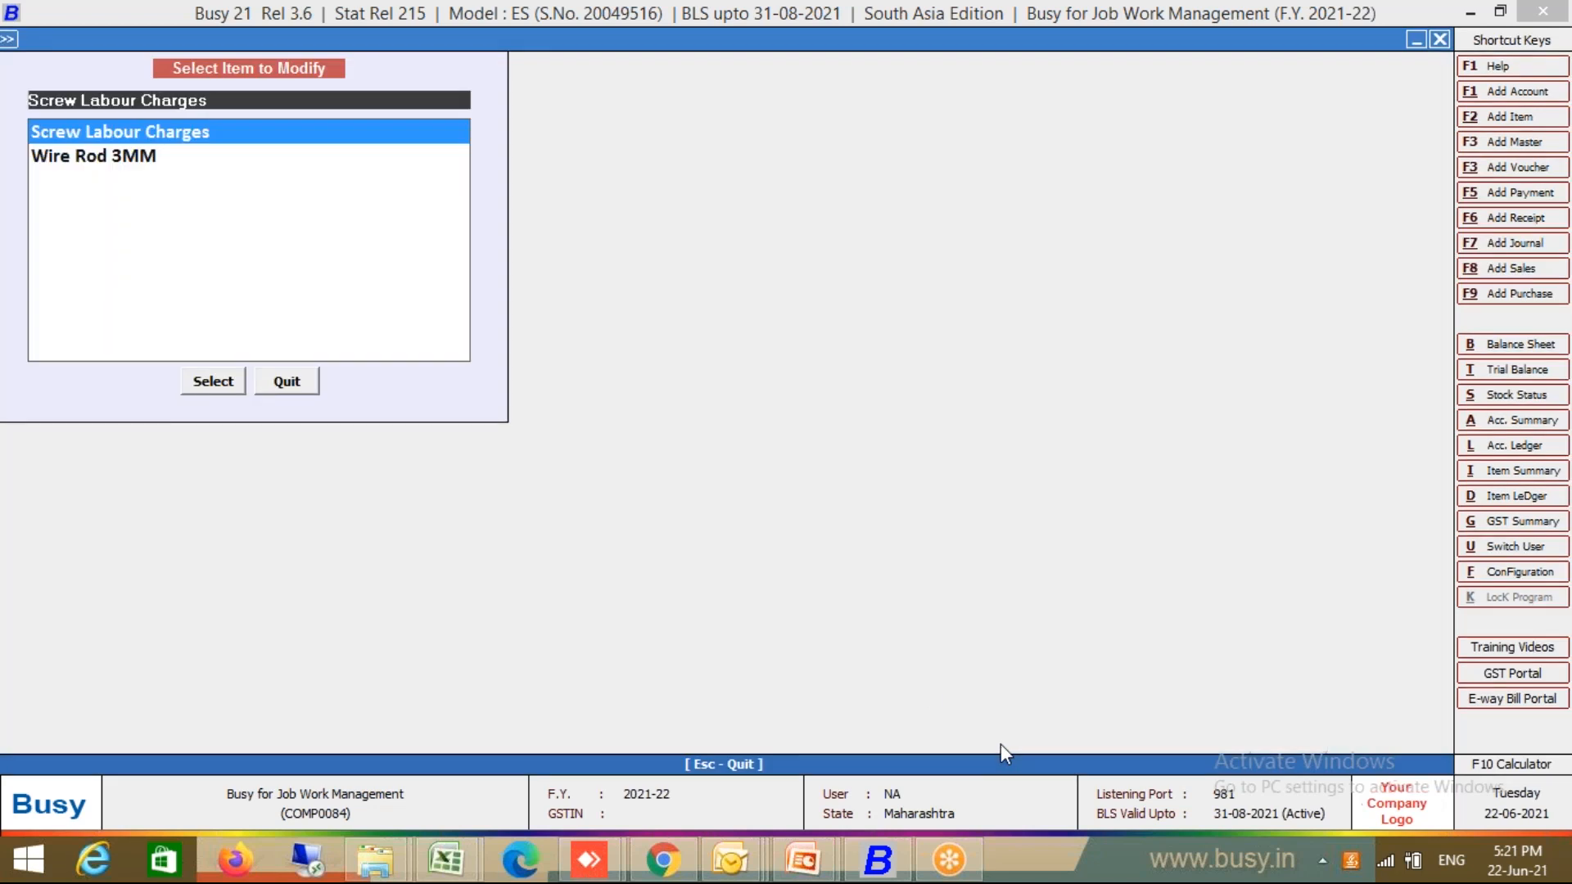
left_click(291, 388)
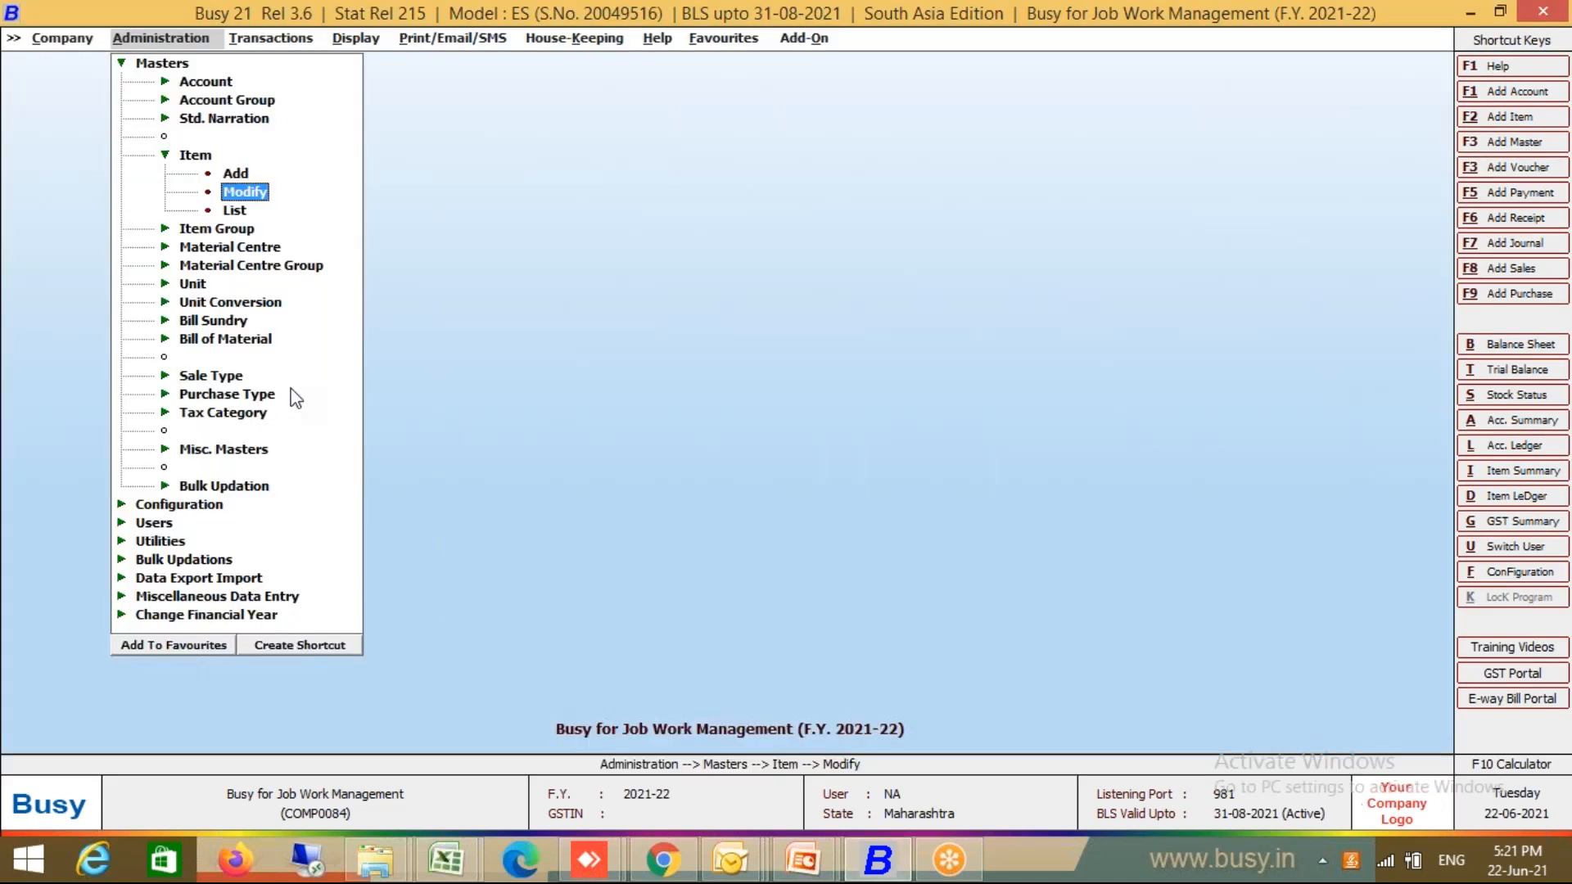
left_click(165, 156)
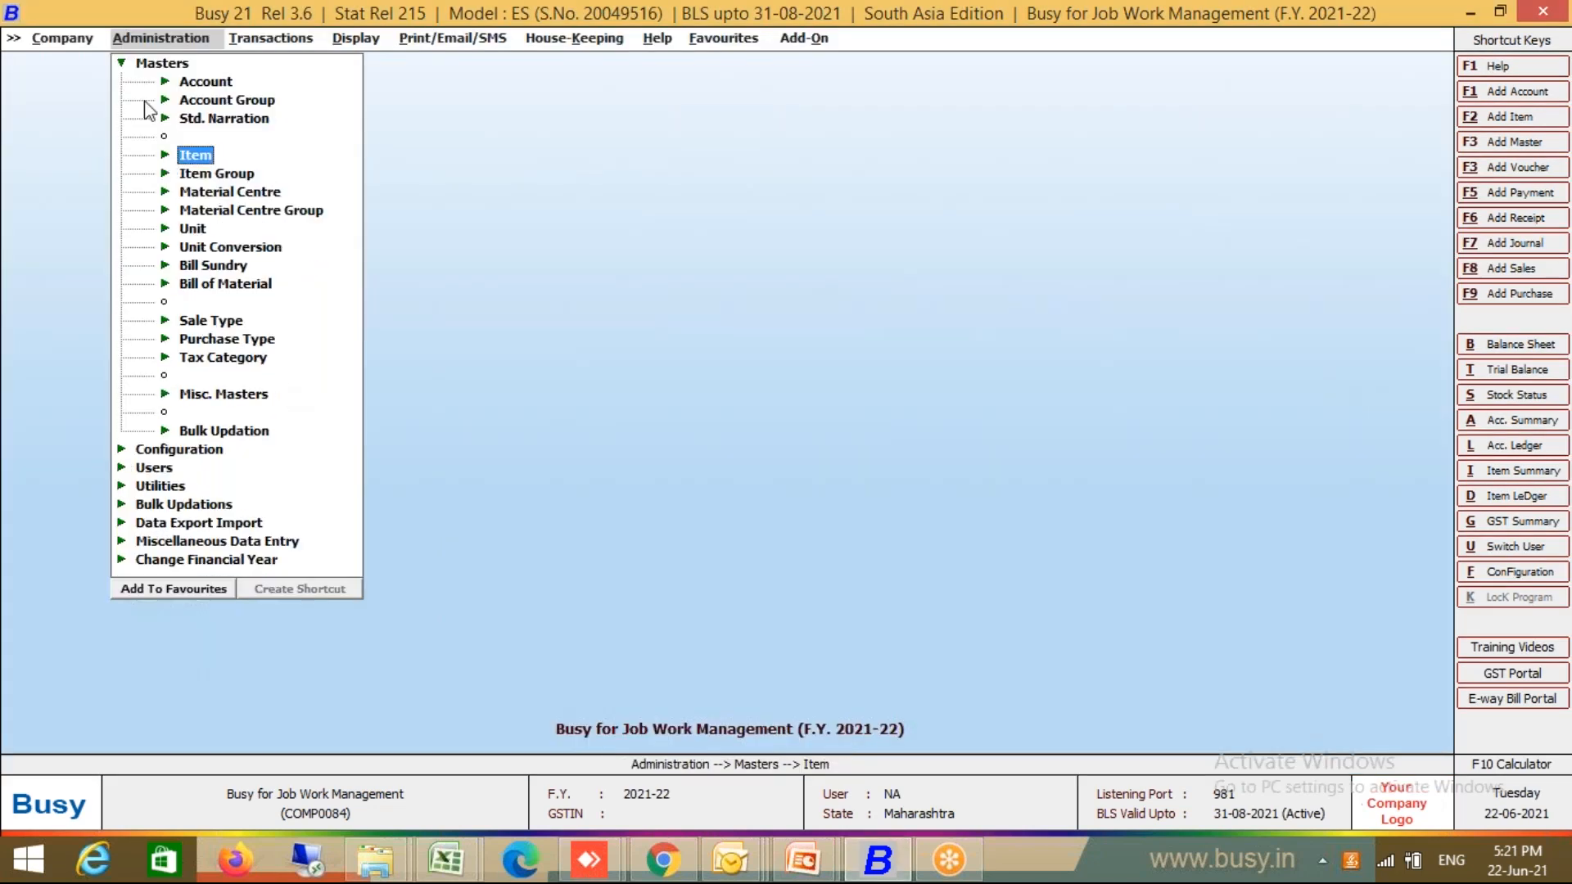
left_click(121, 62)
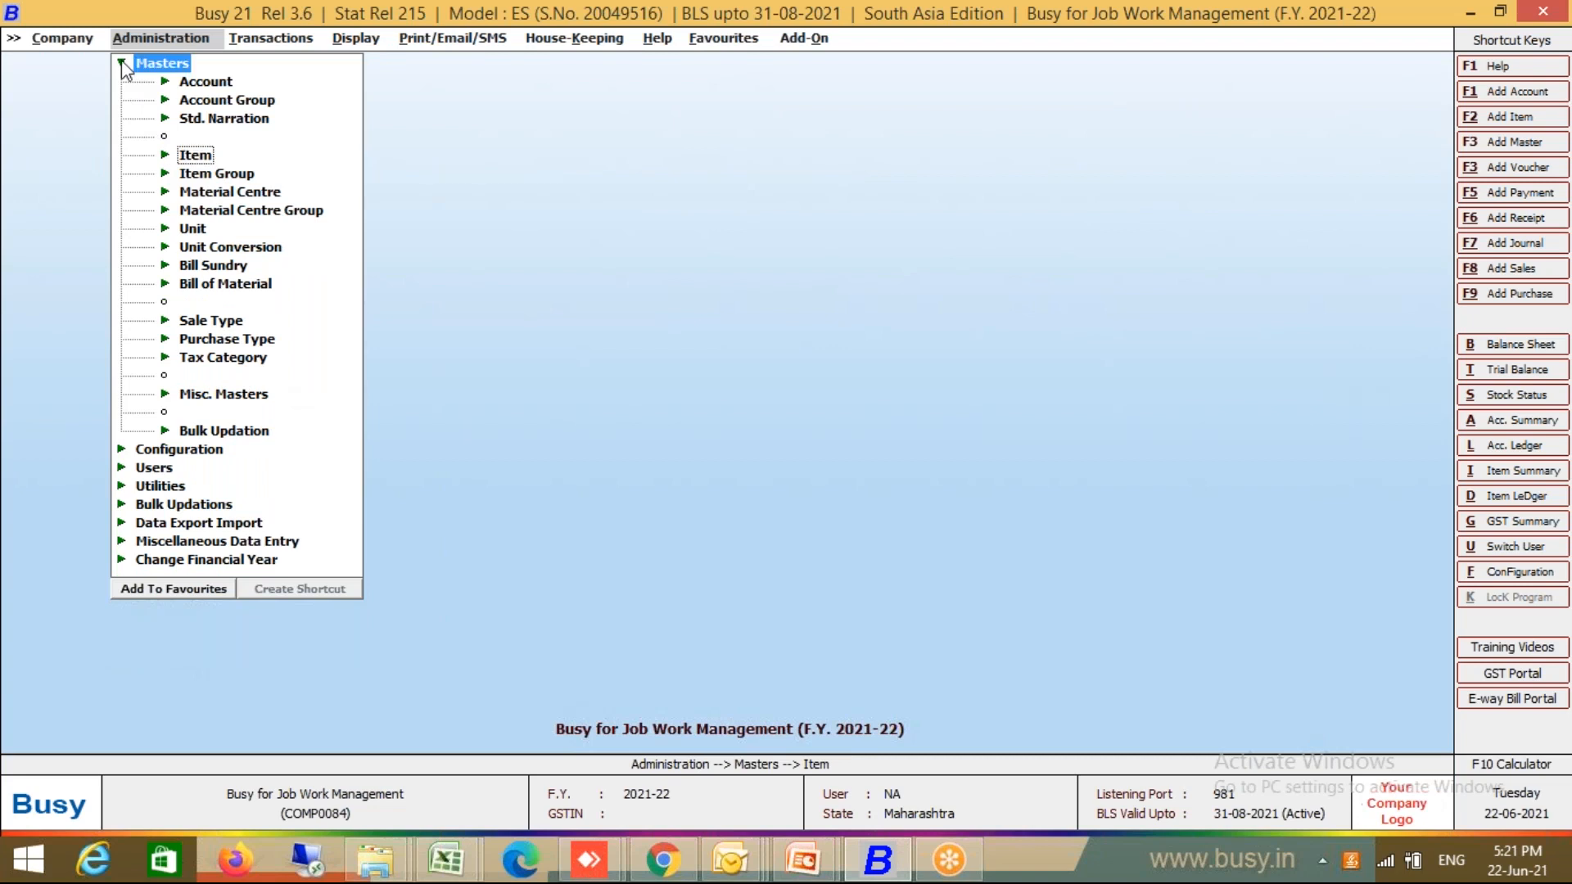
left_click(370, 39)
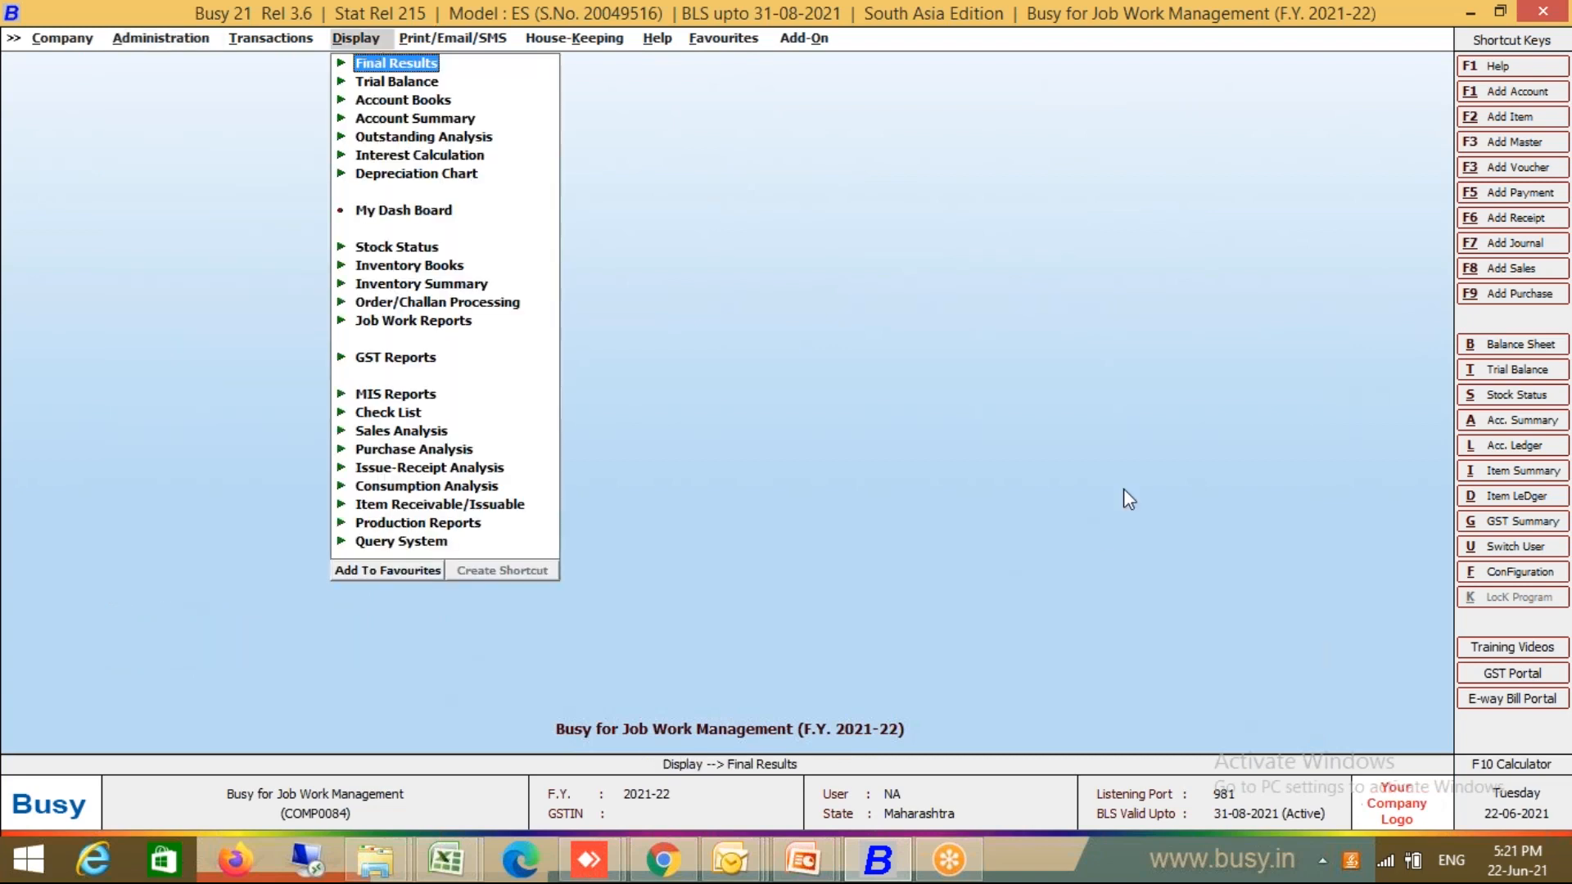